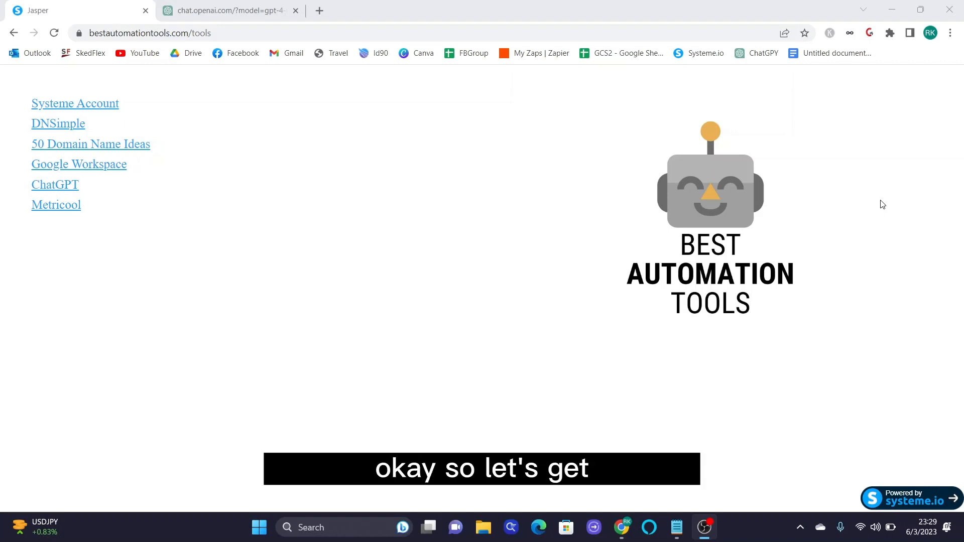
- From the bestautomationtools.com/tools page, open the Systeme Account link in a new Chrome tab
left_click(820, 89)
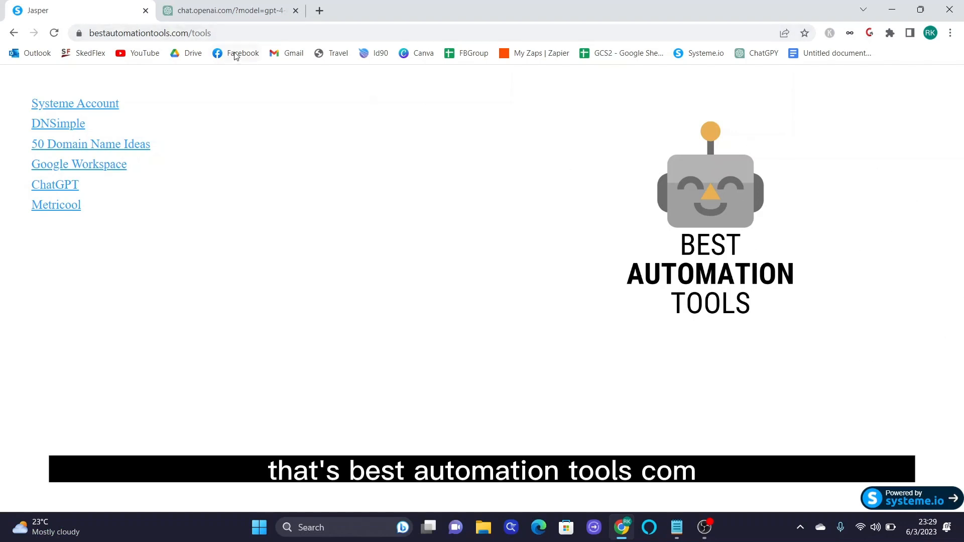
left_click(218, 33)
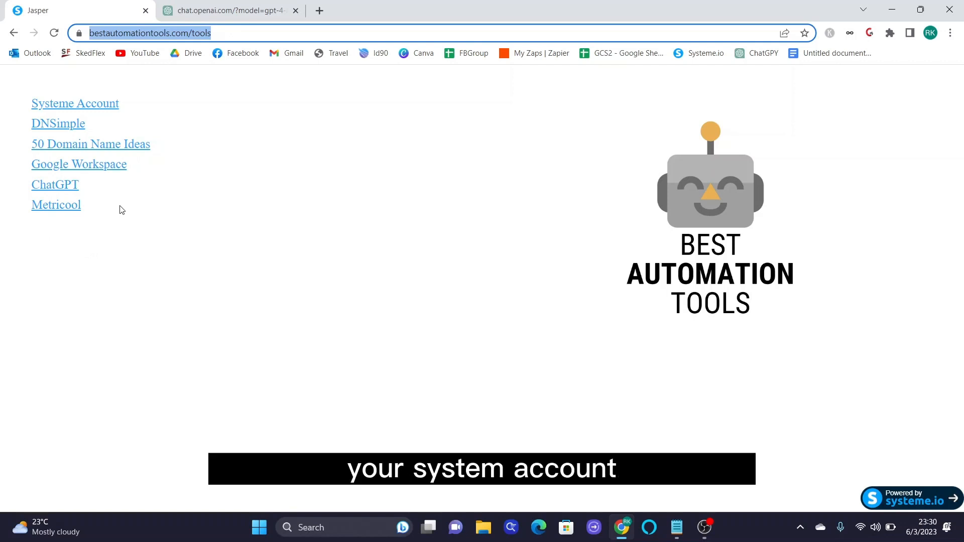
left_click(66, 110)
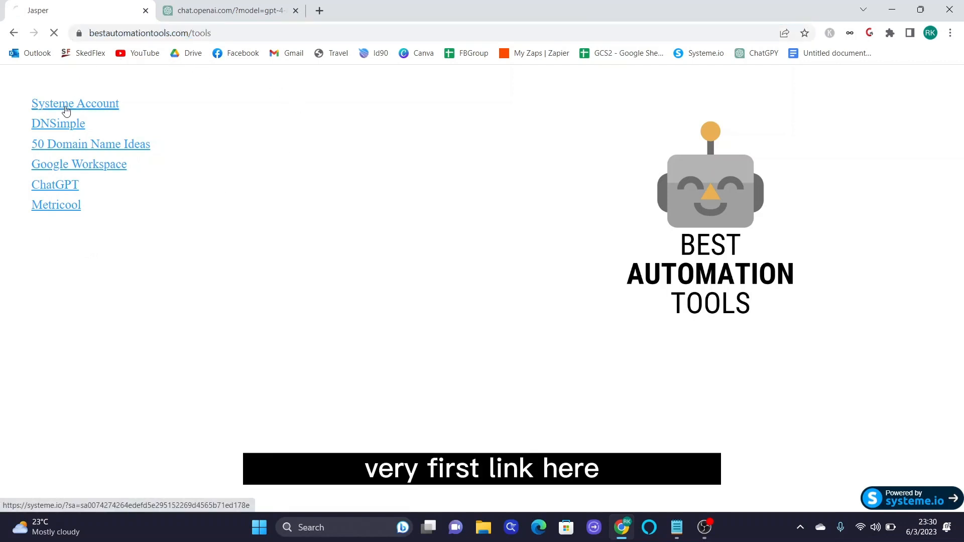
left_click(14, 33)
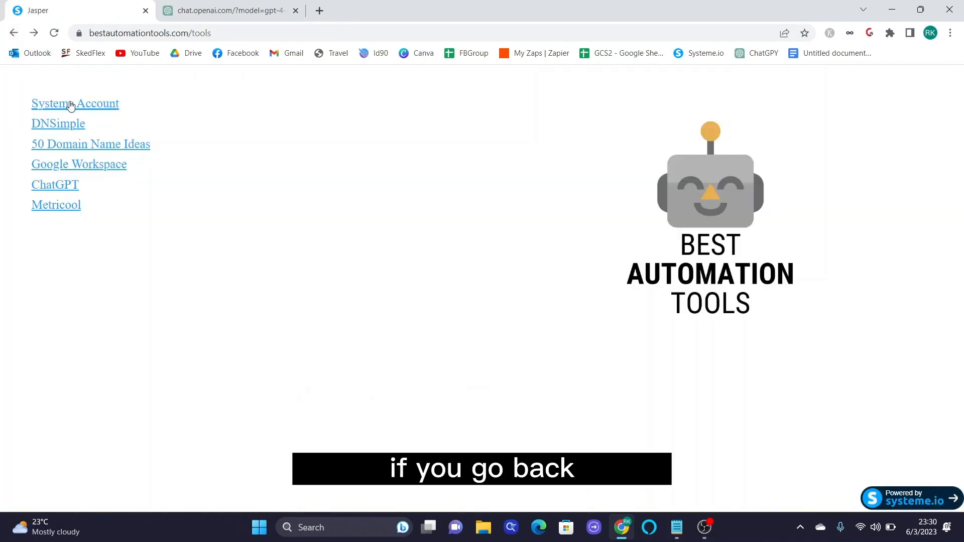
right_click(69, 103)
left_click(118, 114)
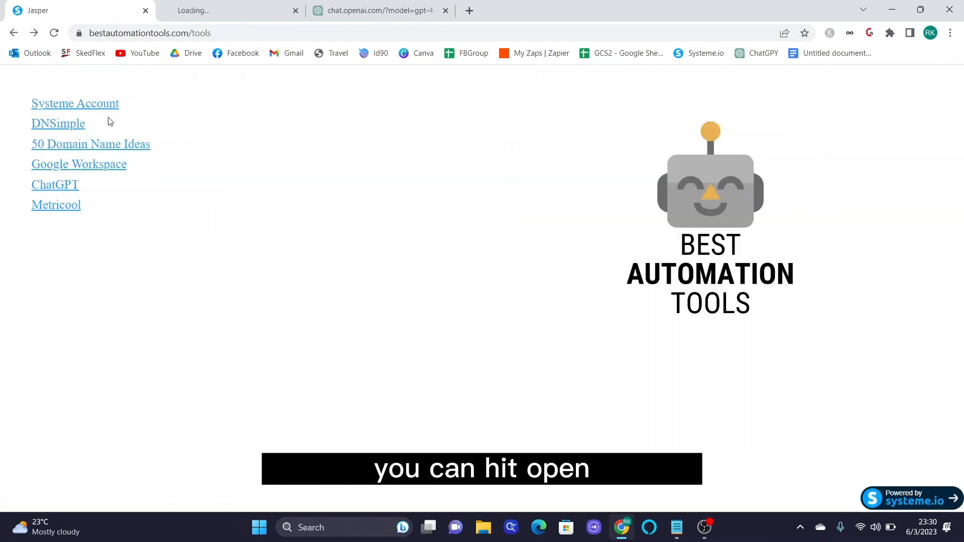
- Switch to the new Systeme.io tab and scroll through the homepage features, then back toward the top
left_click(254, 11)
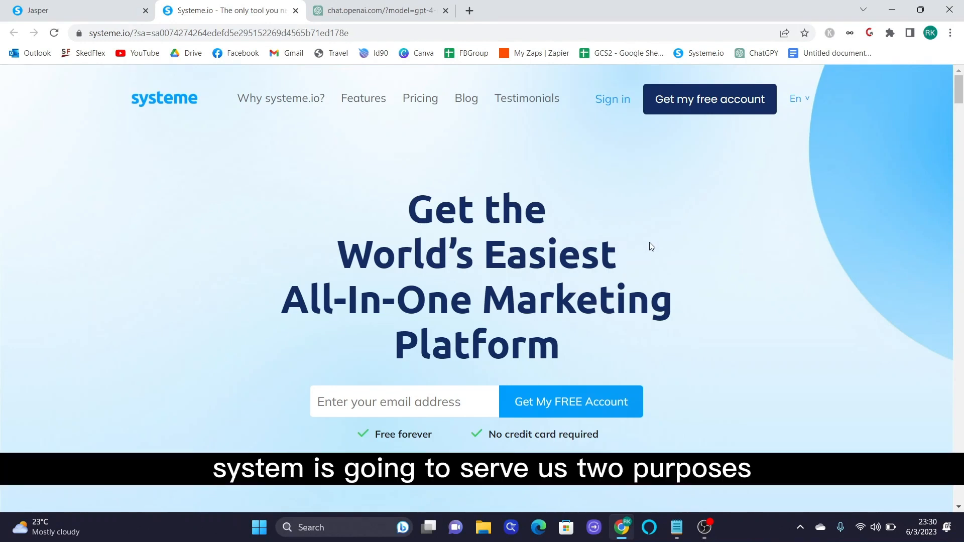
scroll(651, 246, "down", 10)
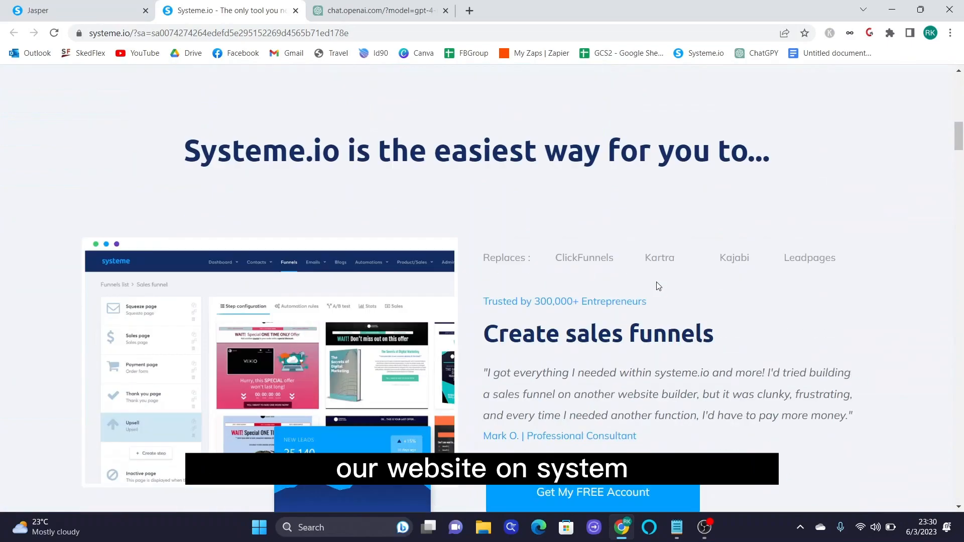
scroll(658, 286, "down", 15)
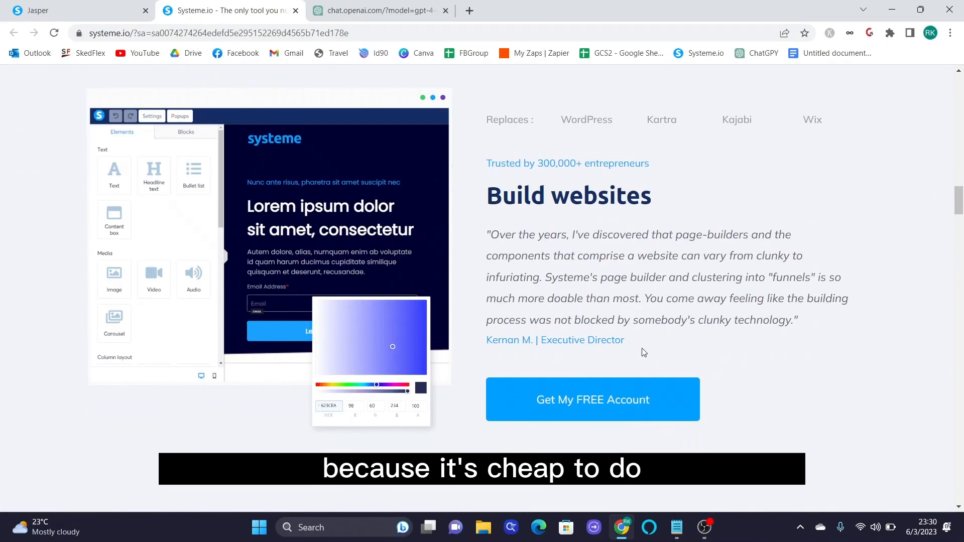
scroll(644, 352, "down", 15)
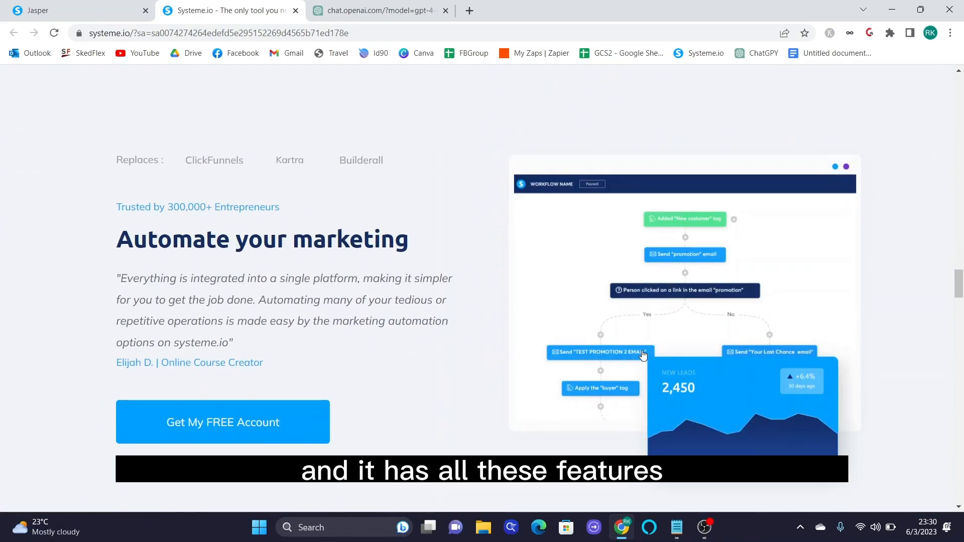
scroll(643, 355, "down", 15)
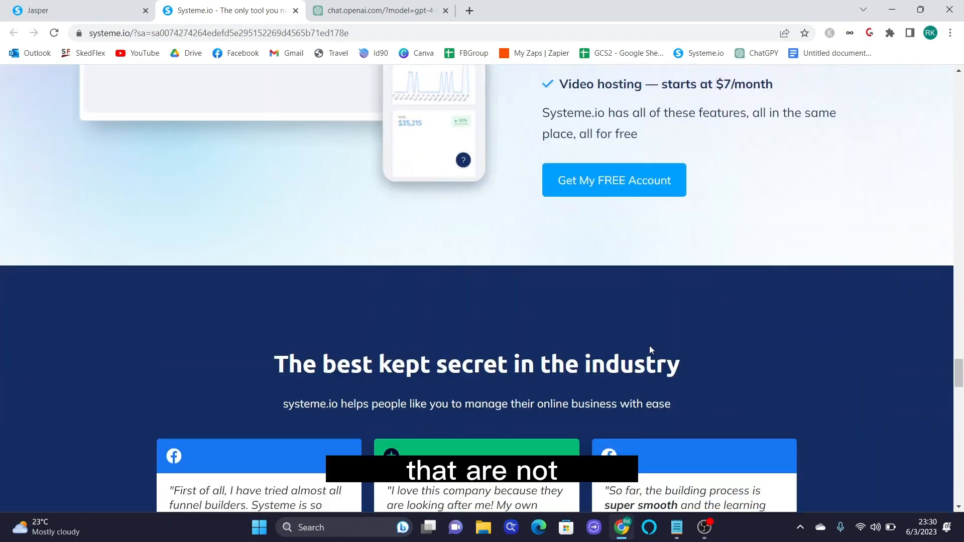
scroll(650, 347, "down", 10)
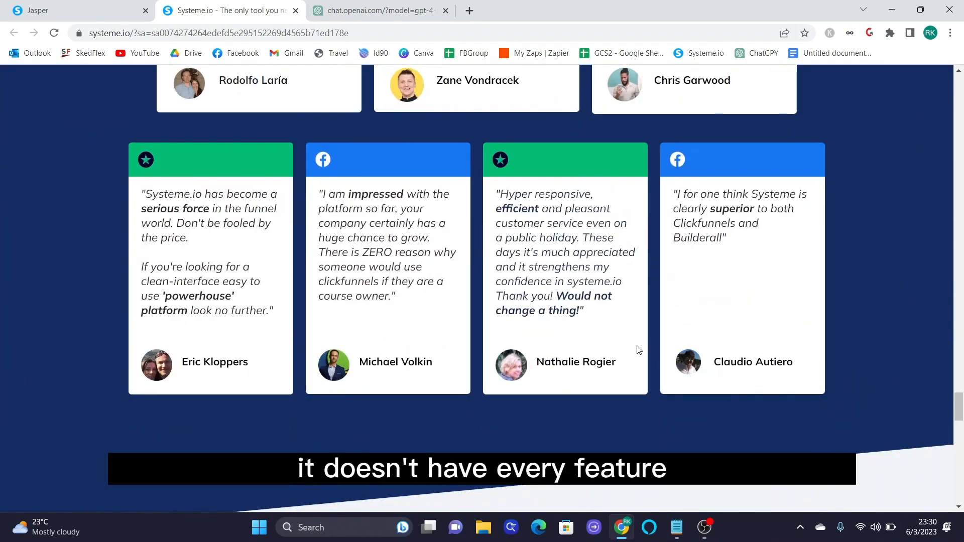
scroll(638, 350, "down", 15)
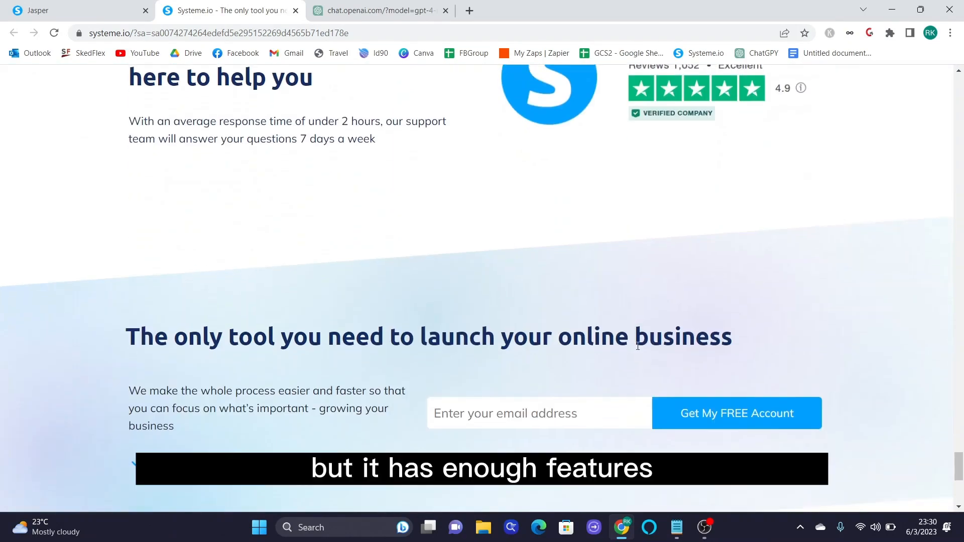
scroll(638, 347, "down", 6)
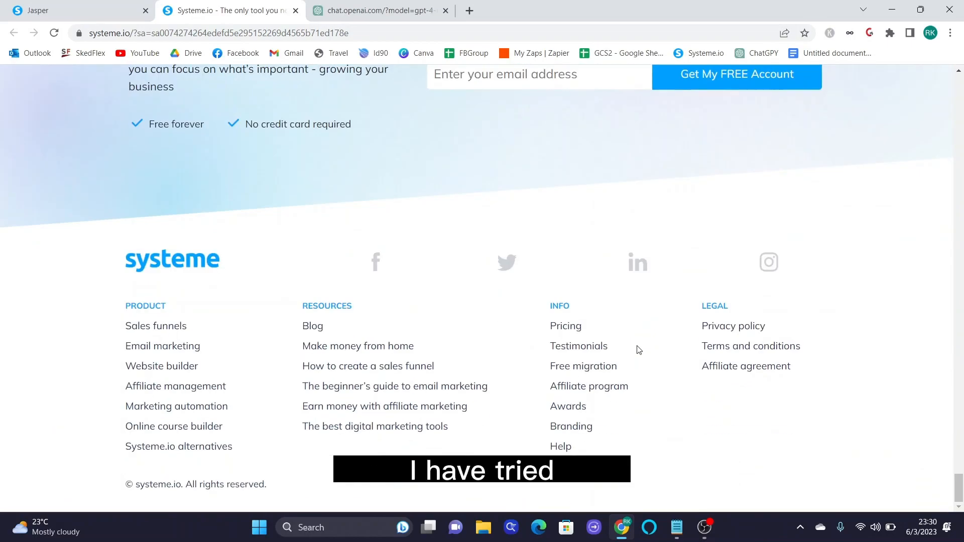
scroll(638, 350, "up", 20)
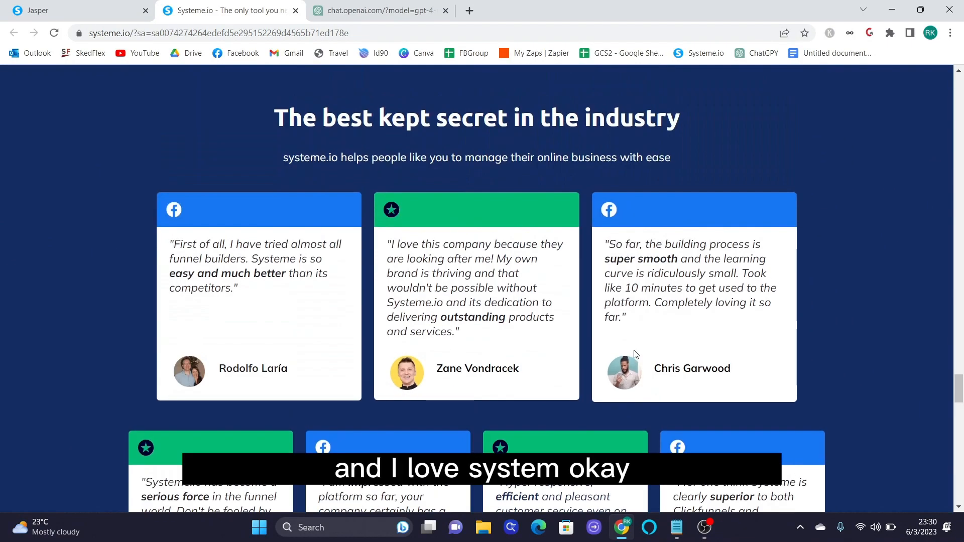
scroll(634, 352, "up", 20)
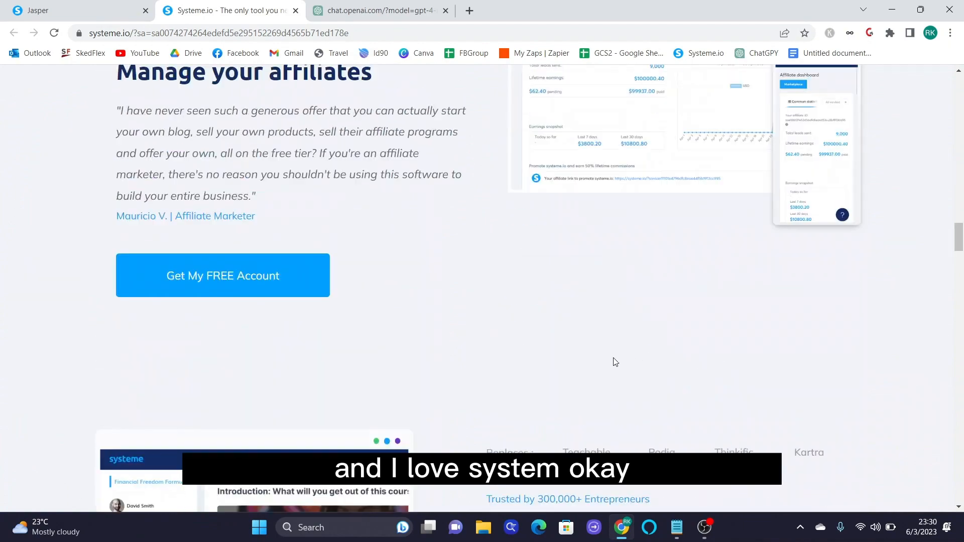
scroll(615, 361, "up", 20)
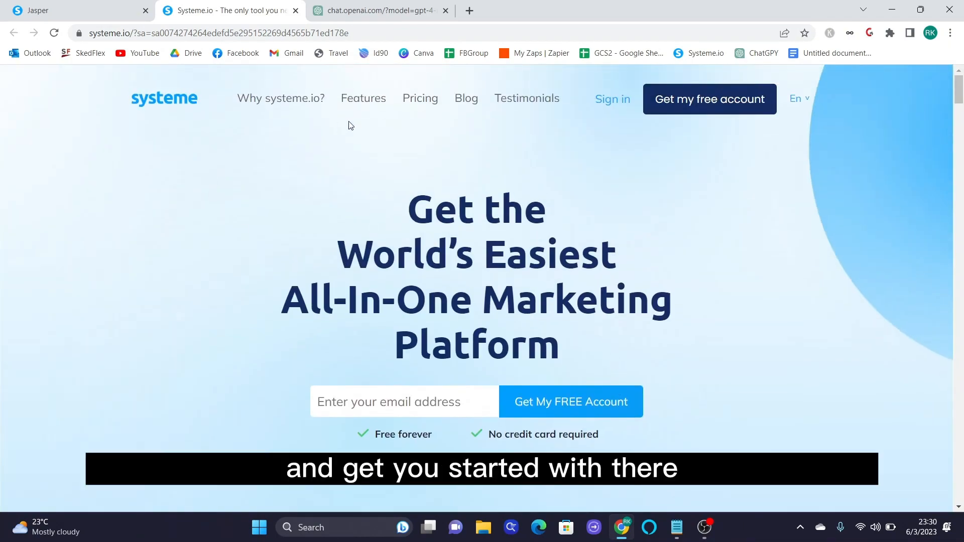
- Open the Systeme.io pricing page and scroll through the plan comparison table
left_click(420, 99)
scroll(609, 190, "down", 2)
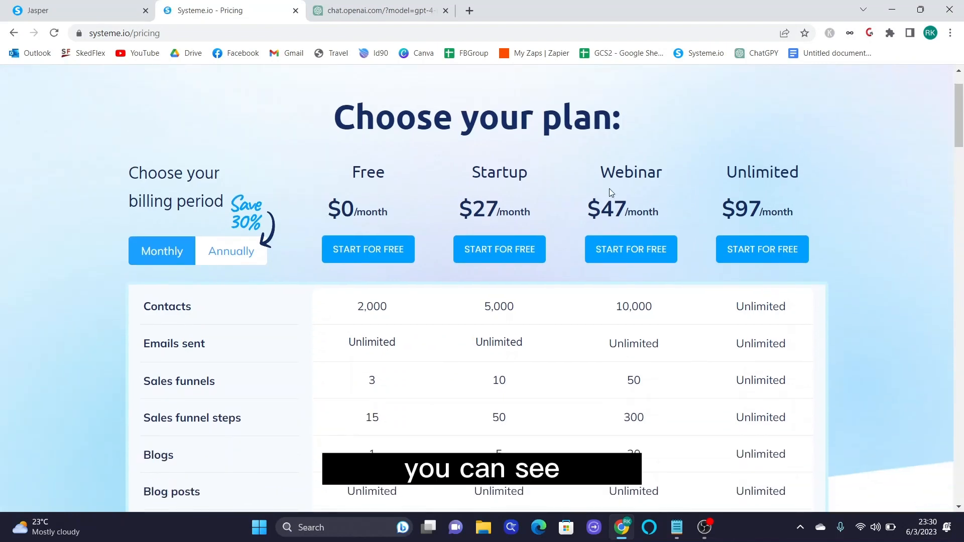
scroll(372, 211, "down", 3)
scroll(374, 191, "down", 5)
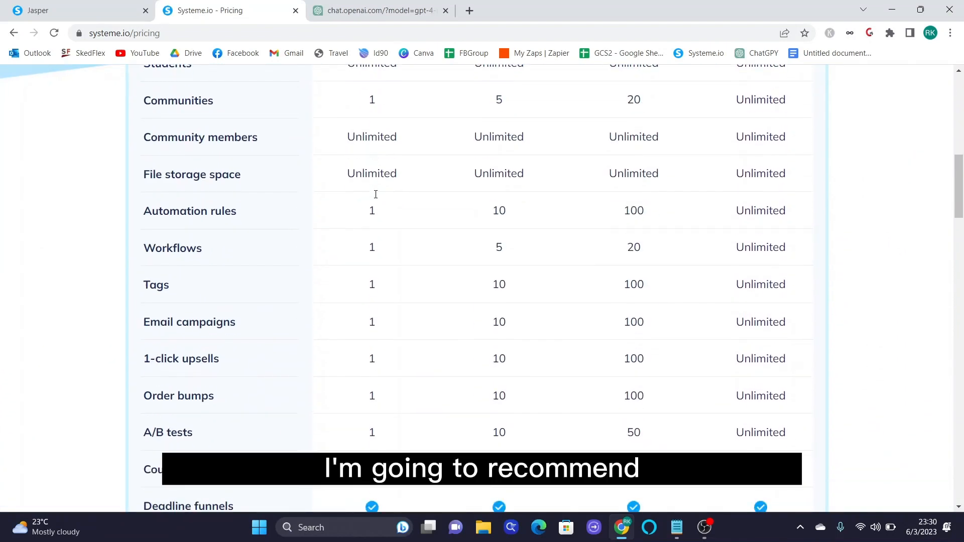
scroll(369, 221, "up", 4)
scroll(391, 184, "up", 4)
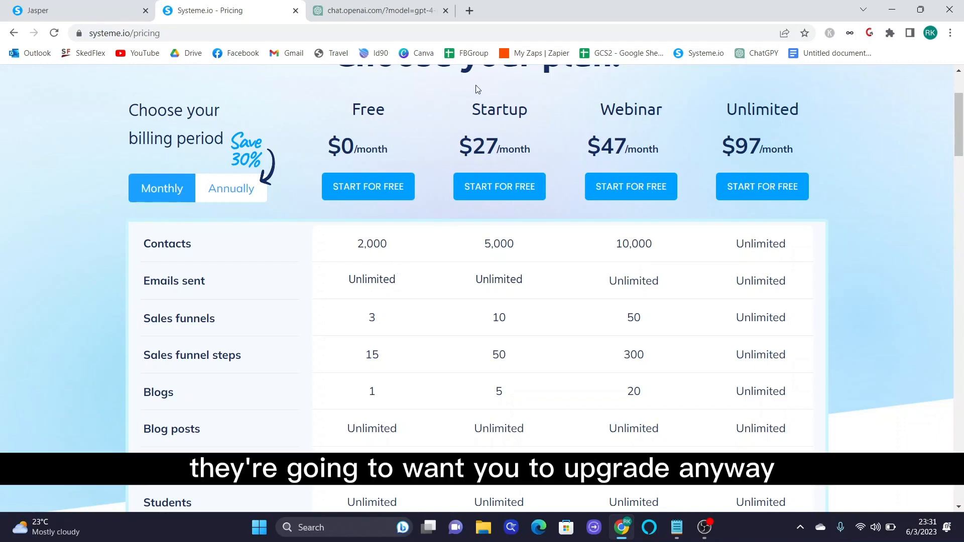
scroll(522, 361, "down", 3)
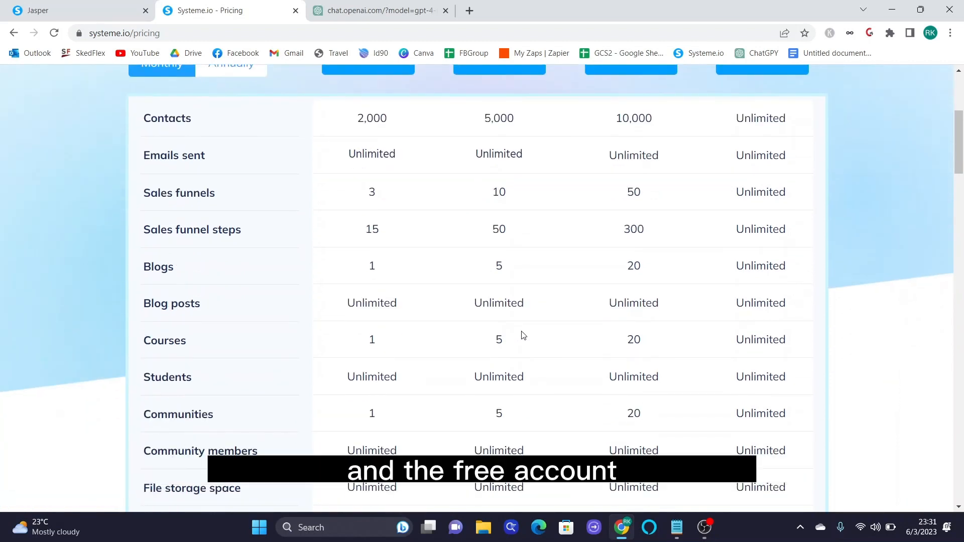
scroll(391, 195, "down", 1)
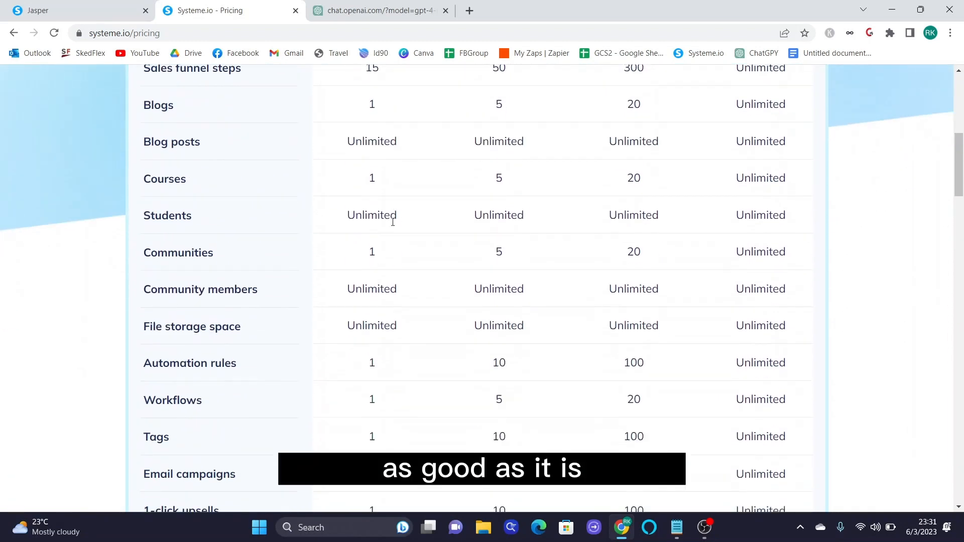
- Highlight the free plan's 1-course limit and other free plan values in the table
left_click_drag(394, 284, 365, 284)
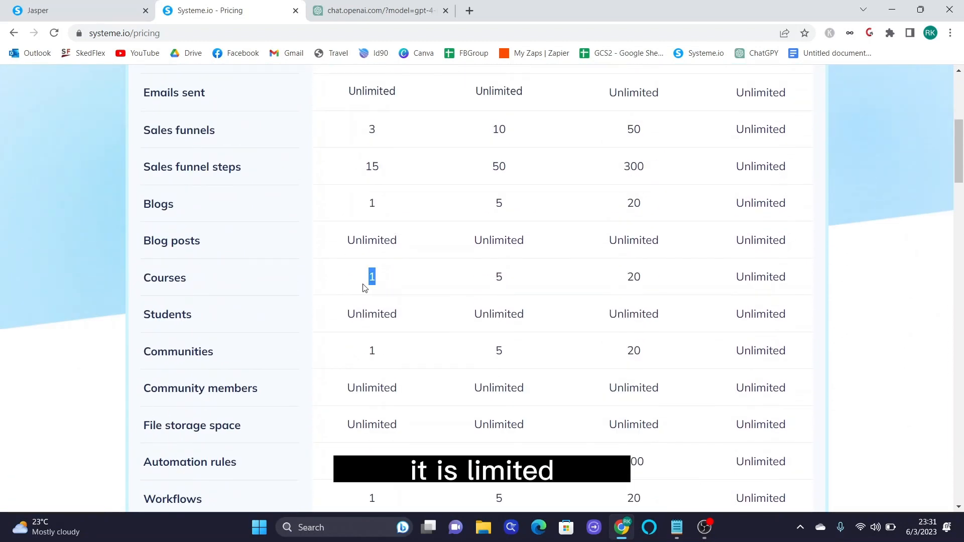
left_click(354, 231)
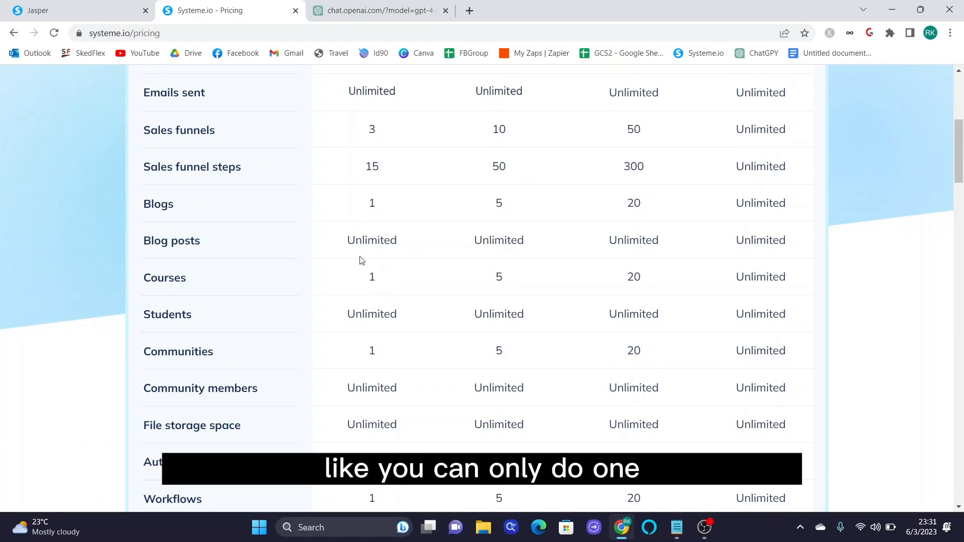
scroll(393, 279, "down", 1)
scroll(394, 279, "up", 2)
left_click_drag(383, 234, 364, 230)
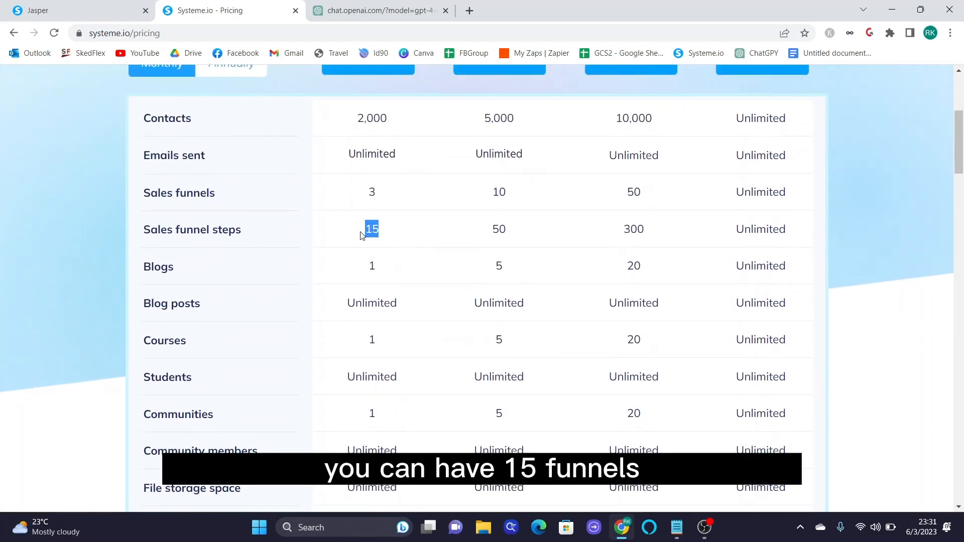
left_click_drag(375, 193, 369, 192)
scroll(381, 322, "down", 6)
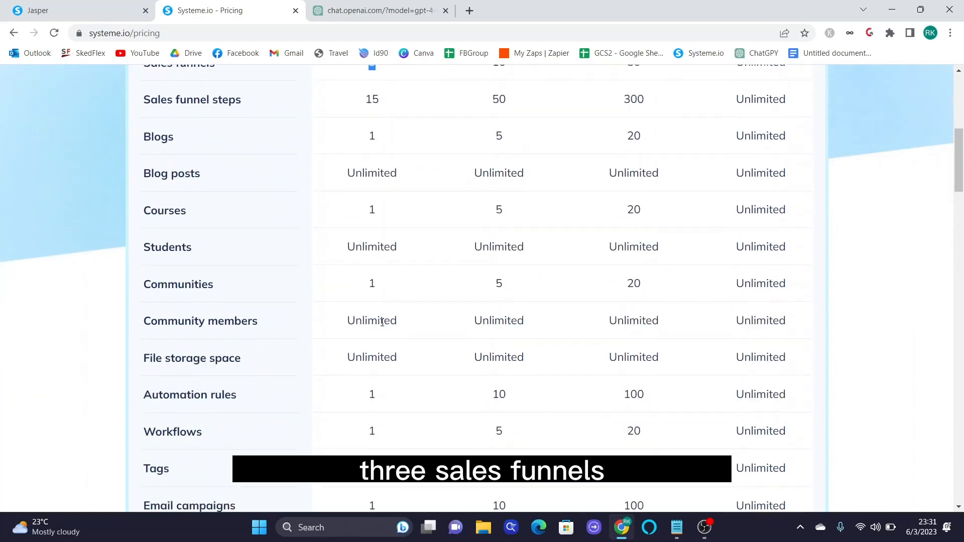
scroll(386, 316, "up", 6)
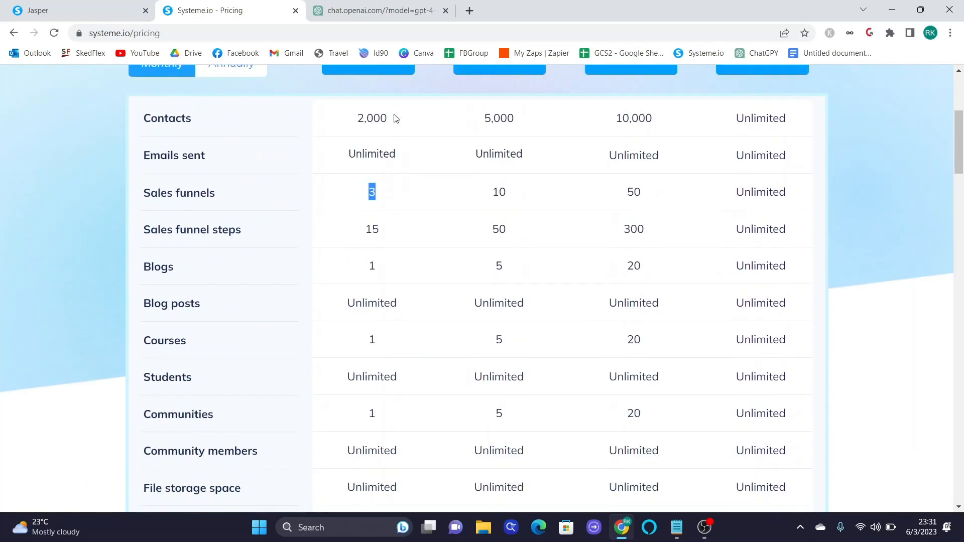
left_click_drag(394, 118, 351, 119)
scroll(371, 275, "down", 6)
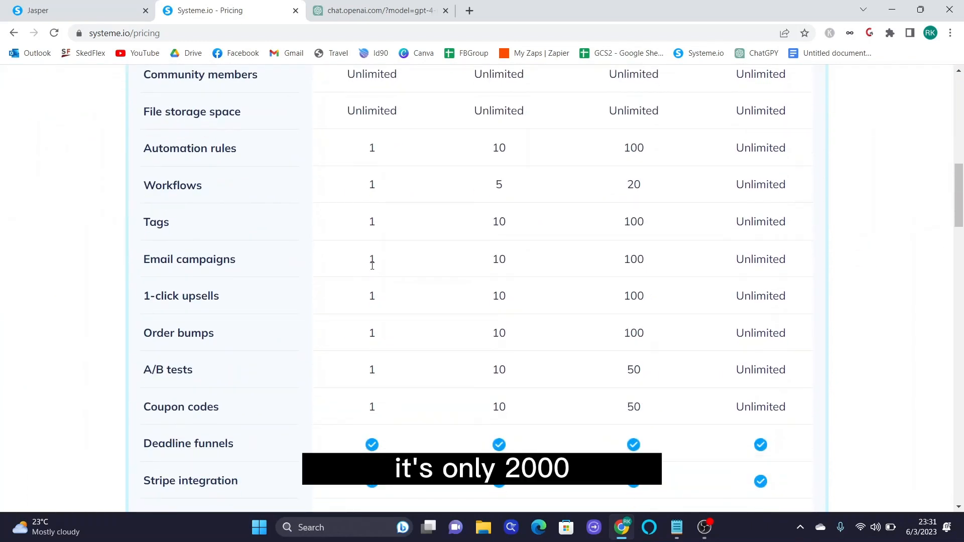
- Highlight the free plan's limits of 1 automation rule, 1 workflow, 1 tag and 1 email campaign
left_click_drag(376, 148, 369, 147)
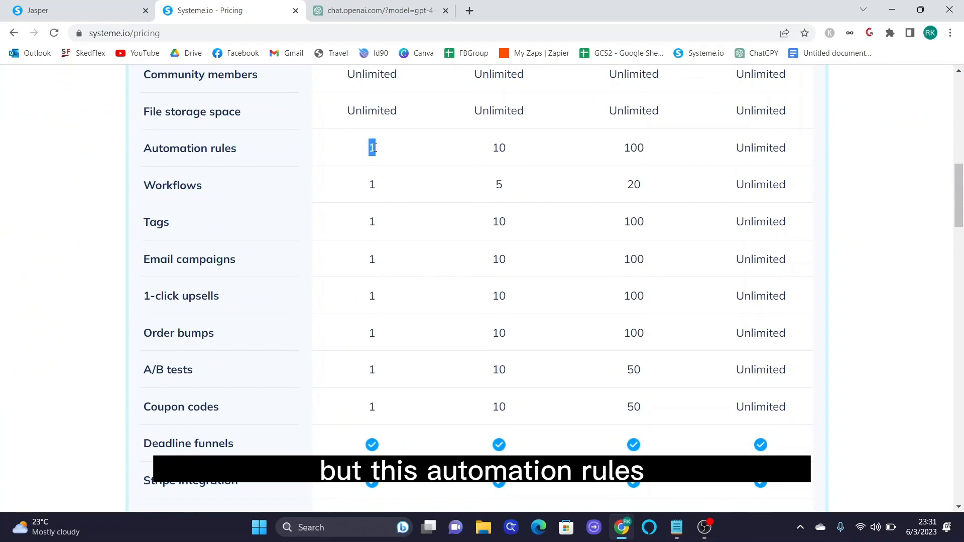
left_click(373, 185)
double_click(373, 185)
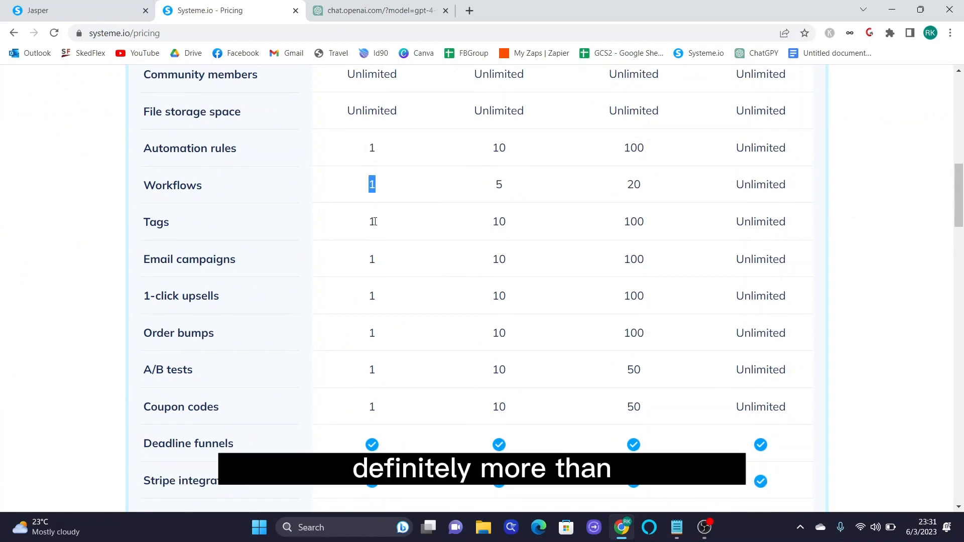
double_click(373, 229)
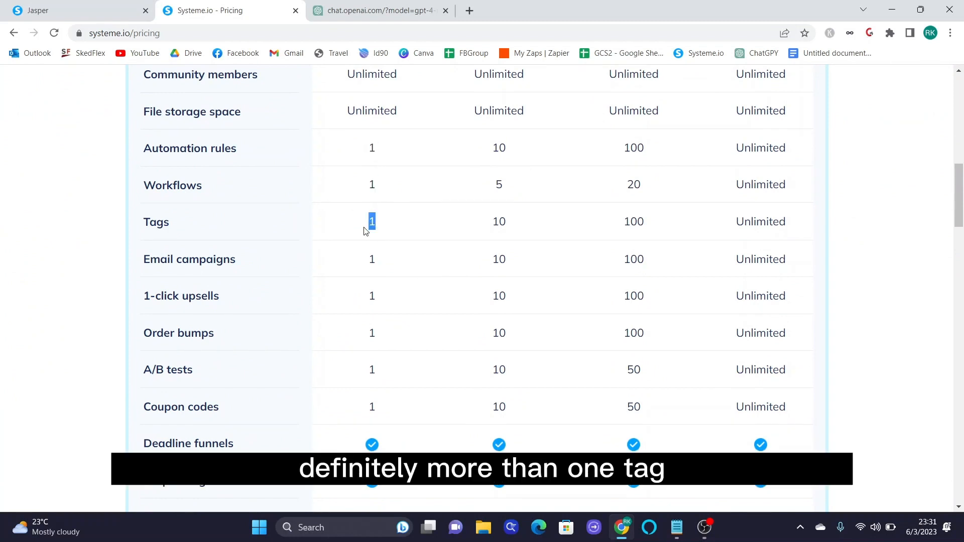
double_click(361, 259)
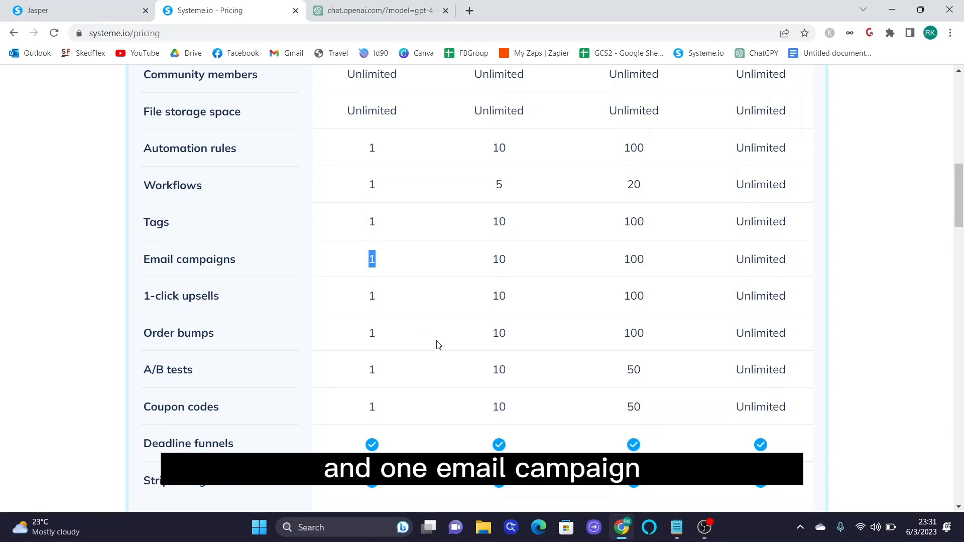
scroll(445, 330, "down", 1)
scroll(444, 330, "up", 10)
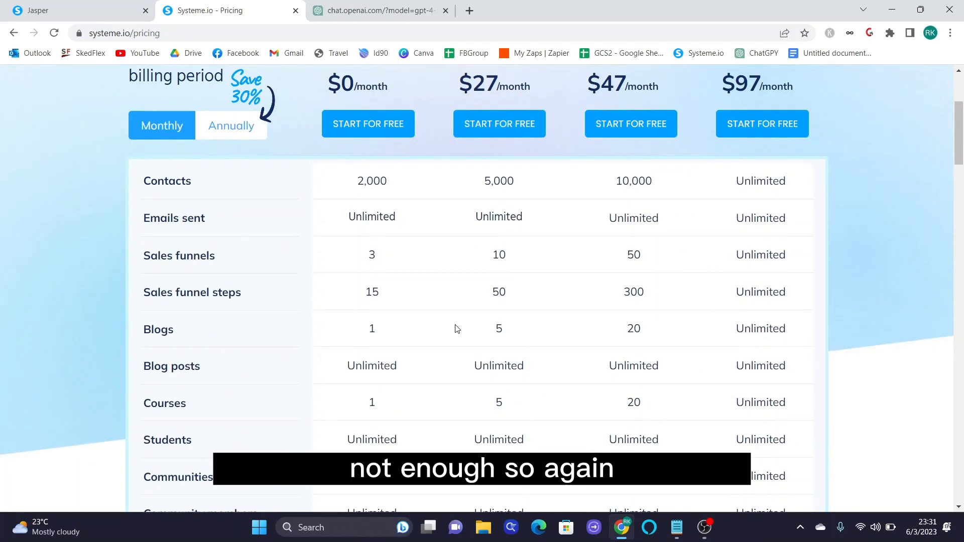
scroll(457, 329, "down", 1)
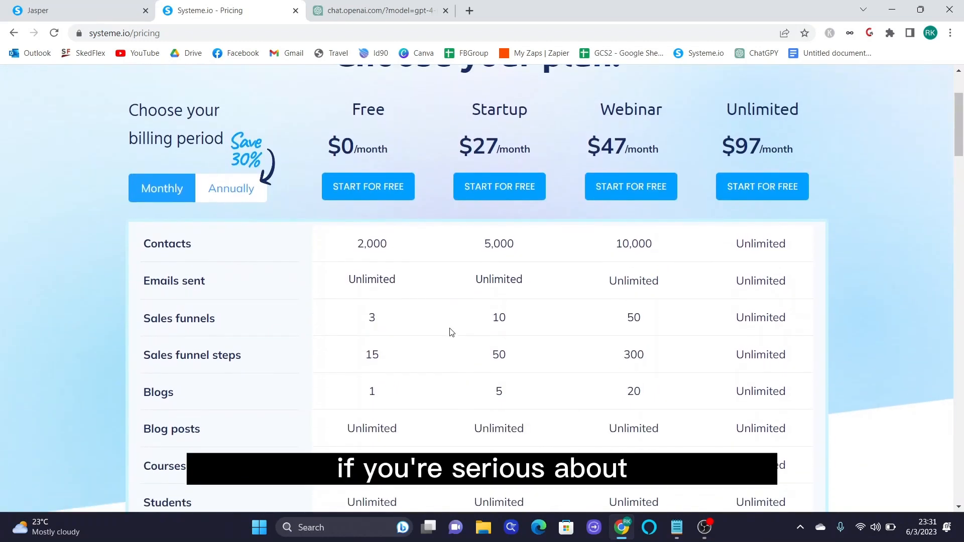
- Compare the Startup plan's $27 monthly price with its $228 yearly price, then return to monthly
double_click(470, 143)
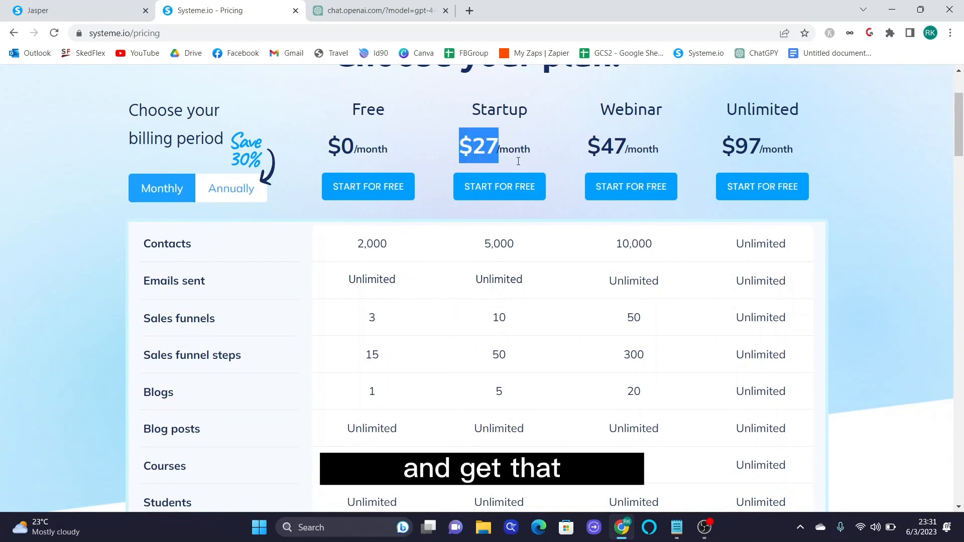
left_click(228, 197)
left_click_drag(459, 145, 540, 146)
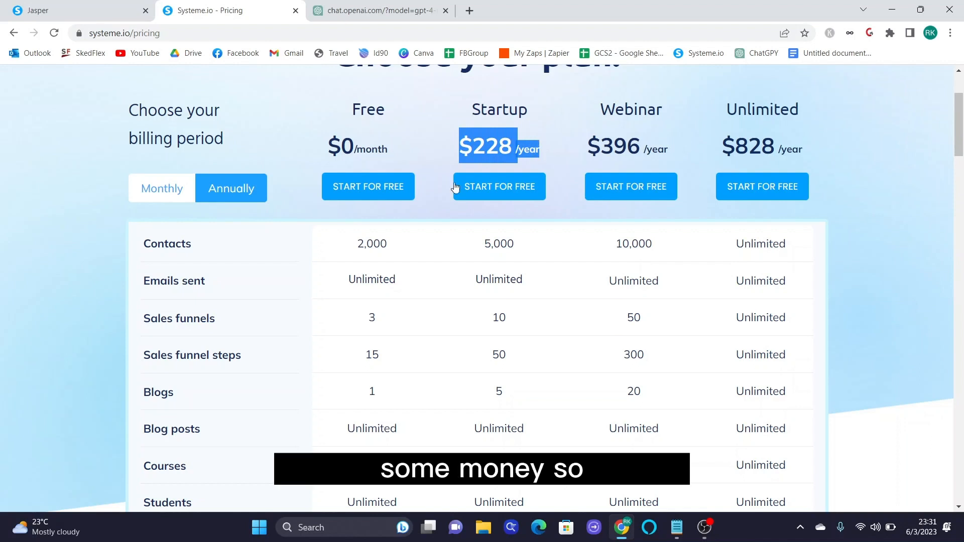
left_click(169, 200)
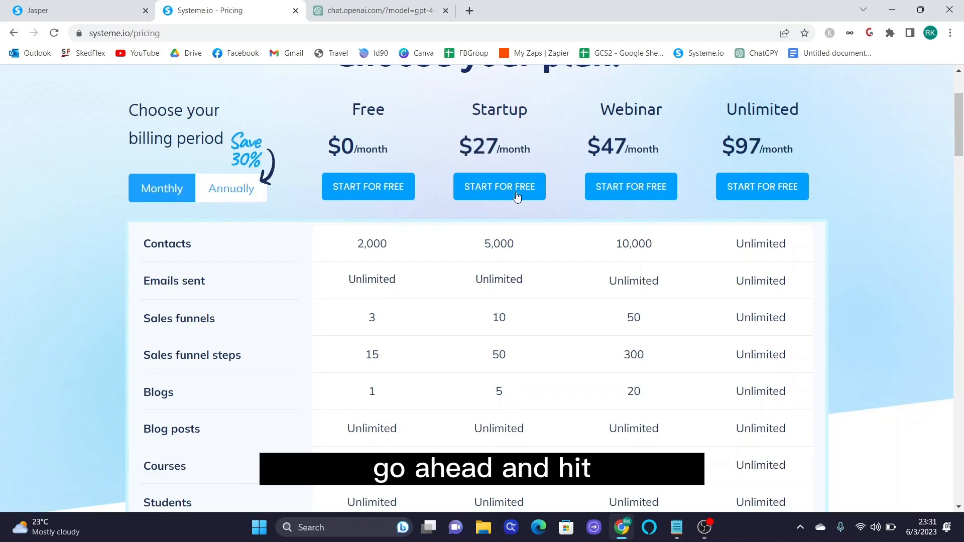
- Compare the Free and Startup plan names, then sign in to the account dashboard
scroll(501, 203, "up", 3)
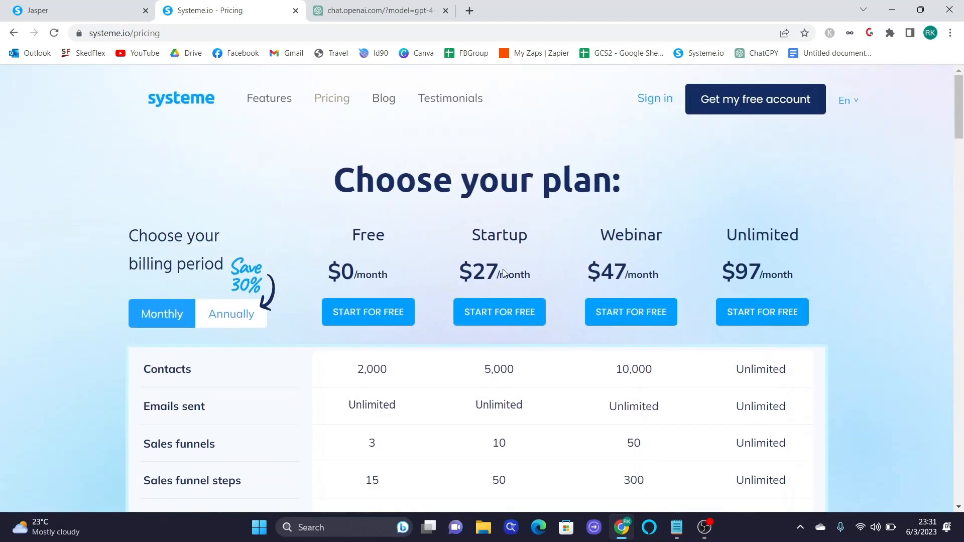
left_click_drag(520, 236, 470, 239)
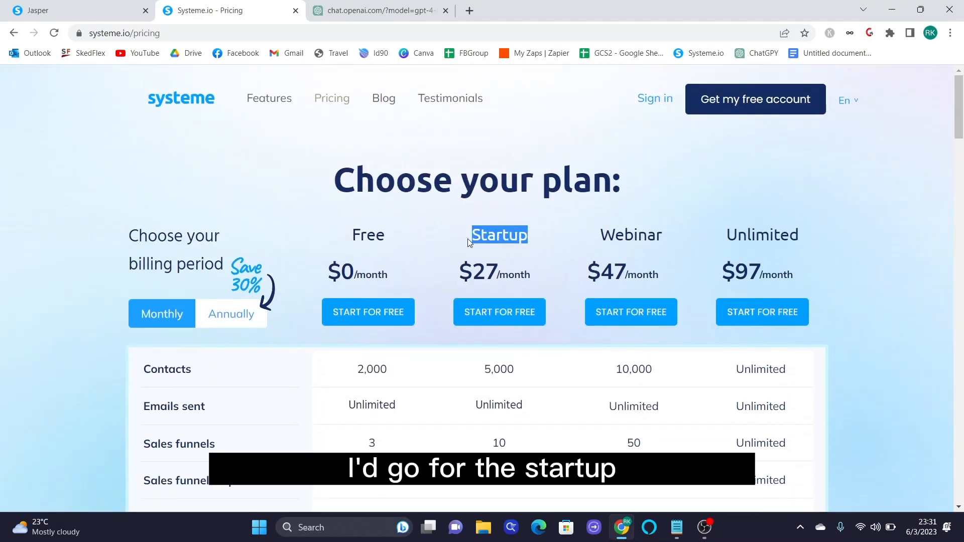
left_click_drag(387, 236, 364, 241)
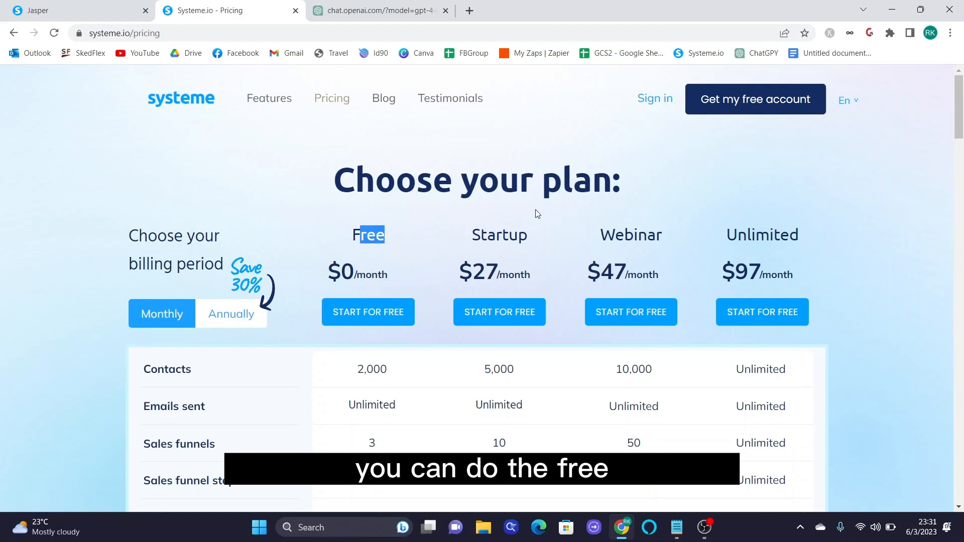
left_click_drag(529, 236, 478, 237)
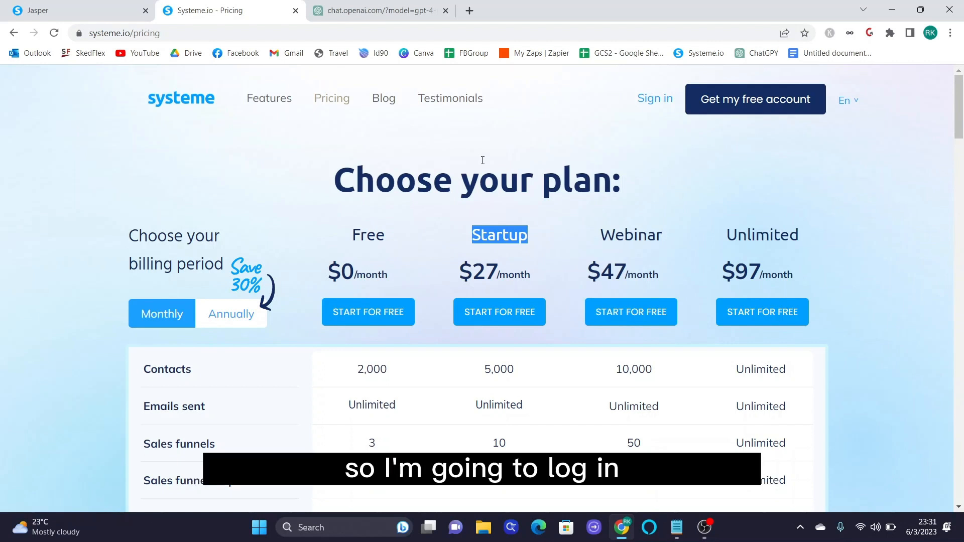
left_click(666, 102)
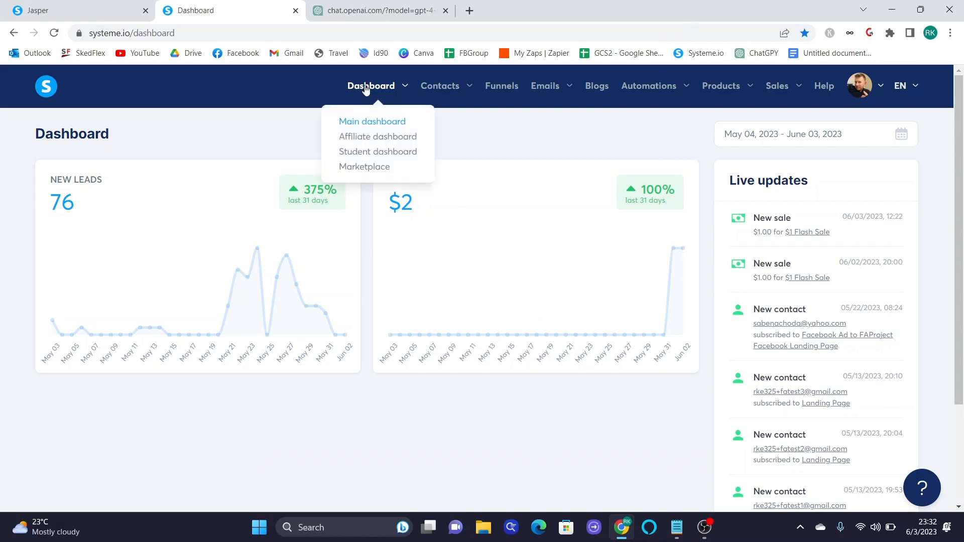
- Choose Contacts from the Contacts menu in the top navigation
mouse_move(447, 93)
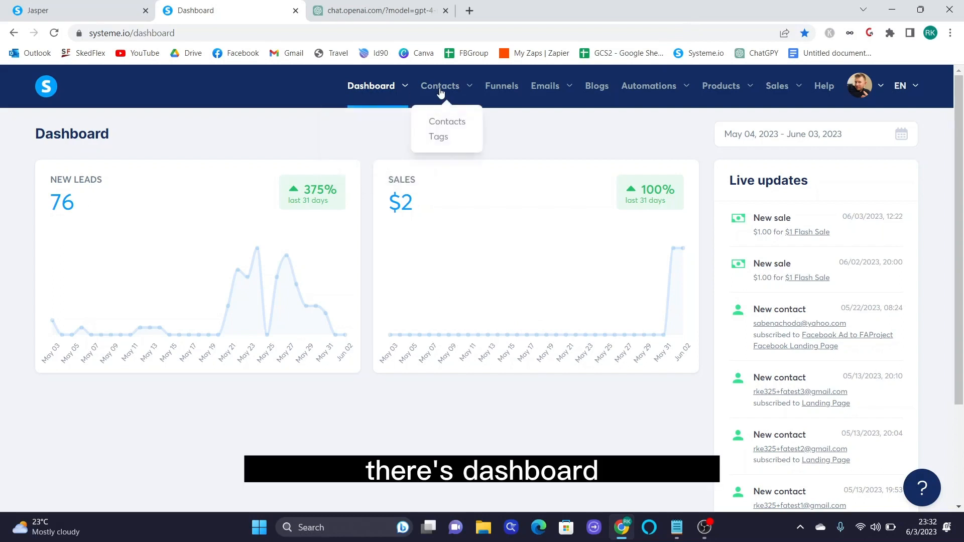
left_click(451, 122)
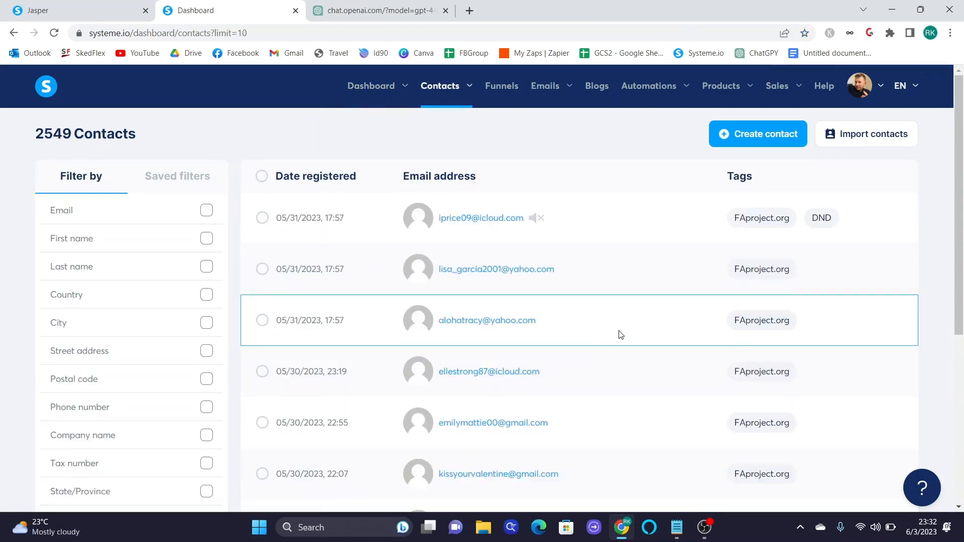
- Scroll through the 2549 contacts, then go to the Funnels page listing 5 funnels
scroll(625, 333, "down", 5)
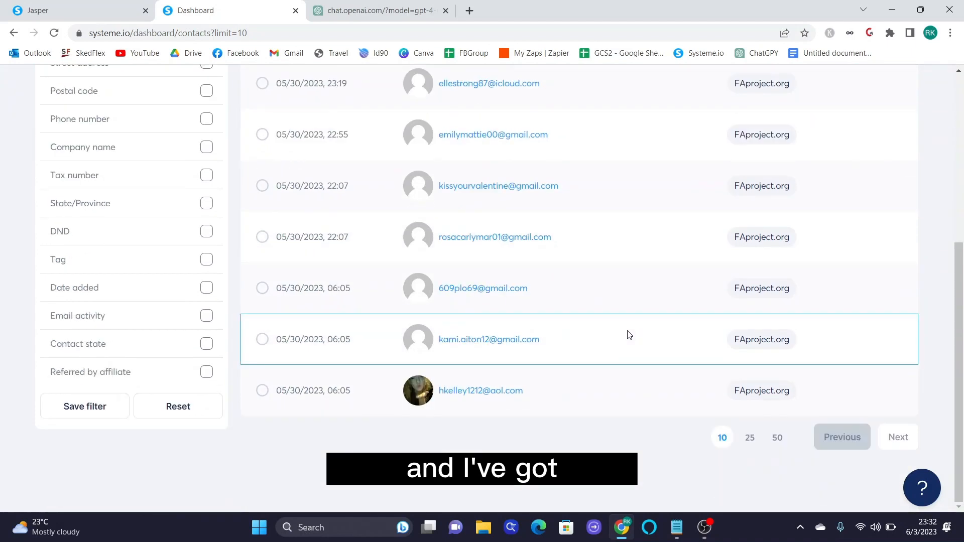
scroll(631, 335, "up", 5)
scroll(632, 335, "down", 5)
scroll(632, 338, "up", 5)
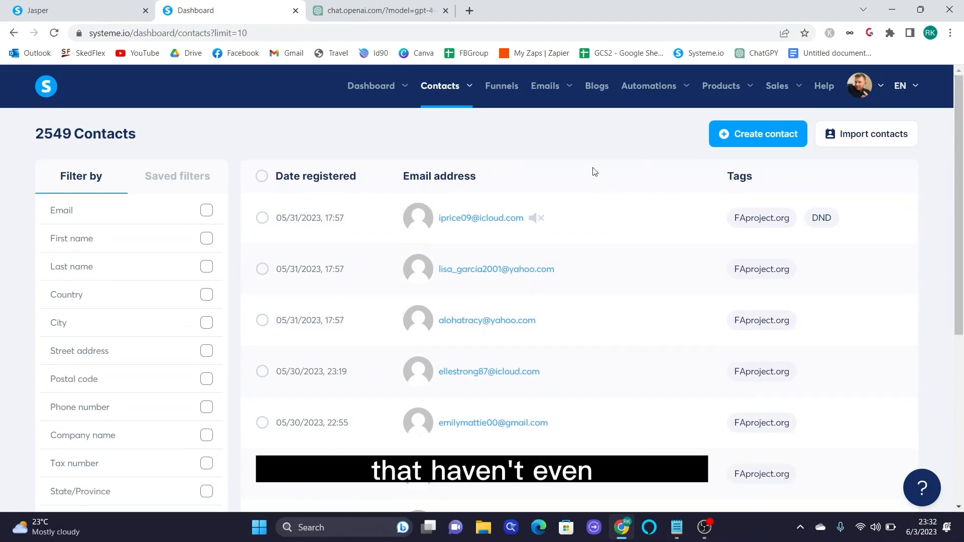
left_click(500, 94)
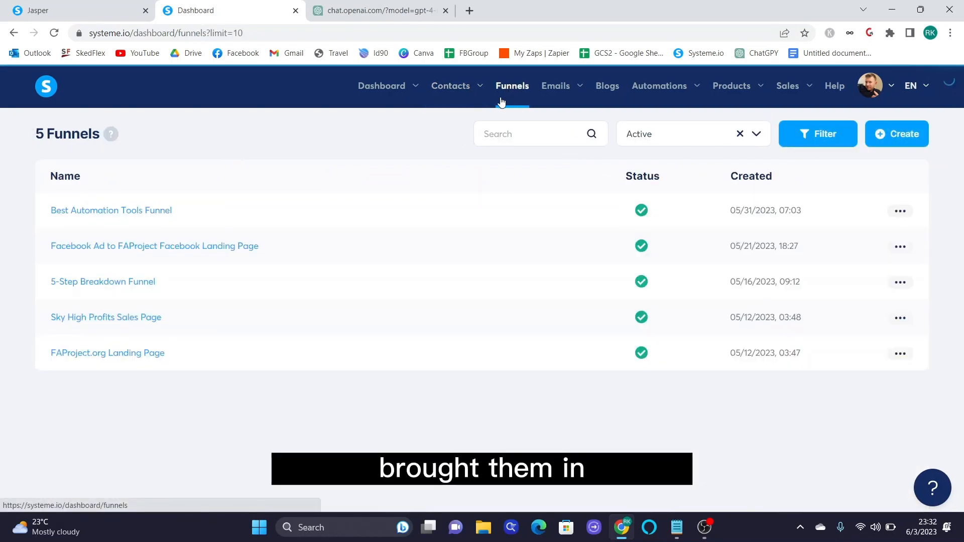
- View Emails > Newsletters, highlighting the latest one's 2141 sent and 16 clicks, then return to the dashboard
mouse_move(570, 93)
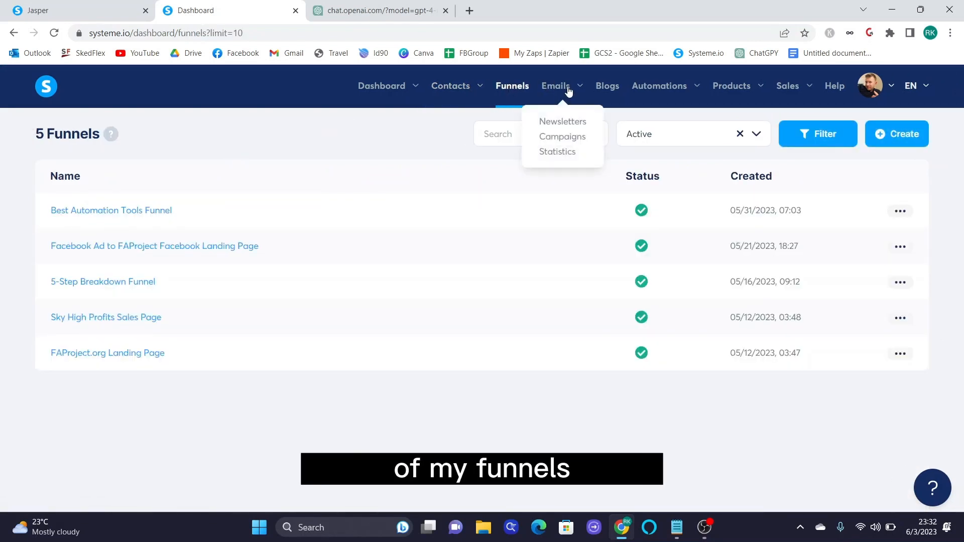
left_click(576, 135)
left_click(574, 124)
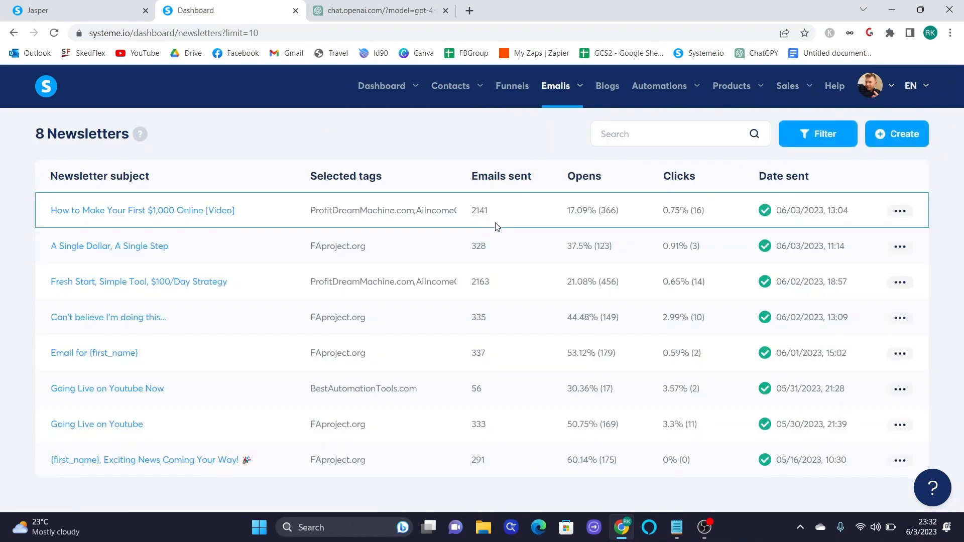
left_click_drag(496, 213, 472, 212)
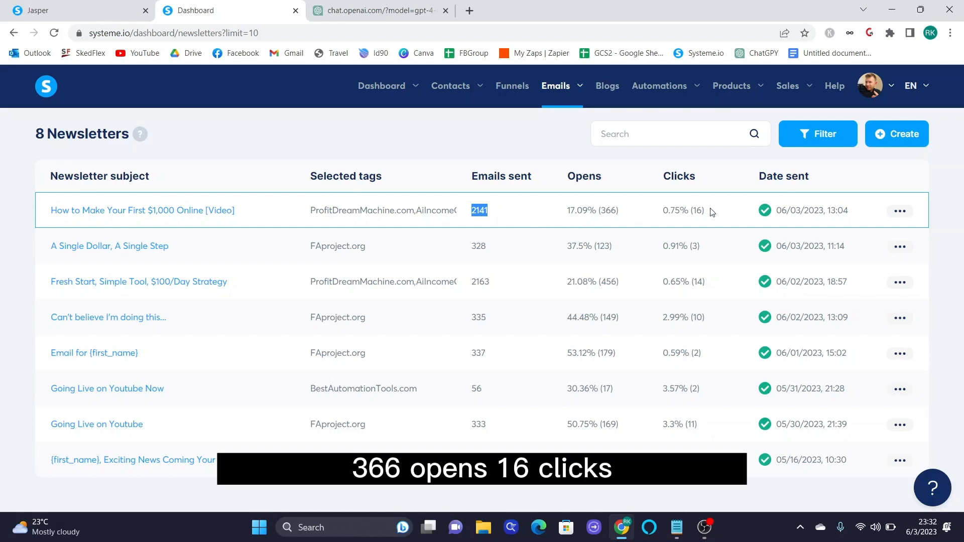
left_click_drag(708, 212, 668, 211)
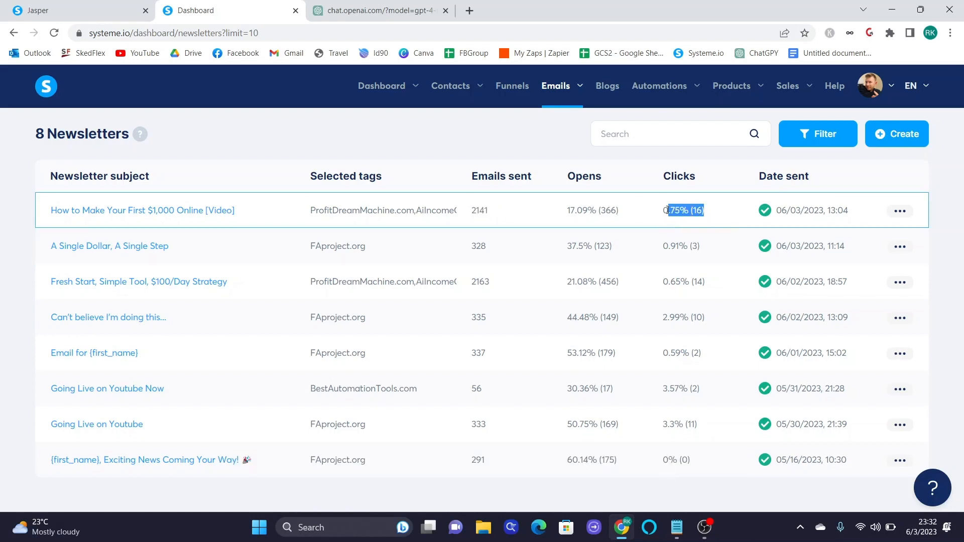
mouse_move(368, 96)
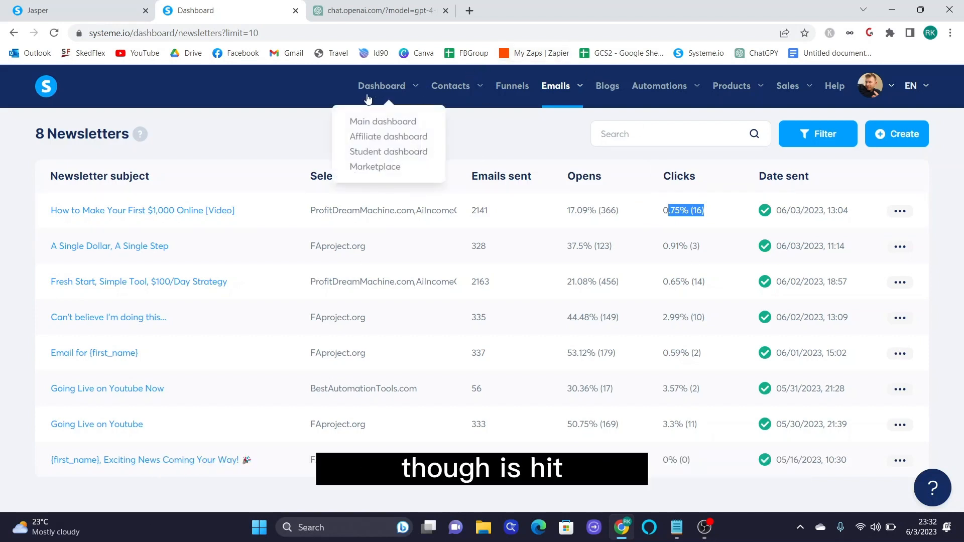
left_click(44, 86)
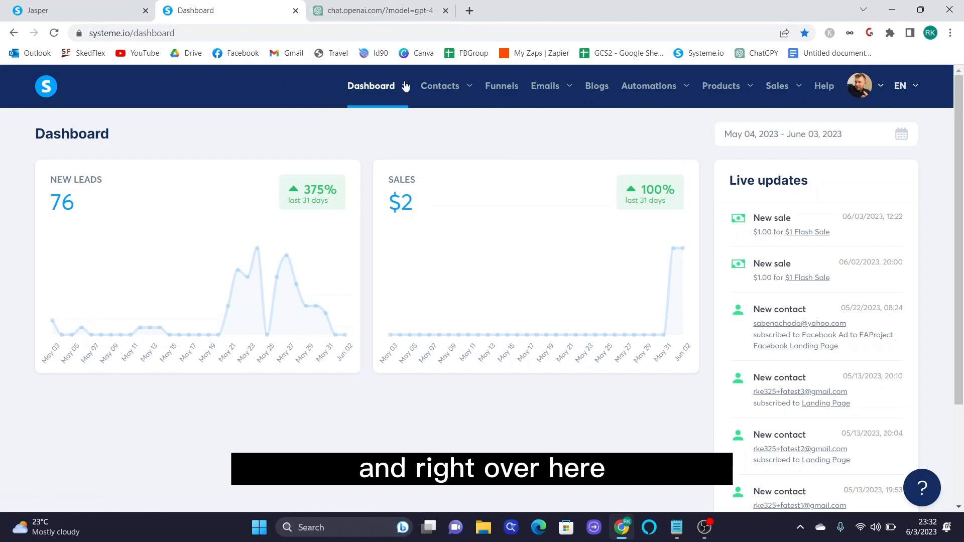
- Choose Affiliate dashboard from the Dashboard menu in the top navigation
mouse_move(405, 87)
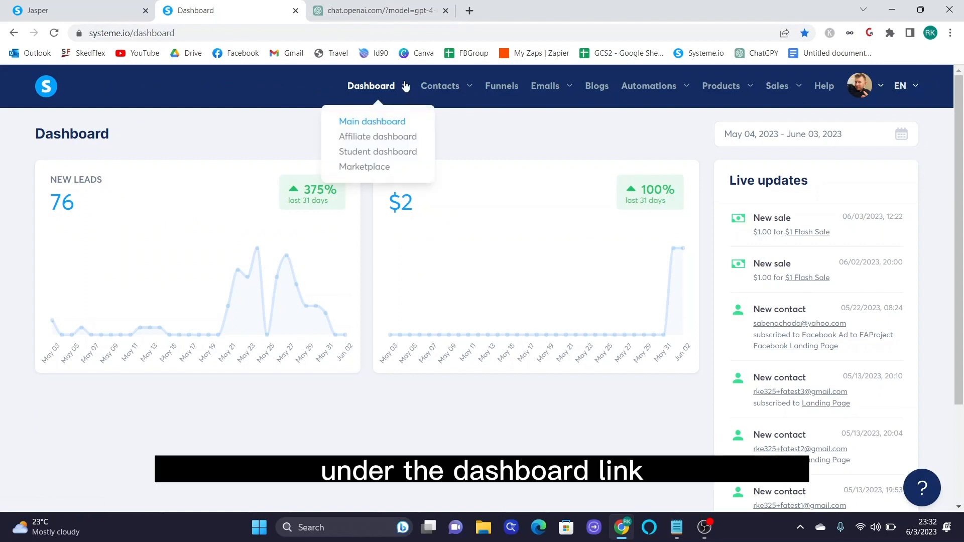
left_click(364, 138)
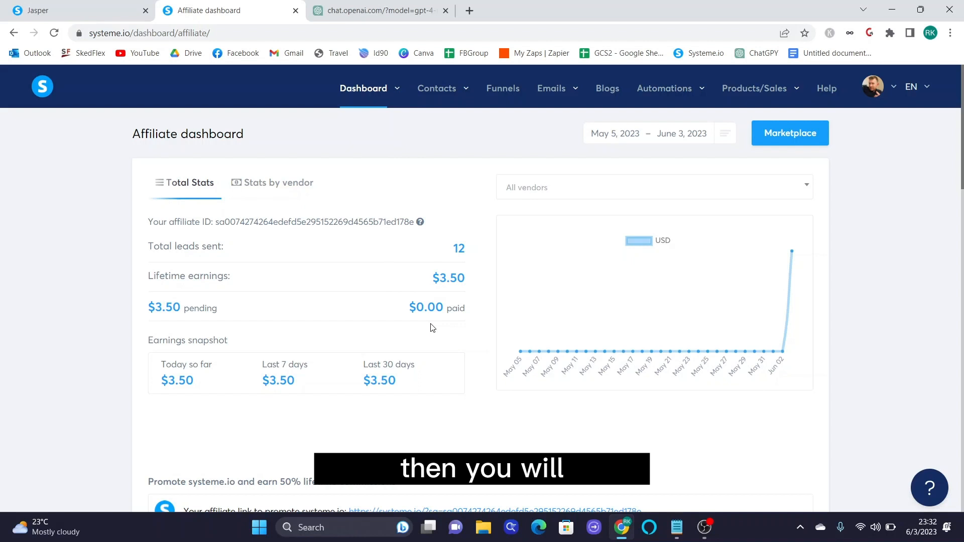
- Scroll to the systeme.io promotion section and select the personal affiliate link
scroll(432, 328, "down", 5)
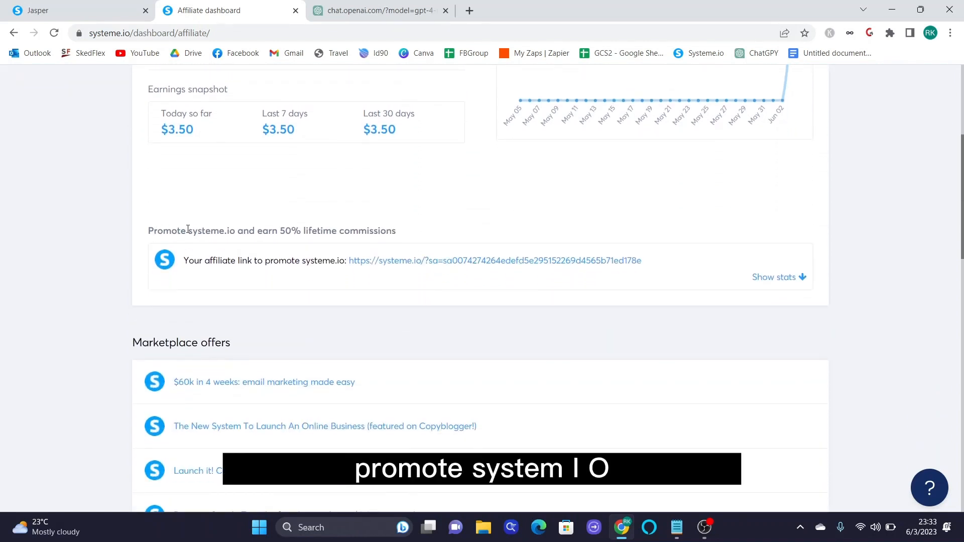
left_click_drag(188, 229, 235, 230)
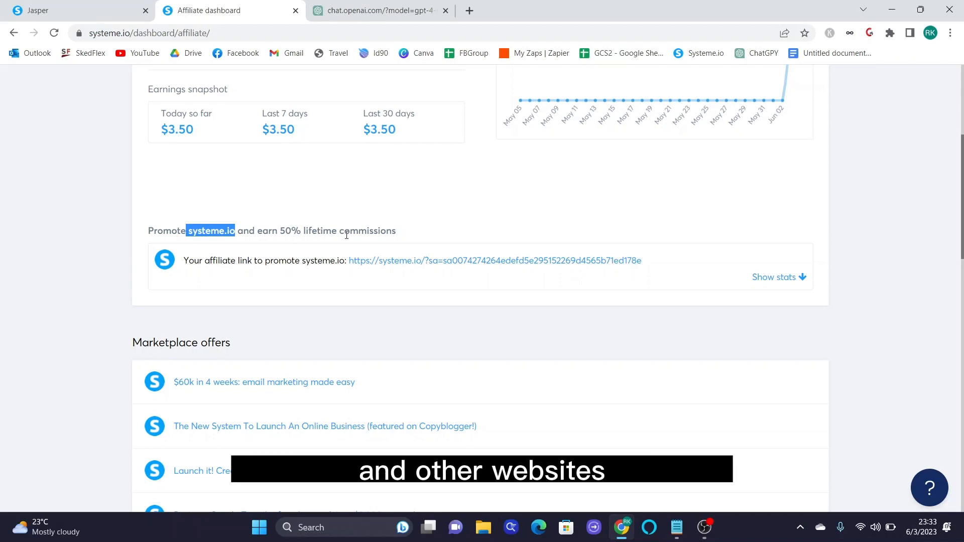
scroll(651, 422, "up", 5)
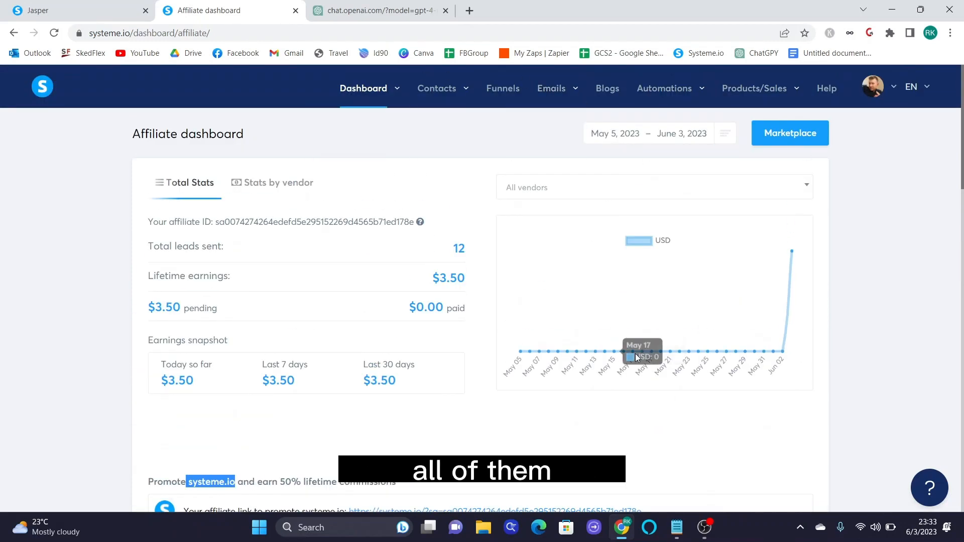
scroll(402, 281, "down", 6)
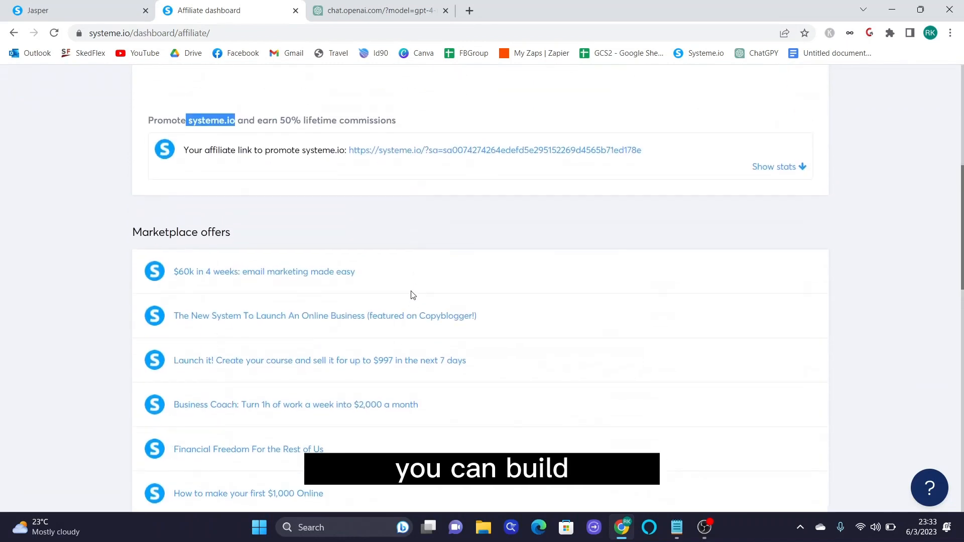
scroll(411, 295, "up", 2)
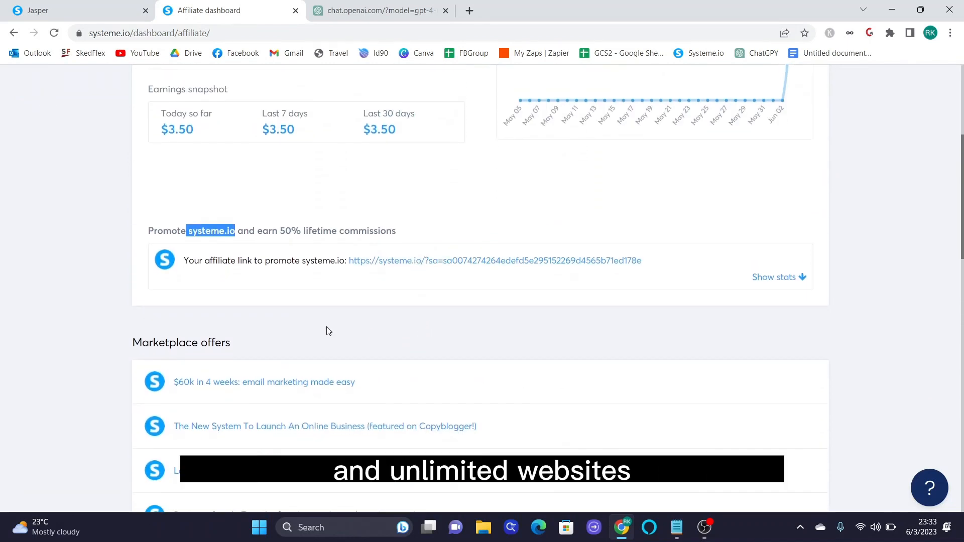
left_click(310, 276)
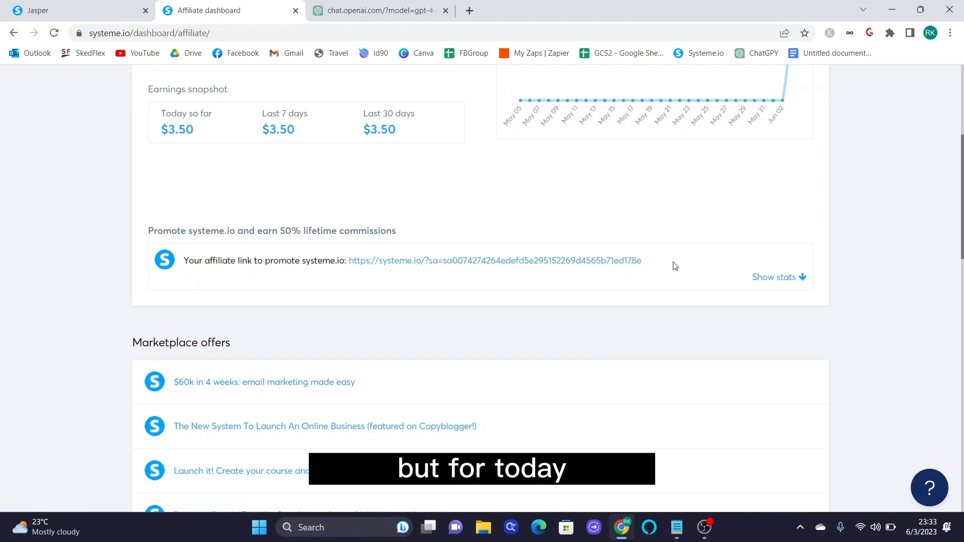
left_click_drag(646, 263, 351, 288)
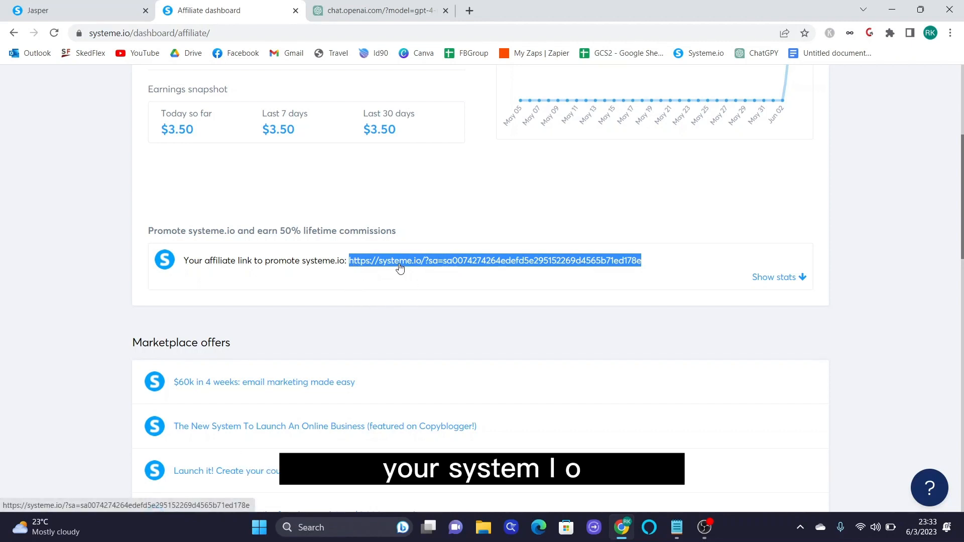
left_click(477, 288)
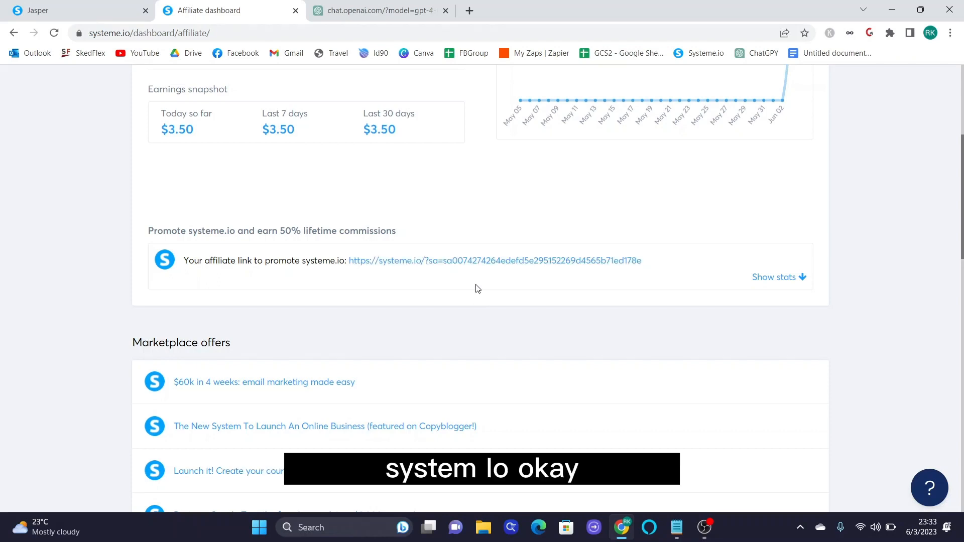
scroll(477, 288, "up", 5)
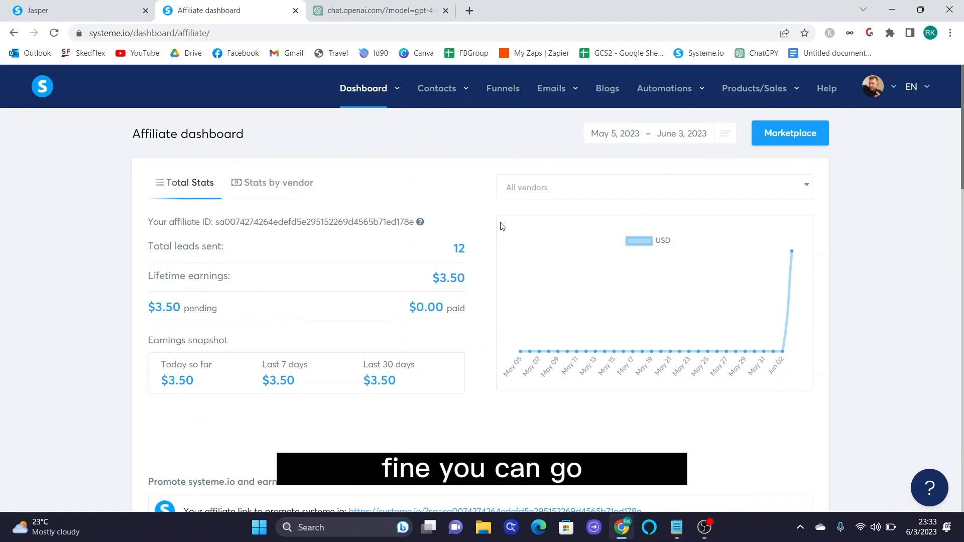
scroll(501, 262, "down", 2)
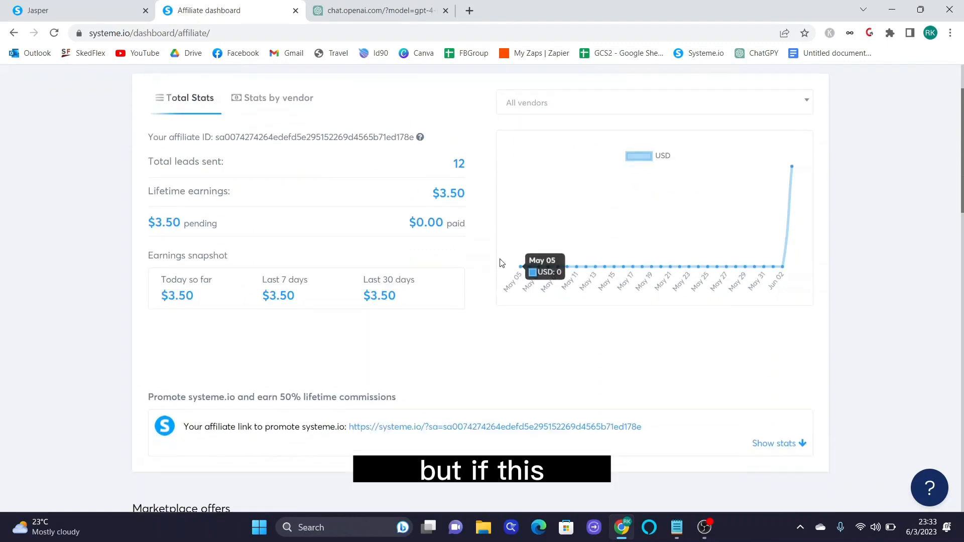
scroll(501, 263, "down", 1)
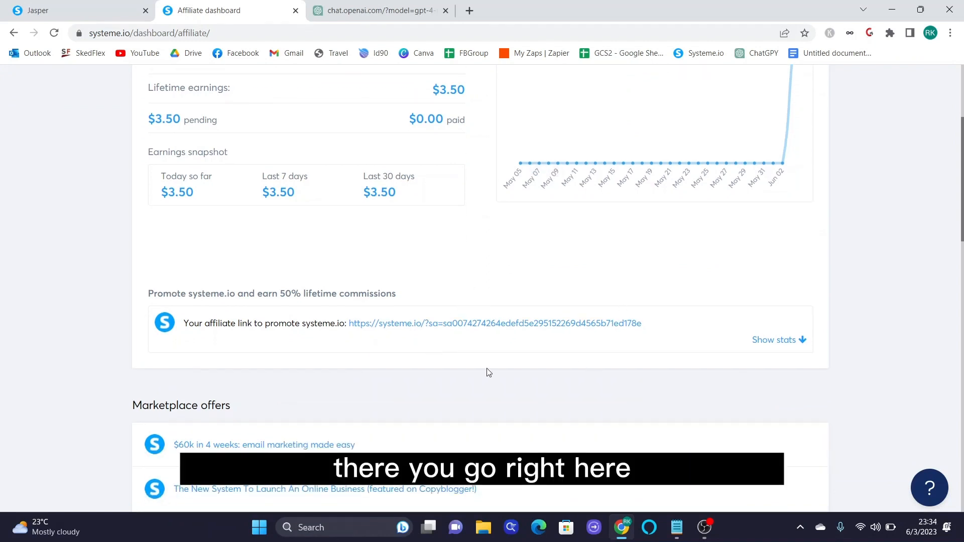
left_click_drag(180, 294, 300, 293)
left_click(230, 294)
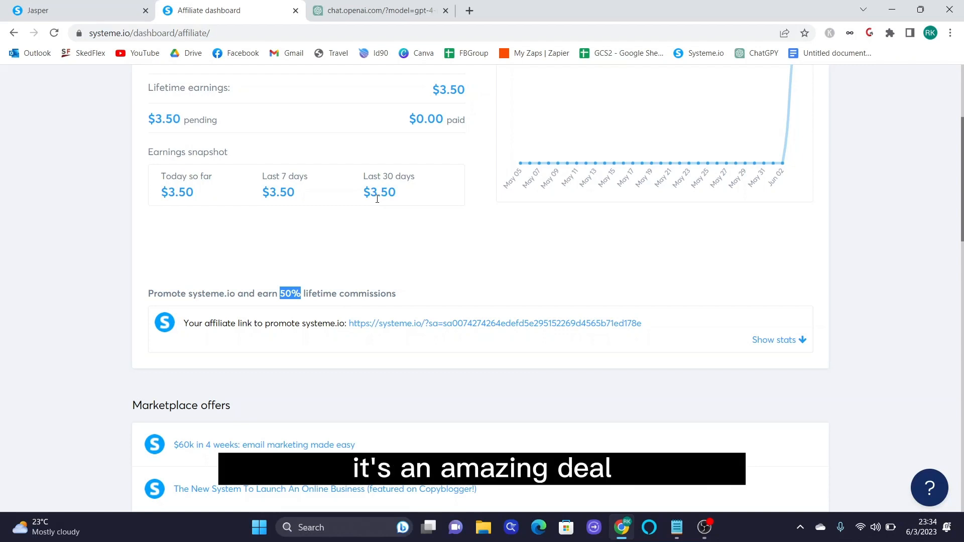
scroll(393, 218, "down", 6)
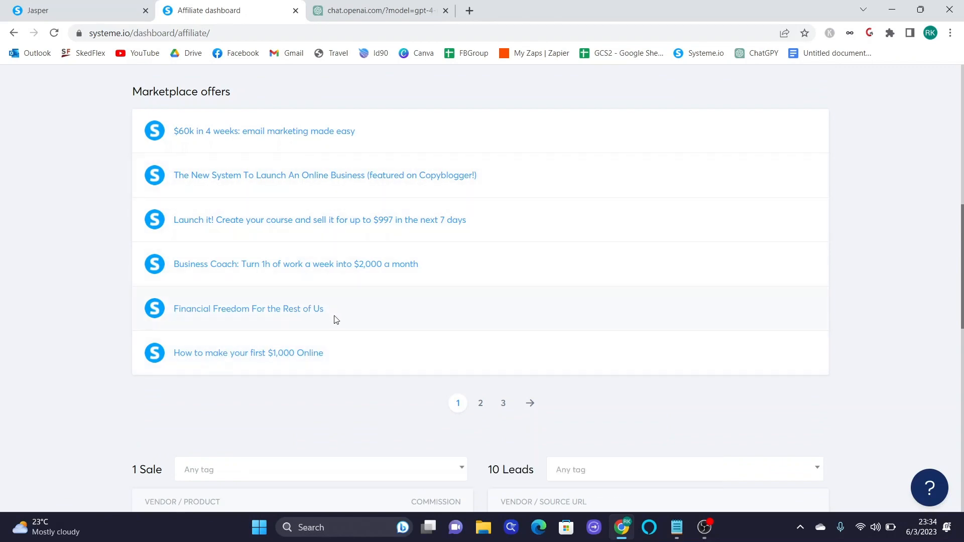
scroll(336, 319, "up", 8)
scroll(338, 321, "up", 2)
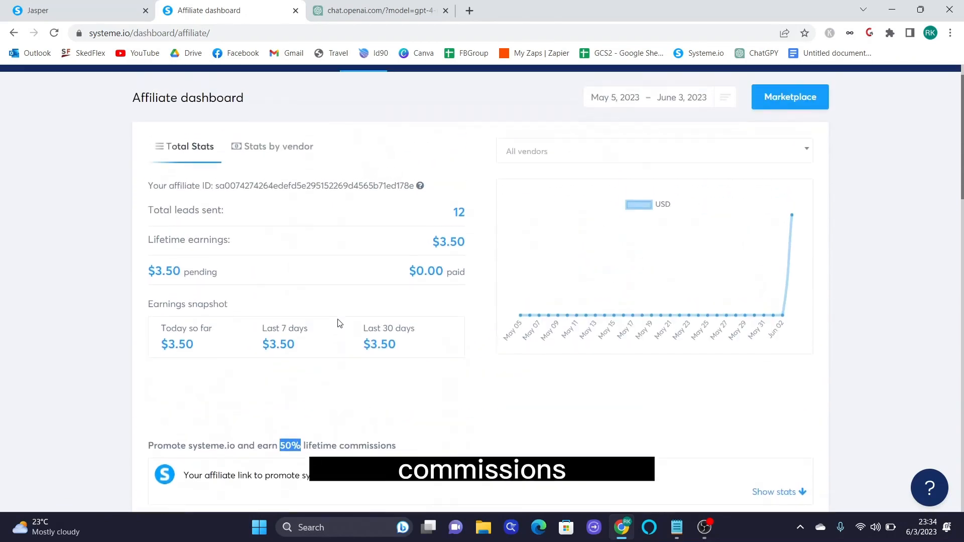
scroll(339, 331, "down", 5)
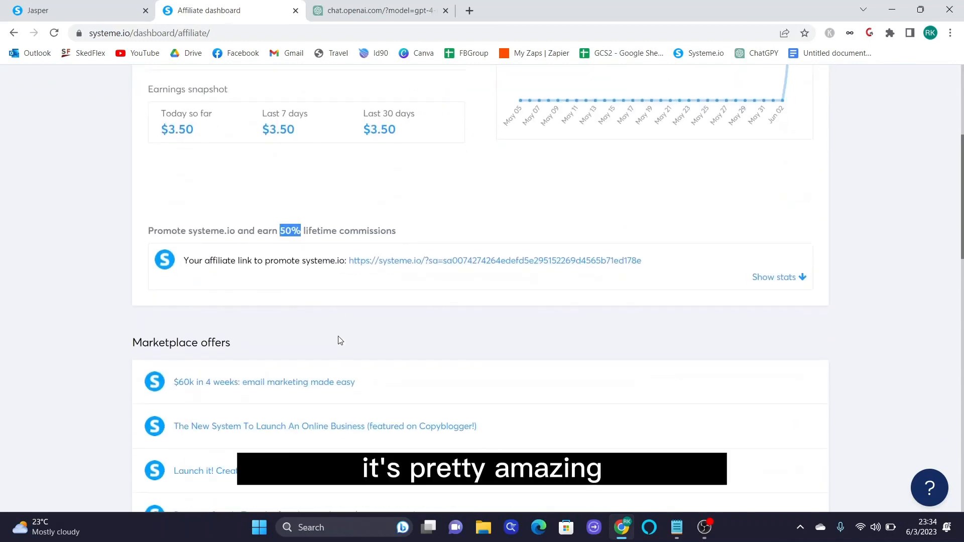
scroll(340, 341, "up", 5)
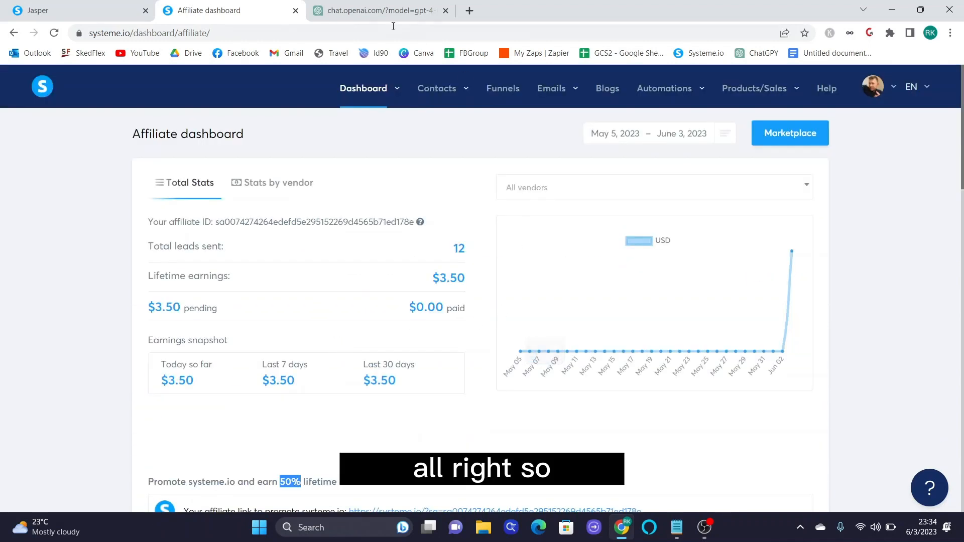
scroll(577, 333, "down", 4)
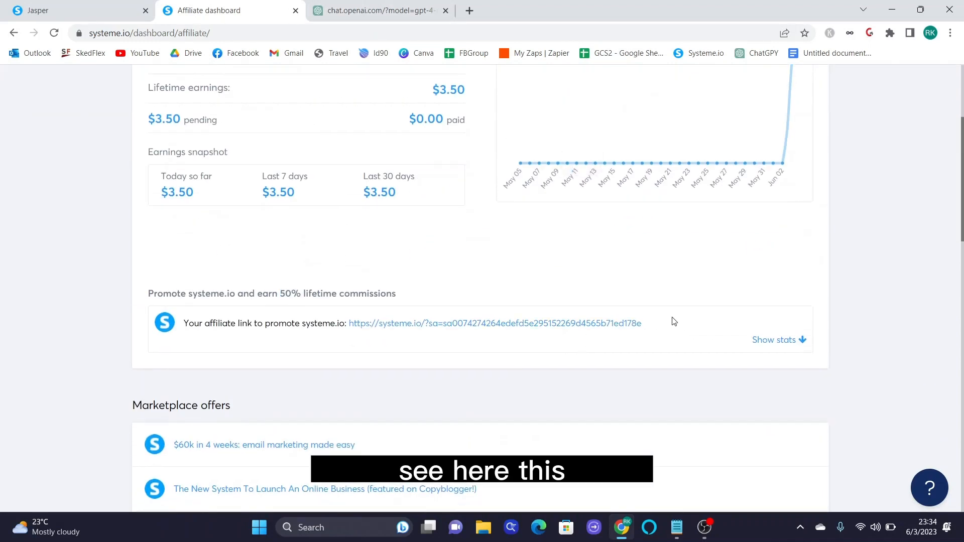
left_click_drag(673, 322, 345, 315)
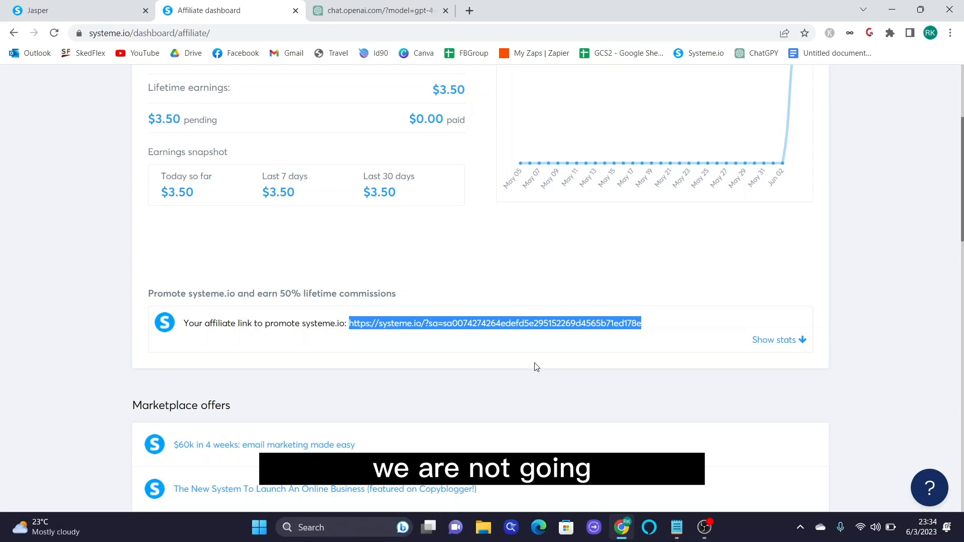
scroll(533, 363, "up", 4)
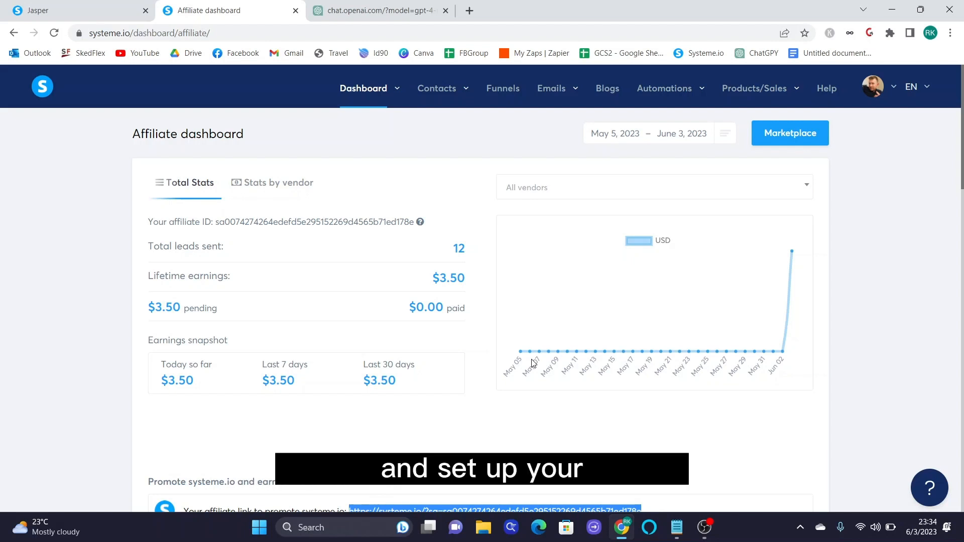
mouse_move(529, 360)
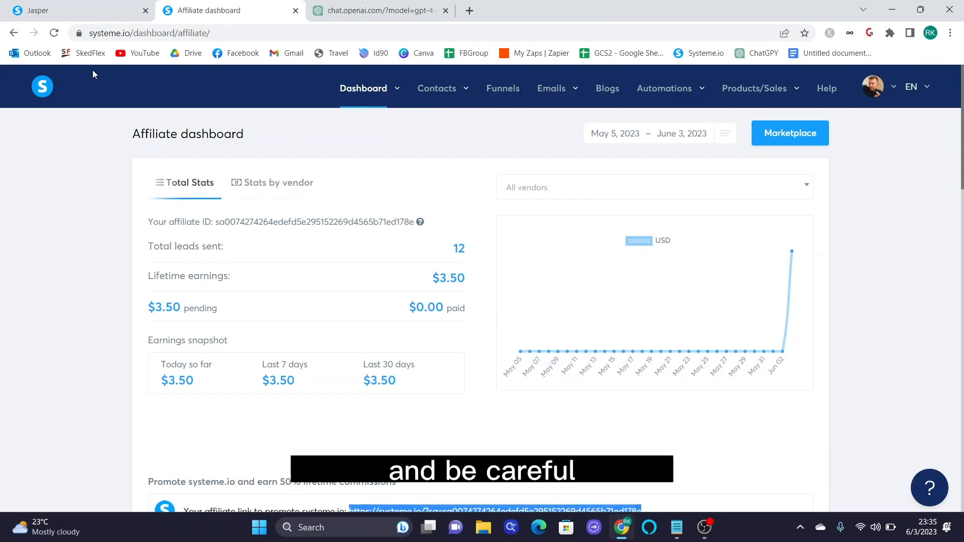
- Back on the bestautomationtools.com tools tab, open the DNSimple link in a new tab
left_click(85, 8)
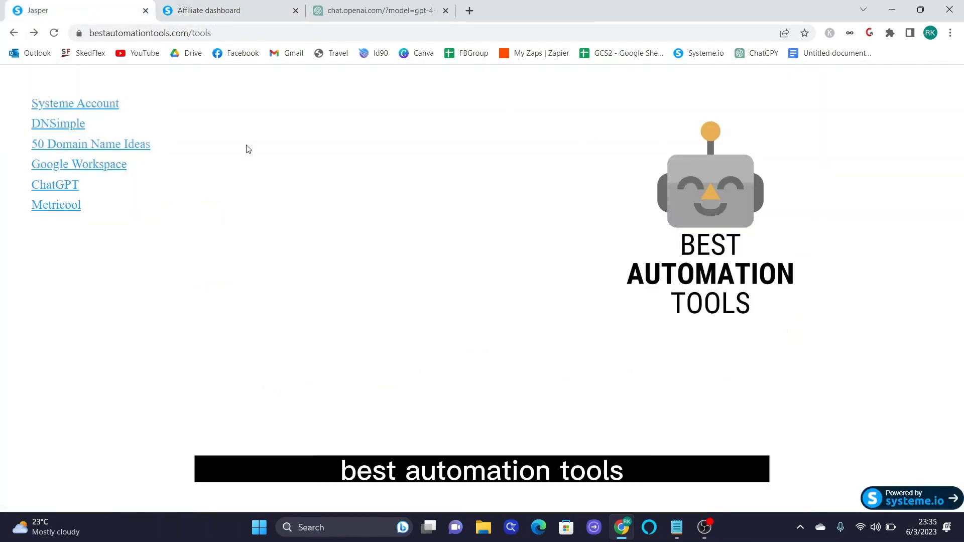
left_click(226, 31)
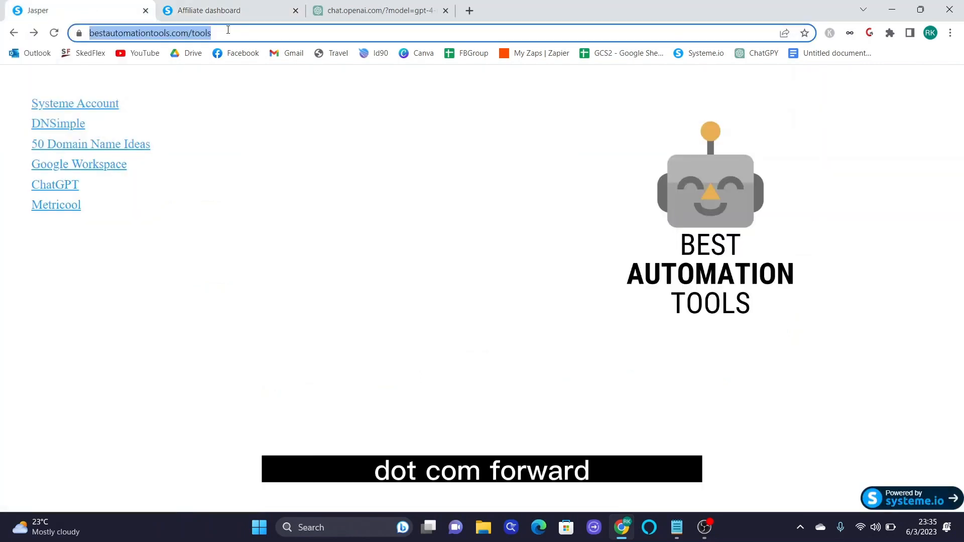
left_click(420, 121)
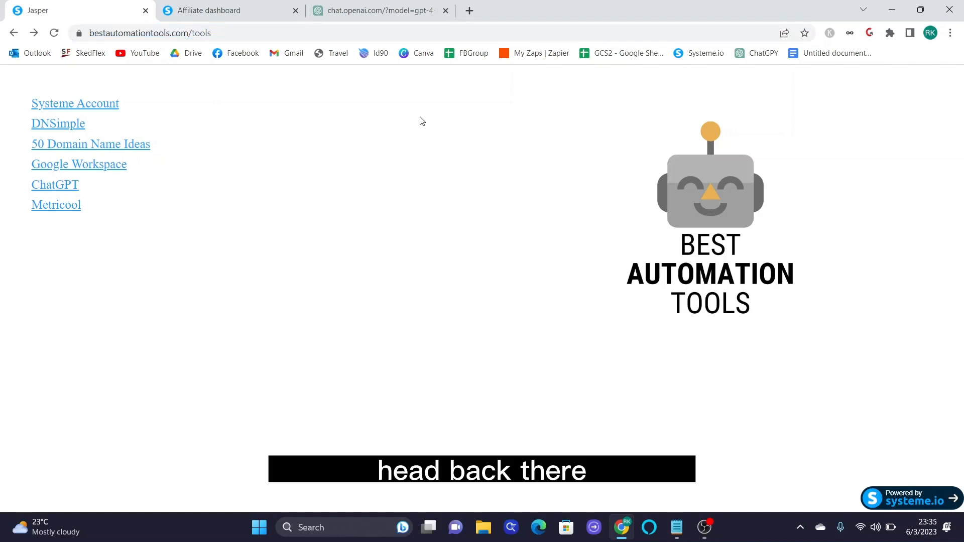
right_click(60, 131)
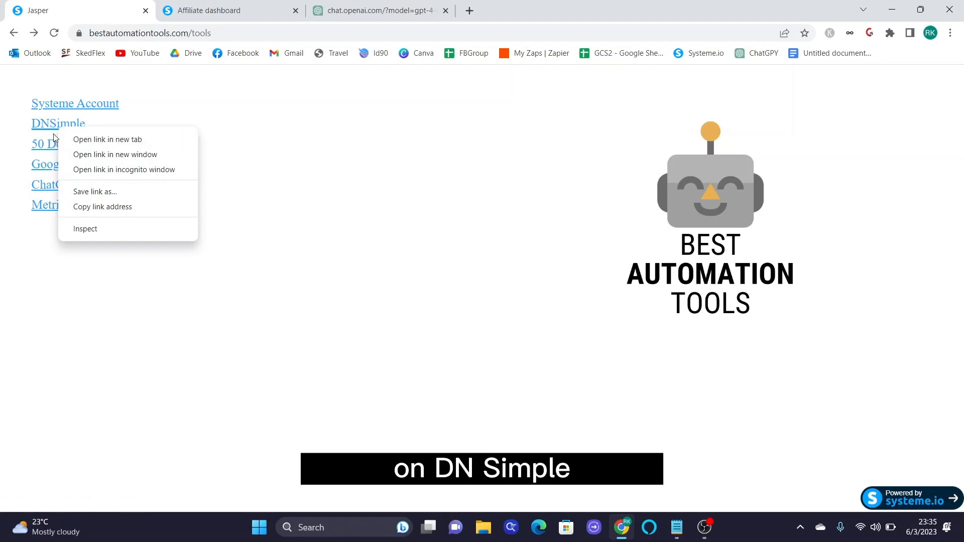
left_click(71, 141)
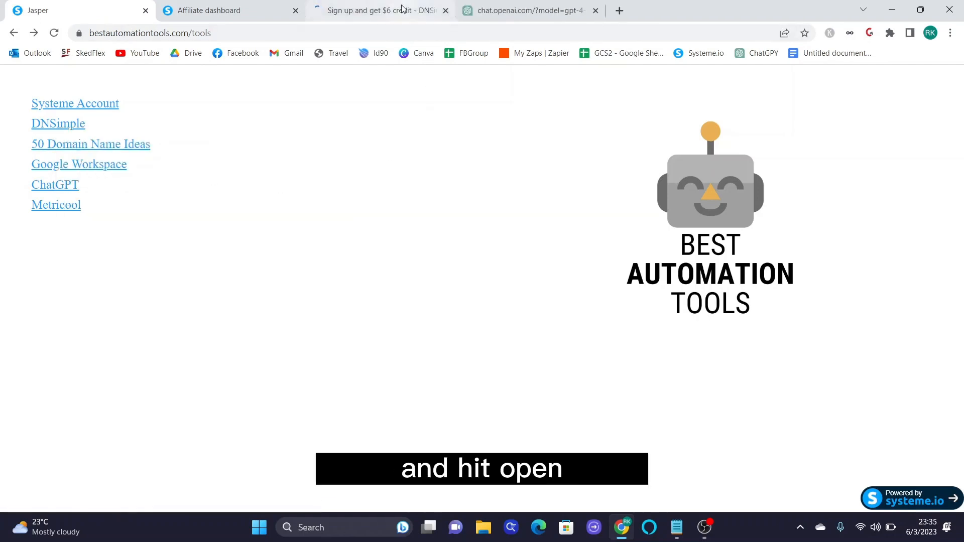
- Switch to the DNSimple tab and highlight its $6 sign-up credit offer while reviewing the page
left_click(402, 9)
scroll(284, 309, "down", 4)
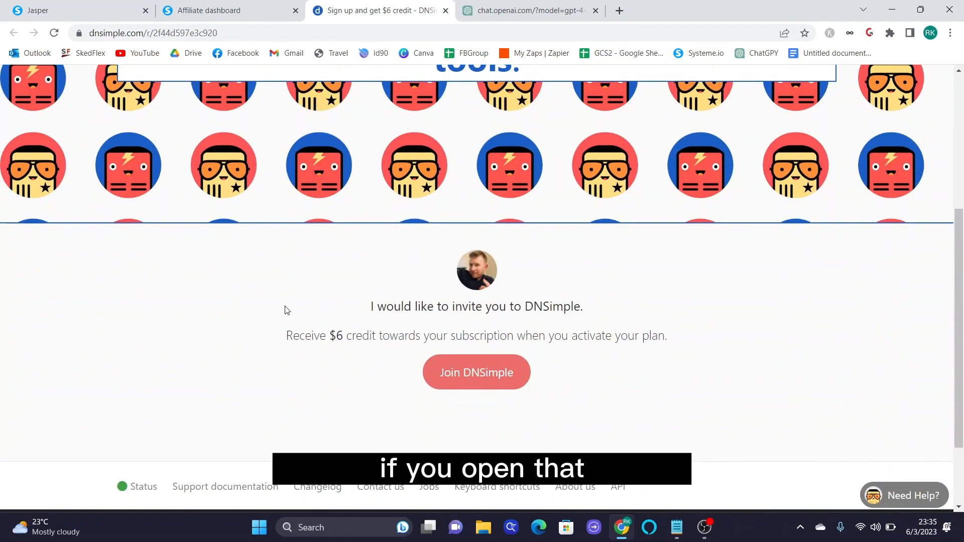
scroll(288, 307, "down", 1)
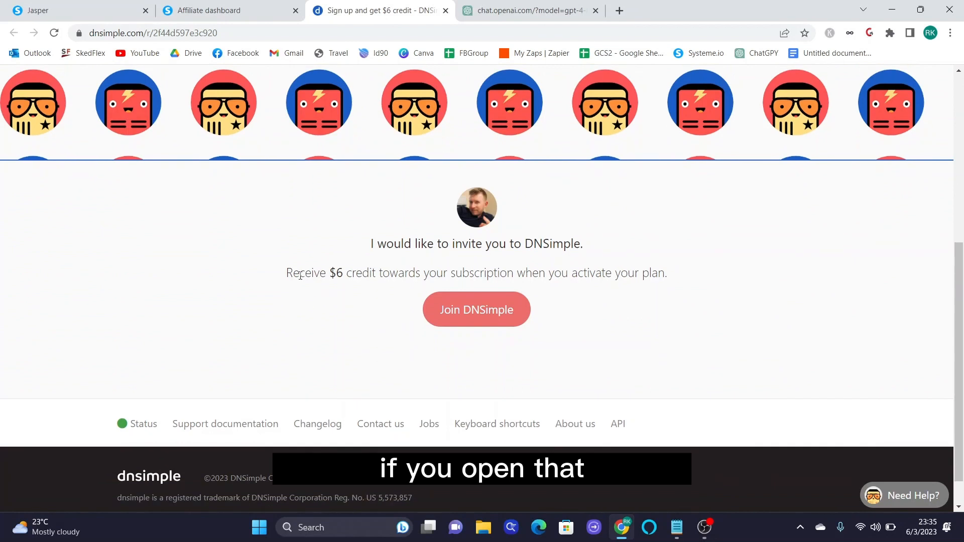
left_click_drag(284, 276, 331, 274)
left_click_drag(418, 272, 654, 279)
left_click(692, 334)
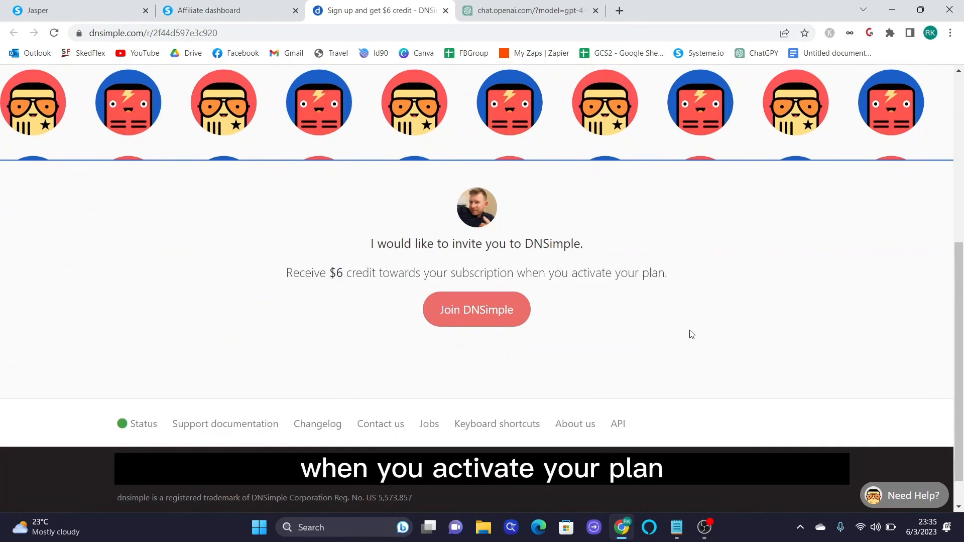
scroll(690, 335, "up", 6)
scroll(673, 351, "down", 5)
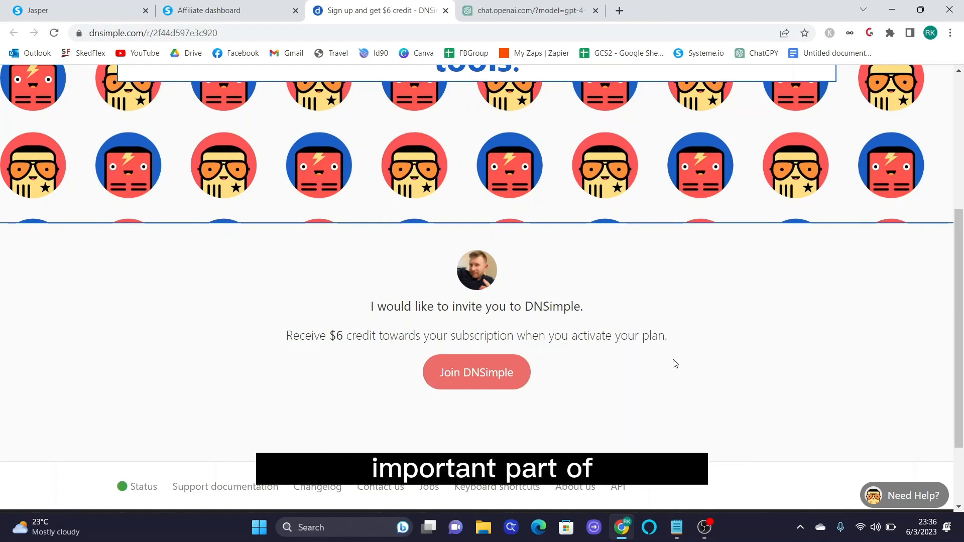
scroll(676, 363, "up", 1)
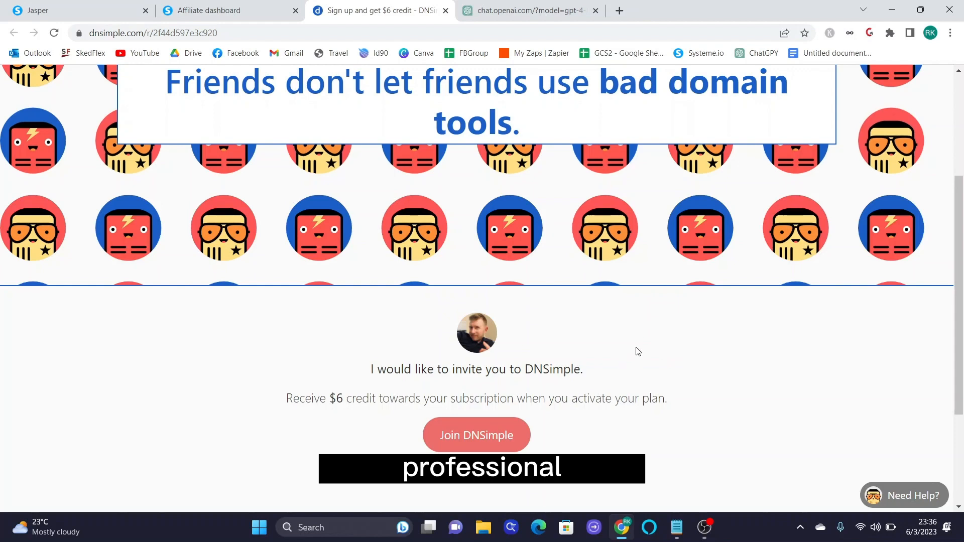
scroll(615, 287, "up", 4)
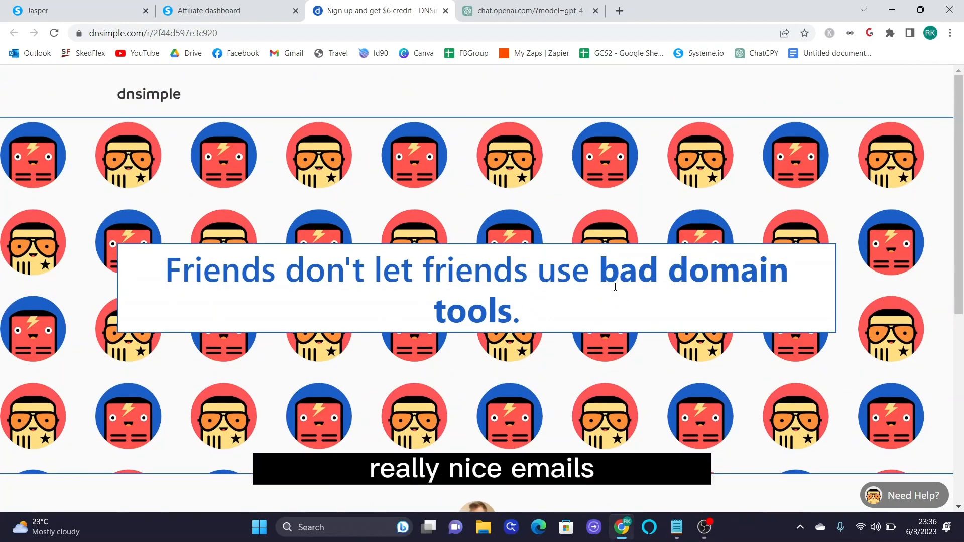
scroll(615, 287, "down", 6)
scroll(616, 289, "up", 2)
scroll(617, 290, "up", 3)
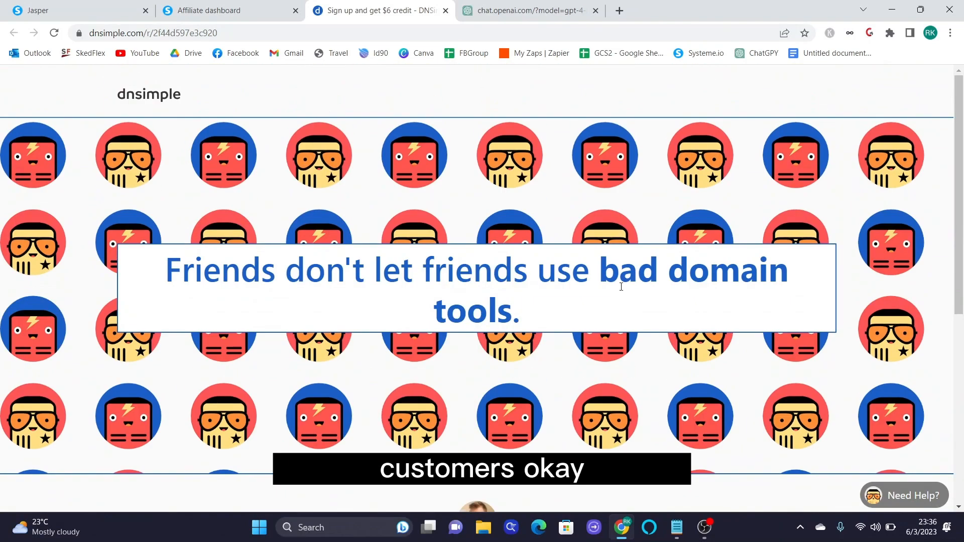
scroll(622, 251, "down", 5)
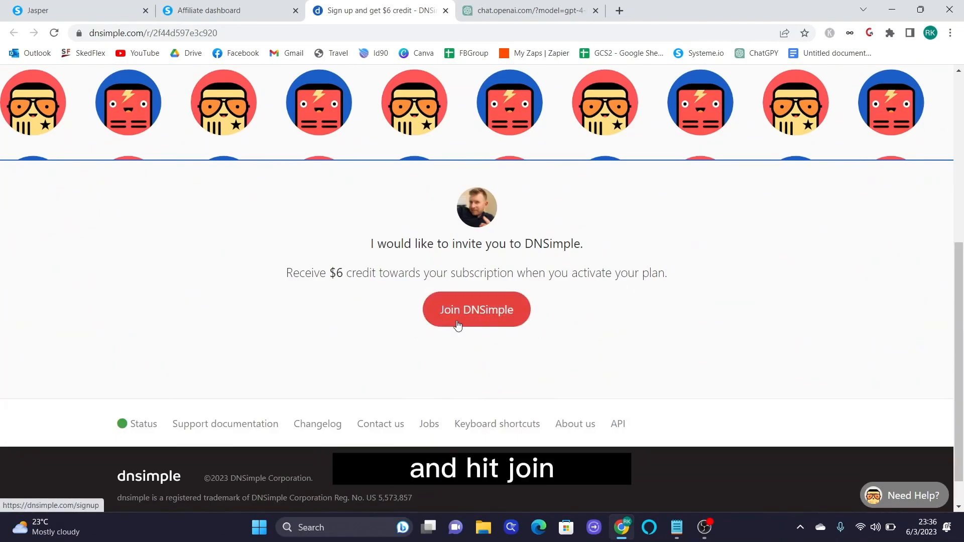
scroll(456, 325, "up", 1)
scroll(457, 325, "up", 5)
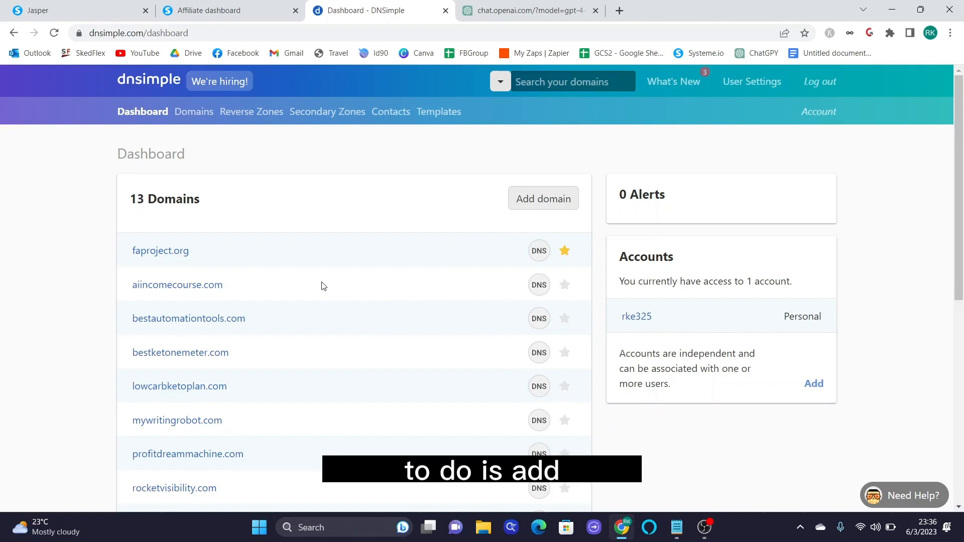
- Start registering a new domain in DNSimple, then return to the Systeme.io affiliate dashboard tab
left_click(557, 201)
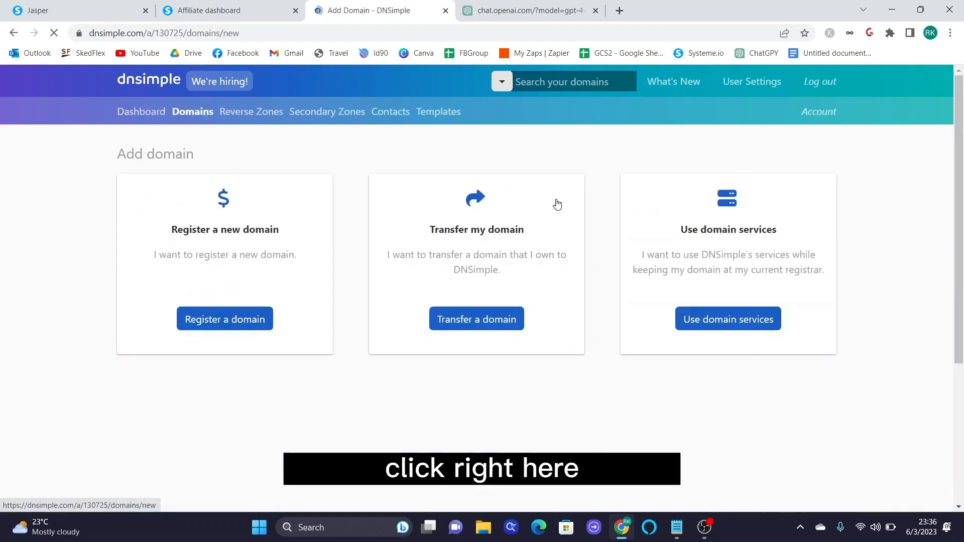
left_click(263, 322)
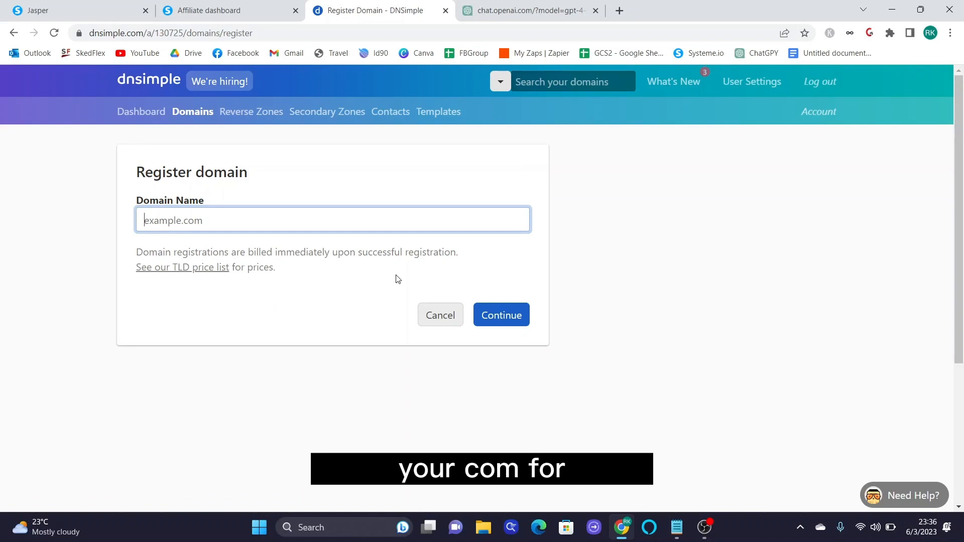
left_click(237, 7)
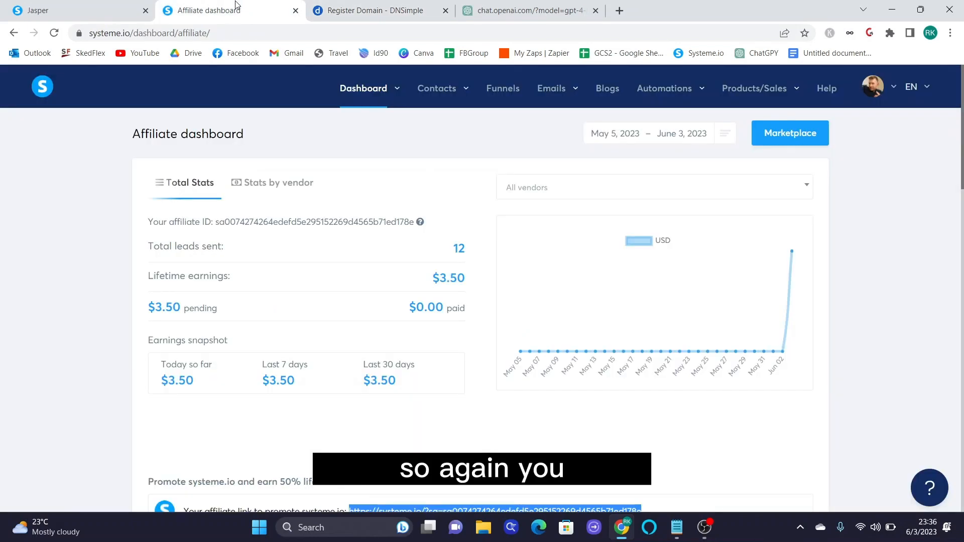
- Highlight the Systeme.io affiliate promotion link, then return to the bestautomationtools.com tools page
scroll(457, 170, "down", 1)
scroll(470, 196, "down", 4)
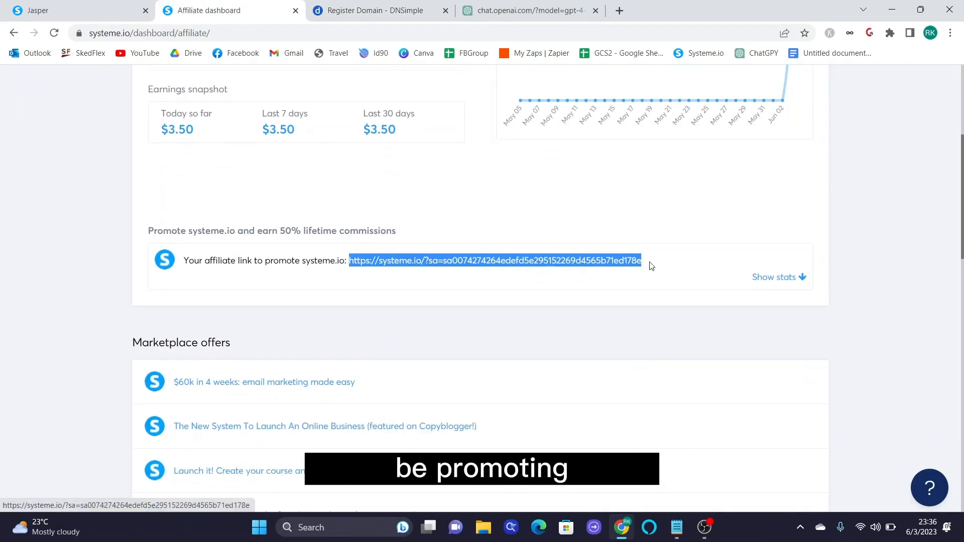
left_click_drag(651, 266, 356, 275)
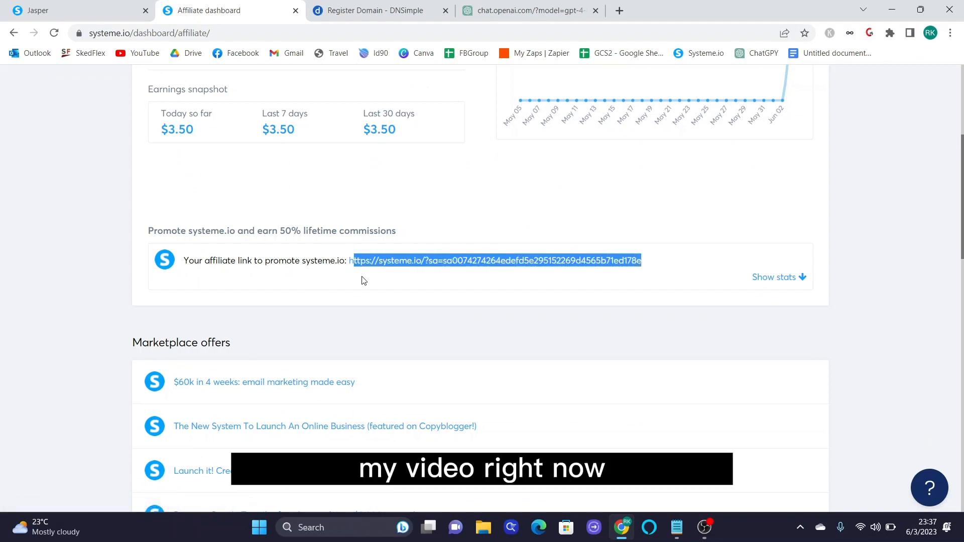
left_click(364, 280)
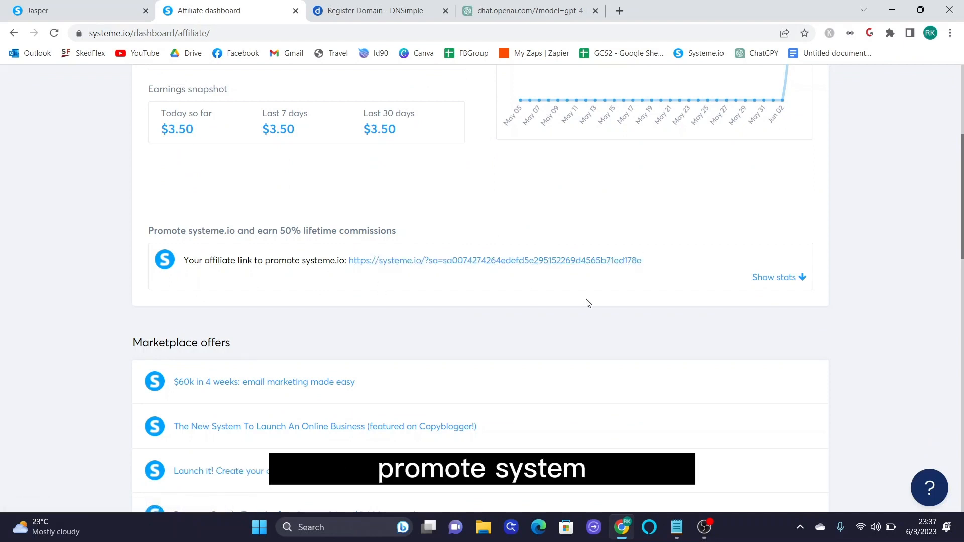
scroll(589, 304, "up", 5)
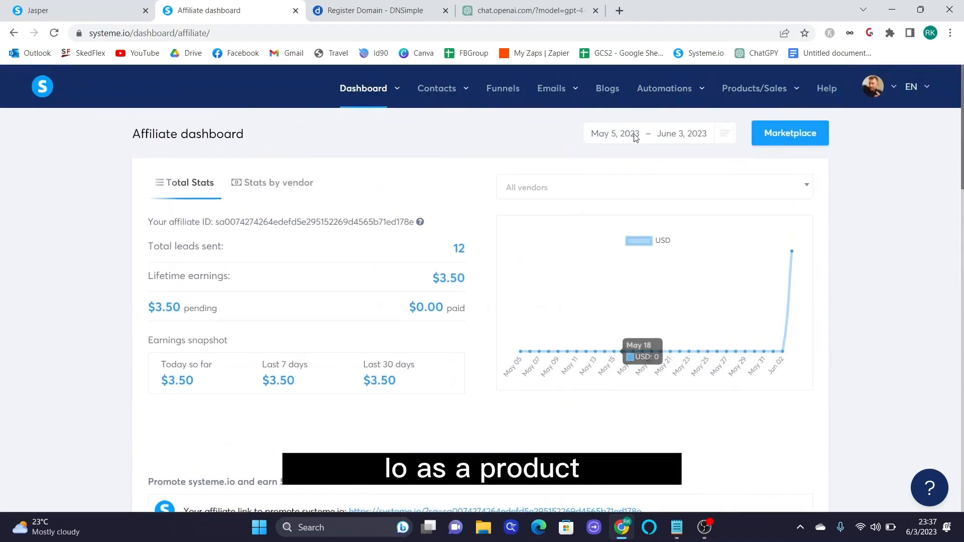
left_click(91, 11)
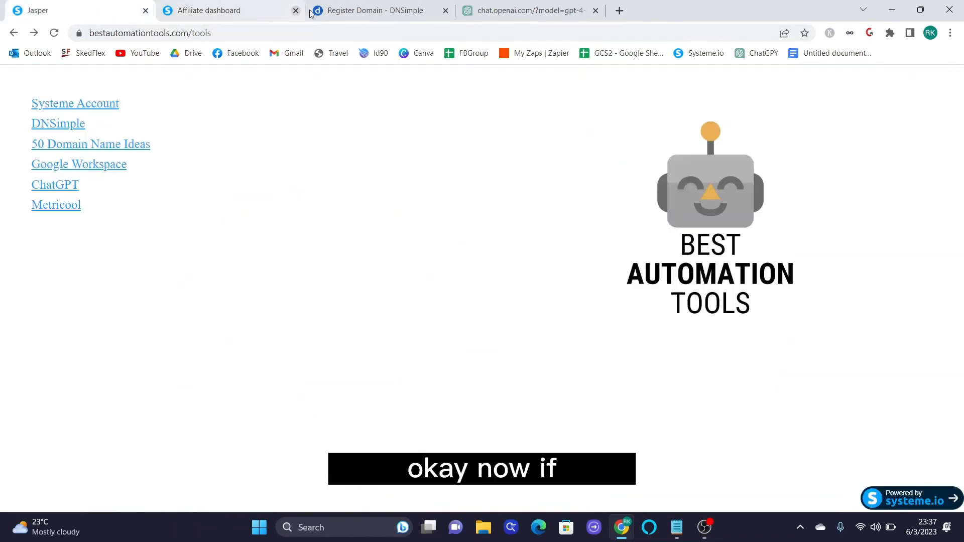
- Open the '50 Domain Name Ideas' link from the tools page in a new tab and view it
left_click(312, 12)
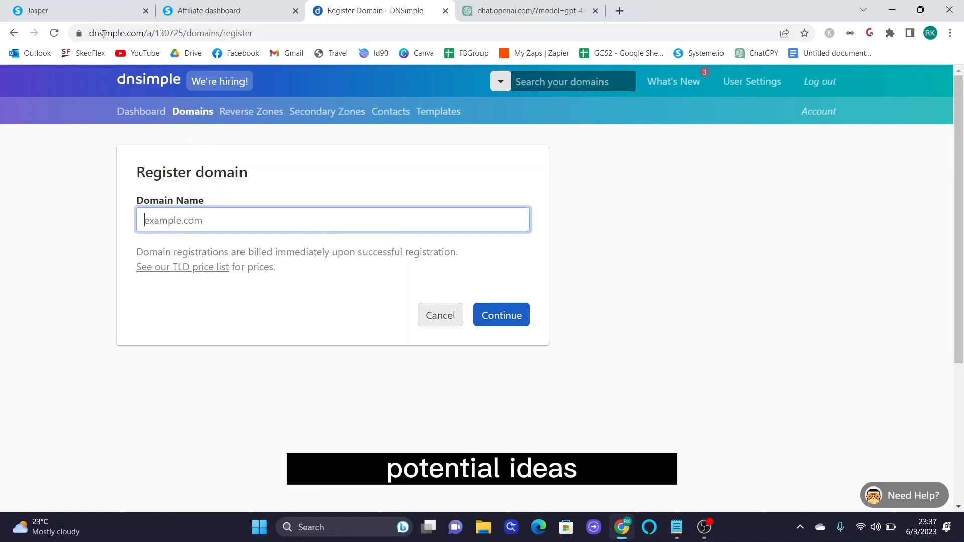
left_click(93, 6)
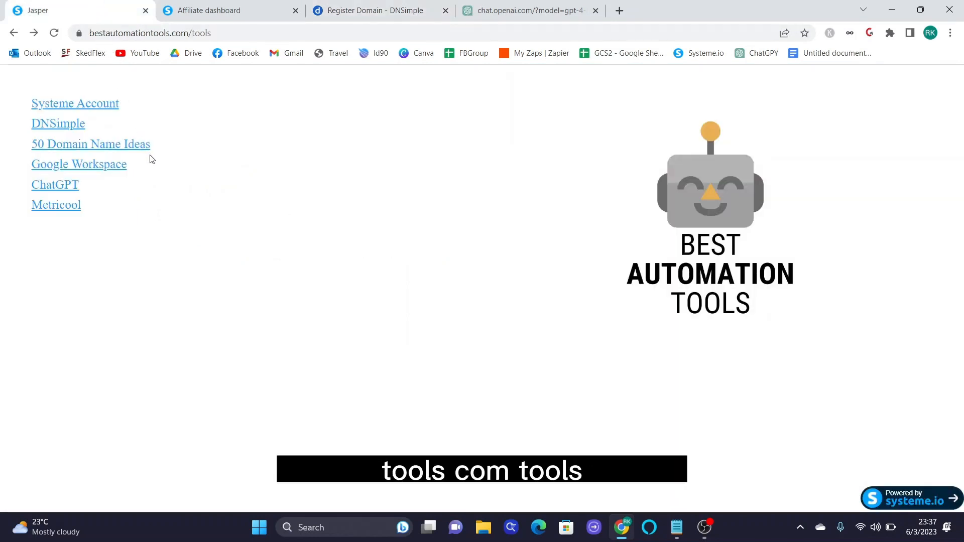
right_click(125, 150)
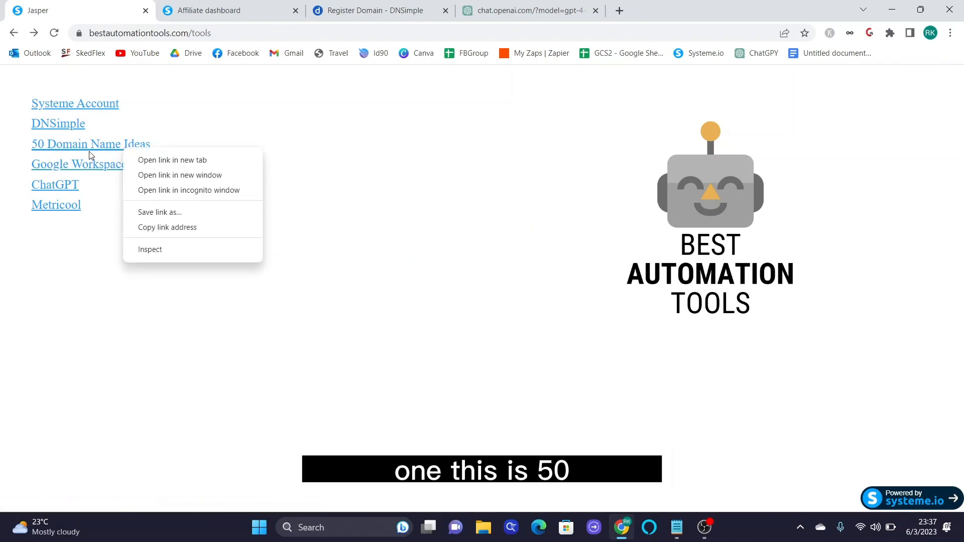
left_click(145, 160)
left_click(247, 9)
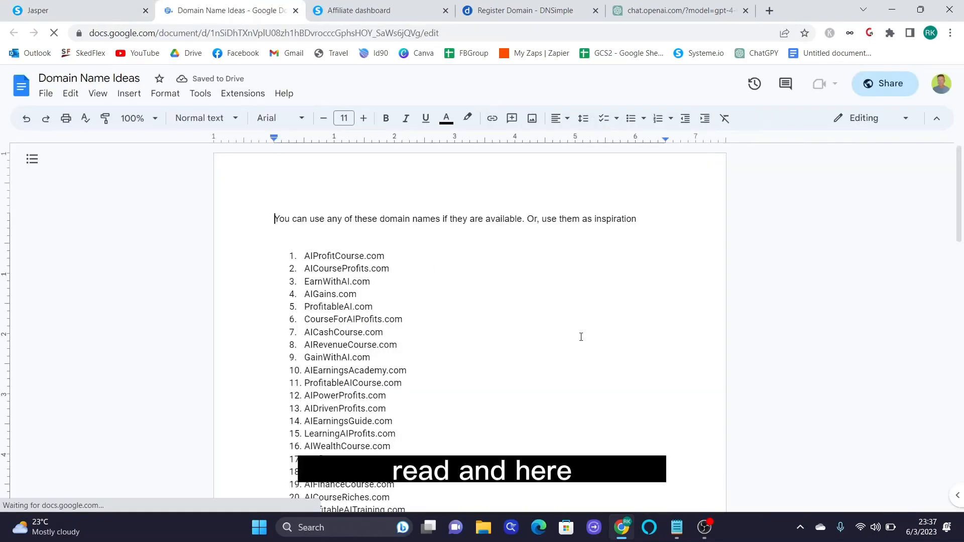
- Scroll the ideas list and highlight the AIProfitMentor.com and EarningsWithAI.com suggestions
scroll(582, 337, "down", 1)
scroll(583, 337, "down", 5)
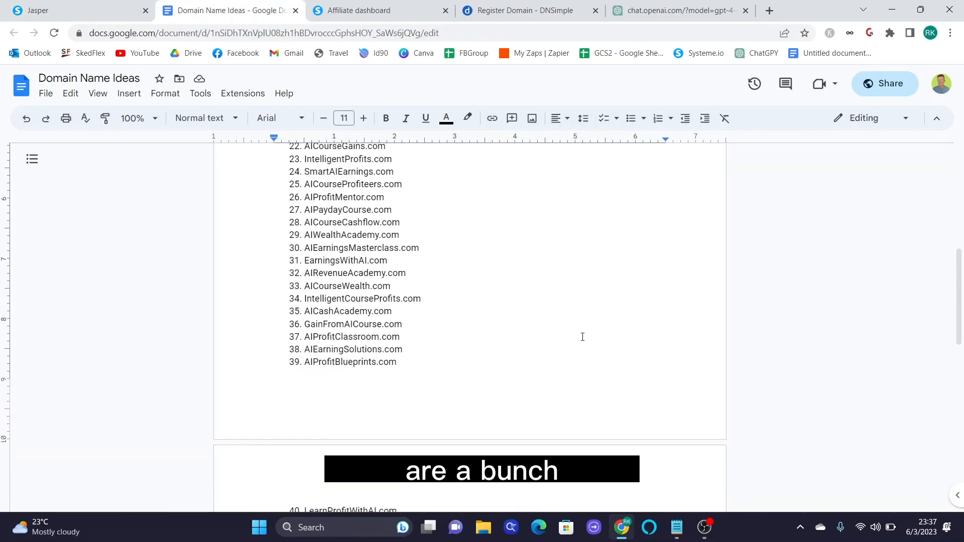
scroll(582, 337, "down", 5)
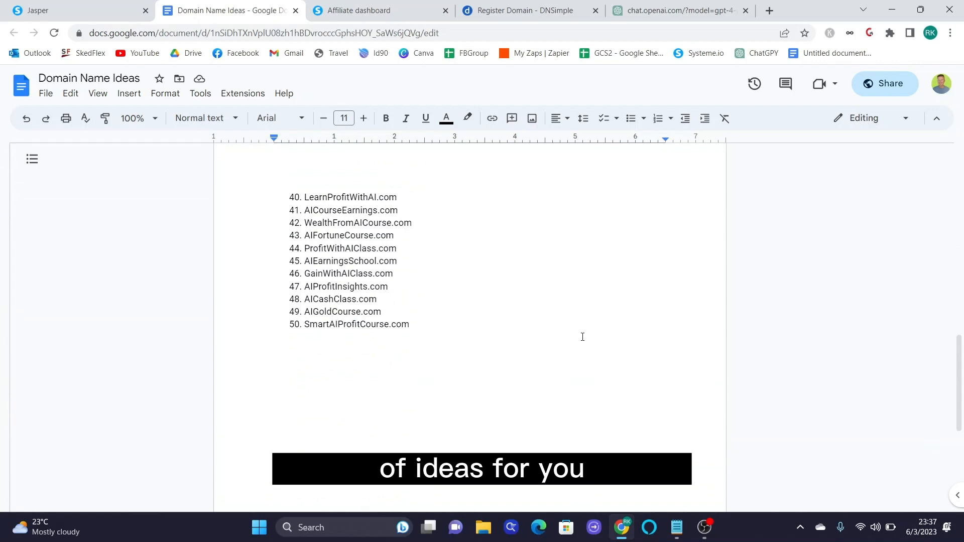
scroll(583, 337, "up", 5)
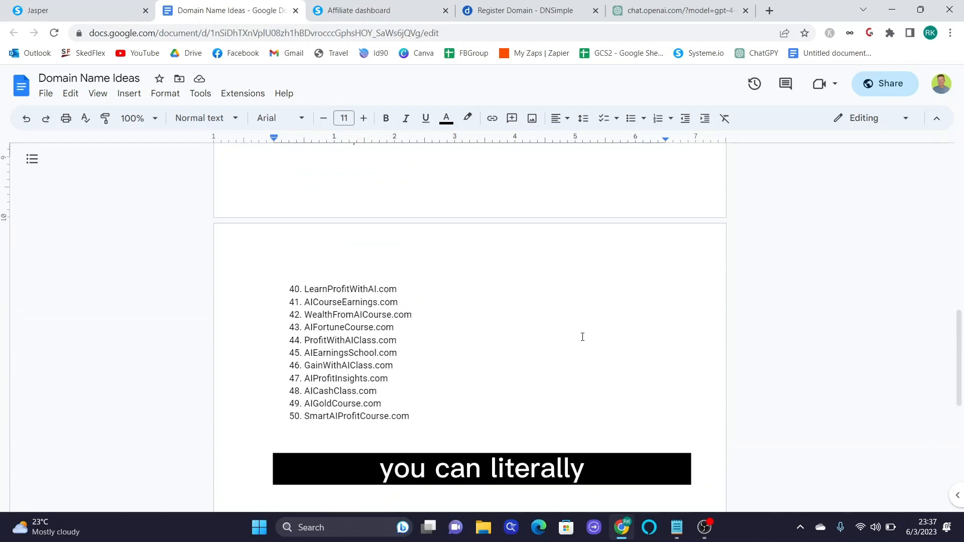
scroll(582, 337, "up", 1)
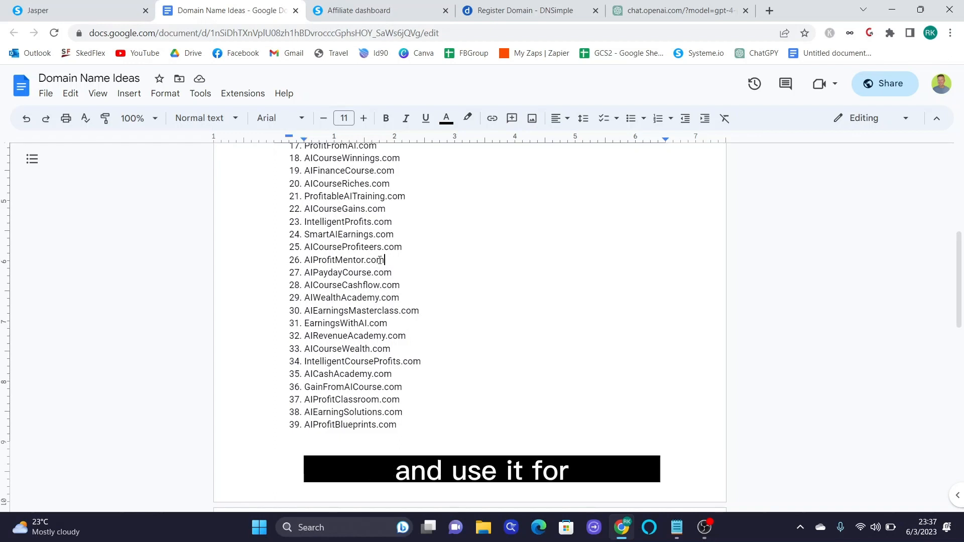
left_click_drag(387, 260, 304, 260)
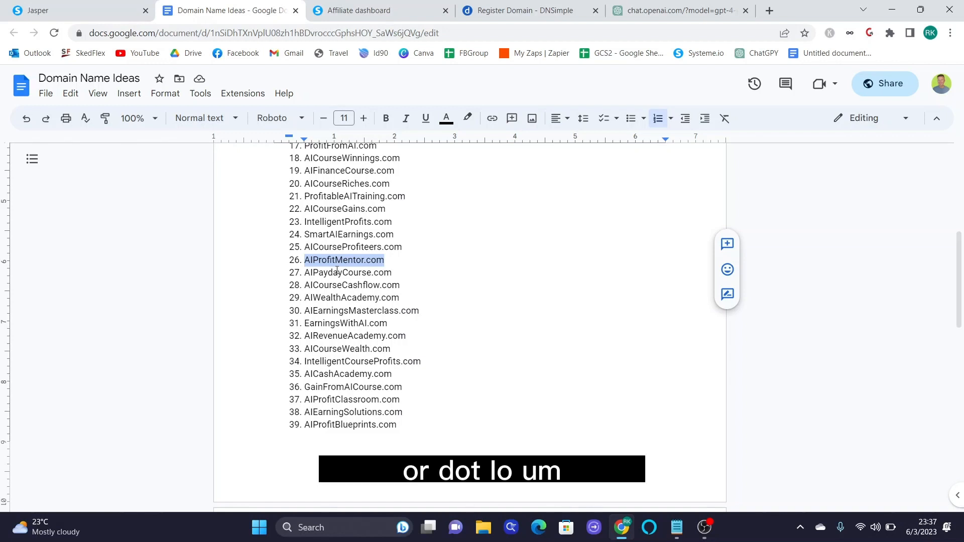
left_click(461, 333)
left_click_drag(460, 322, 303, 326)
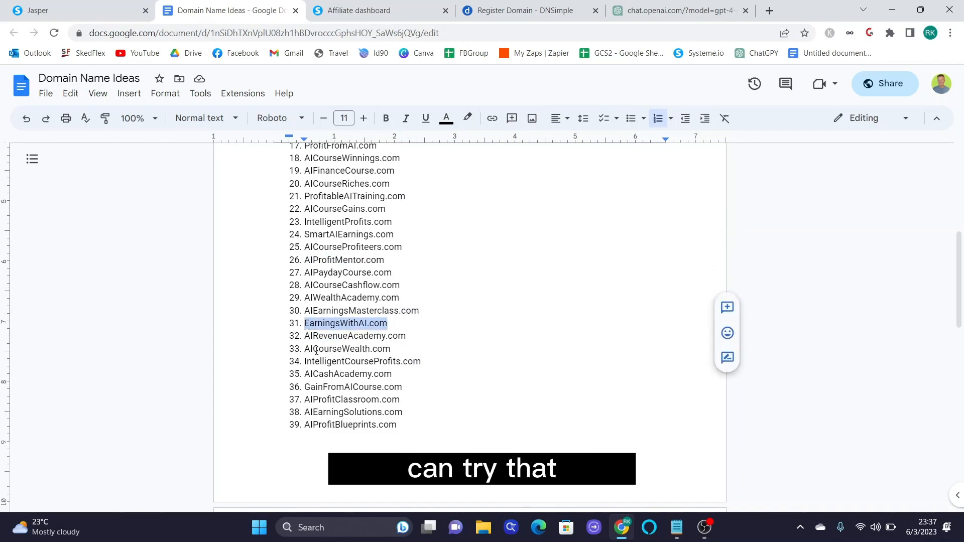
left_click(370, 363)
- Scan the rest of the domain ideas, then go back to the DNSimple tab
scroll(370, 363, "up", 6)
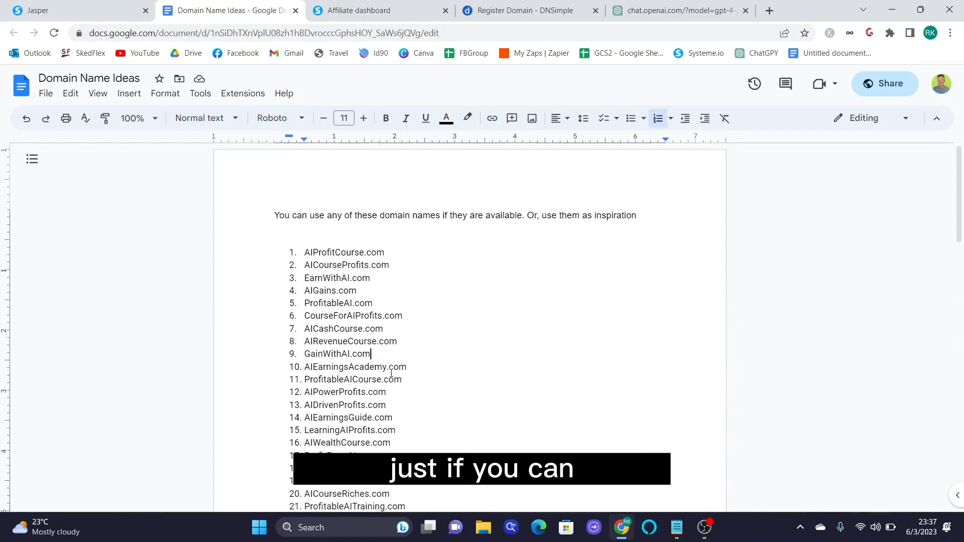
scroll(391, 376, "down", 4)
scroll(447, 409, "down", 10)
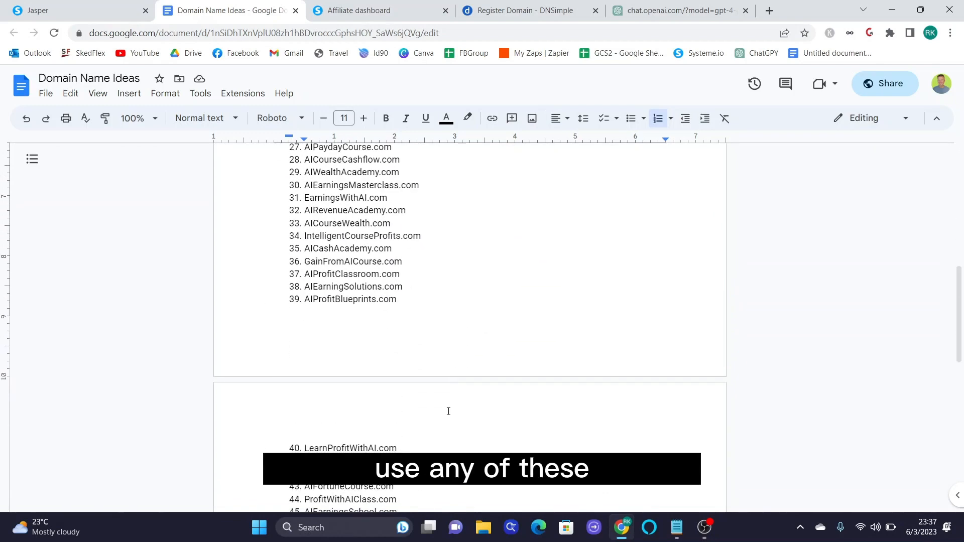
scroll(451, 408, "up", 15)
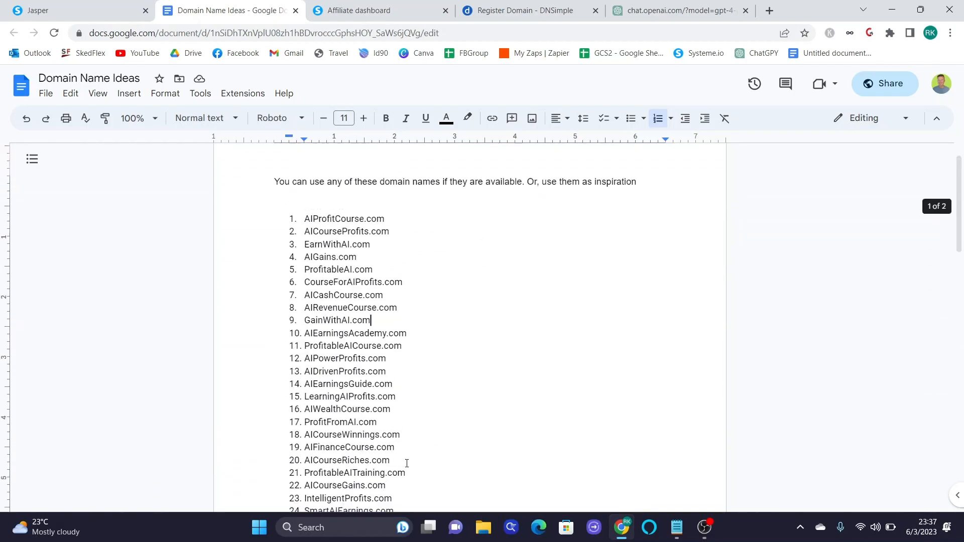
left_click(528, 11)
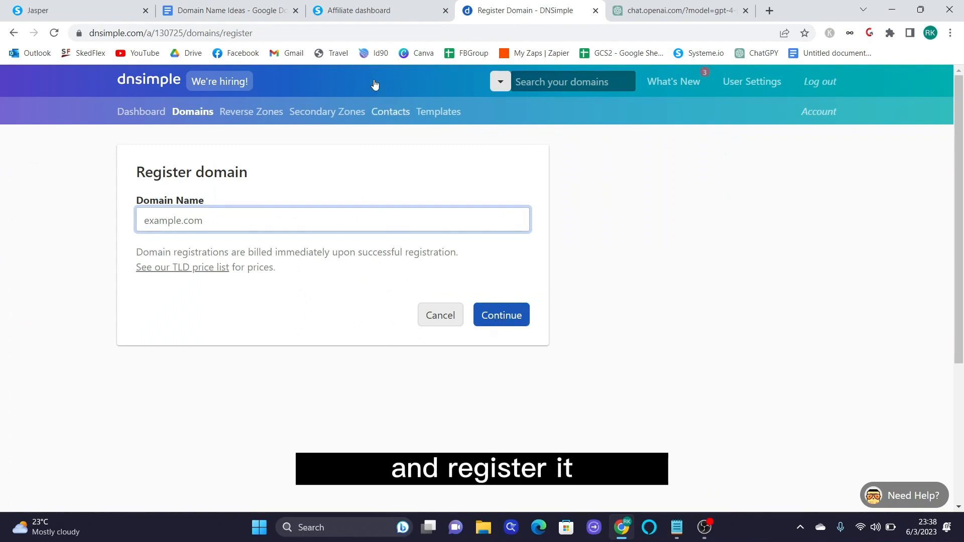
- Navigate back to the DNSimple dashboard domain list and highlight aiincomecourse.com
left_click(13, 32)
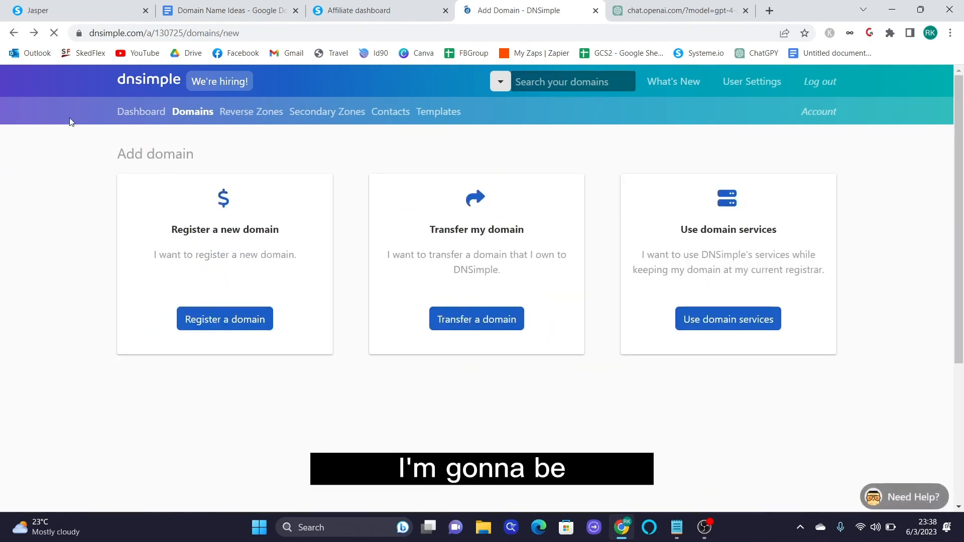
left_click(13, 33)
scroll(258, 311, "down", 1)
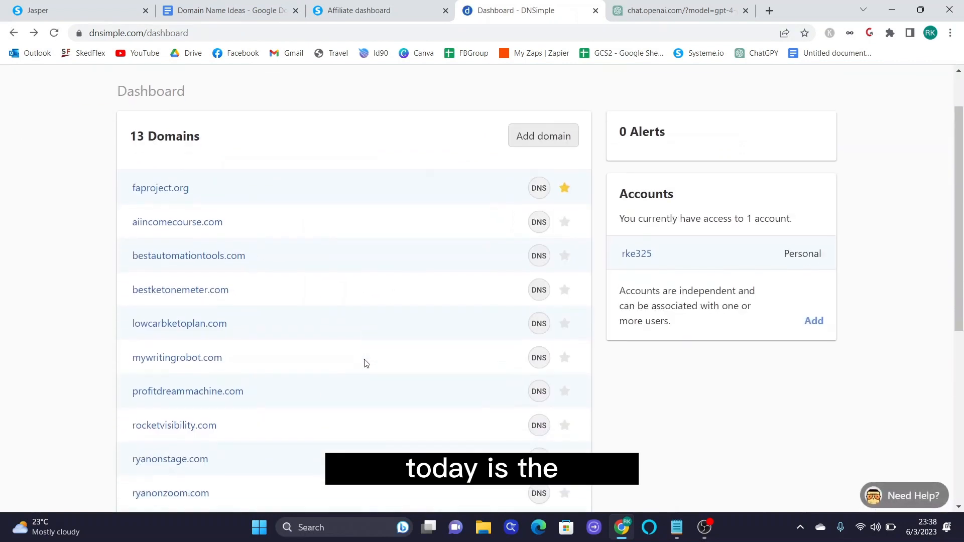
scroll(366, 361, "down", 1)
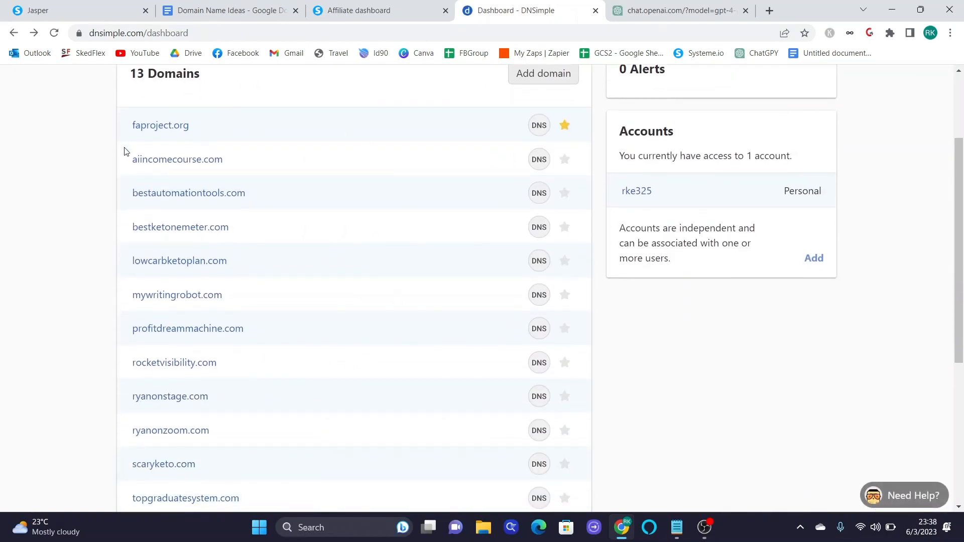
scroll(301, 301, "down", 1)
scroll(307, 304, "up", 1)
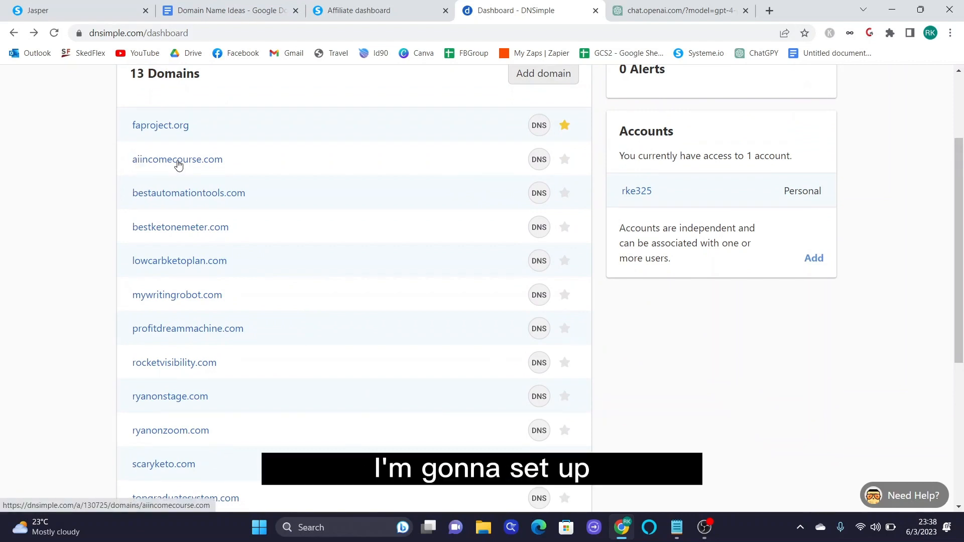
left_click_drag(129, 168, 225, 160)
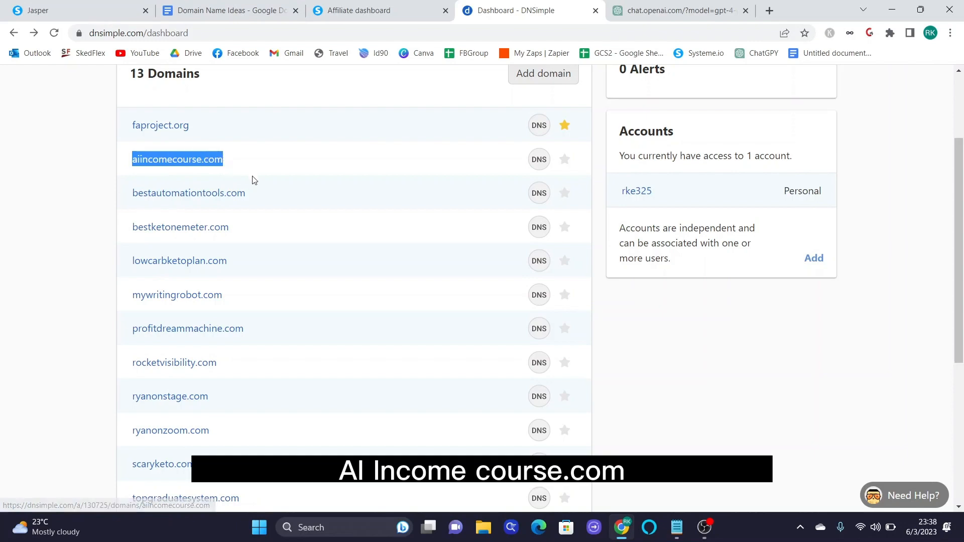
- Glance over the Domain Name Ideas doc, then return to DNSimple and deselect aiincomecourse.com
left_click(243, 11)
scroll(432, 344, "down", 2)
scroll(432, 344, "down", 3)
scroll(431, 342, "up", 3)
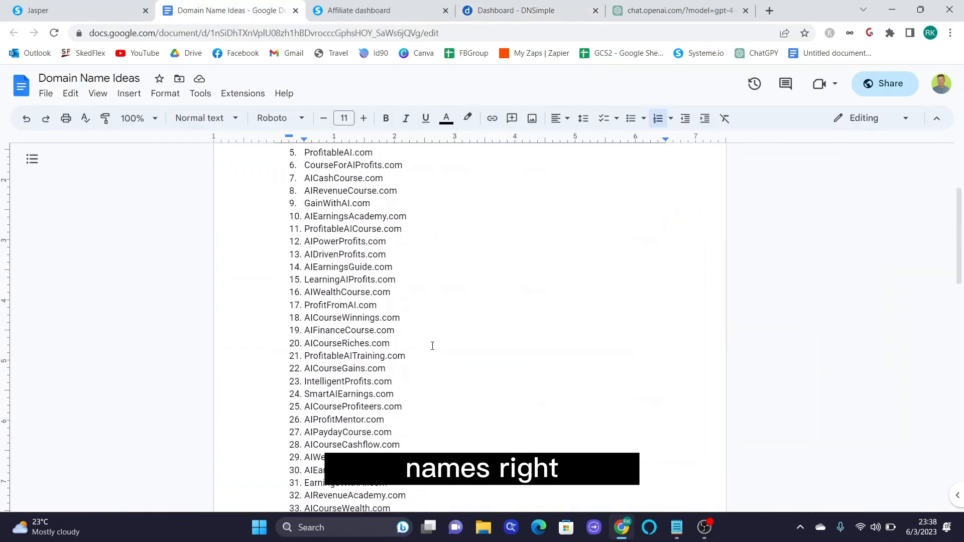
scroll(431, 342, "down", 4)
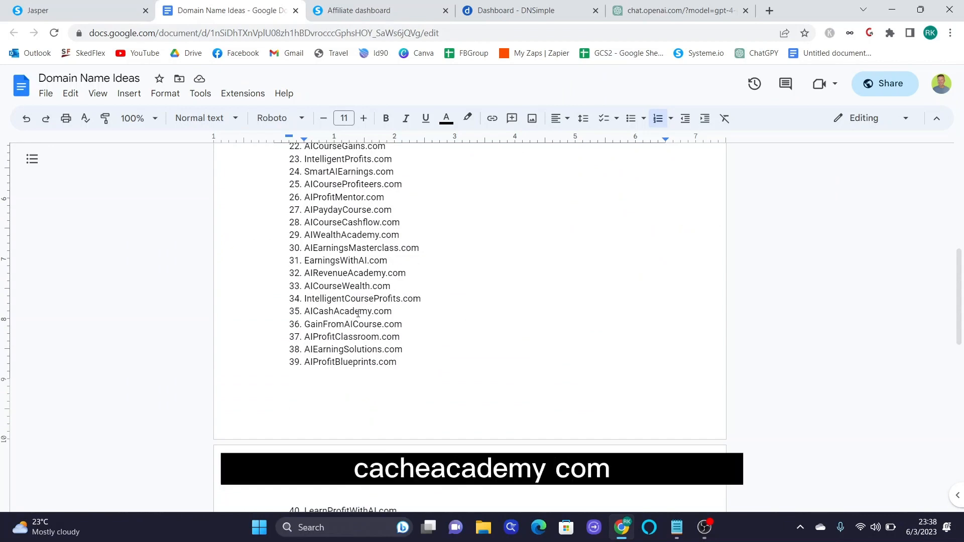
scroll(358, 314, "up", 6)
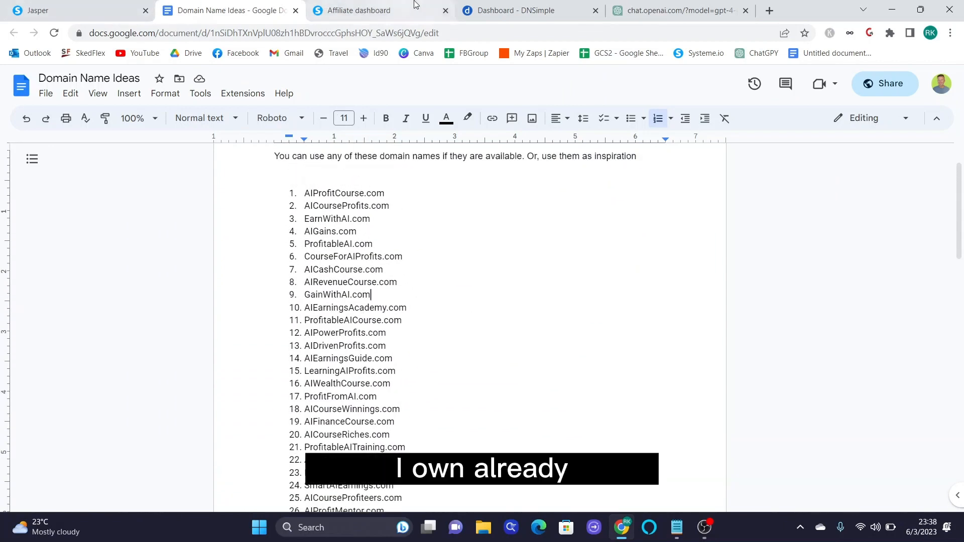
left_click(502, 10)
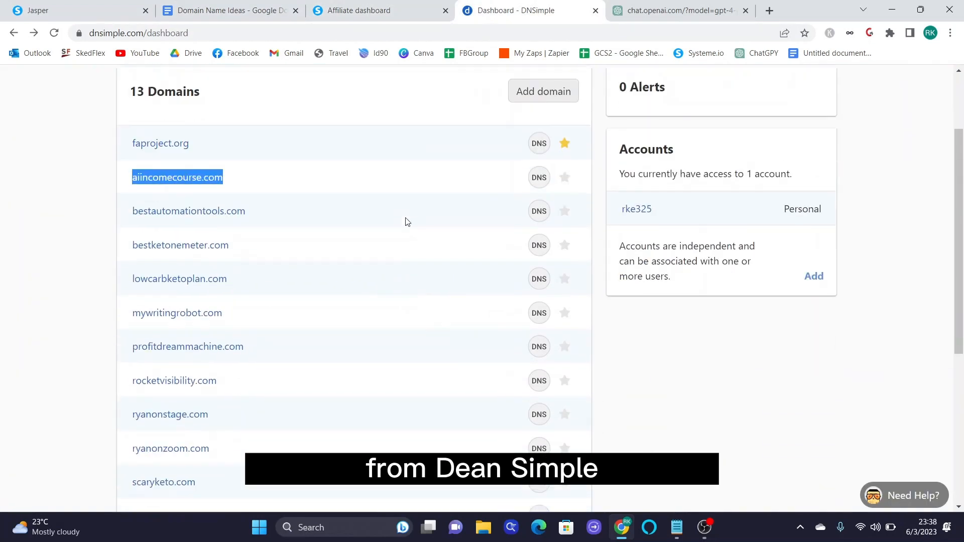
scroll(407, 222, "down", 1)
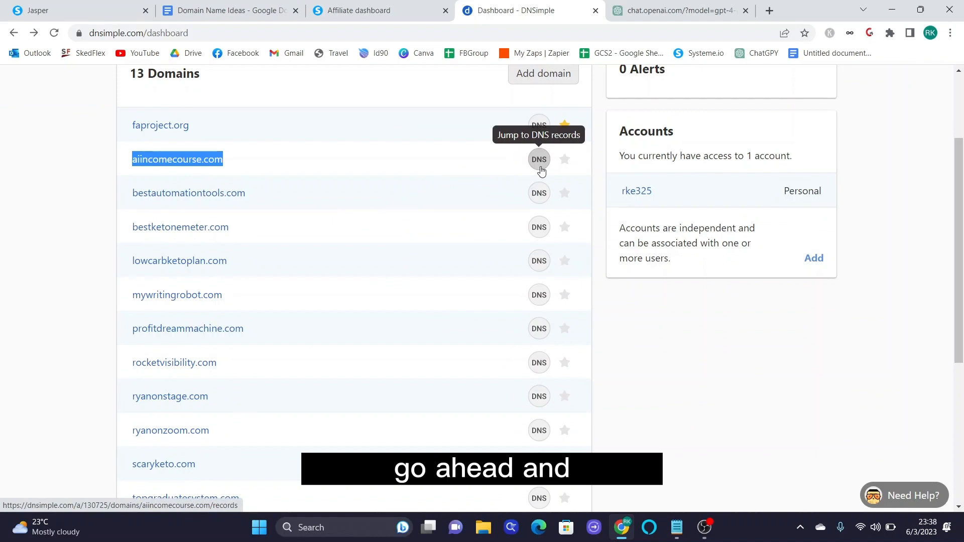
scroll(327, 180, "up", 3)
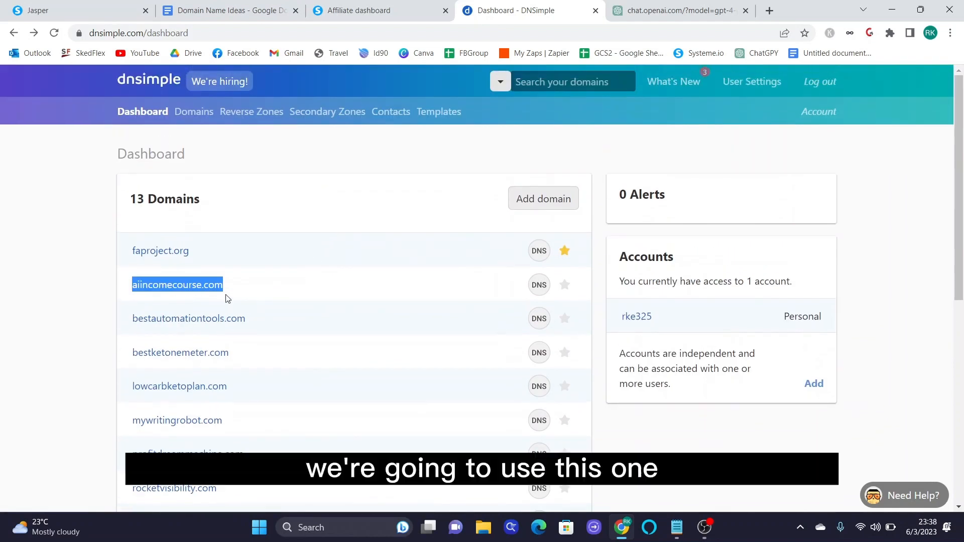
left_click(237, 294)
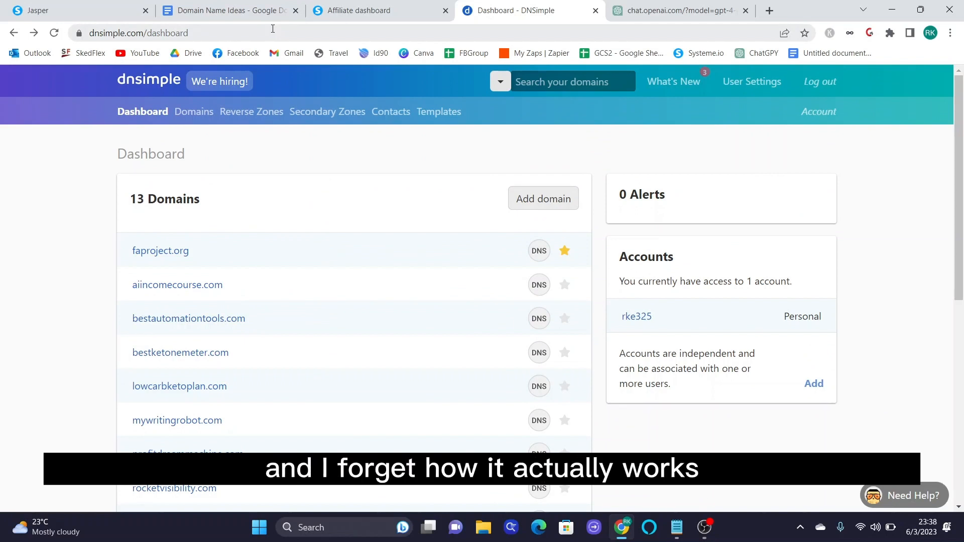
- Open DNSimple's Register a domain form via Add domain, then switch to the tools page
left_click(543, 198)
left_click(246, 317)
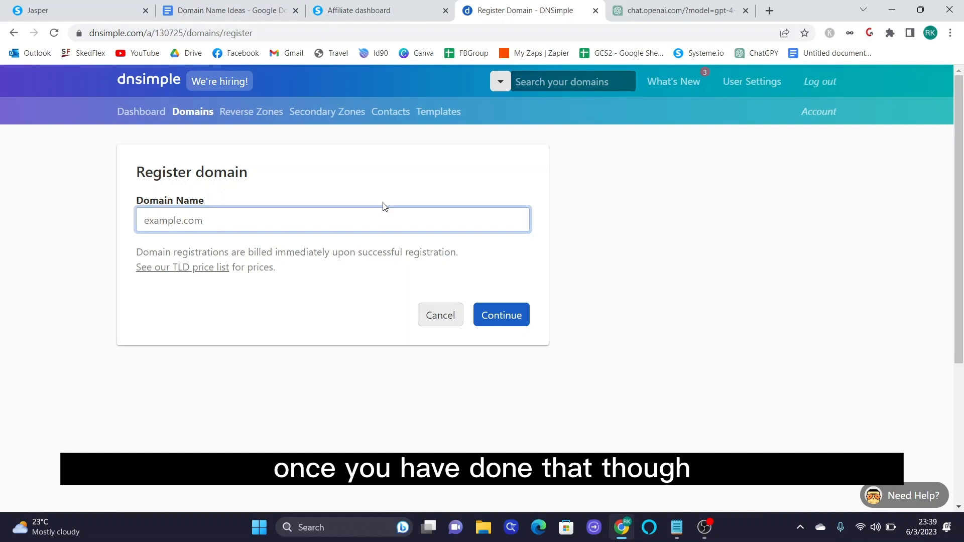
left_click(129, 17)
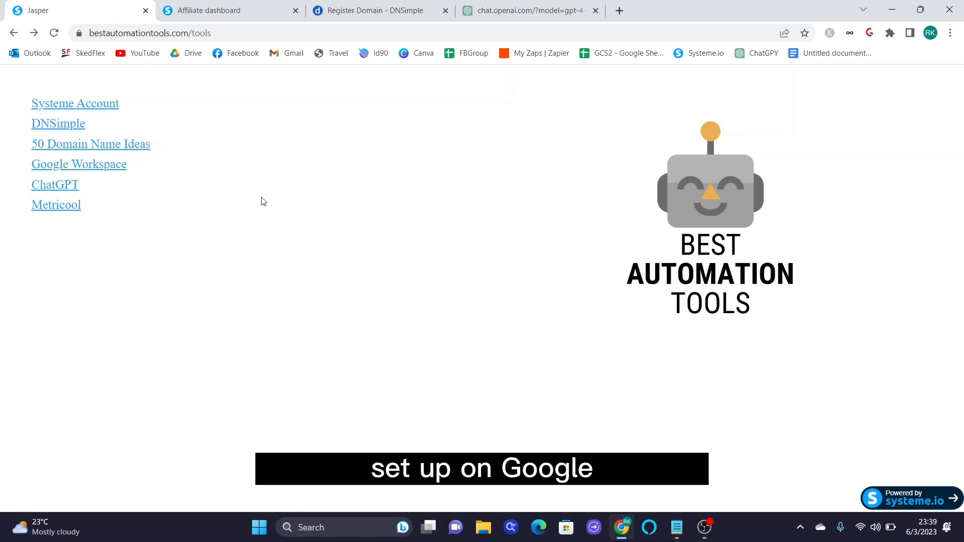
- Open the Google Workspace link from the tools page in a new tab and browse its landing page
right_click(101, 166)
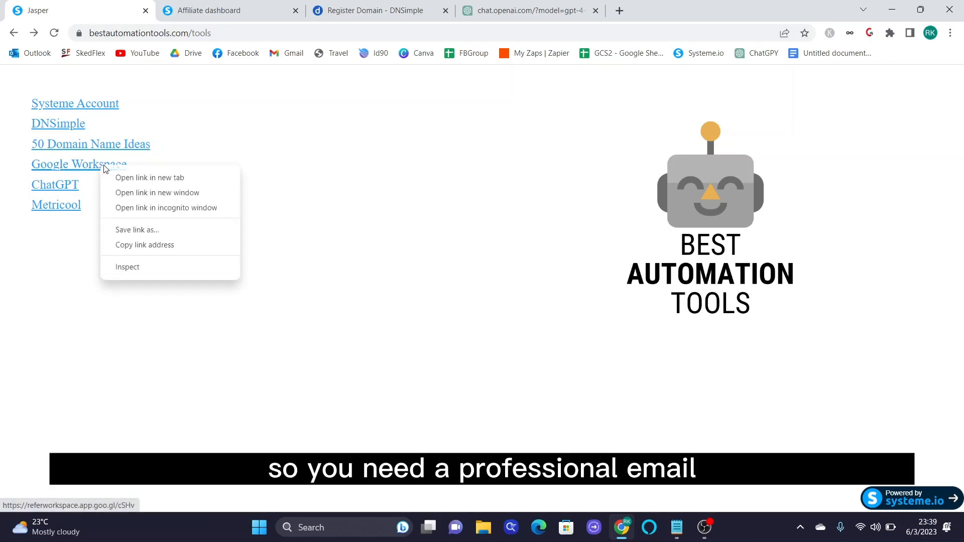
left_click(120, 178)
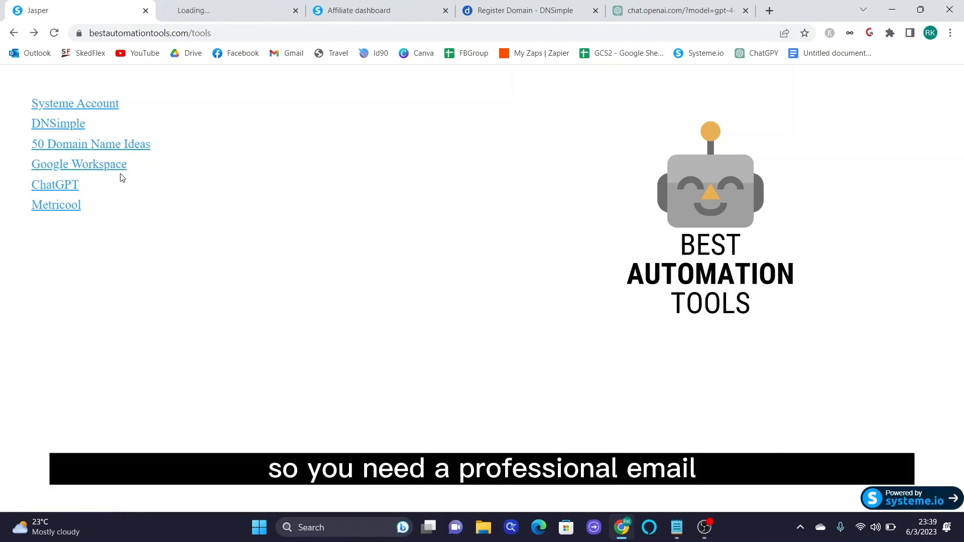
left_click(211, 6)
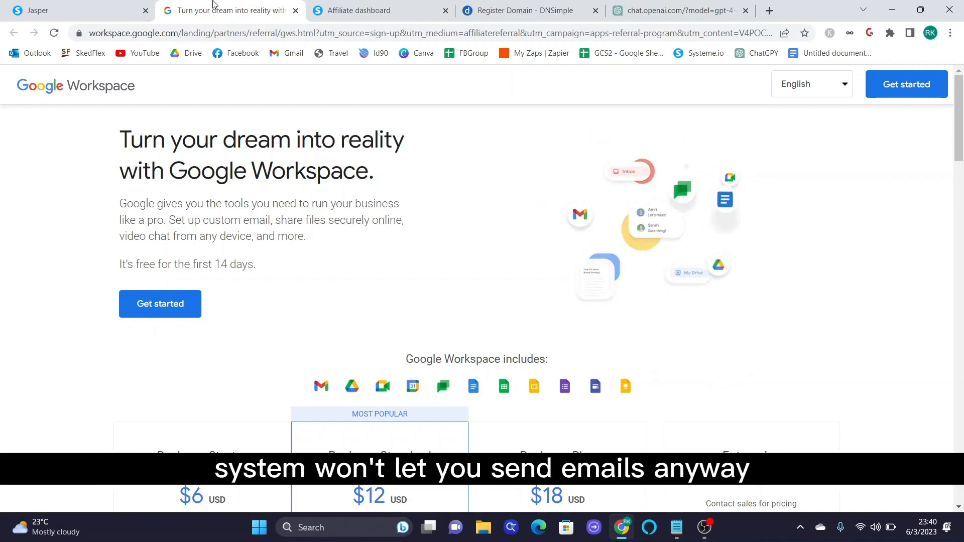
left_click(366, 11)
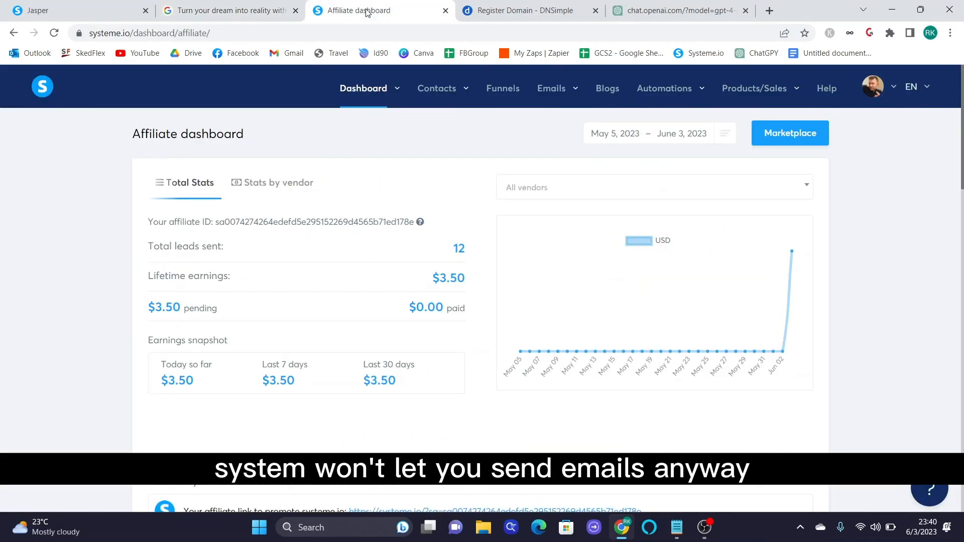
left_click(246, 11)
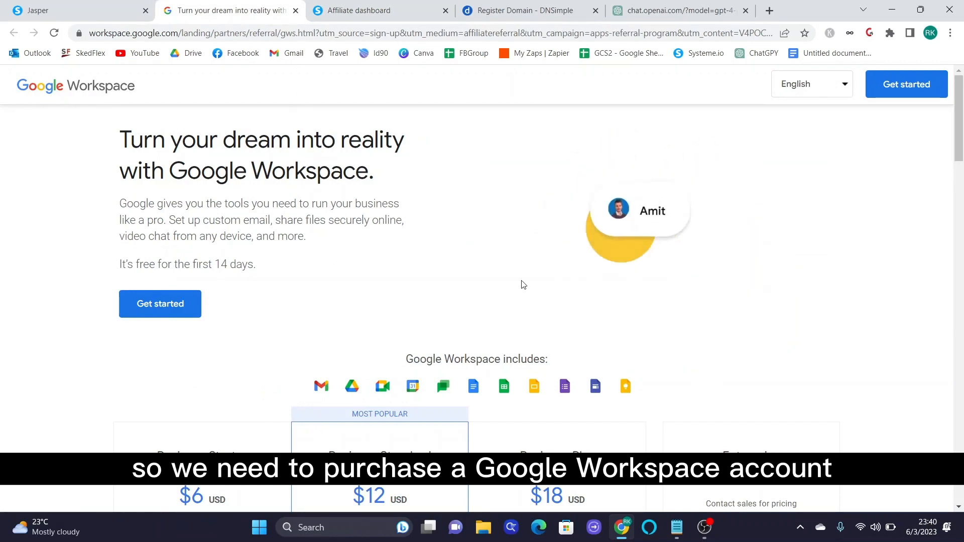
scroll(556, 296, "down", 5)
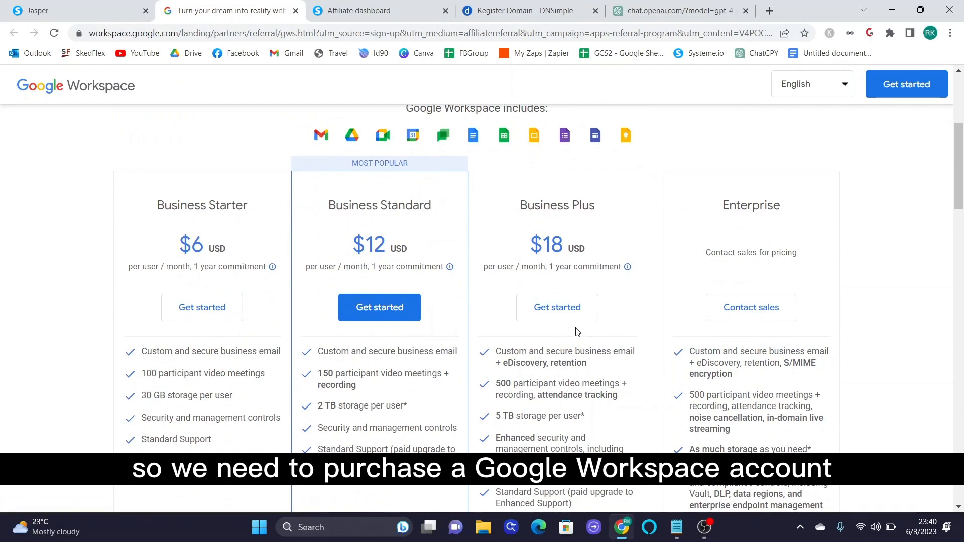
scroll(578, 332, "down", 1)
scroll(577, 332, "up", 3)
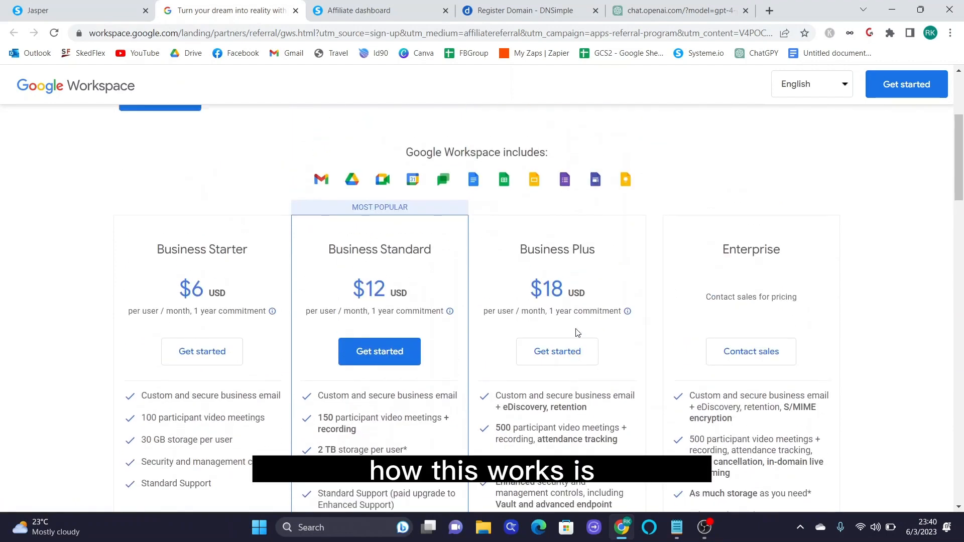
scroll(577, 329, "up", 4)
scroll(571, 302, "down", 3)
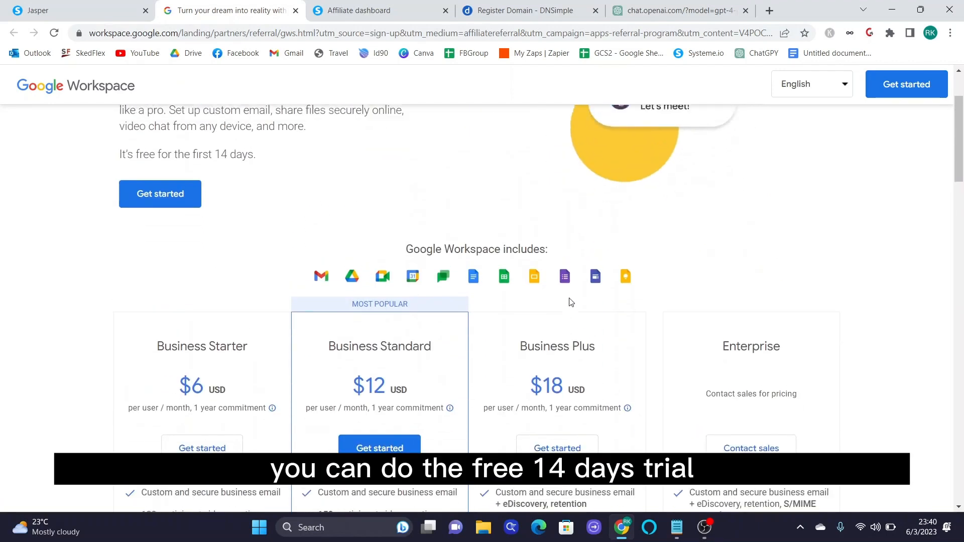
scroll(571, 301, "up", 3)
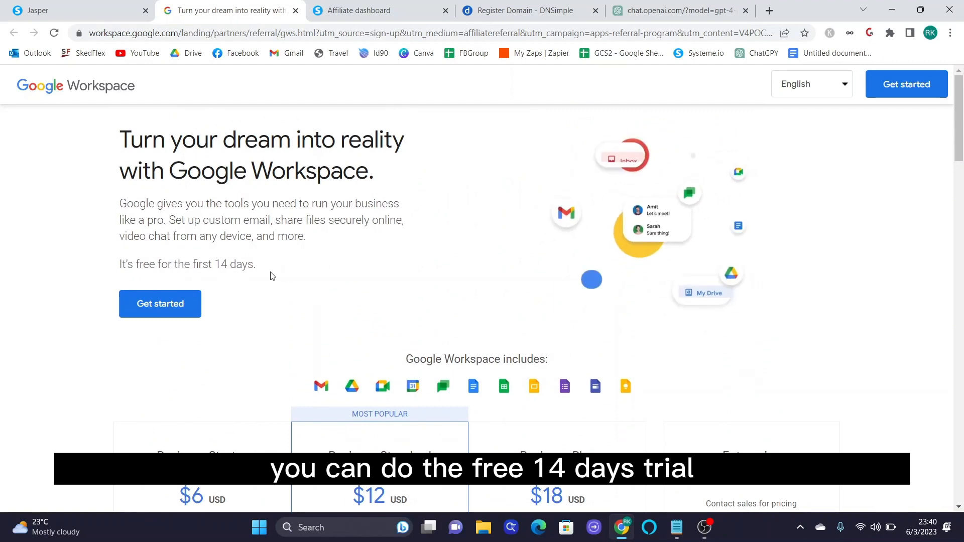
- Highlight the 14-day free note and the $6 Business Starter and $12 Business Standard prices
left_click_drag(258, 266, 193, 260)
scroll(249, 286, "down", 4)
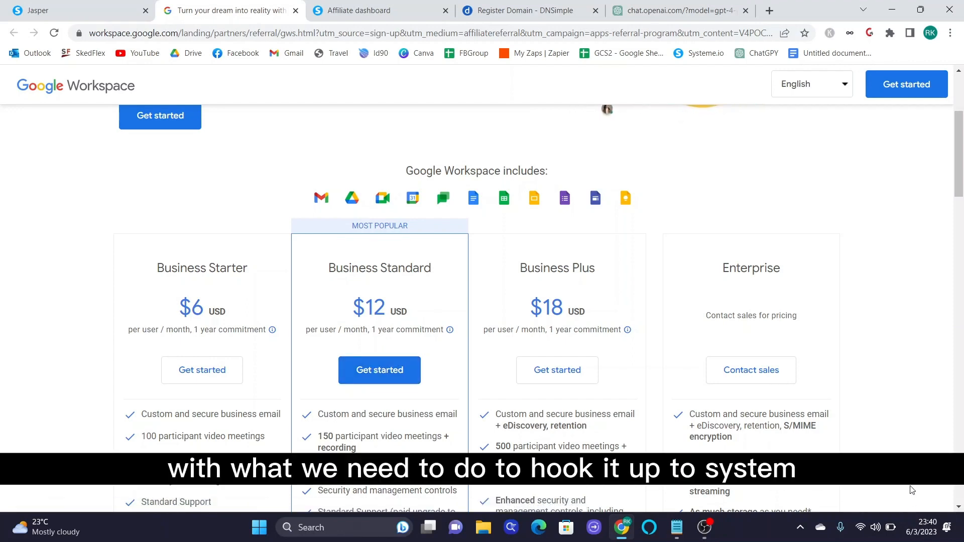
scroll(912, 491, "down", 1)
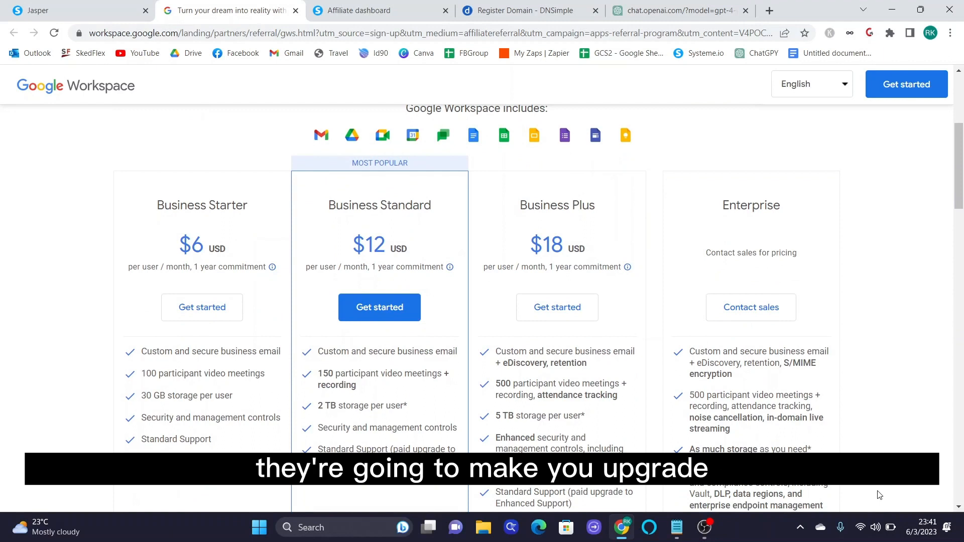
scroll(193, 169, "down", 1)
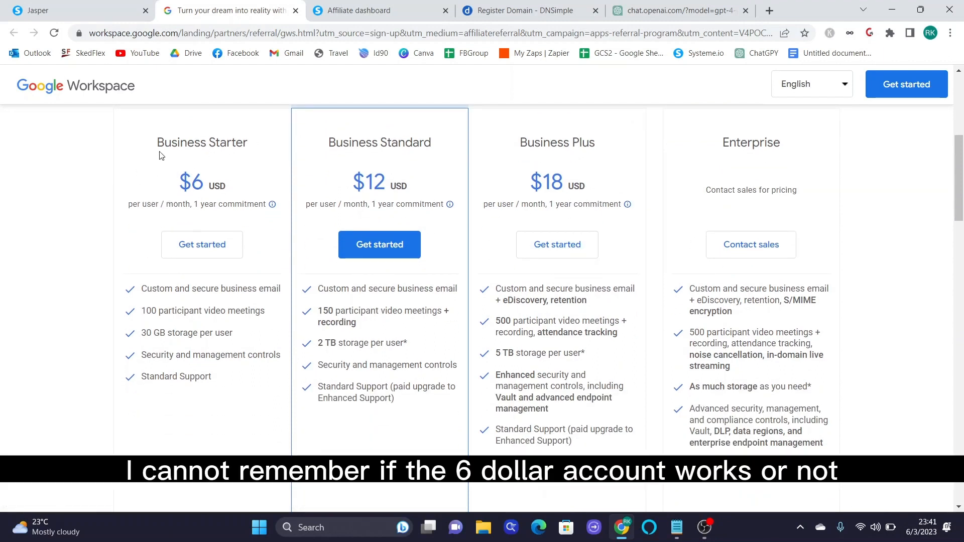
left_click_drag(169, 191, 236, 188)
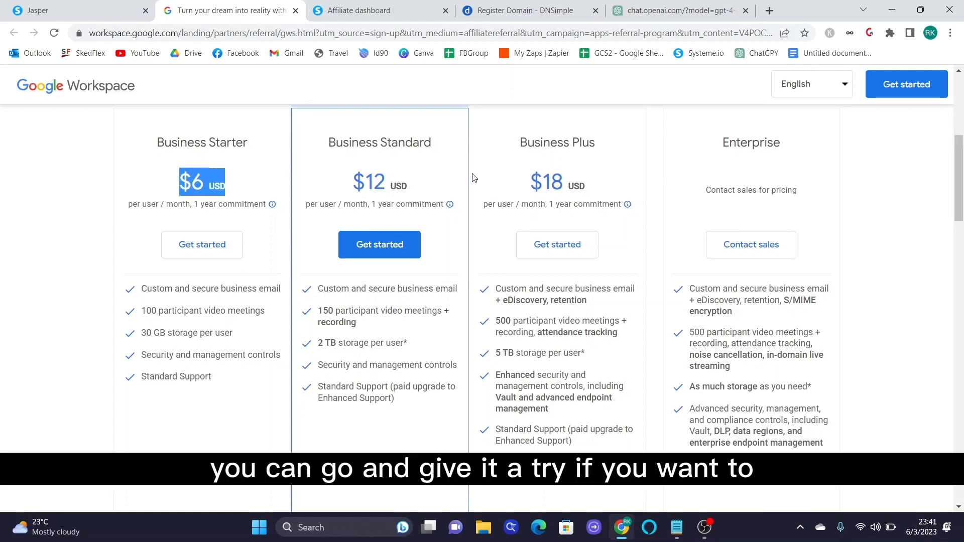
left_click_drag(432, 203, 412, 185)
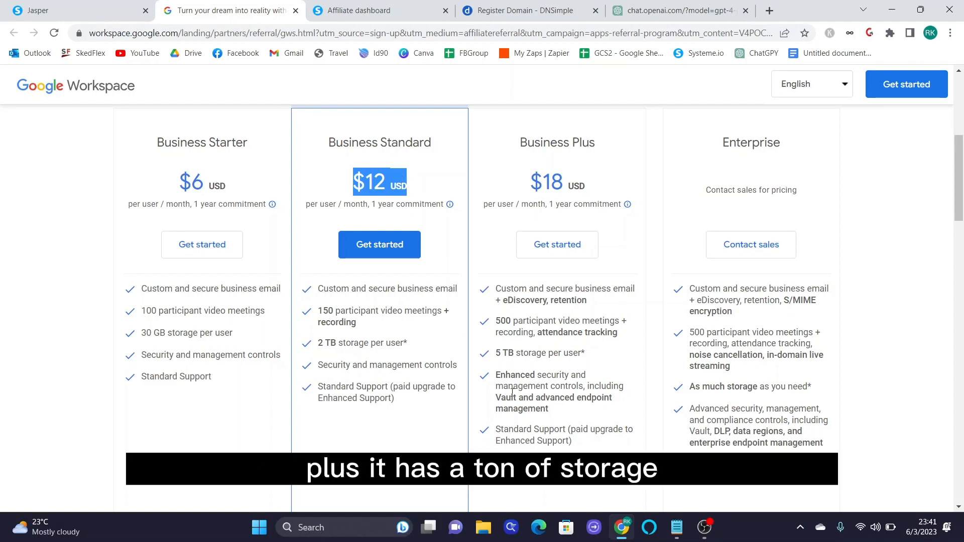
- Highlight the 2 TB storage per user feature and the Business Starter plan name
left_click_drag(408, 343, 312, 343)
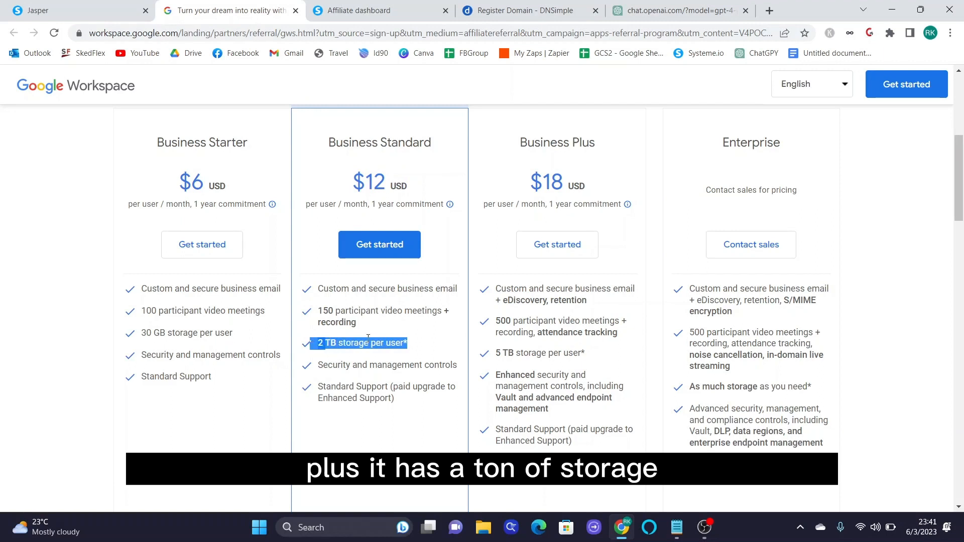
left_click(388, 343)
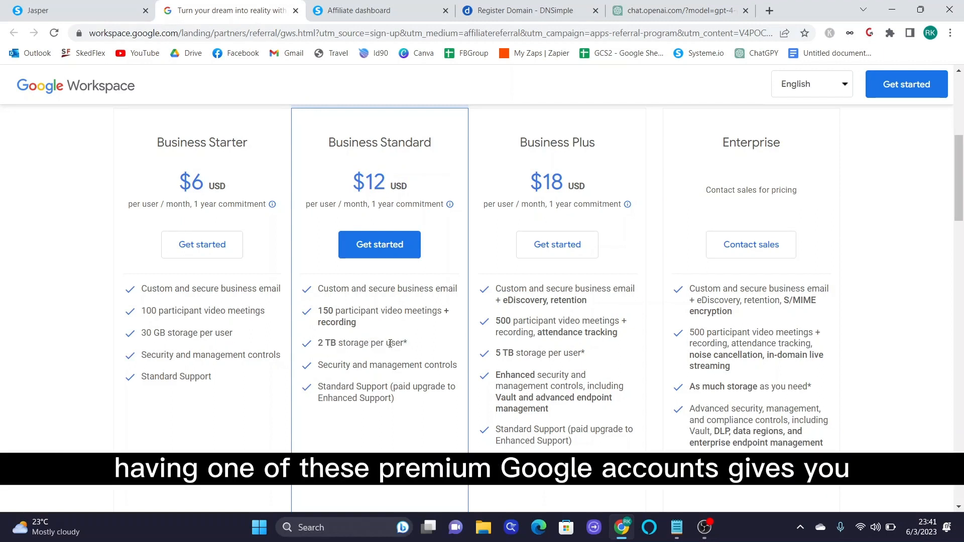
left_click_drag(322, 344, 338, 343)
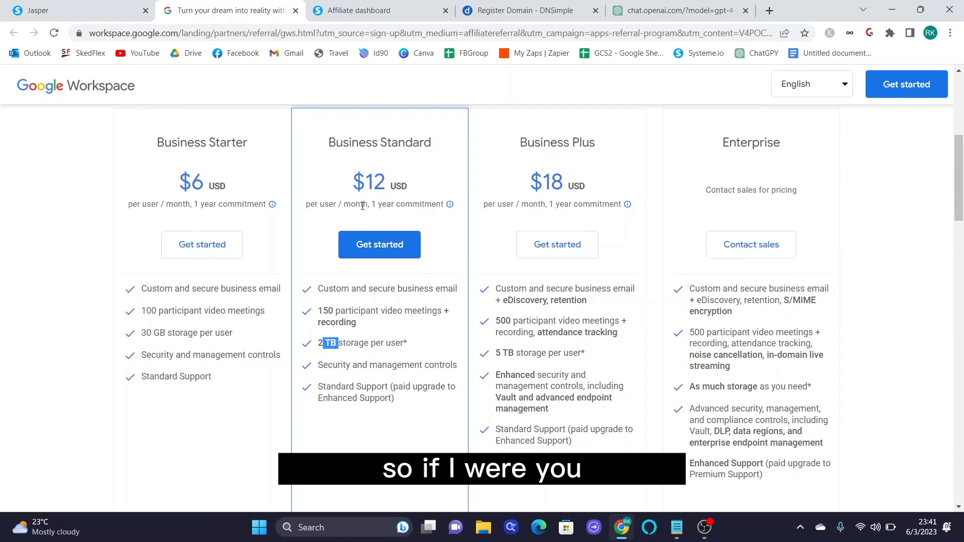
left_click_drag(336, 142, 353, 143)
left_click_drag(243, 146, 165, 143)
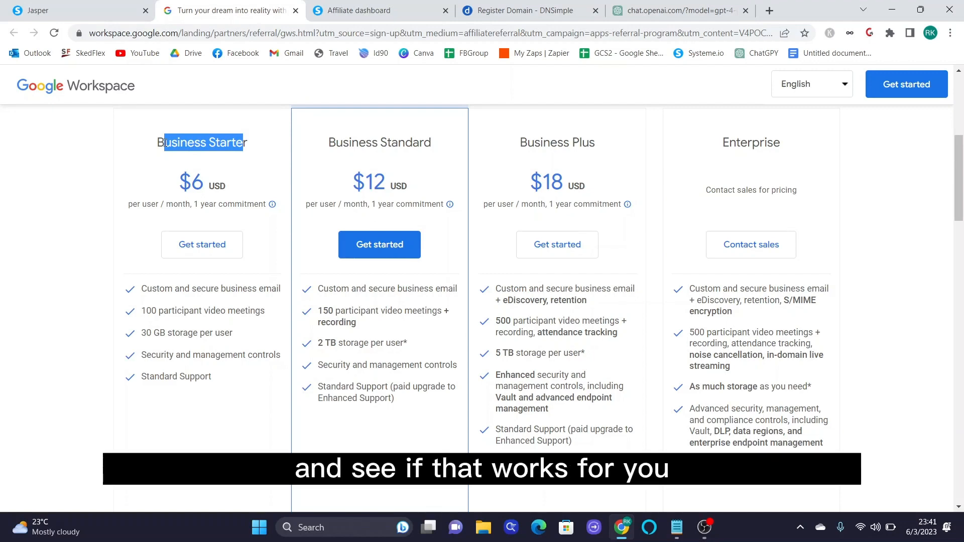
scroll(426, 199, "up", 4)
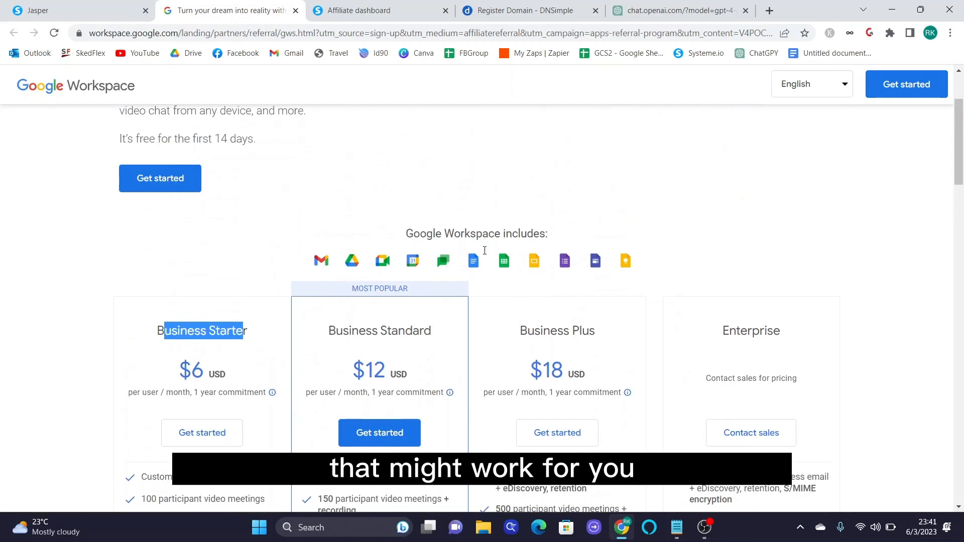
scroll(596, 353, "down", 2)
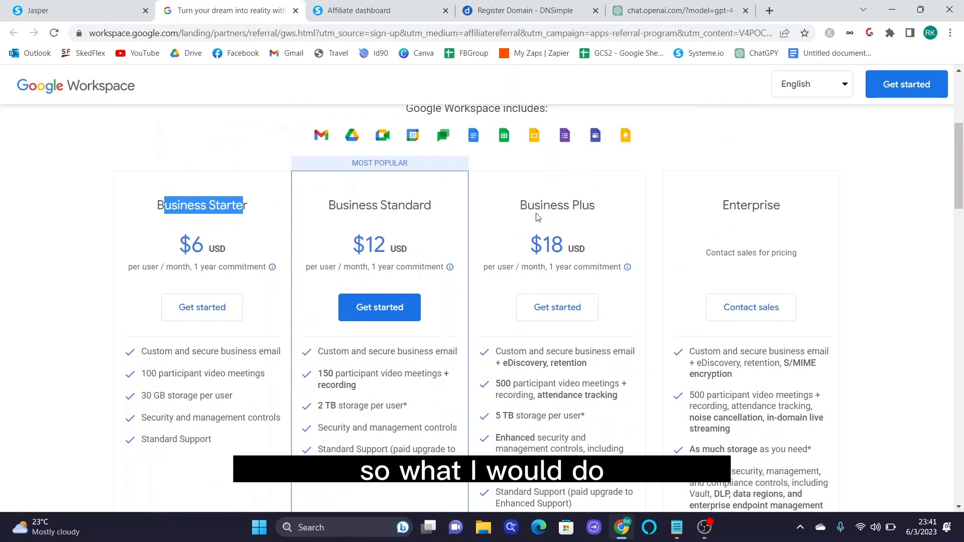
- Begin the Business Starter signup, briefly checking the DNSimple and Systeme.io tabs
left_click(213, 308)
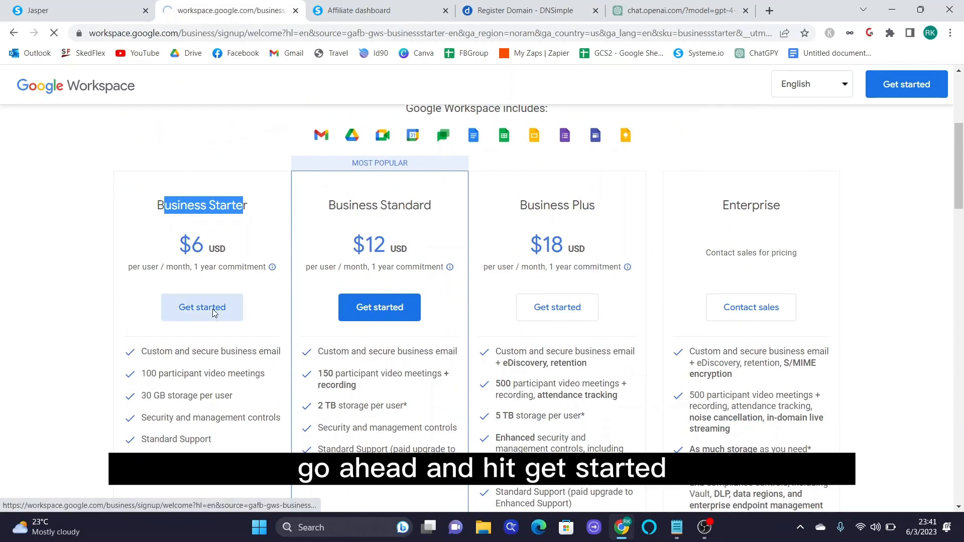
left_click(352, 215)
scroll(397, 296, "down", 1)
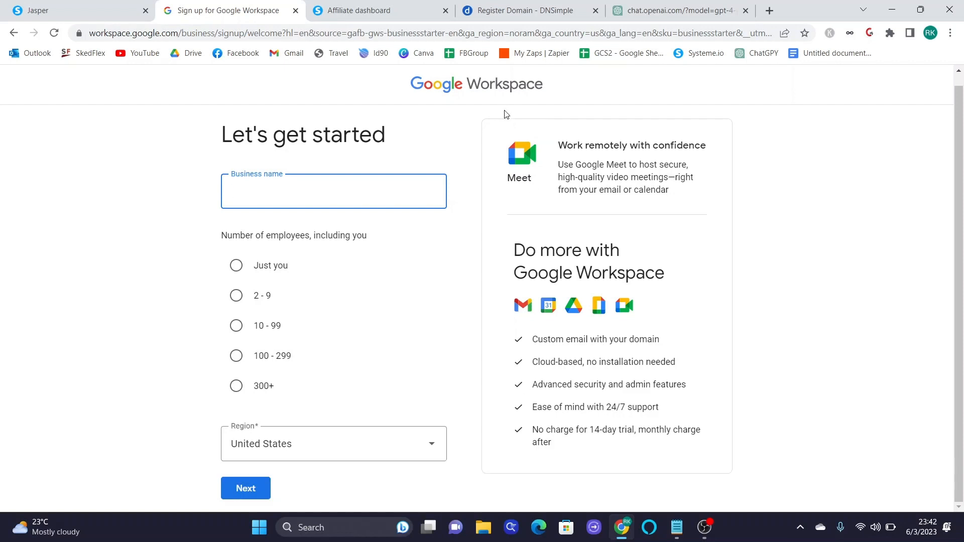
left_click(538, 9)
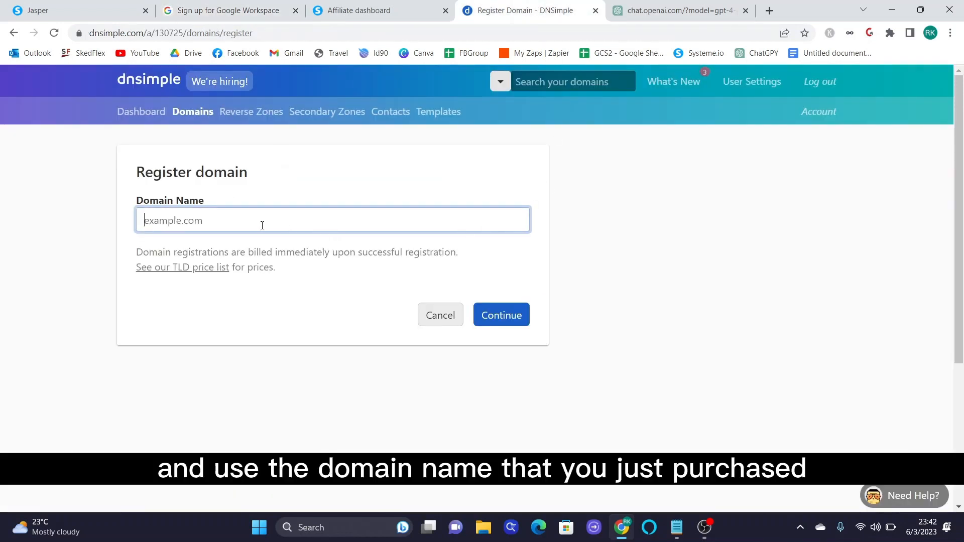
left_click(141, 112)
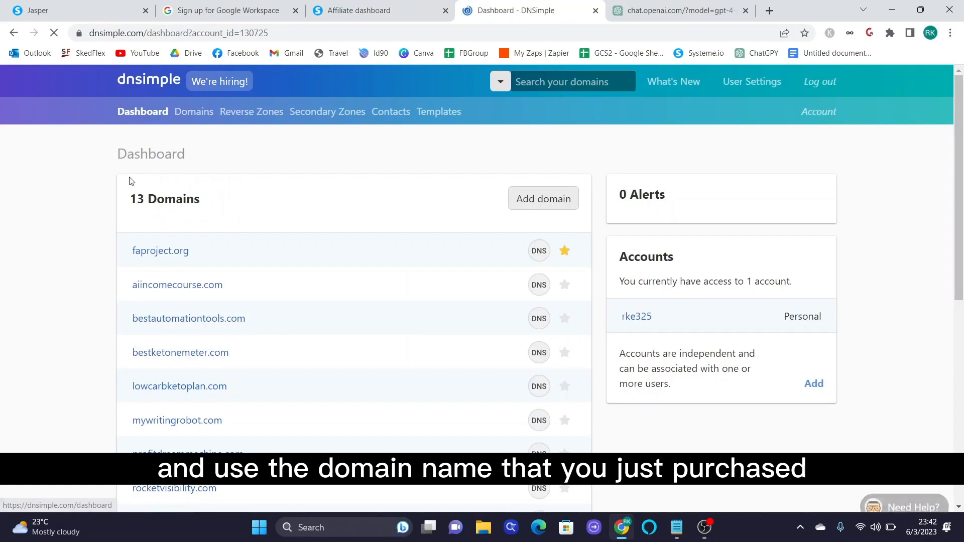
left_click(357, 10)
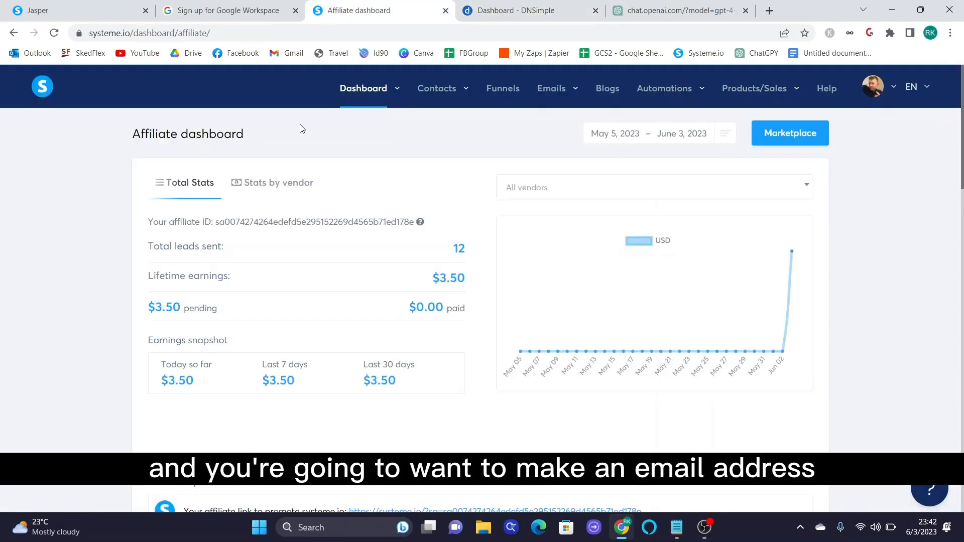
left_click(250, 11)
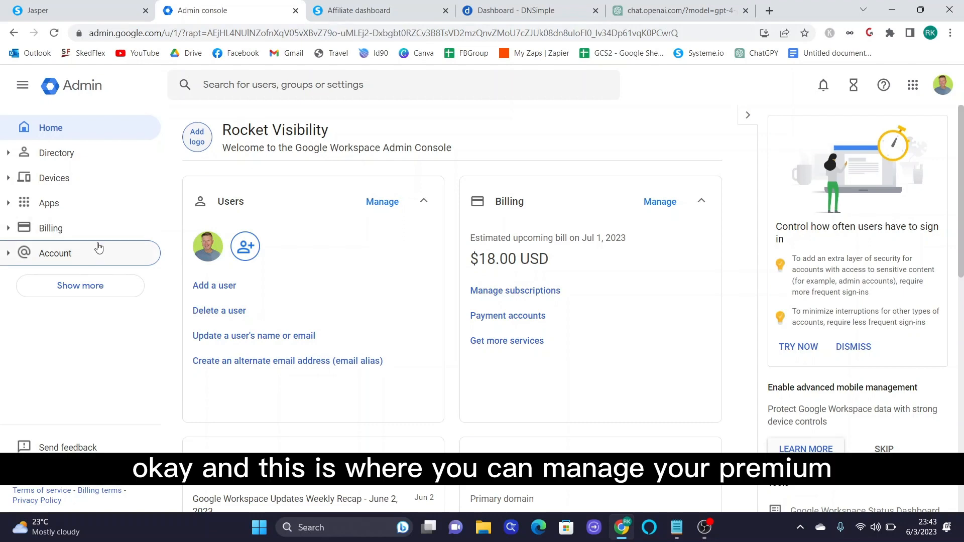
- Review the Admin console home, then open Manage domains under Account > Domains in the sidebar
scroll(658, 203, "down", 2)
scroll(658, 203, "up", 2)
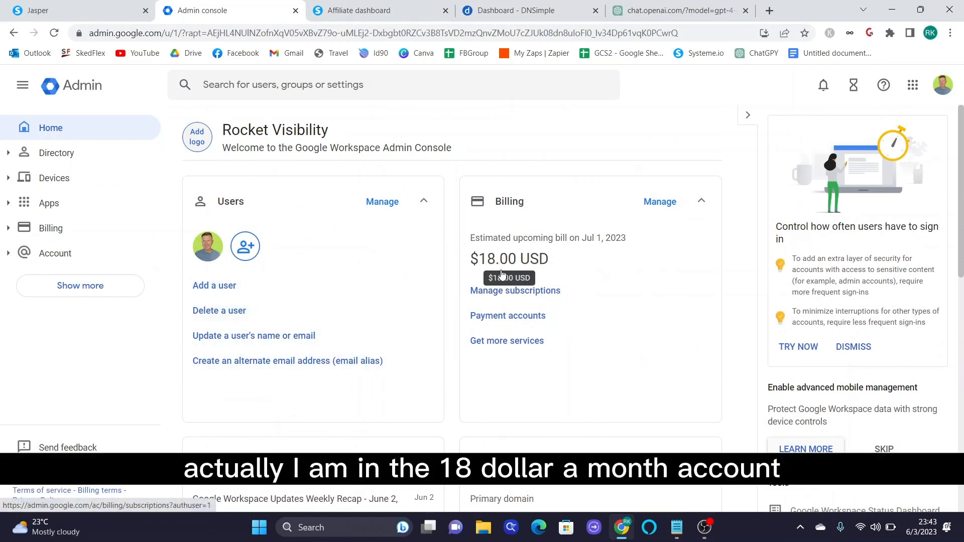
scroll(571, 313, "down", 3)
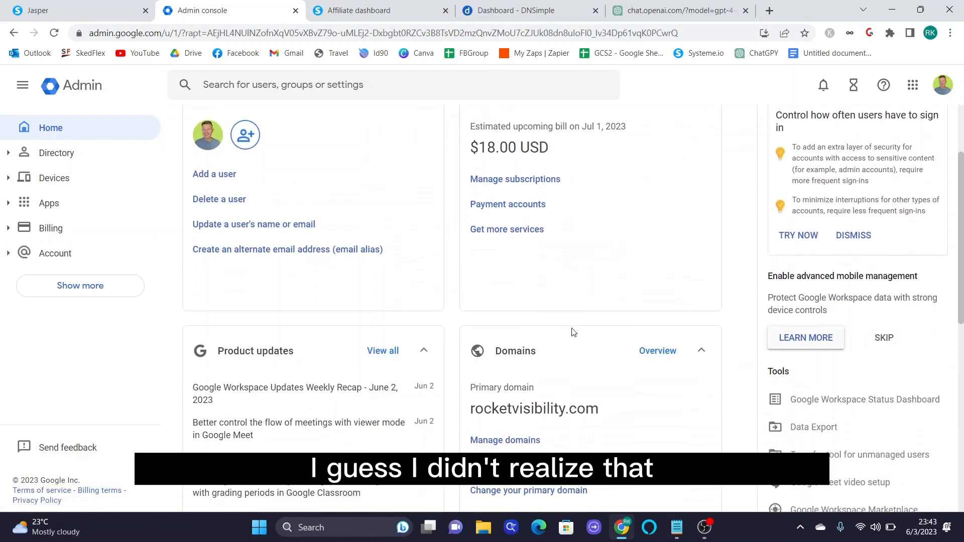
scroll(573, 332, "up", 3)
scroll(575, 338, "down", 1)
scroll(576, 340, "up", 1)
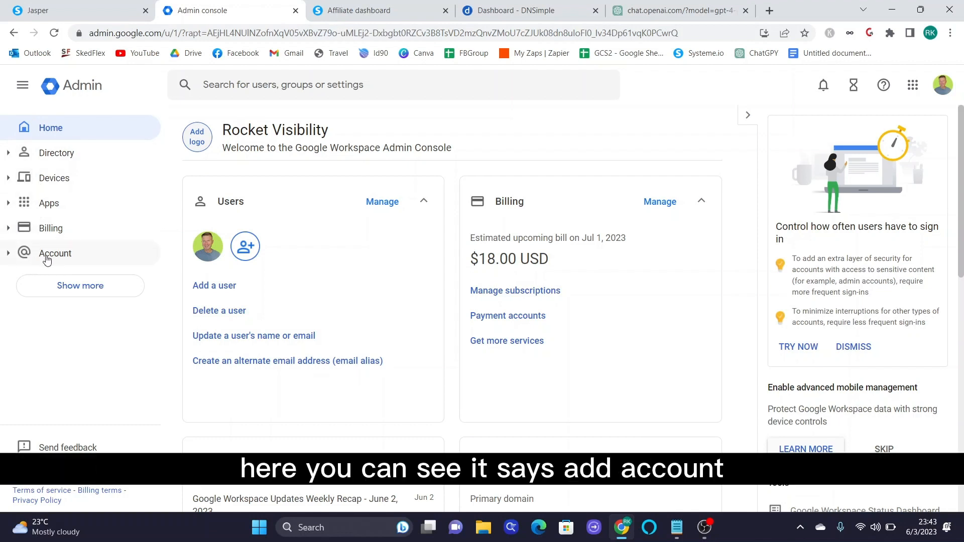
left_click(9, 256)
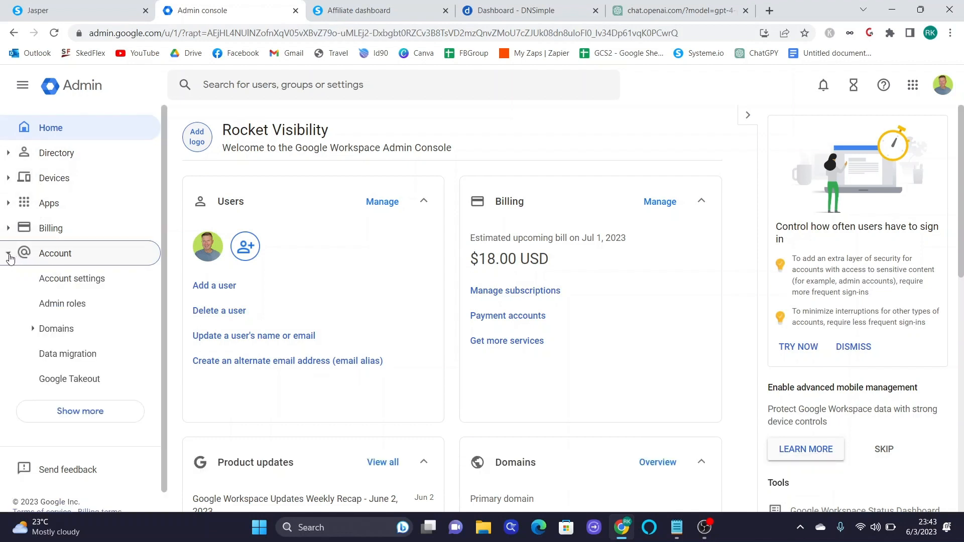
scroll(105, 263, "down", 1)
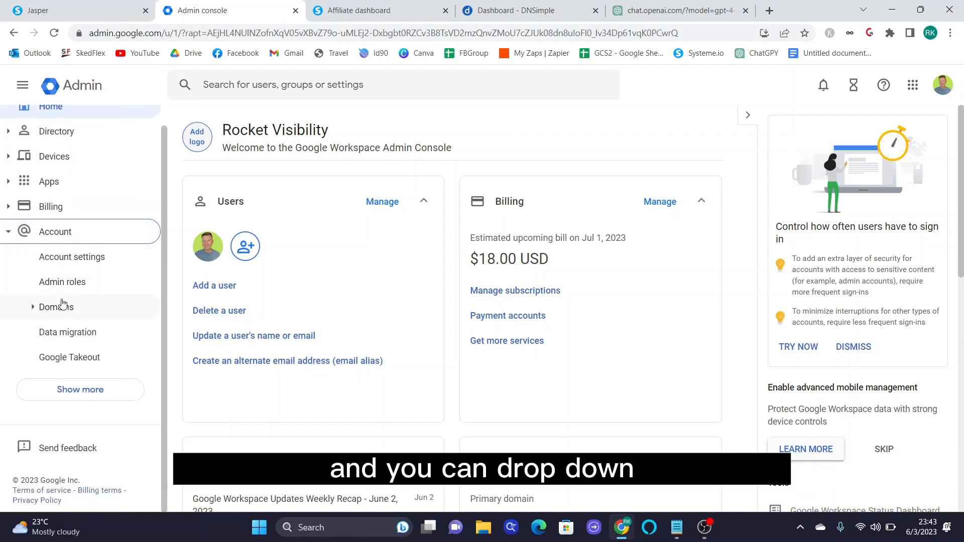
left_click(33, 308)
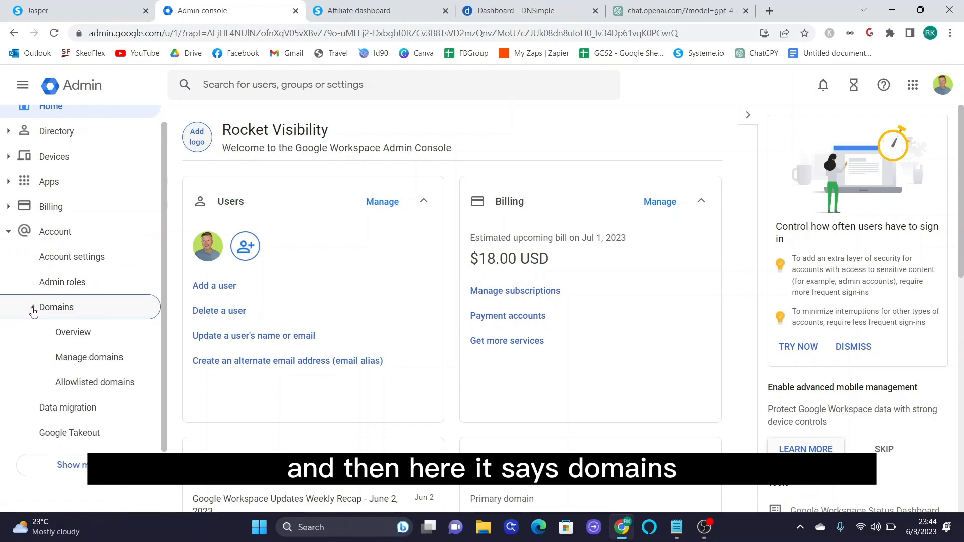
left_click(63, 365)
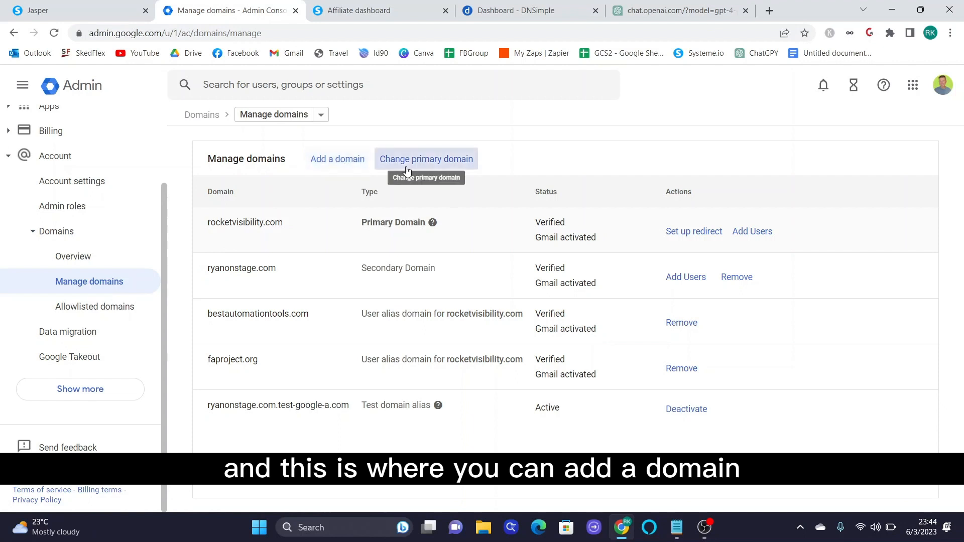
left_click(352, 172)
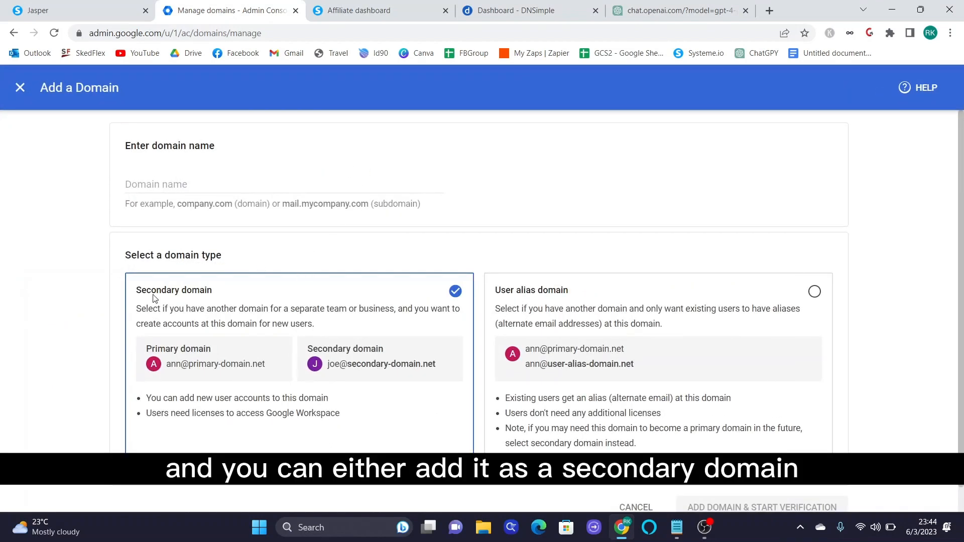
left_click(175, 179)
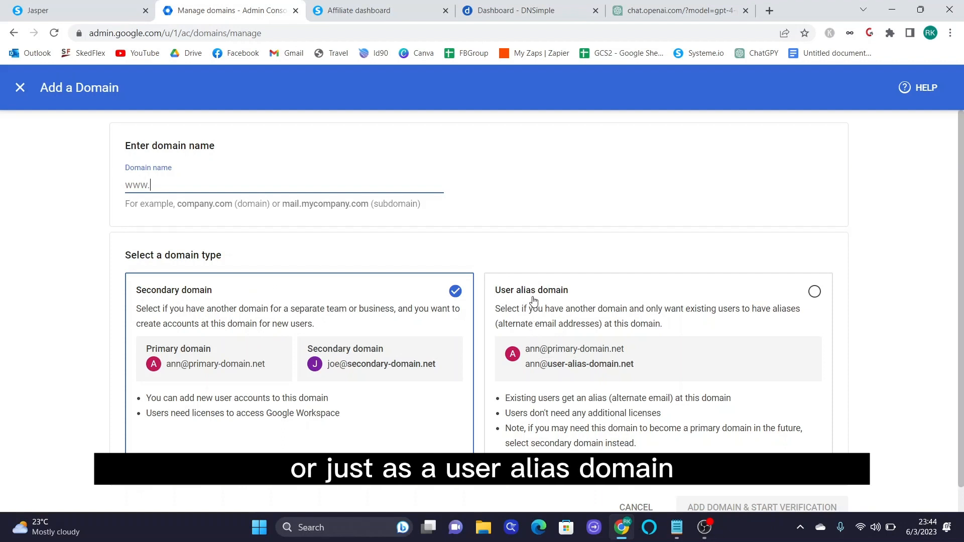
left_click(572, 332)
scroll(572, 309, "down", 1)
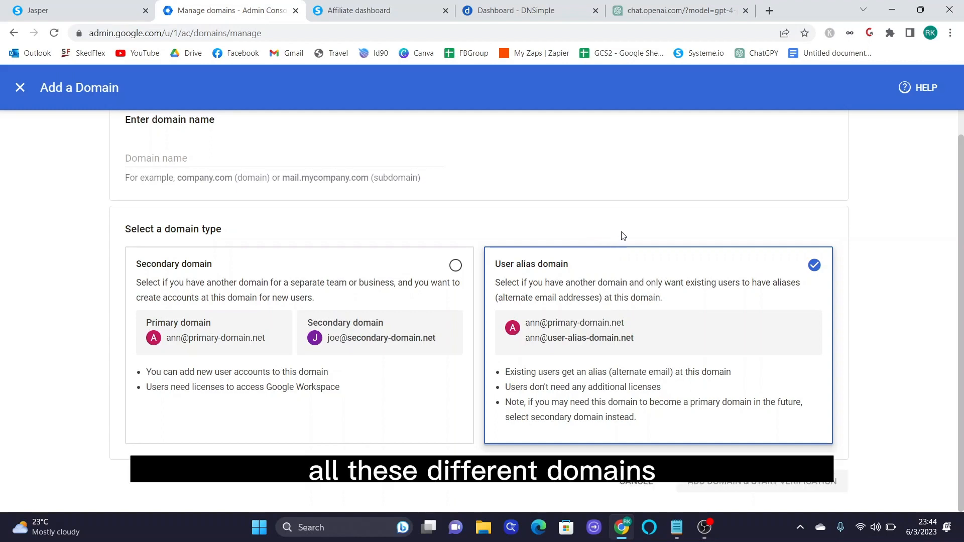
left_click(20, 87)
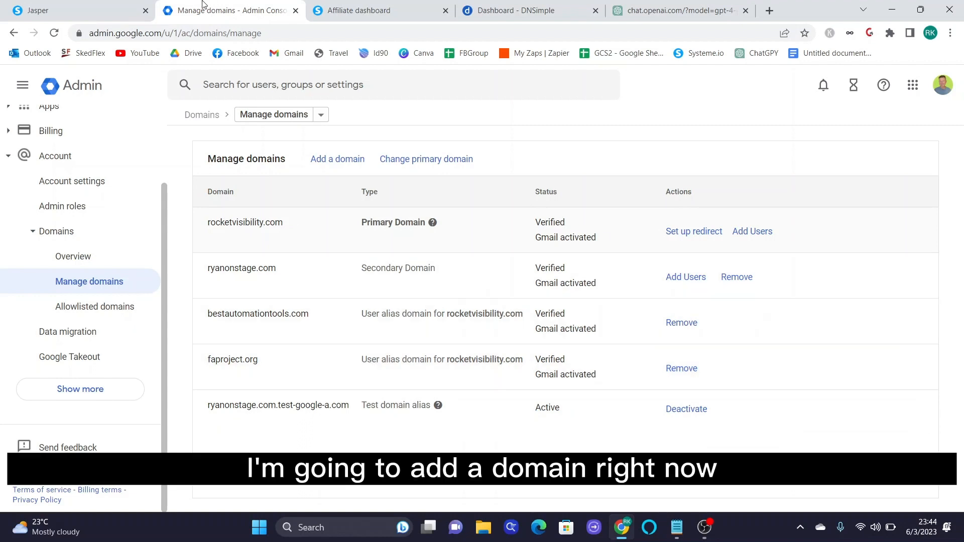
left_click(518, 11)
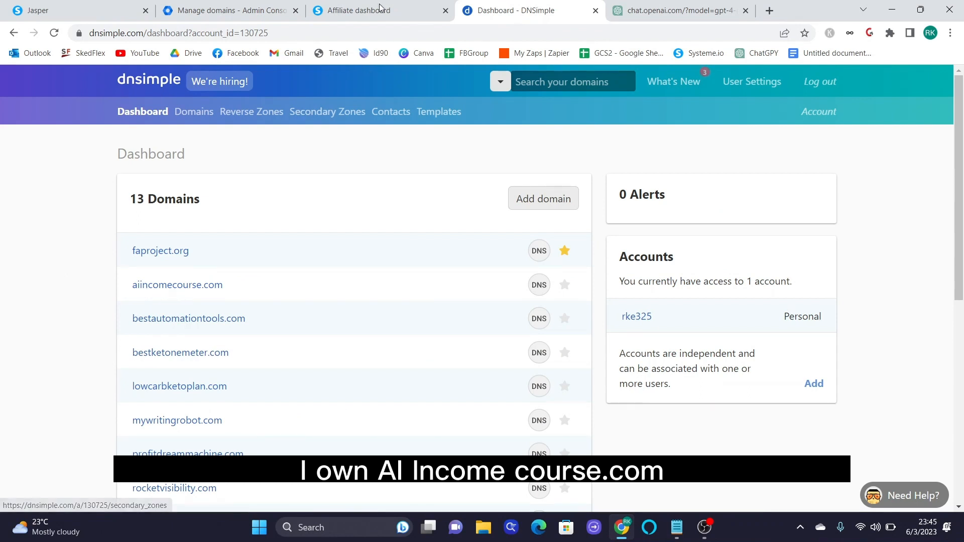
left_click(256, 6)
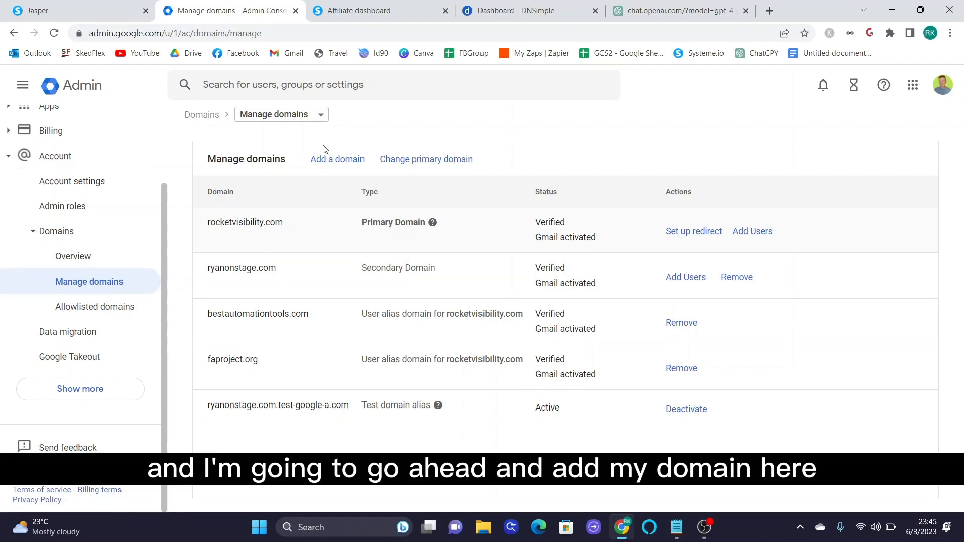
- Add aiincomecourse.com as a user alias domain and start its verification
left_click(338, 166)
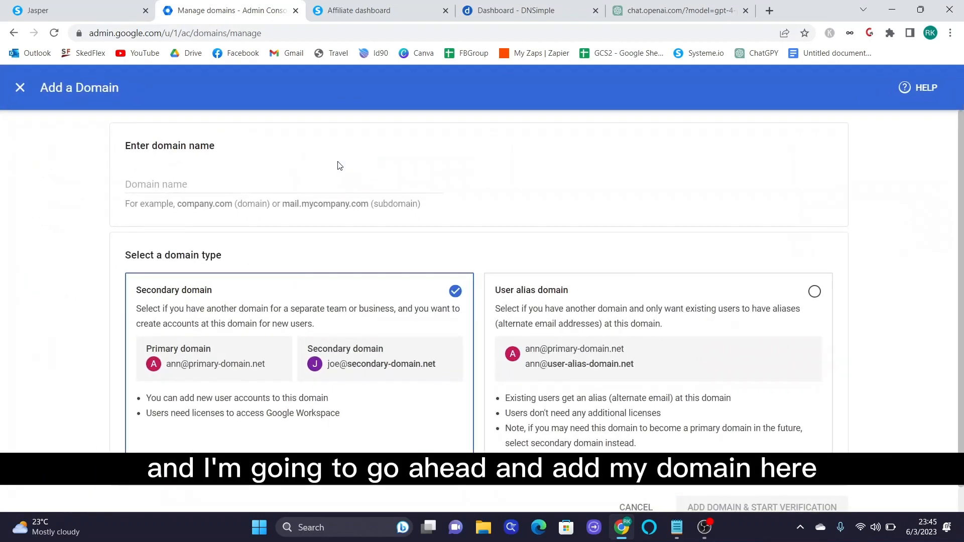
left_click(215, 187)
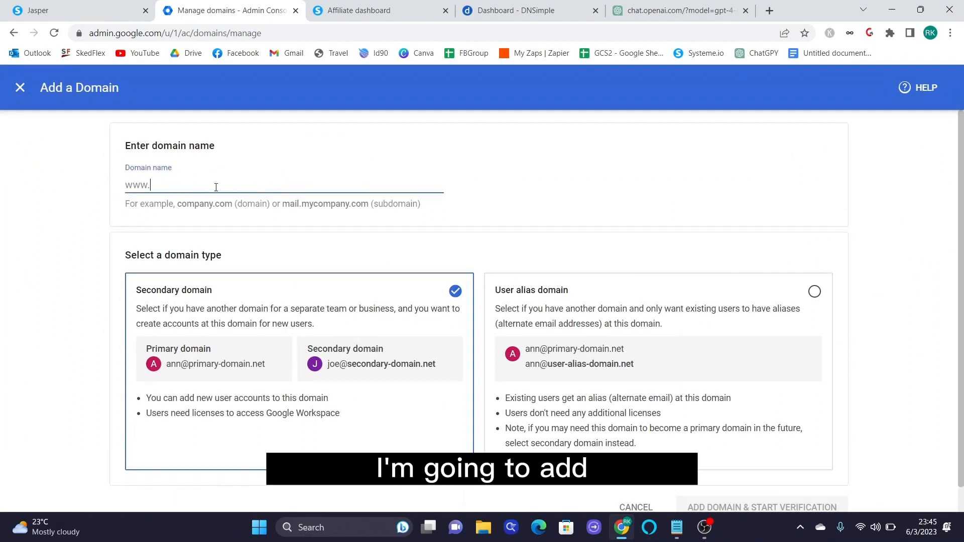
type("aiincomecourse.com")
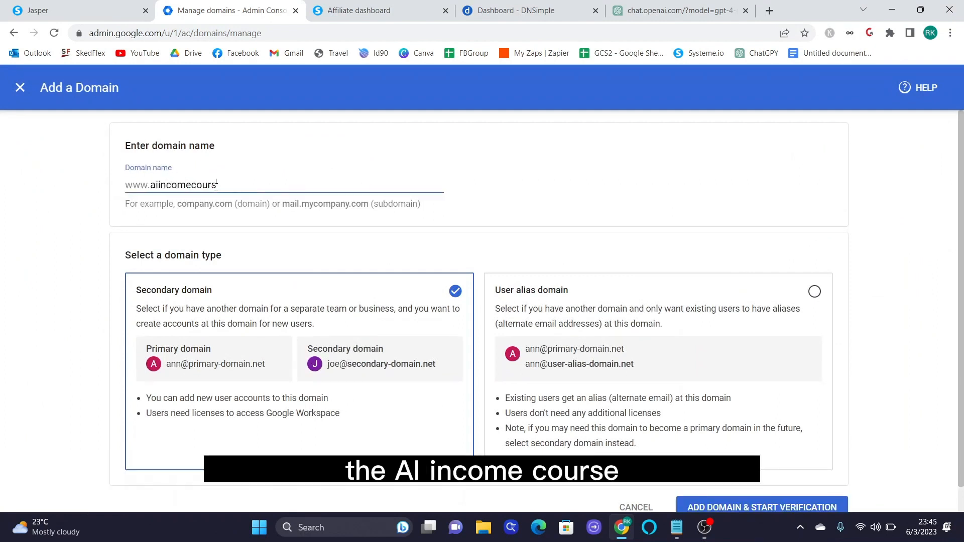
left_click(600, 319)
scroll(864, 327, "down", 1)
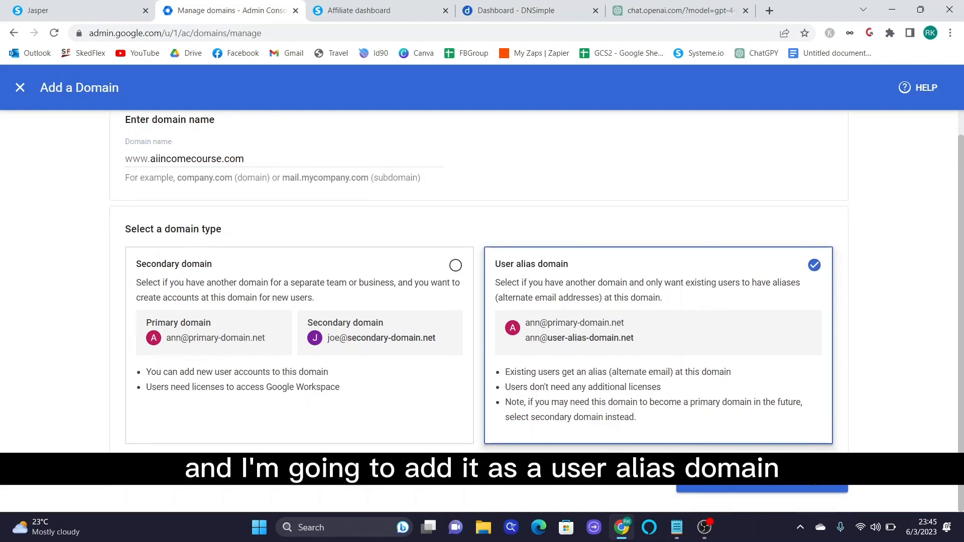
left_click(780, 490)
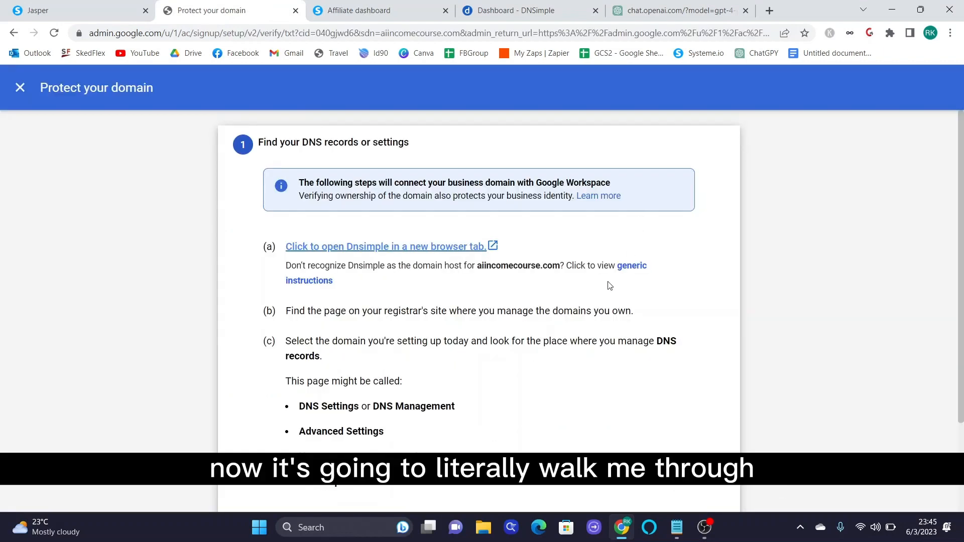
- Scroll through the verification steps and compare with the DNSimple domain dashboard
scroll(608, 267, "down", 2)
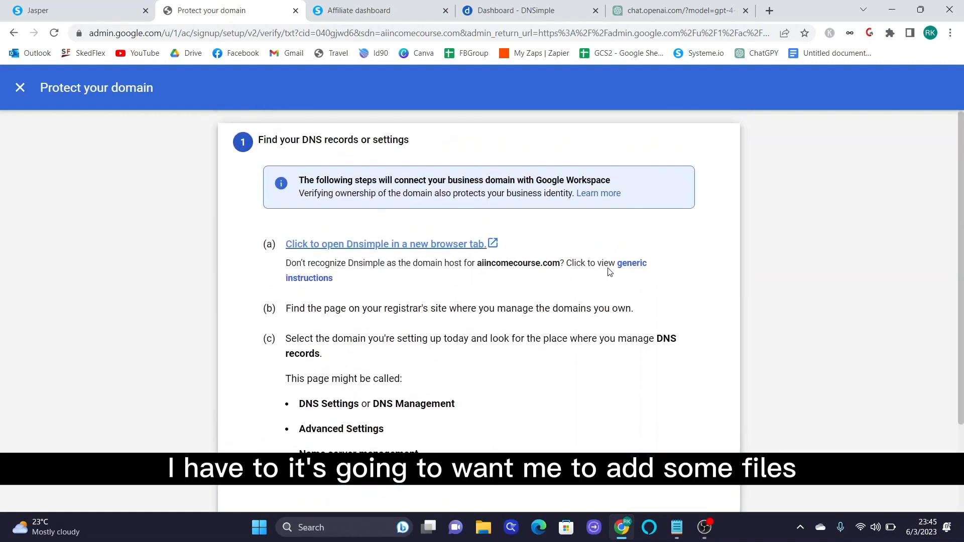
scroll(610, 272, "down", 2)
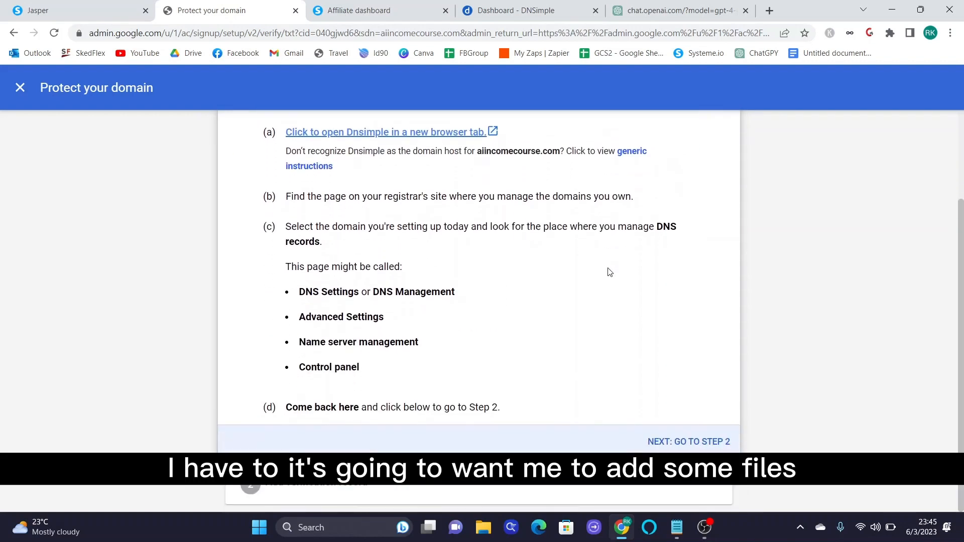
left_click(546, 9)
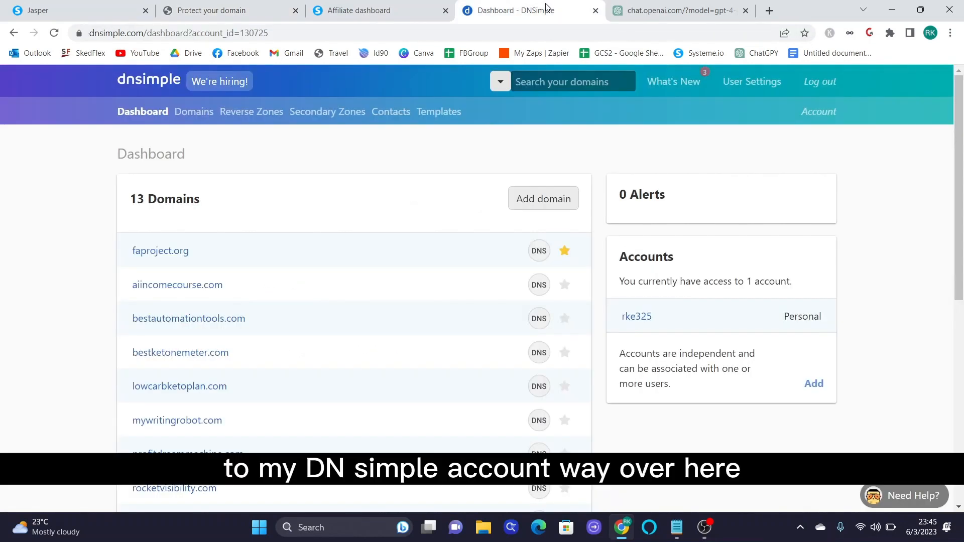
left_click(219, 10)
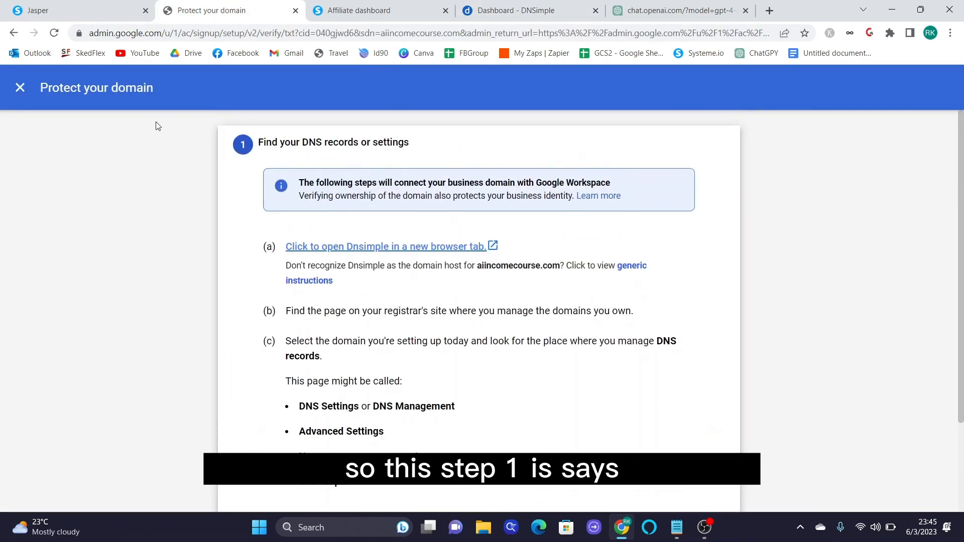
- Locate aiincomecourse.com on the DNSimple dashboard and open its DNS records editor
left_click_drag(251, 140, 398, 142)
left_click(406, 142)
left_click(513, 18)
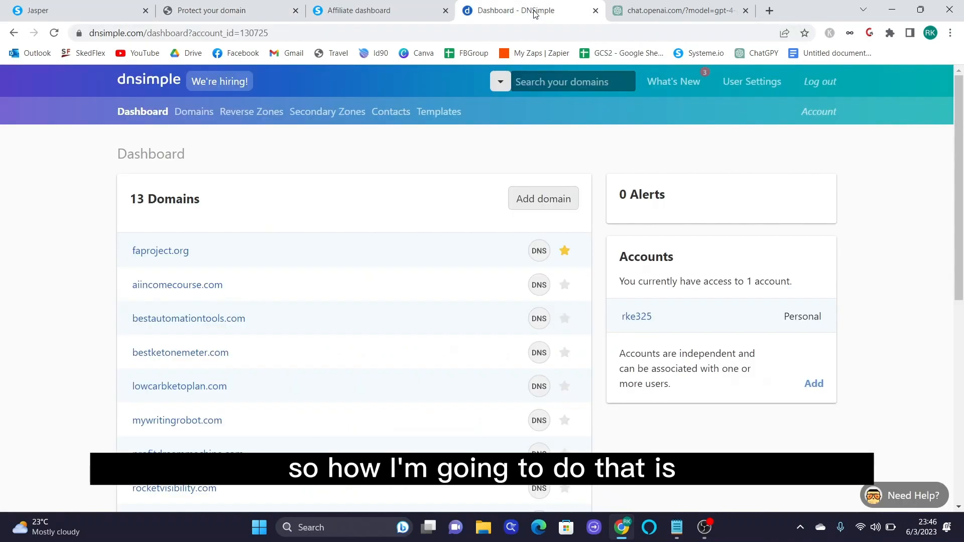
scroll(854, 252, "down", 2)
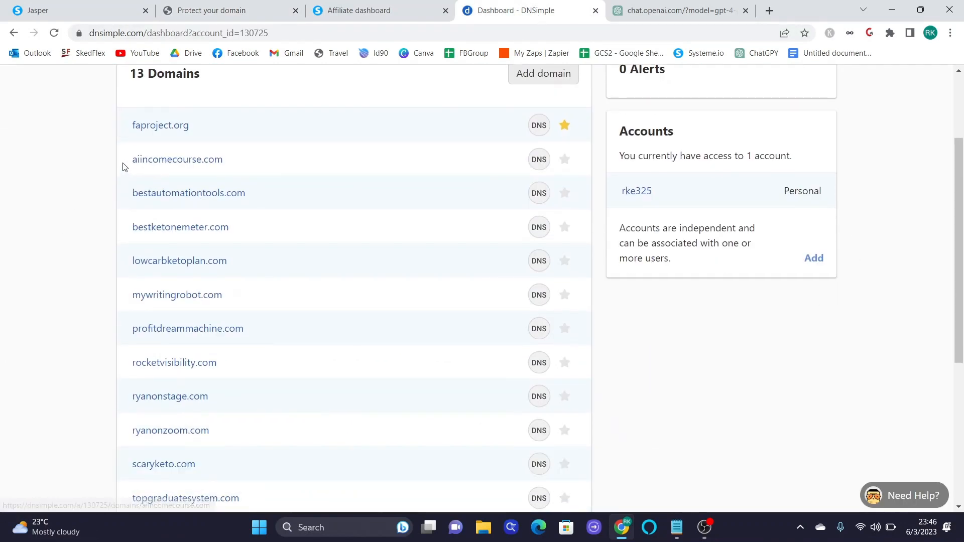
left_click_drag(128, 159, 217, 161)
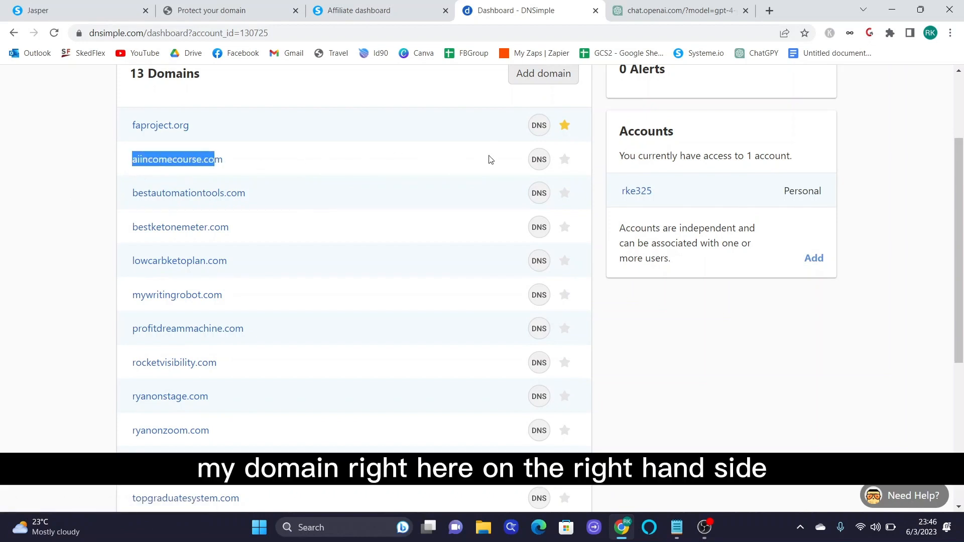
left_click(539, 160)
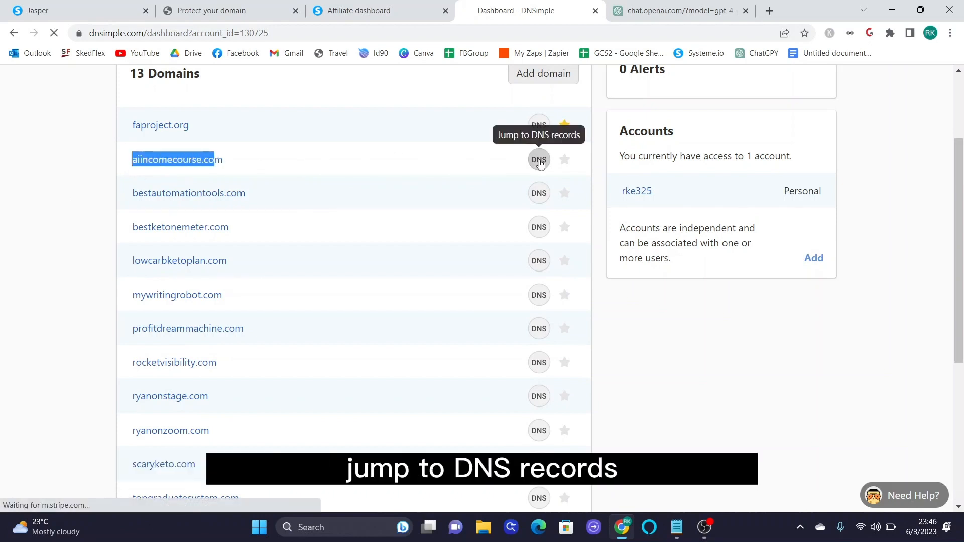
scroll(869, 322, "down", 2)
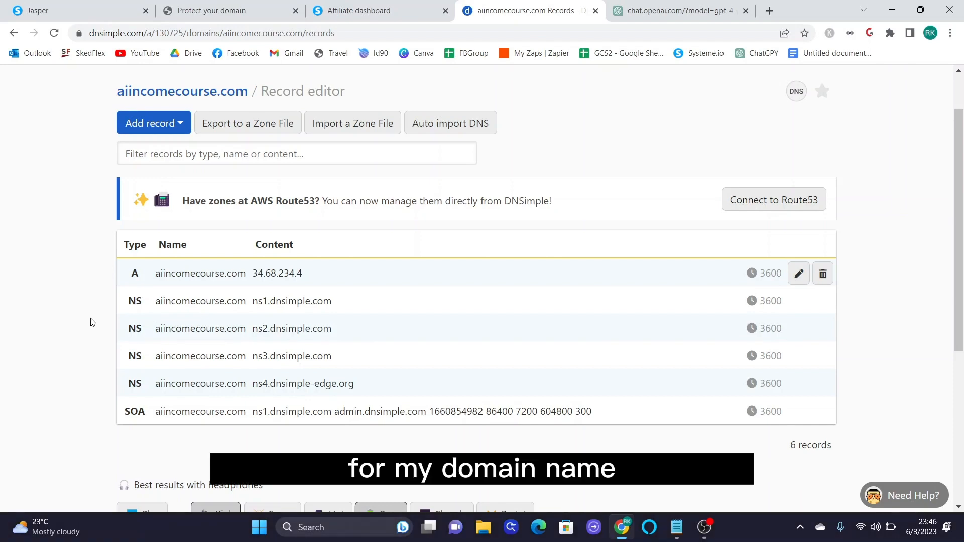
- Advance Google's Protect your domain walkthrough to step 2 and copy the TXT verification code
left_click(240, 14)
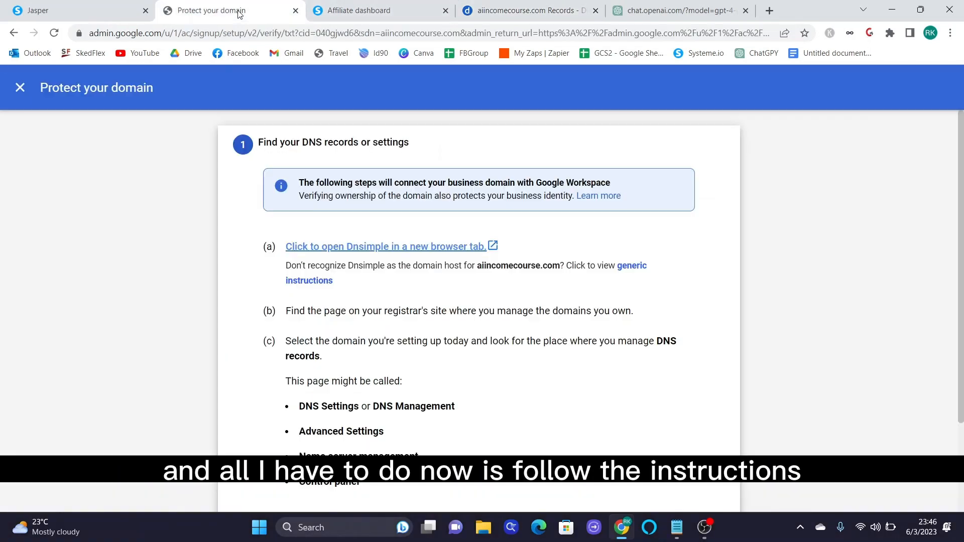
scroll(598, 351, "down", 2)
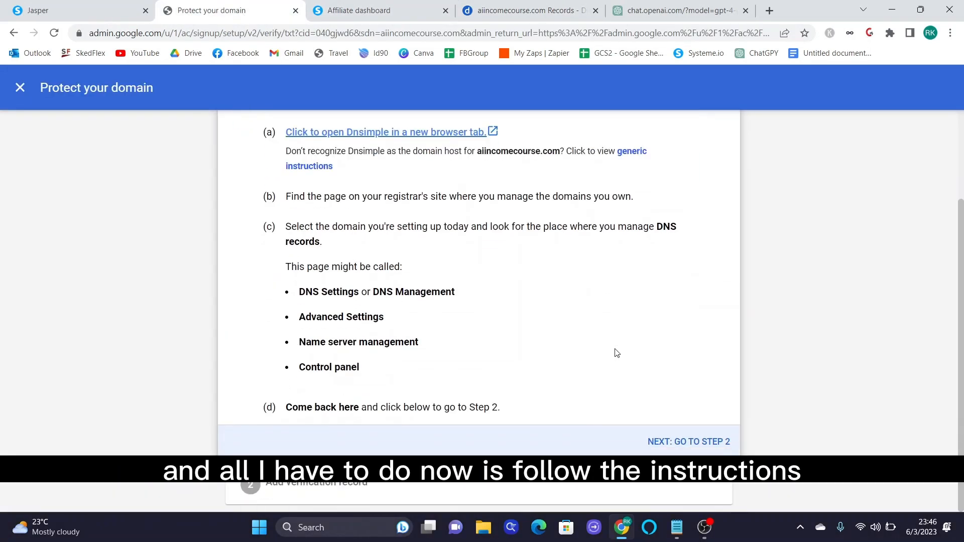
left_click(692, 445)
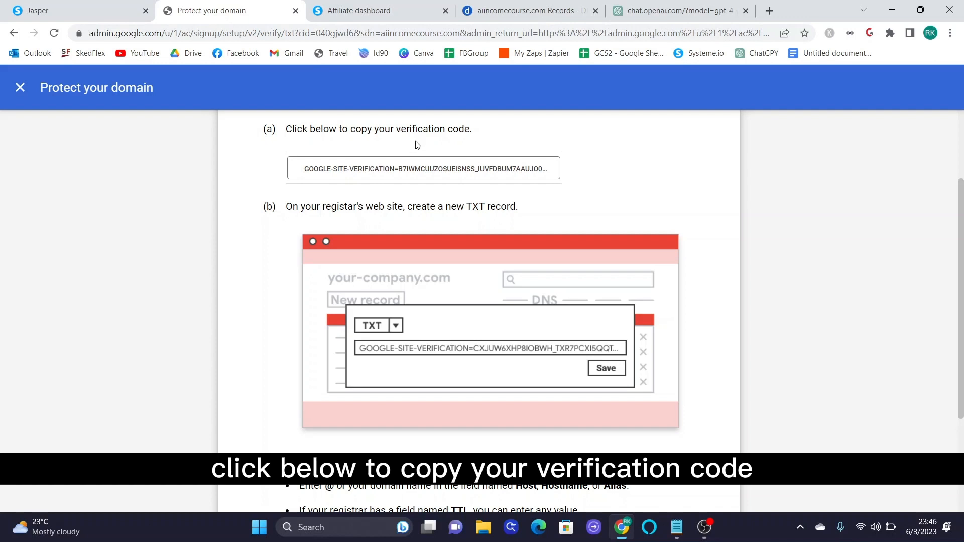
scroll(447, 146, "down", 1)
scroll(459, 198, "up", 1)
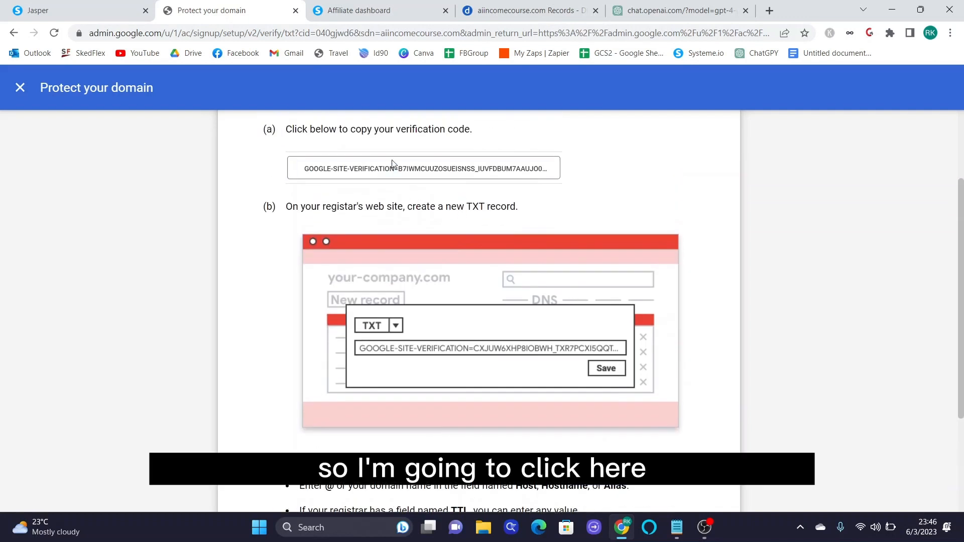
left_click(399, 168)
scroll(379, 244, "down", 1)
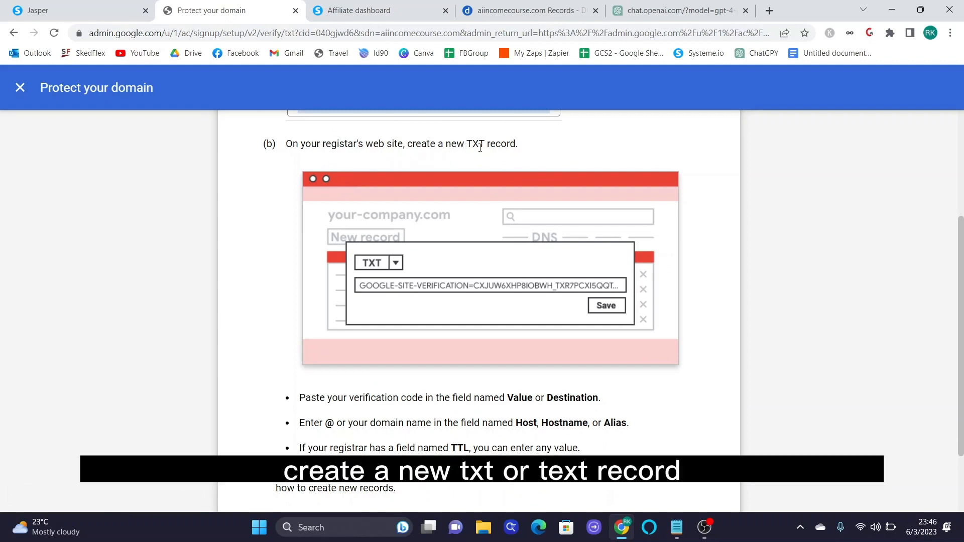
scroll(480, 147, "down", 2)
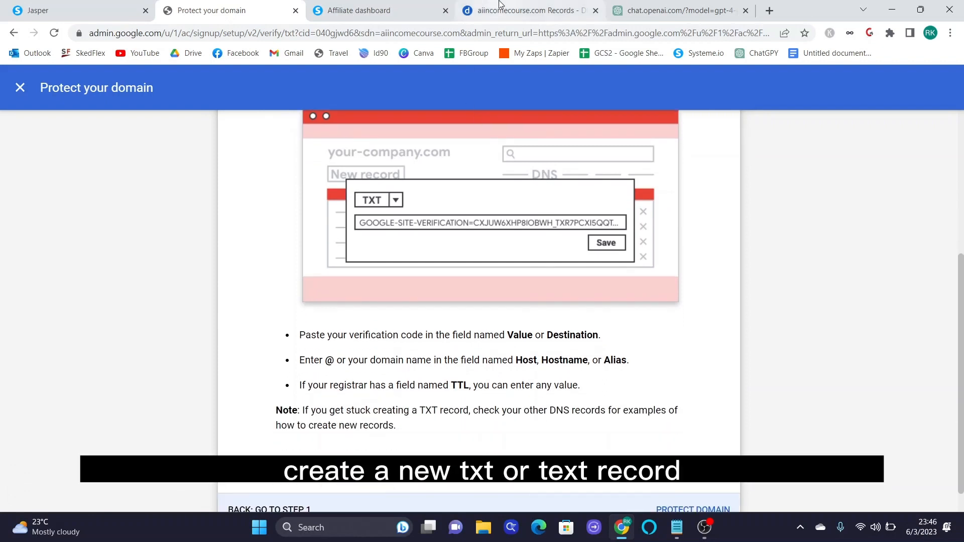
left_click(499, 6)
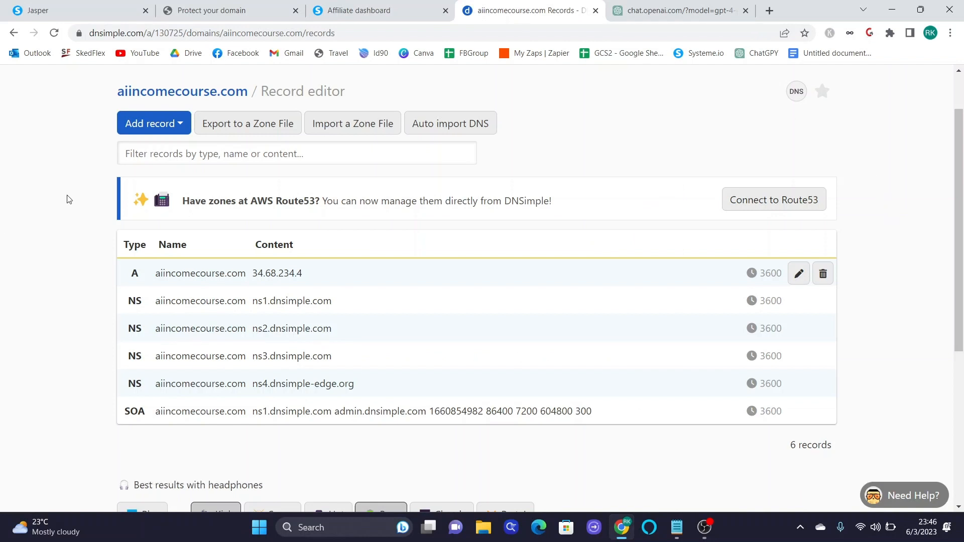
- Start a new TXT record for aiincomecourse.com in DNSimple, checking Google's instructions
left_click(140, 128)
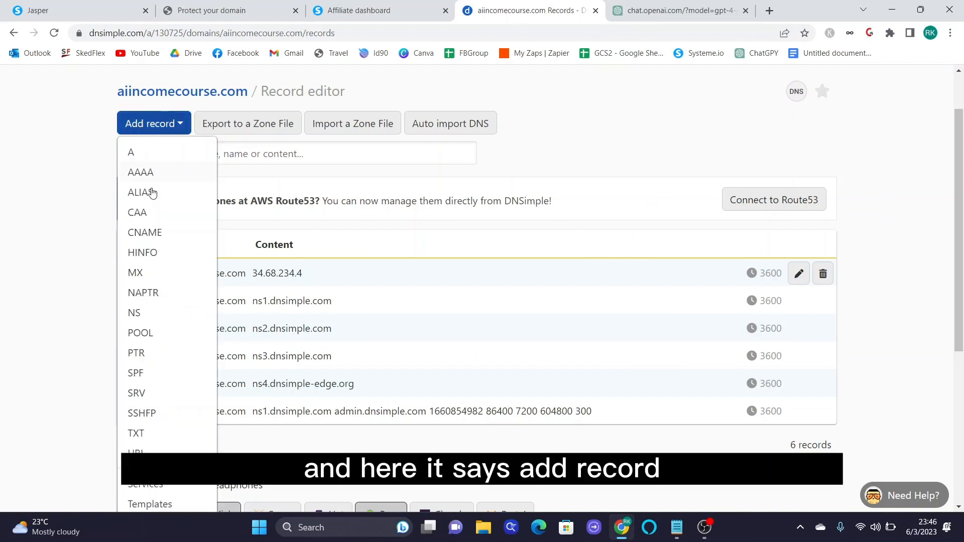
scroll(153, 231, "down", 2)
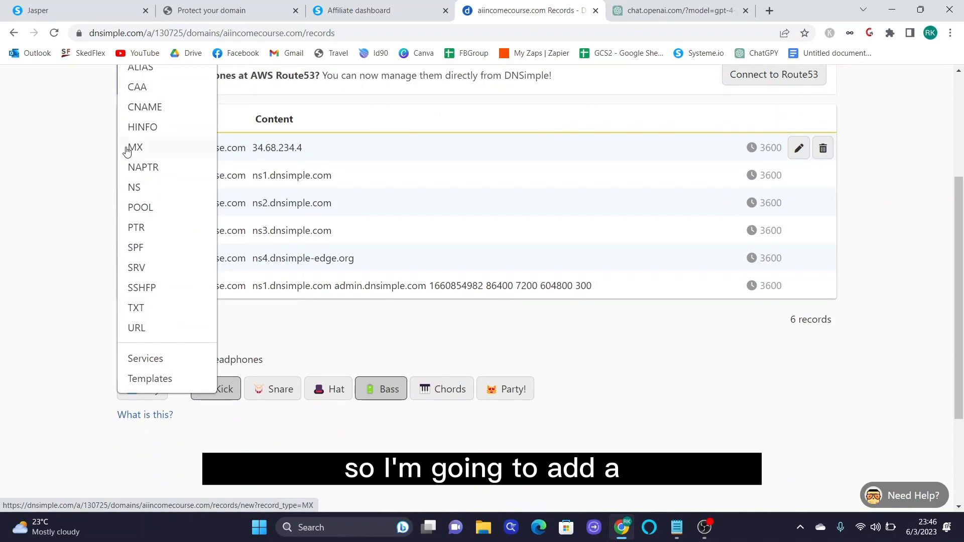
left_click(138, 312)
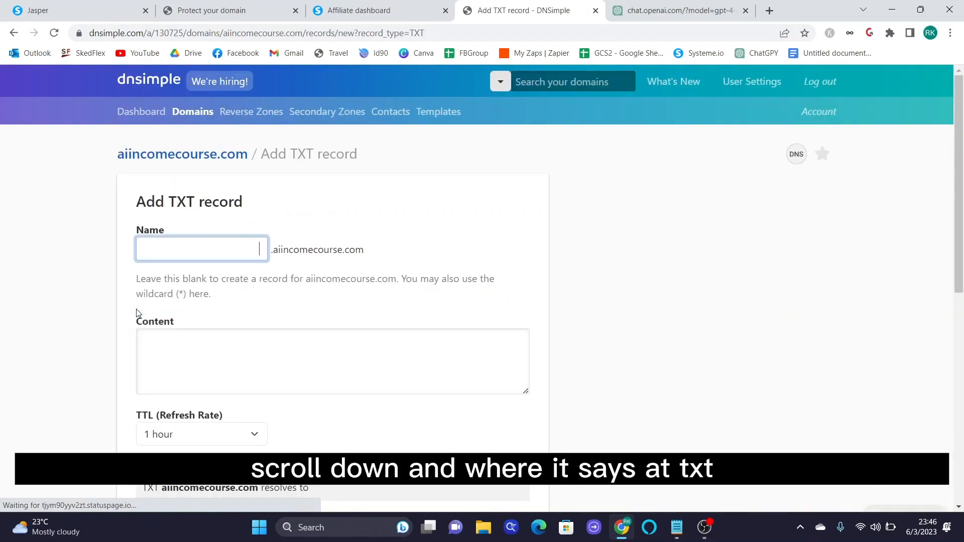
left_click(232, 5)
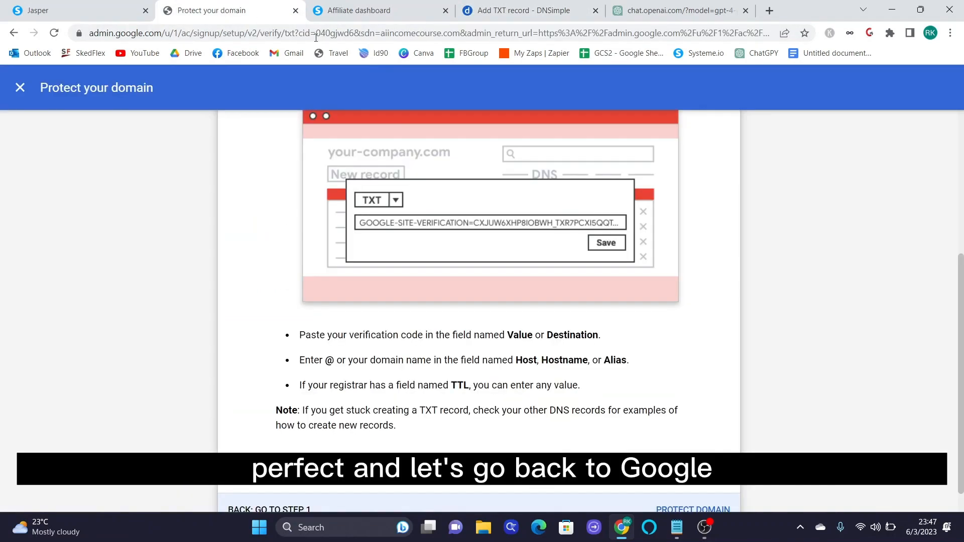
scroll(480, 288, "down", 1)
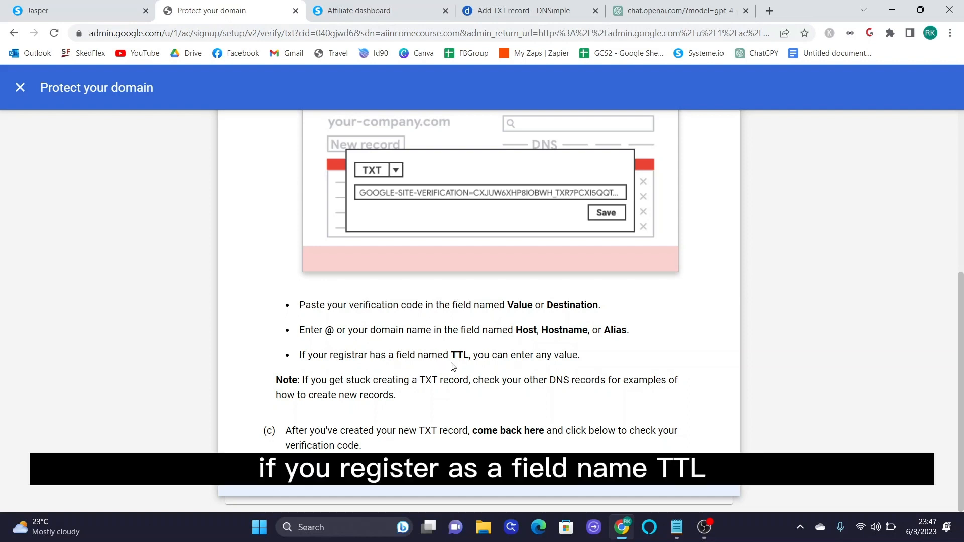
scroll(500, 374, "up", 1)
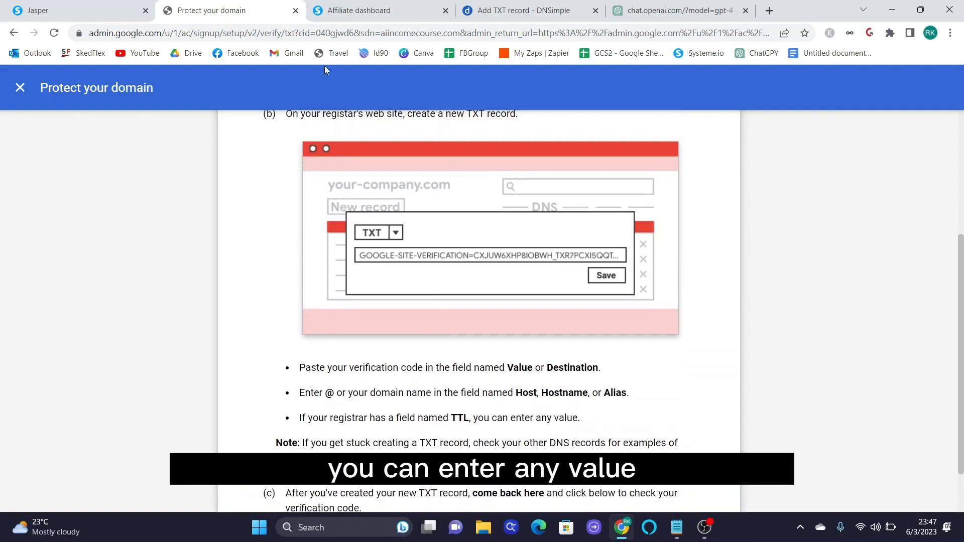
left_click(509, 4)
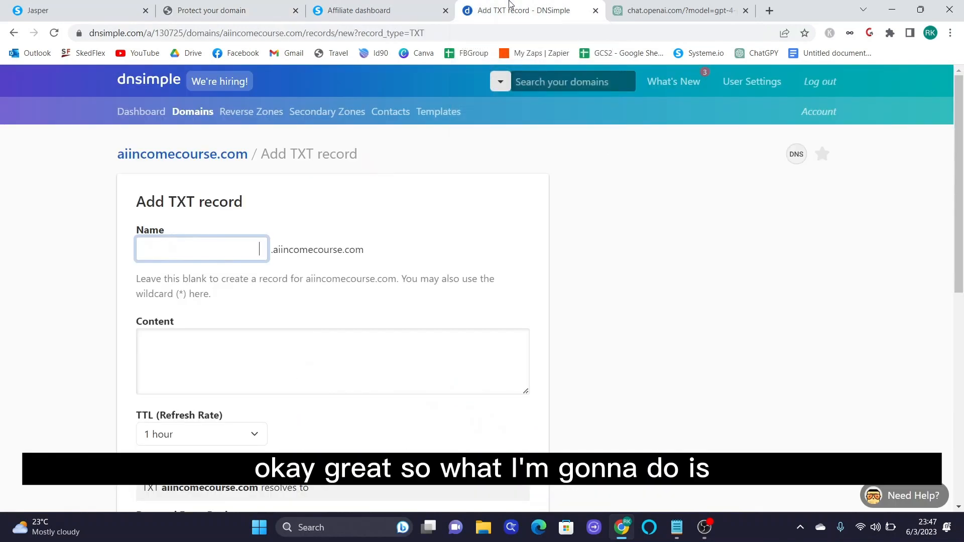
scroll(312, 270, "down", 1)
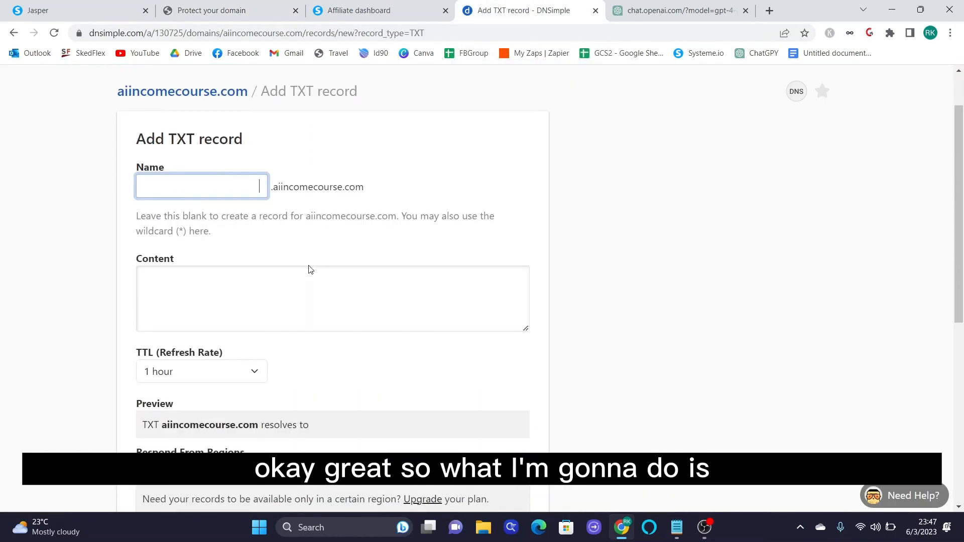
- Fill the TXT record with name @ and the pasted Google verification code, then save it
type("@")
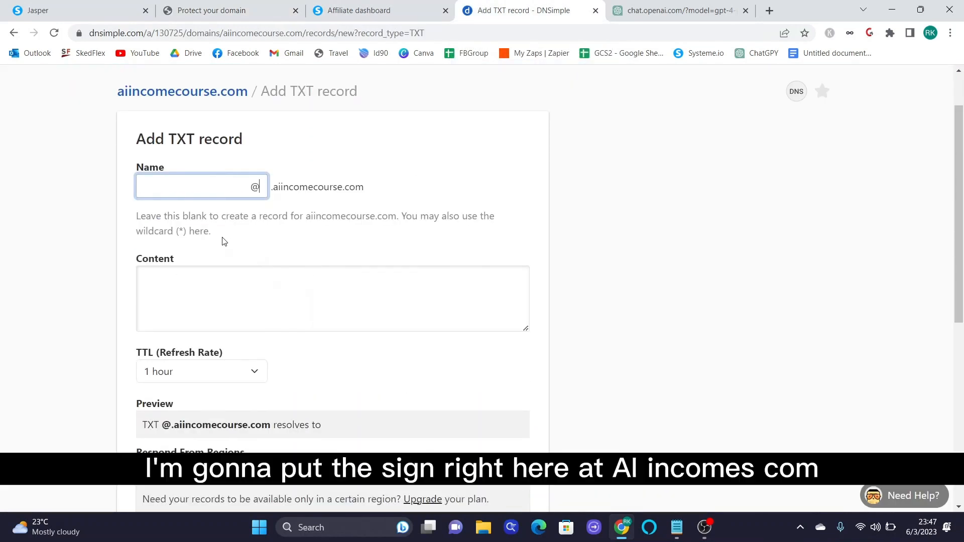
left_click(220, 273)
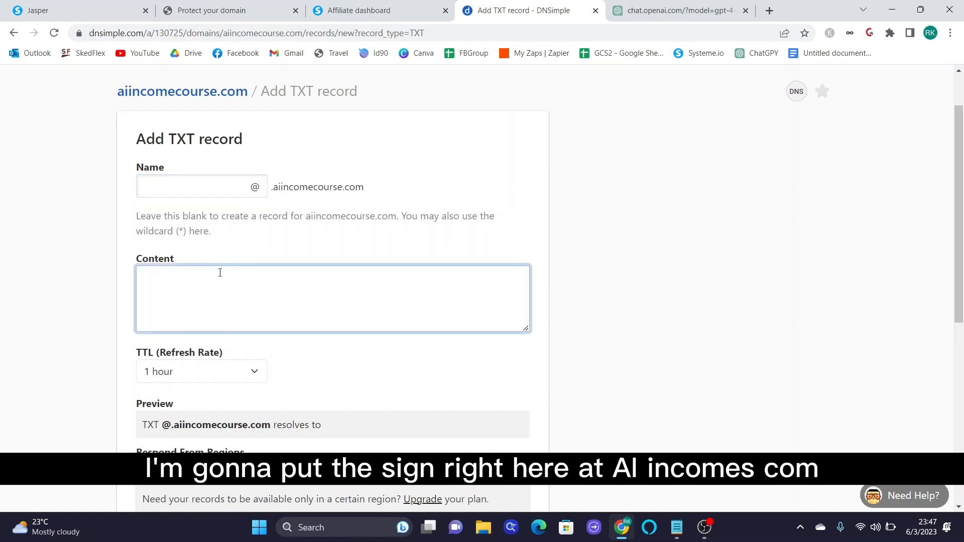
key("ctrl+v")
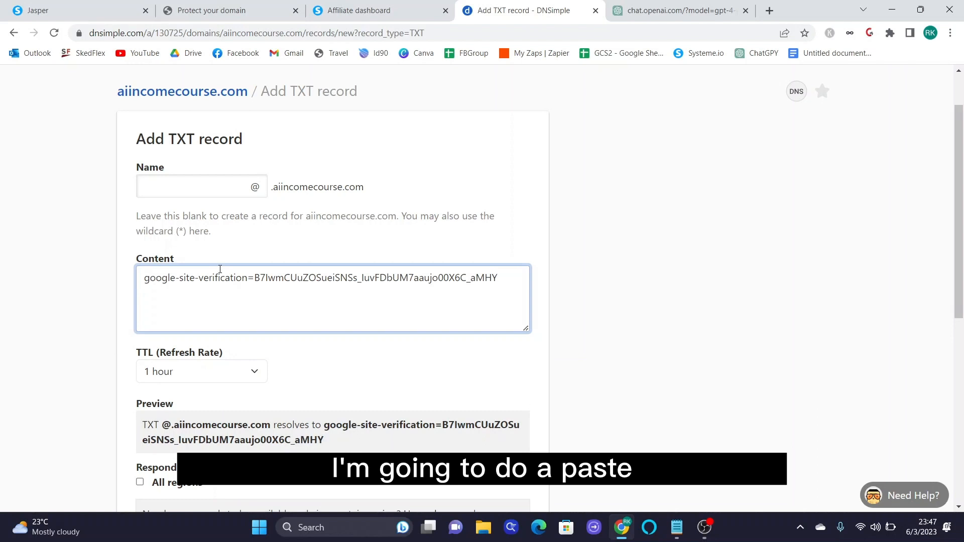
left_click(223, 306)
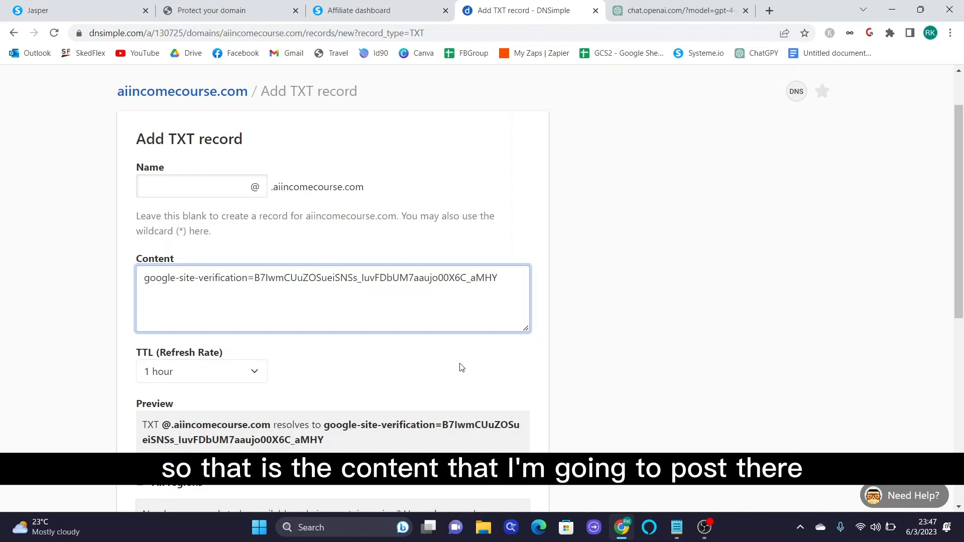
scroll(461, 368, "down", 3)
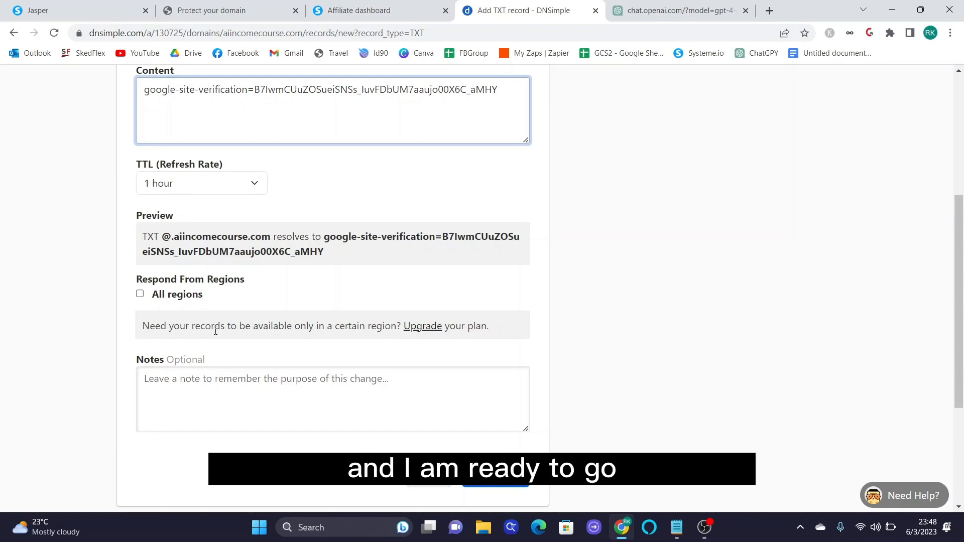
left_click(510, 486)
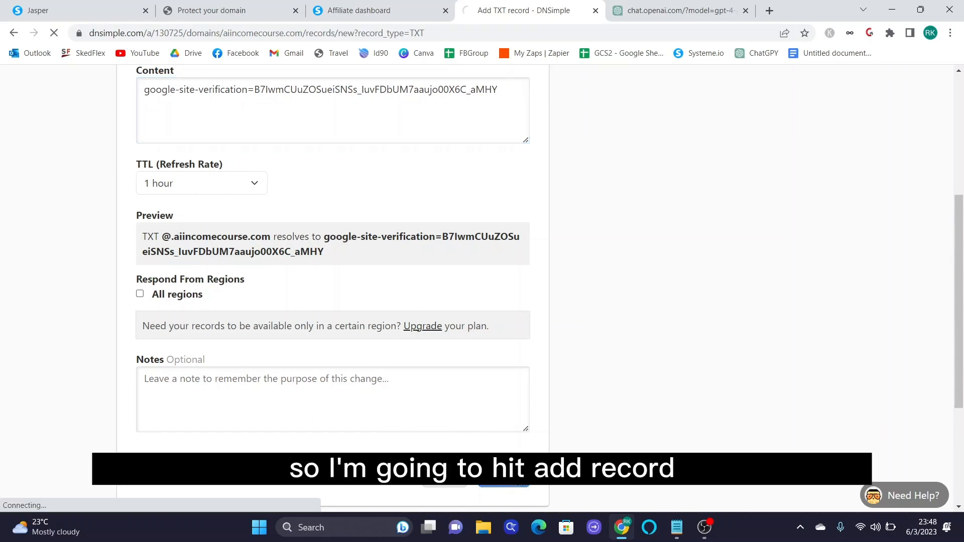
scroll(593, 444, "down", 3)
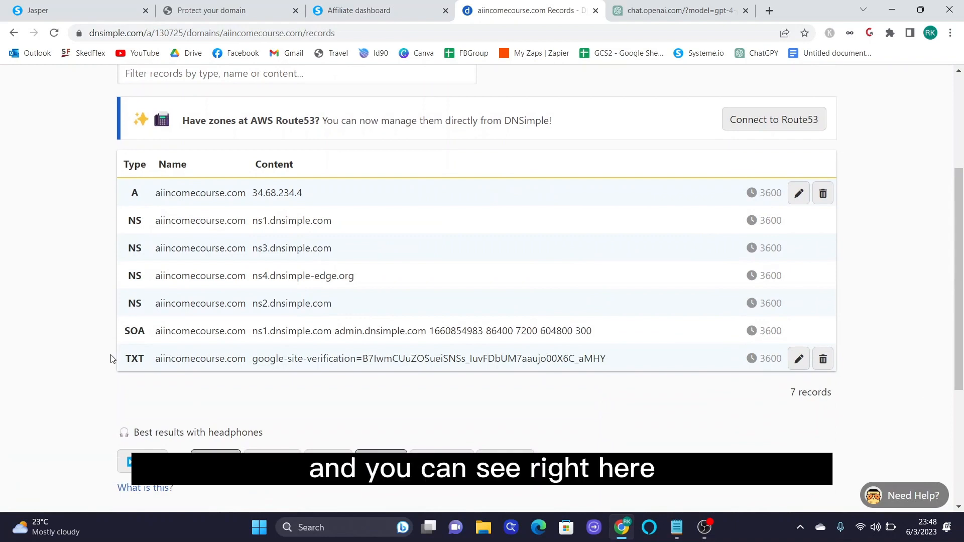
left_click_drag(123, 360, 615, 361)
- Run Protect Domain so aiincomecourse.com shows as Verified in Manage domains
left_click(225, 11)
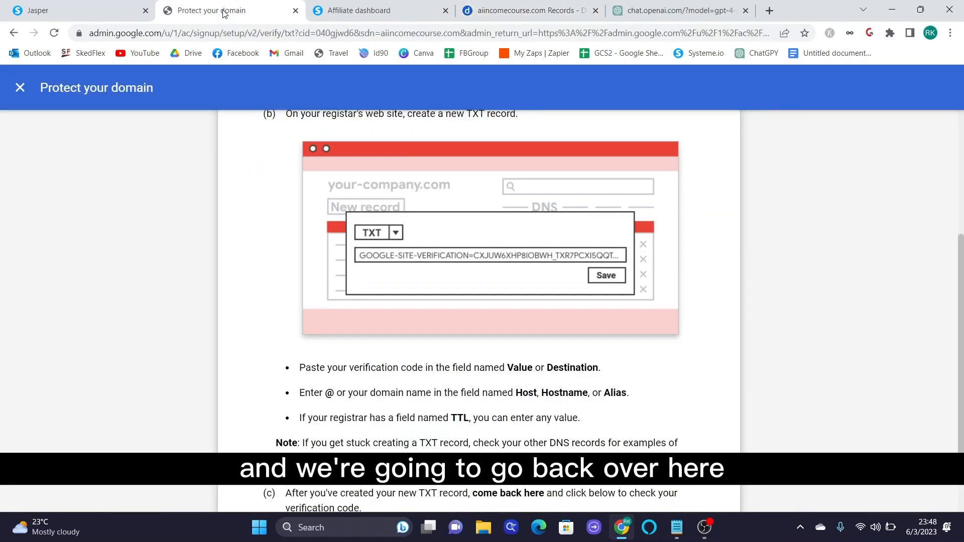
scroll(600, 281, "down", 1)
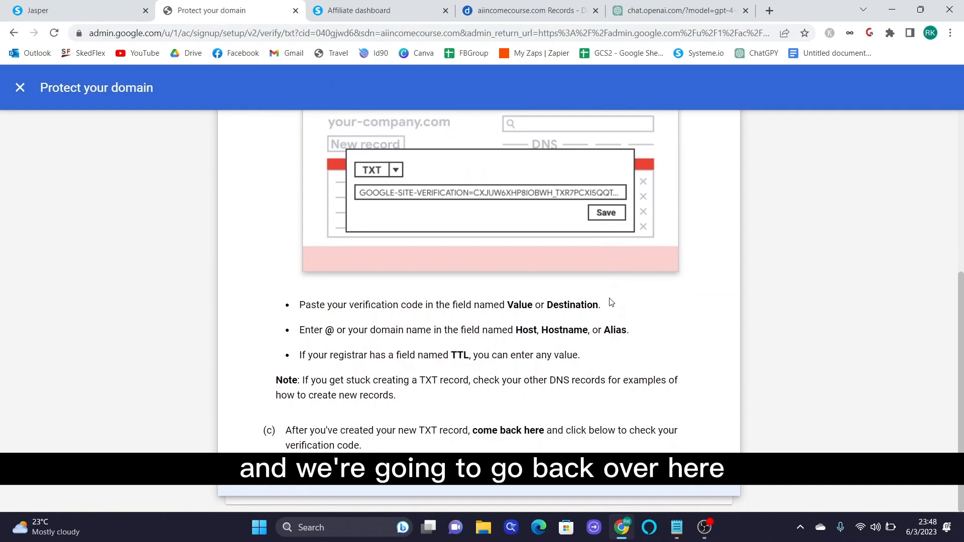
left_click(679, 488)
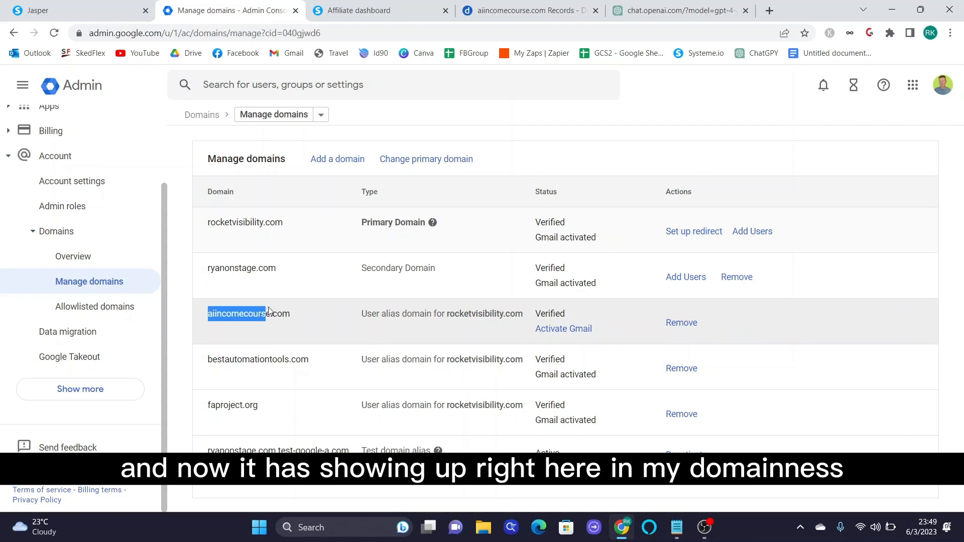
left_click_drag(362, 313, 529, 316)
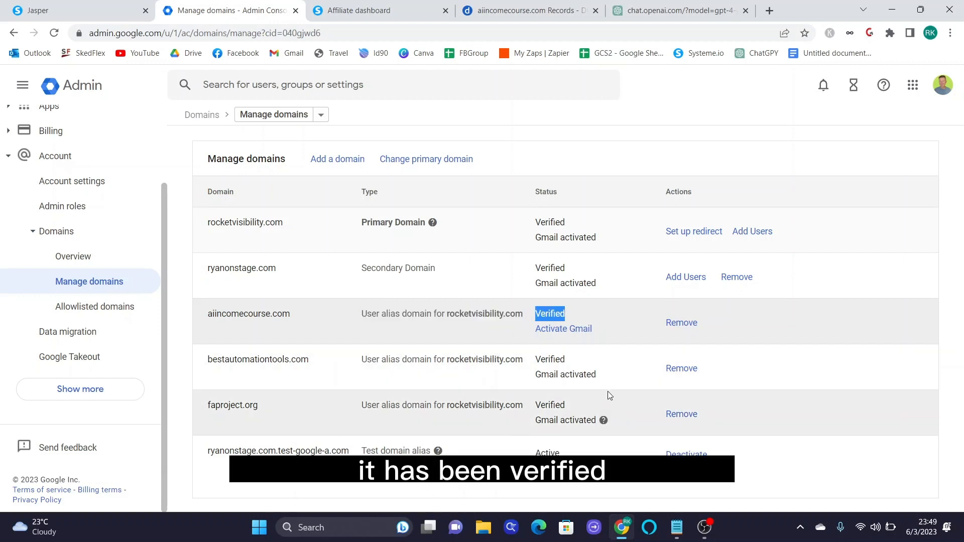
- Begin Gmail activation for aiincomecourse.com using the Set up MX record method
left_click(580, 330)
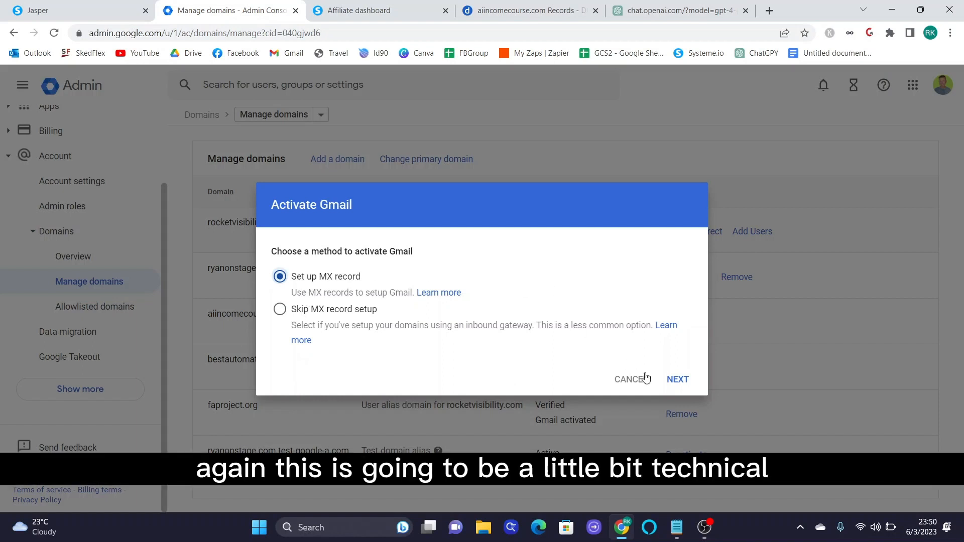
left_click(676, 380)
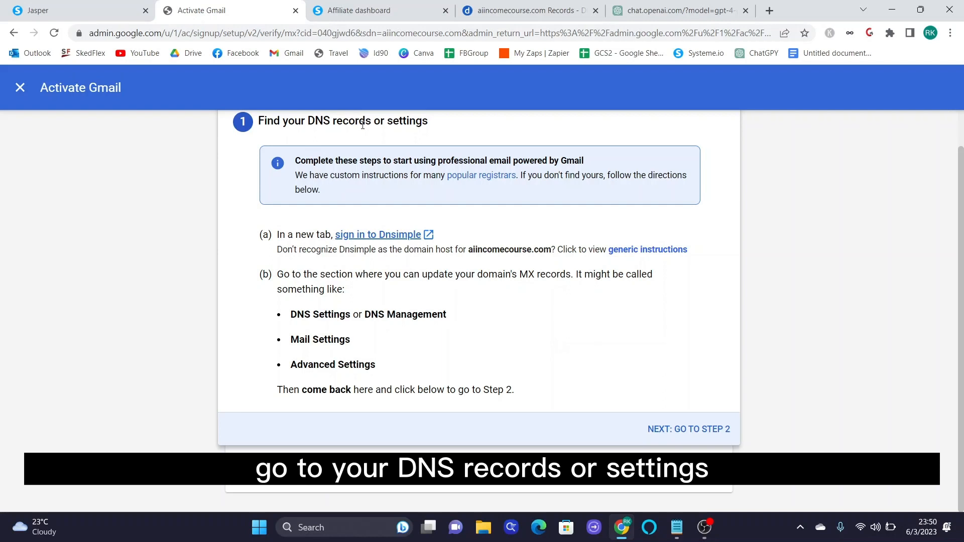
- Glance at the DNS records, then advance Activate Gmail to the MX record step
left_click(525, 10)
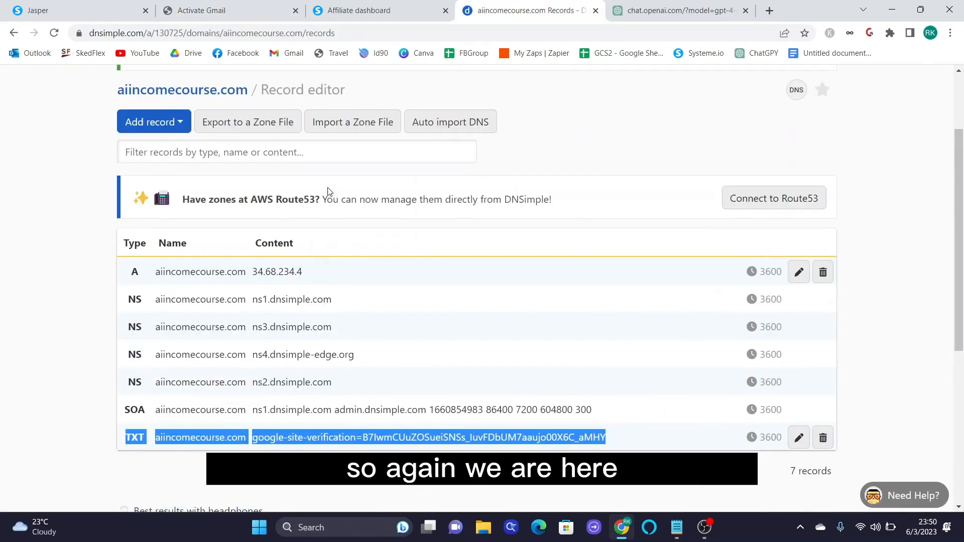
scroll(331, 186, "down", 1)
left_click(242, 19)
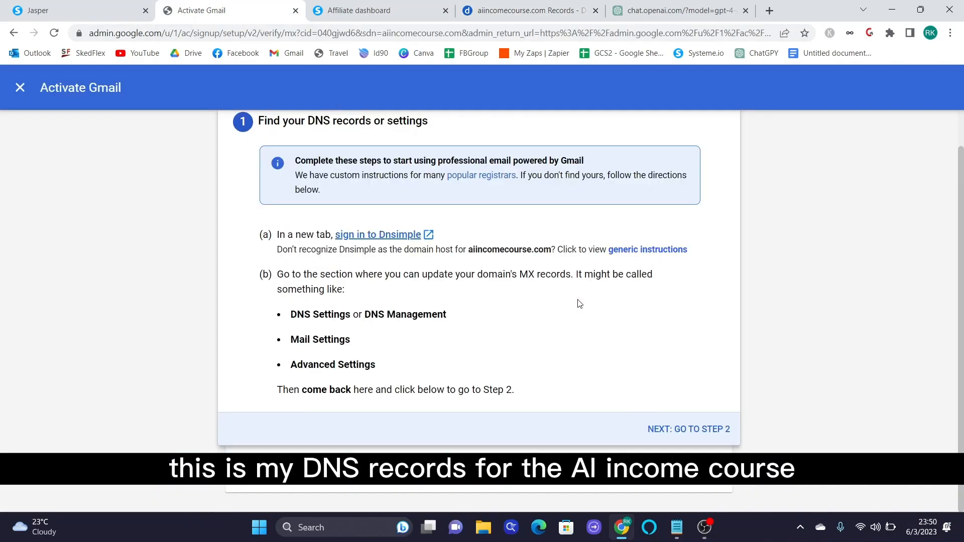
left_click(707, 430)
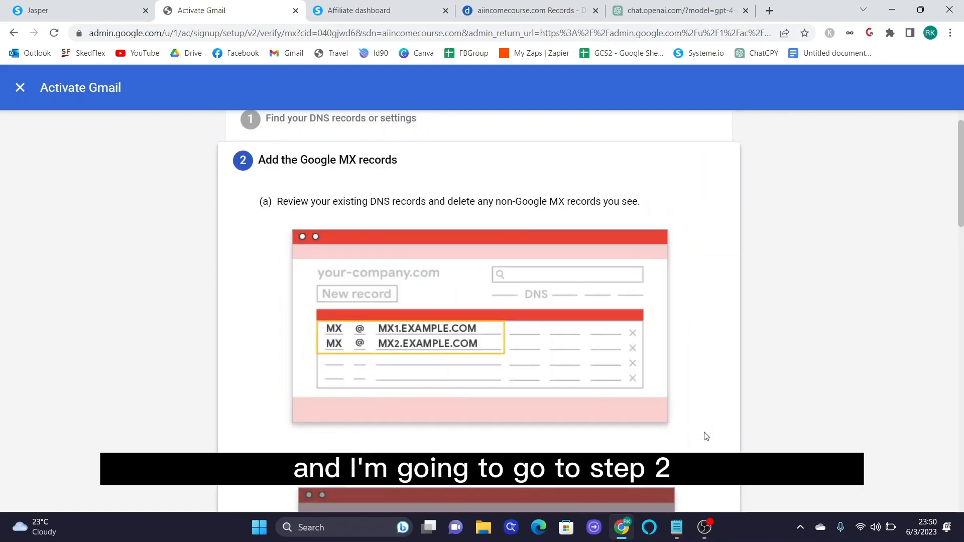
- Read Google's MX record values, including ASPMX.L.GOOGLE.COM, and return to the DNSimple records
scroll(707, 436, "down", 1)
scroll(707, 436, "down", 2)
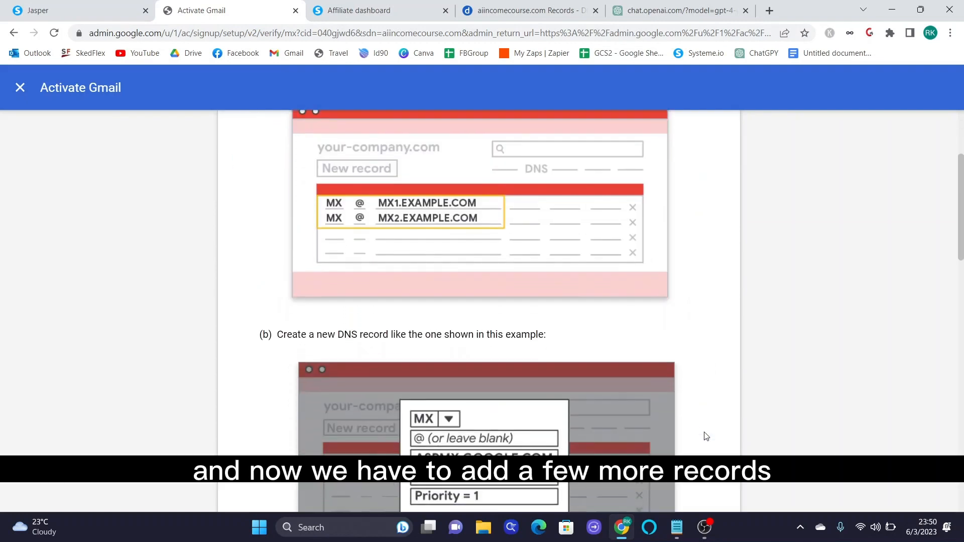
scroll(707, 436, "down", 3)
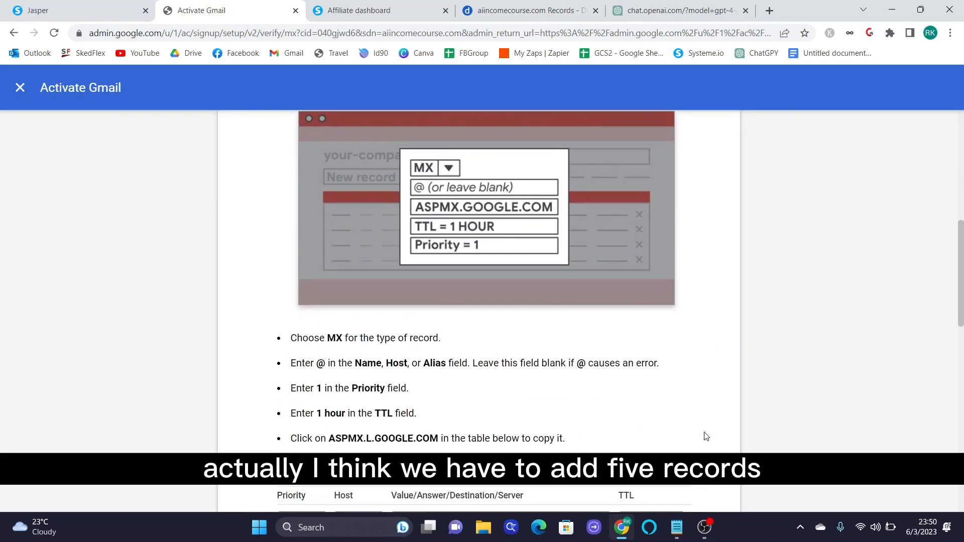
scroll(707, 436, "up", 6)
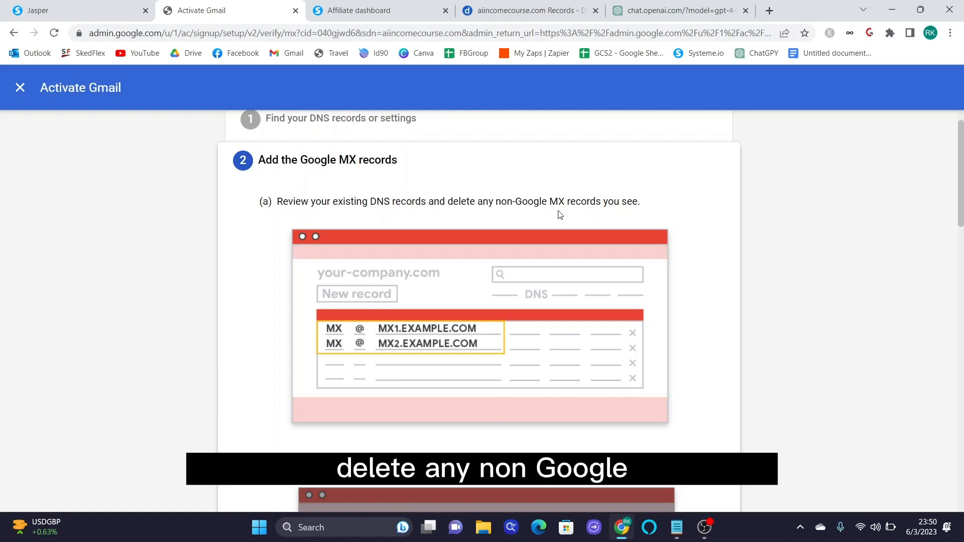
scroll(601, 262, "down", 5)
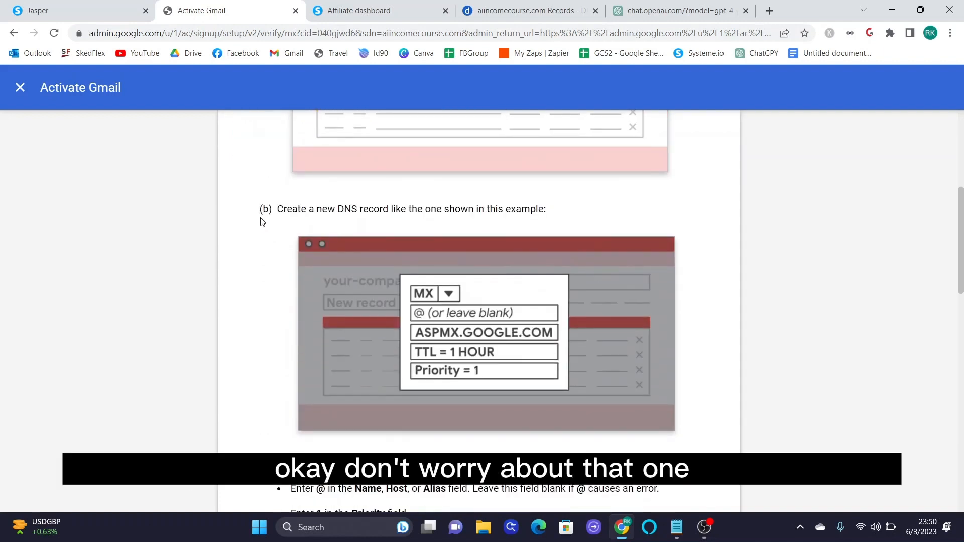
scroll(261, 222, "down", 1)
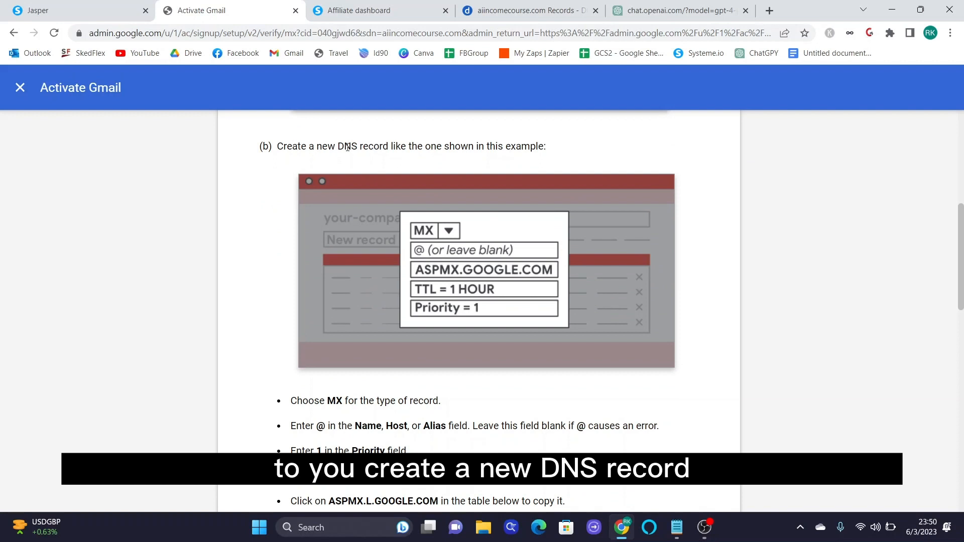
scroll(599, 320, "down", 1)
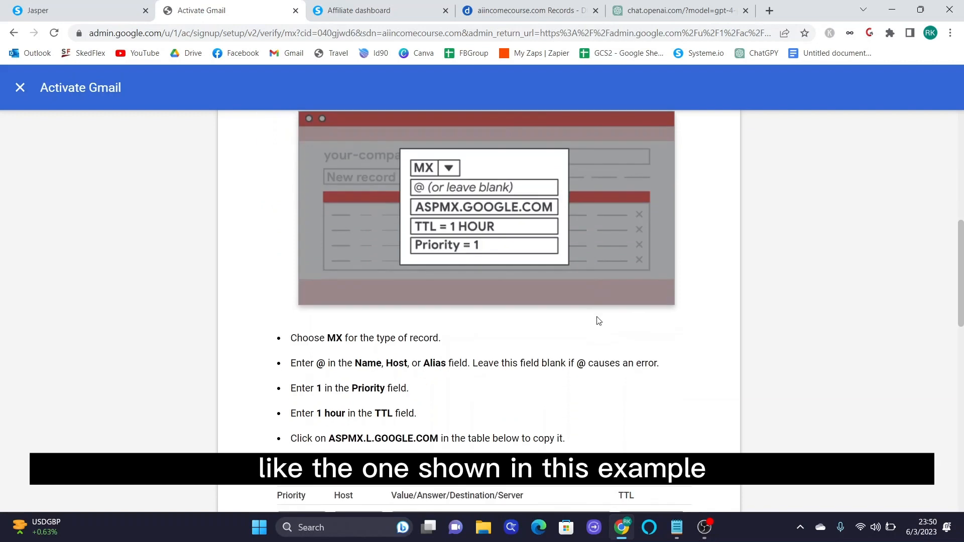
scroll(599, 321, "down", 1)
scroll(296, 214, "down", 1)
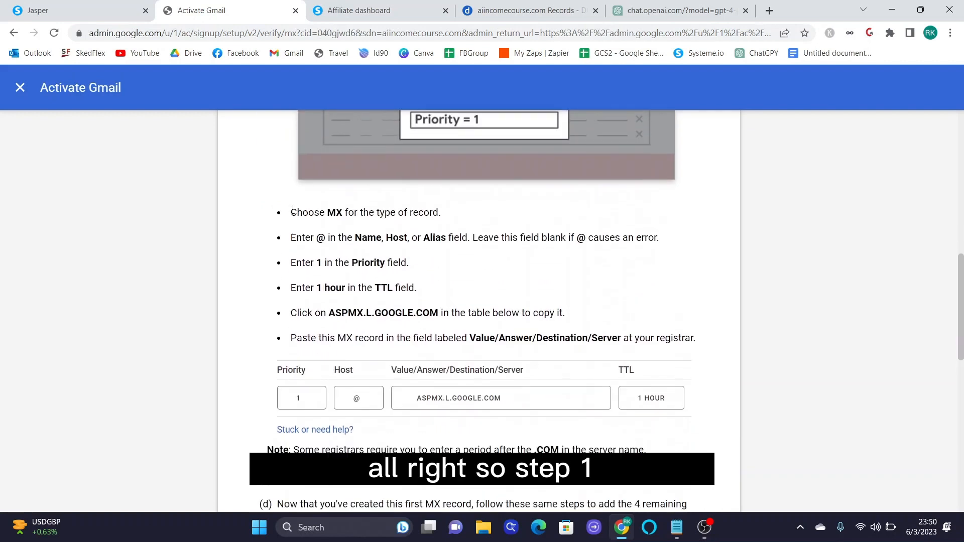
left_click_drag(298, 212, 345, 212)
left_click(533, 10)
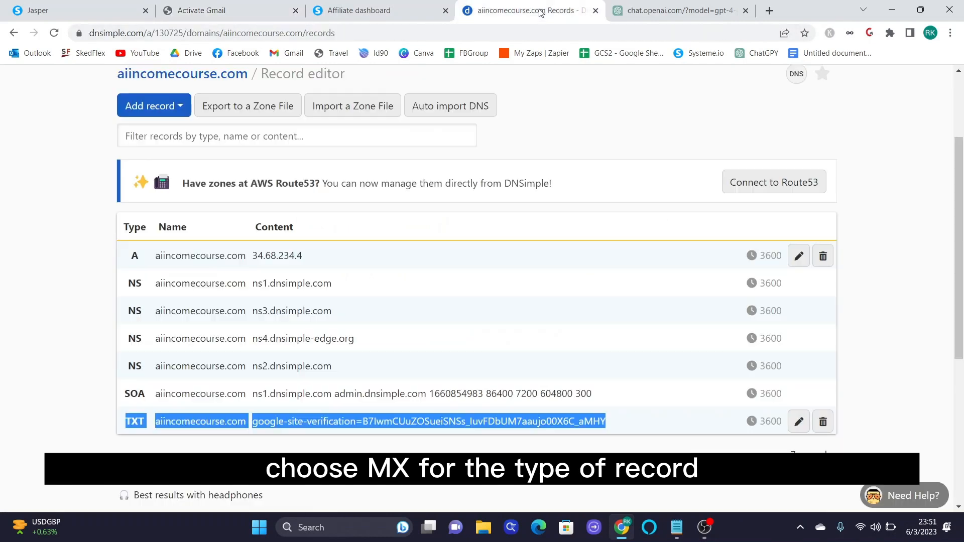
- Start a new DNSimple MX record named @ and clear the default priority of 0
left_click(145, 105)
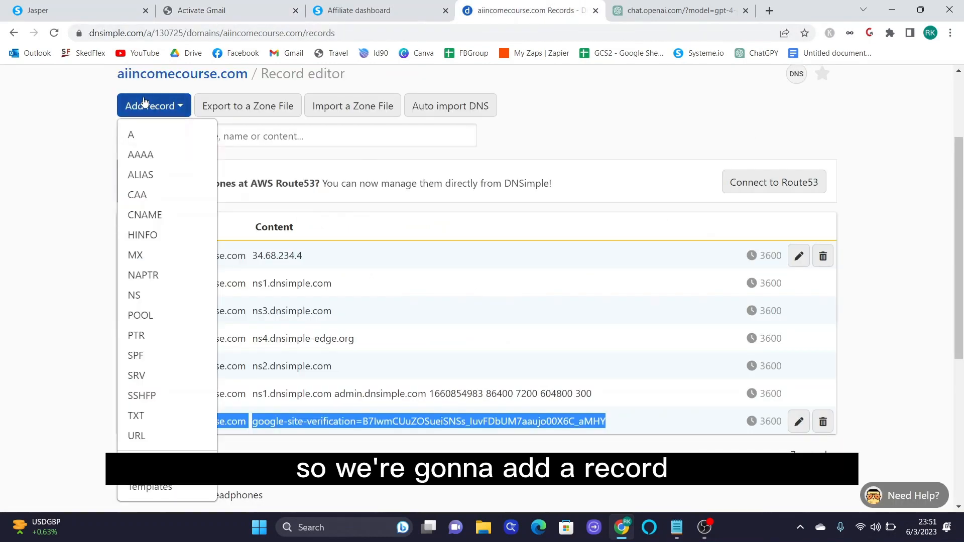
left_click(140, 262)
left_click(211, 10)
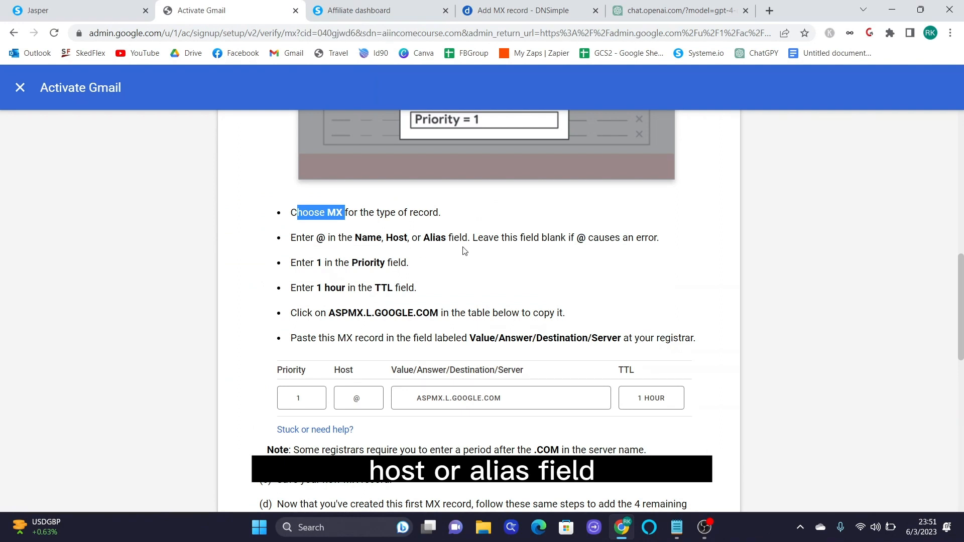
left_click(522, 11)
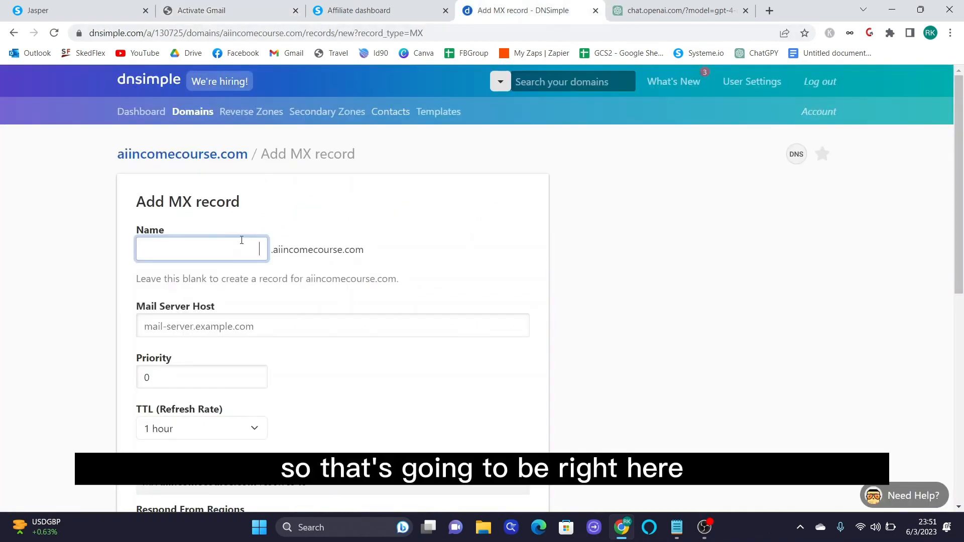
type("@")
left_click(297, 327)
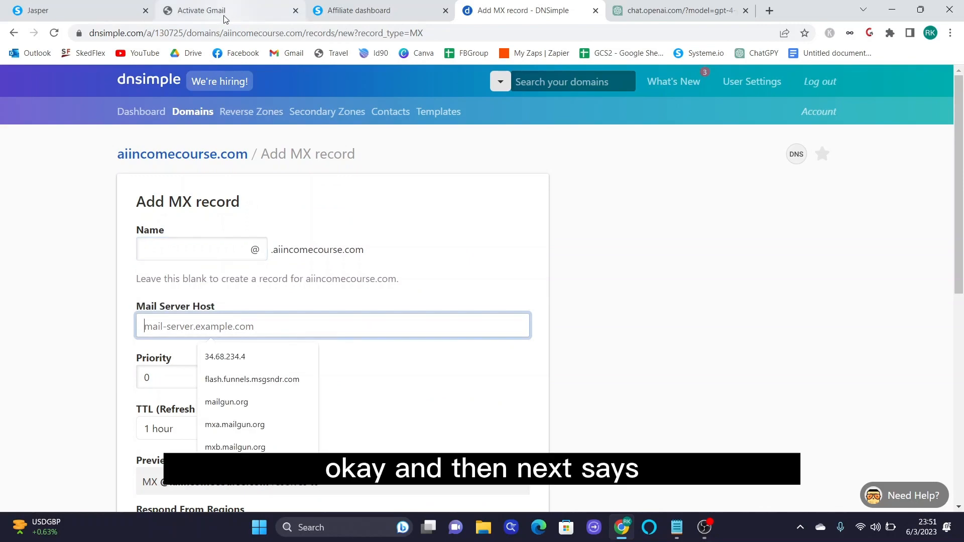
left_click(224, 15)
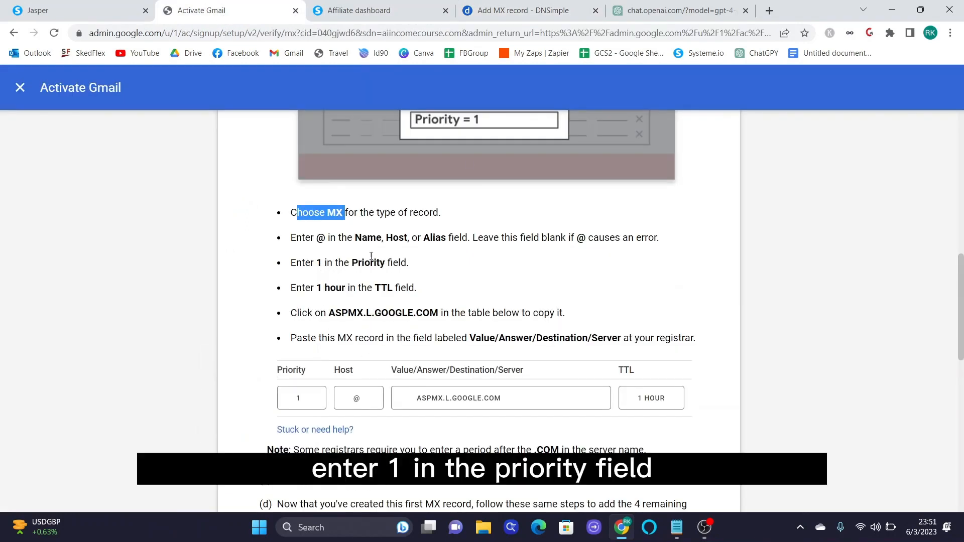
left_click(532, 11)
left_click(217, 374)
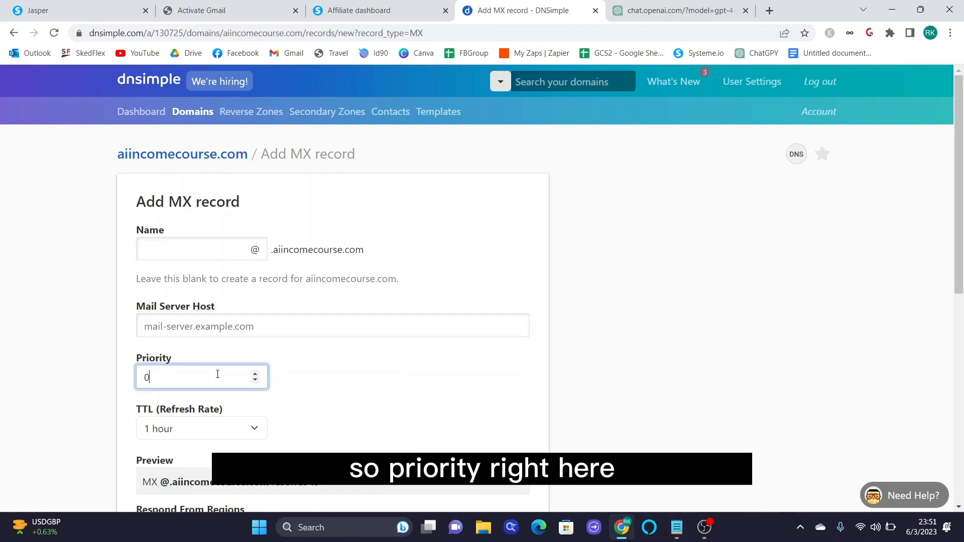
key("BackSpace")
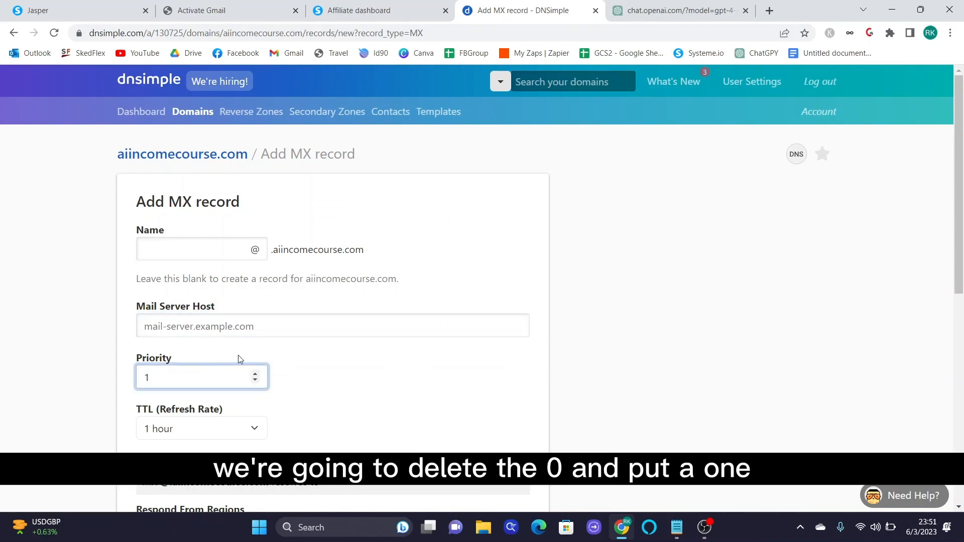
- Copy ASPMX.L.GOOGLE.COM from Google's guide into the mail server host field
left_click(243, 9)
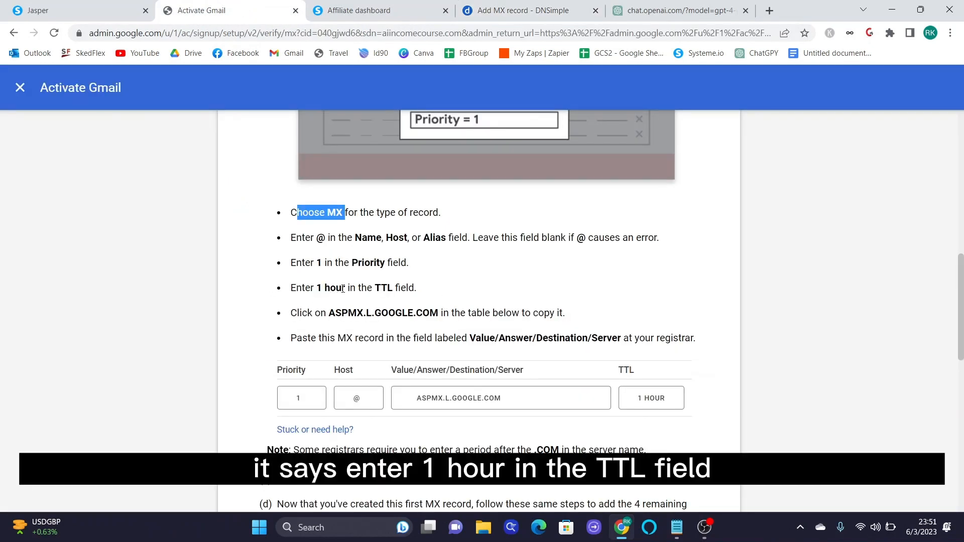
left_click(521, 15)
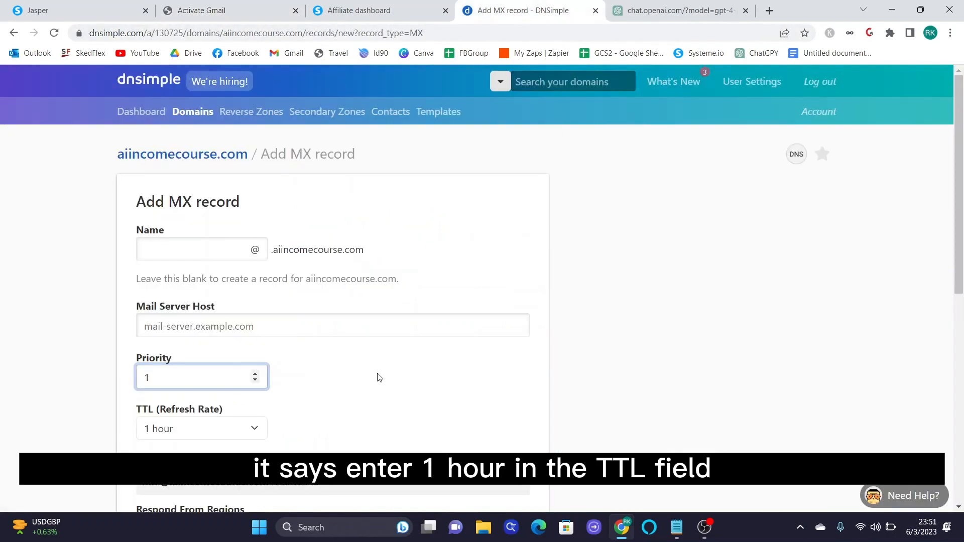
scroll(379, 377, "down", 1)
left_click(236, 7)
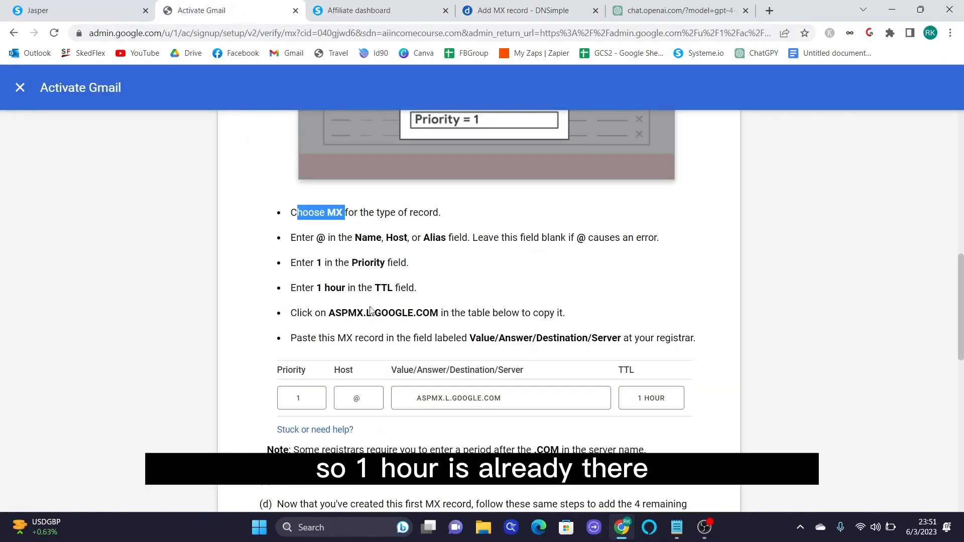
left_click_drag(329, 313, 443, 311)
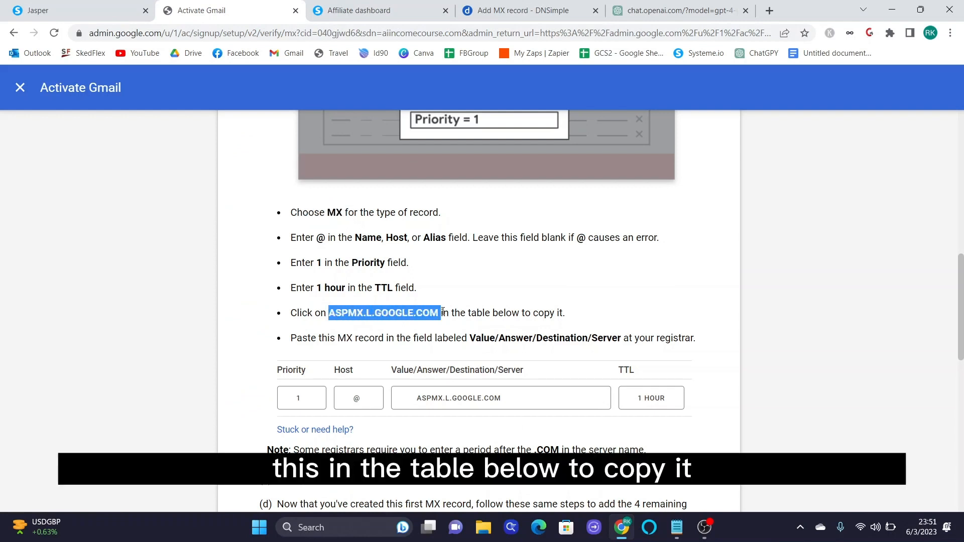
left_click(576, 315)
scroll(575, 321, "down", 1)
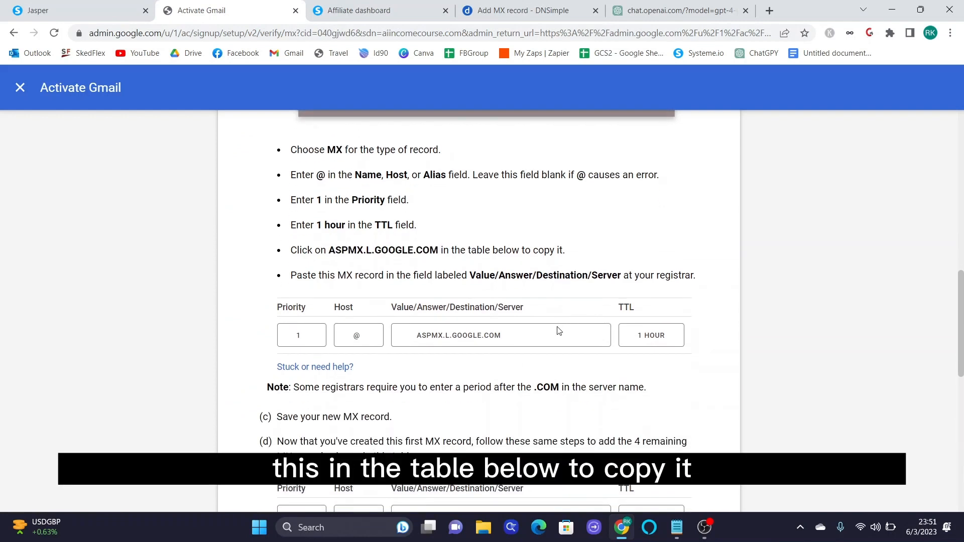
left_click(465, 338)
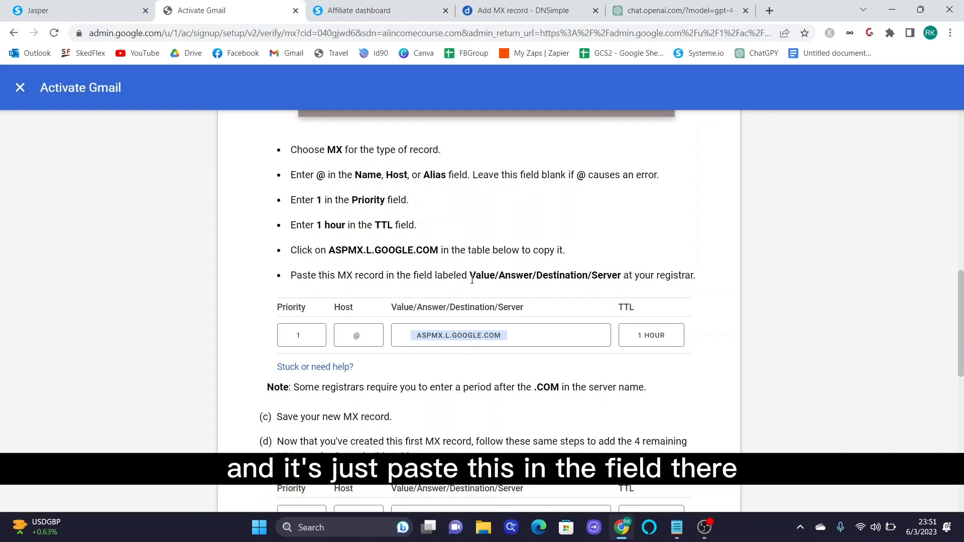
left_click(499, 9)
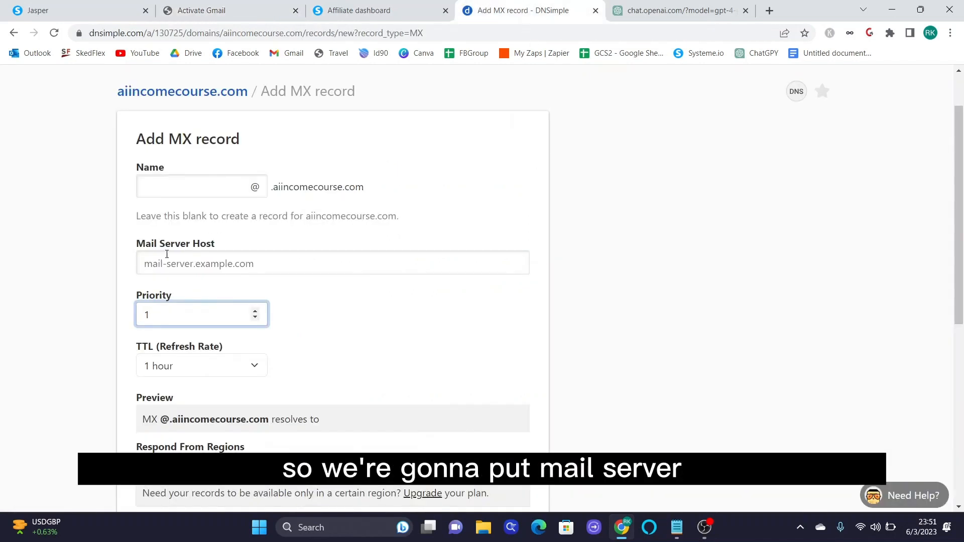
left_click(190, 263)
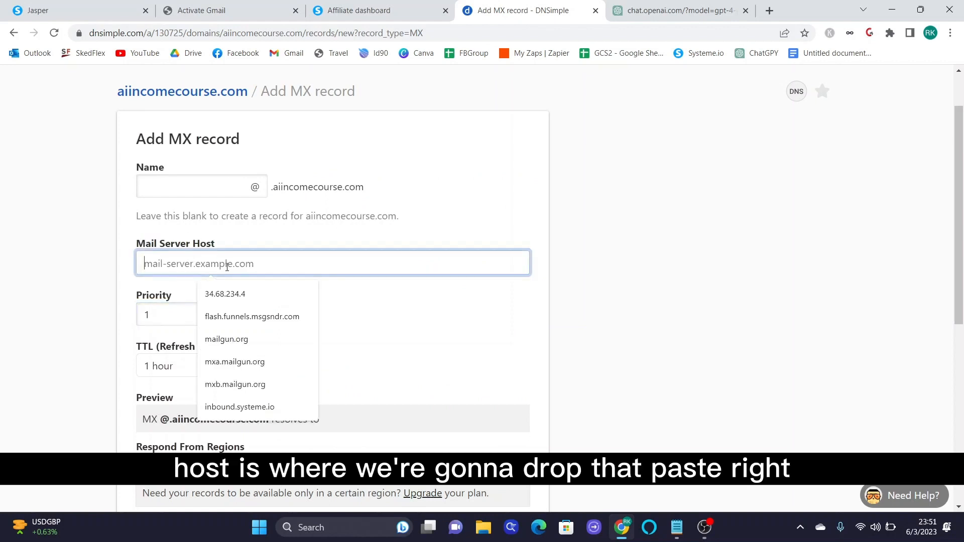
right_click(228, 271)
left_click(264, 369)
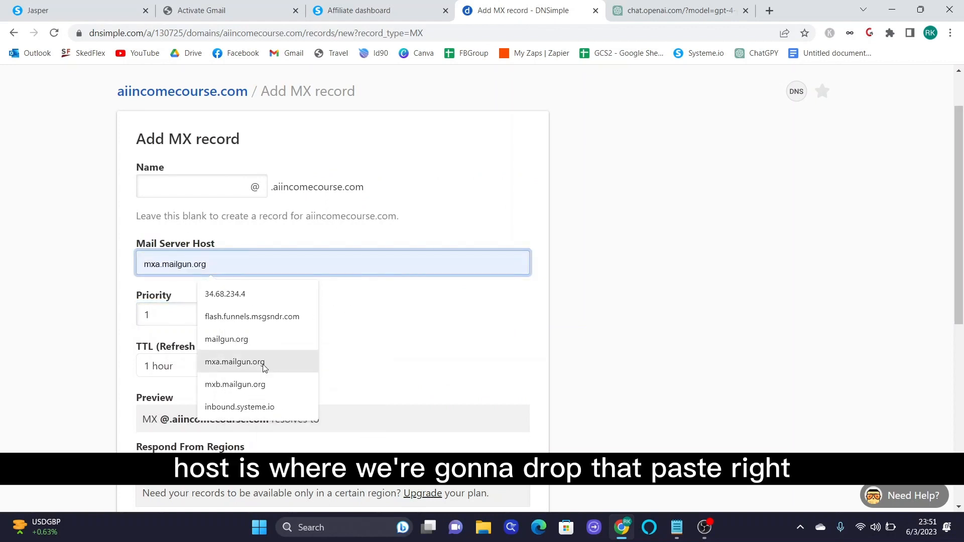
- Re-paste ASPMX.L.GOOGLE.COM as host and create the MX record with priority 1, 1-hour TTL
triple_click(234, 263)
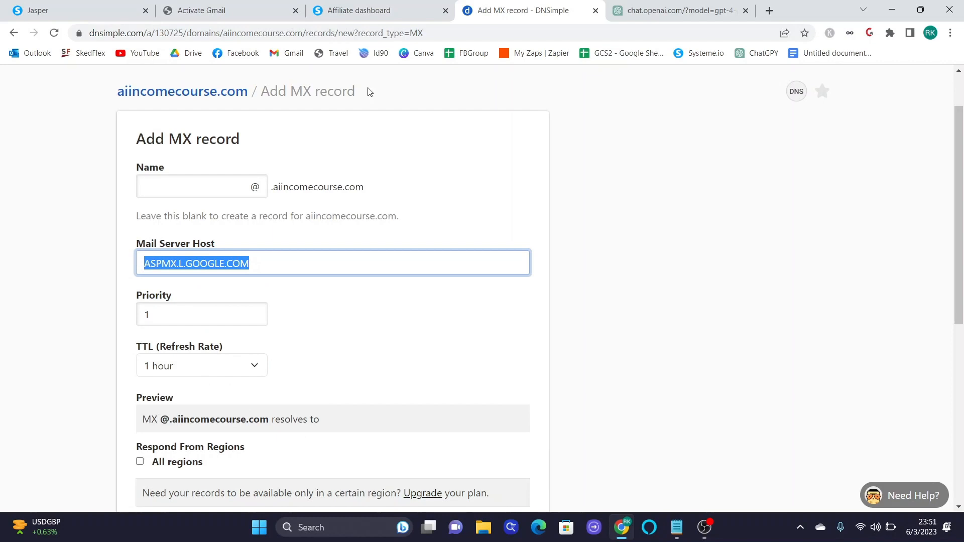
key("BackSpace")
left_click(275, 6)
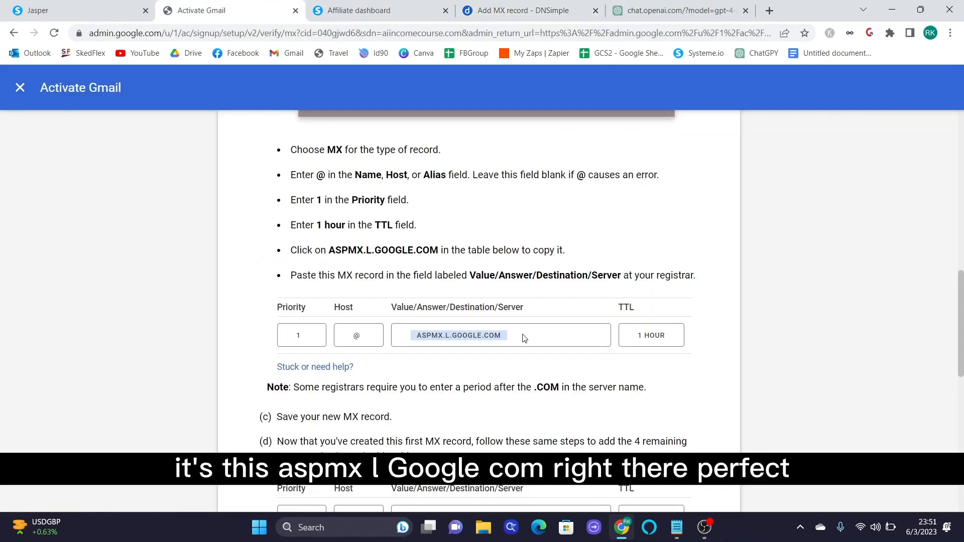
left_click(466, 342)
left_click(522, 10)
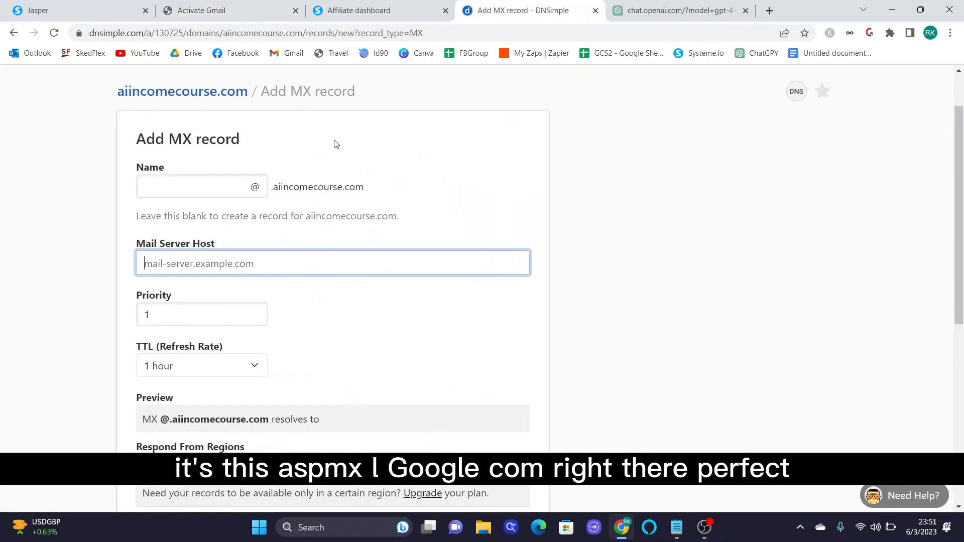
key("ctrl+v")
left_click(424, 339)
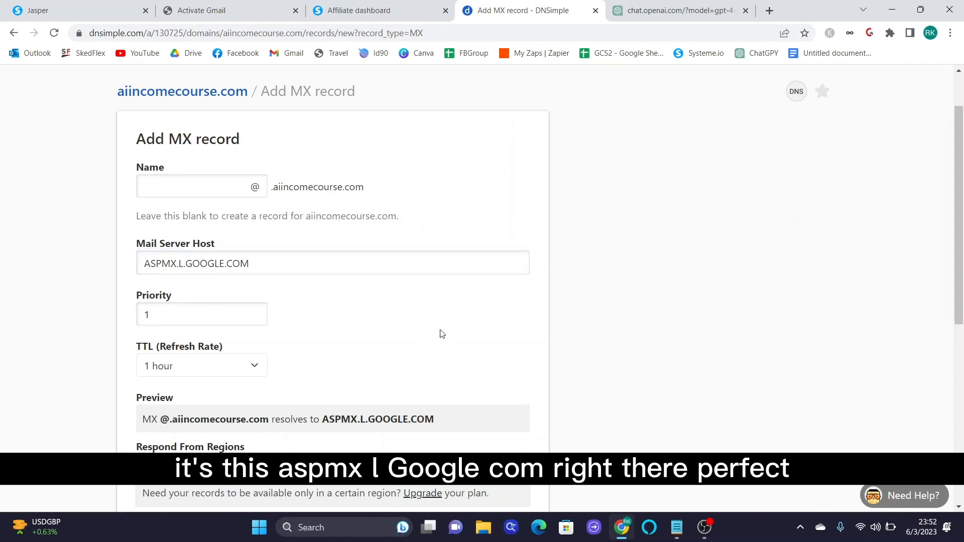
scroll(442, 333, "down", 3)
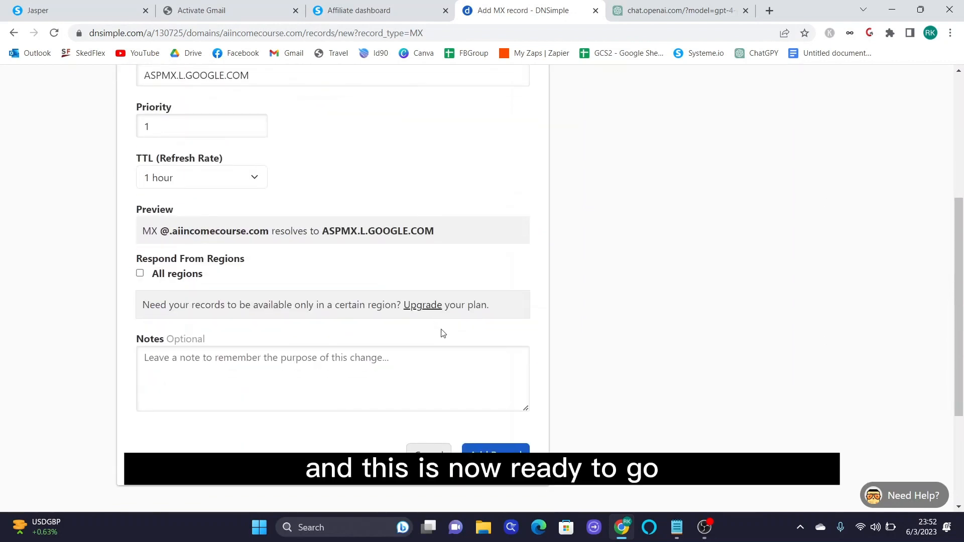
left_click(495, 449)
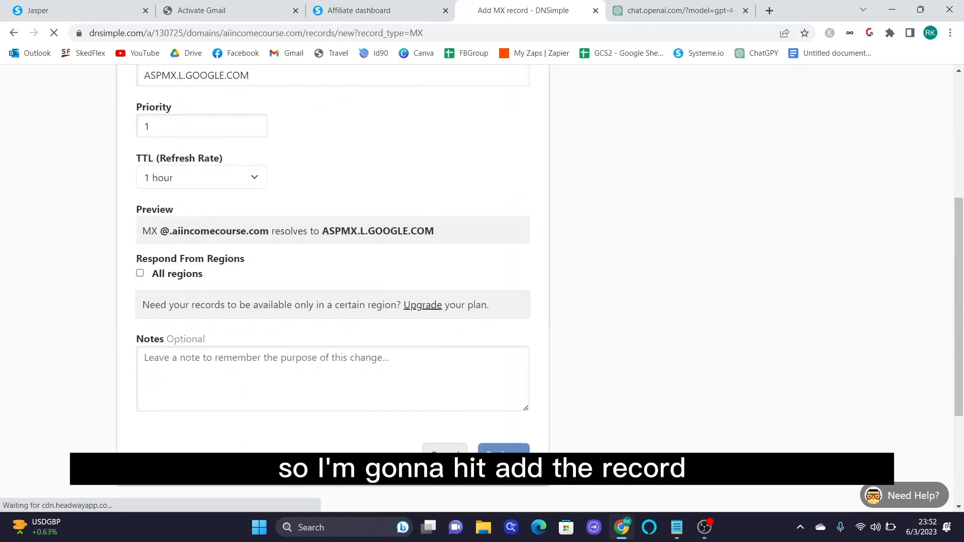
- Review Google's instructions to save the MX record and add the remaining ones
left_click(231, 10)
scroll(680, 367, "down", 3)
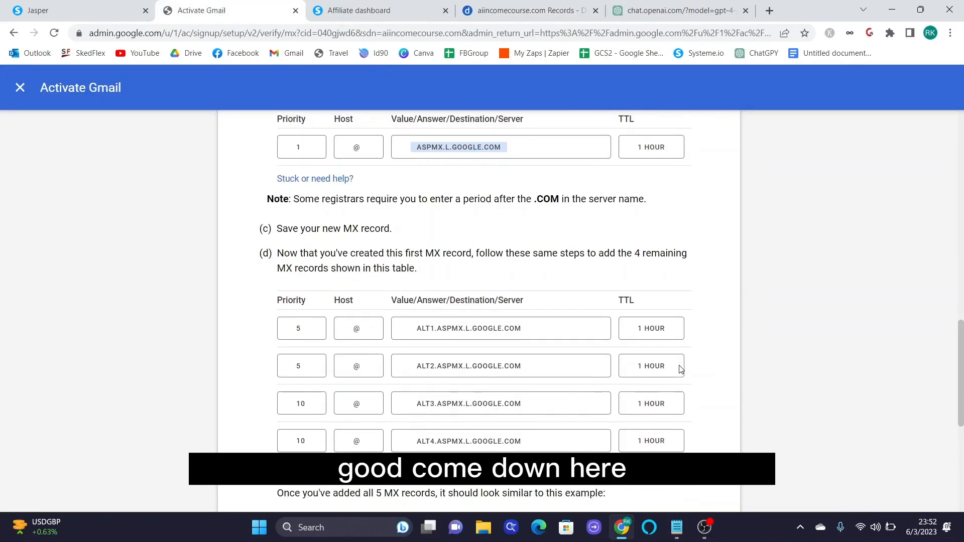
scroll(653, 352, "down", 1)
left_click_drag(277, 166, 390, 166)
left_click(383, 191)
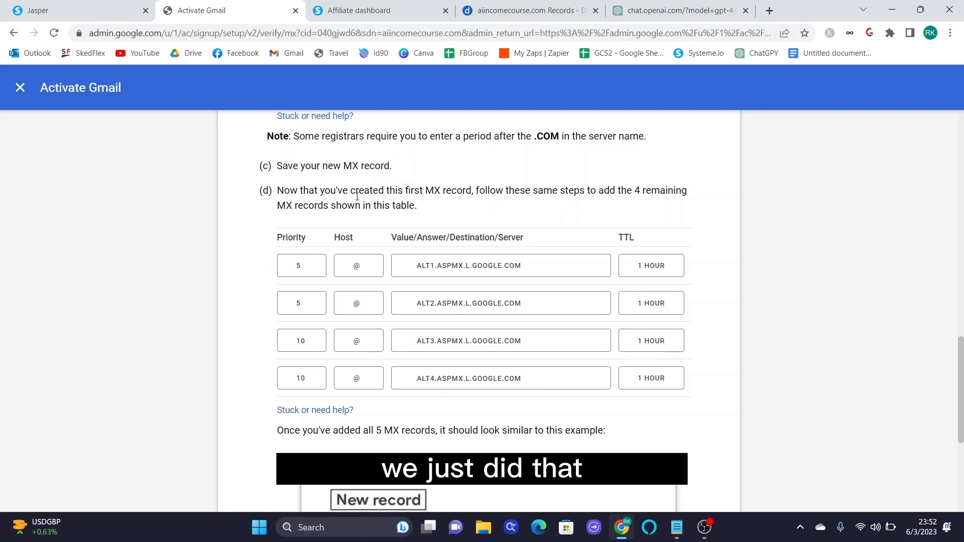
left_click_drag(279, 190, 457, 192)
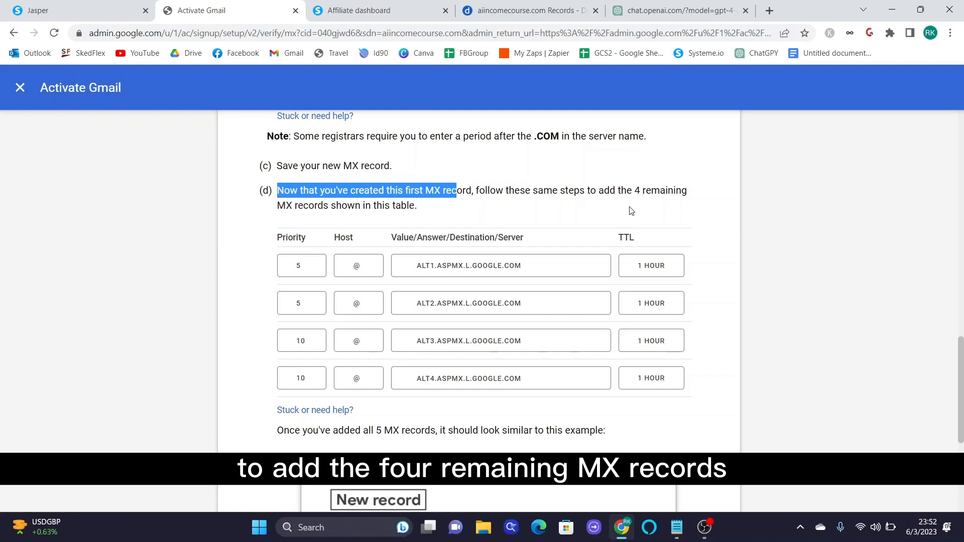
- Review the ALT1–ALT4 MX server values and their priorities in Google's table
scroll(685, 198, "down", 1)
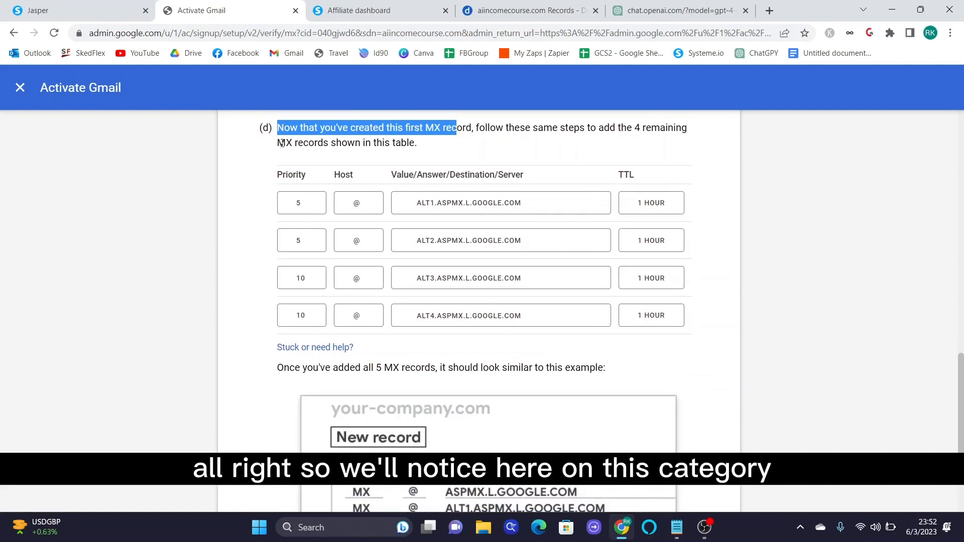
left_click_drag(302, 175, 299, 282)
left_click(354, 248)
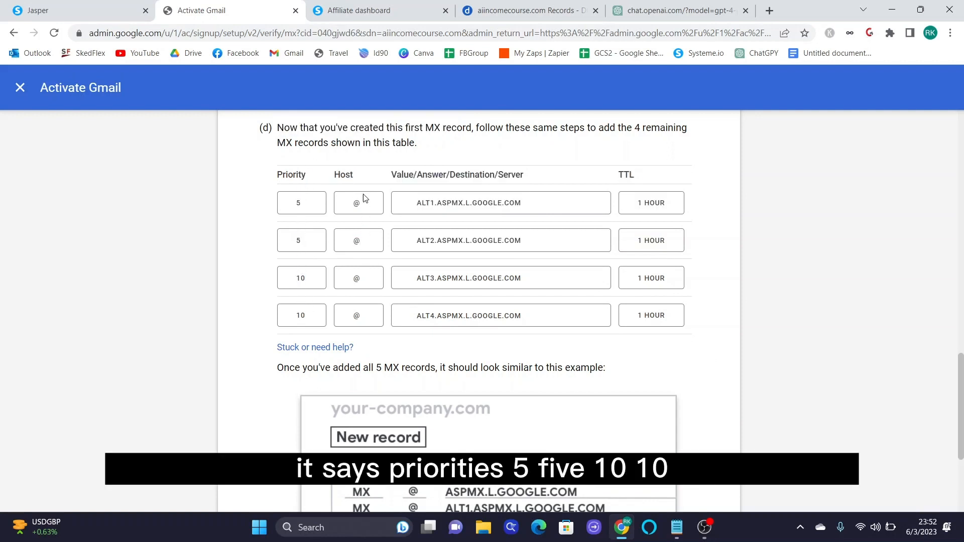
double_click(426, 203)
double_click(431, 240)
double_click(435, 277)
left_click(433, 217)
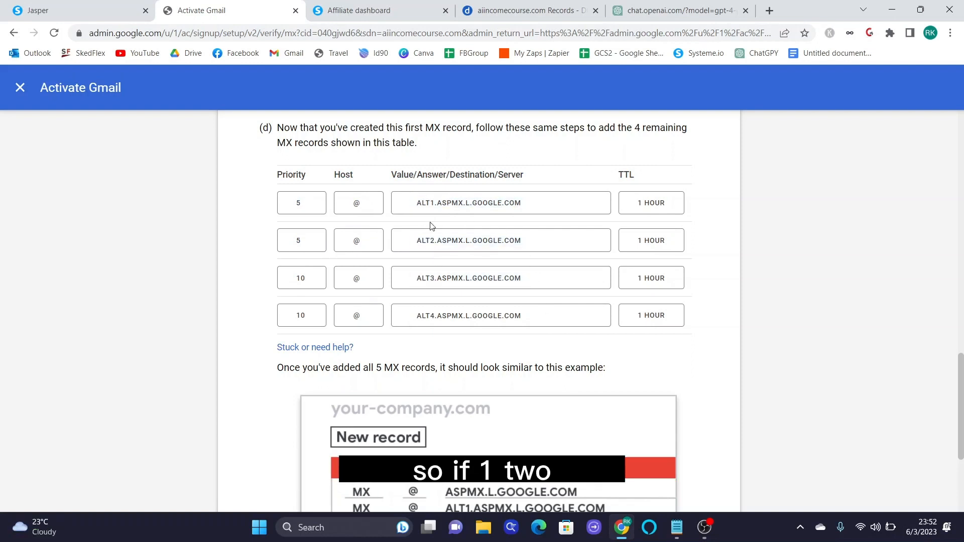
double_click(440, 314)
left_click(599, 351)
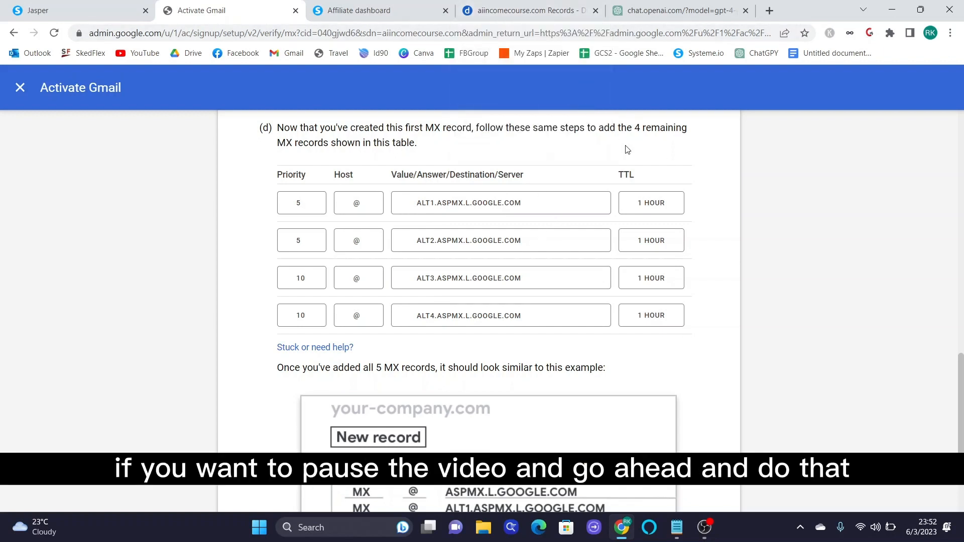
scroll(628, 157, "down", 3)
scroll(627, 157, "up", 3)
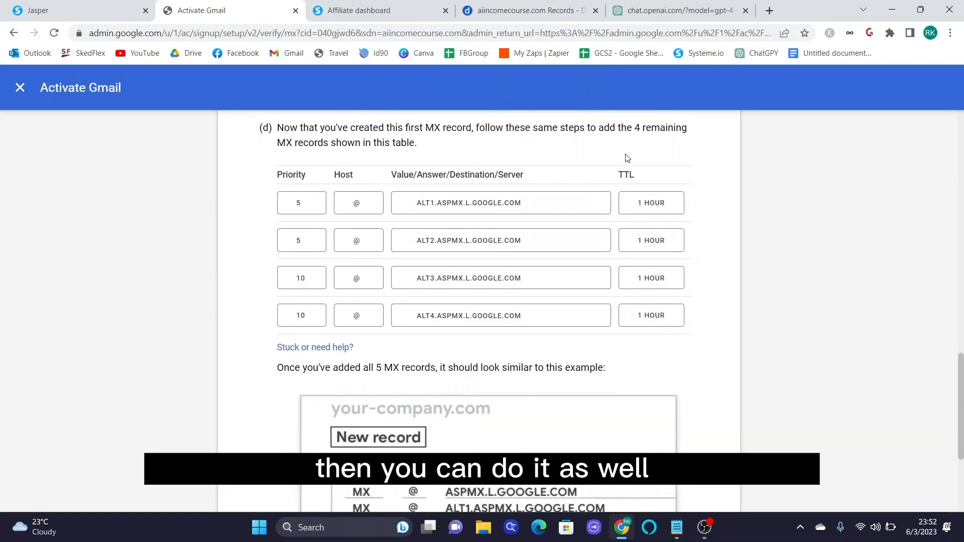
left_click(545, 6)
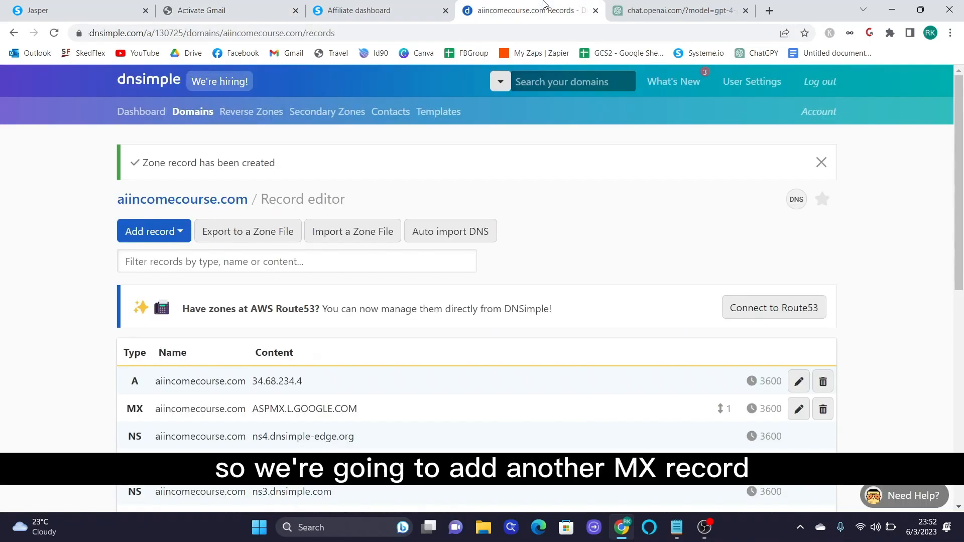
- Add MX records ALT1 and ALT2.ASPMX.L.GOOGLE.COM with name @ at priority 5
left_click(170, 232)
scroll(154, 397, "down", 2)
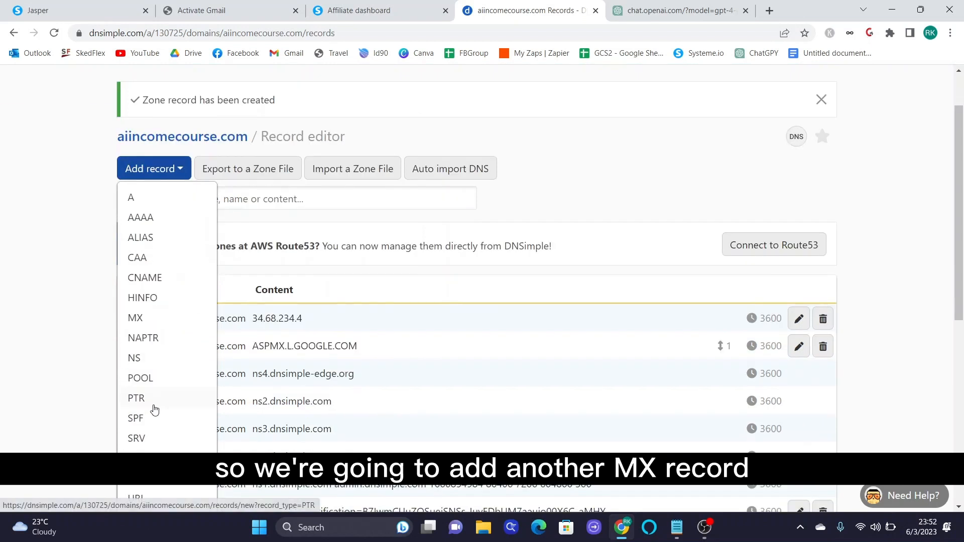
scroll(153, 407, "down", 1)
left_click(143, 256)
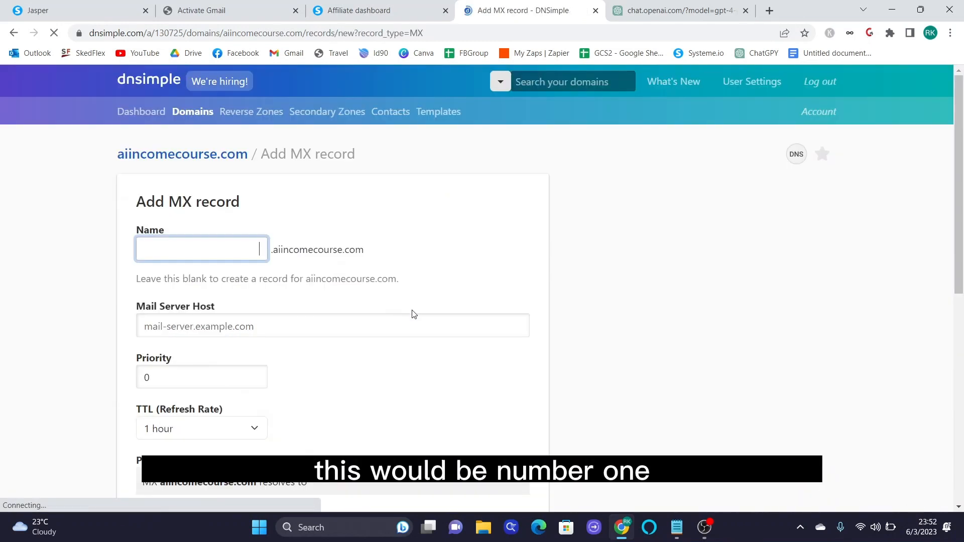
type("@")
left_click(213, 387)
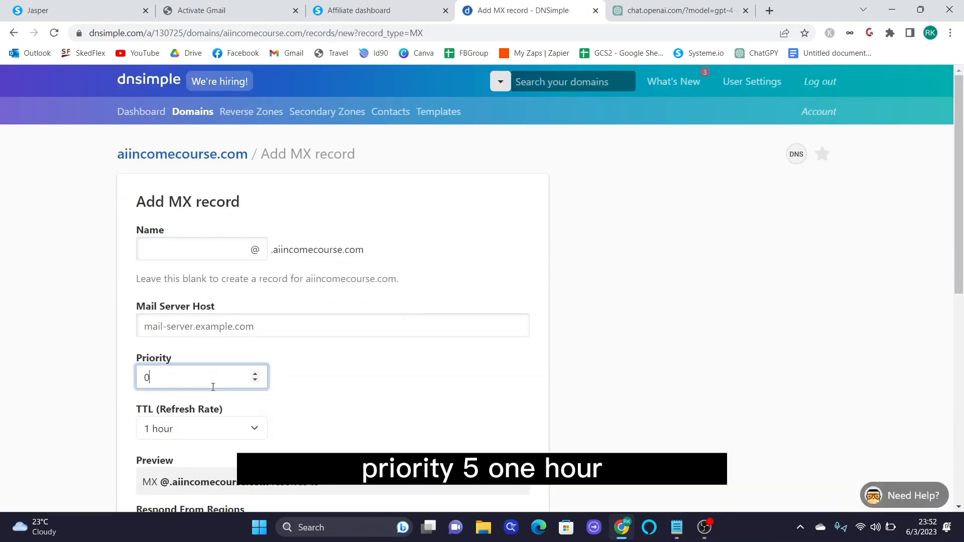
left_click(238, 332)
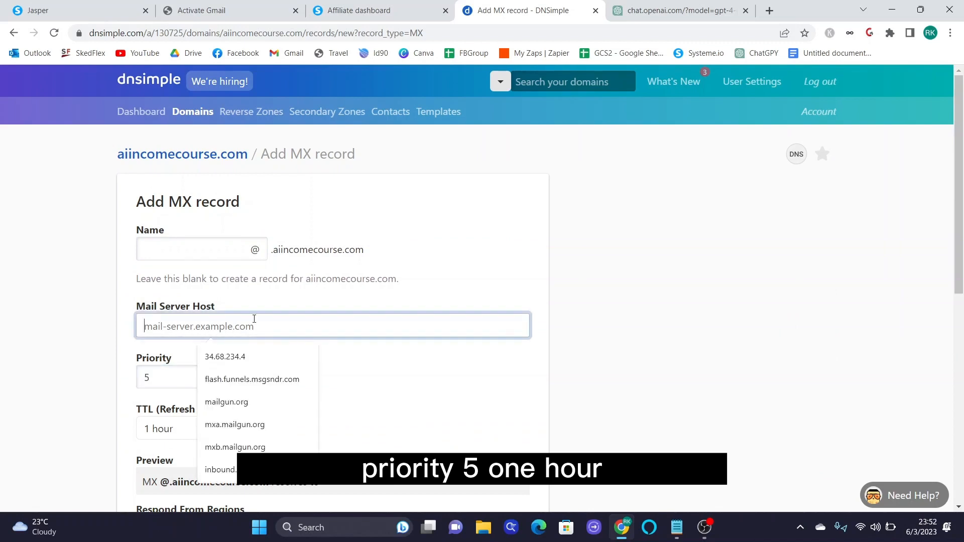
left_click(218, 8)
left_click(476, 211)
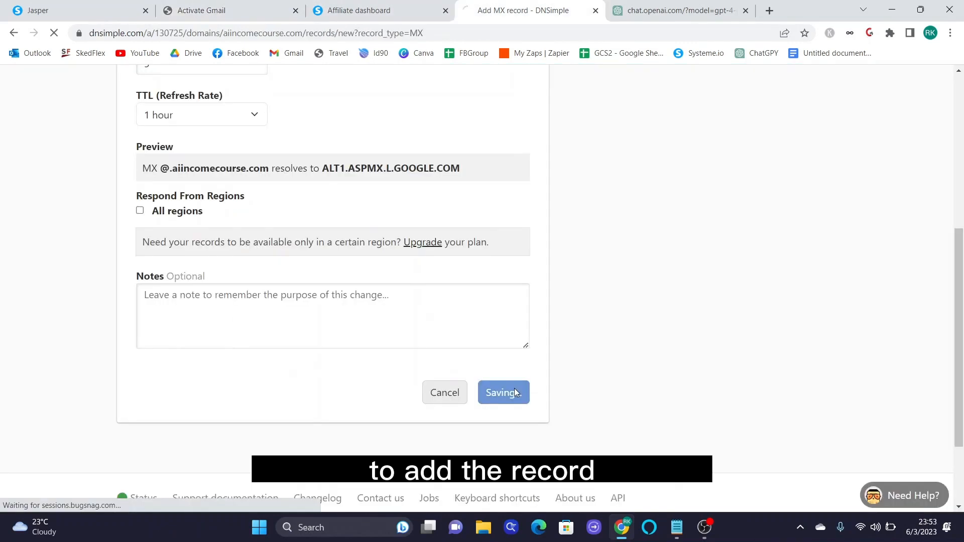
left_click(514, 388)
scroll(514, 392, "down", 1)
left_click(153, 182)
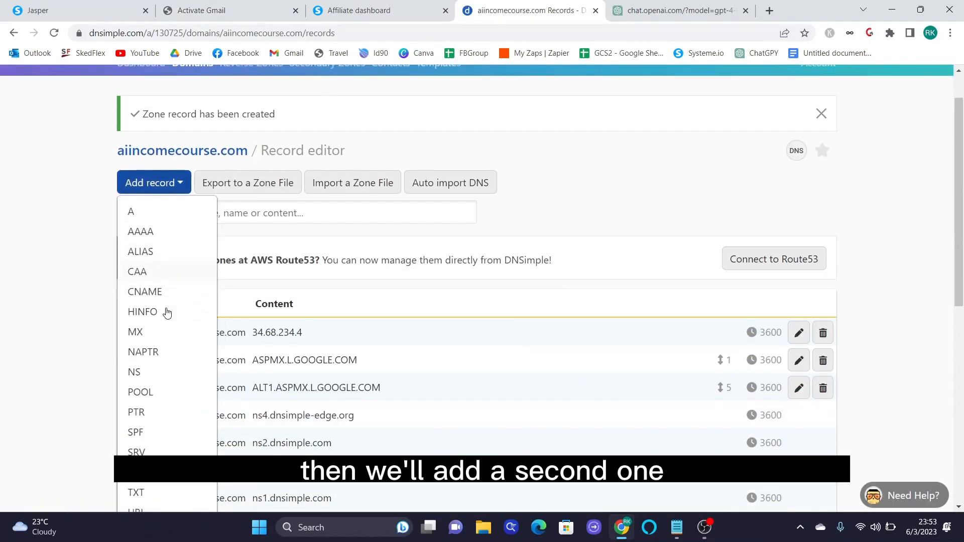
scroll(148, 338, "down", 1)
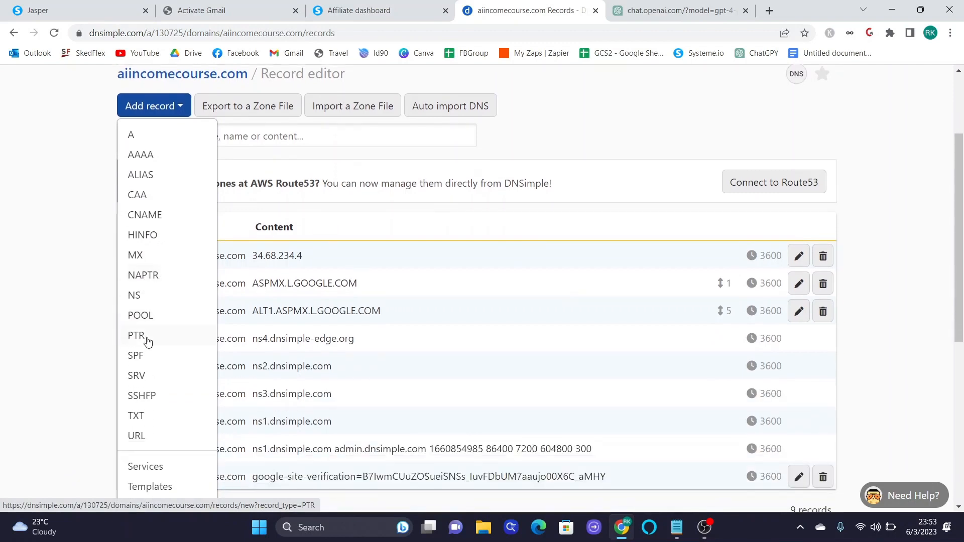
left_click(138, 254)
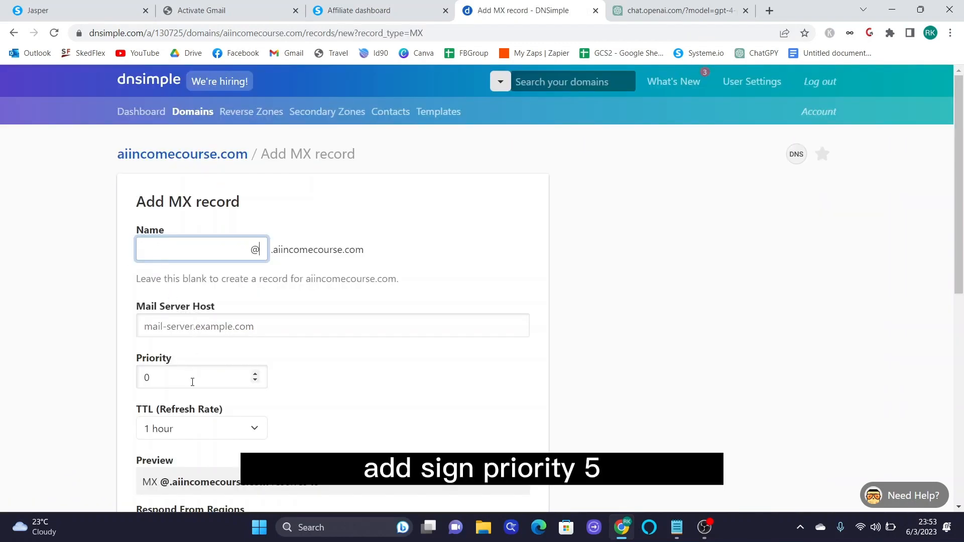
left_click(192, 382)
key("BackSpace")
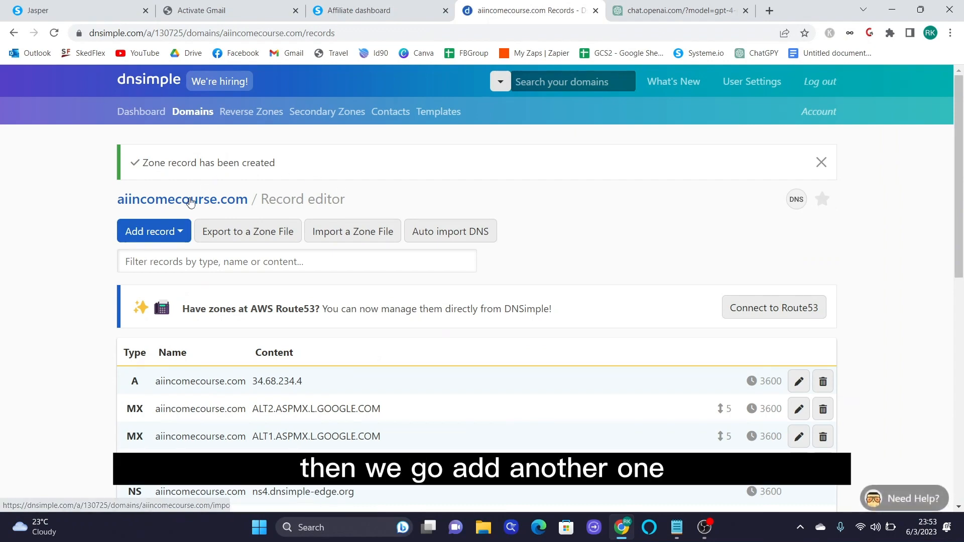
scroll(482, 302, "down", 1)
left_click(154, 169)
- Add MX records ALT3 and ALT4.ASPMX.L.GOOGLE.COM at priority 10, then return to Gmail activation
left_click(147, 322)
left_click(261, 10)
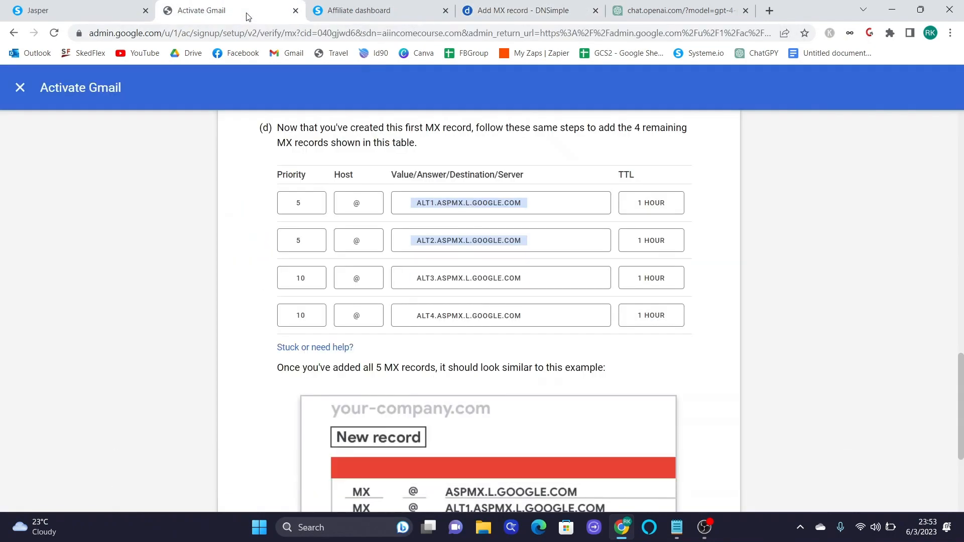
left_click(509, 4)
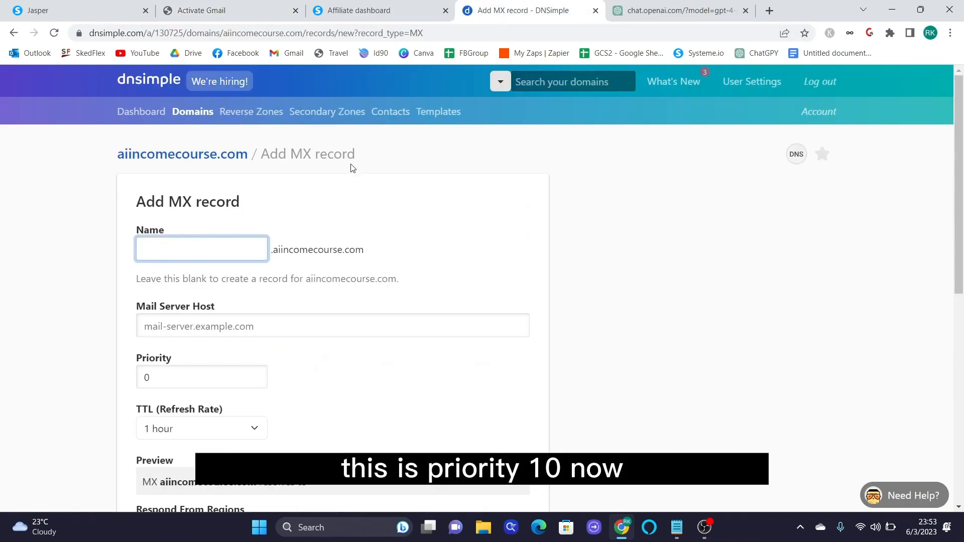
type("@")
left_click(241, 326)
key("ctrl+v")
left_click(173, 375)
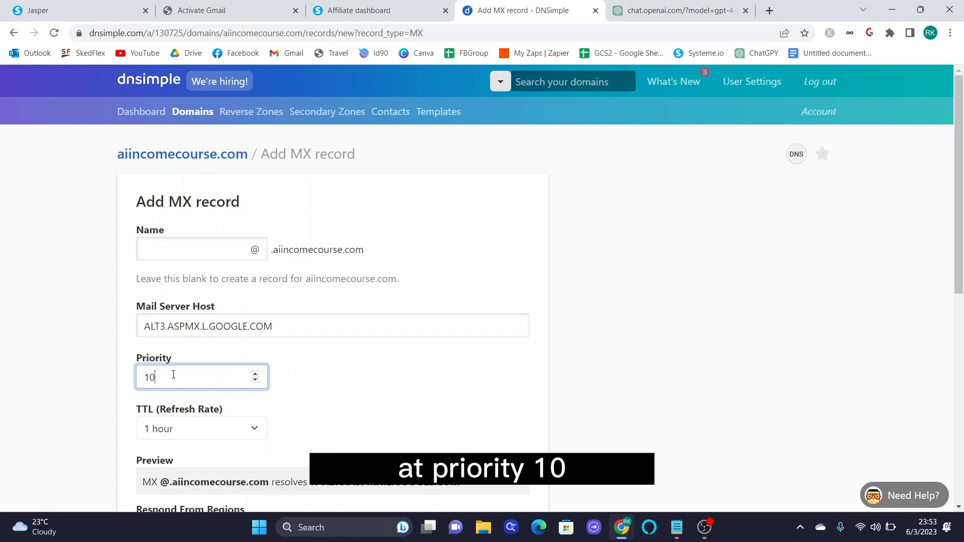
key("Return")
left_click(201, 10)
left_click(465, 316)
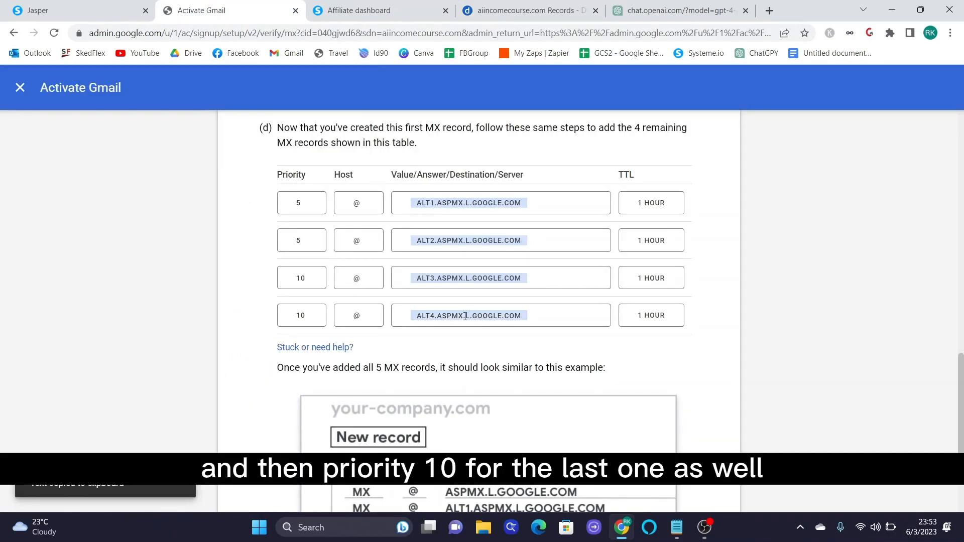
left_click(502, 11)
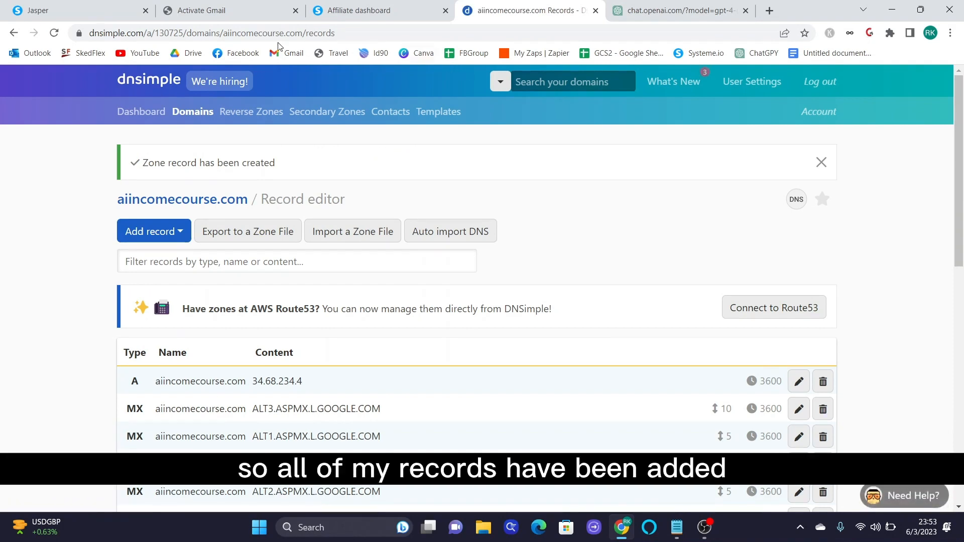
left_click(229, 9)
scroll(731, 357, "down", 5)
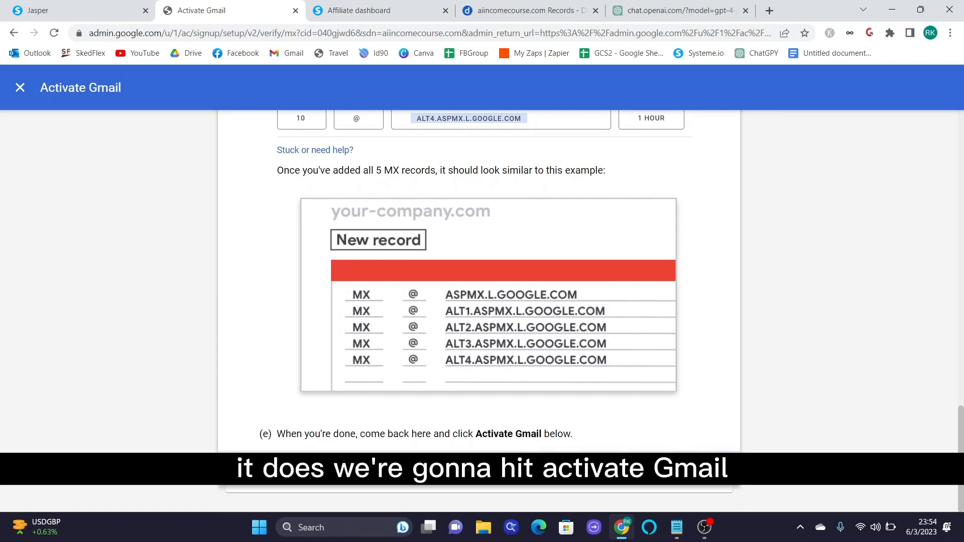
- Activate Gmail and confirm aiincomecourse.com shows Verified with Gmail activated in Manage domains
left_click(688, 470)
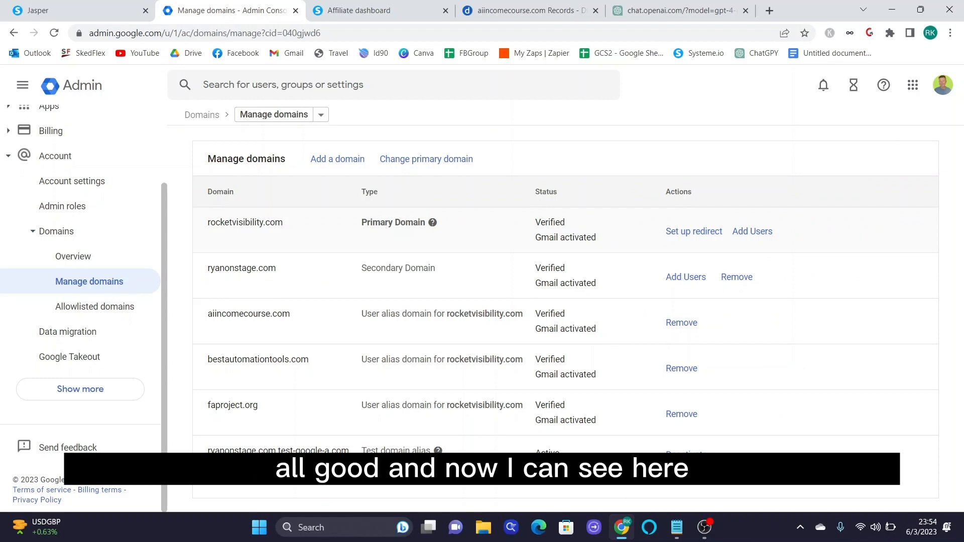
left_click_drag(208, 315, 322, 324)
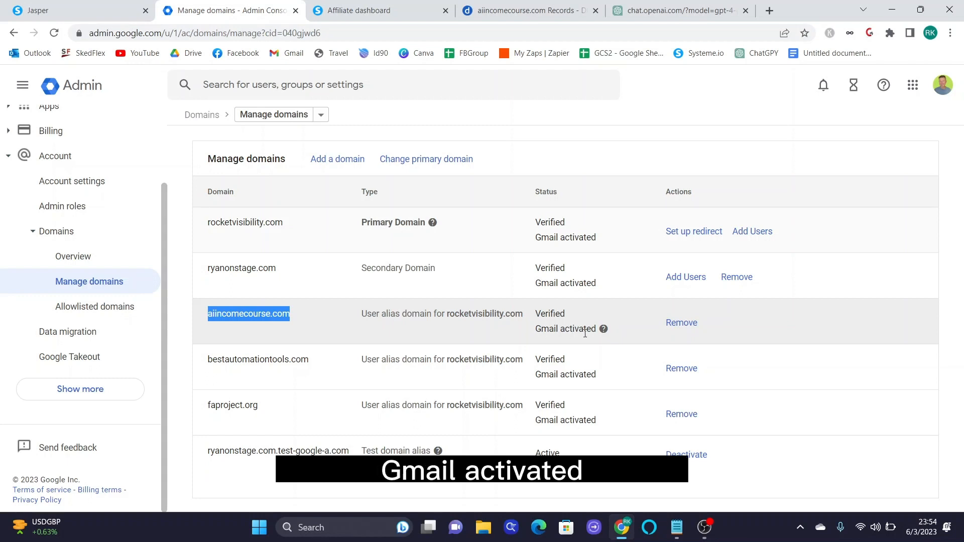
mouse_move(603, 329)
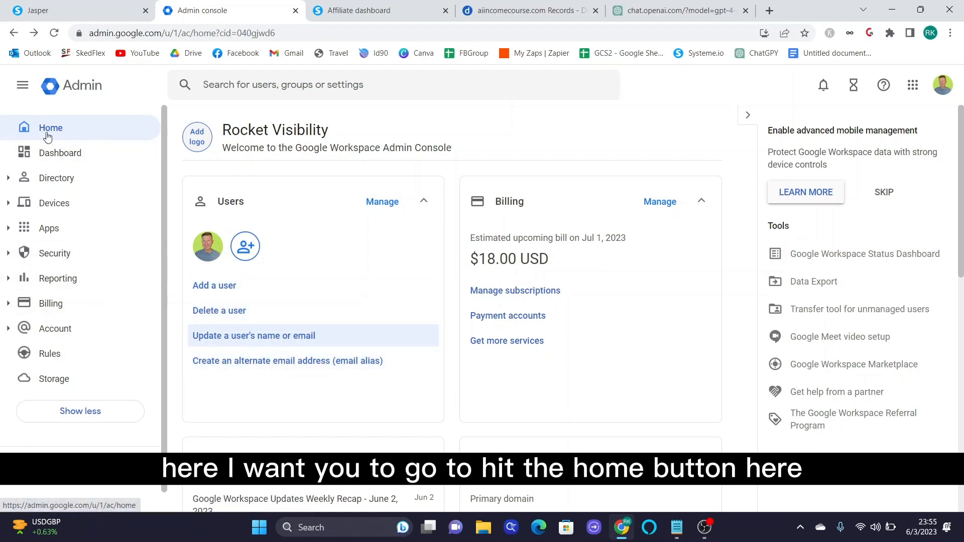
- From the Admin console home, open alternate email settings for the admin user
left_click(40, 128)
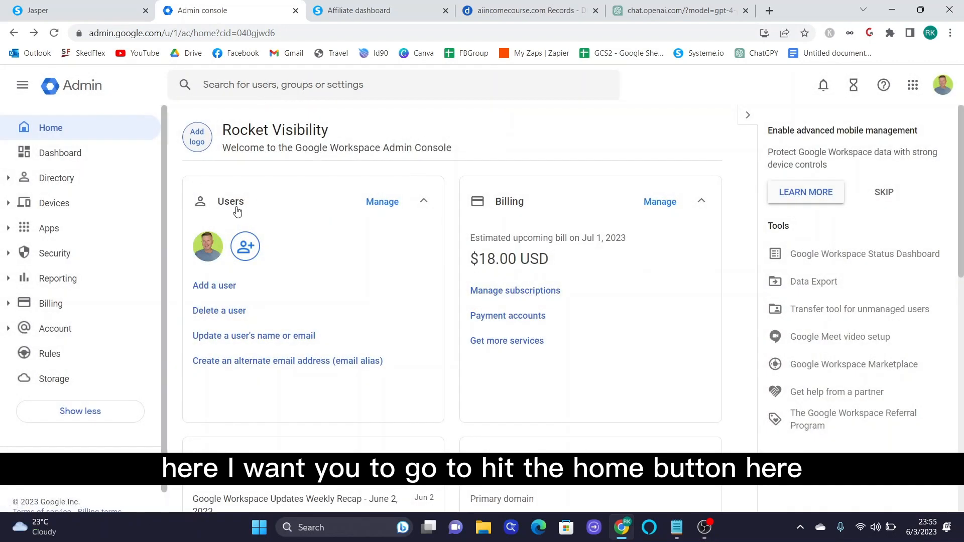
scroll(241, 213, "down", 1)
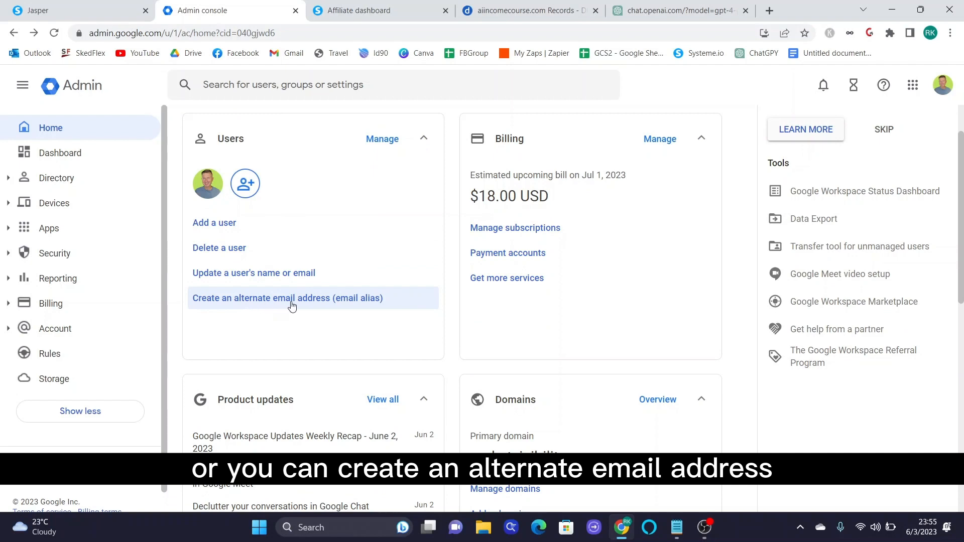
left_click(352, 305)
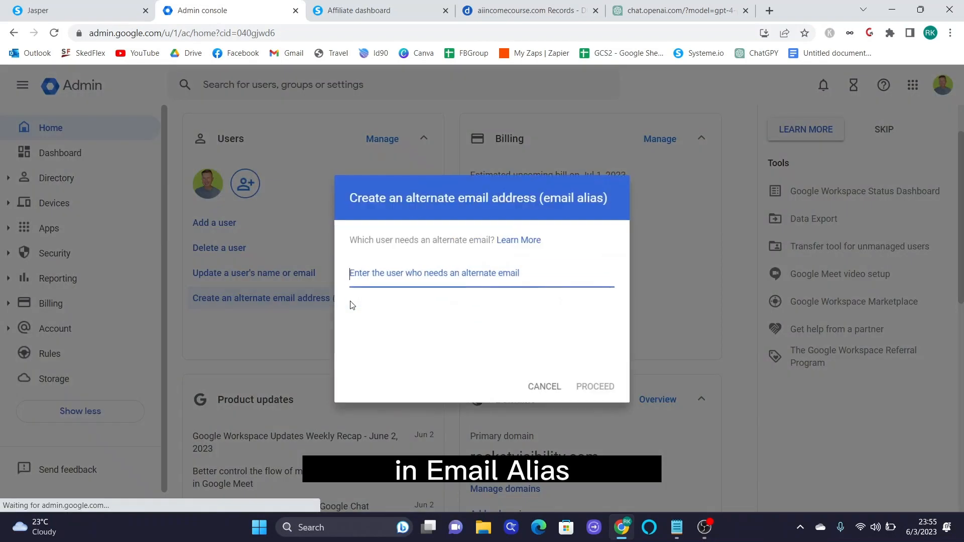
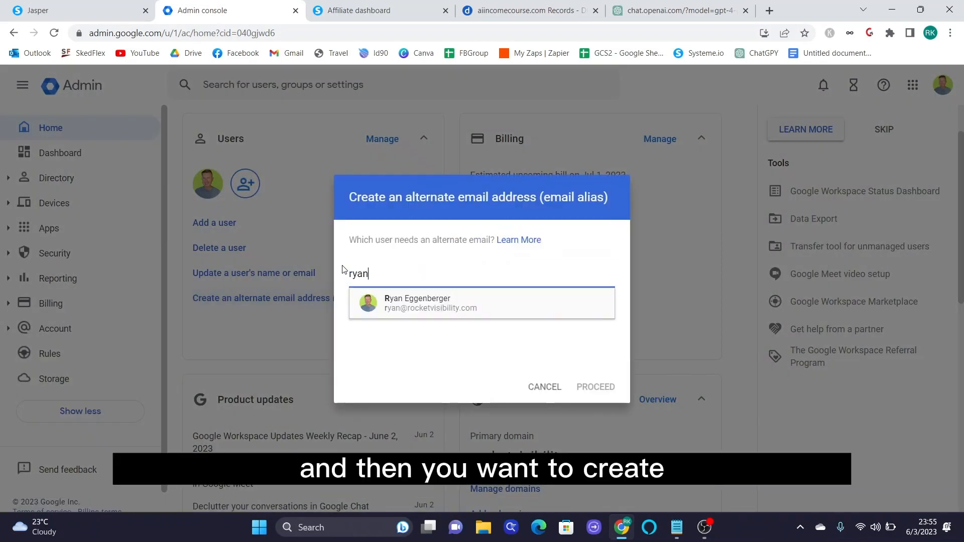
left_click(447, 307)
left_click(596, 387)
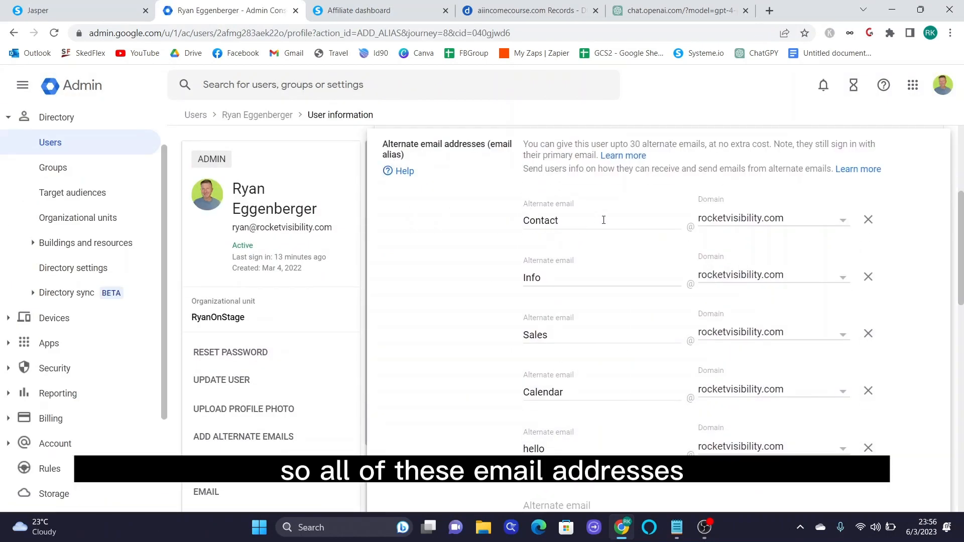
- Review the user's Contact, Info and Sales aliases on aiincomecourse.com
left_click(656, 226)
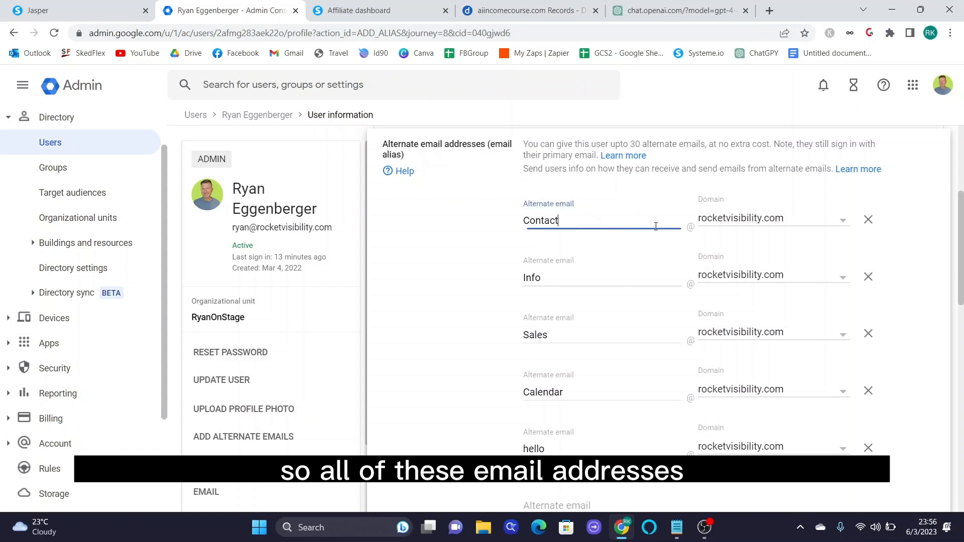
left_click(655, 271)
scroll(637, 341, "down", 1)
left_click(618, 270)
scroll(619, 347, "down", 1)
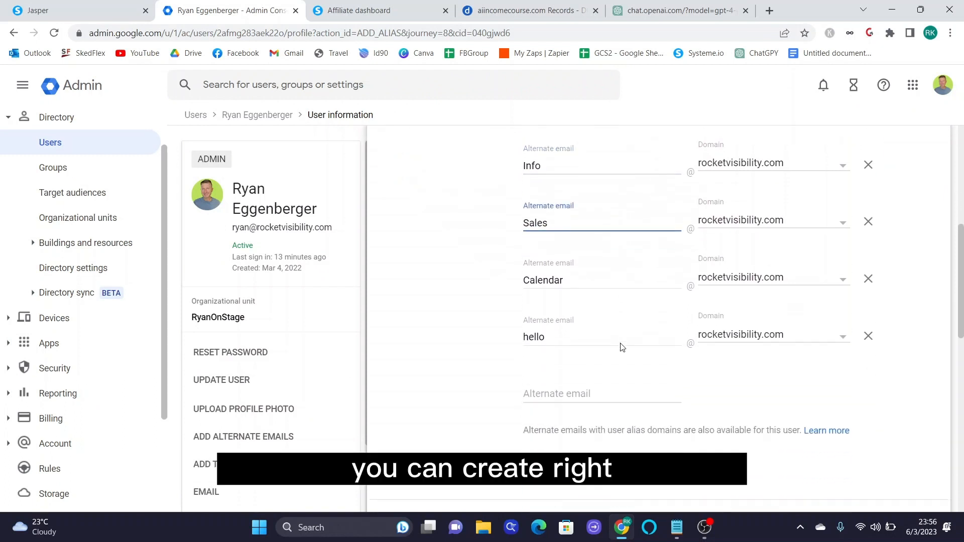
scroll(620, 347, "up", 1)
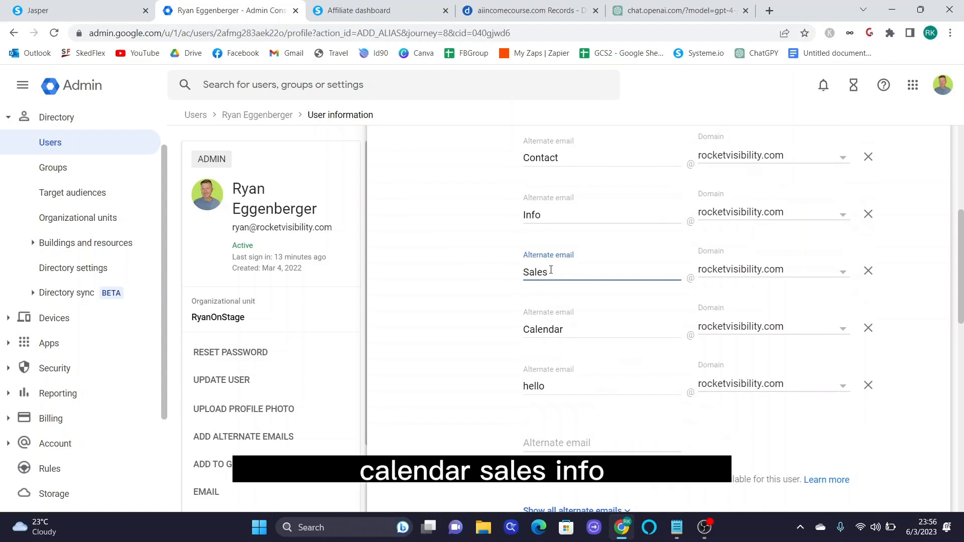
scroll(568, 262, "up", 2)
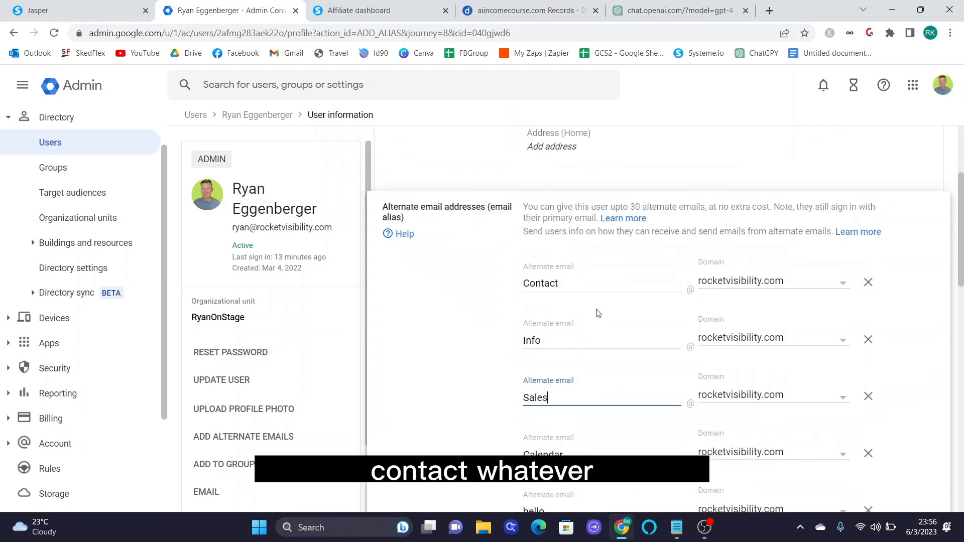
scroll(598, 313, "down", 1)
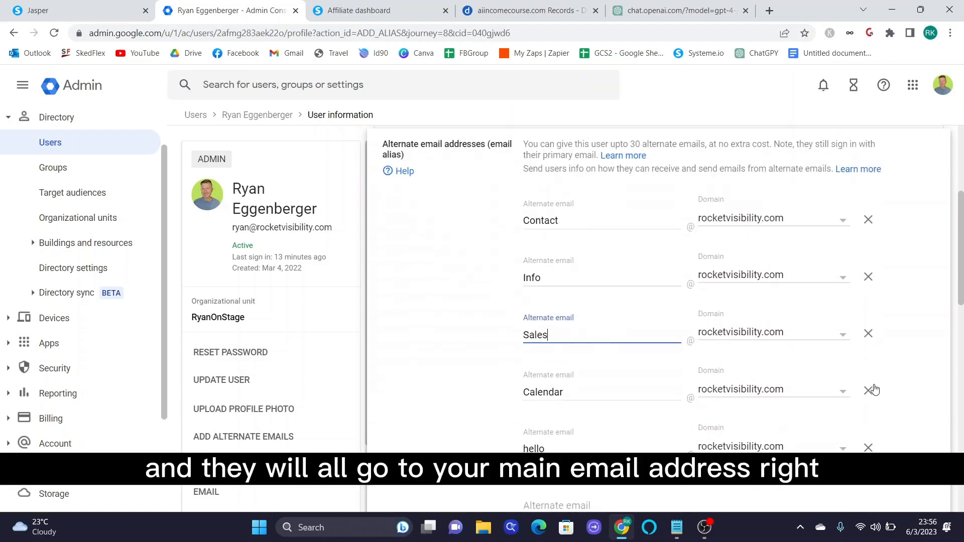
scroll(683, 390, "down", 4)
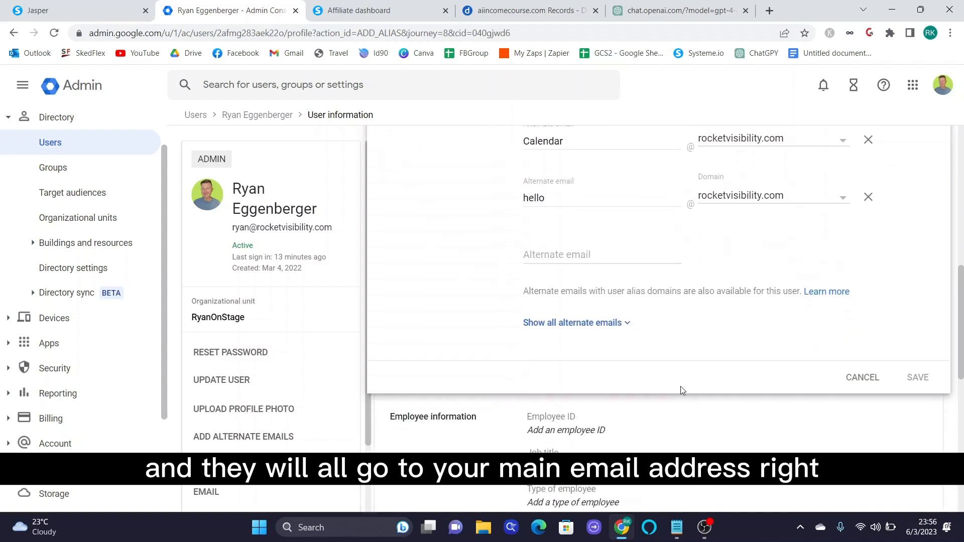
scroll(682, 391, "up", 2)
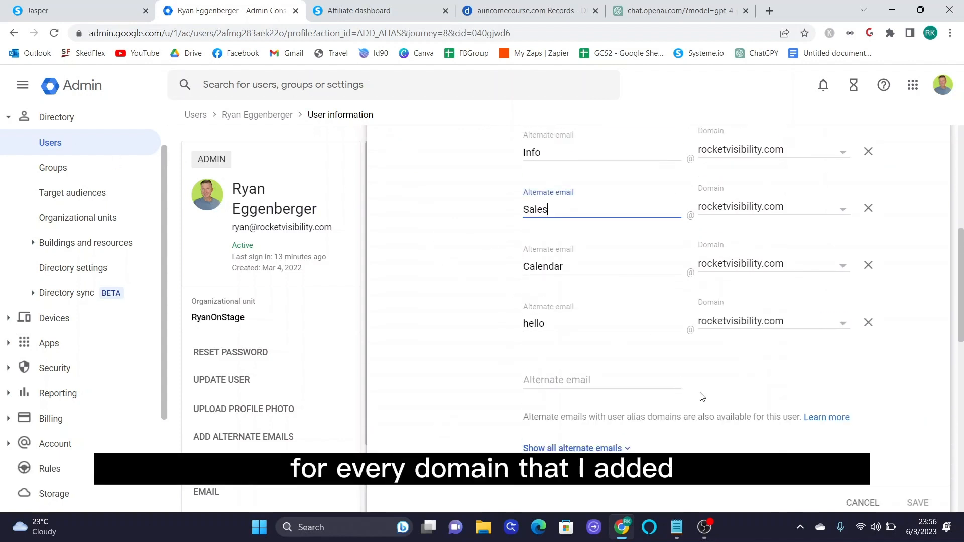
scroll(702, 397, "down", 1)
- Show the aliases on every other domain, then close the alias editor and collapse Directory
left_click(557, 383)
scroll(702, 382, "down", 3)
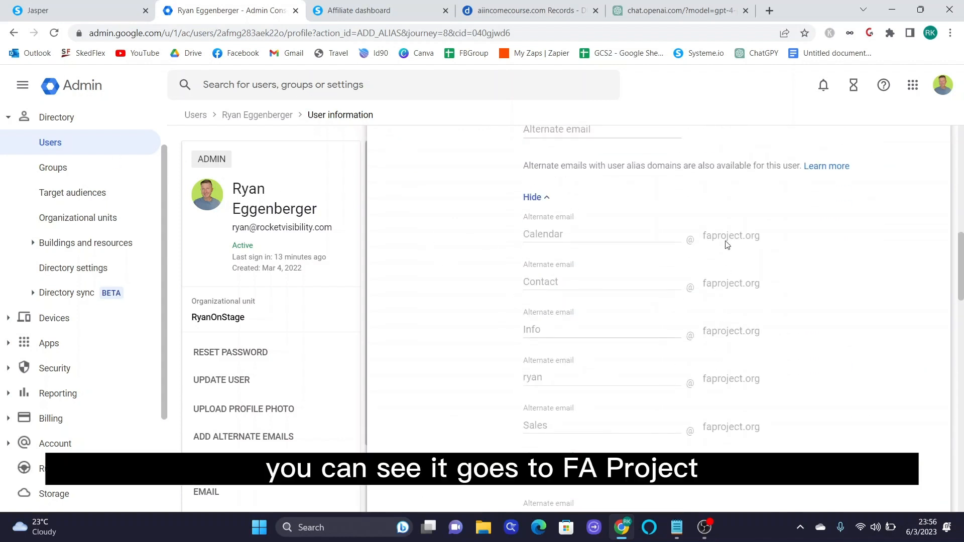
scroll(725, 246, "down", 6)
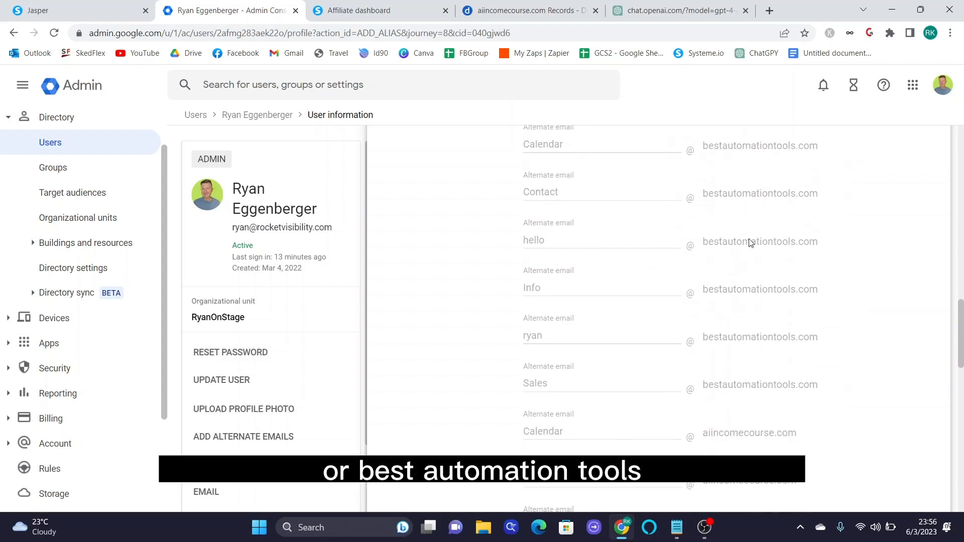
scroll(752, 261, "down", 7)
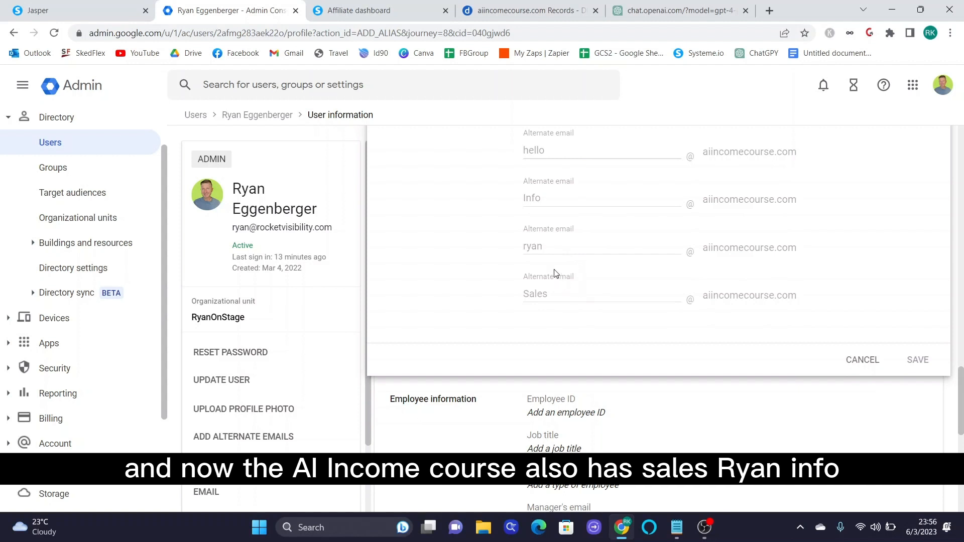
scroll(557, 254, "up", 4)
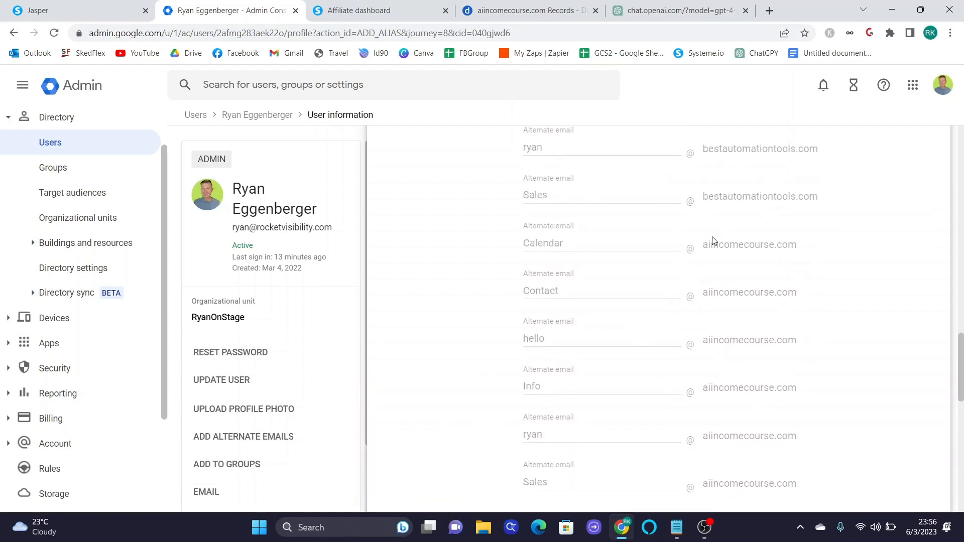
scroll(622, 340, "up", 10)
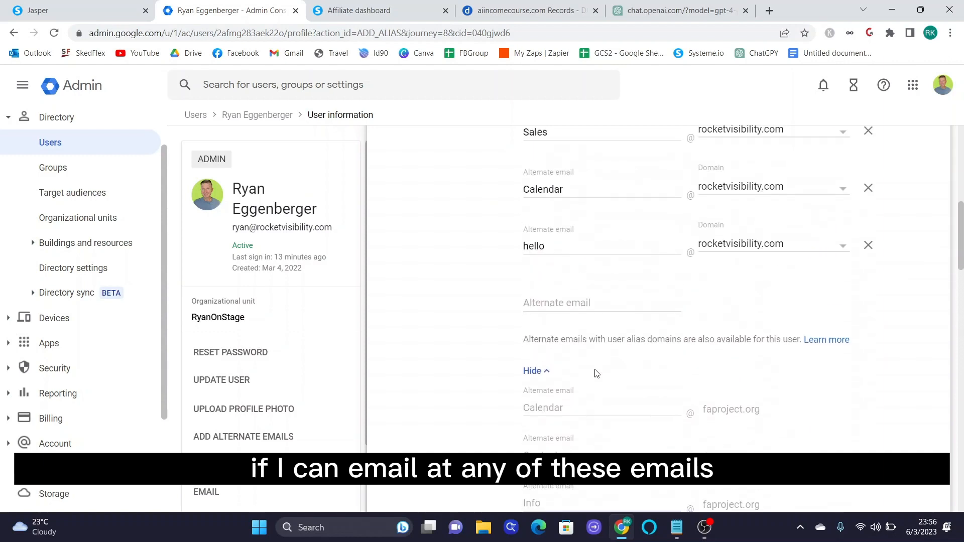
scroll(598, 366, "up", 7)
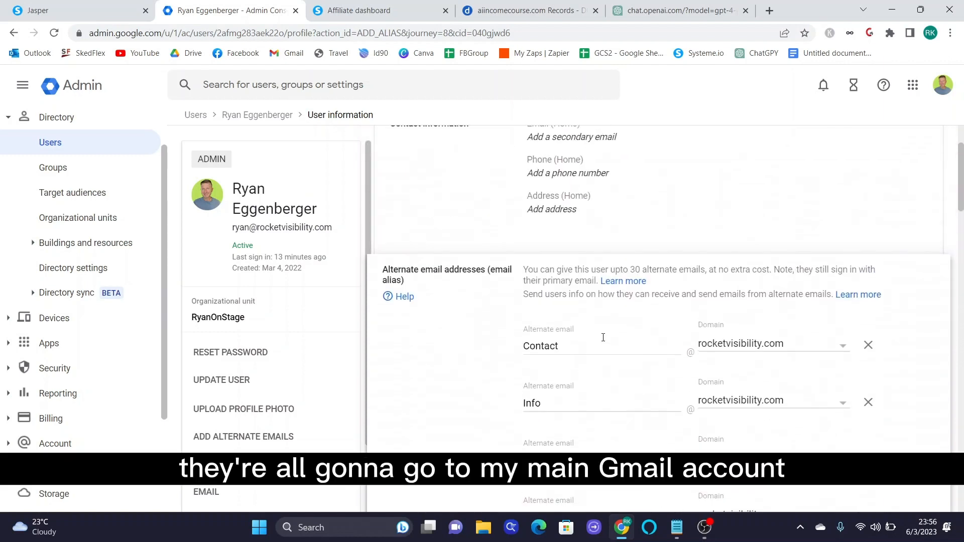
scroll(604, 341, "up", 2)
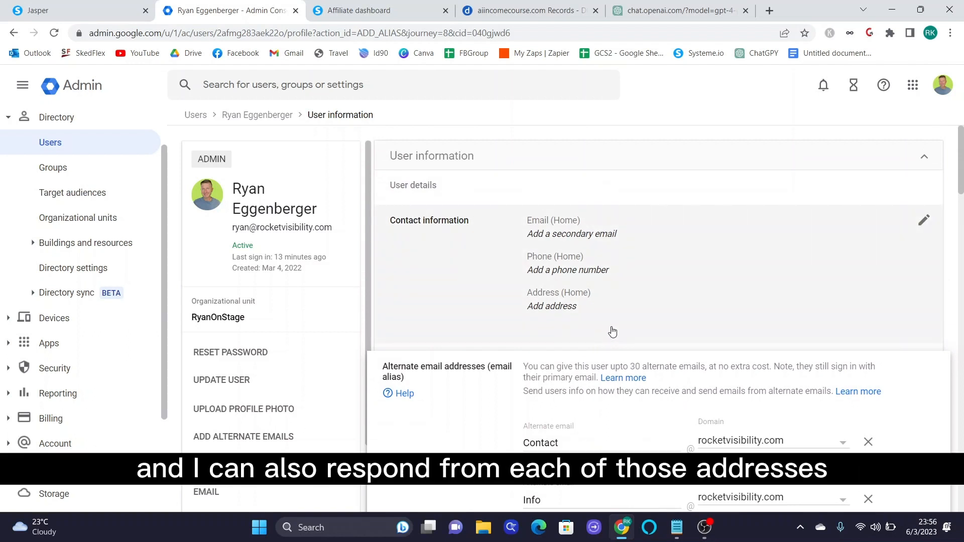
scroll(612, 328, "down", 15)
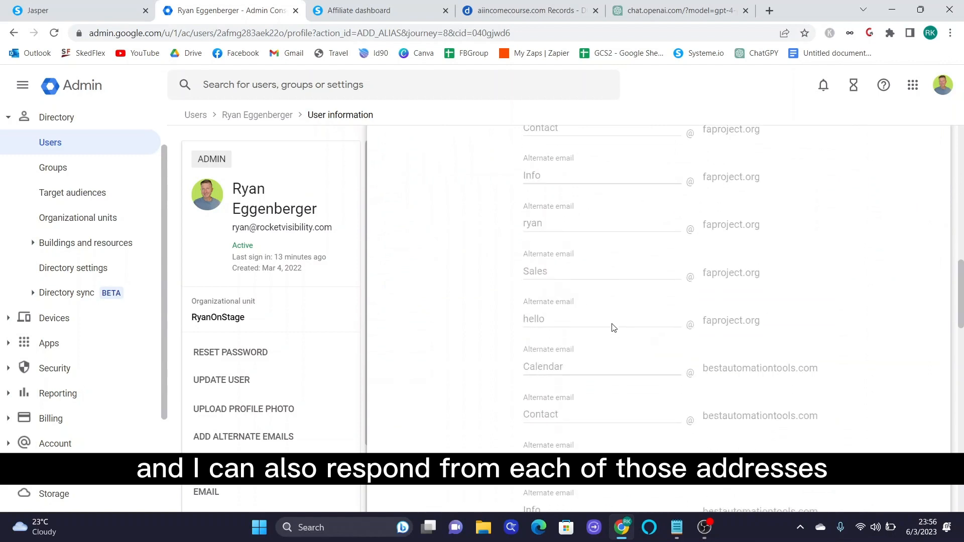
scroll(614, 327, "up", 15)
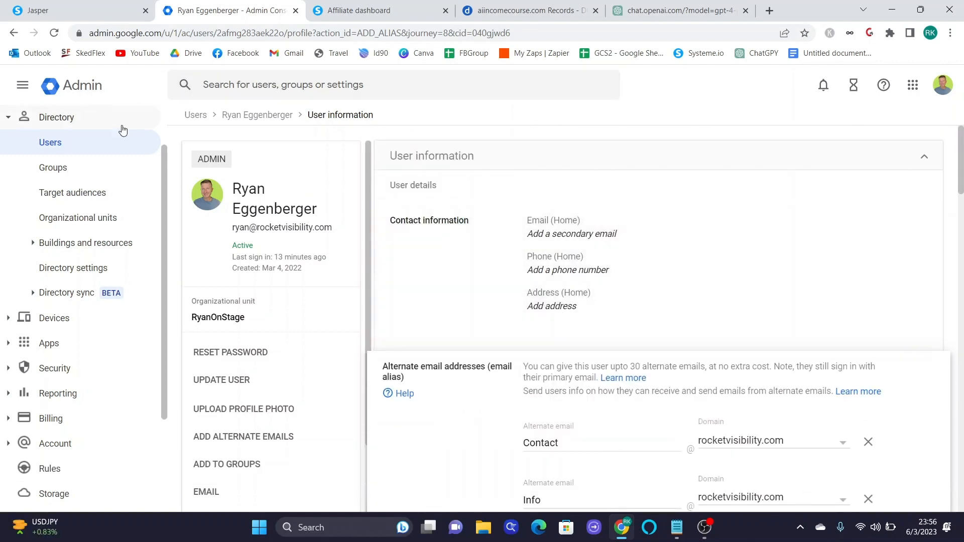
left_click(924, 157)
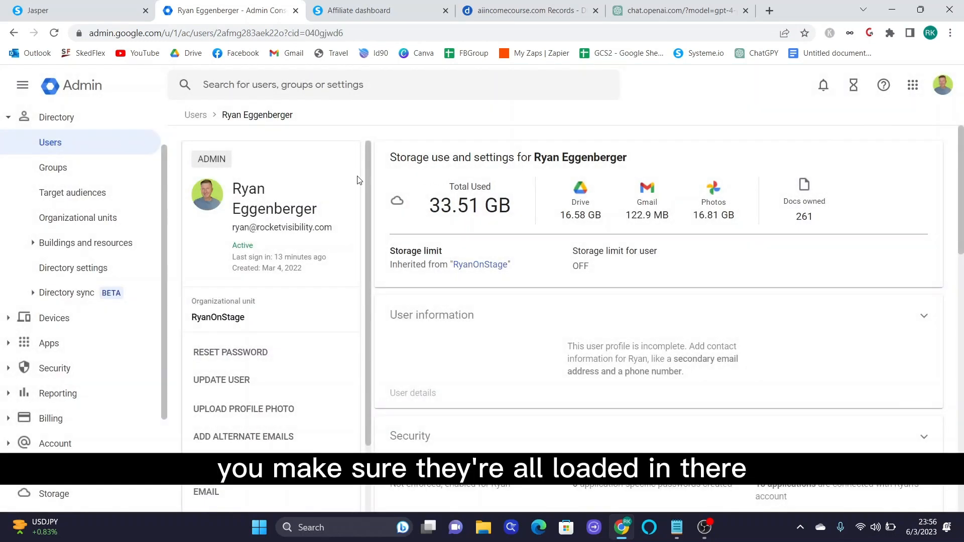
left_click(63, 120)
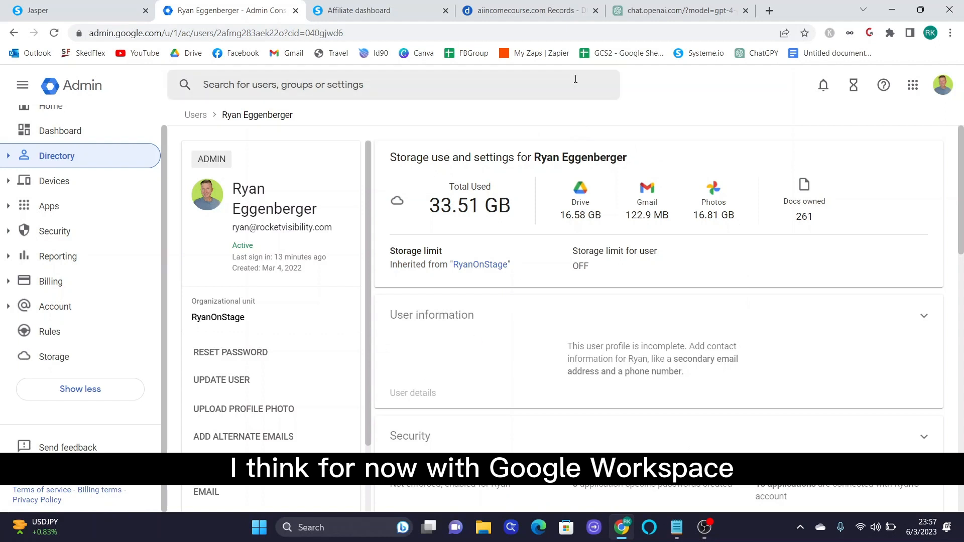
- Return to Systeme.io and open Settings > Custom domains, listing three ready domains including rke325.systeme.io
left_click(295, 10)
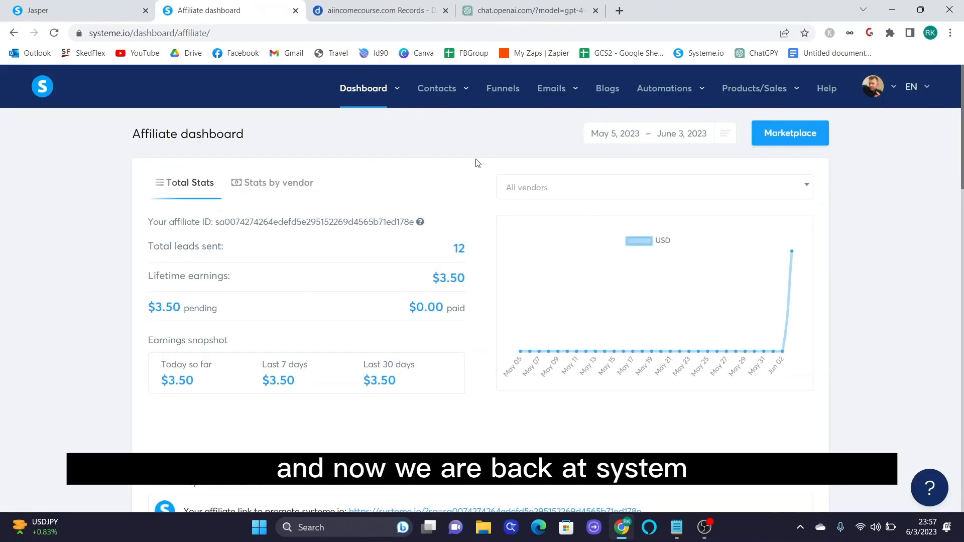
left_click(41, 88)
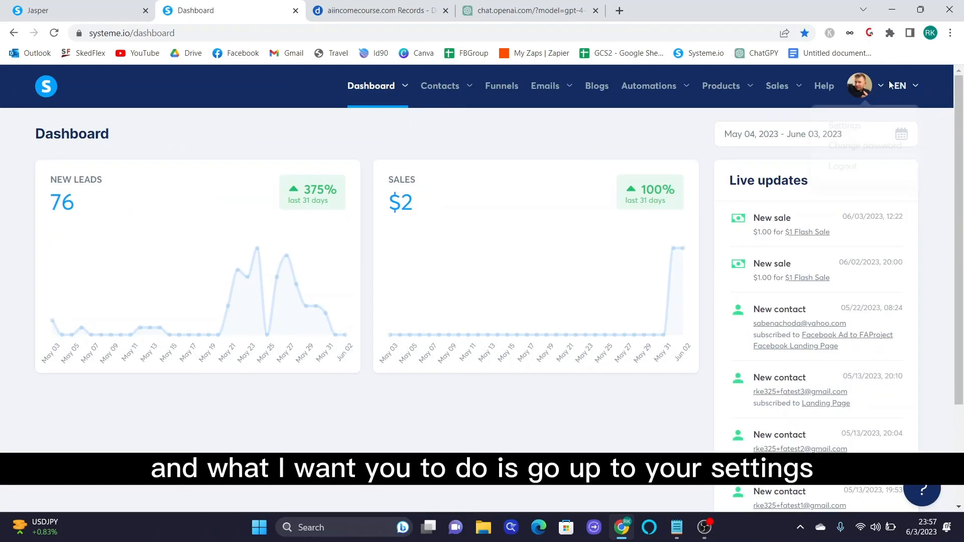
mouse_move(878, 96)
left_click(856, 126)
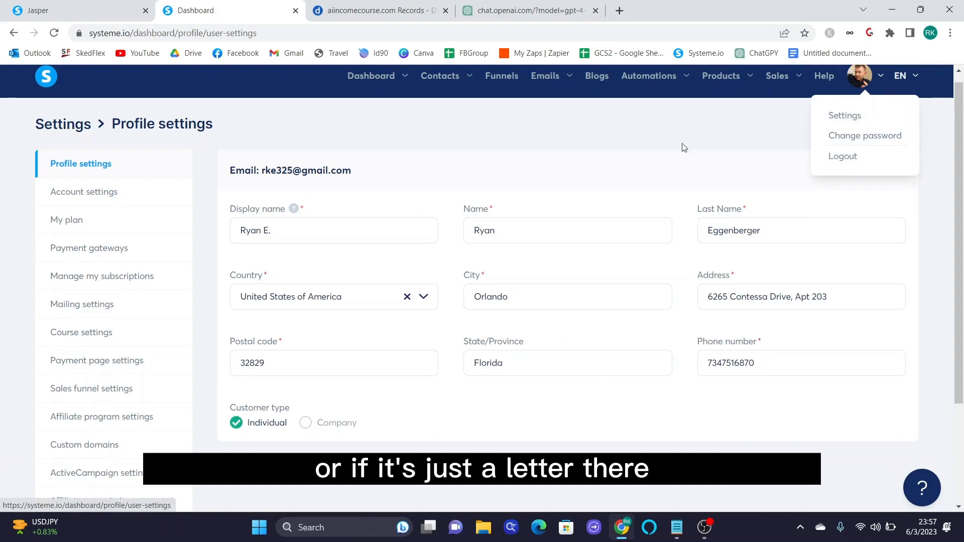
scroll(161, 324, "down", 3)
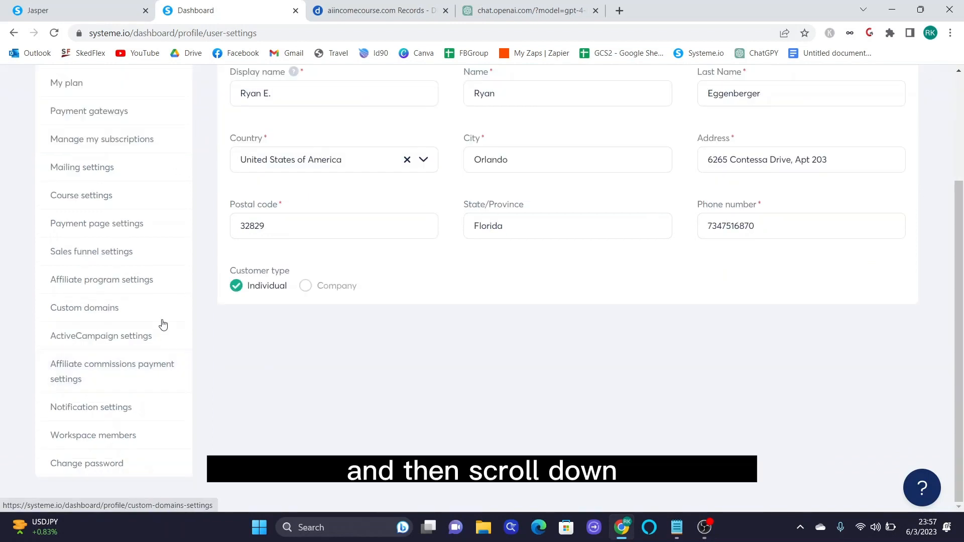
left_click(61, 314)
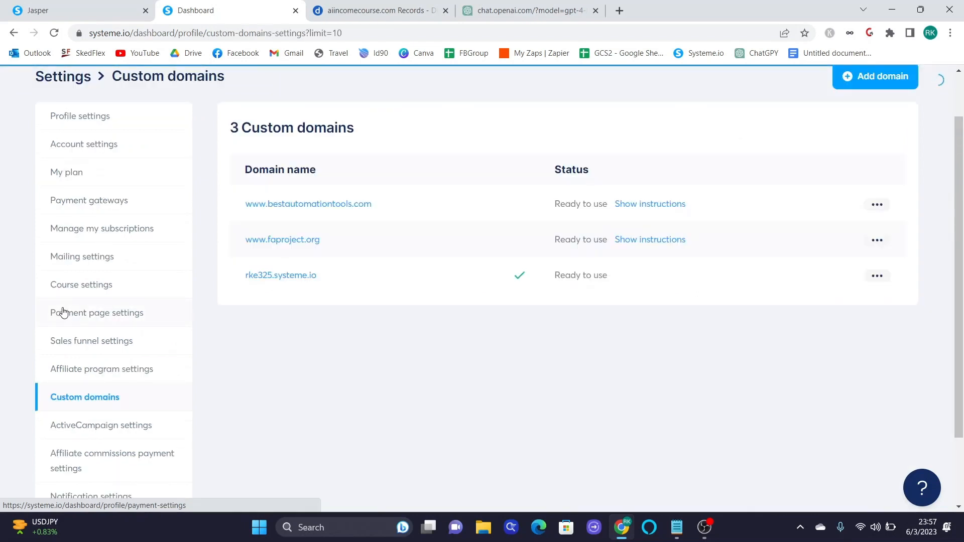
scroll(577, 293, "up", 1)
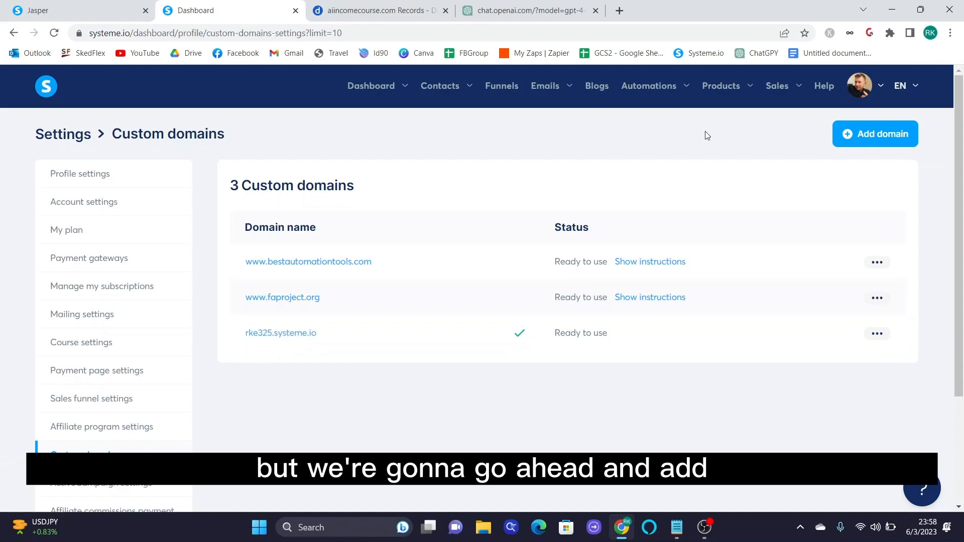
left_click(861, 145)
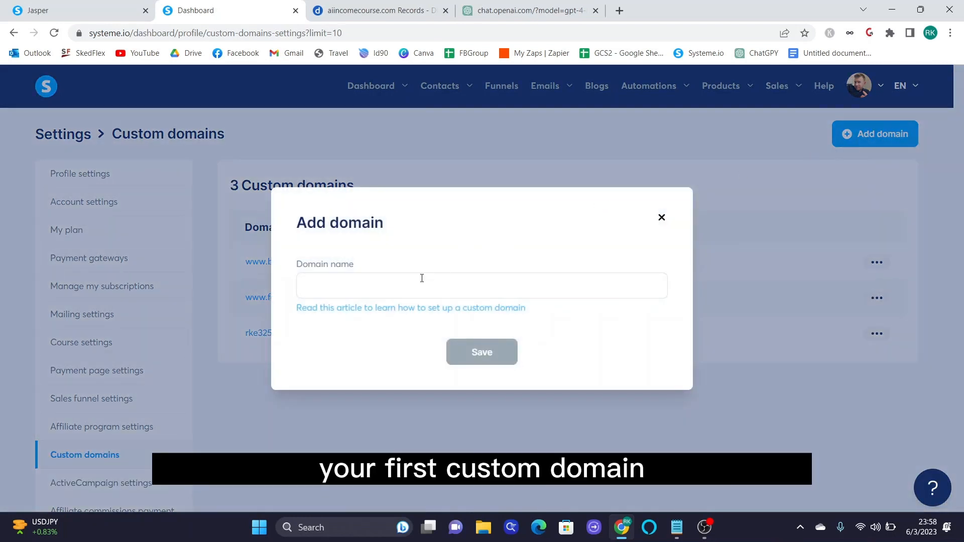
left_click(421, 279)
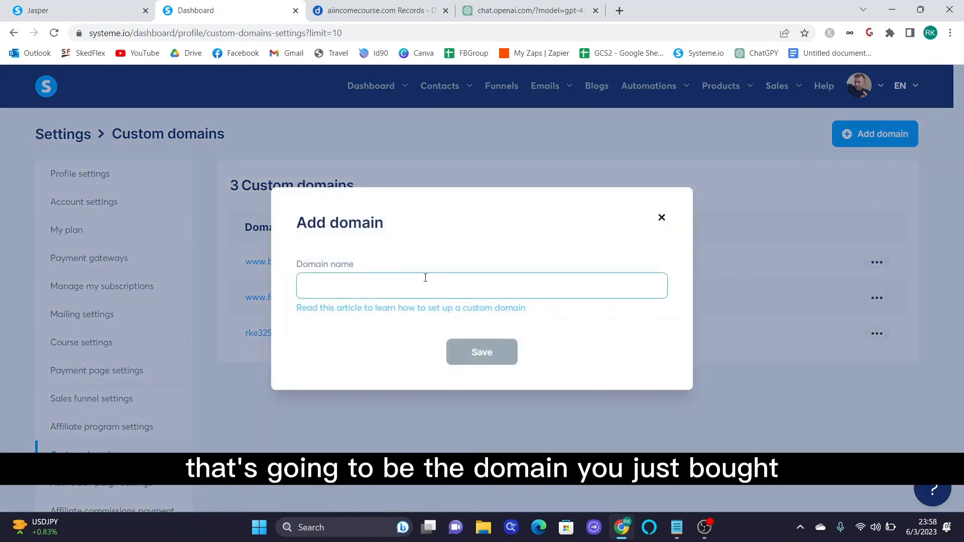
type("www.aiincomecourse.com")
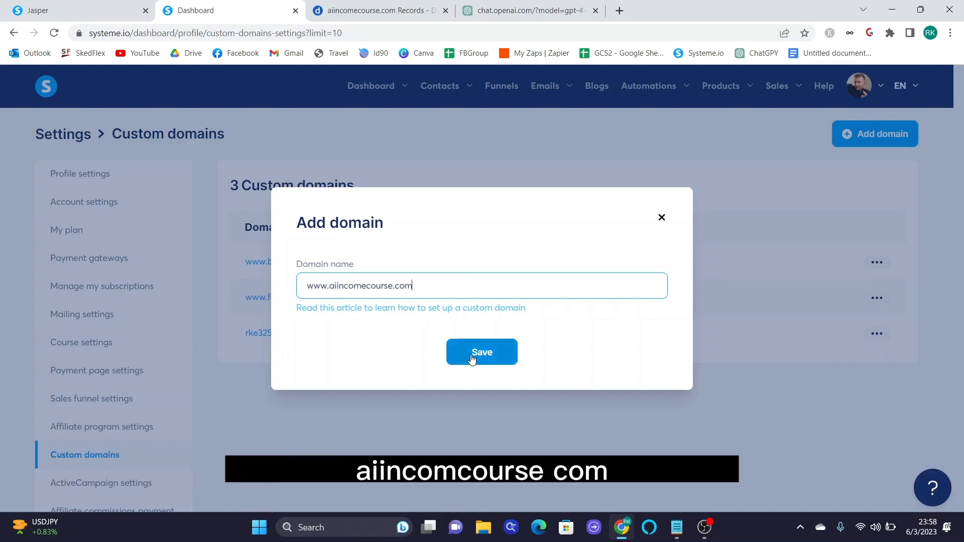
left_click(472, 358)
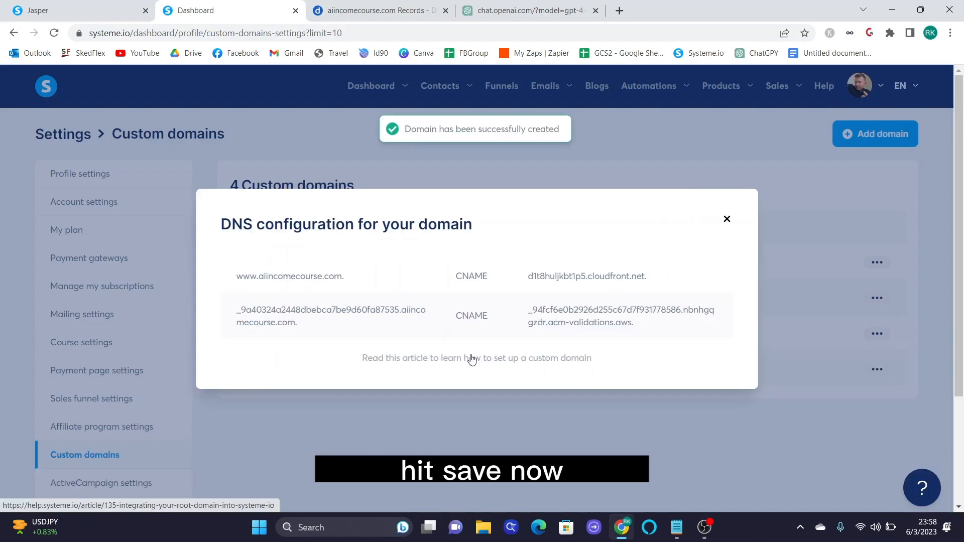
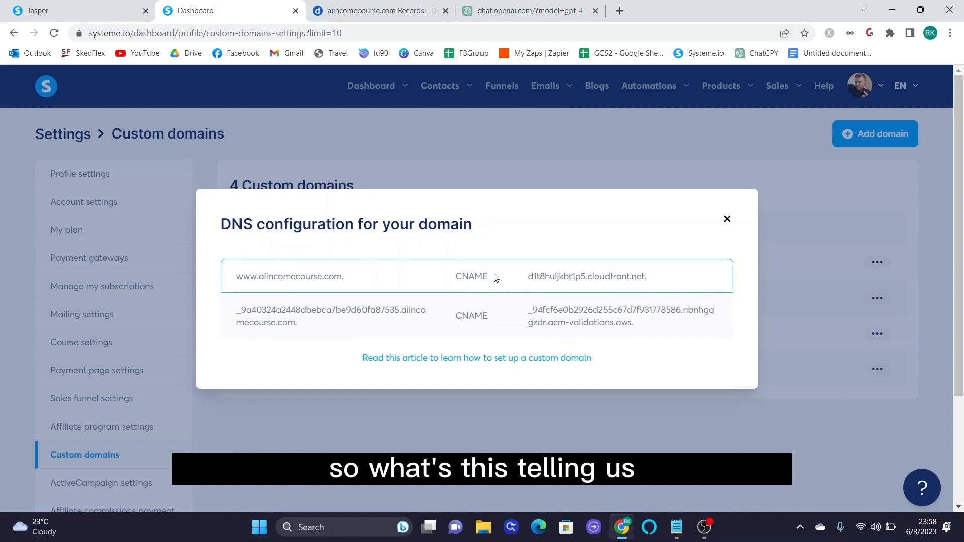
- Review the two CNAME records Systeme.io needs, then switch to DNSimple's aiincomecourse.com records
left_click_drag(468, 278, 488, 278)
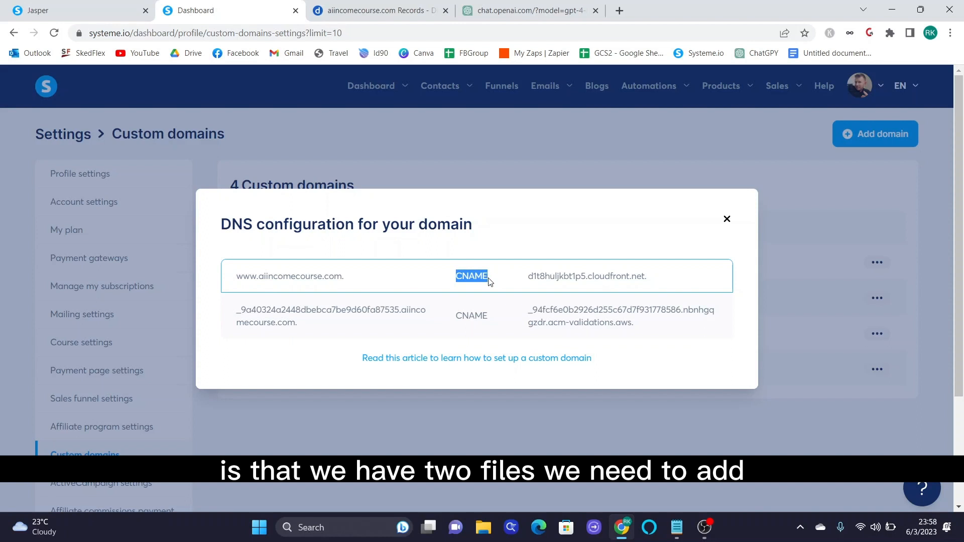
left_click(455, 279)
left_click_drag(457, 278, 484, 278)
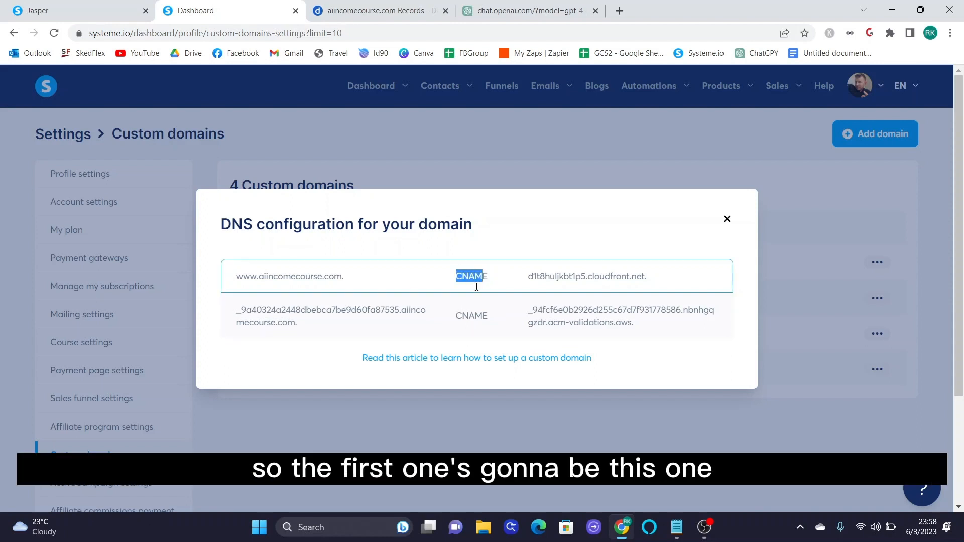
left_click(460, 312)
left_click_drag(457, 318, 487, 317)
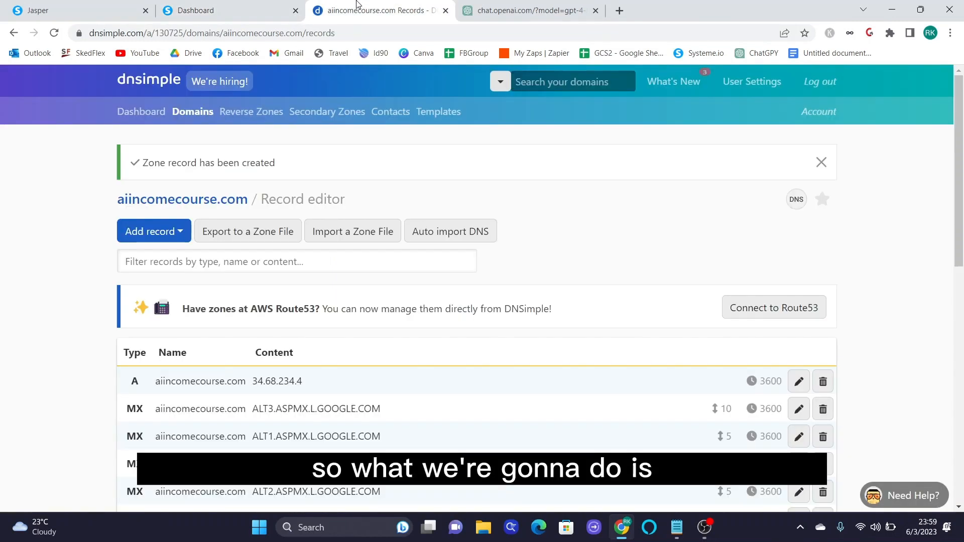
left_click(358, 6)
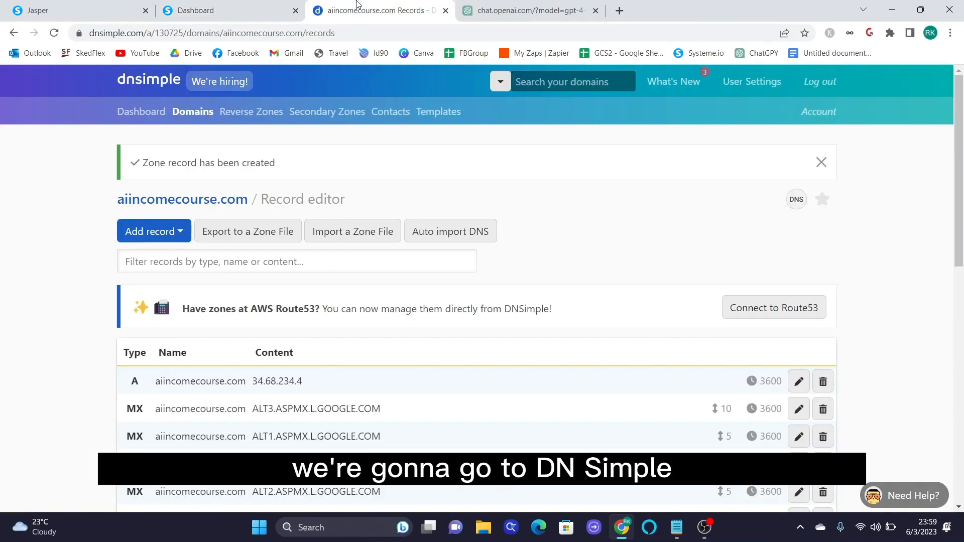
scroll(172, 292, "down", 2)
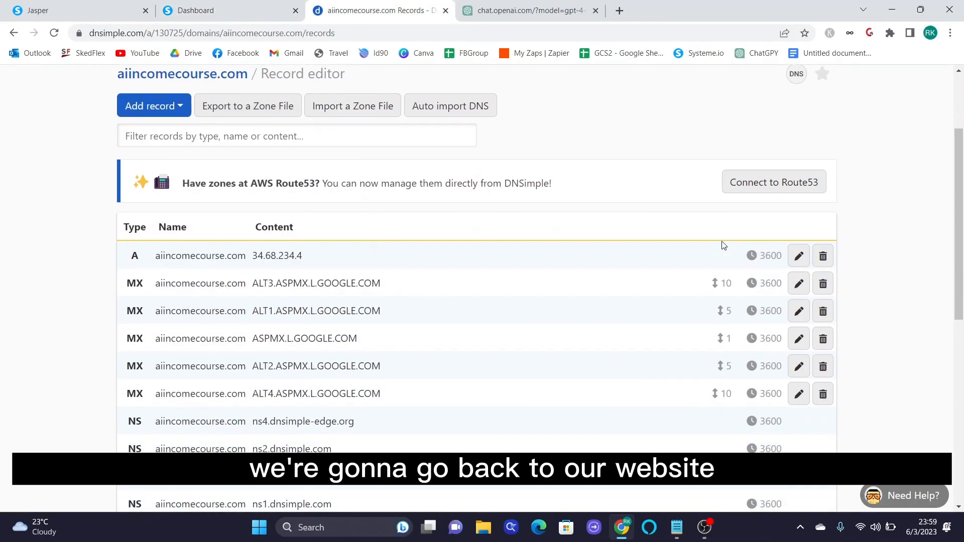
scroll(701, 232, "up", 2)
scroll(583, 207, "down", 1)
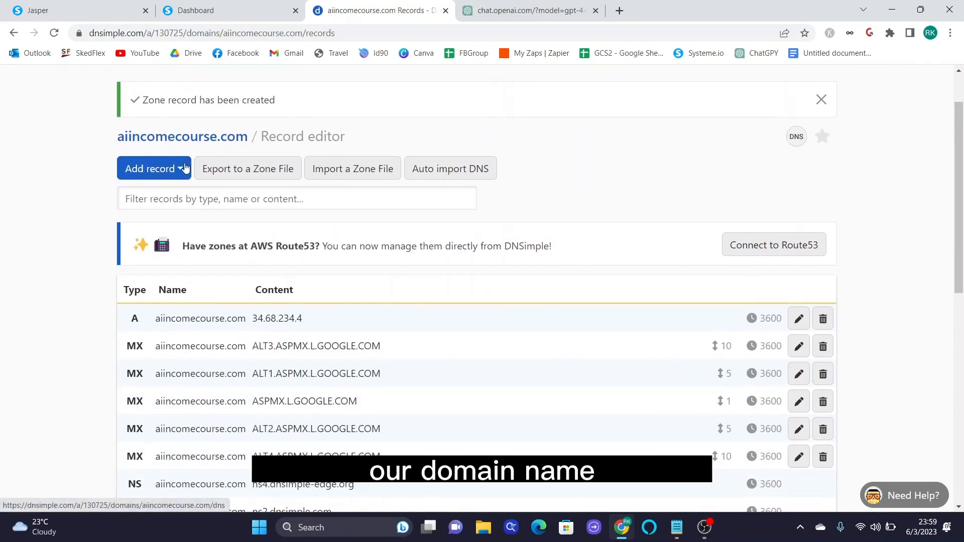
left_click(170, 172)
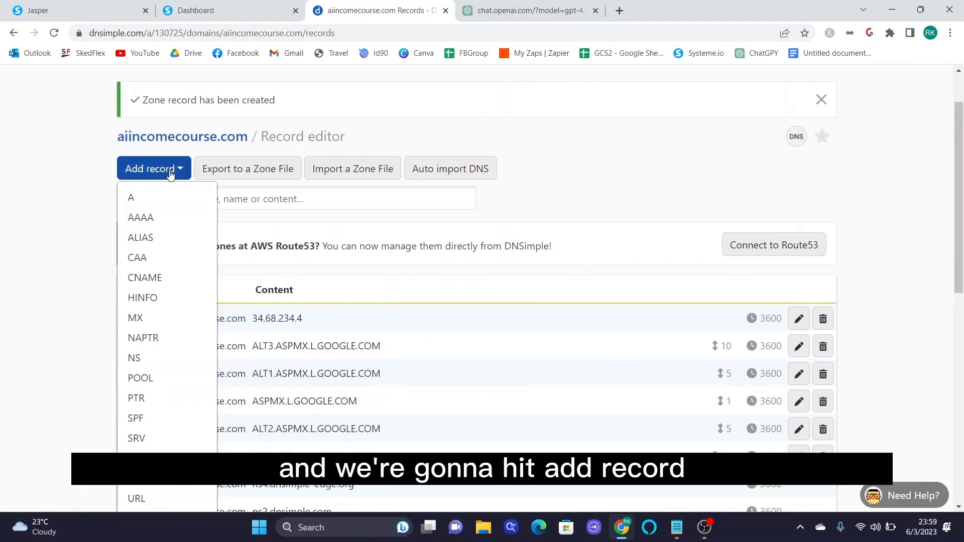
left_click(140, 279)
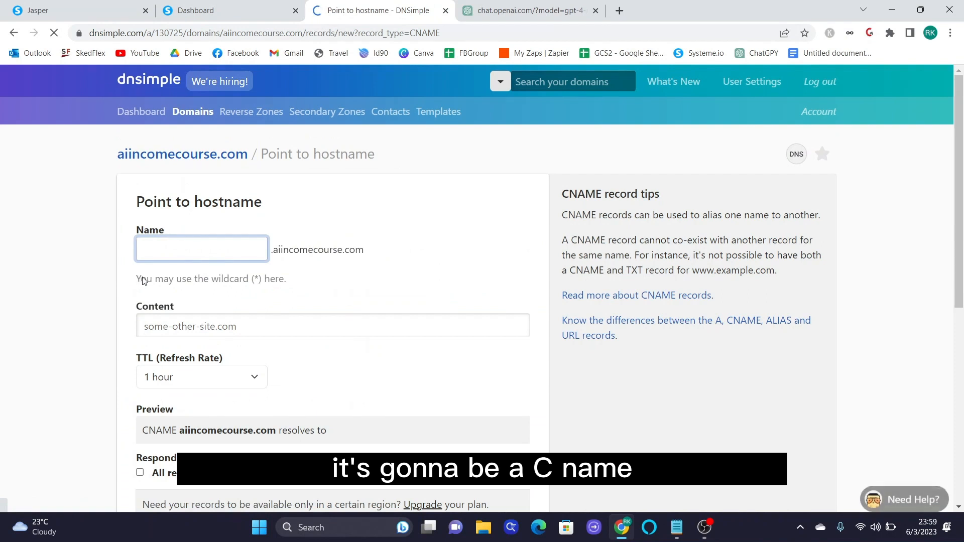
left_click(233, 18)
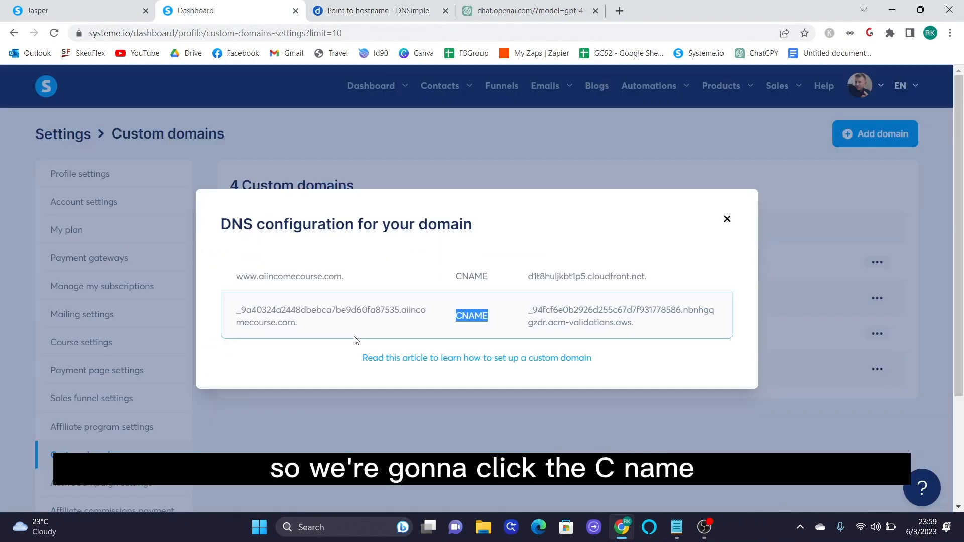
left_click_drag(237, 277, 260, 278)
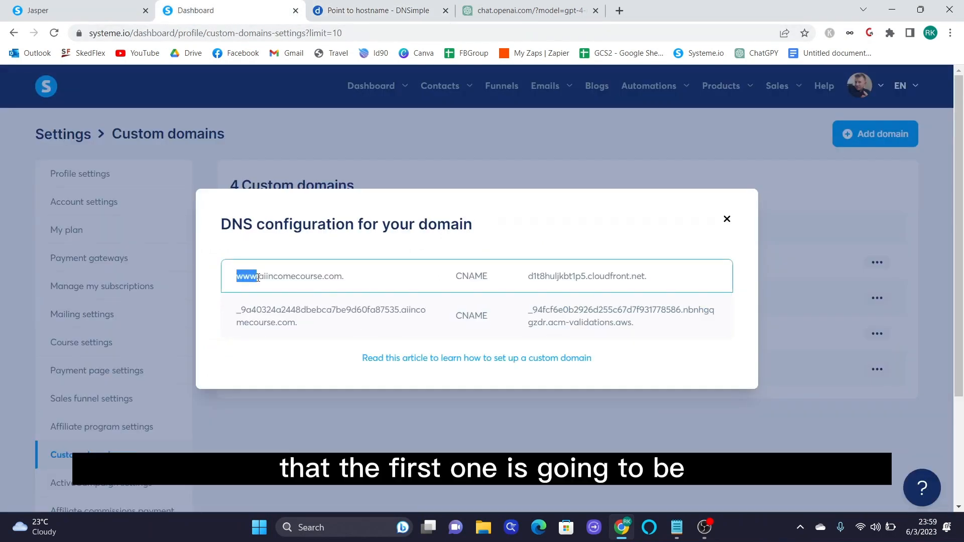
left_click(355, 5)
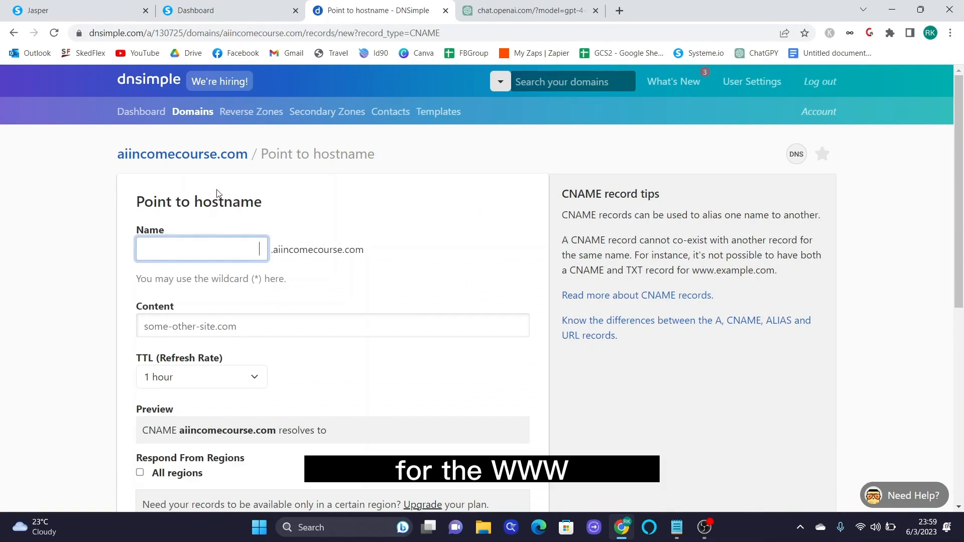
type("www")
left_click(344, 318)
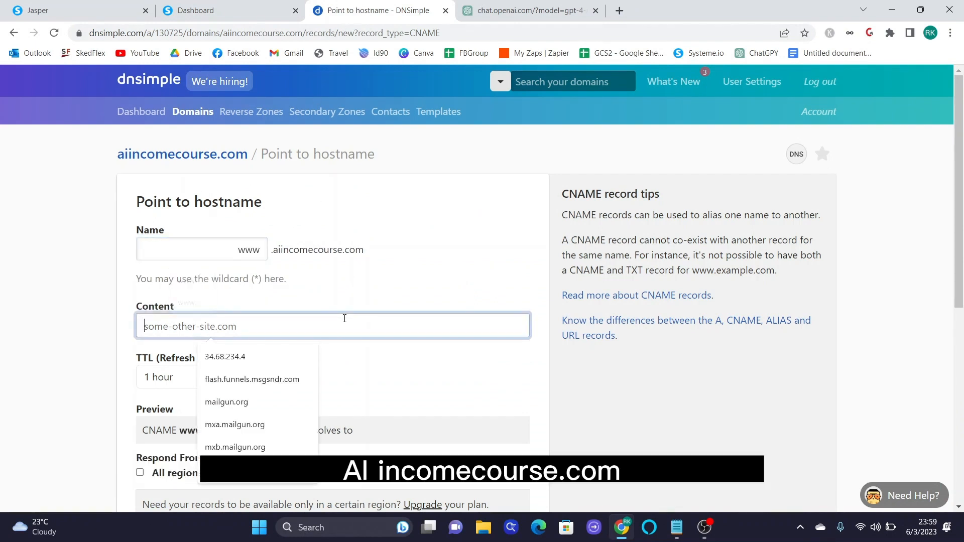
- Set the record's content to d1t8huljkbt1p5.cloudfront.net, copied from Systeme.io, and save it
left_click(226, 10)
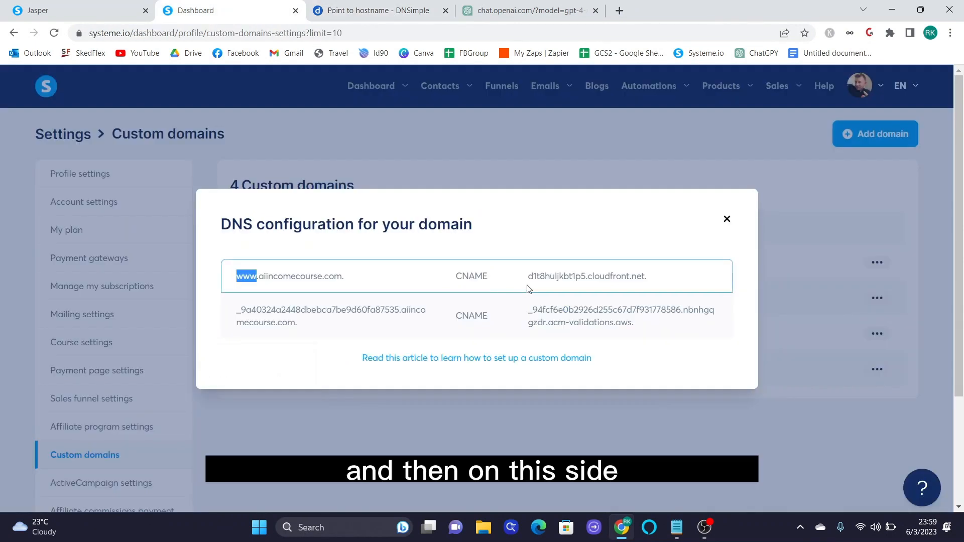
left_click_drag(523, 280, 651, 284)
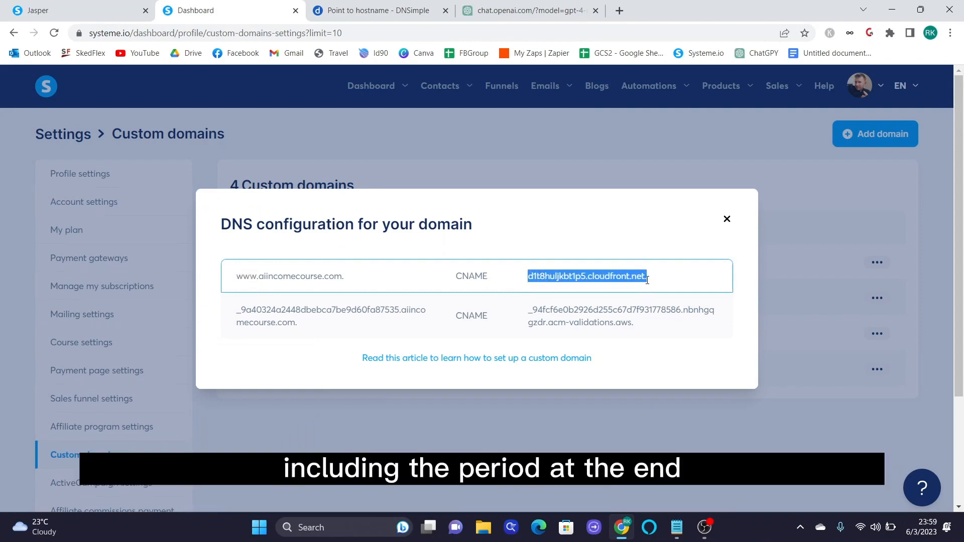
right_click(611, 276)
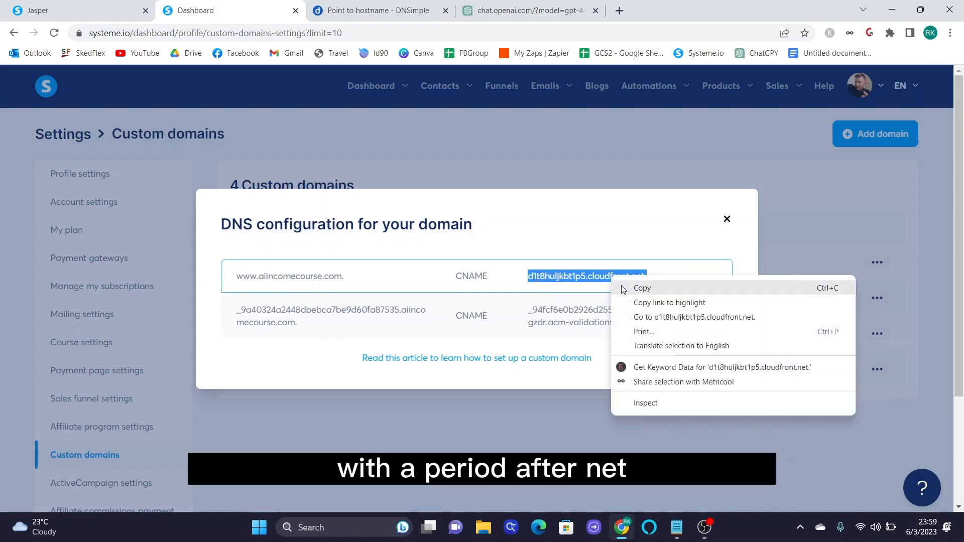
left_click(625, 288)
left_click(360, 16)
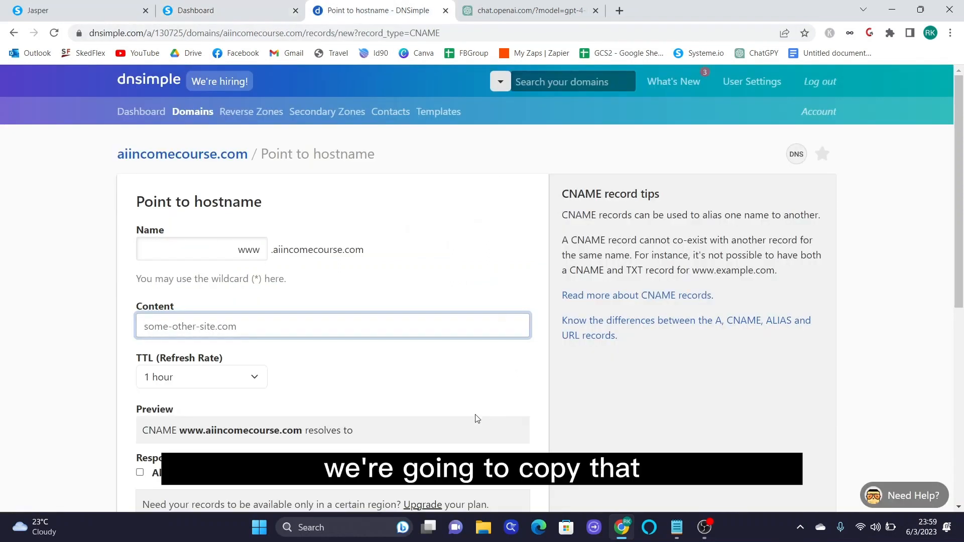
left_click(234, 329)
right_click(231, 325)
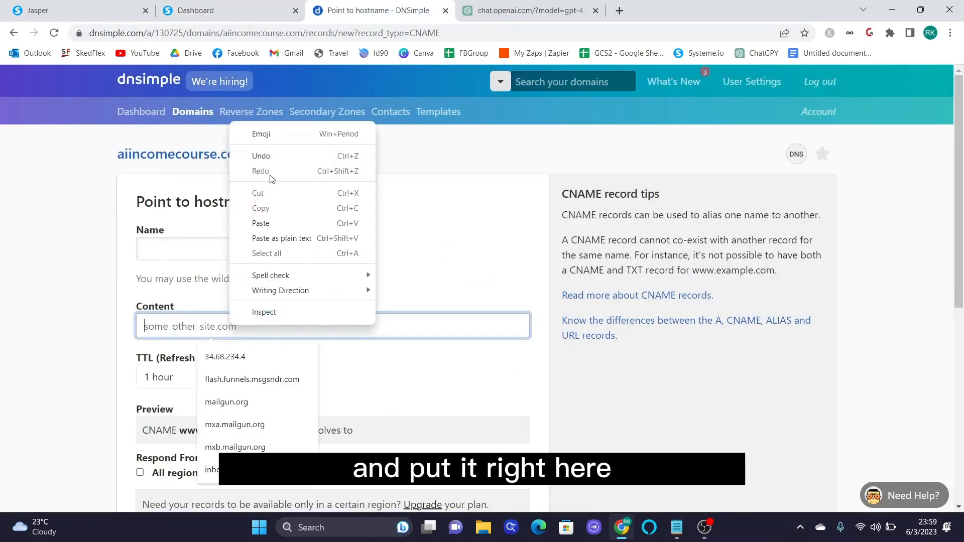
left_click(271, 224)
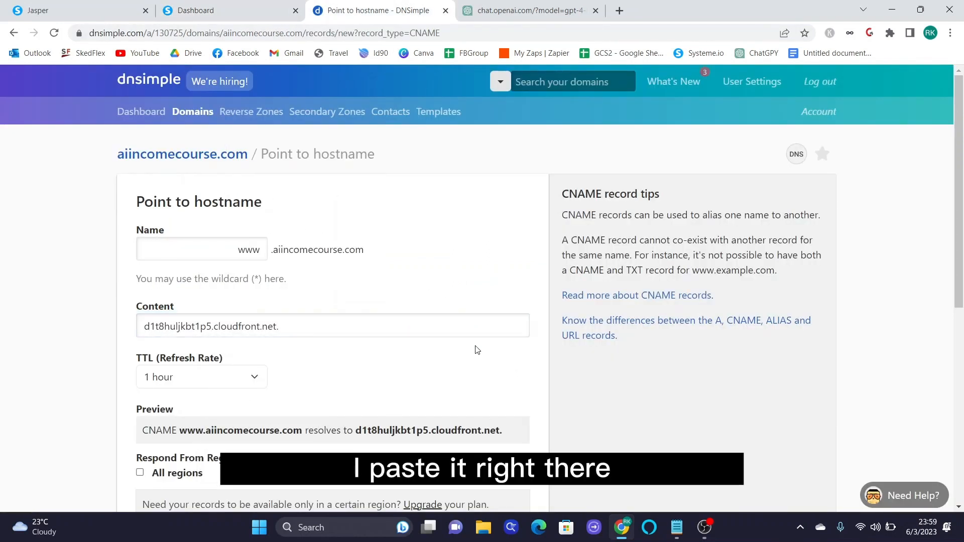
scroll(477, 350, "down", 5)
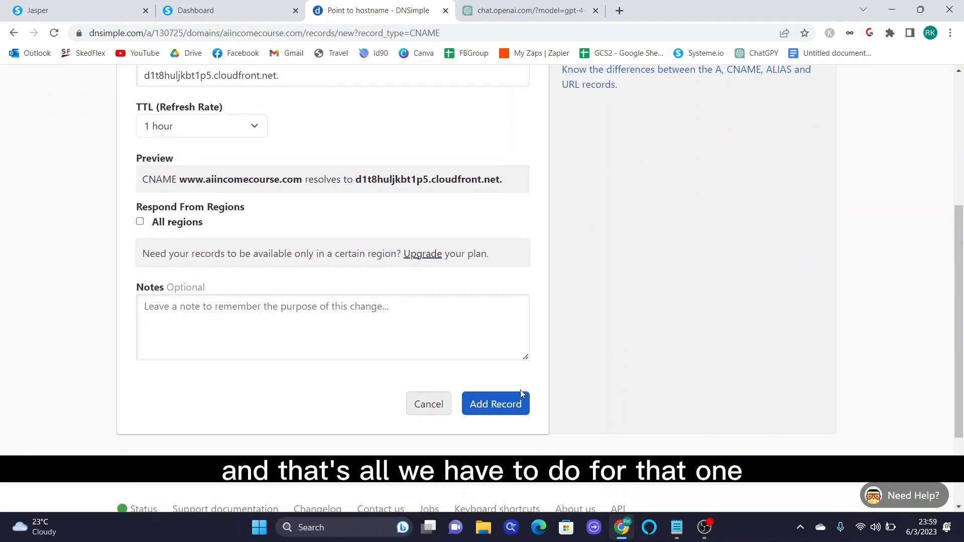
left_click(521, 405)
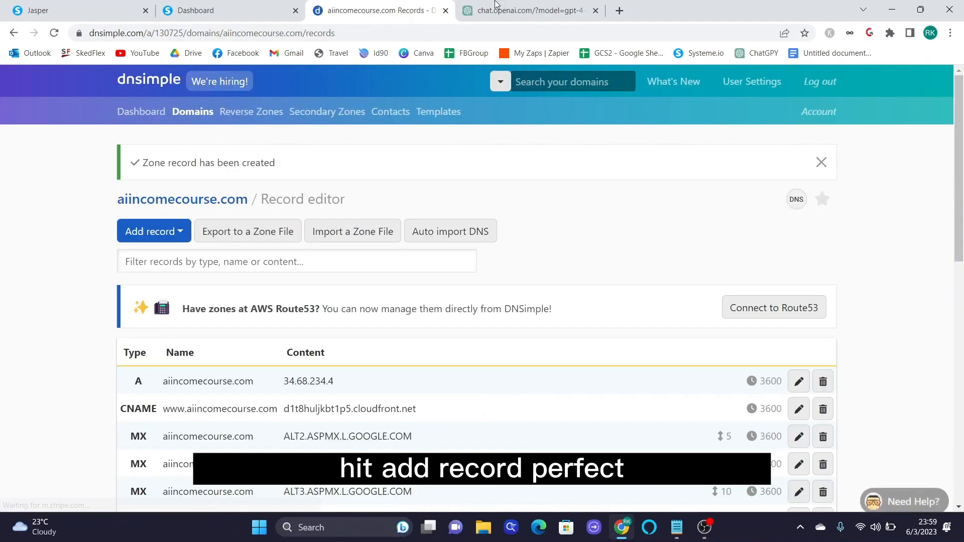
left_click(246, 7)
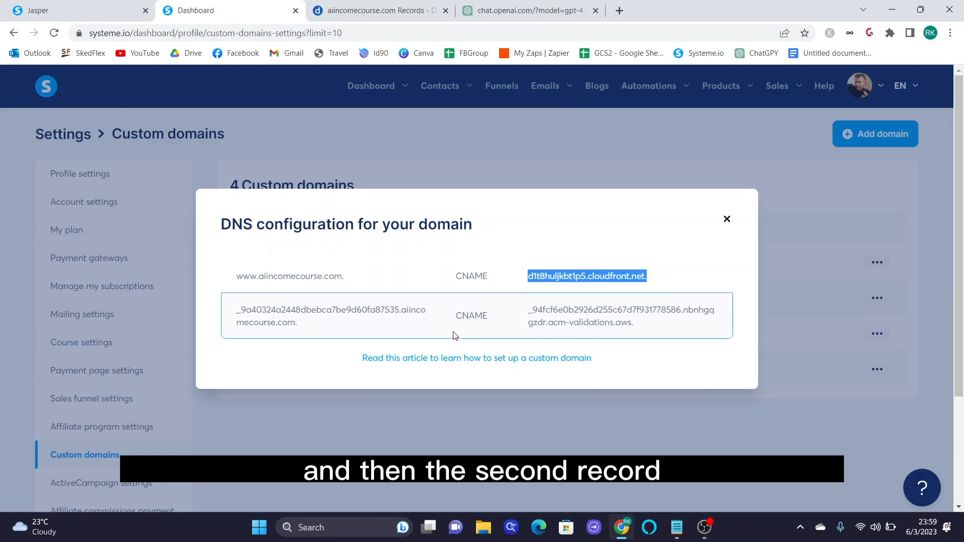
- Start a second CNAME record named with the validation hostname prefix copied from Systeme.io
left_click_drag(455, 316, 484, 314)
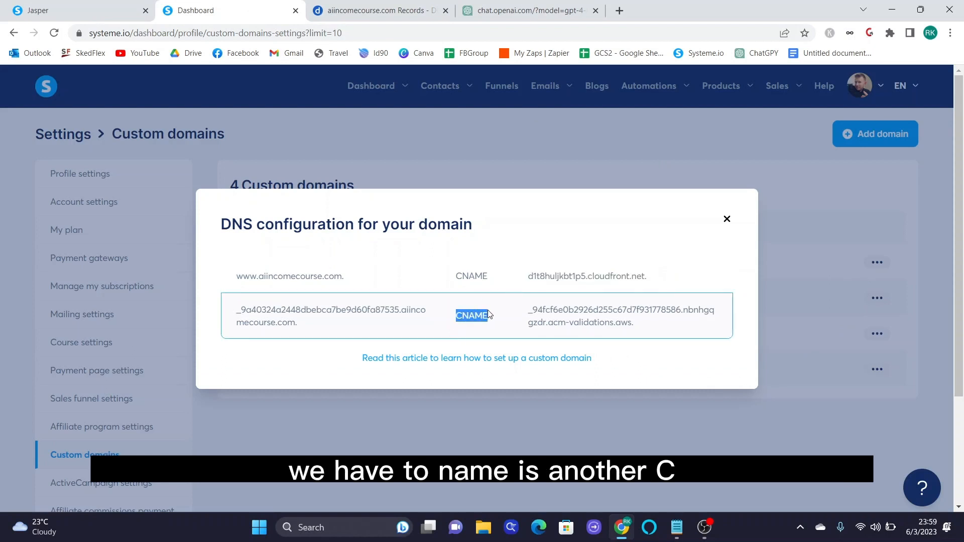
left_click(375, 10)
left_click(166, 236)
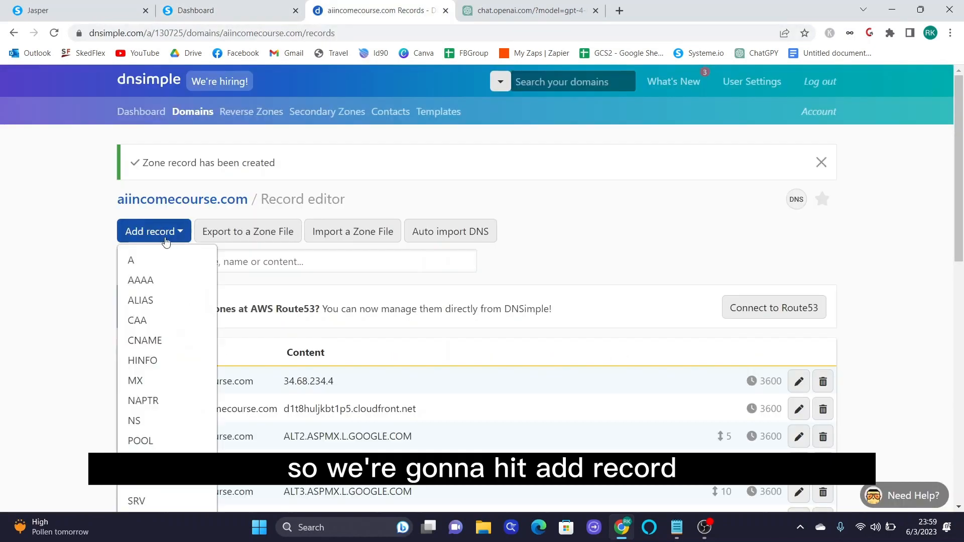
left_click(151, 342)
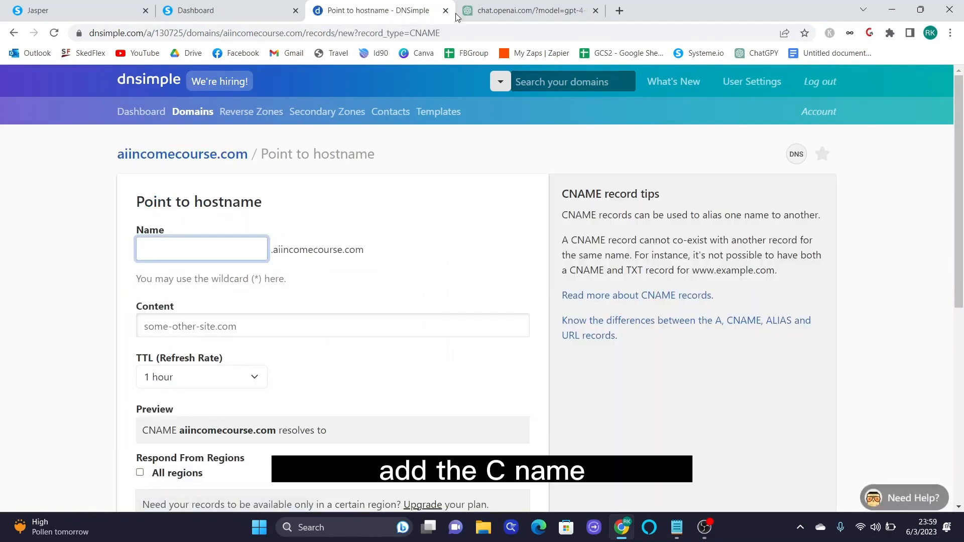
left_click(226, 10)
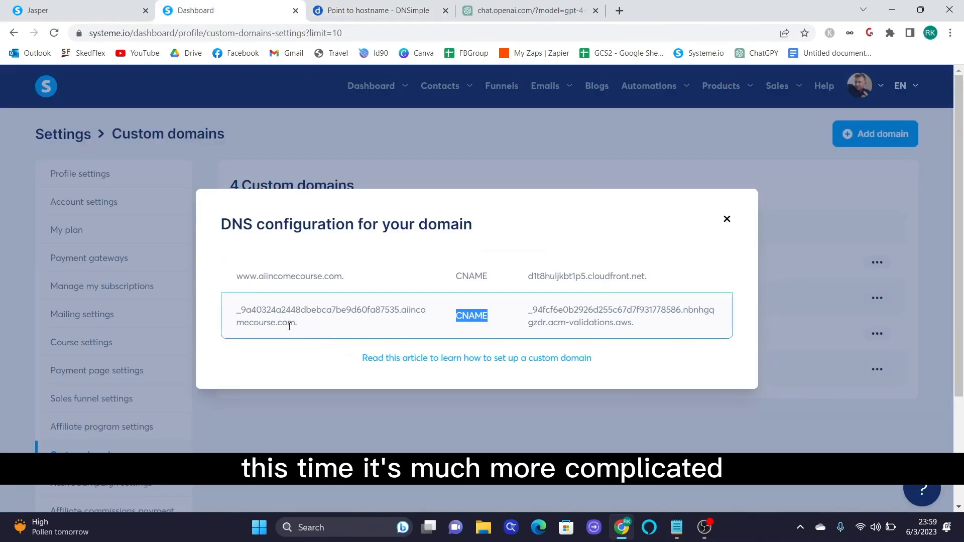
left_click_drag(237, 310, 399, 312)
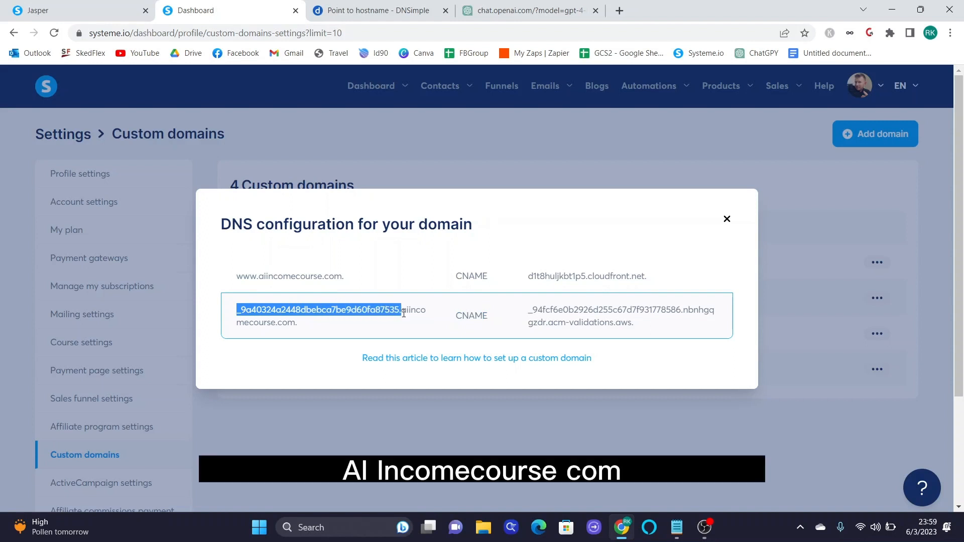
right_click(400, 320)
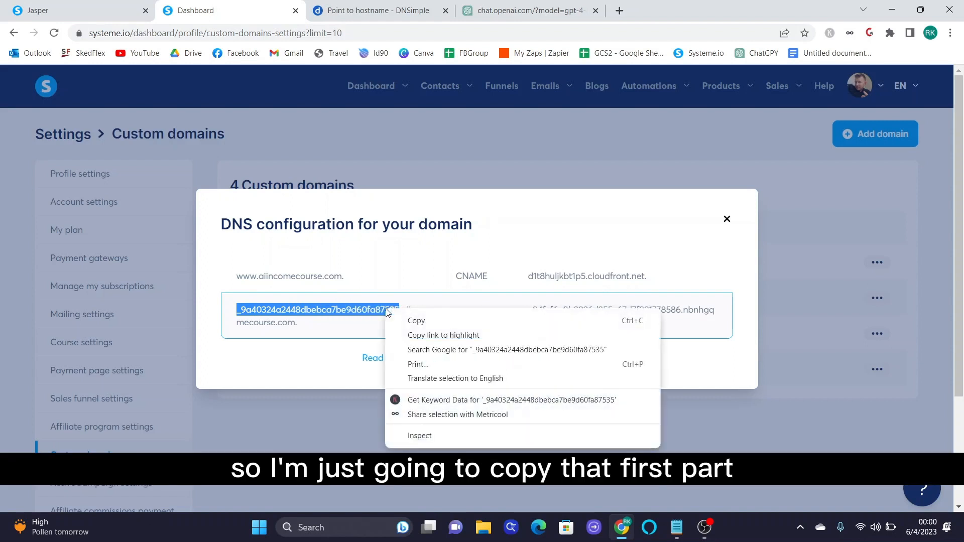
left_click(399, 323)
left_click(372, 11)
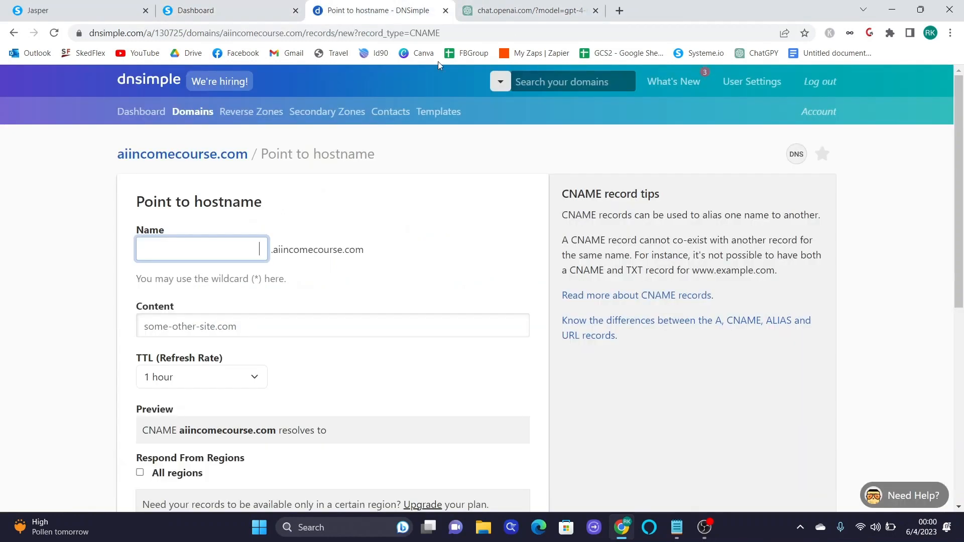
right_click(190, 260)
left_click(218, 358)
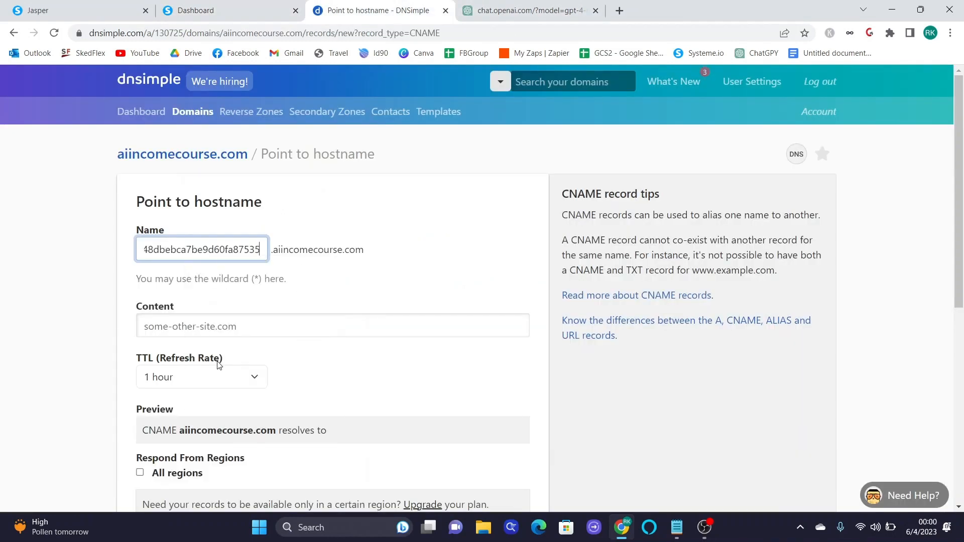
- Paste the acm-validations.aws value as its content, save it, and close Systeme.io's DNS dialog
left_click(207, 332)
left_click(226, 10)
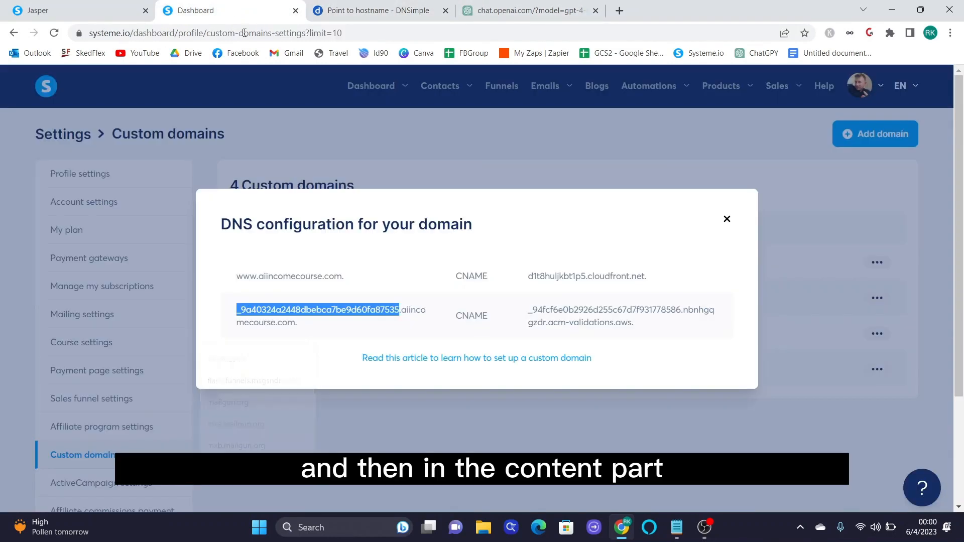
left_click_drag(528, 310, 644, 329)
right_click(601, 312)
left_click(627, 327)
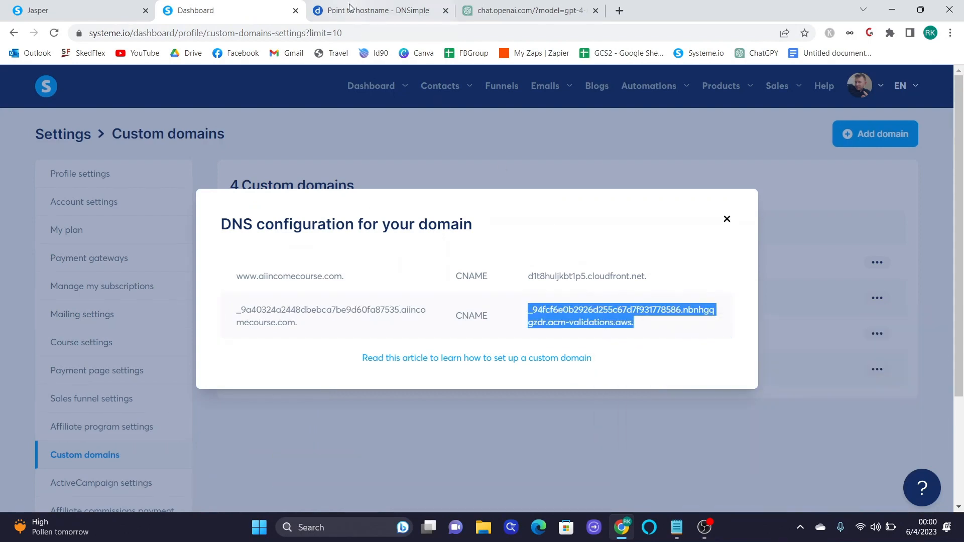
left_click(371, 10)
right_click(290, 325)
left_click(332, 217)
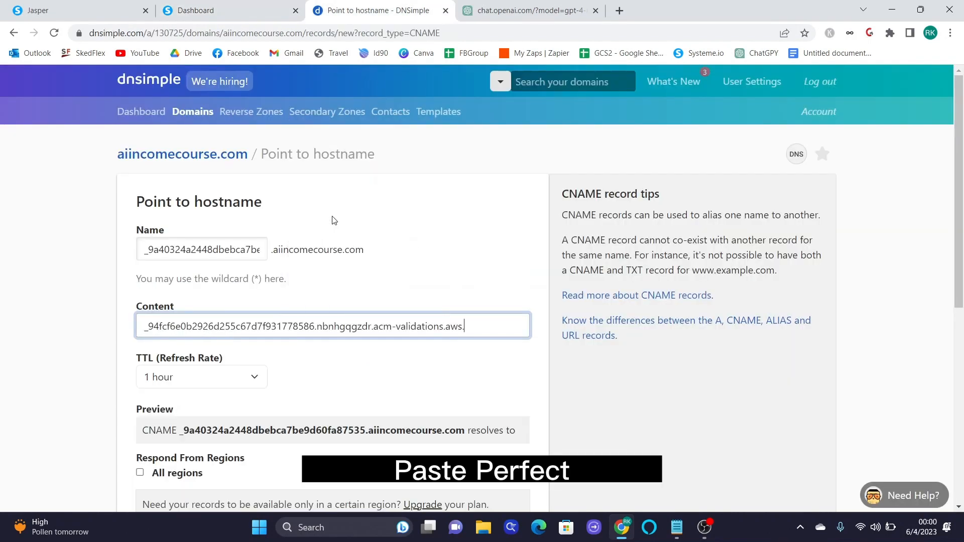
scroll(490, 365, "down", 5)
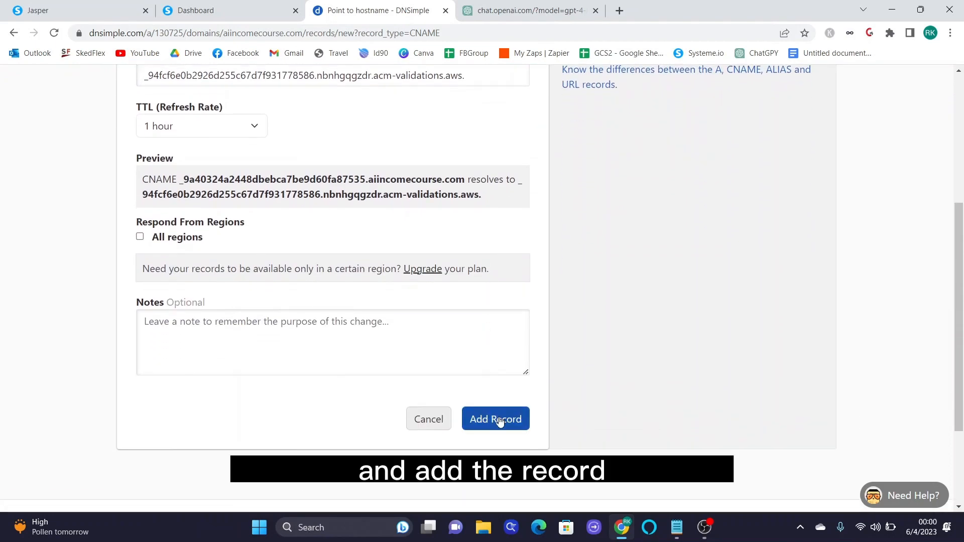
left_click(504, 421)
left_click(211, 4)
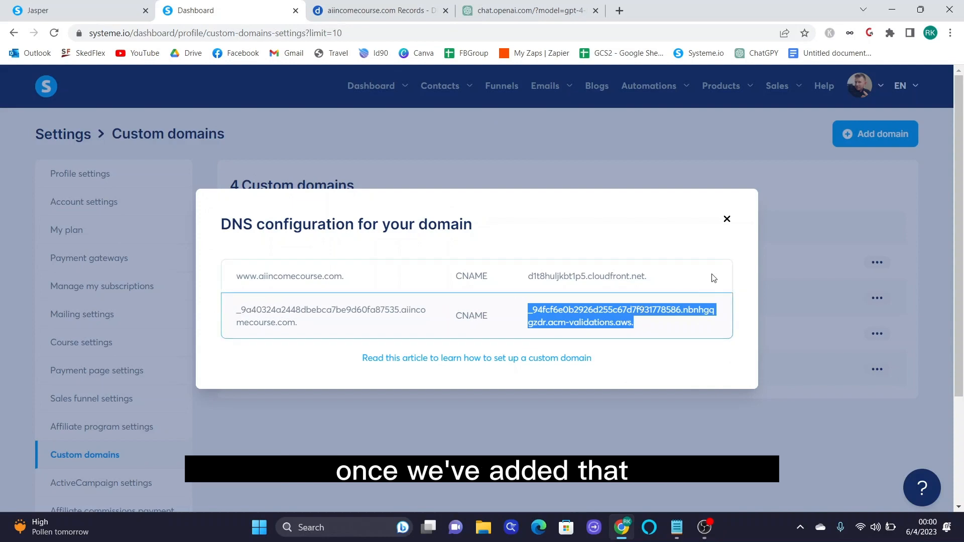
left_click(725, 220)
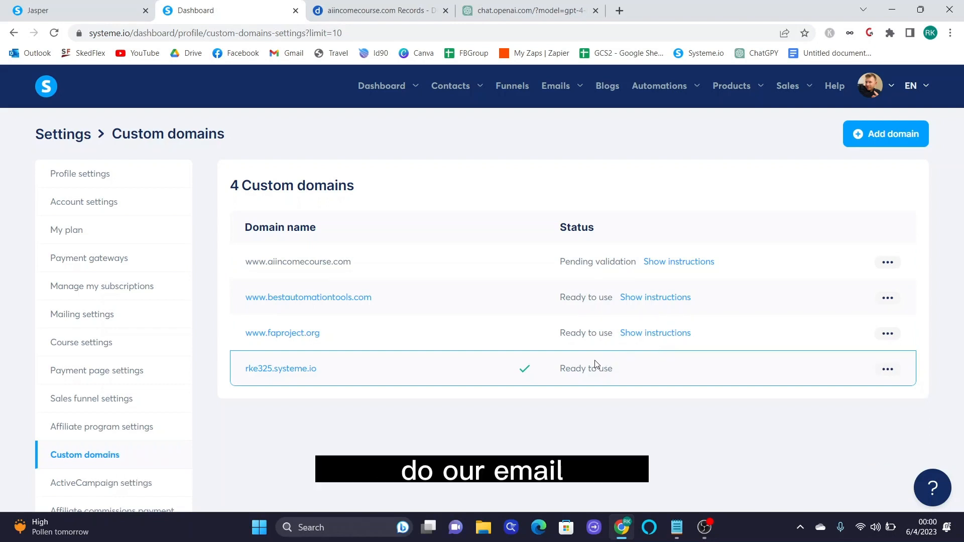
- Open Mailing settings and start adding a new sender email address
left_click(76, 315)
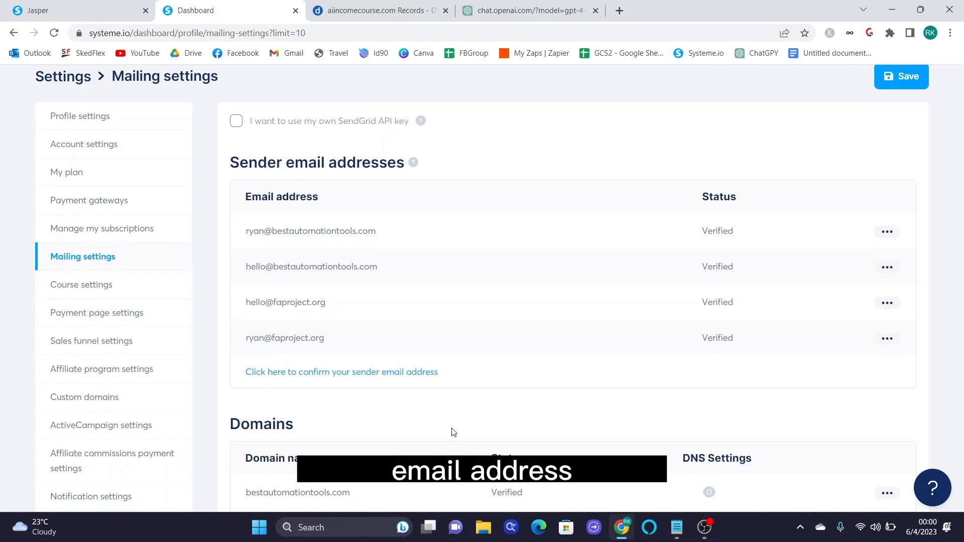
left_click(390, 372)
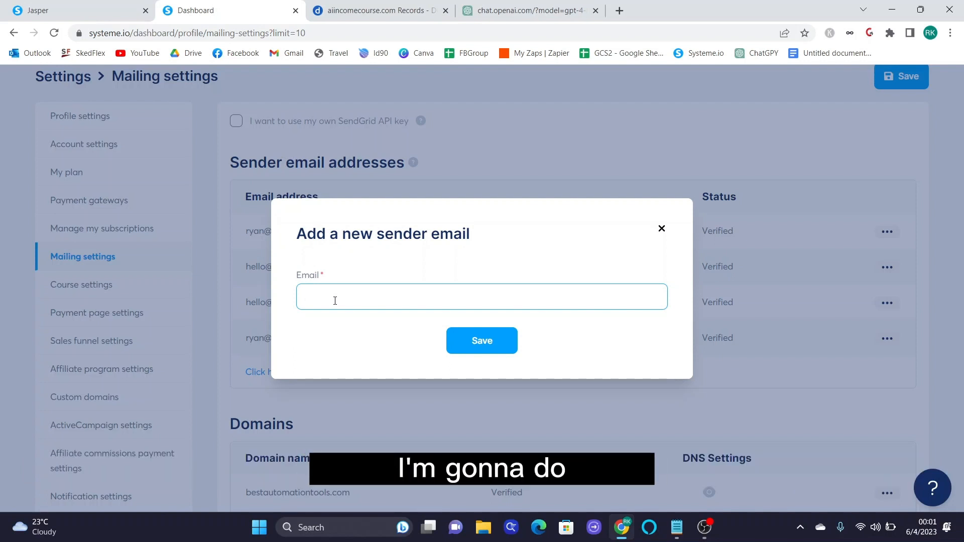
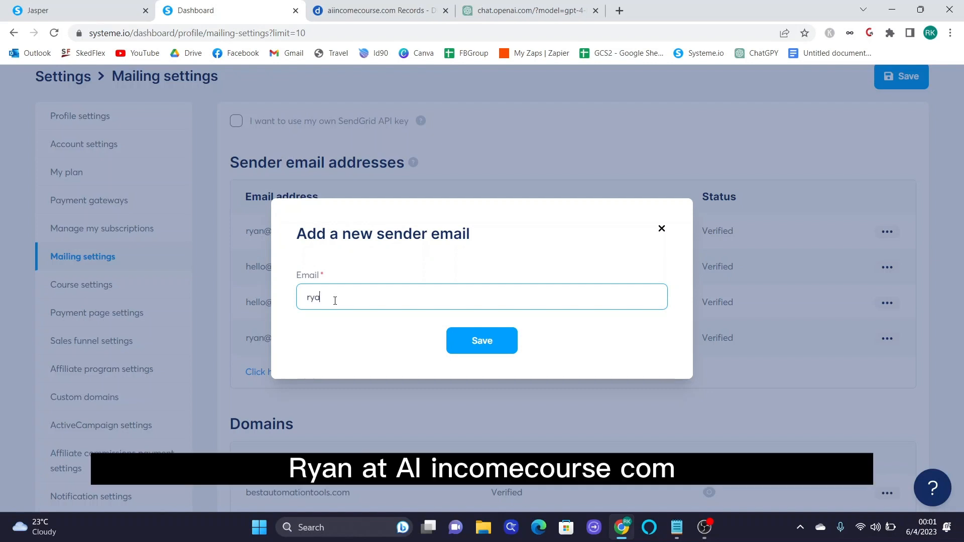
- Add two new sender addresses on the aiincomecourse.com domain, both left pending
left_click(496, 341)
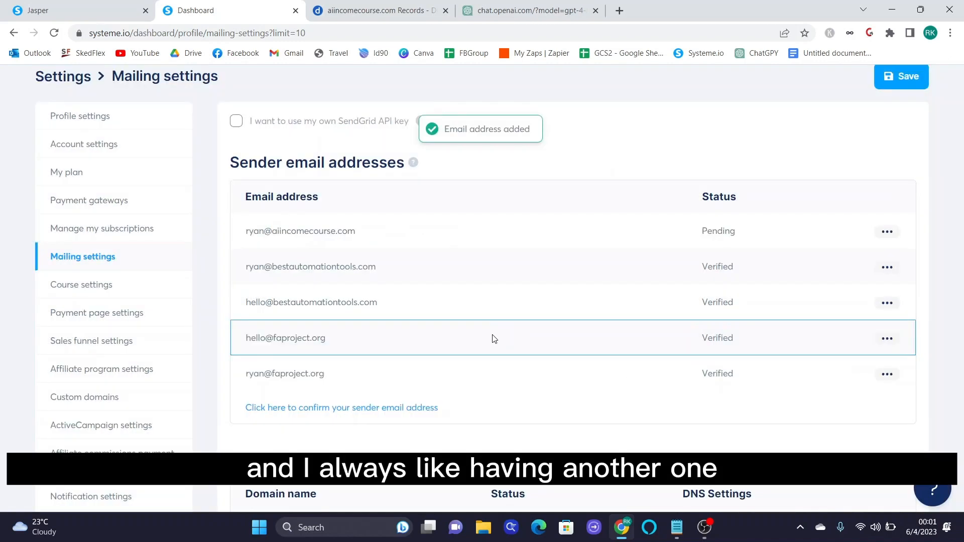
left_click(408, 410)
left_click(408, 303)
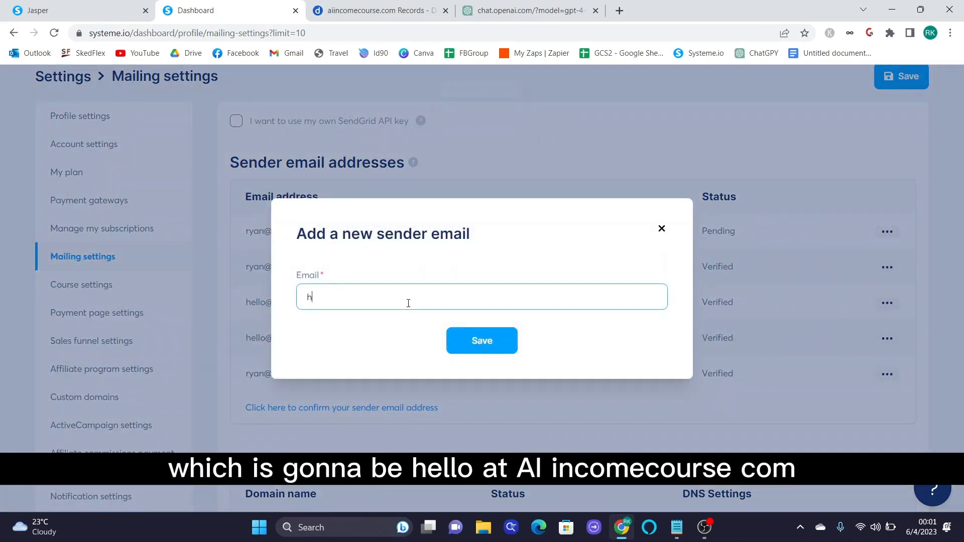
left_click(490, 339)
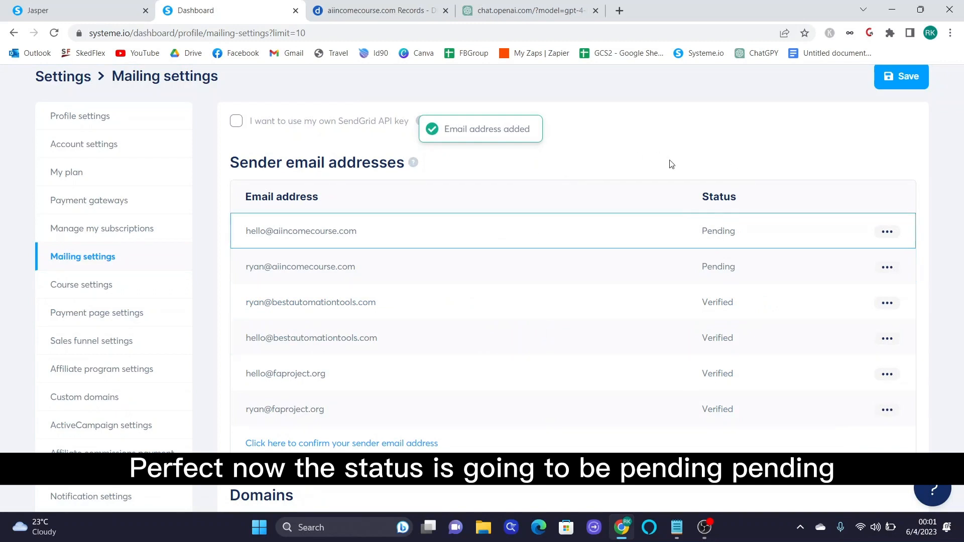
- Open Gmail in a new tab and confirm the first sender address from the Systeme.io email
left_click(619, 10)
type("g")
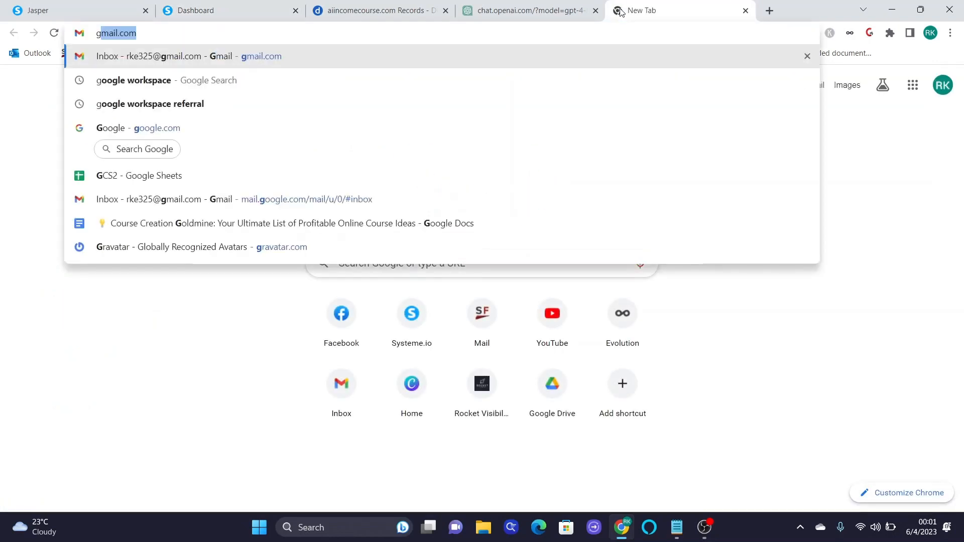
key("Return")
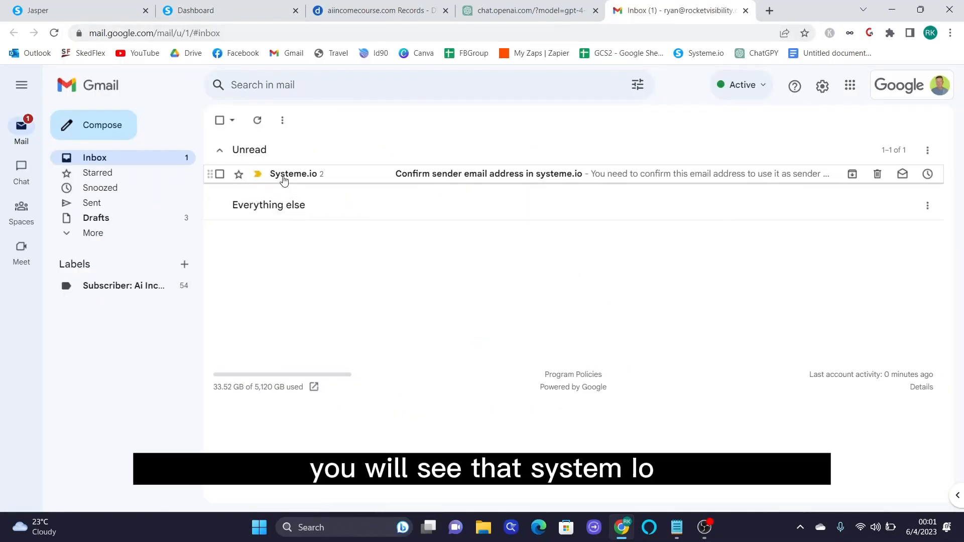
left_click(416, 177)
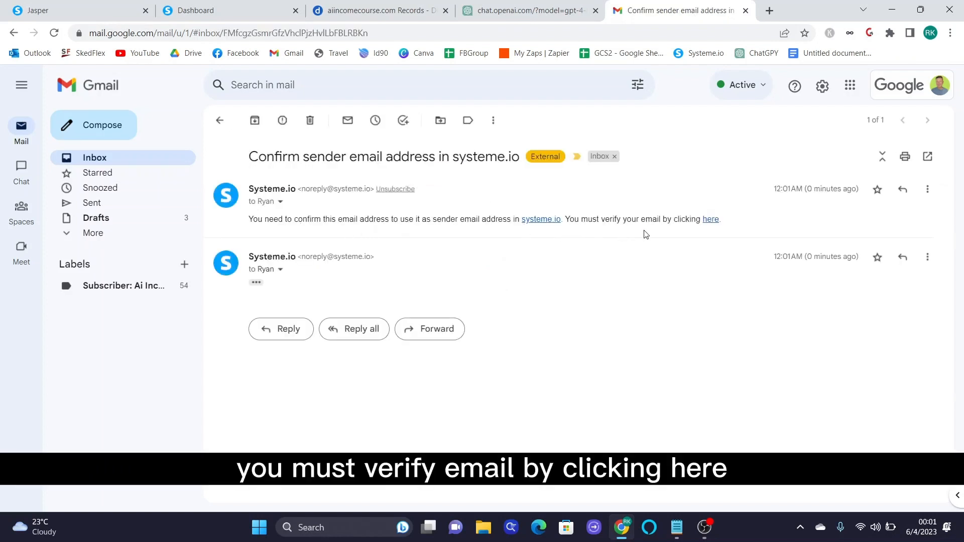
left_click(710, 219)
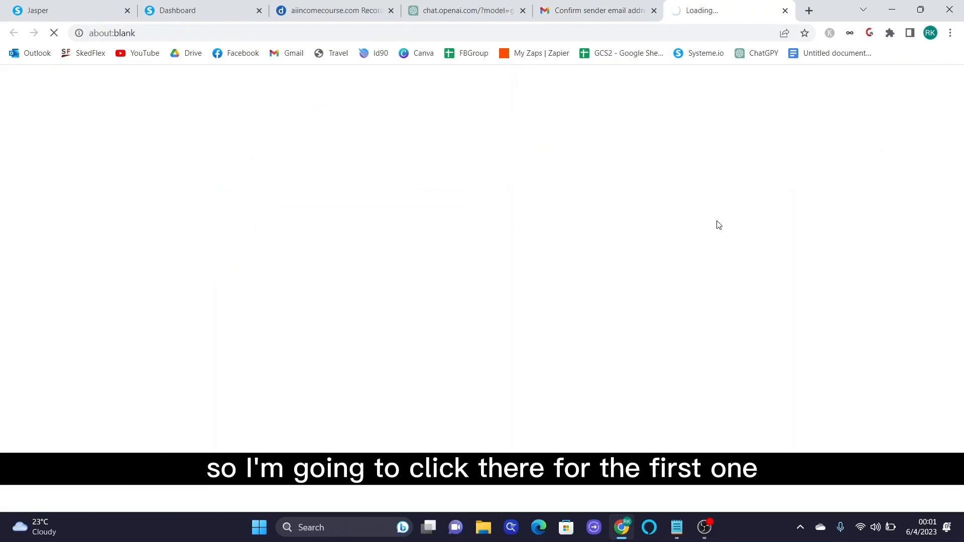
key("ctrl+shift+Tab")
- Confirm the second sender address, close the confirmation tabs, and return to Systeme.io
left_click(256, 282)
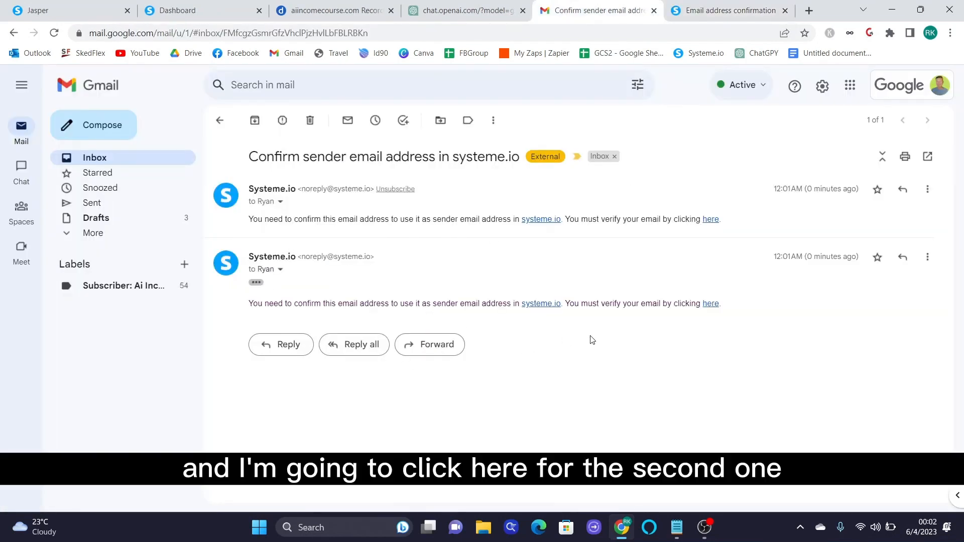
left_click(713, 303)
left_click(497, 398)
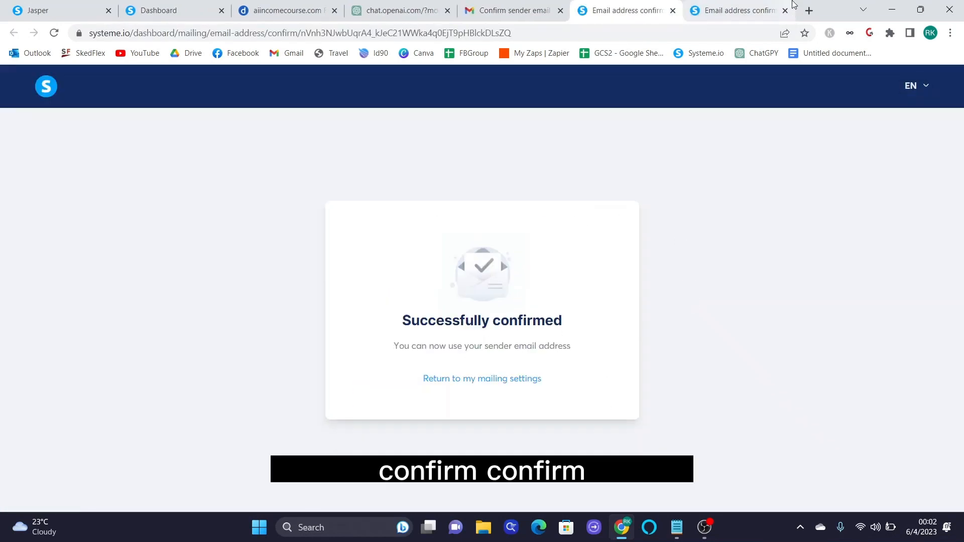
left_click(748, 15)
left_click(599, 395)
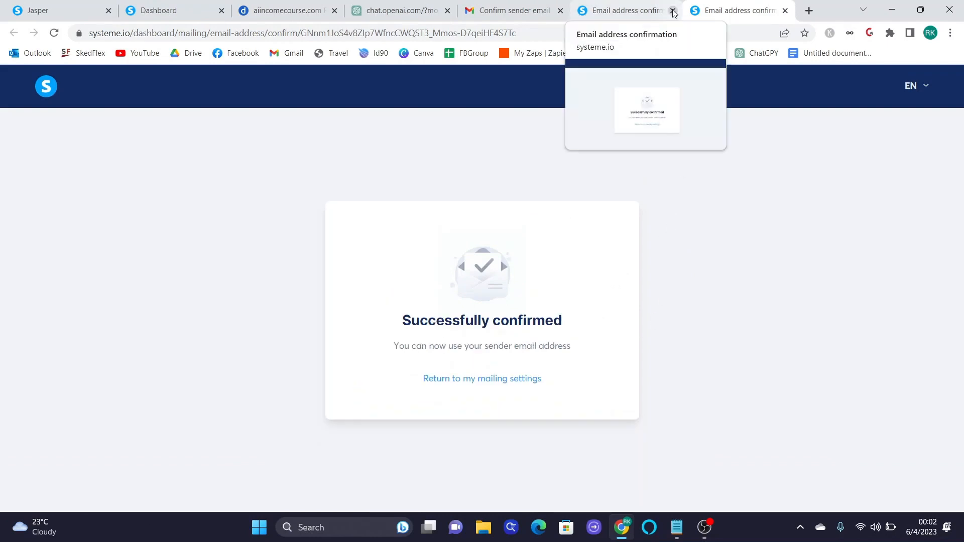
left_click(673, 11)
left_click(673, 10)
left_click(200, 10)
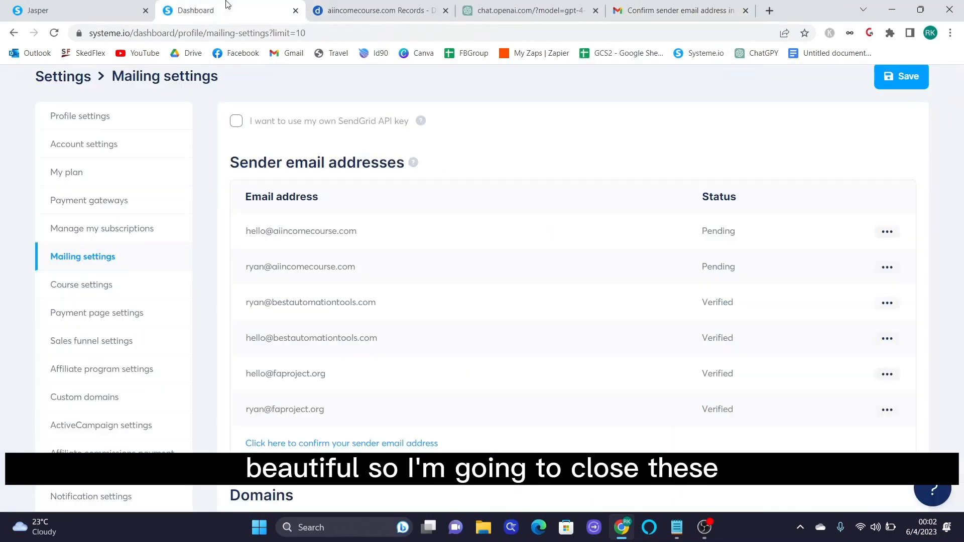
- Reload Mailing settings and check both new aiincomecourse.com senders now show Verified
left_click(278, 34)
key("Return")
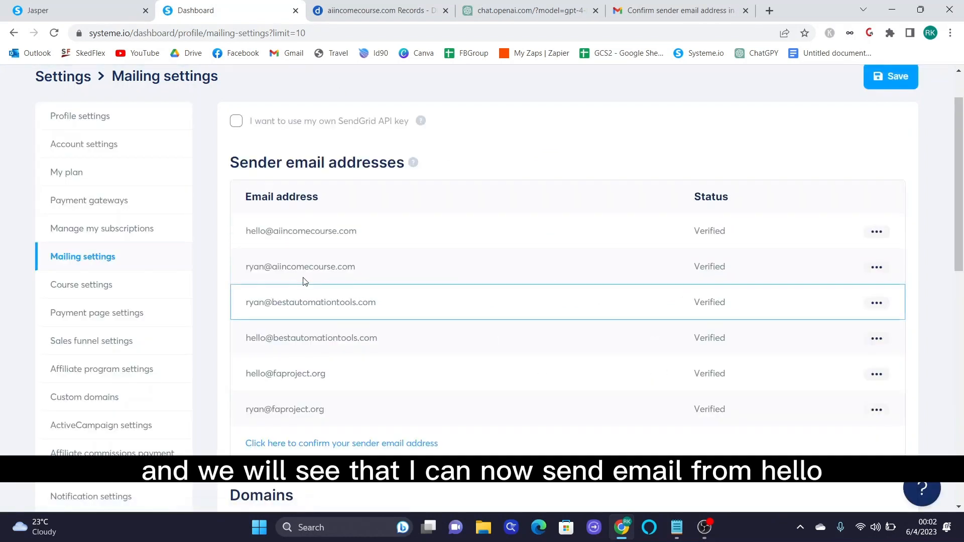
left_click_drag(245, 232, 368, 236)
left_click_drag(246, 267, 383, 270)
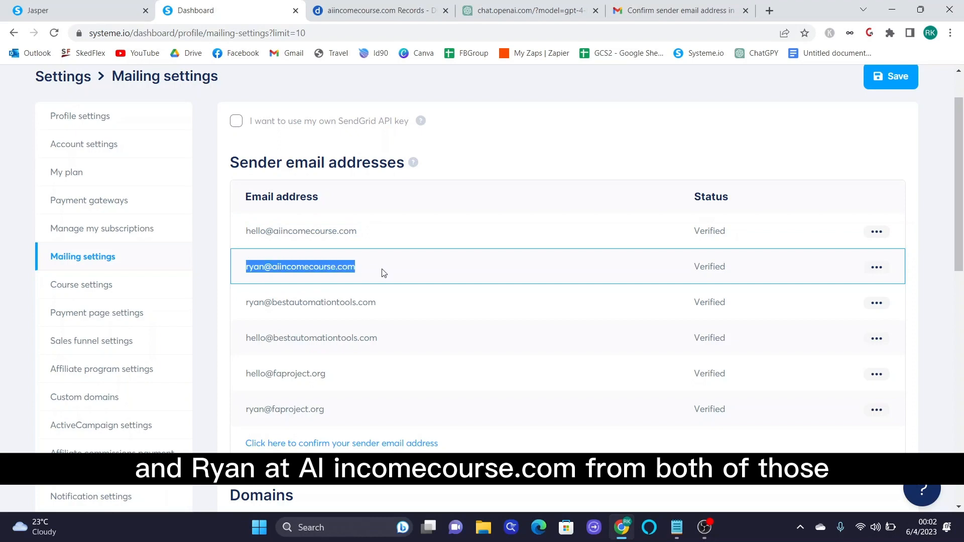
scroll(419, 332, "down", 6)
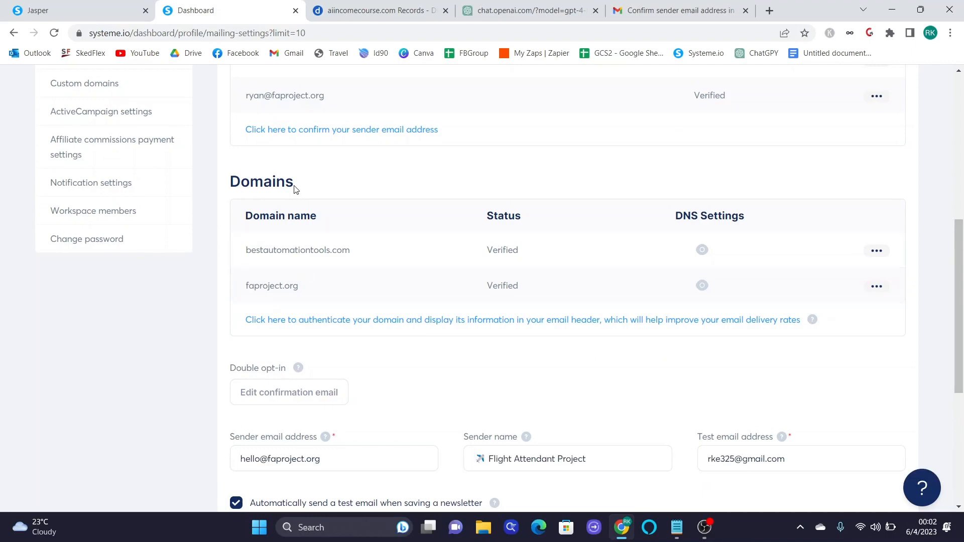
scroll(301, 201, "up", 5)
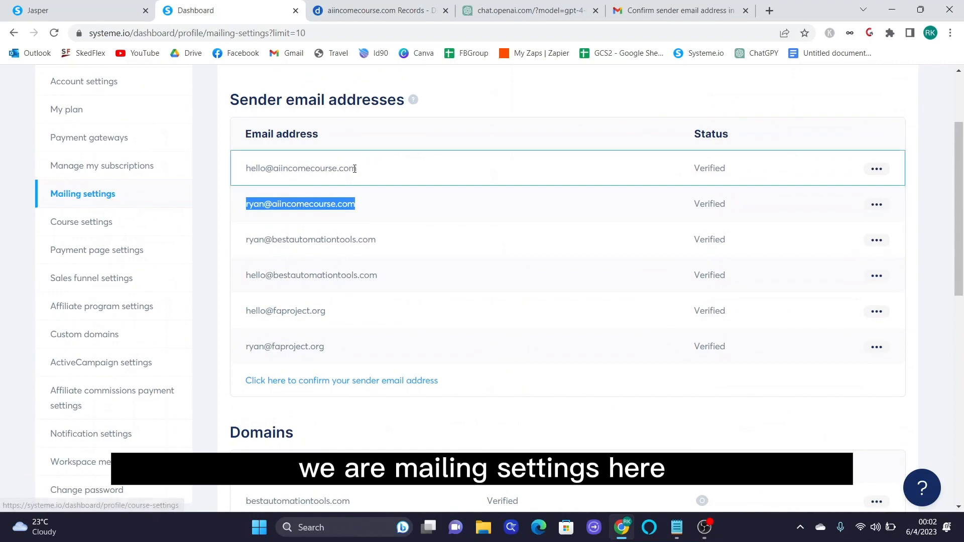
scroll(364, 215, "down", 6)
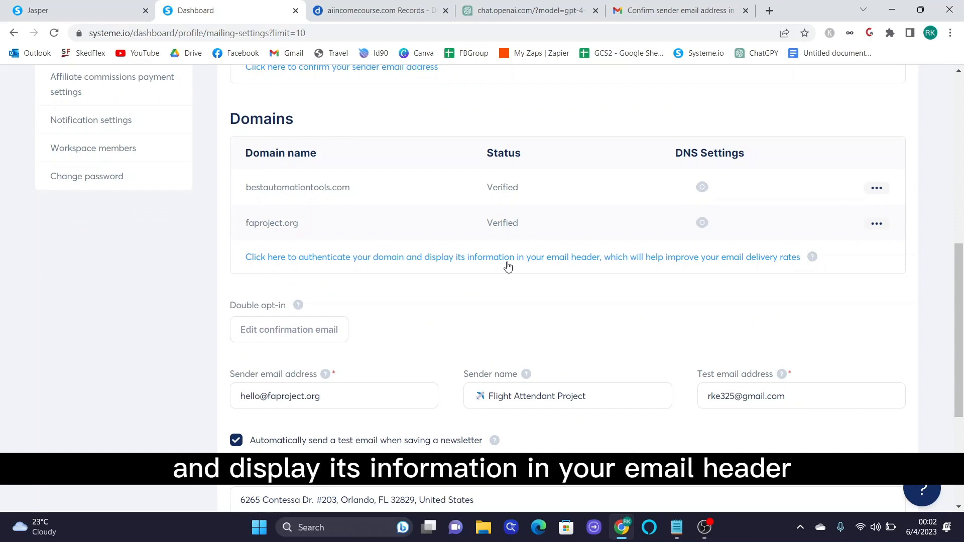
left_click(659, 268)
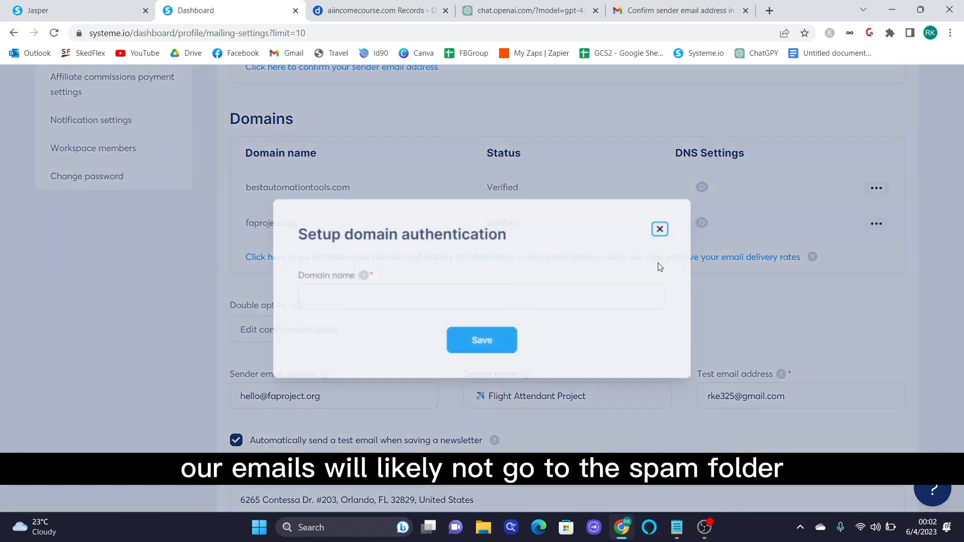
left_click(605, 298)
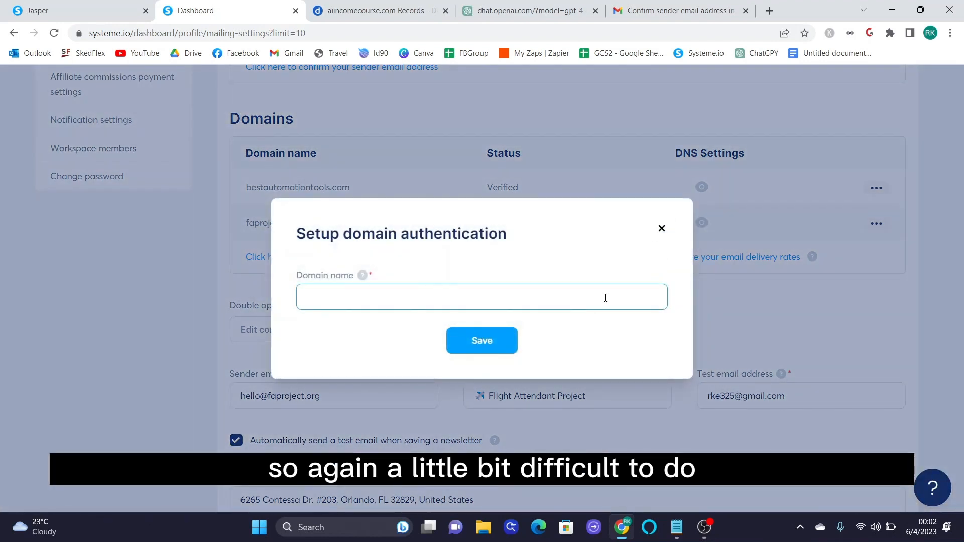
type("www")
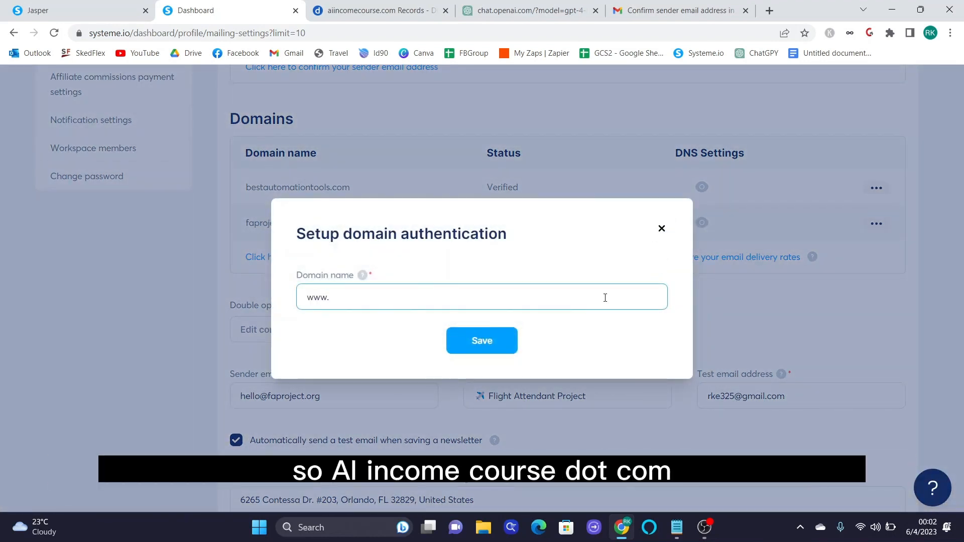
type(".aiincomecourse.com")
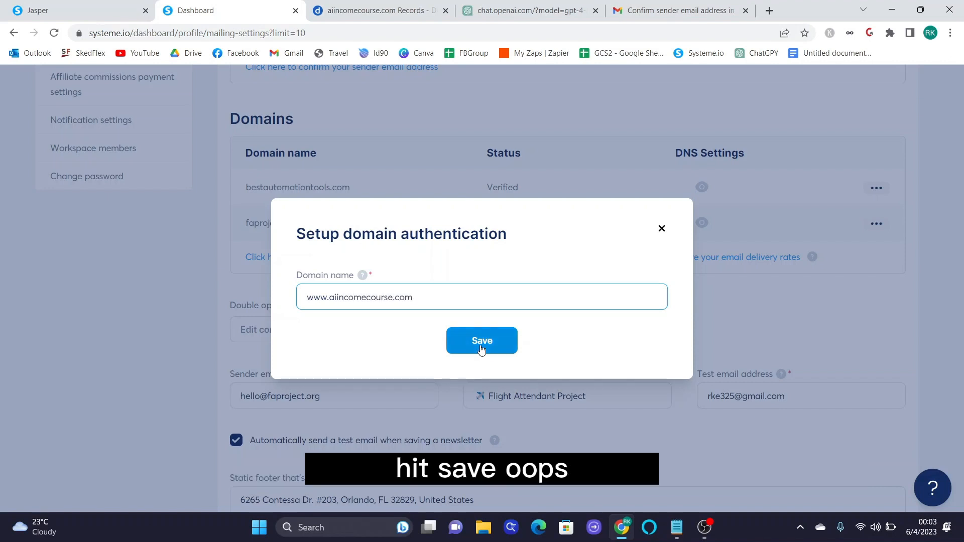
left_click(497, 348)
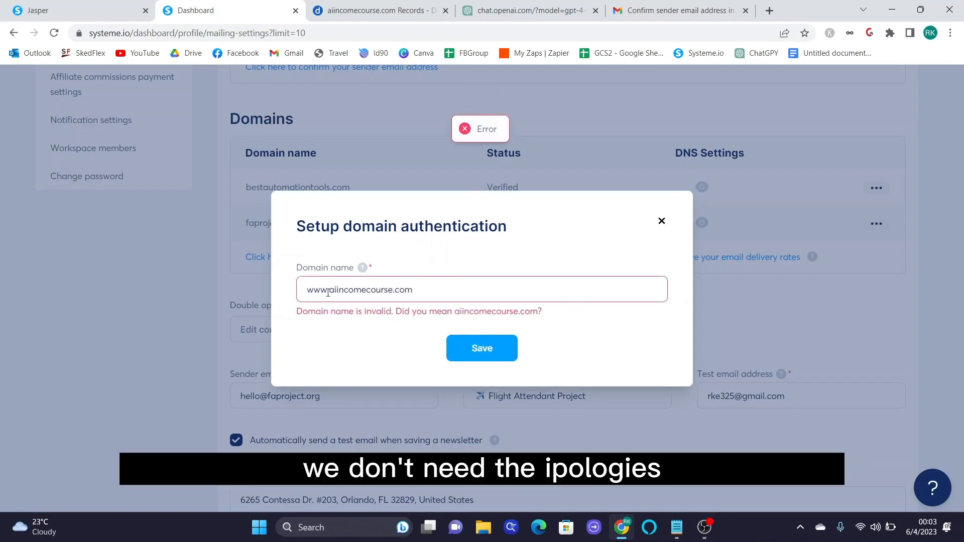
left_click_drag(329, 290, 268, 271)
key("BackSpace")
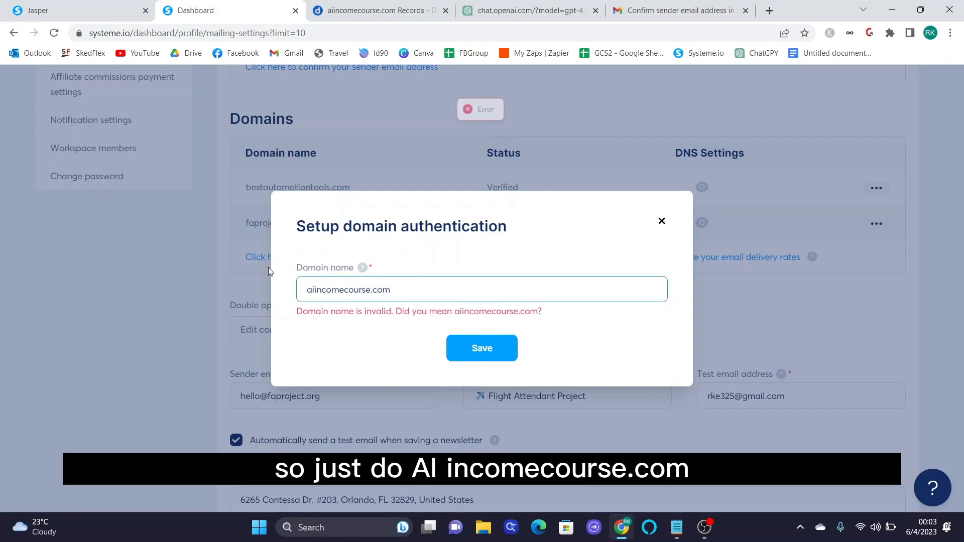
left_click(482, 354)
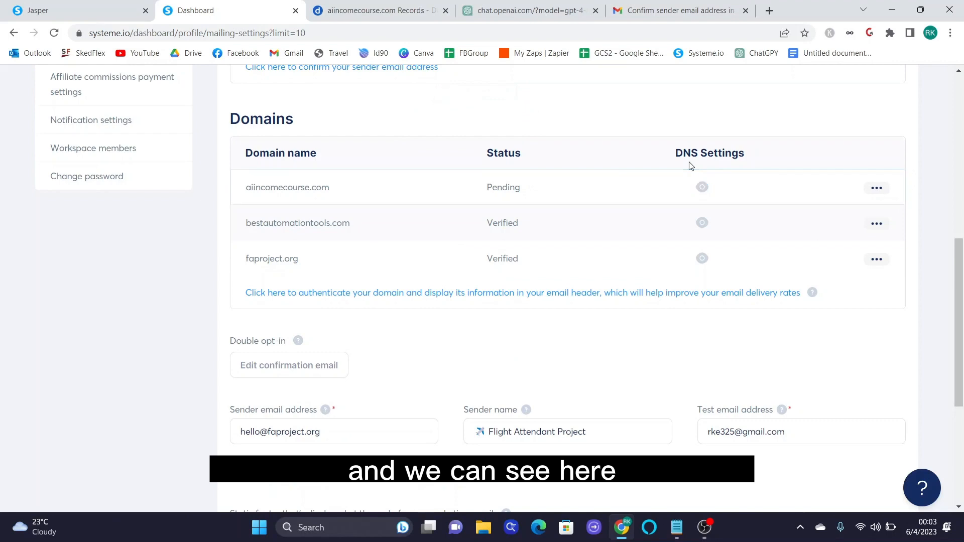
- Show the DNS settings for aiincomecourse.com from the Domains table
left_click_drag(675, 152, 748, 153)
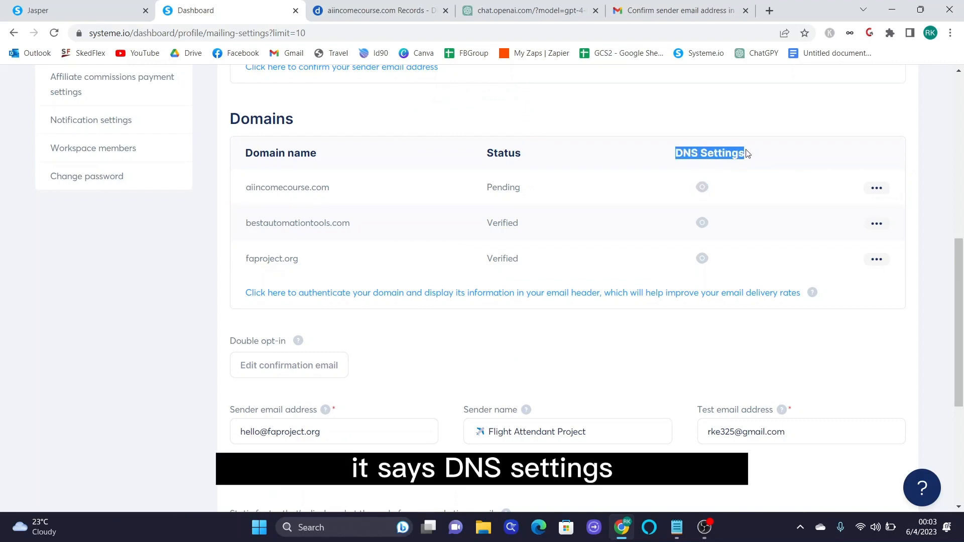
left_click(707, 189)
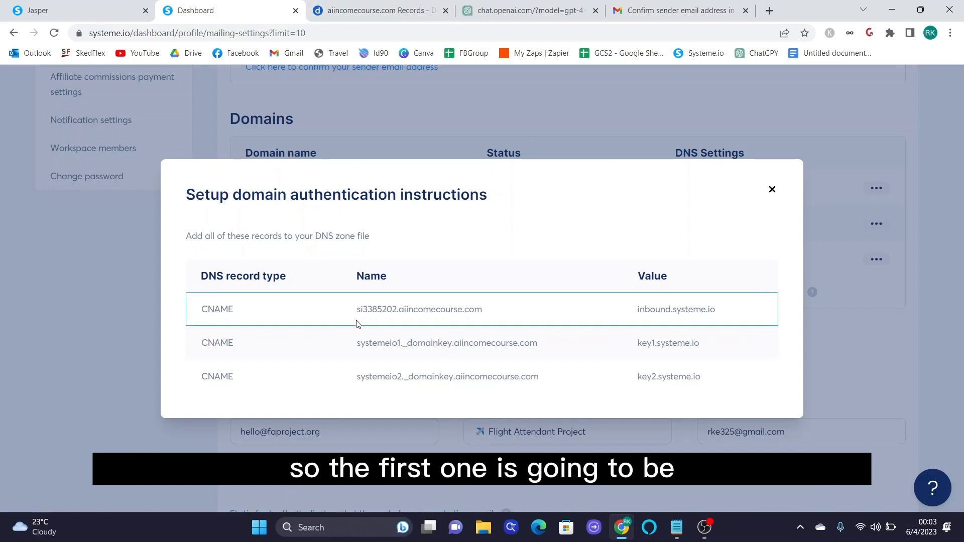
- Start a new CNAME record in DNSimple named si3385202
left_click(377, 10)
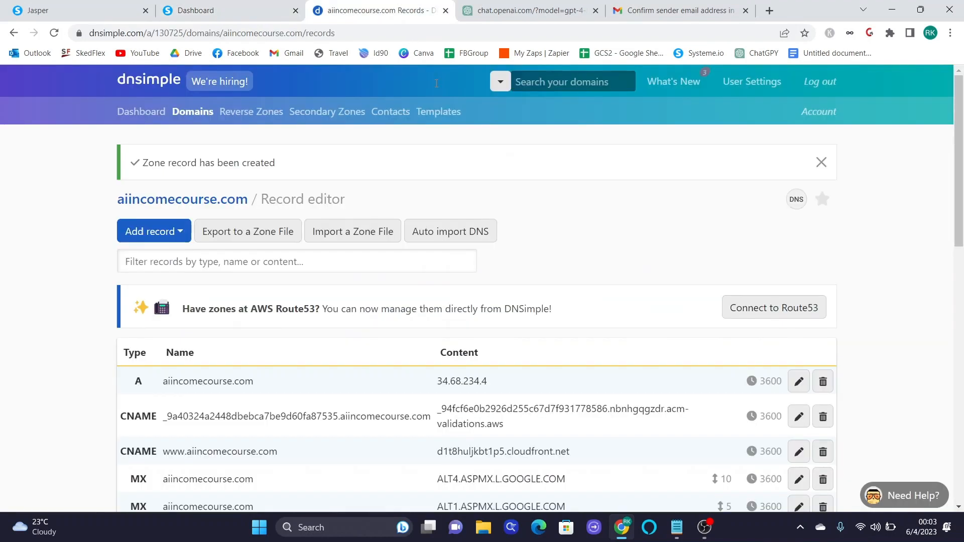
left_click(181, 231)
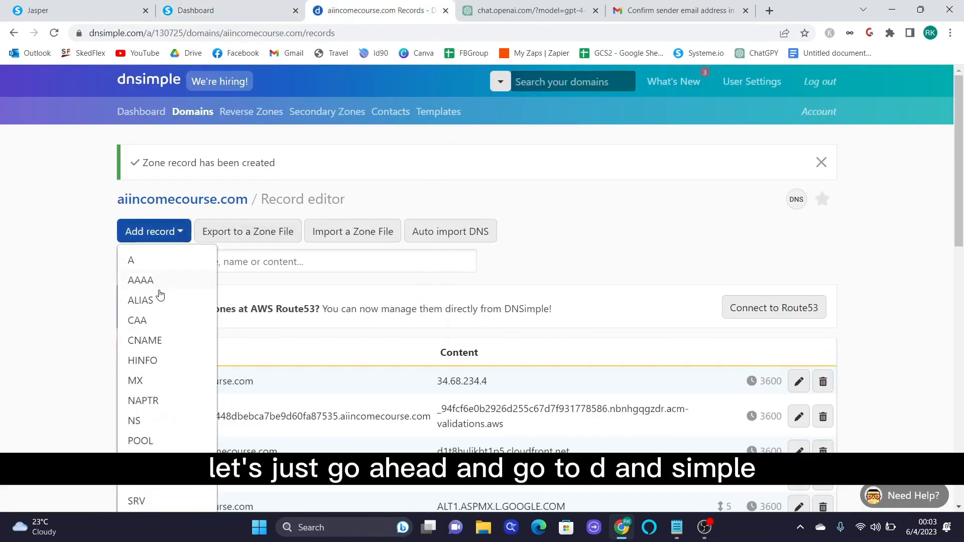
left_click(158, 338)
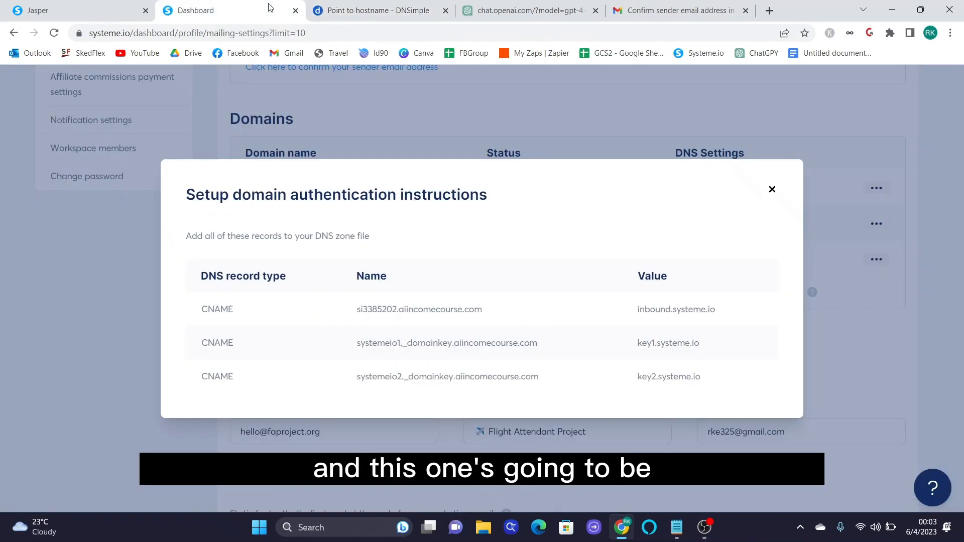
left_click_drag(354, 312, 396, 310)
right_click(396, 310)
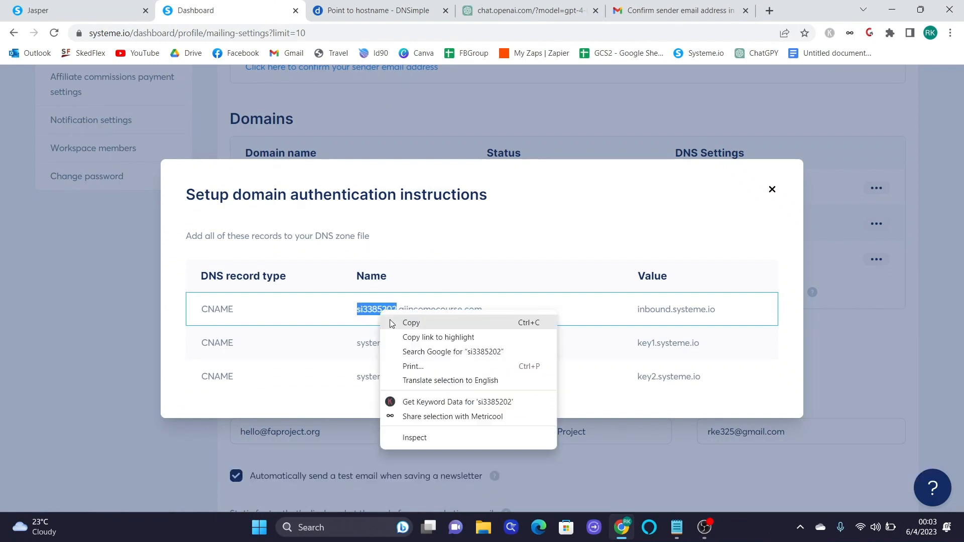
left_click(397, 320)
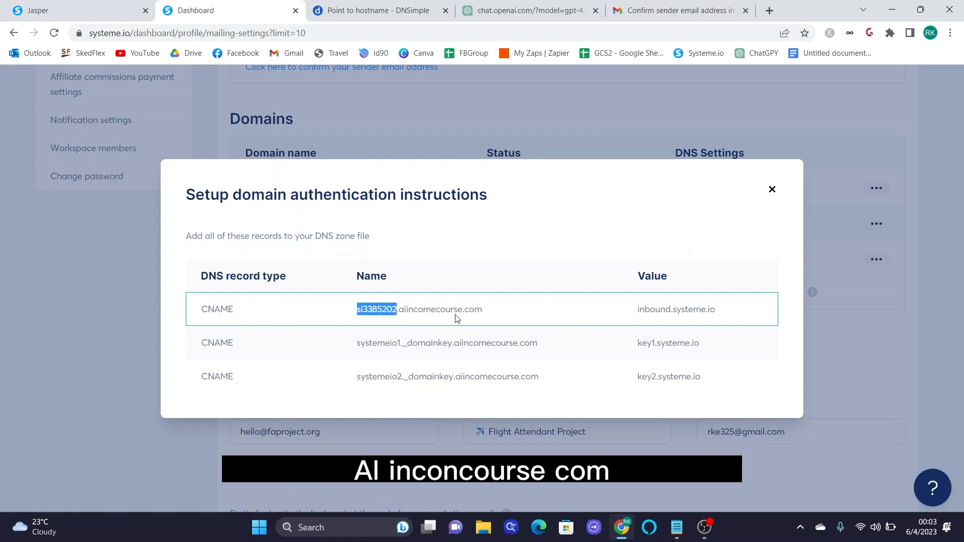
left_click(389, 11)
right_click(251, 246)
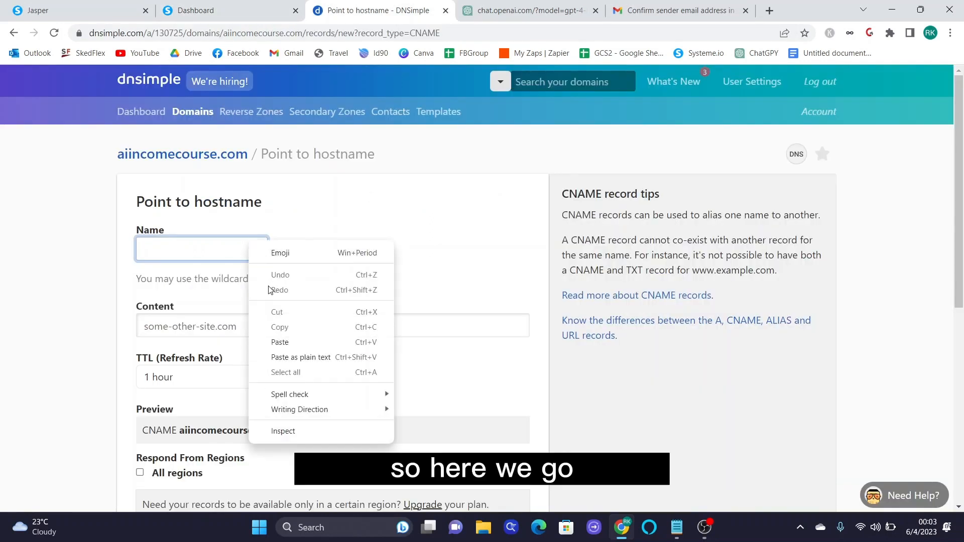
left_click(280, 342)
left_click(268, 327)
- Point the si3385202 record to inbound.systeme.io and save it
left_click(236, 7)
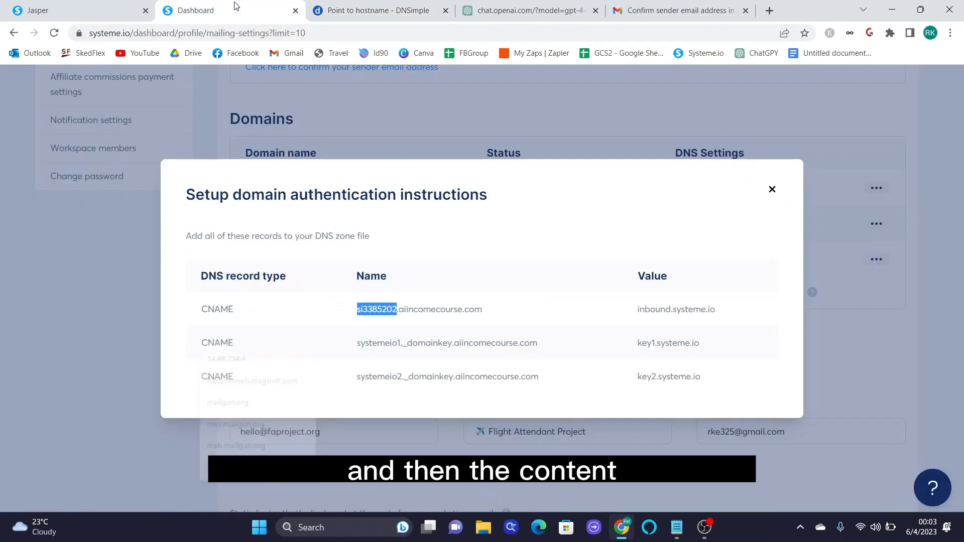
left_click_drag(626, 310, 715, 309)
right_click(715, 310)
left_click(712, 323)
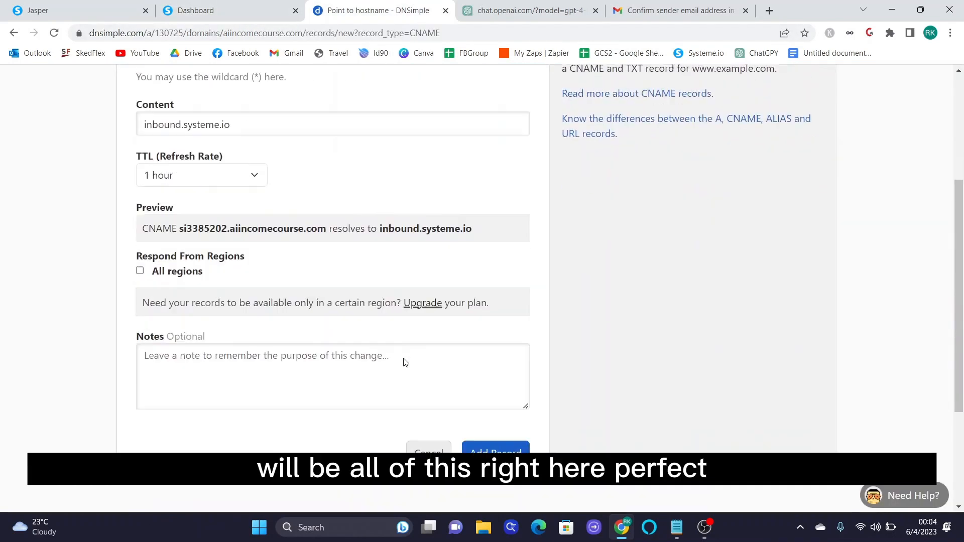
scroll(452, 327, "down", 3)
left_click(480, 281)
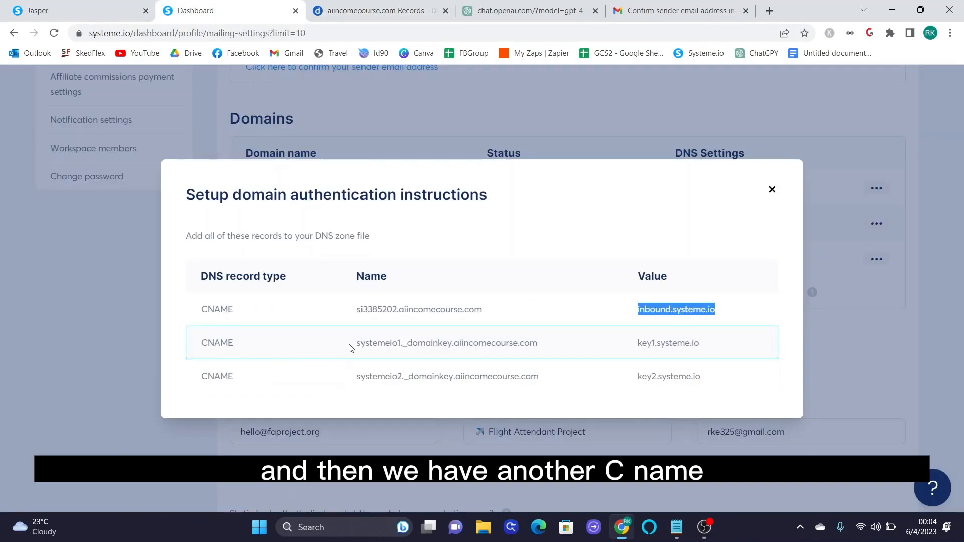
- Add a second CNAME record, systemeio1._domainkey, pointing to key1.systeme.io
left_click_drag(355, 343, 438, 343)
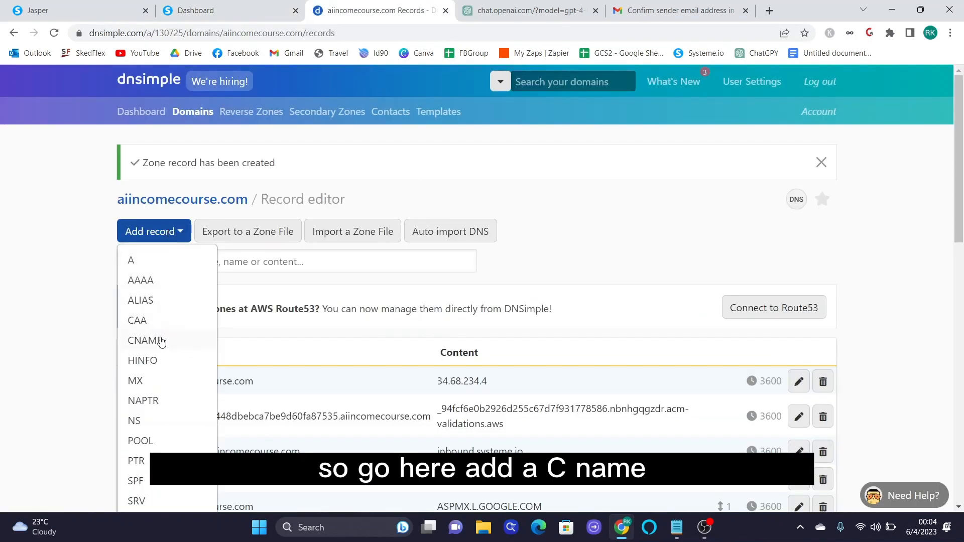
left_click(146, 341)
right_click(221, 252)
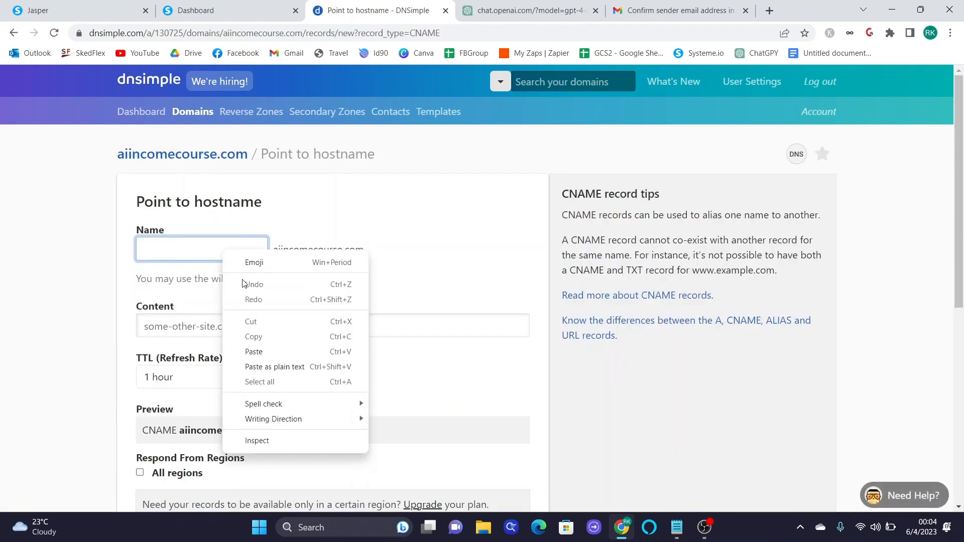
left_click(252, 352)
left_click(247, 325)
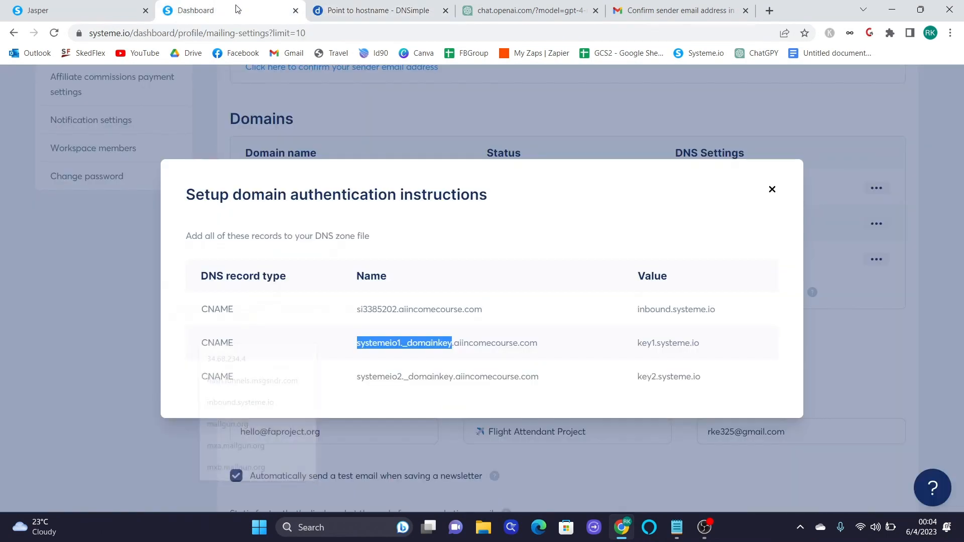
double_click(681, 344)
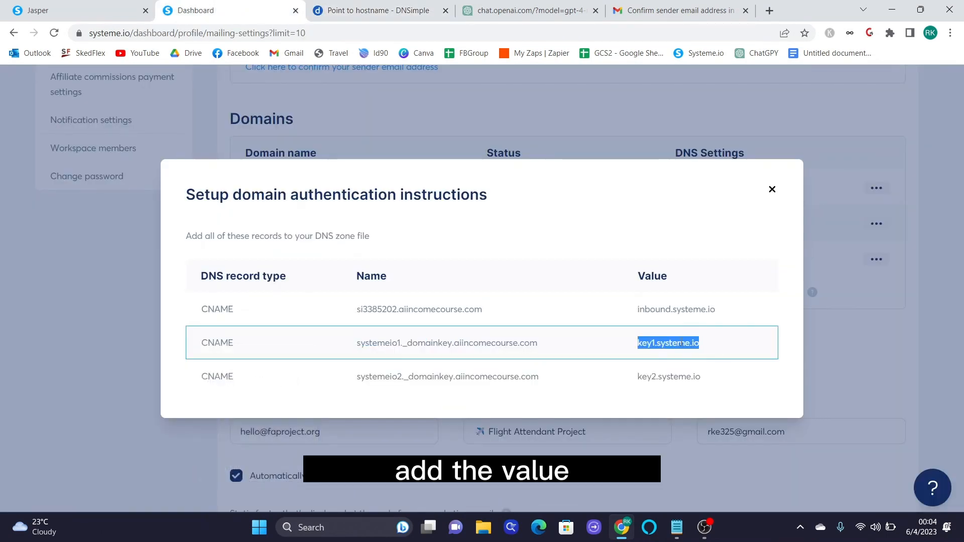
right_click(682, 343)
left_click(710, 353)
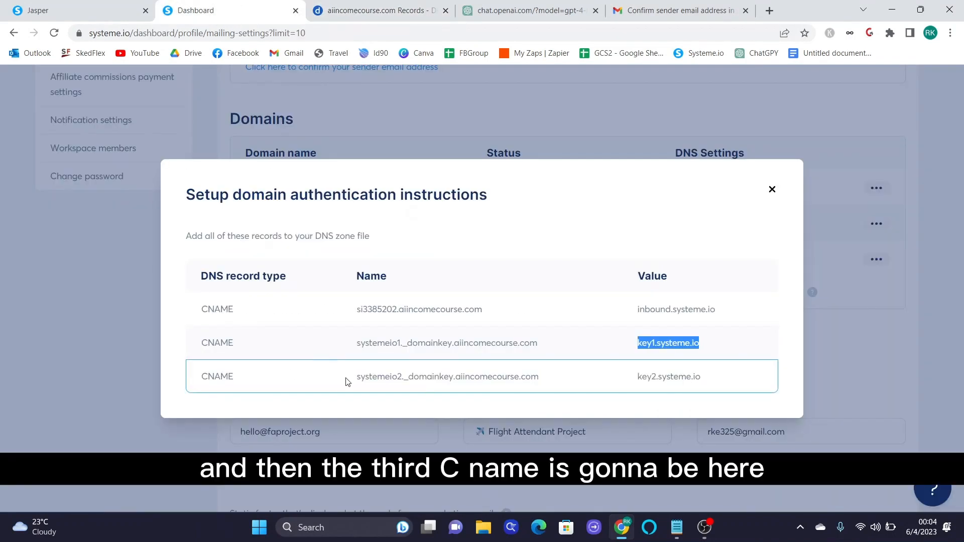
- Add the third CNAME record, systemeio2._domainkey, pointing to key2.systeme.io
left_click_drag(346, 380, 454, 377)
right_click(442, 378)
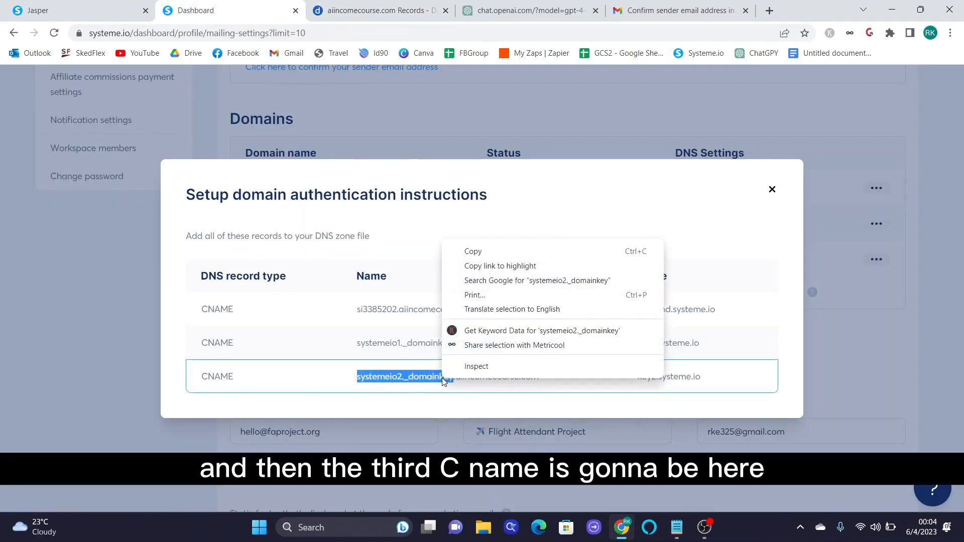
left_click(473, 251)
double_click(659, 372)
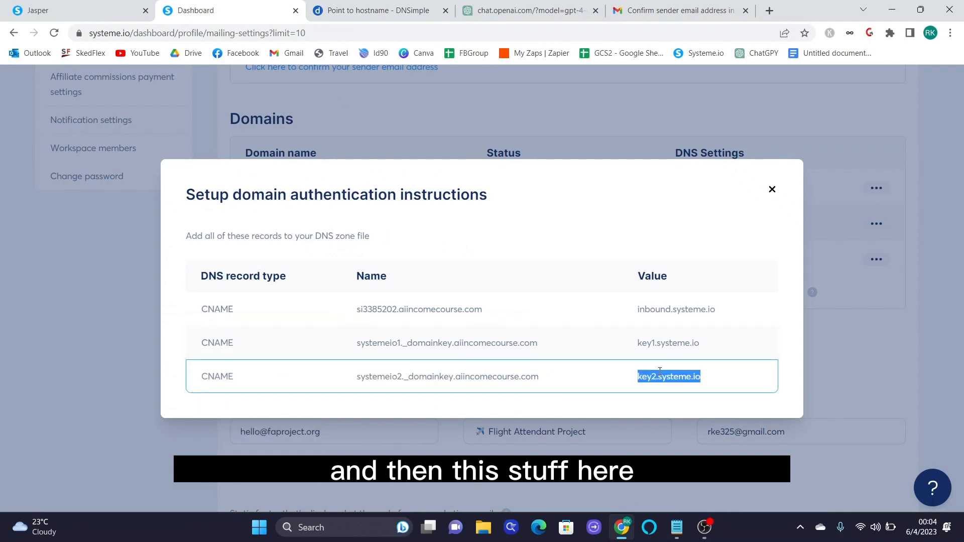
right_click(659, 372)
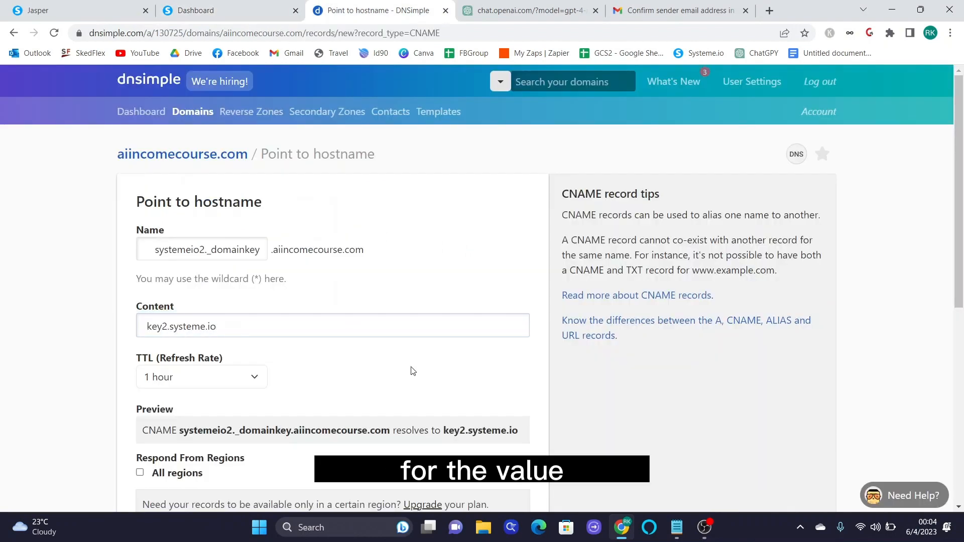
scroll(417, 376, "down", 3)
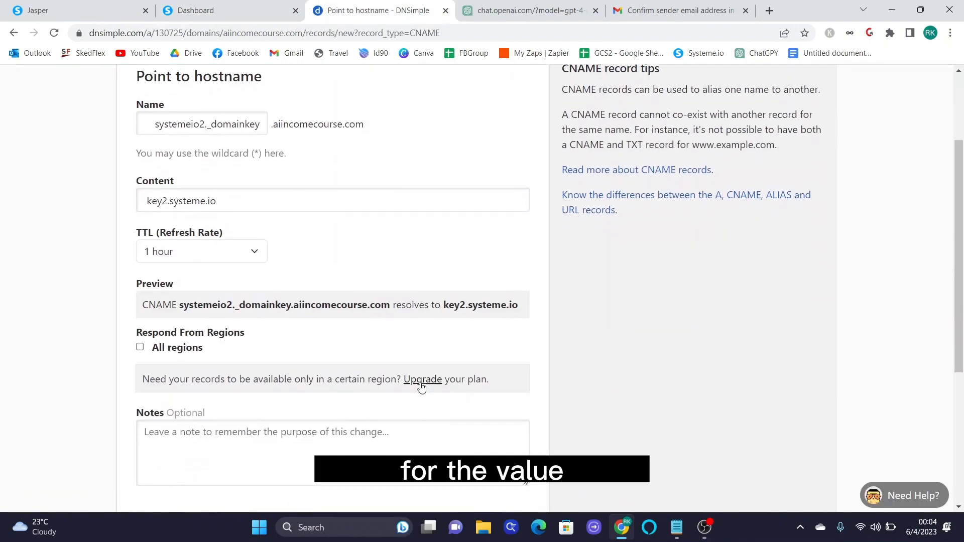
scroll(421, 386, "down", 3)
left_click(507, 404)
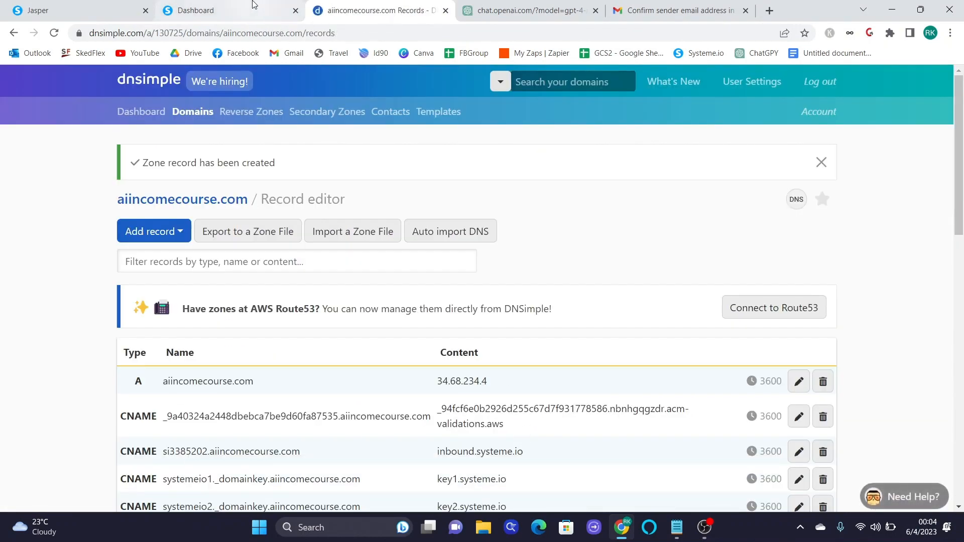
- Close the domain authentication instructions and confirm aiincomecourse.com still shows Pending in Mailing settings
left_click(253, 4)
left_click(771, 189)
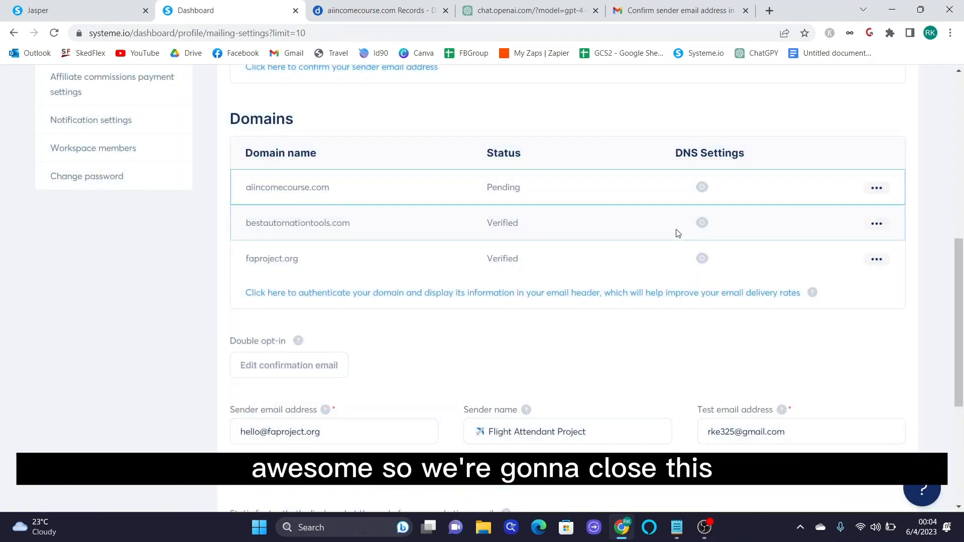
left_click(877, 189)
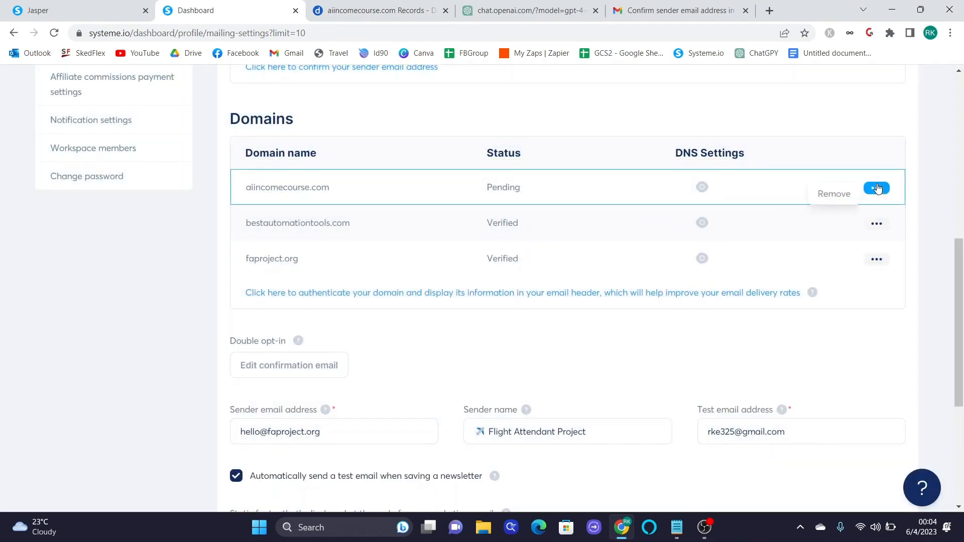
left_click(852, 157)
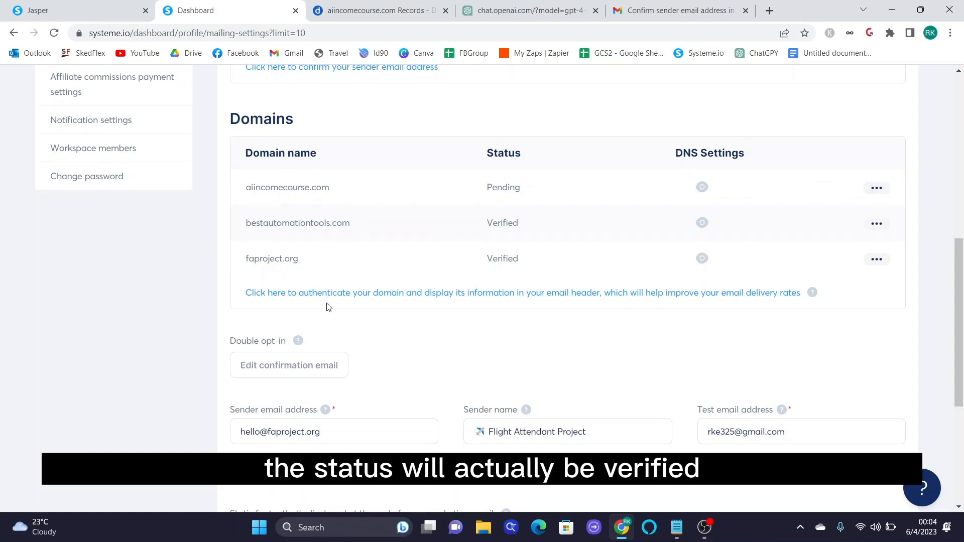
scroll(391, 318, "down", 2)
scroll(390, 318, "down", 1)
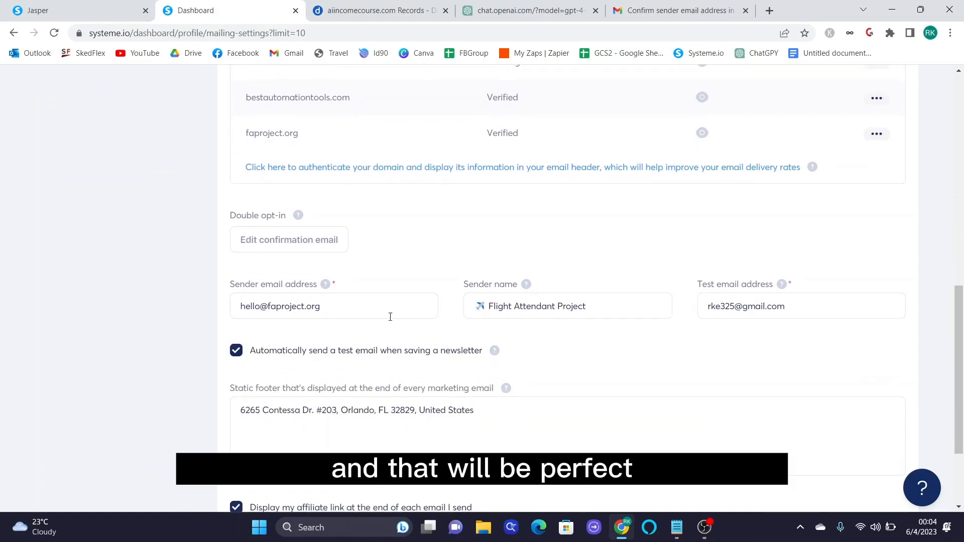
scroll(390, 316, "down", 1)
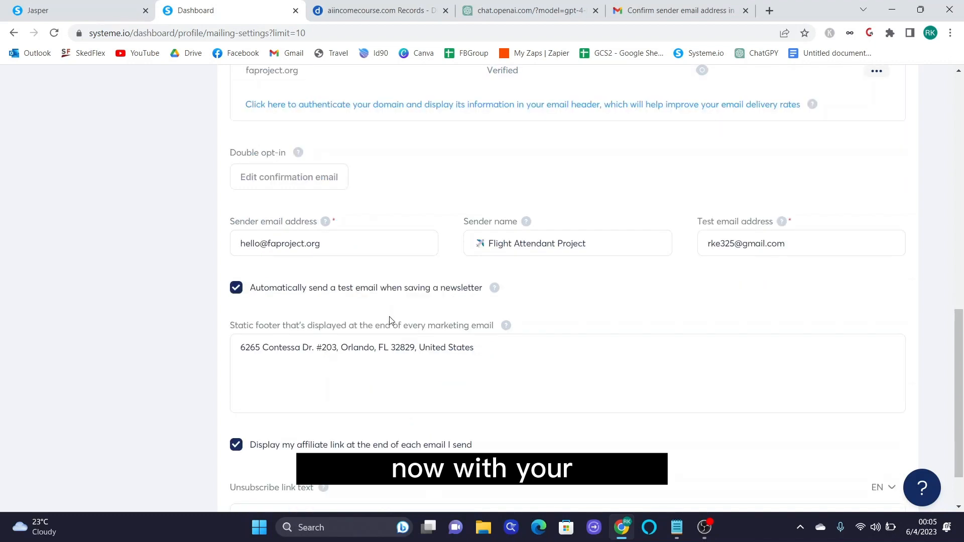
scroll(390, 319, "down", 1)
scroll(390, 316, "down", 1)
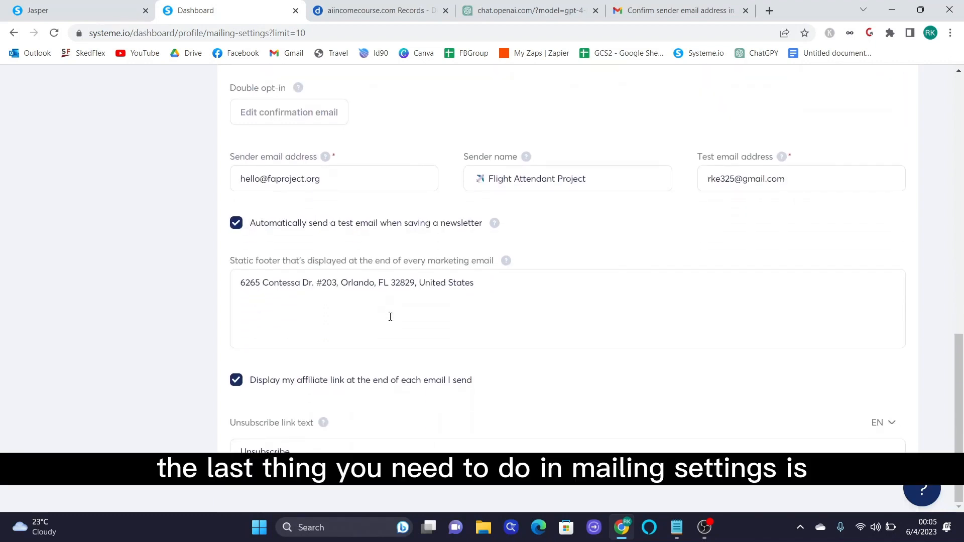
- Add blank lines above the address in the static email footer
left_click(238, 284)
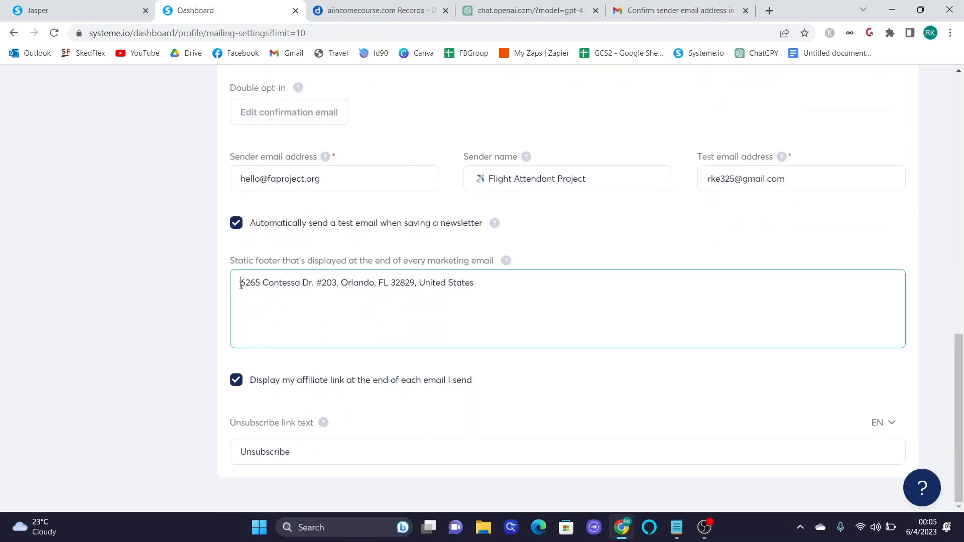
key("Return")
key("Return")
key("Return")
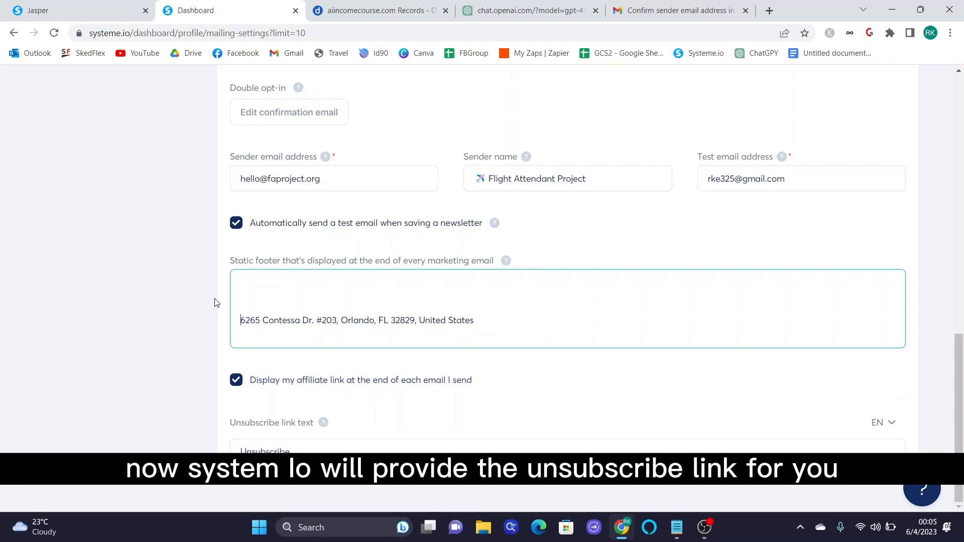
left_click(280, 424)
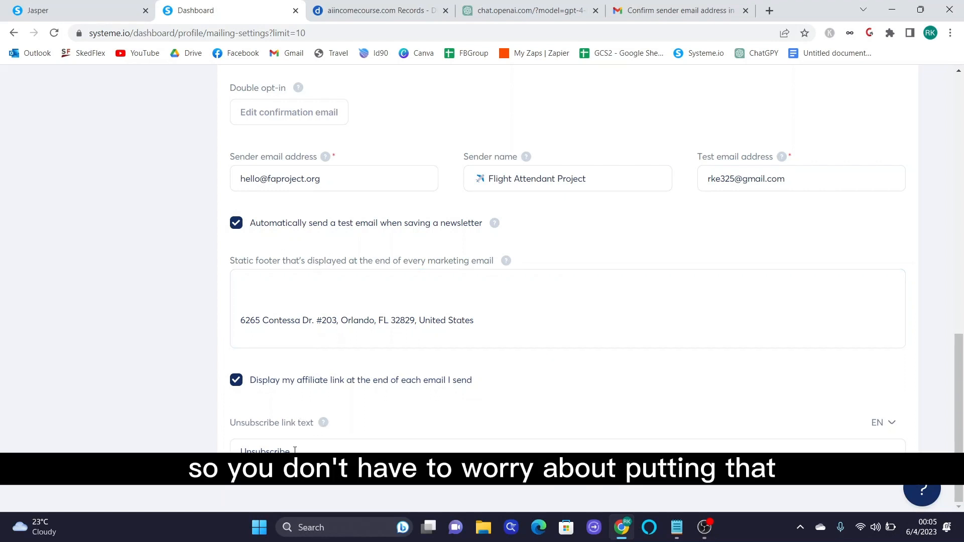
left_click_drag(532, 321, 244, 315)
left_click(264, 301)
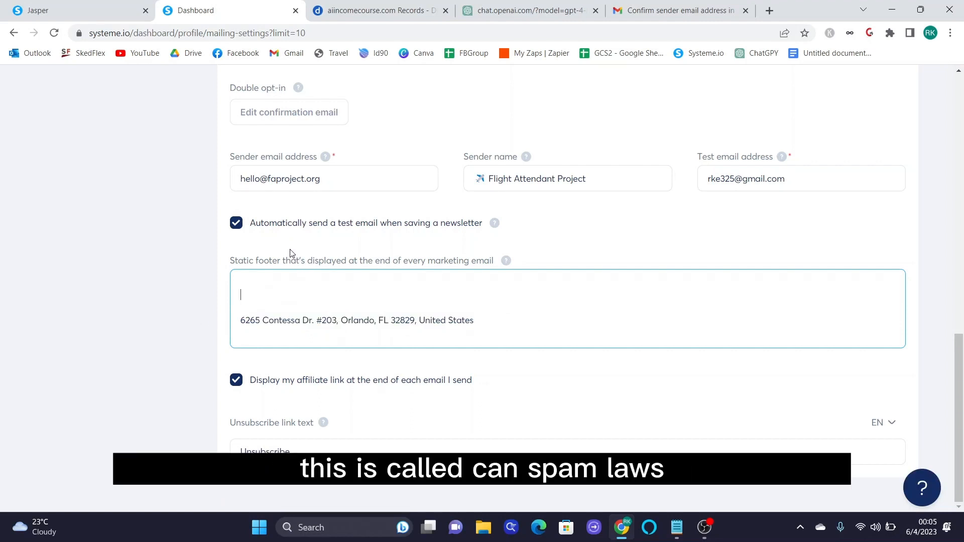
left_click_drag(481, 329, 215, 330)
left_click(490, 327)
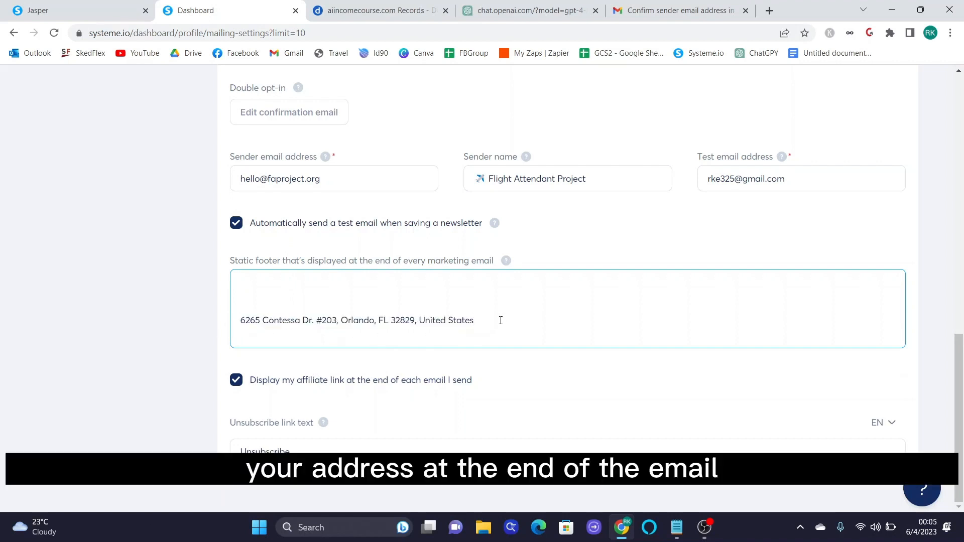
- Review the sender addresses and footer, then save the mailing settings
scroll(502, 319, "up", 8)
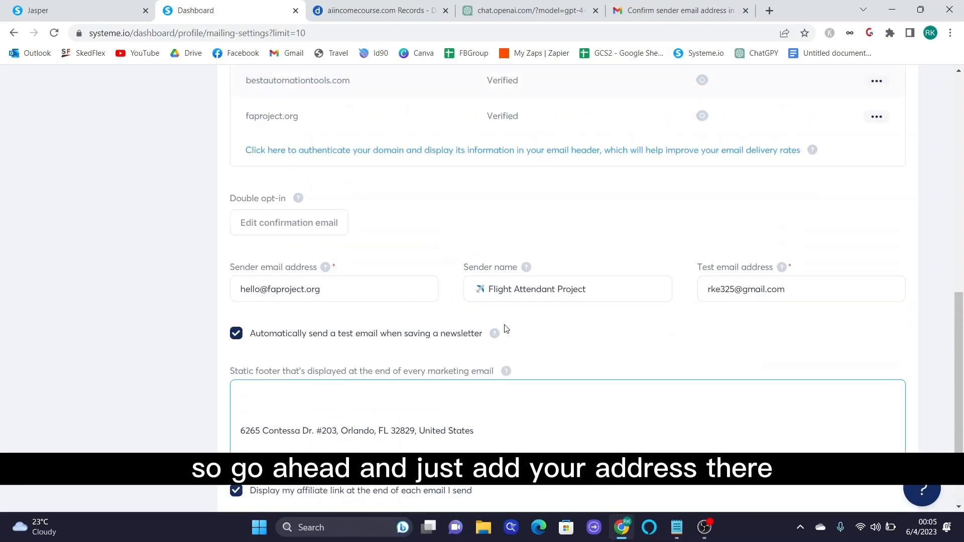
scroll(507, 379, "up", 2)
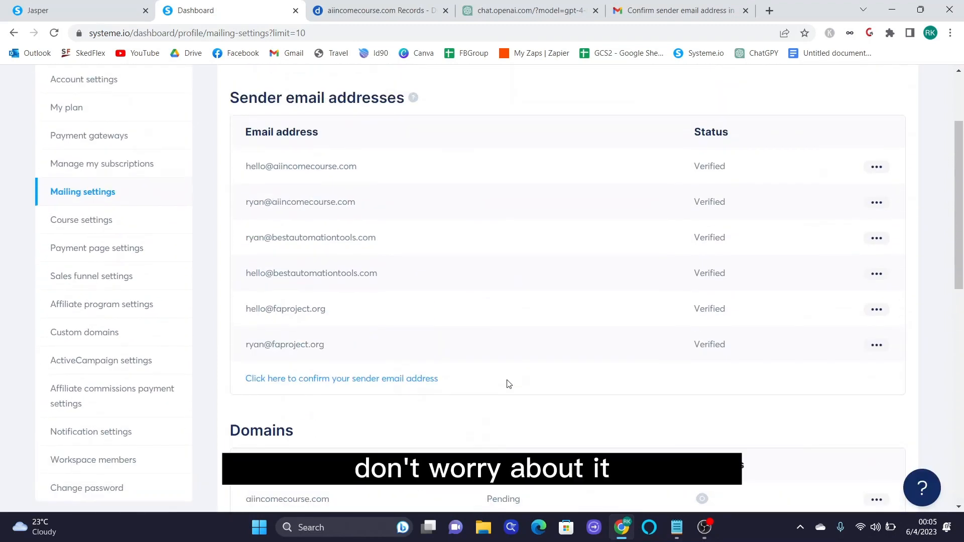
scroll(507, 381, "up", 2)
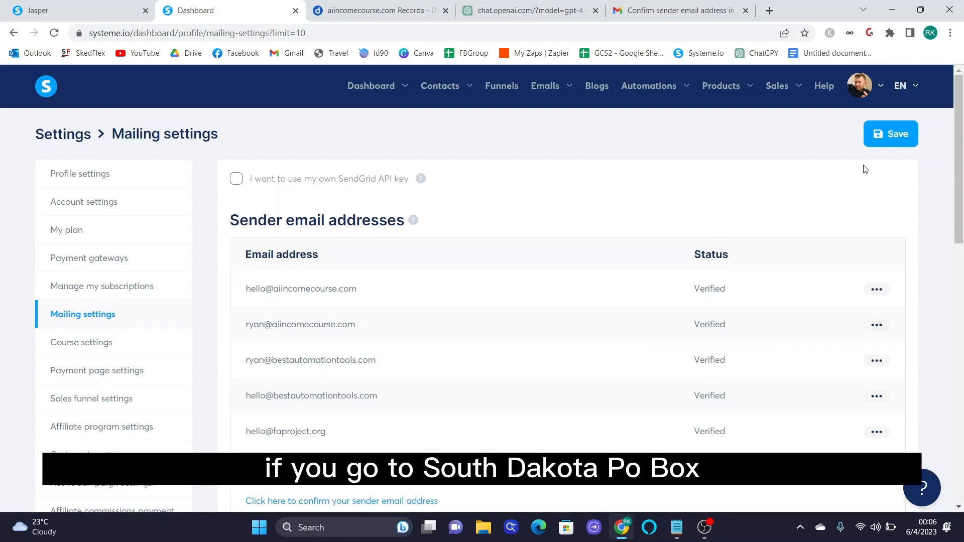
scroll(892, 221, "down", 7)
scroll(890, 226, "down", 5)
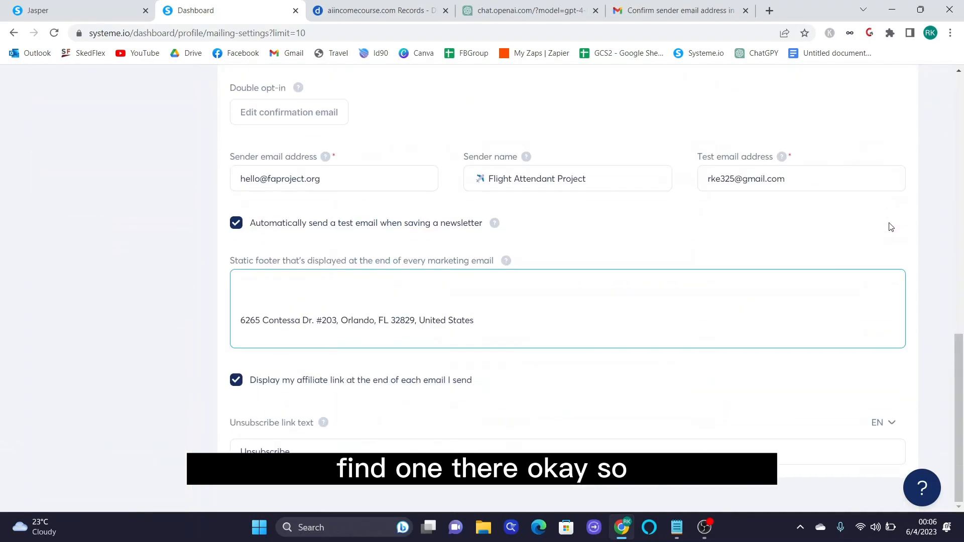
scroll(890, 226, "up", 12)
scroll(891, 226, "down", 5)
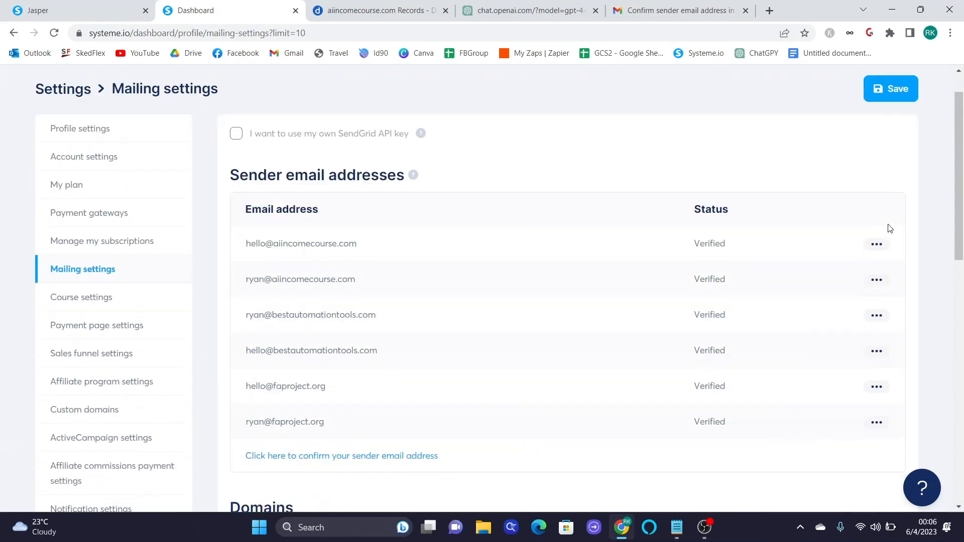
scroll(890, 229, "up", 5)
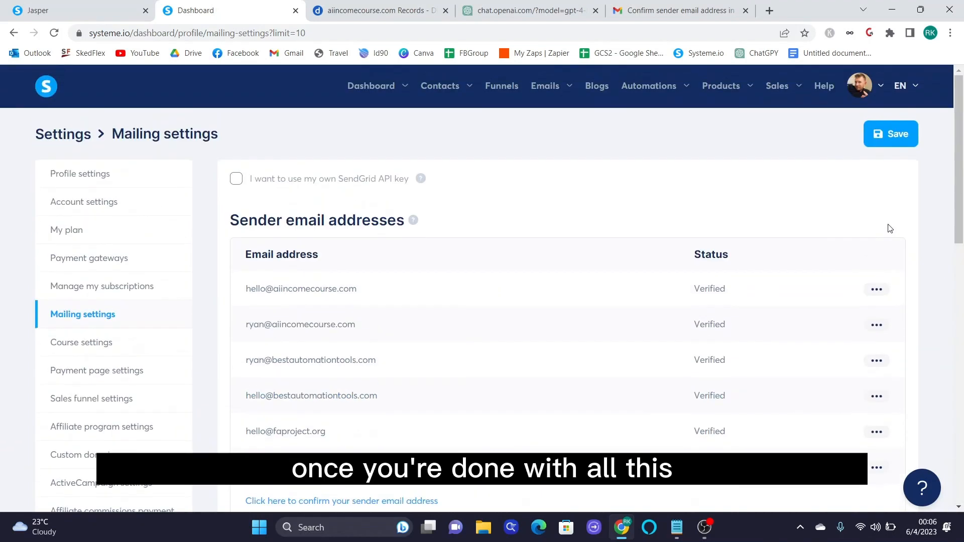
left_click(899, 134)
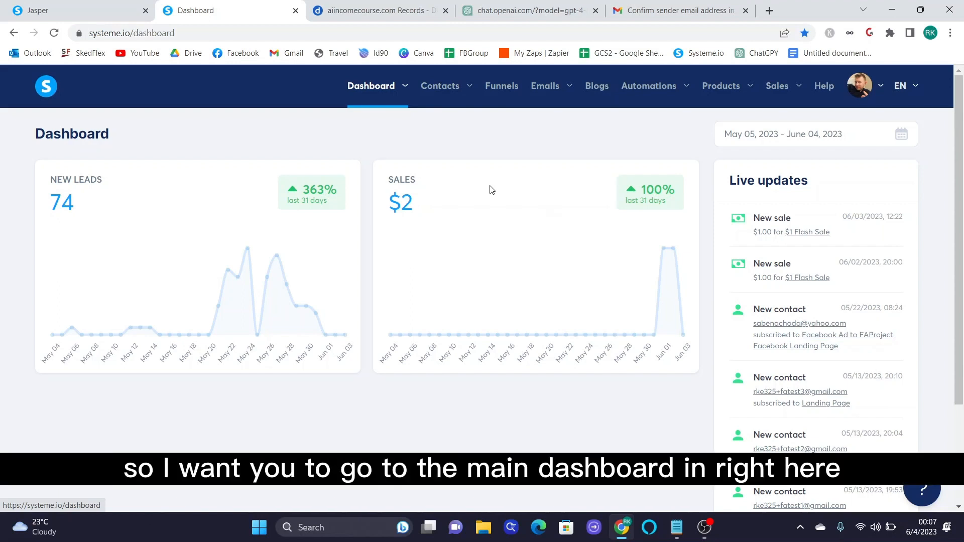
- Open Funnels from the top navigation to list the 5 active funnels
left_click(496, 88)
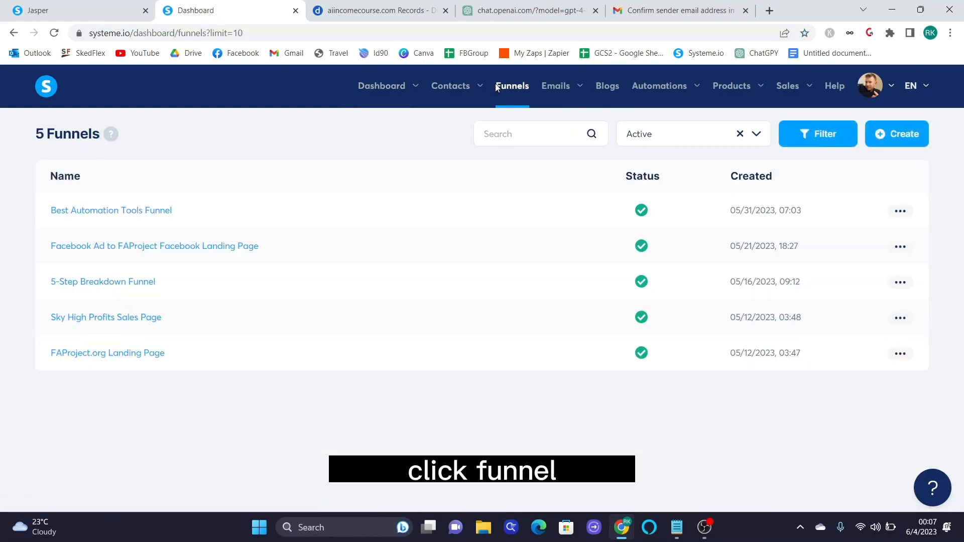
- Start a new funnel on the systeme.io subdomain named 'Ai Income Course Landing Page'
left_click(908, 142)
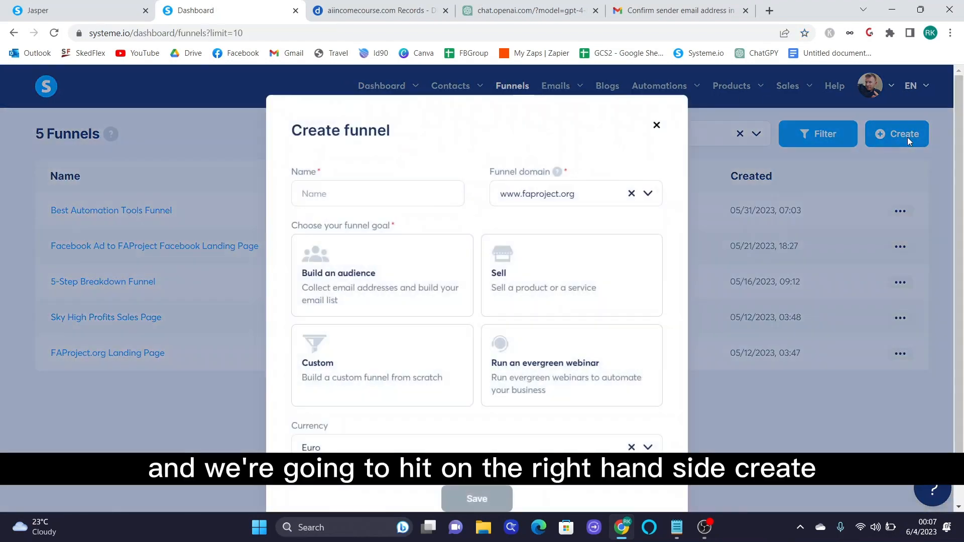
left_click(631, 195)
left_click(646, 194)
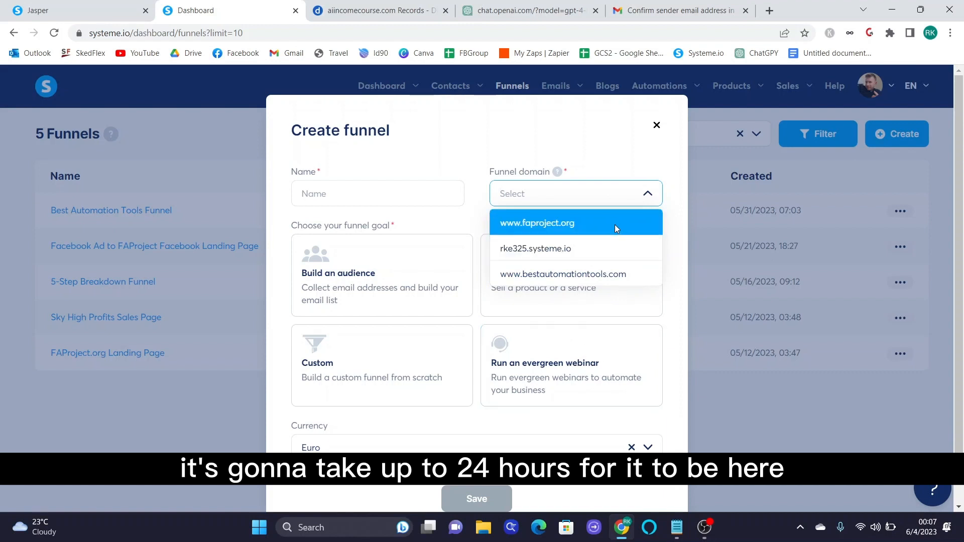
left_click(622, 249)
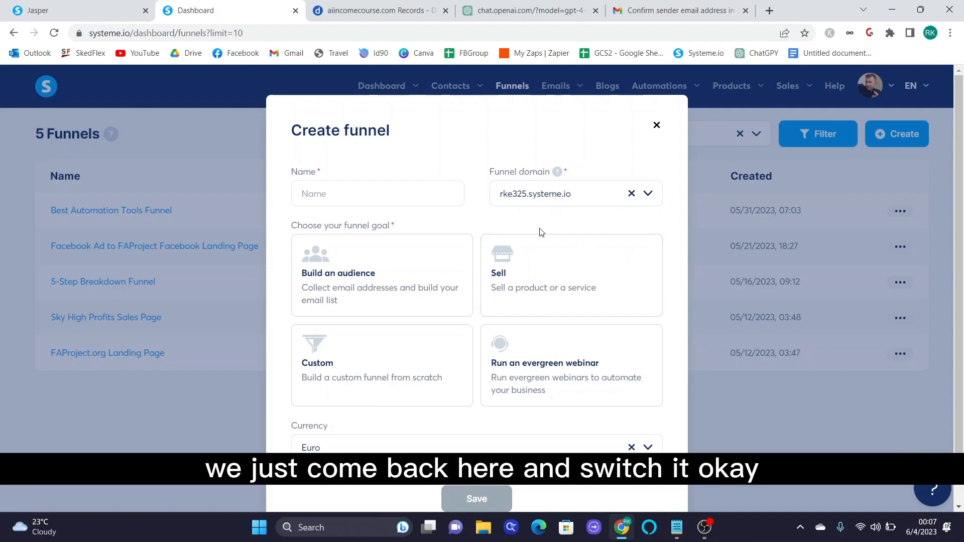
left_click(321, 194)
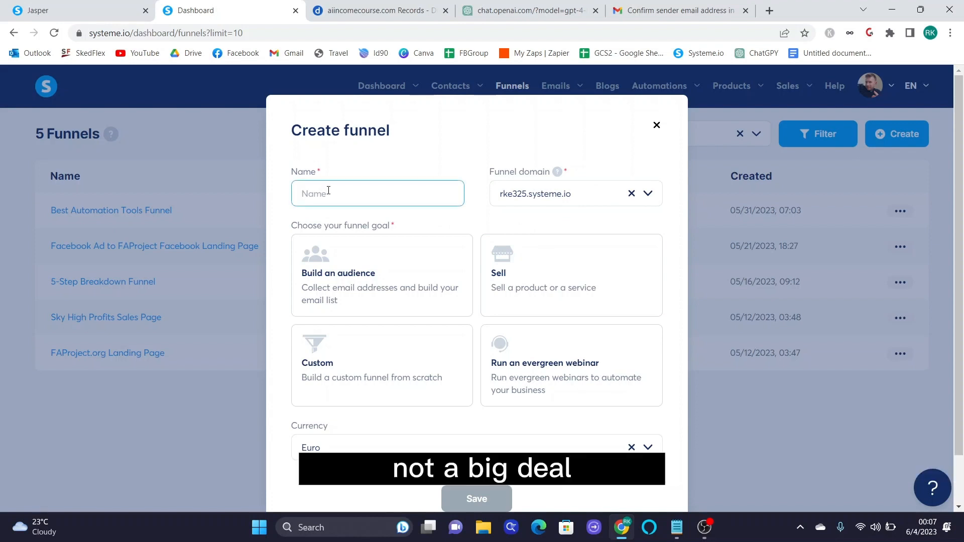
type("a")
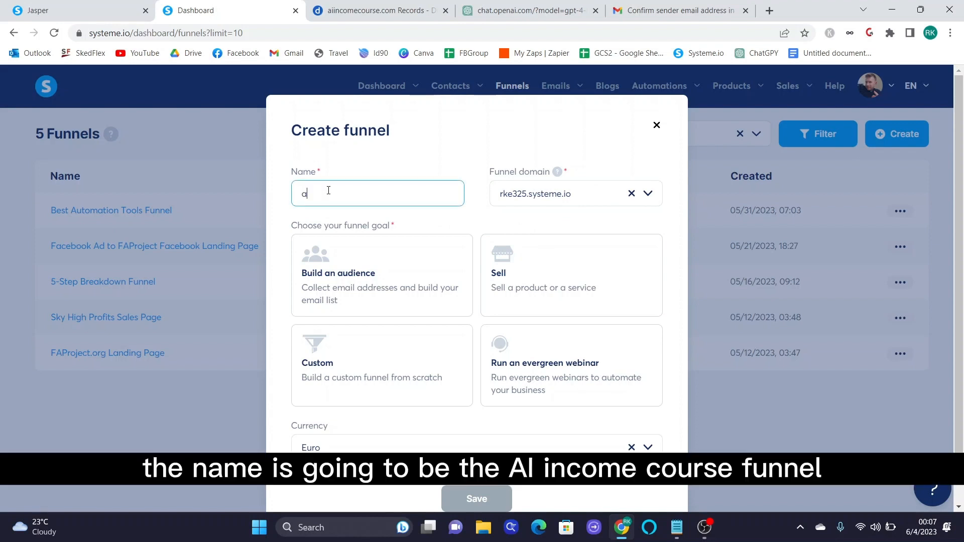
type("i Income Course")
key("BackSpace")
key("BackSpace")
key("BackSpace")
key("BackSpace")
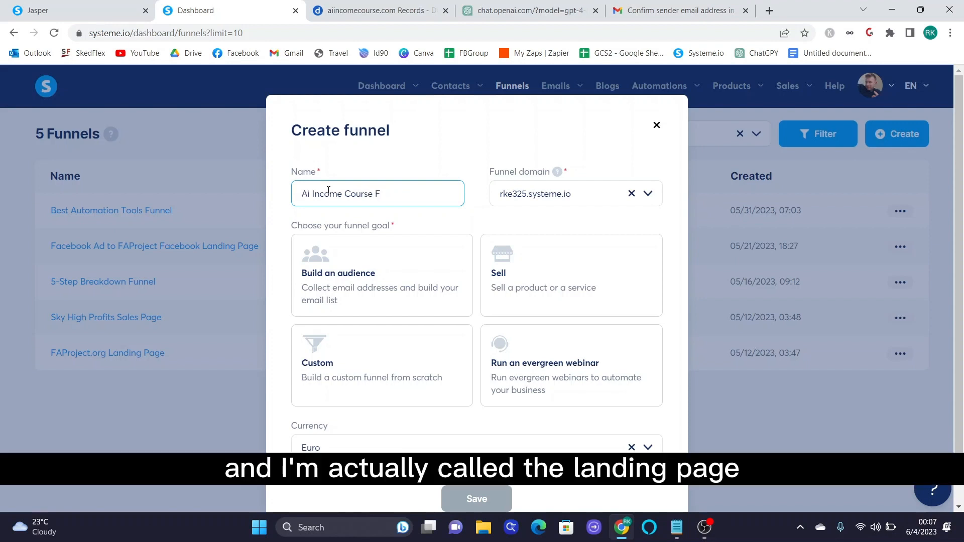
type("Landing Page")
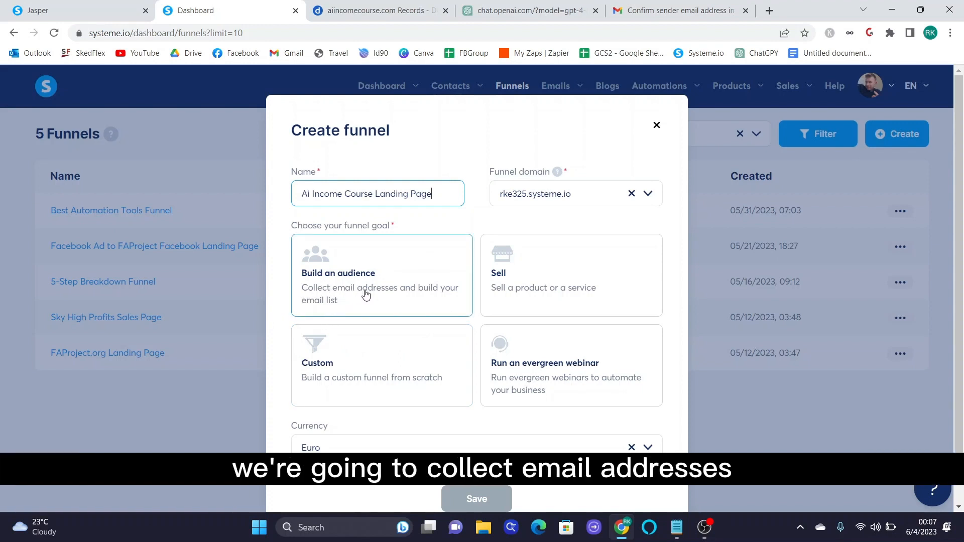
- Set the funnel goal to Build an audience and currency to U.S. Dollar, then create it
left_click(412, 300)
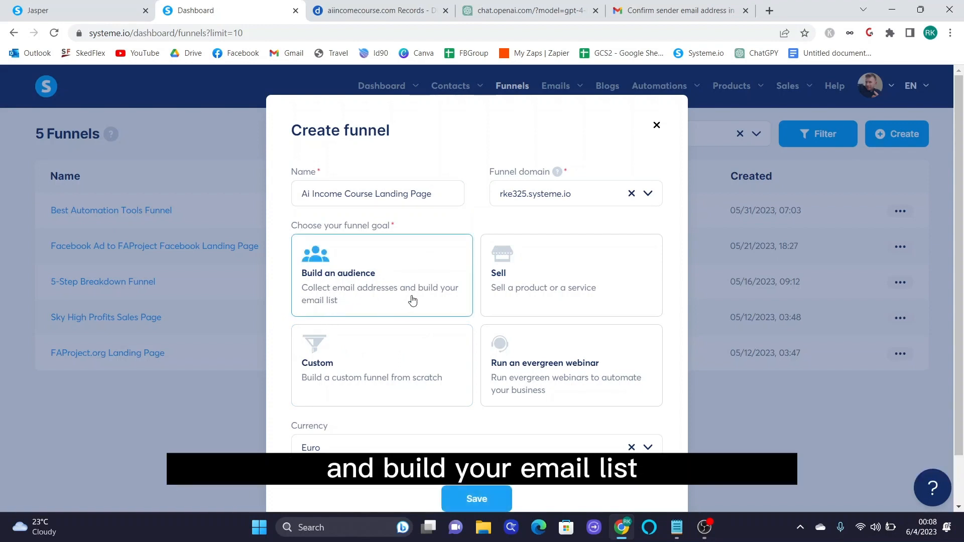
scroll(709, 436, "down", 1)
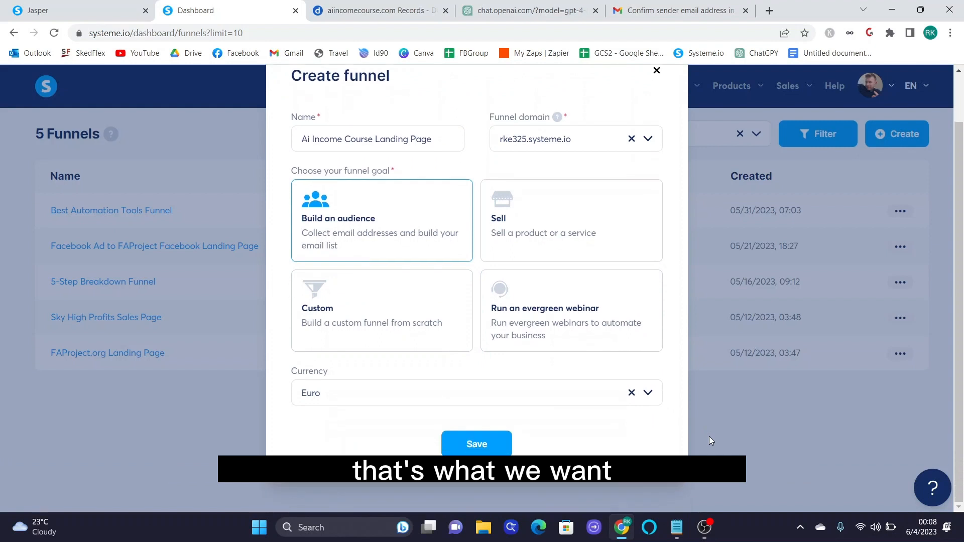
left_click(632, 393)
left_click(647, 392)
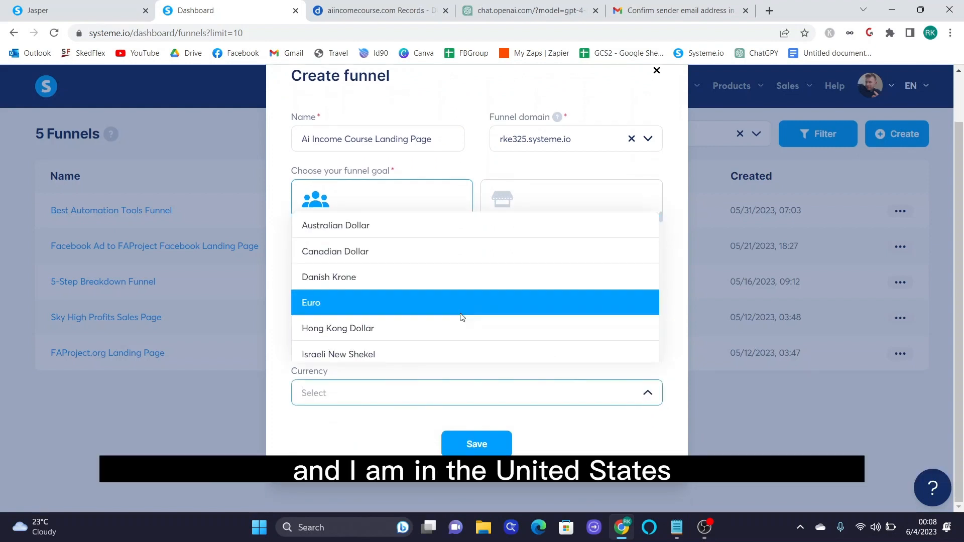
scroll(460, 314, "down", 2)
scroll(460, 314, "down", 2)
scroll(460, 314, "down", 2)
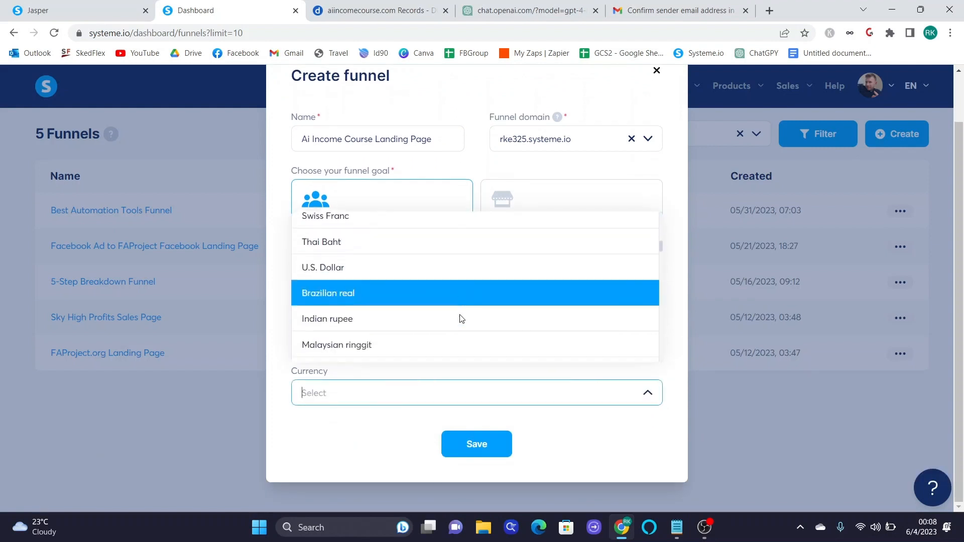
scroll(459, 316, "up", 1)
left_click(423, 307)
left_click(497, 441)
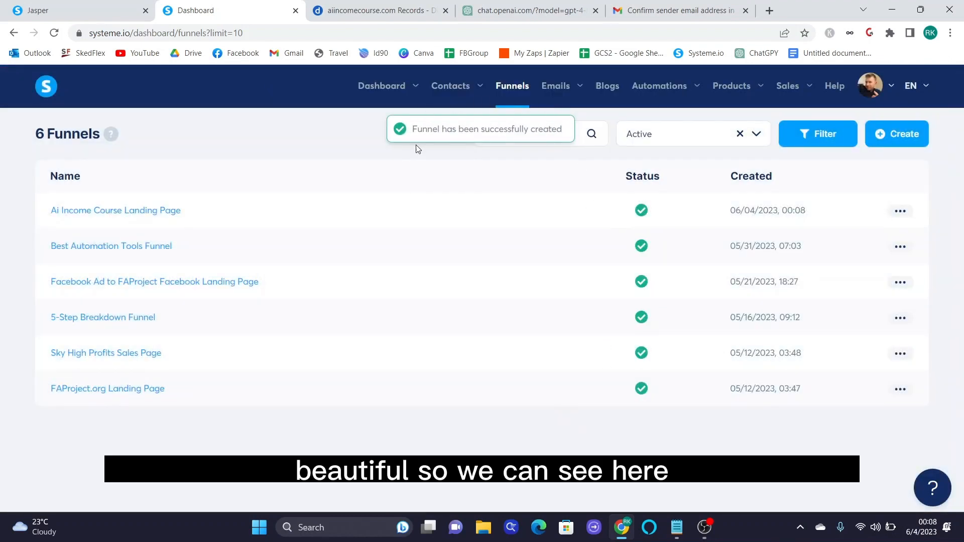
- Open the Ai Income Course Landing Page funnel and view its Thank You and Squeeze page step templates
left_click(139, 216)
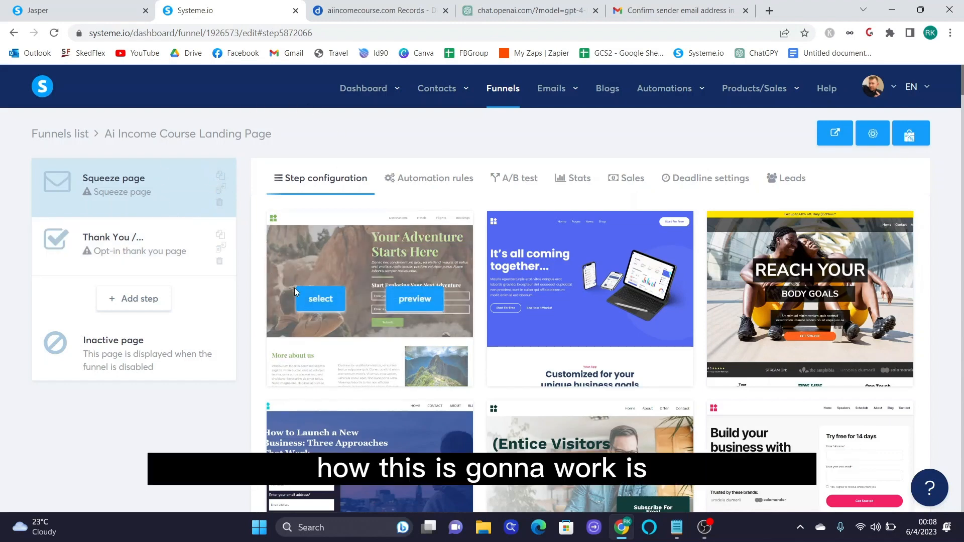
mouse_move(459, 332)
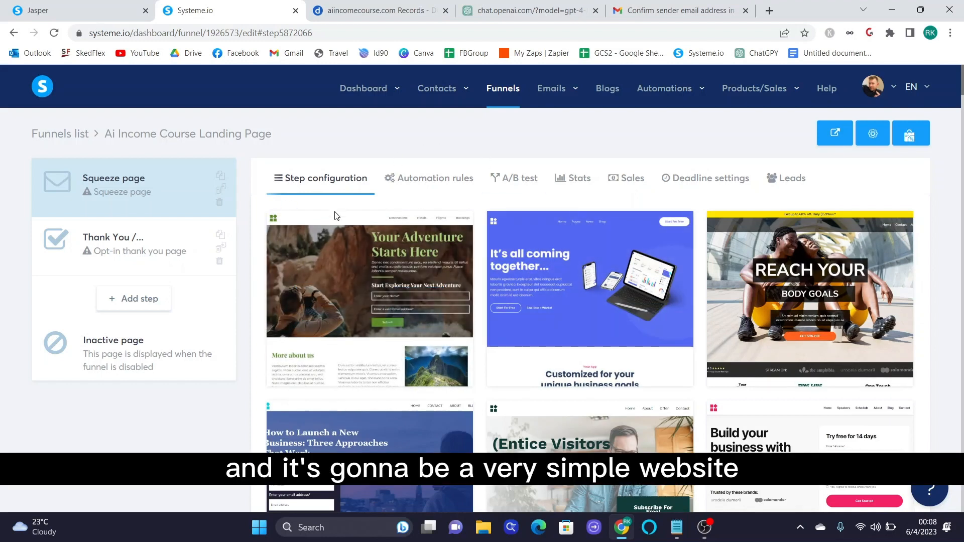
mouse_move(502, 336)
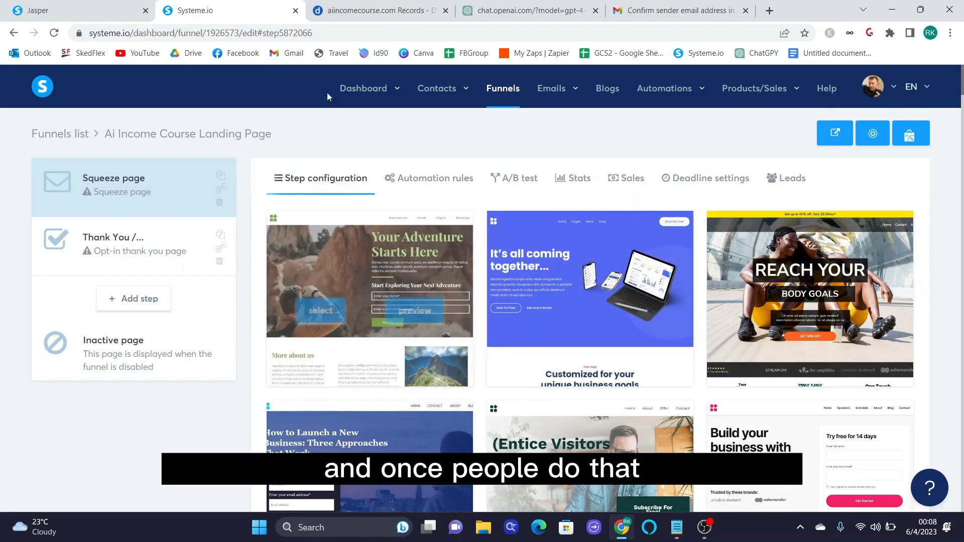
left_click(163, 257)
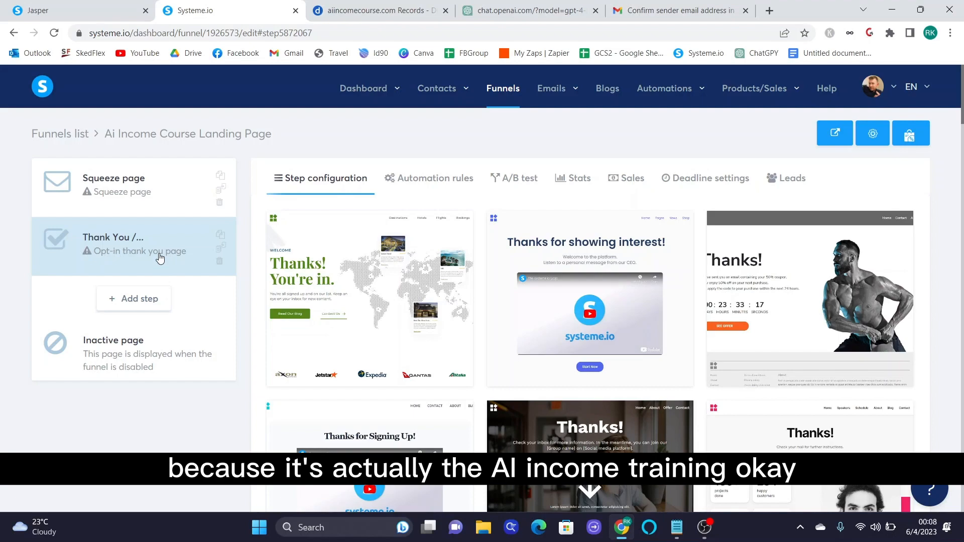
left_click(184, 206)
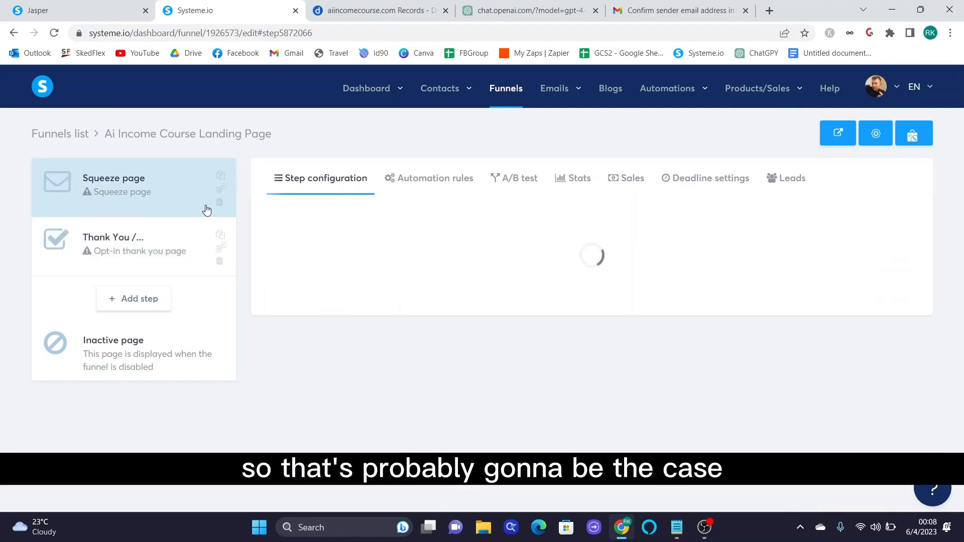
- Browse the template gallery and select 'Simply the Best Way to Create Landing Pages' for the squeeze page
scroll(386, 322, "down", 10)
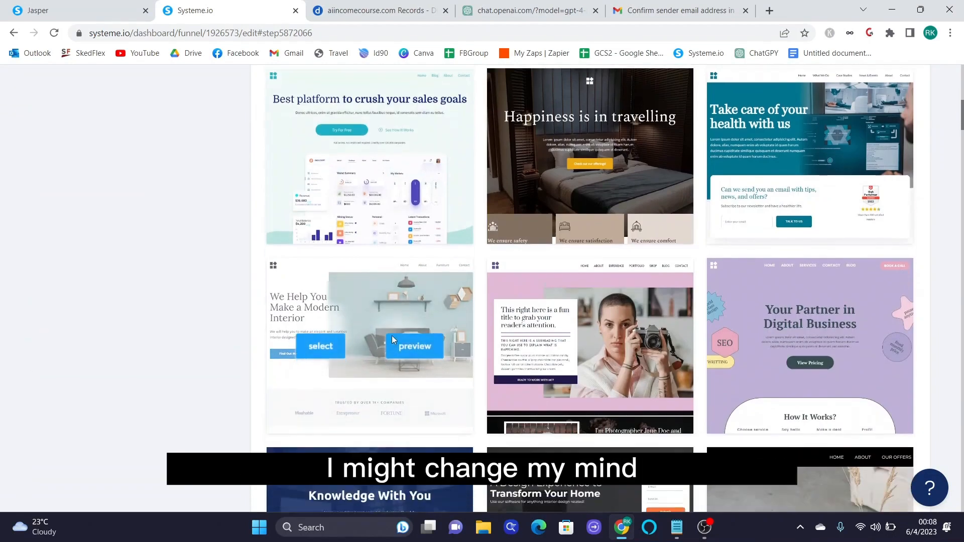
scroll(392, 351, "down", 15)
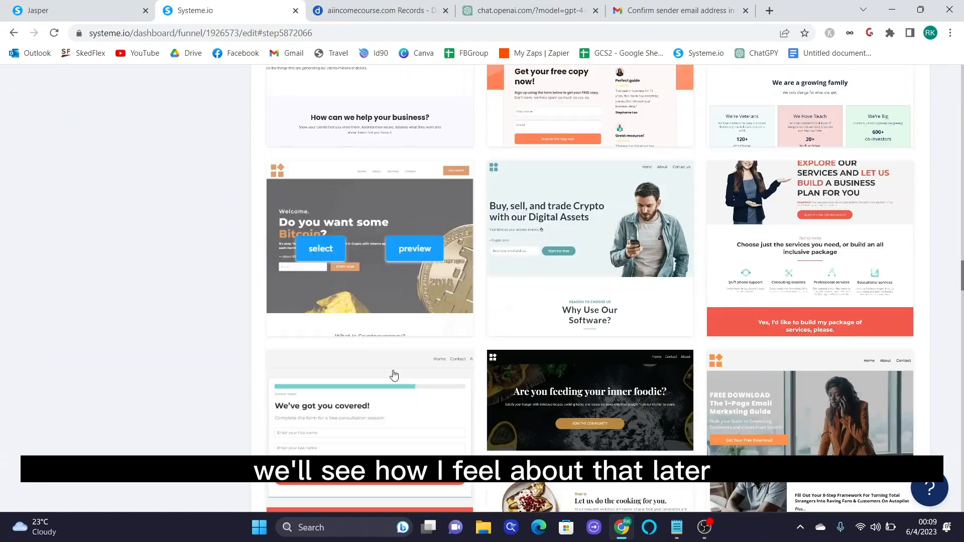
scroll(394, 374, "down", 15)
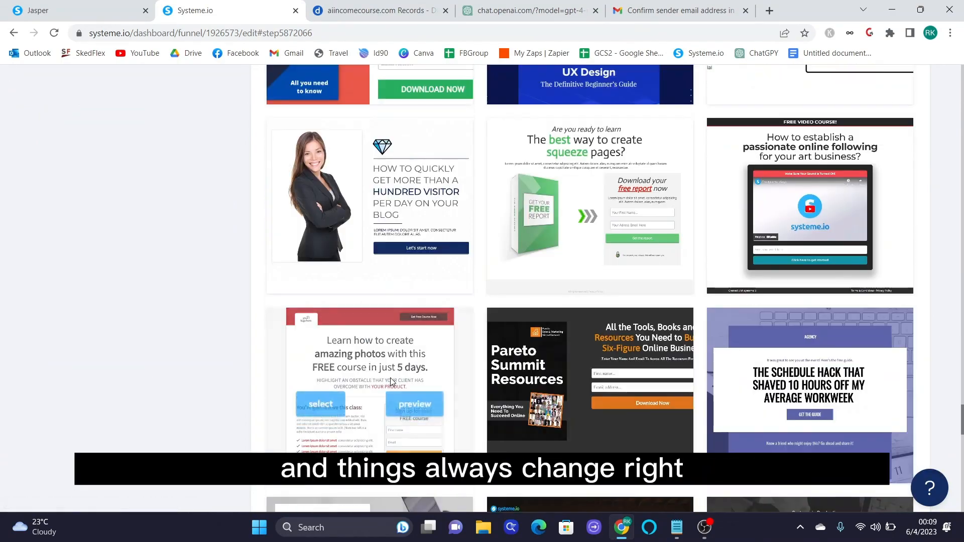
scroll(392, 382, "down", 5)
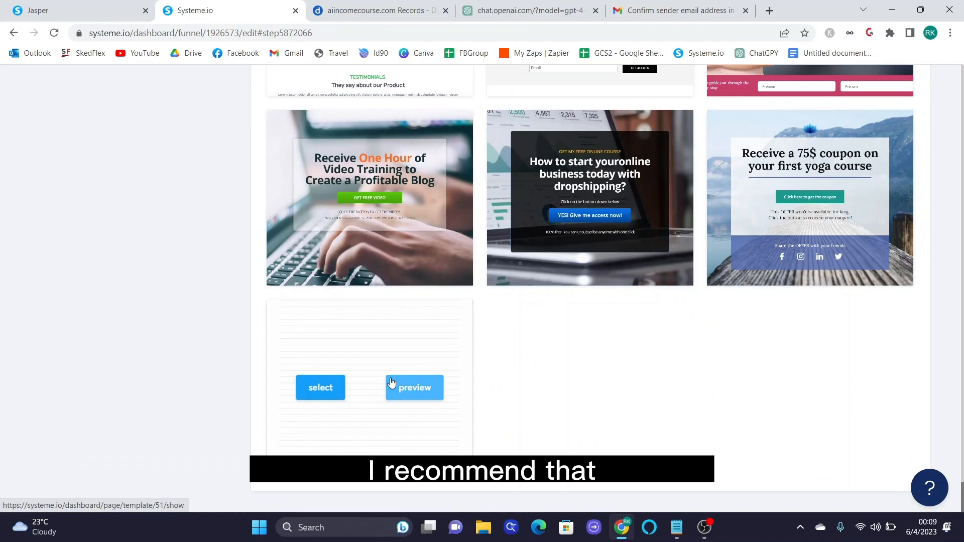
scroll(465, 352, "up", 2)
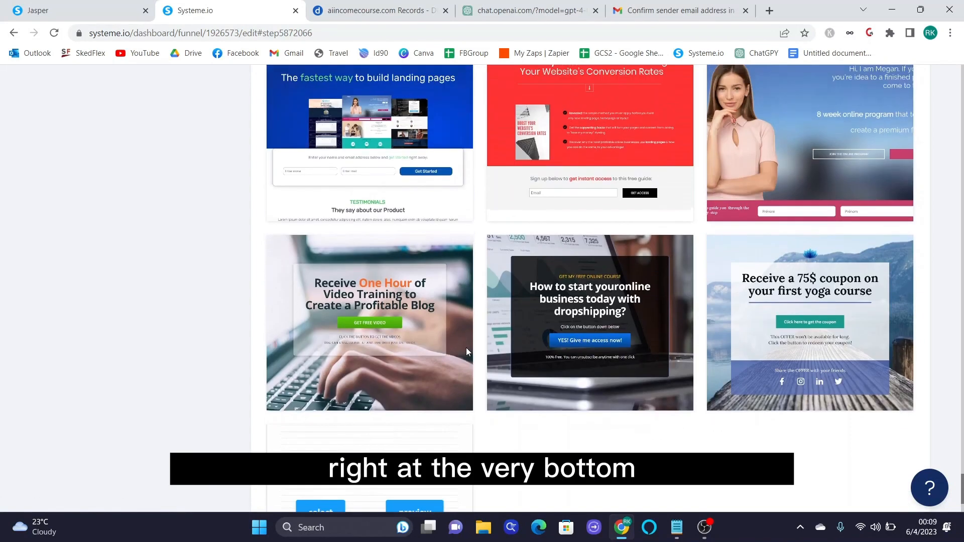
scroll(466, 352, "up", 5)
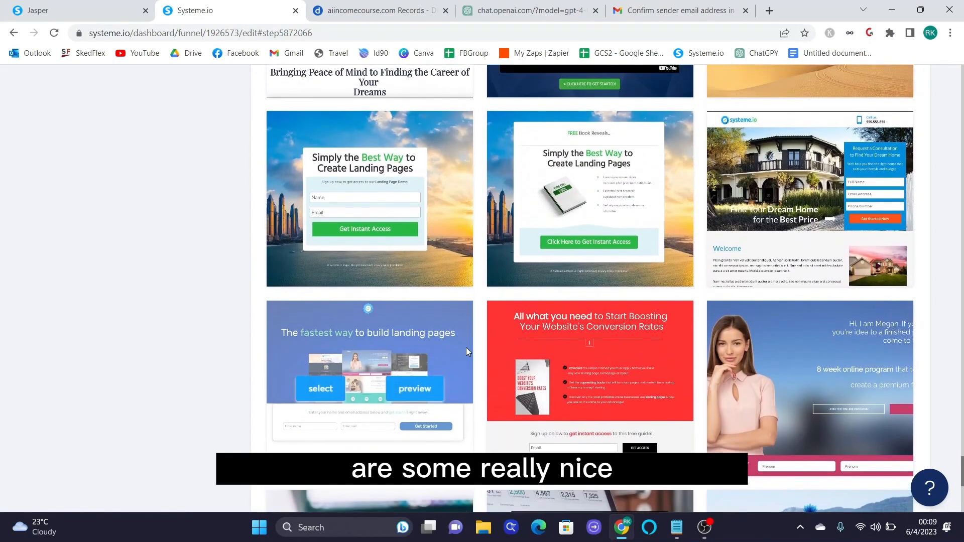
scroll(466, 347, "up", 2)
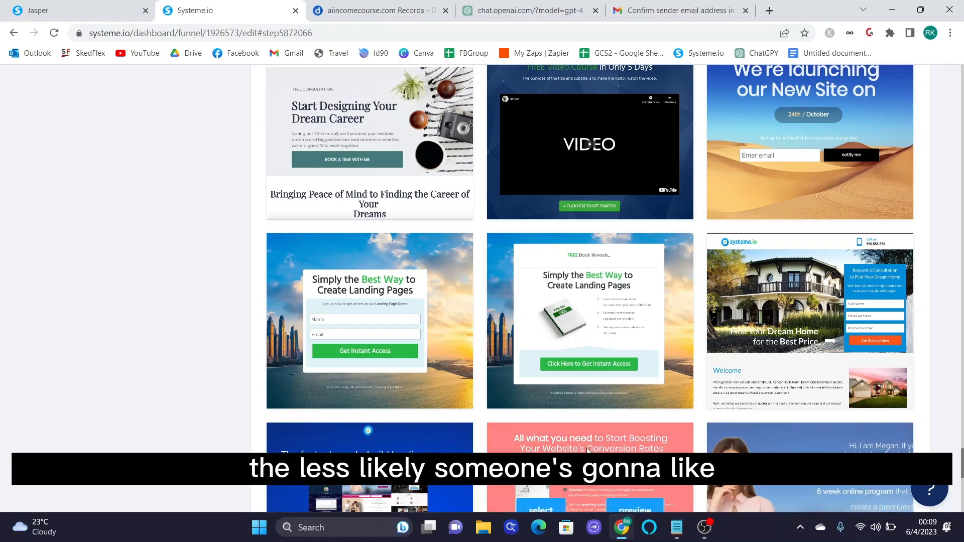
scroll(588, 449, "up", 8)
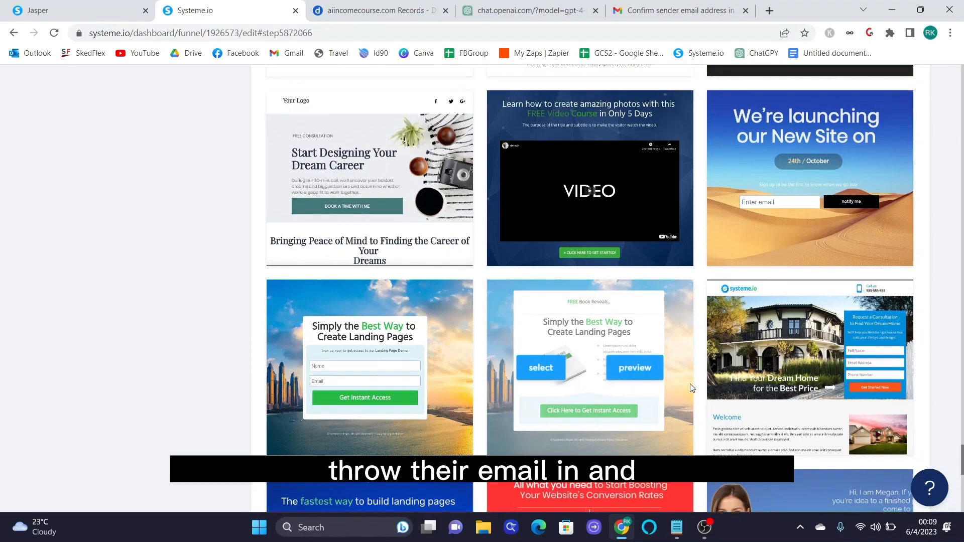
scroll(697, 389, "up", 15)
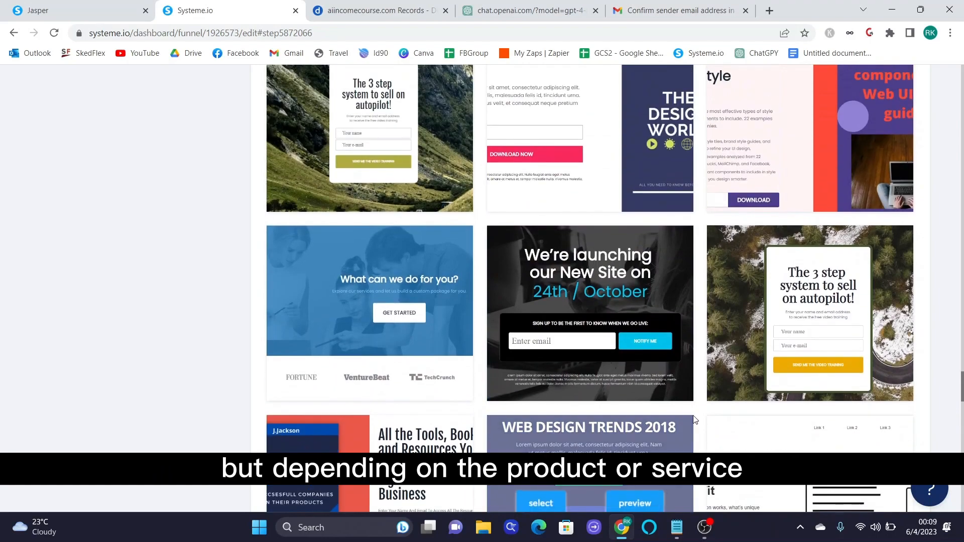
scroll(694, 421, "up", 10)
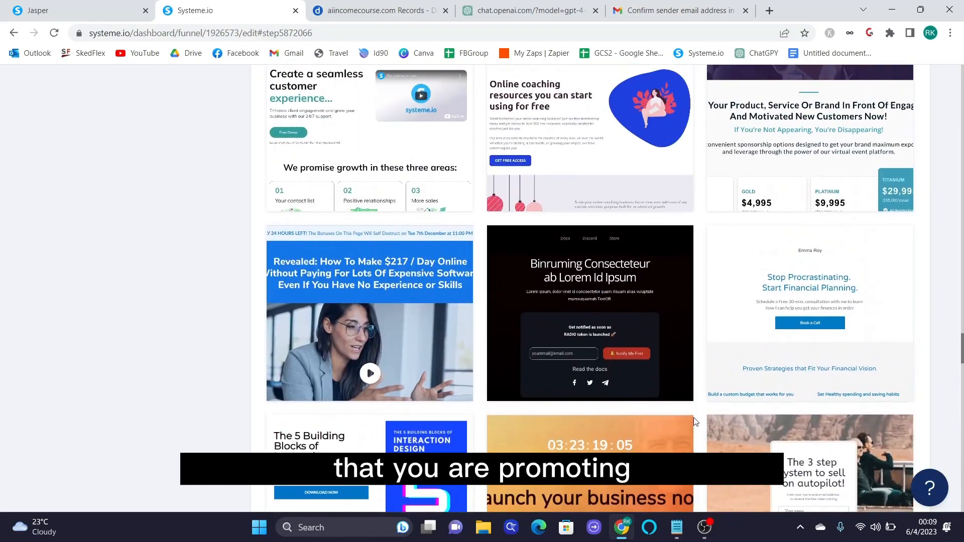
scroll(693, 422, "up", 20)
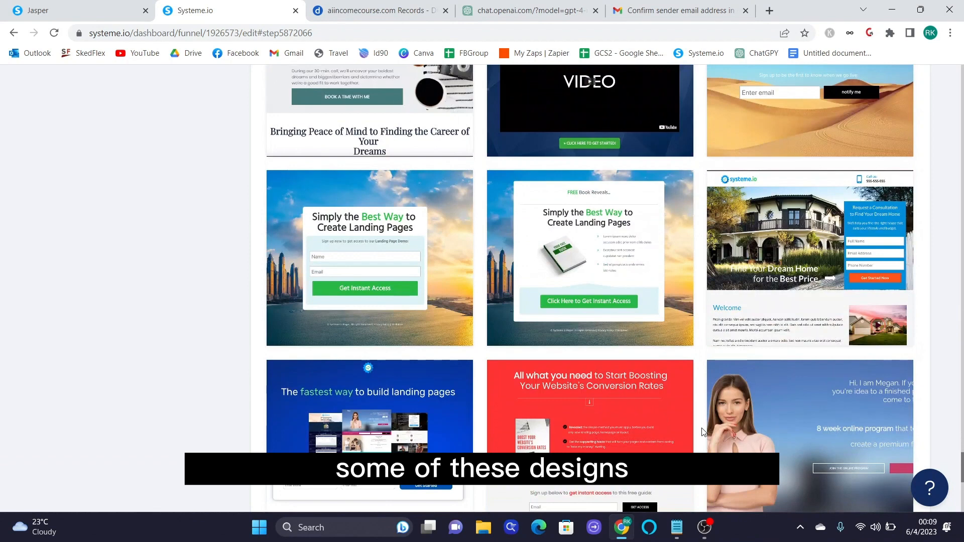
mouse_move(310, 223)
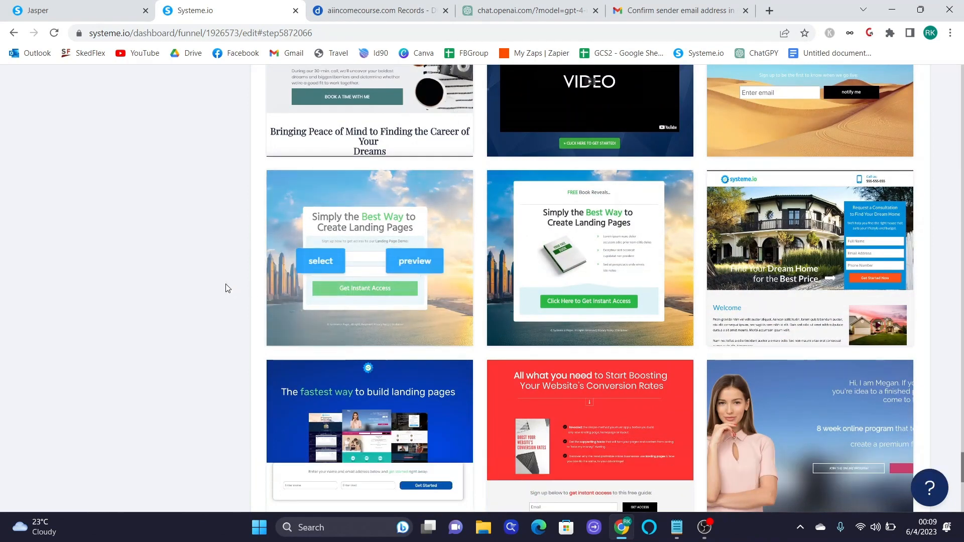
left_click(343, 265)
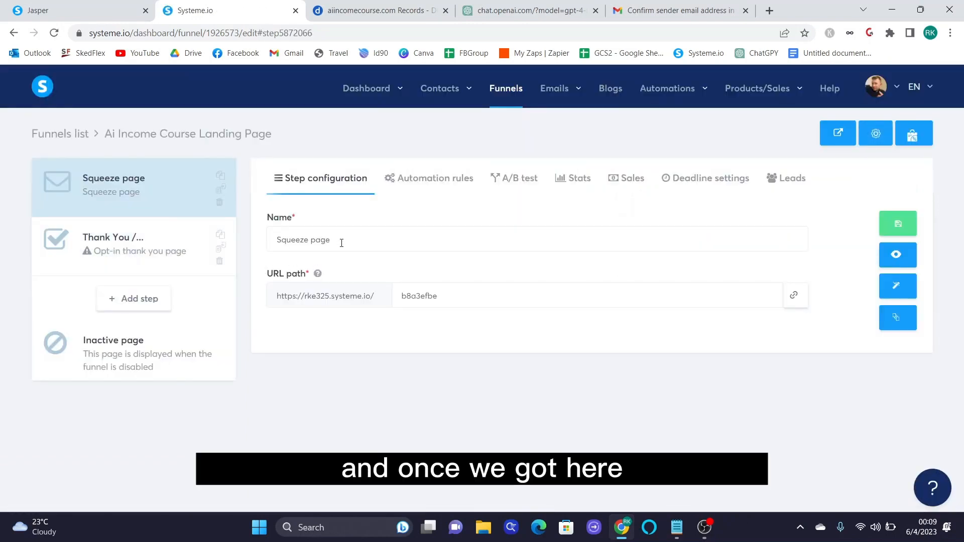
- Retitle the squeeze step 'Ai Income Course Landing Page', save, and edit its page
triple_click(335, 242)
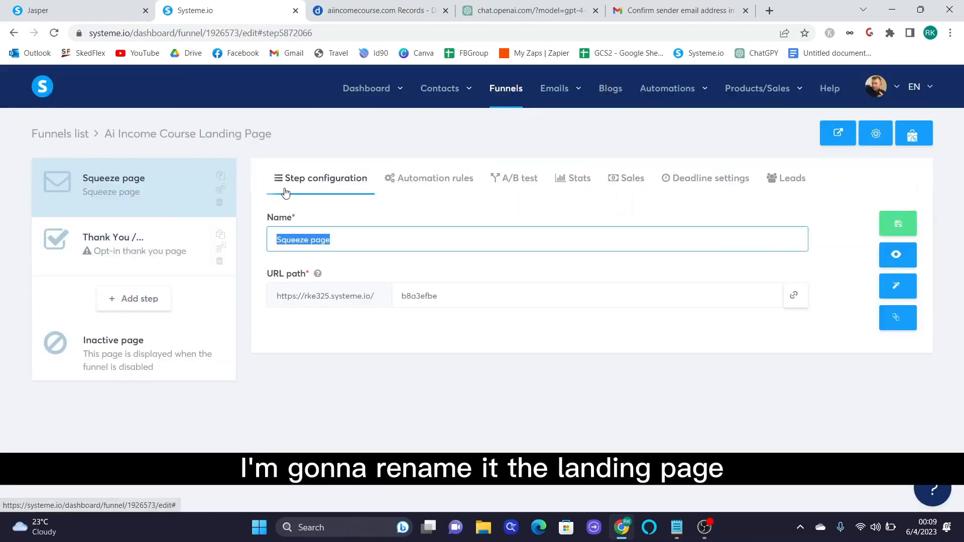
type("Landing Page")
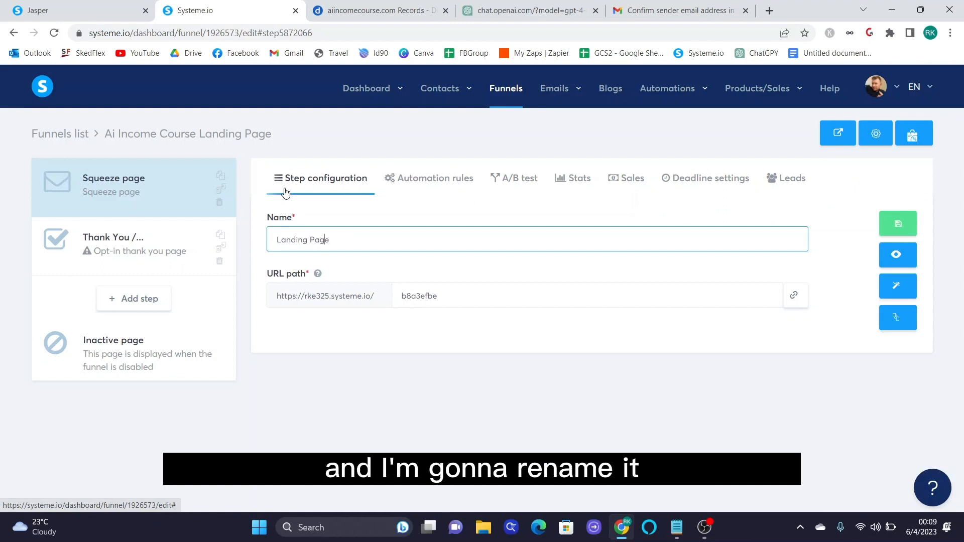
type("Ai Income Course")
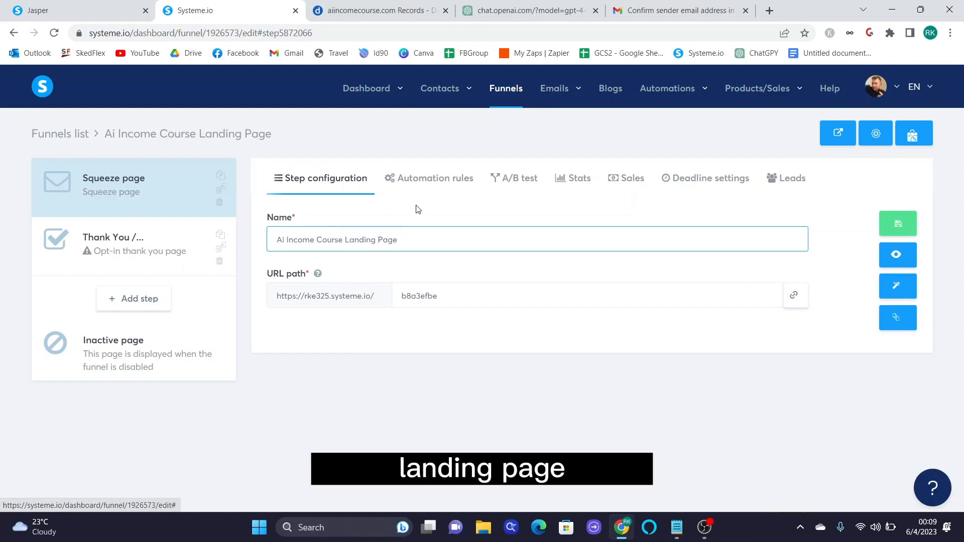
left_click(898, 224)
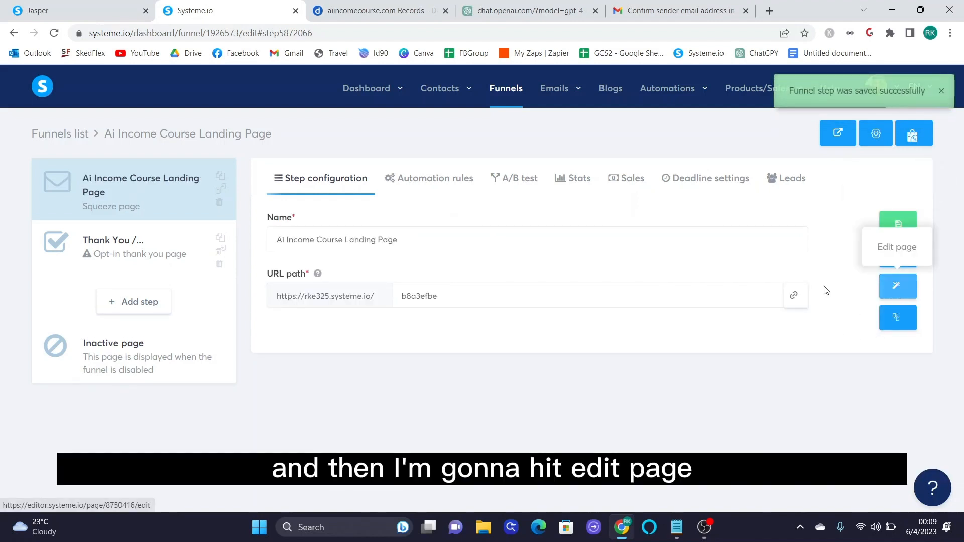
left_click(896, 291)
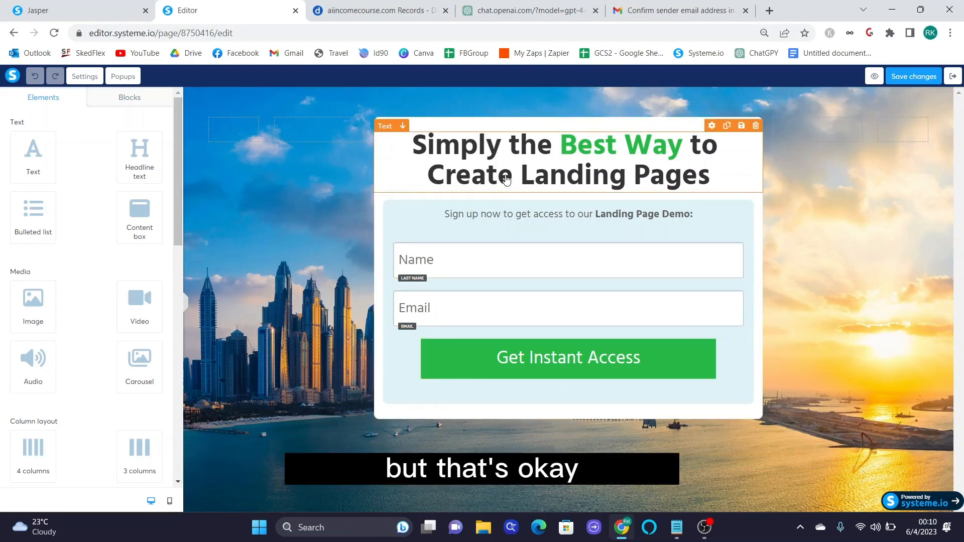
- Inspect the headline's typography settings and the Name input's settings in the page editor
left_click(650, 177)
left_click(794, 236)
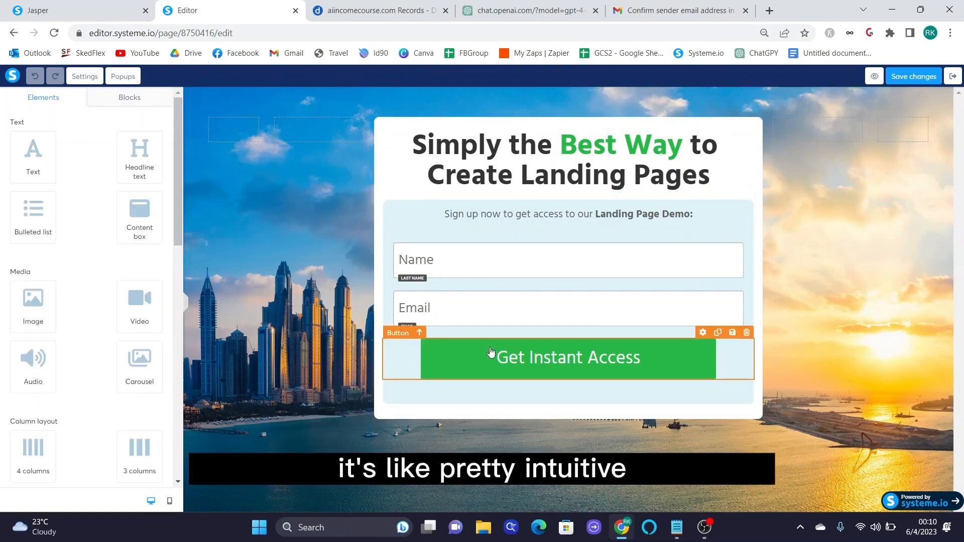
left_click(515, 176)
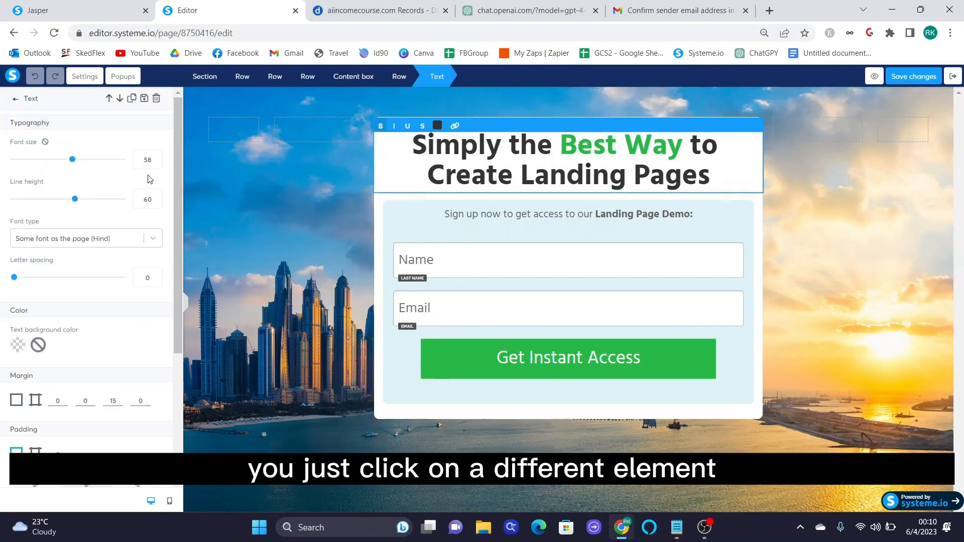
scroll(54, 290, "down", 5)
scroll(55, 290, "up", 5)
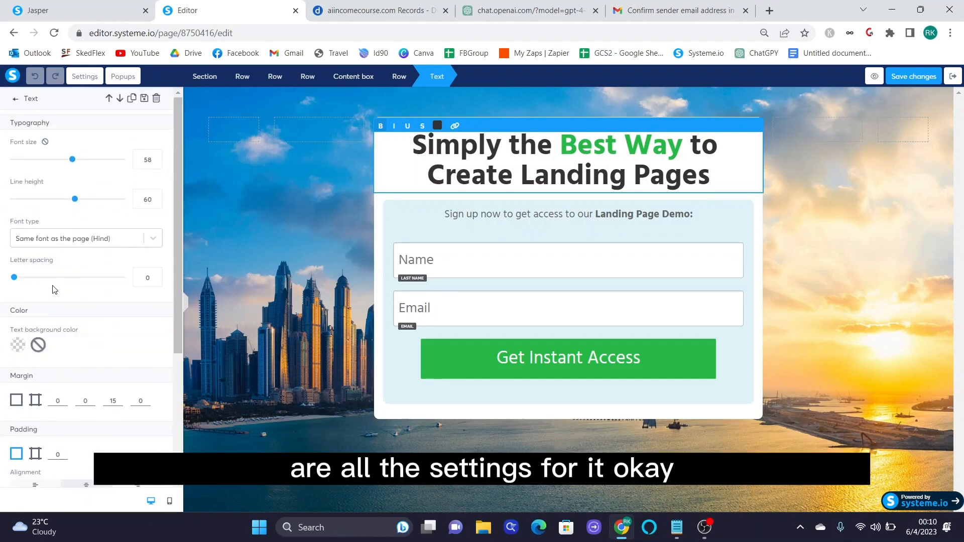
left_click(577, 224)
- Change the headline to 'Make $100 per Day using ChatGPT and AI Bots!' with '$100 per Day' dark green
left_click(581, 269)
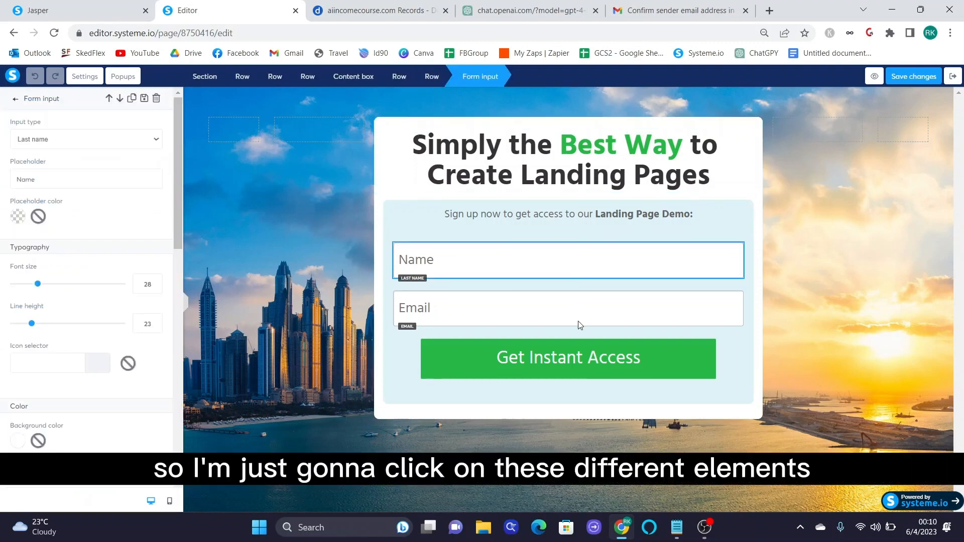
left_click(580, 325)
left_click(706, 178)
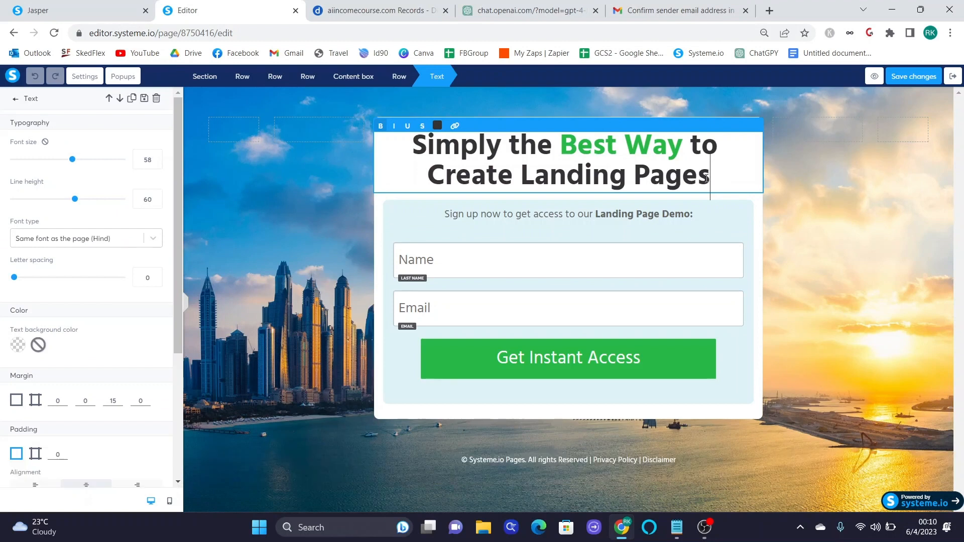
left_click_drag(706, 178, 421, 145)
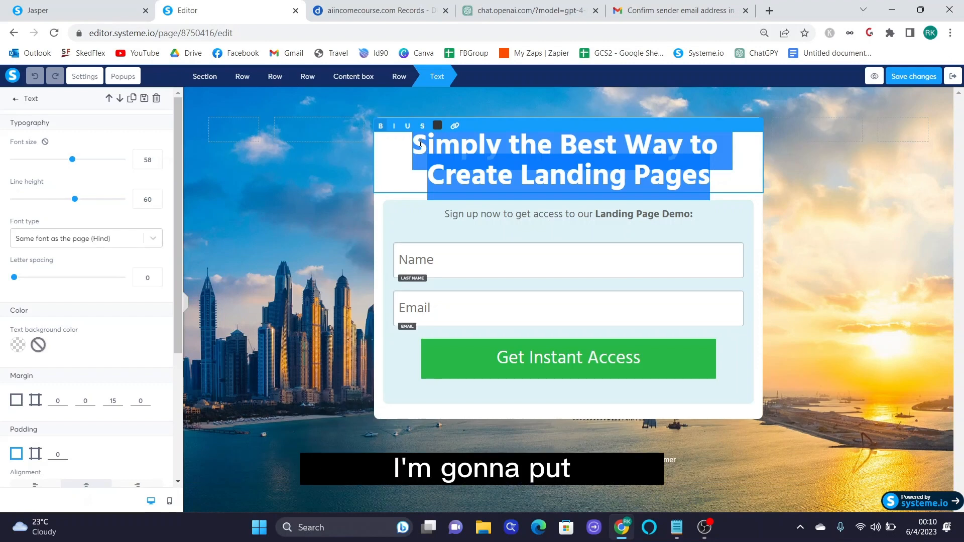
type("Make 4100")
key("BackSpace")
key("BackSpace")
key("BackSpace")
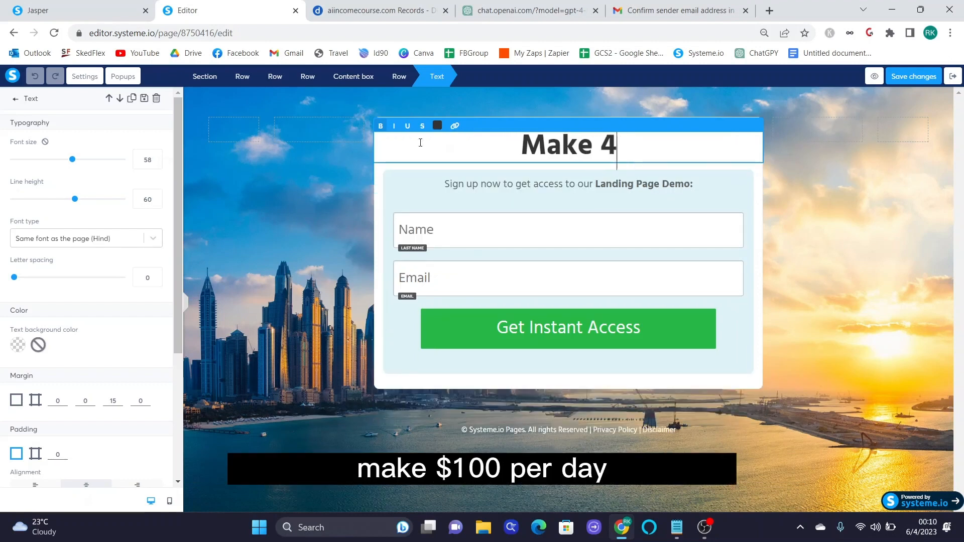
key("BackSpace")
type("$100 per ")
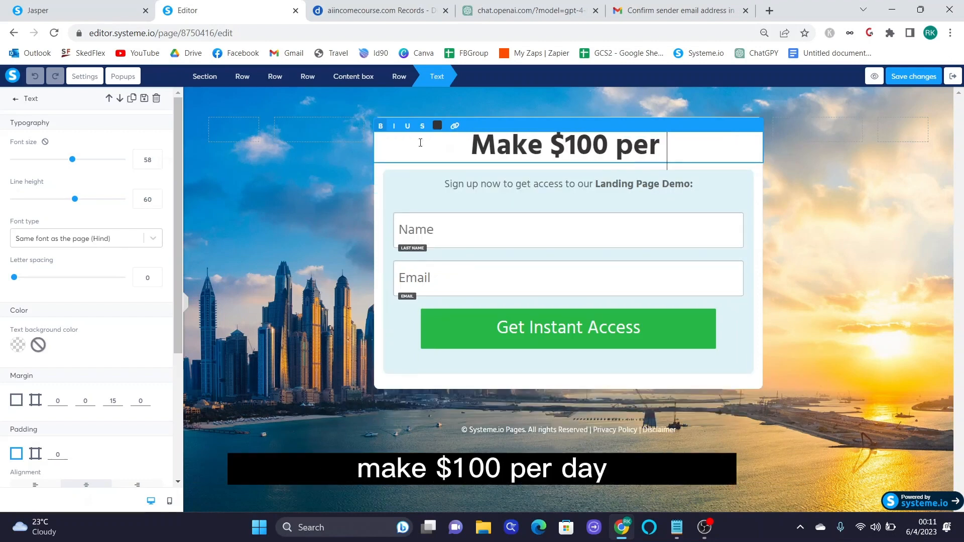
type("Day using Cha")
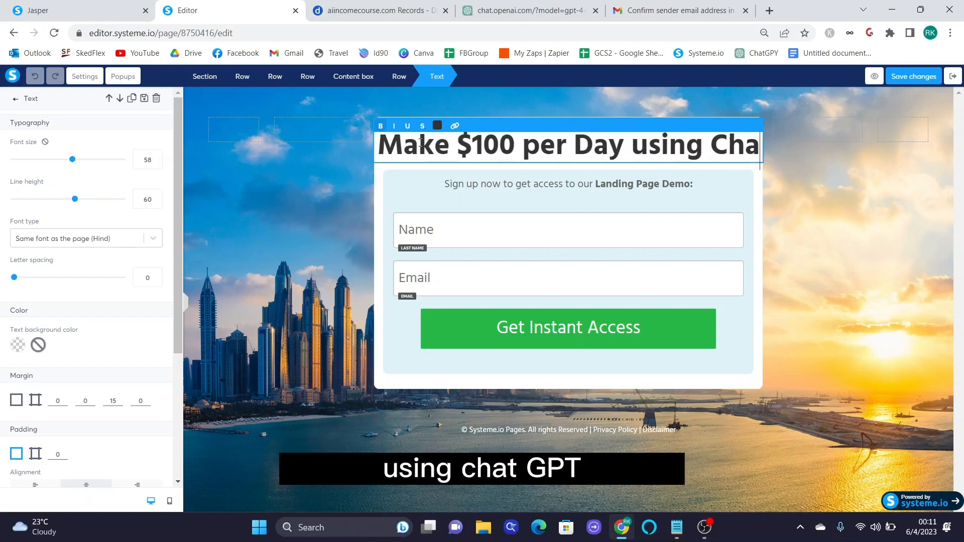
type("tGPT and ")
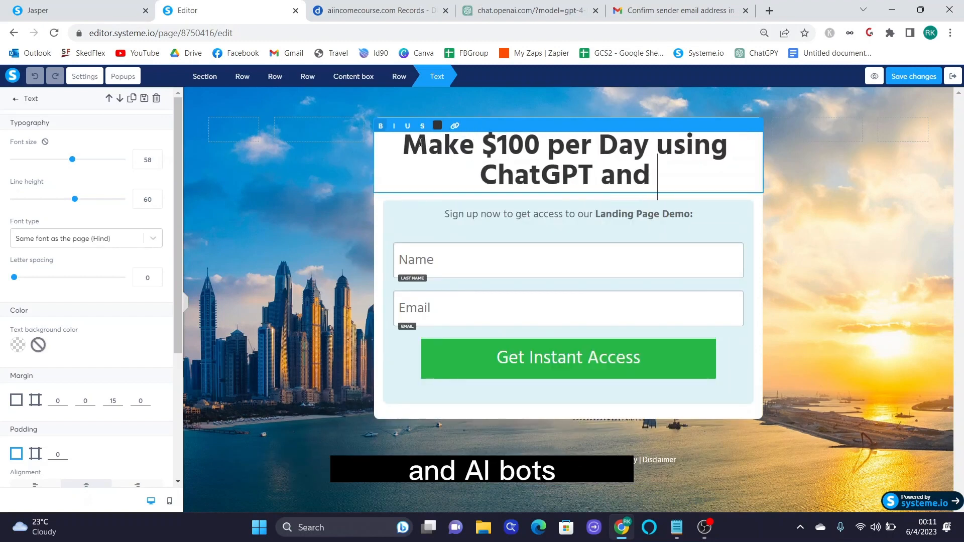
type("AI Bots!")
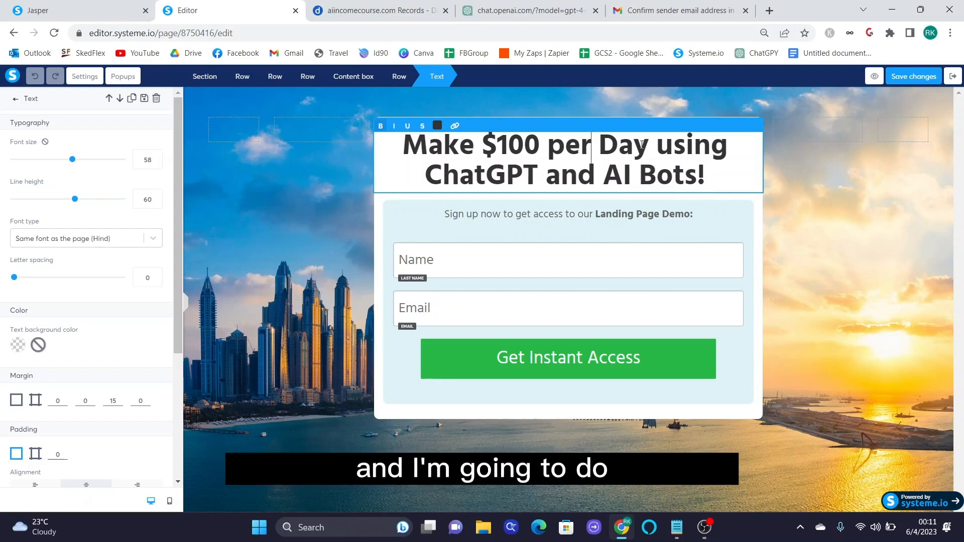
left_click_drag(652, 147, 483, 147)
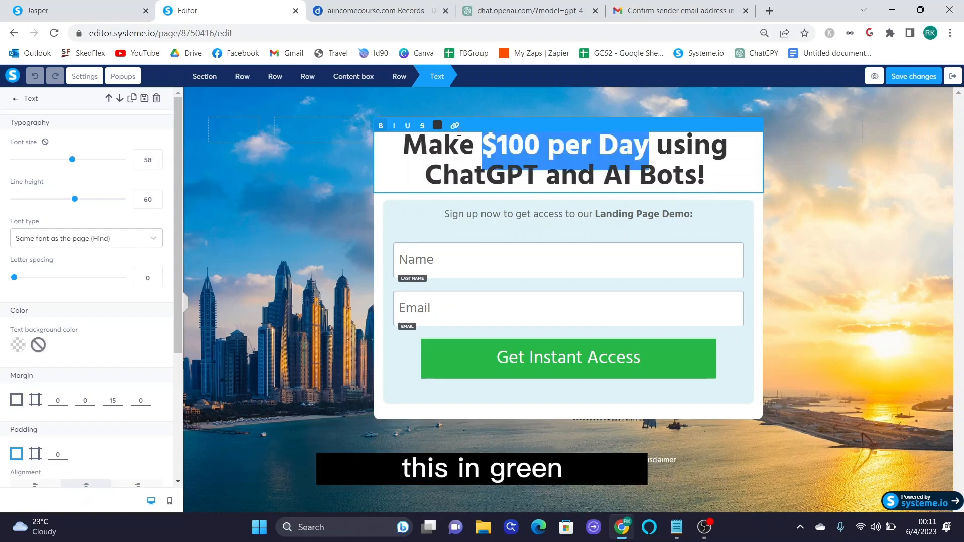
left_click(437, 126)
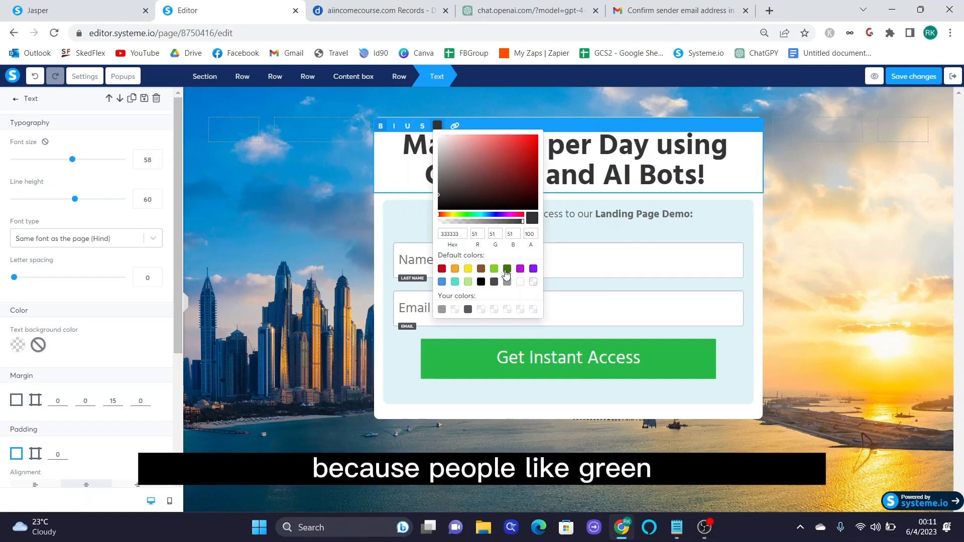
left_click(506, 269)
- Rewrite the subheading to 'The Future Is Here...Don't miss out!' plus 'Put in your best email and I'll show you how!'
left_click(458, 211)
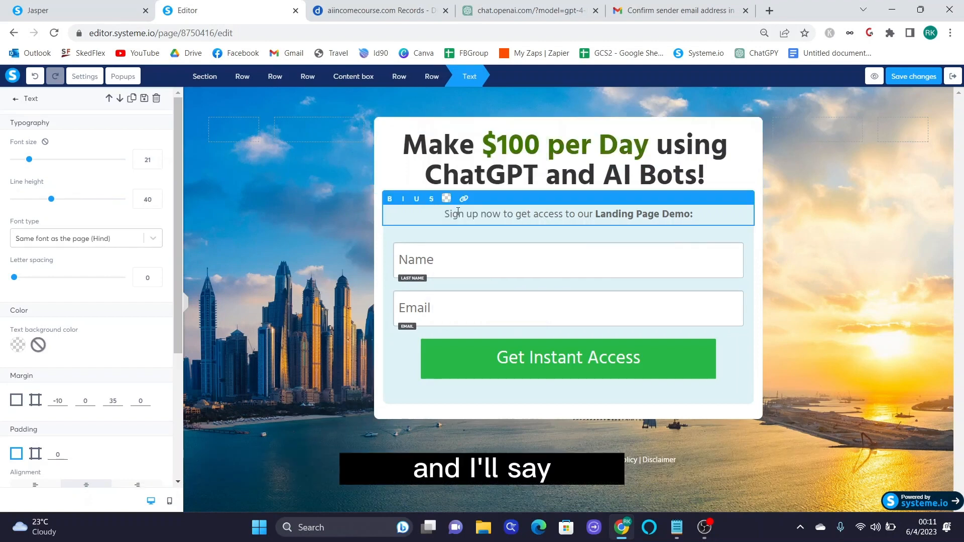
type("The Future | ")
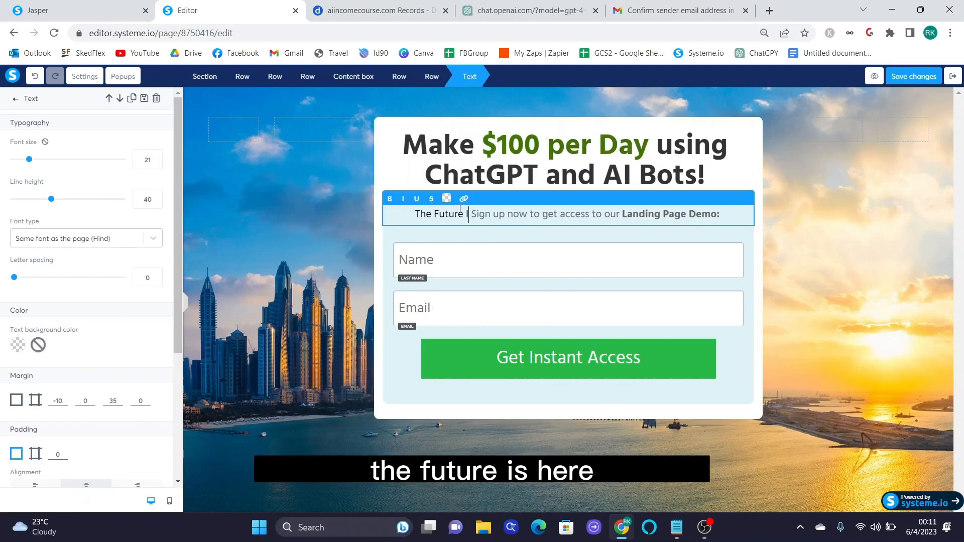
type("s Here...Don't miss out!")
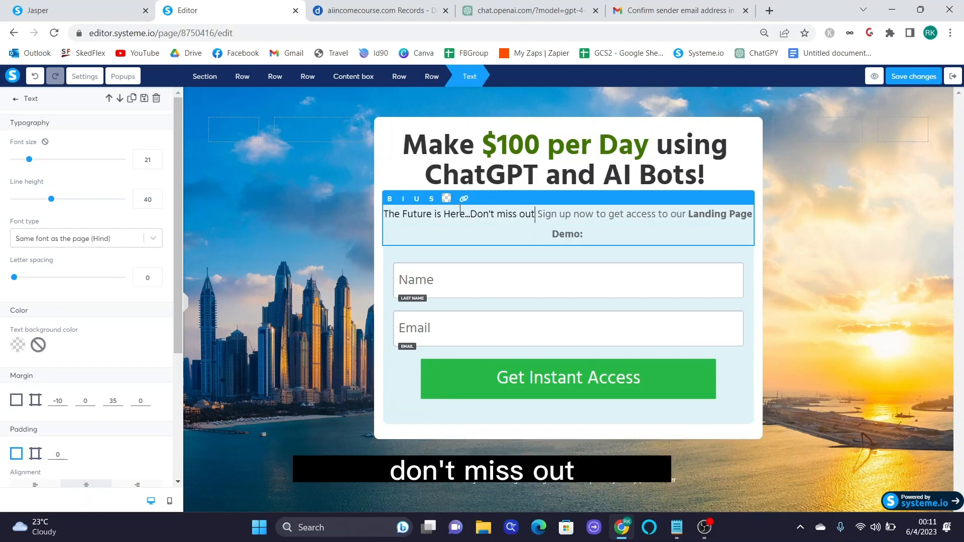
key("Return")
left_click_drag(690, 235, 440, 234)
type("Put in ")
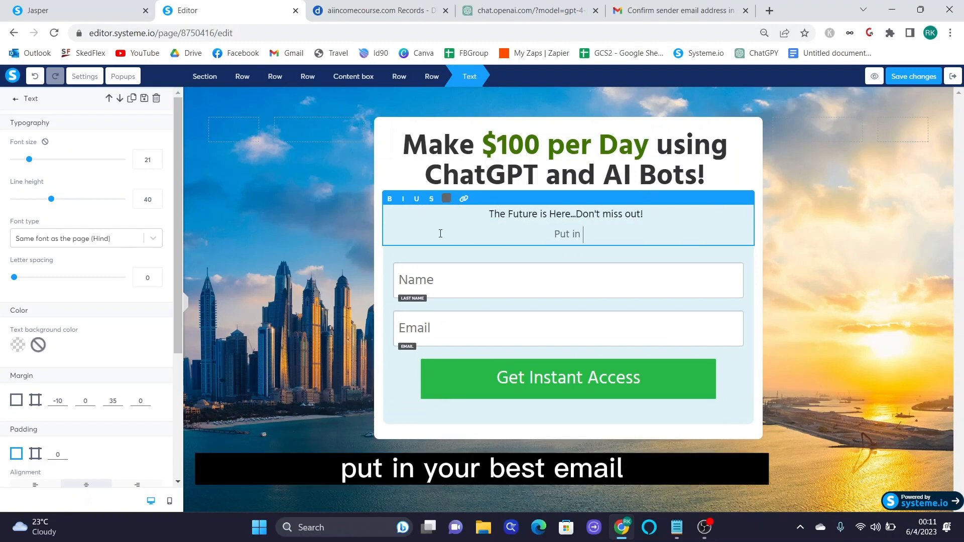
type("your best email and ")
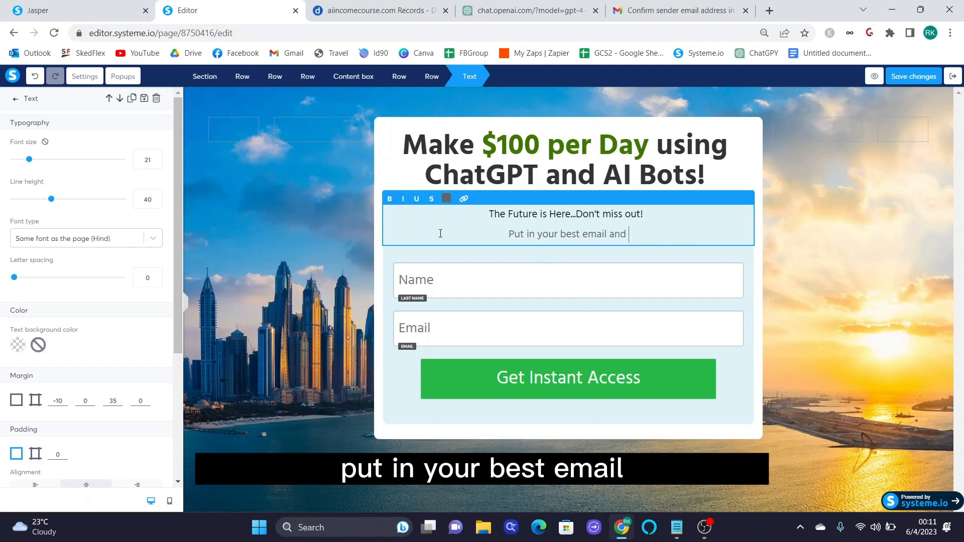
type("I'll show you ")
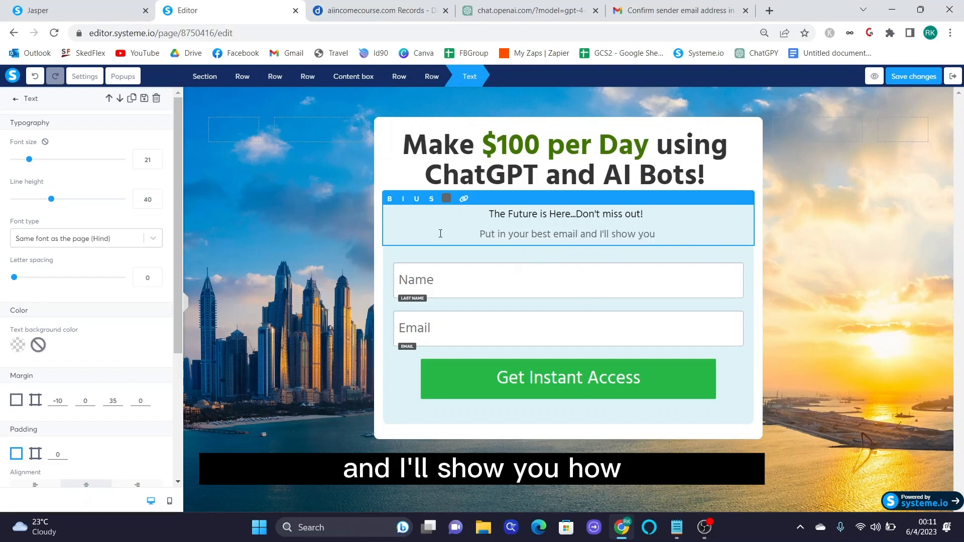
type("how!")
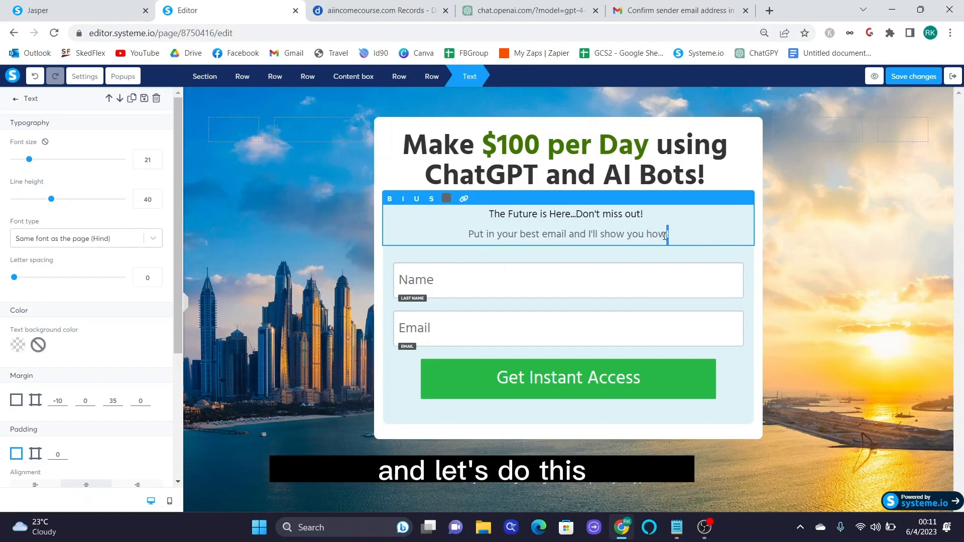
- Make 'Don't miss out!' bold and 'I'll show you how!' italic
left_click_drag(642, 215, 575, 215)
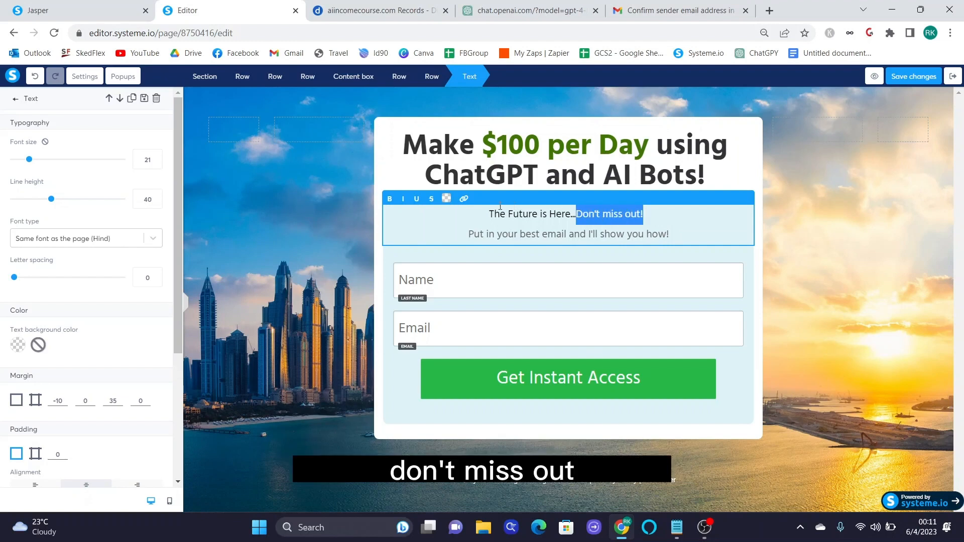
left_click(390, 198)
left_click(555, 234)
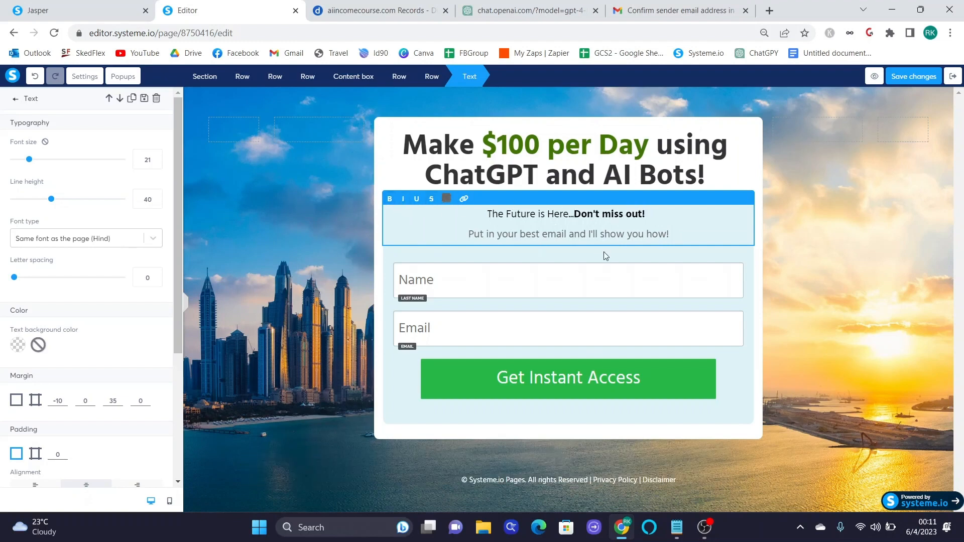
left_click_drag(670, 234, 593, 234)
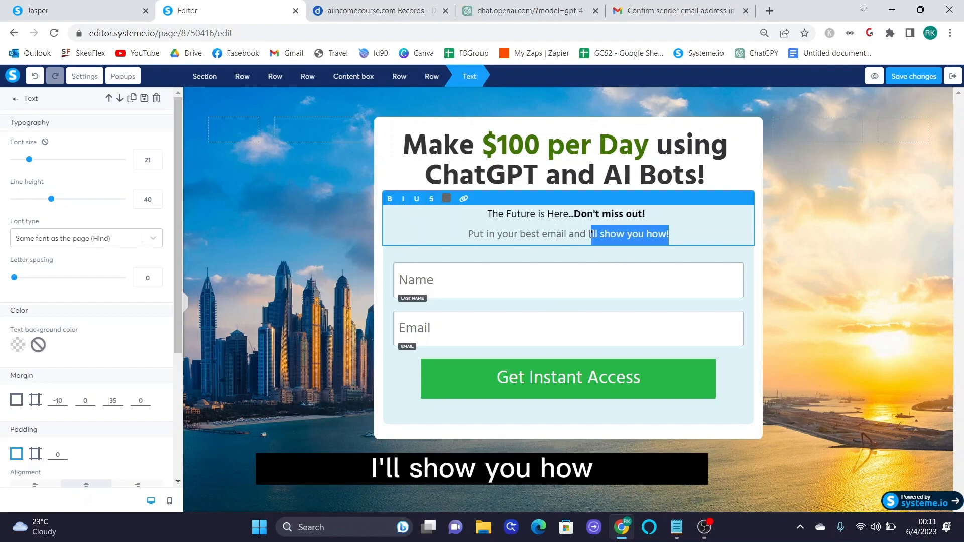
left_click(403, 199)
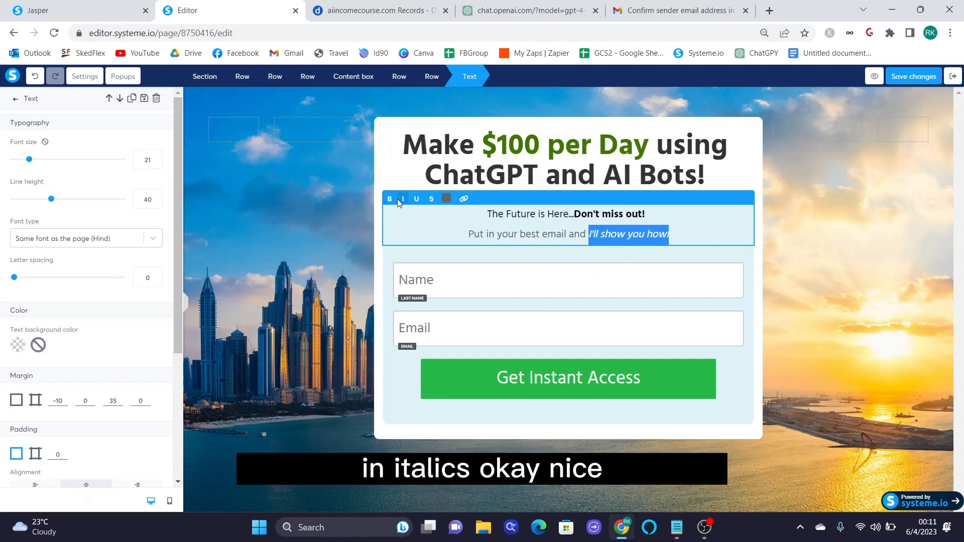
left_click(598, 280)
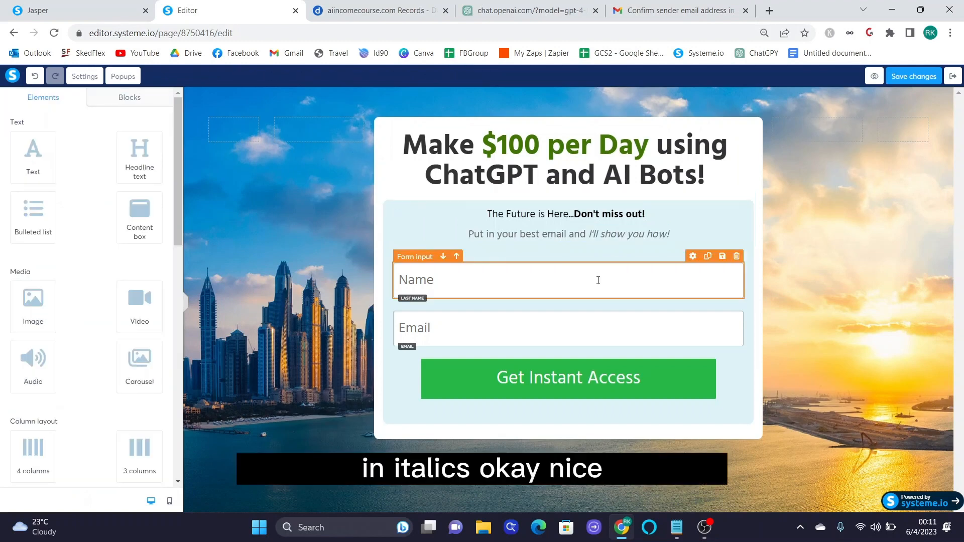
- Set the Name input's type to First name
left_click(477, 282)
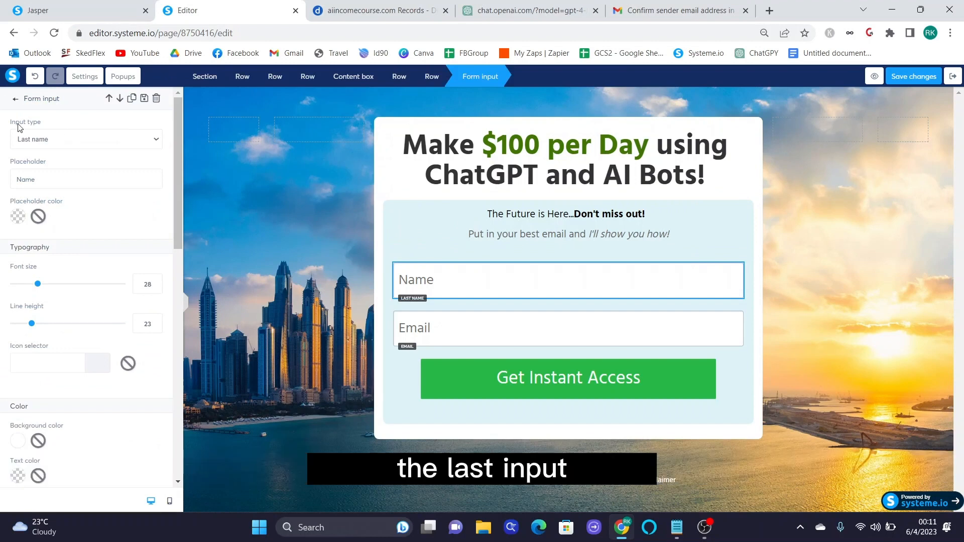
left_click(35, 142)
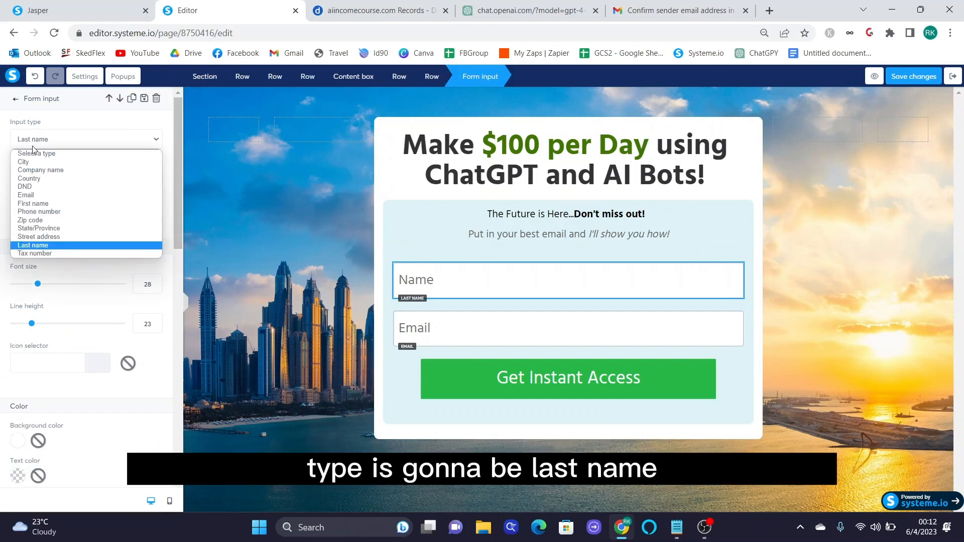
left_click(35, 204)
left_click(476, 341)
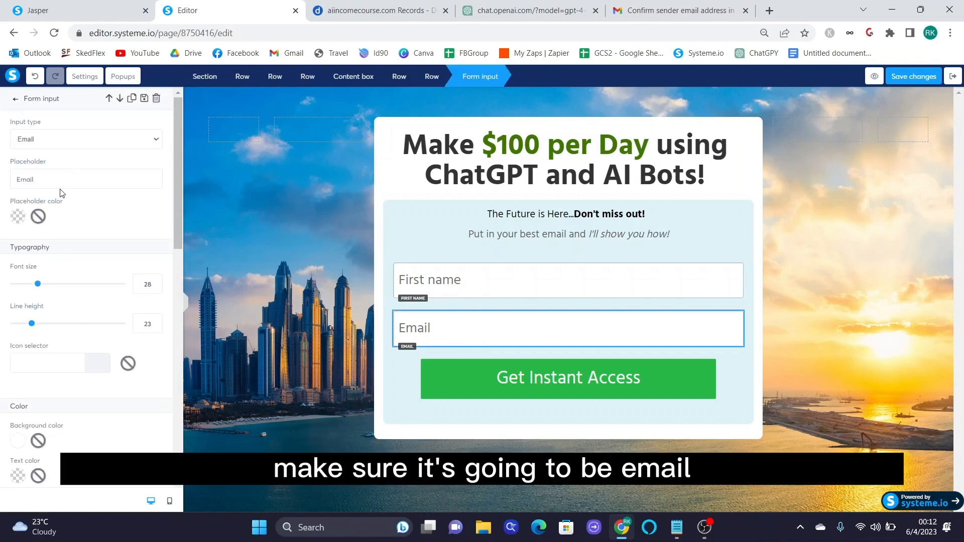
- Point the Get Instant Access button to the Next step URL, then save and preview the page
left_click(519, 374)
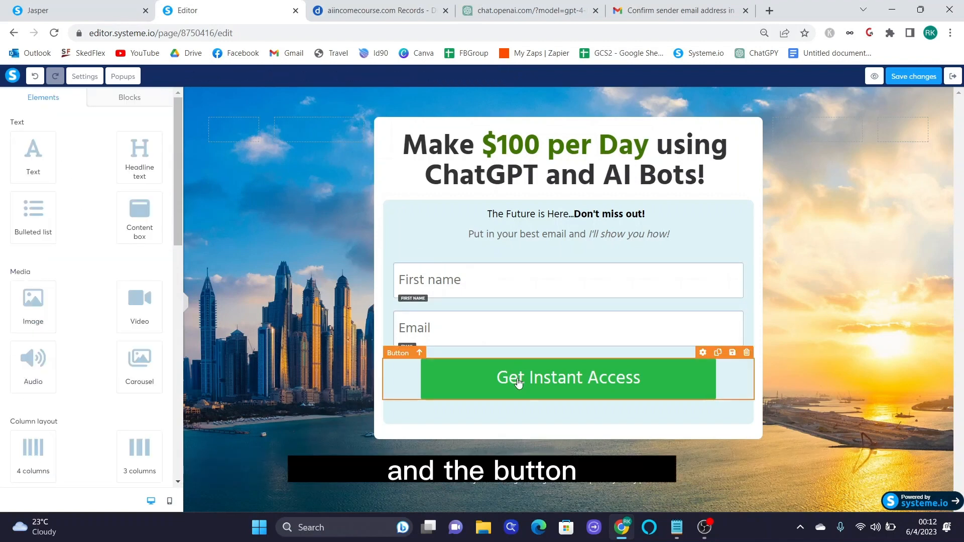
left_click(124, 141)
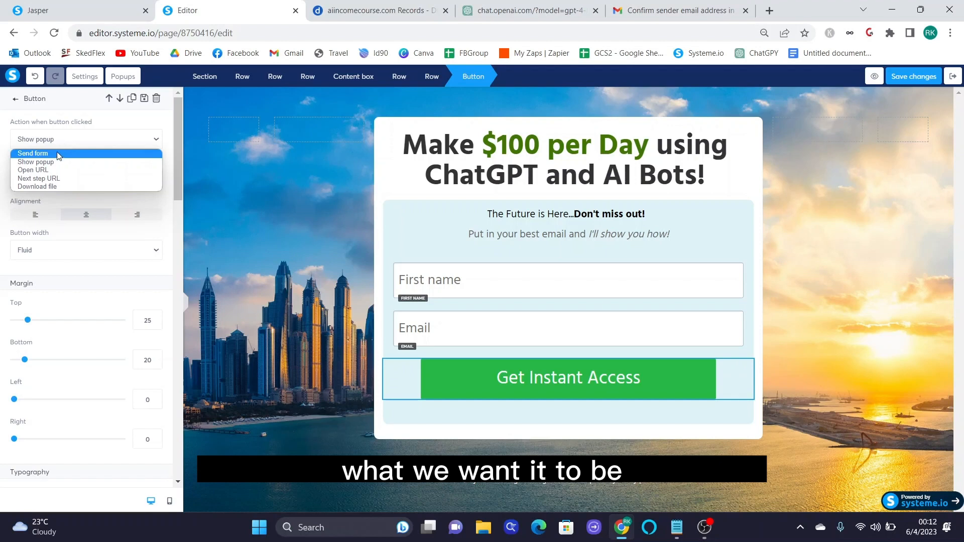
left_click(52, 179)
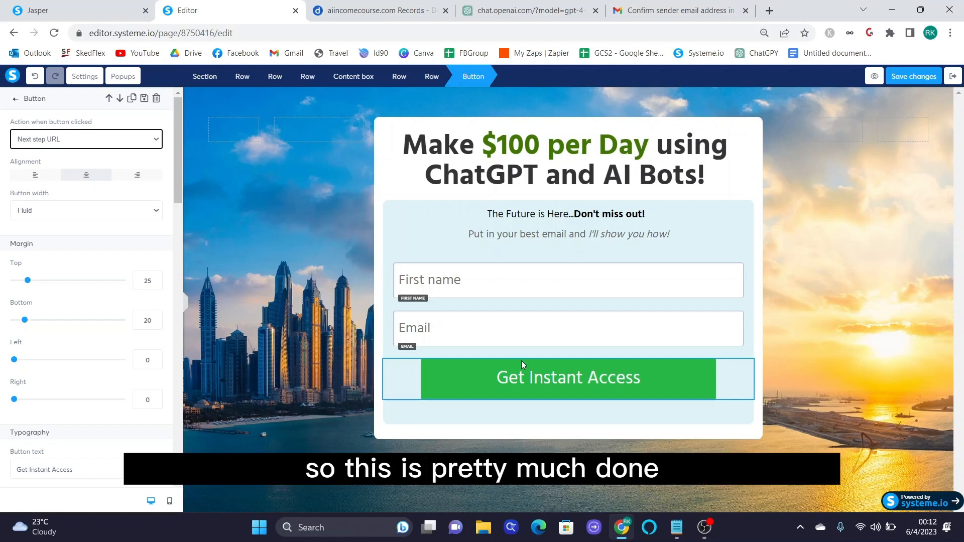
left_click(926, 79)
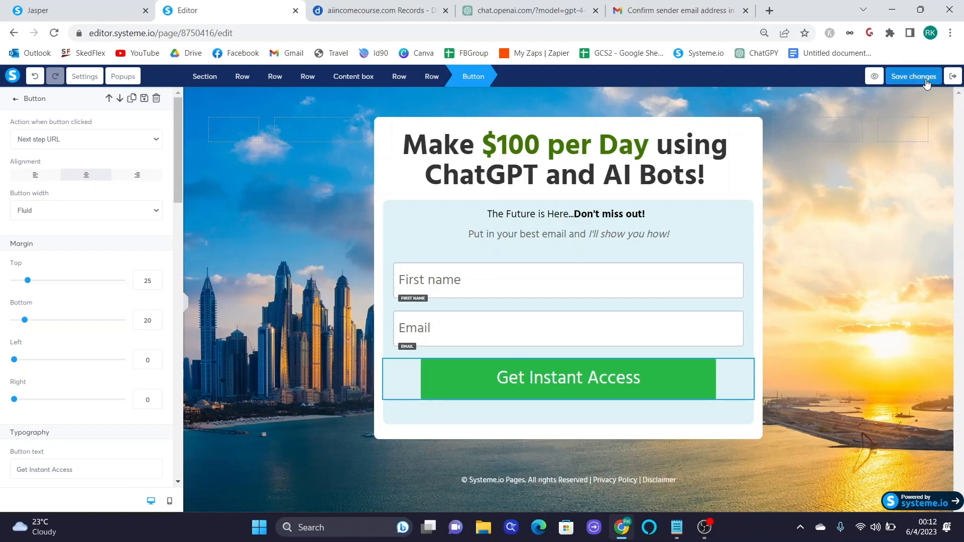
left_click(875, 78)
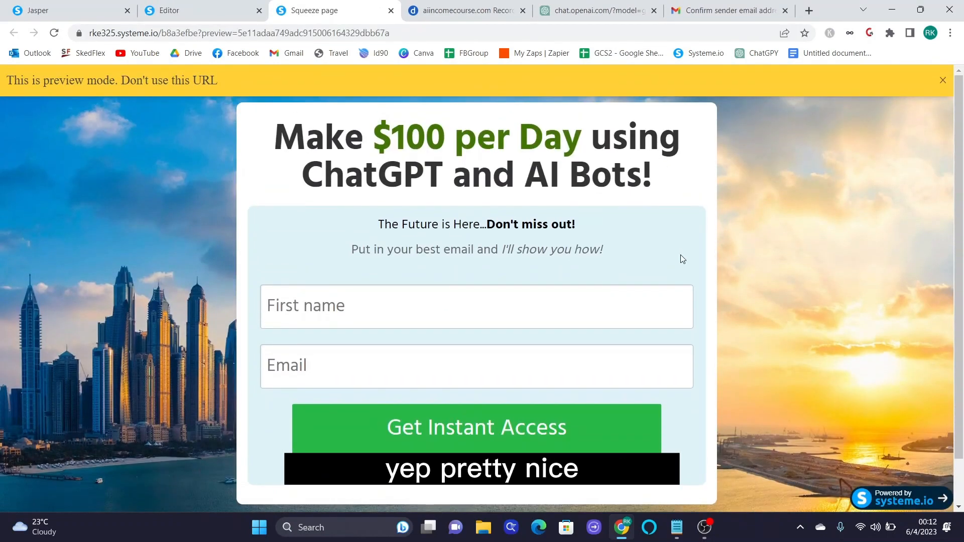
left_click(216, 12)
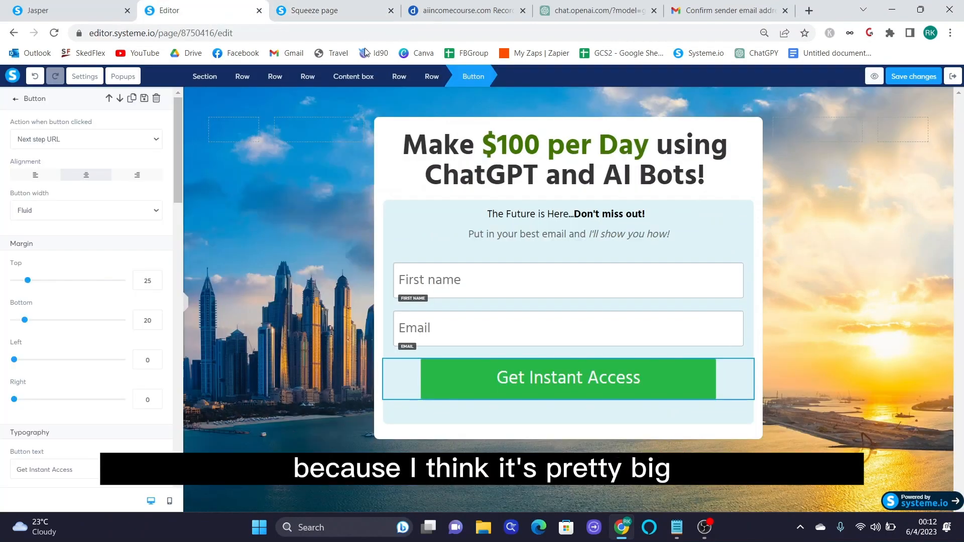
- Reduce the page's default font size from 18 to 15 in page settings
left_click(210, 215)
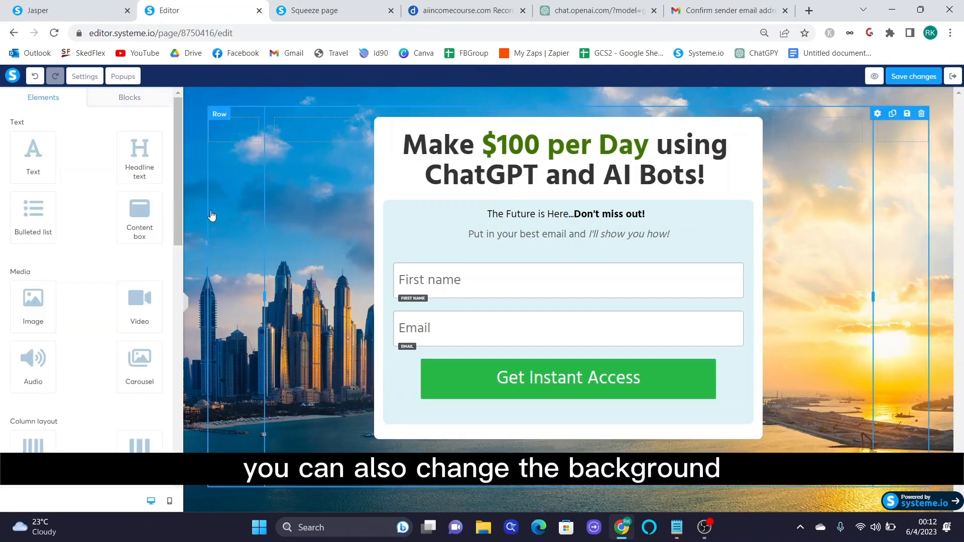
left_click(243, 98)
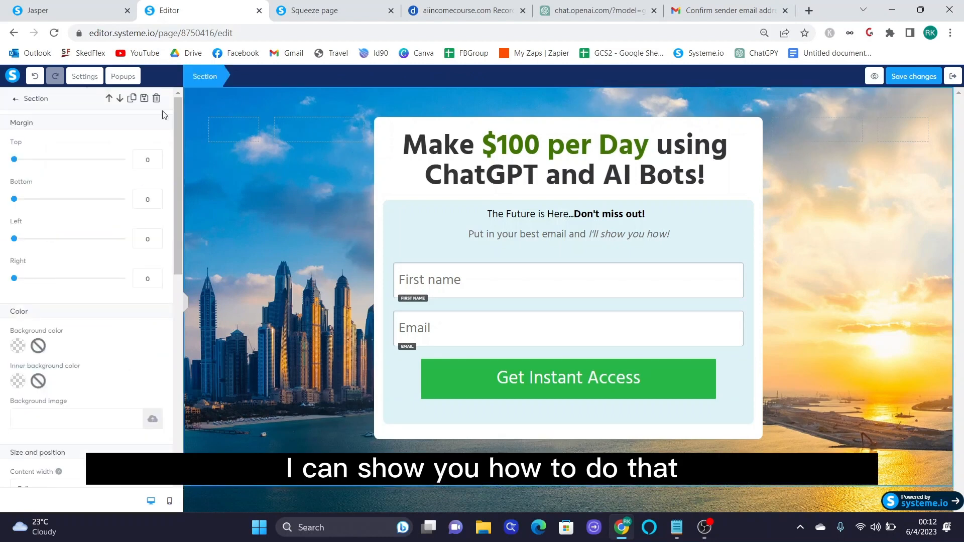
left_click(83, 76)
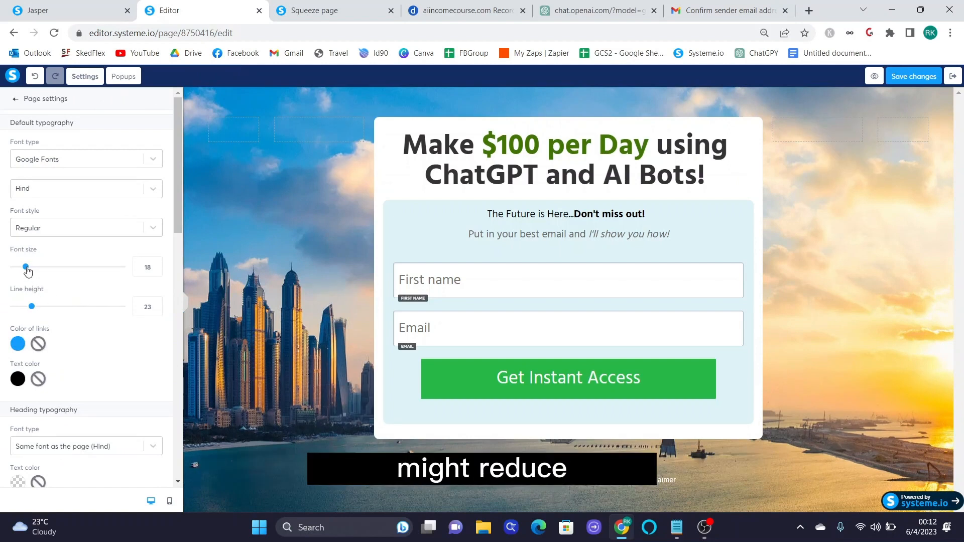
left_click_drag(27, 271, 23, 272)
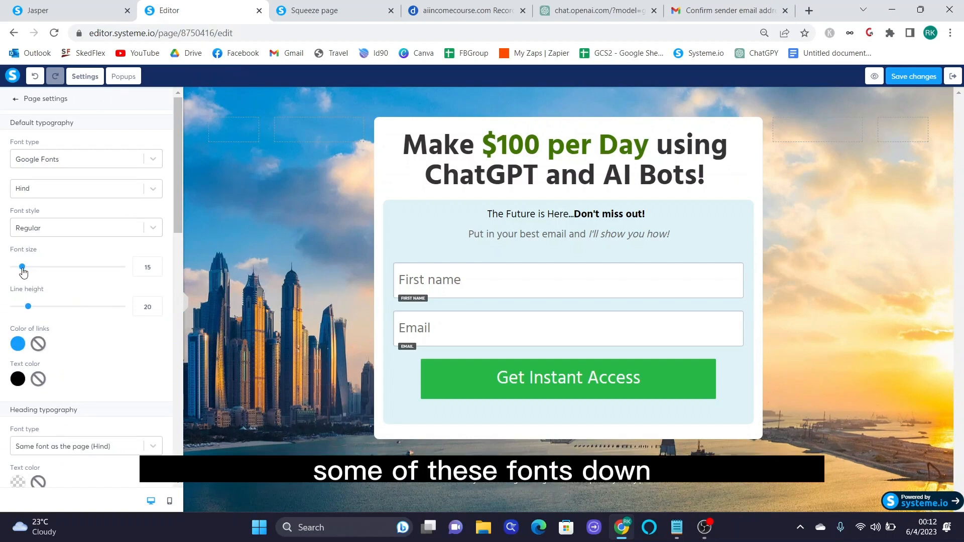
- Replace the city-skyline background with the uploaded Untitled design (33) blue gears image
scroll(118, 319, "down", 3)
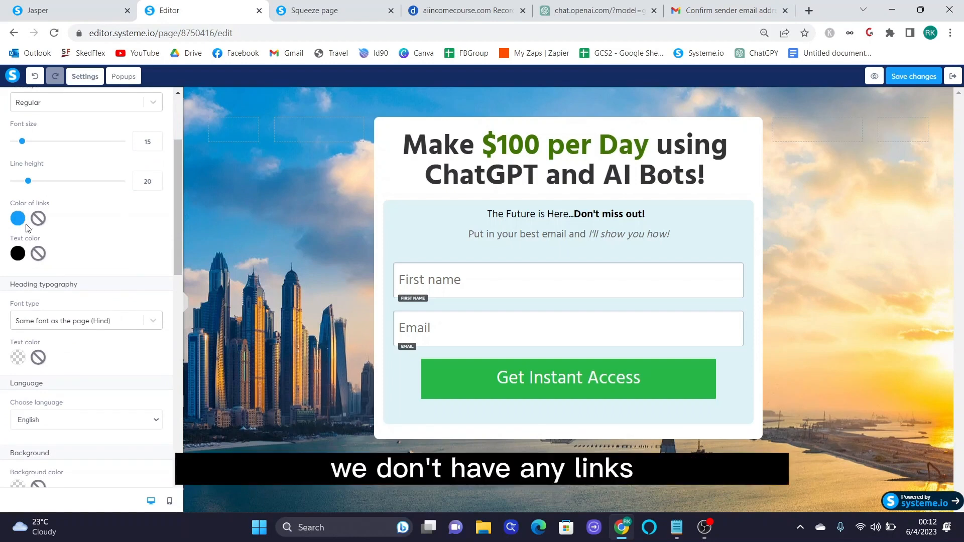
scroll(125, 293, "down", 3)
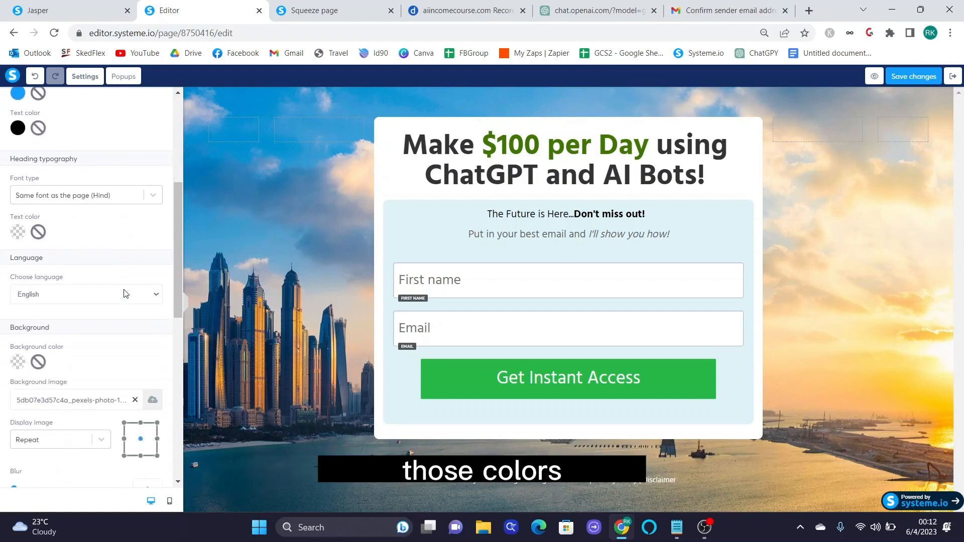
scroll(126, 293, "down", 4)
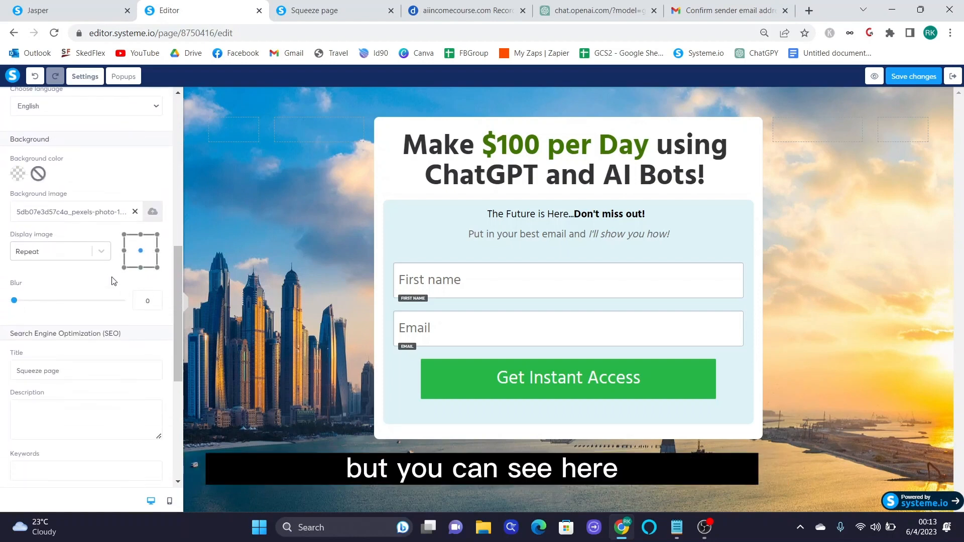
left_click_drag(4, 196, 80, 193)
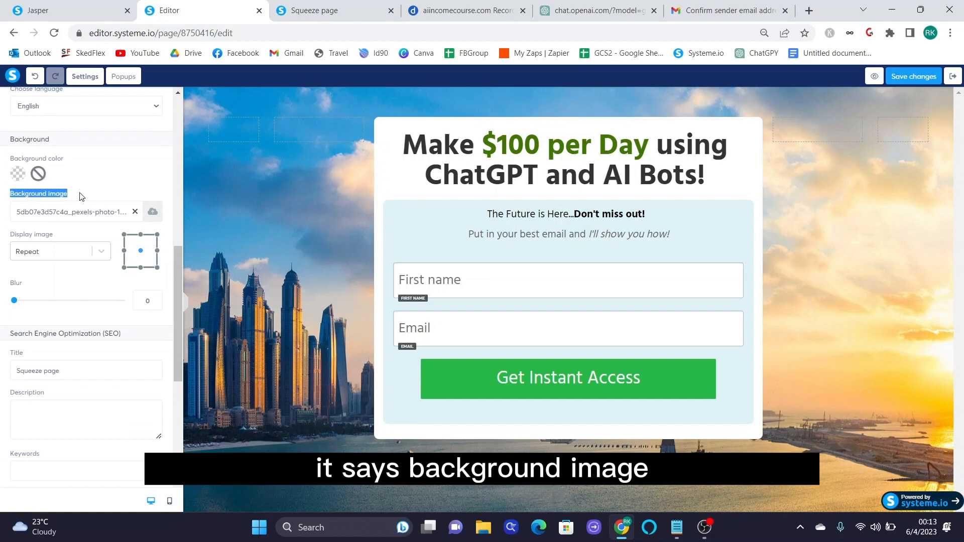
left_click(151, 213)
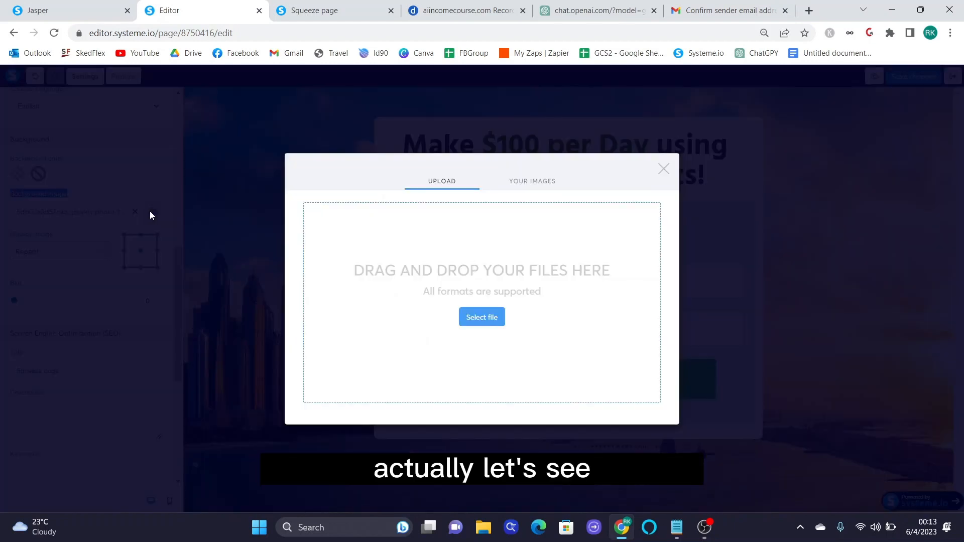
left_click(534, 182)
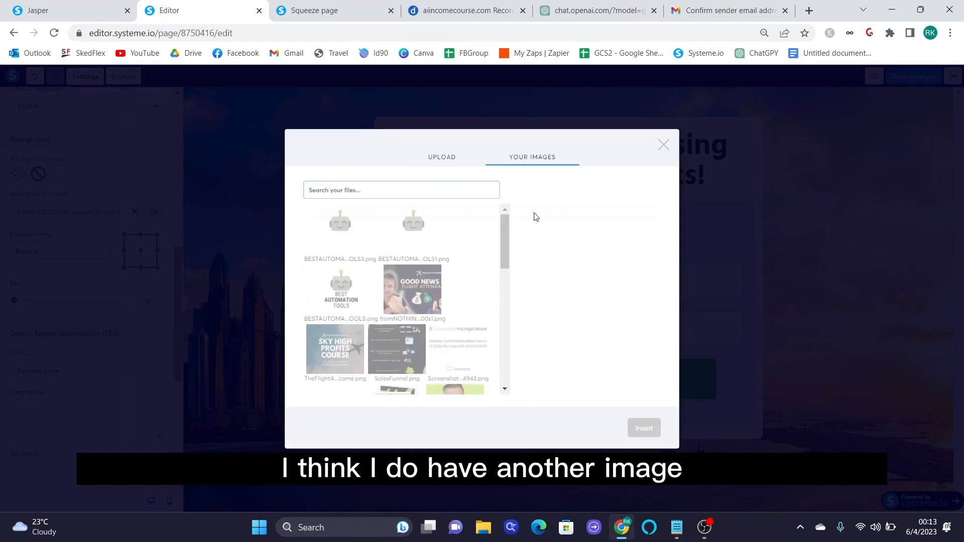
left_click(469, 166)
left_click(516, 349)
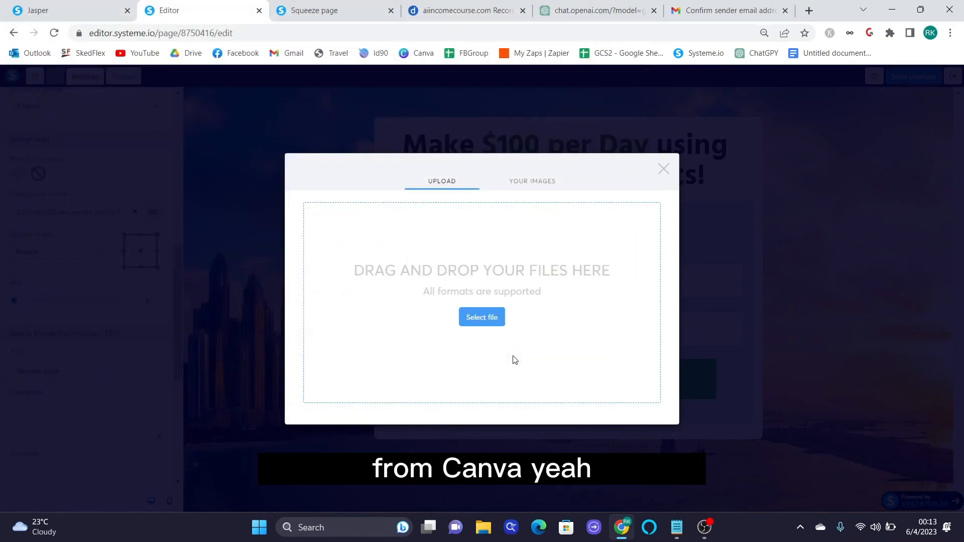
left_click(630, 426)
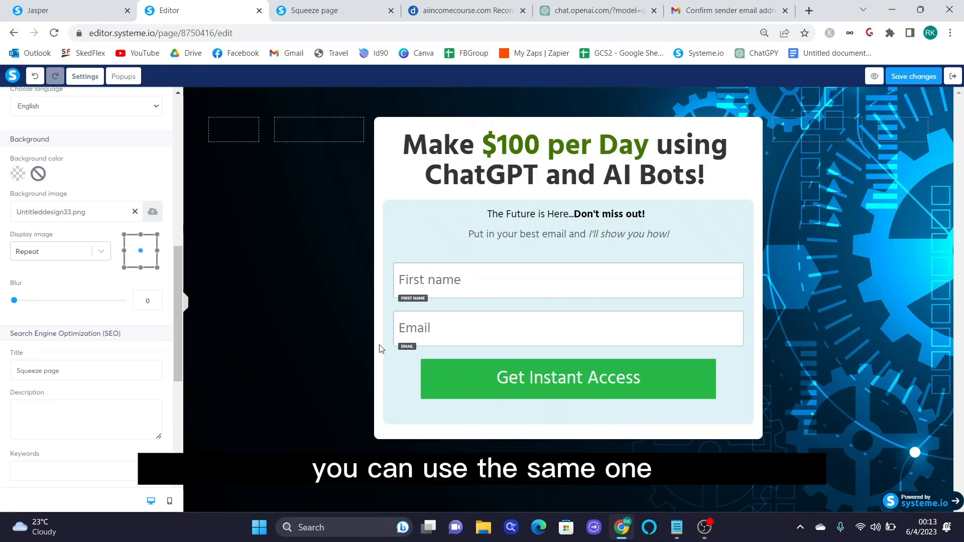
left_click(340, 312)
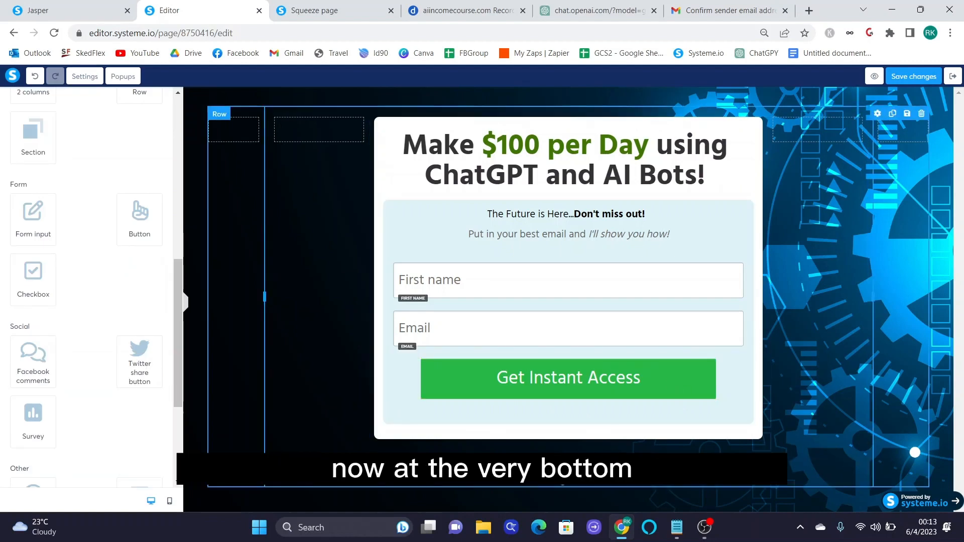
- Delete the footer copyright text line from the bottom of the page
left_click(461, 486)
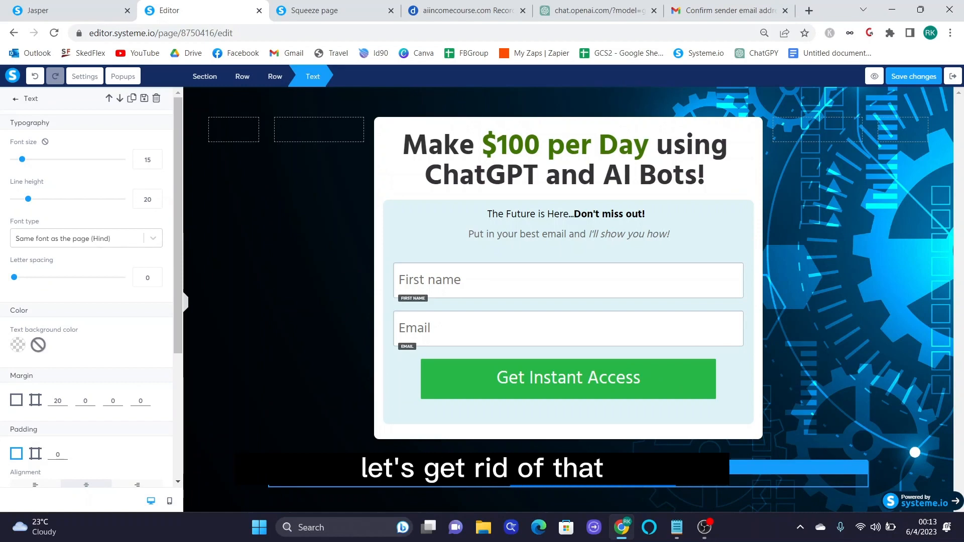
left_click_drag(472, 482, 465, 478)
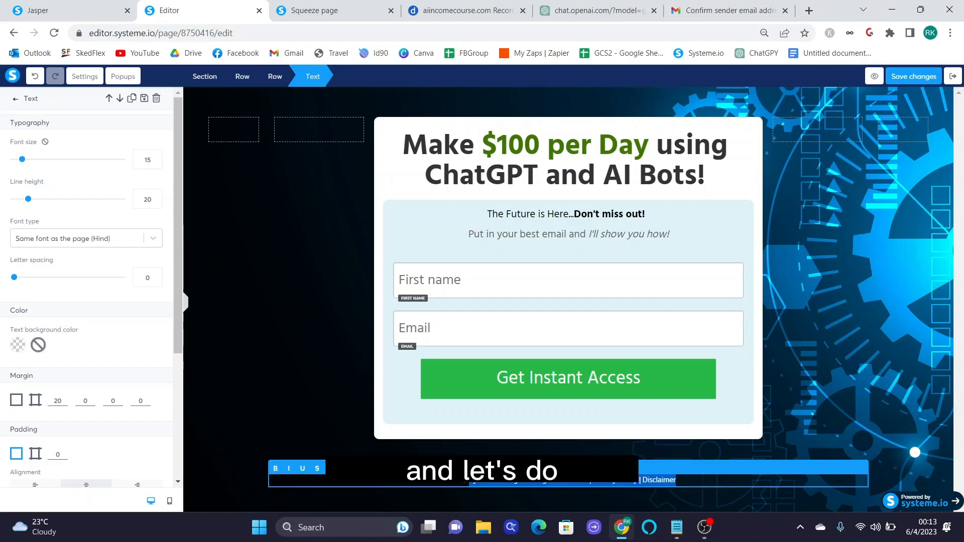
key("BackSpace")
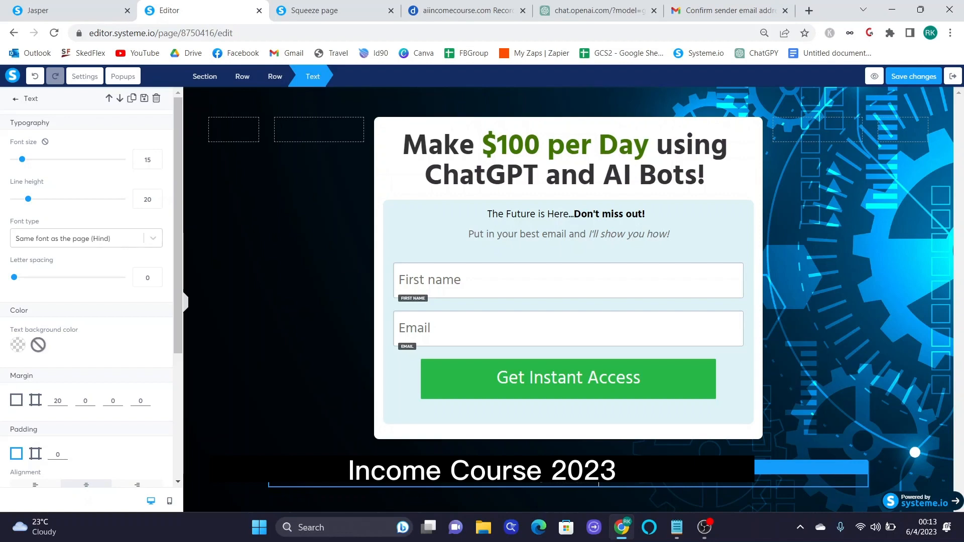
- Save the squeeze page changes and exit the editor back to the funnel
key("Escape")
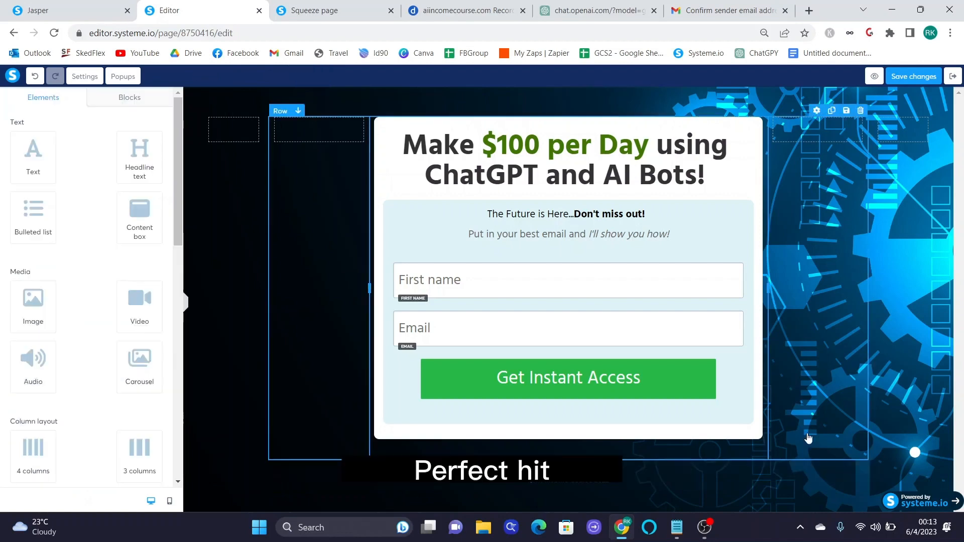
left_click(906, 78)
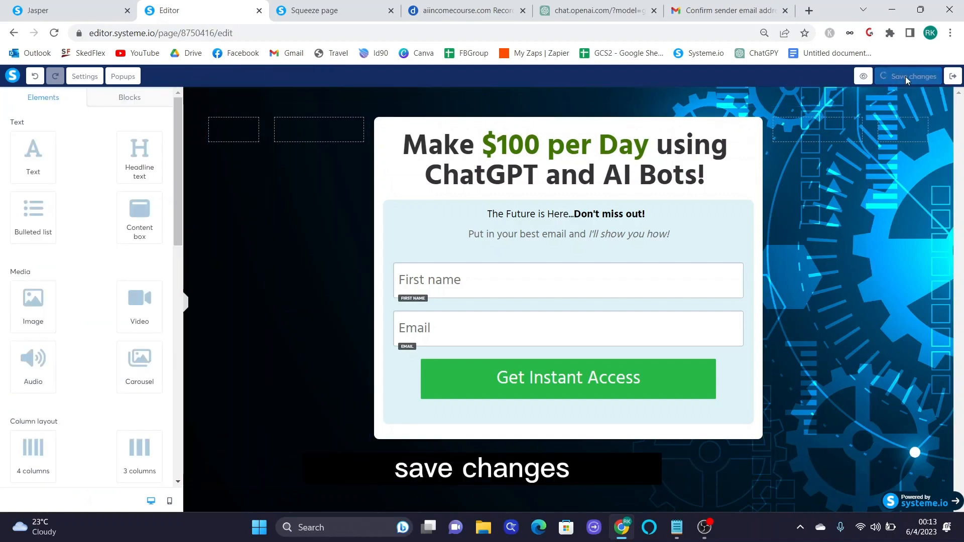
left_click(952, 76)
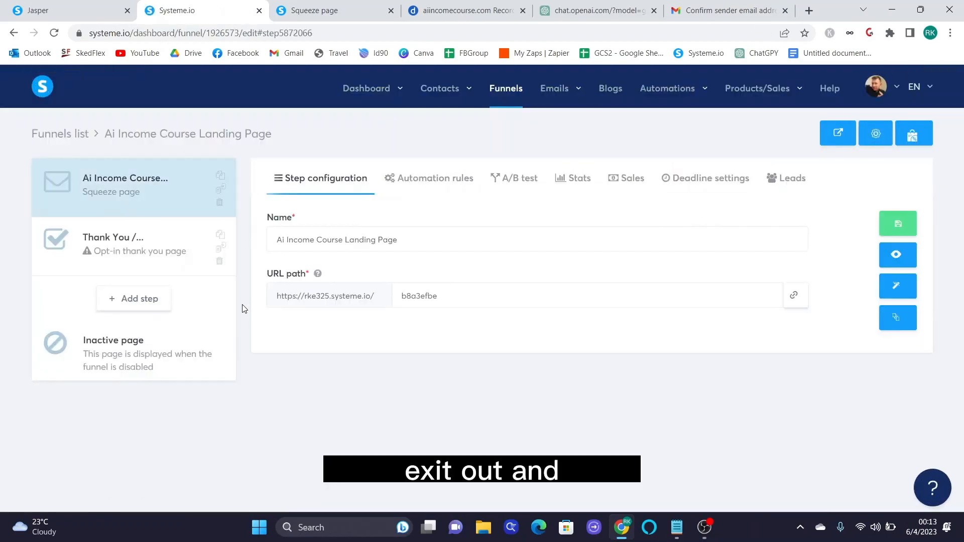
- Remove the Thank You step from the Ai Income Course Landing Page funnel, confirming the deletion
left_click(165, 247)
scroll(513, 370, "down", 15)
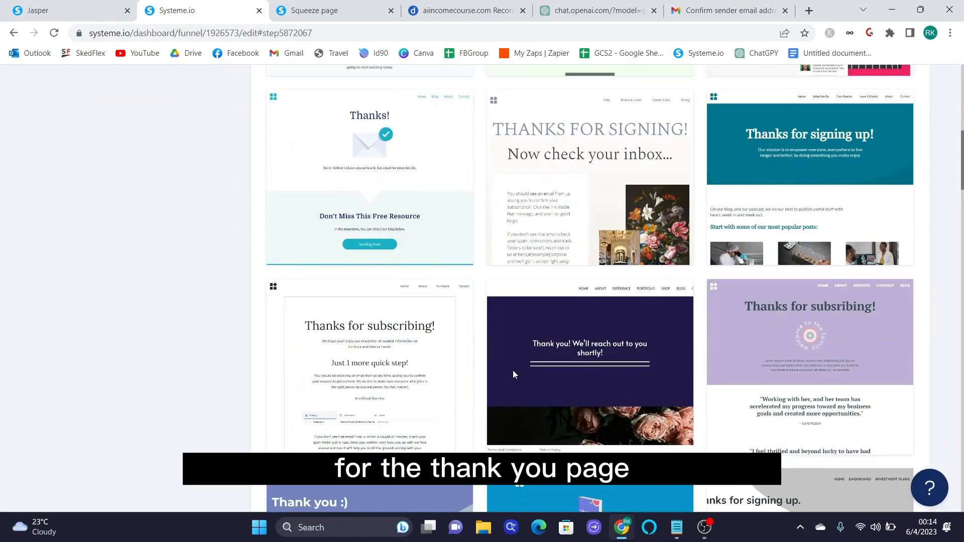
scroll(513, 374, "up", 15)
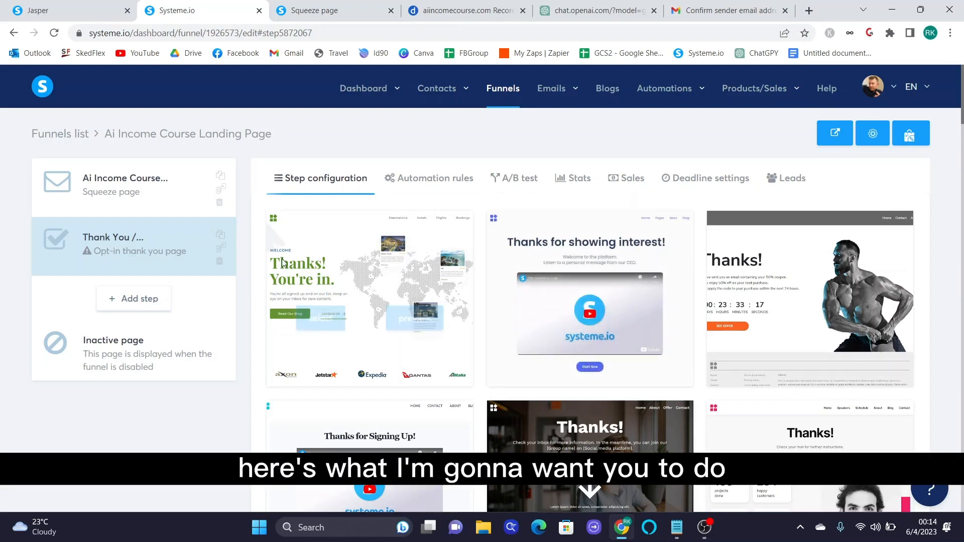
left_click(219, 262)
left_click(457, 337)
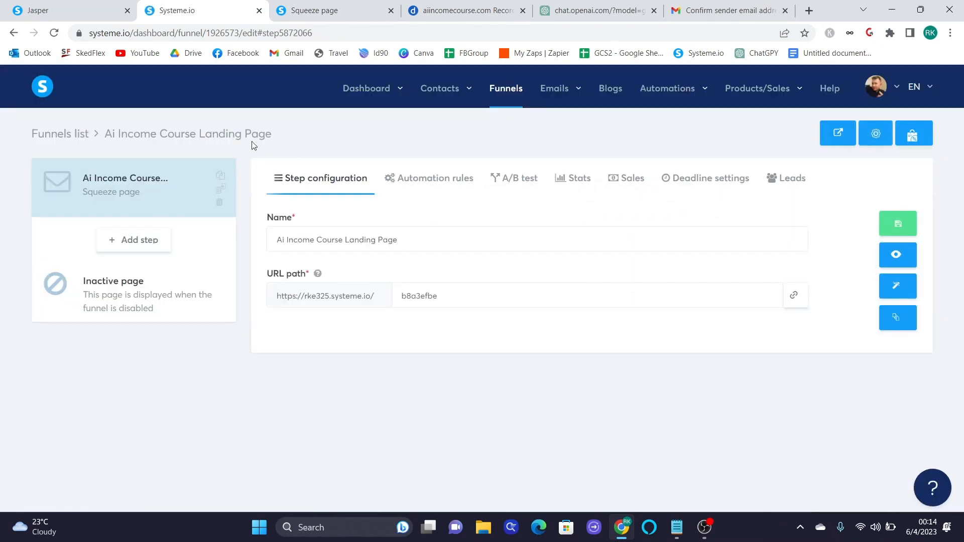
- Open the 'How to make your first $1,000 Online' offer from the Affiliate dashboard's marketplace offers
left_click(30, 86)
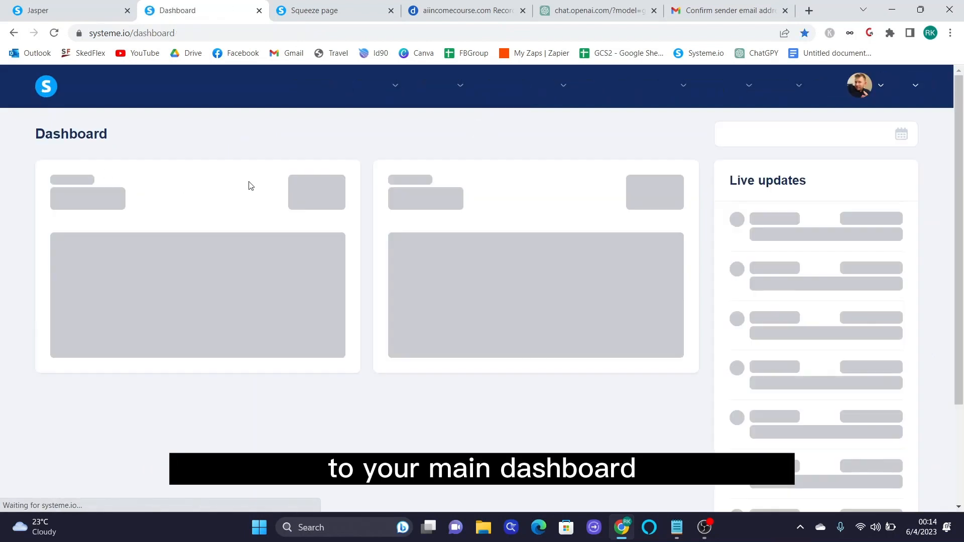
mouse_move(401, 96)
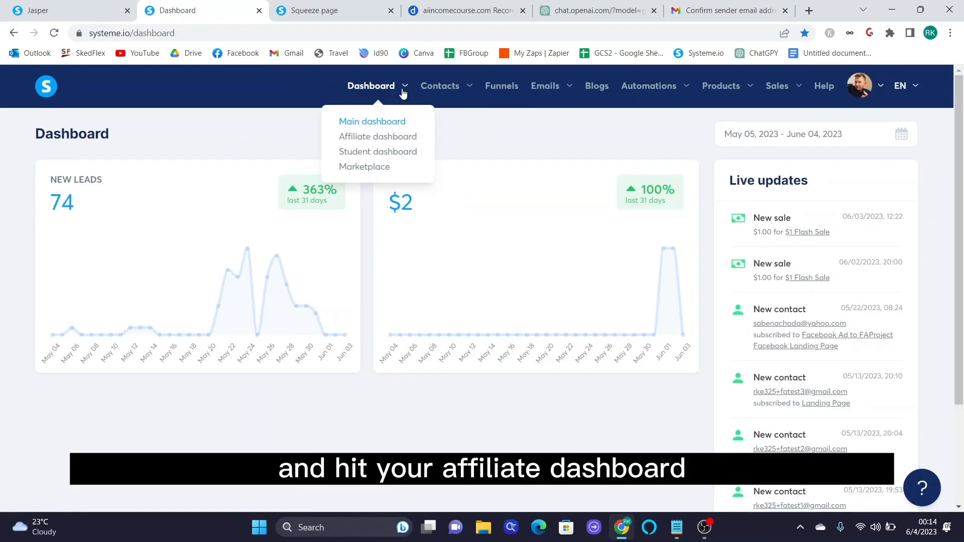
left_click(377, 140)
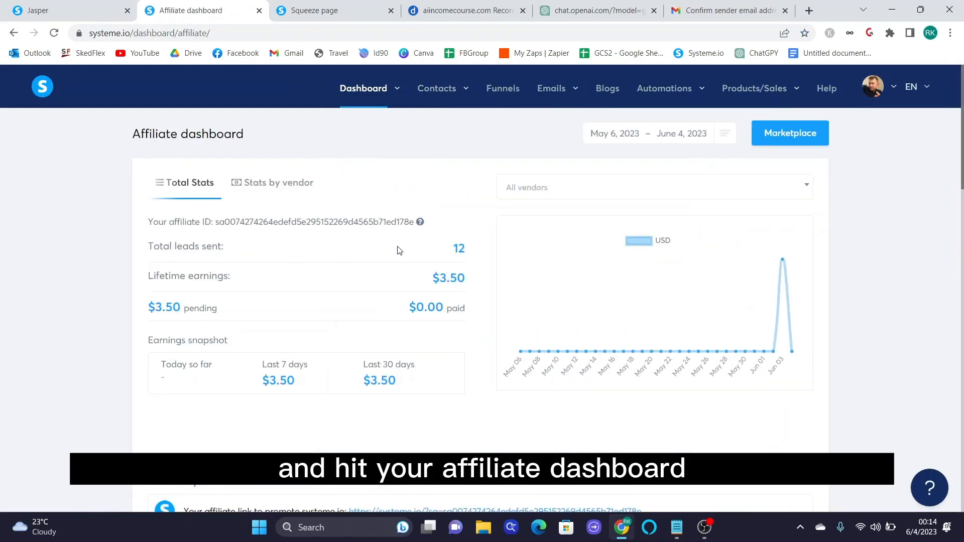
scroll(533, 266, "down", 9)
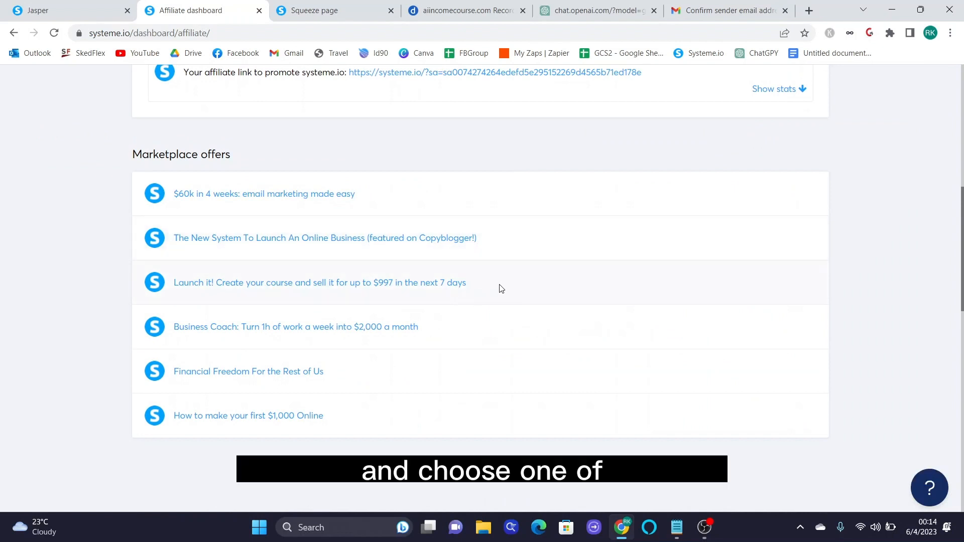
scroll(416, 224, "down", 1)
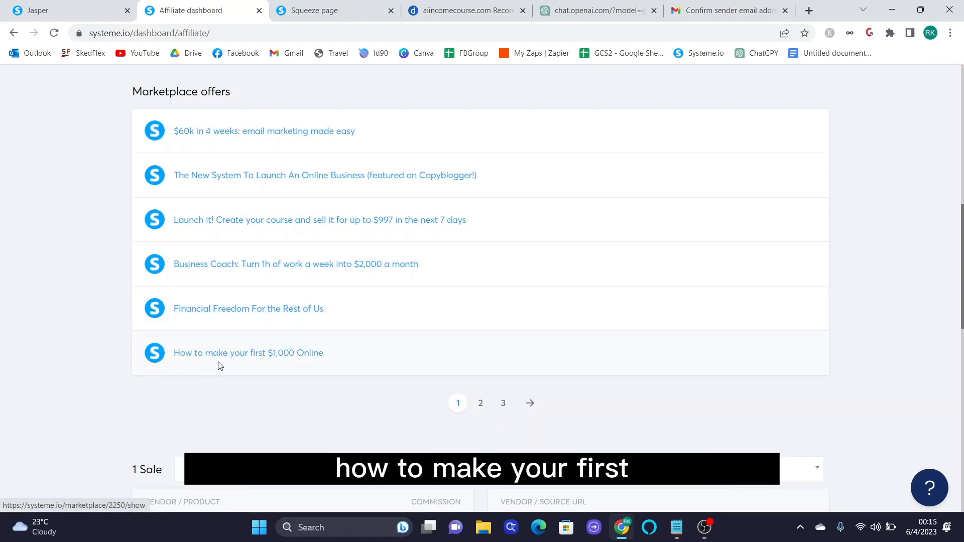
left_click(295, 357)
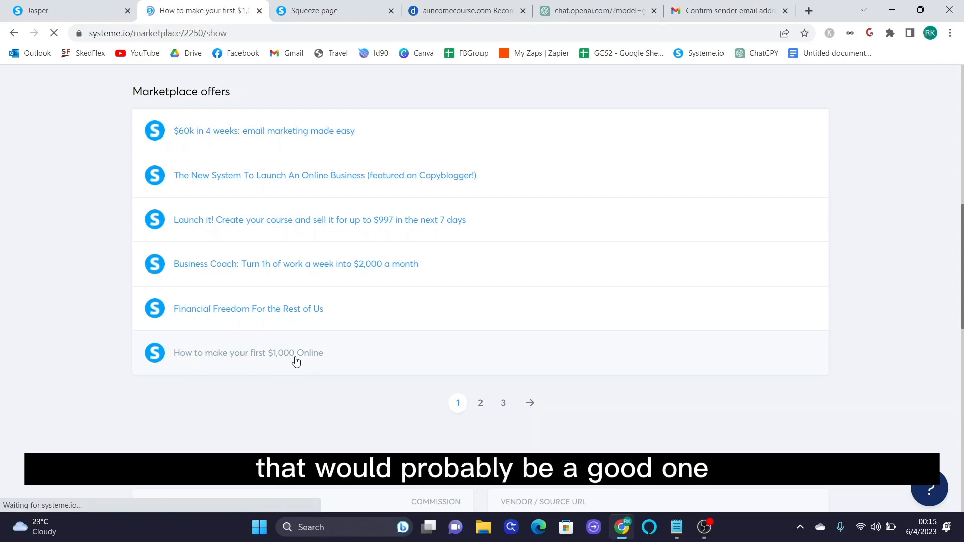
- Open the offer's sales page, copy its affiliate link from the address bar, and go back
scroll(308, 361, "down", 2)
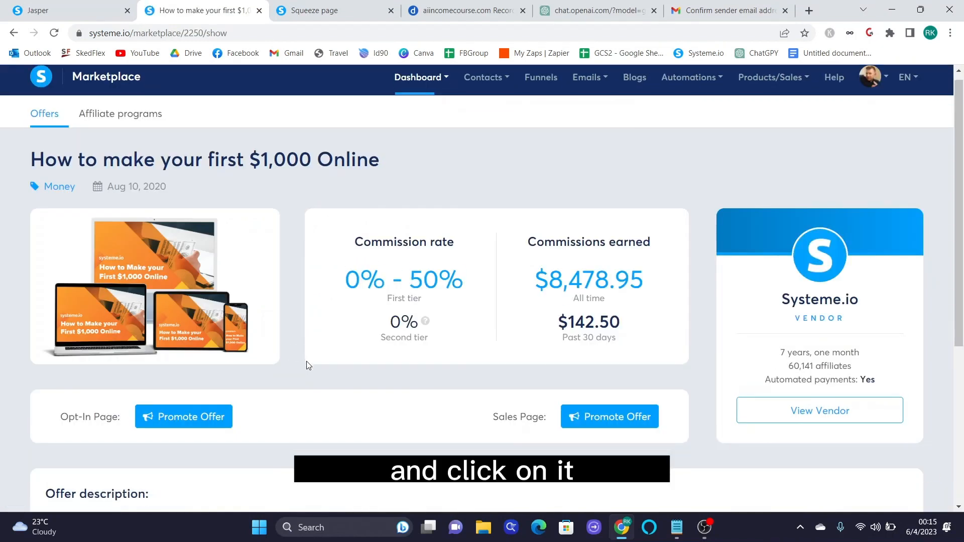
scroll(308, 367, "down", 1)
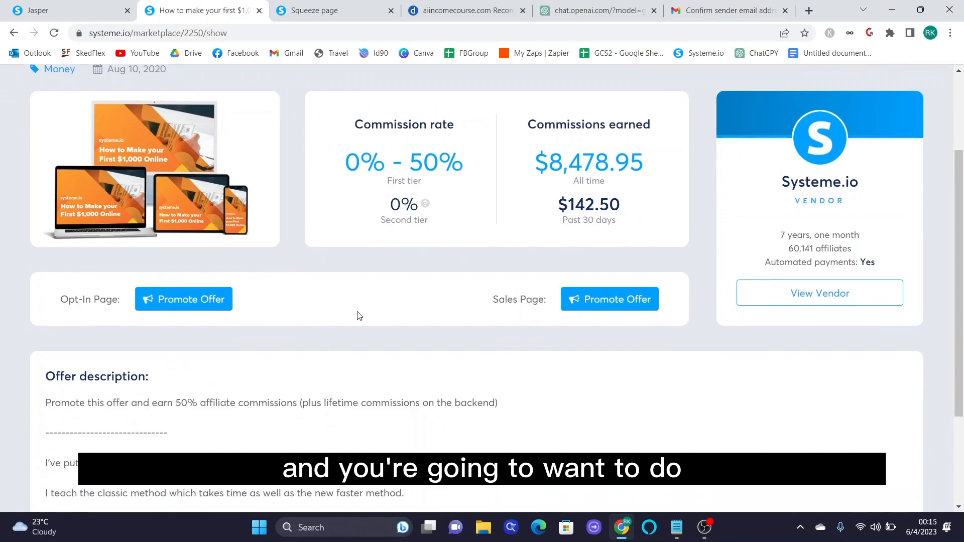
left_click_drag(492, 300, 586, 312)
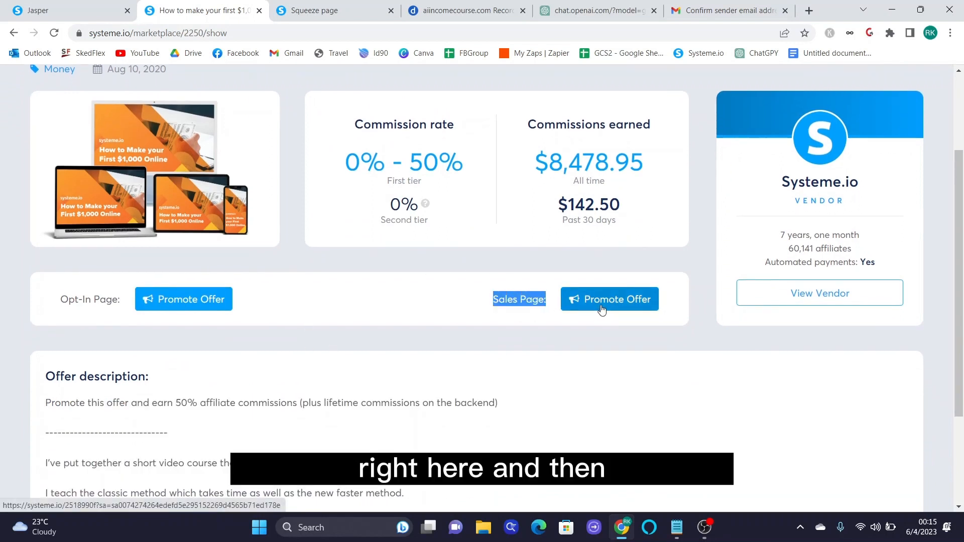
left_click(602, 308)
scroll(504, 334, "up", 4)
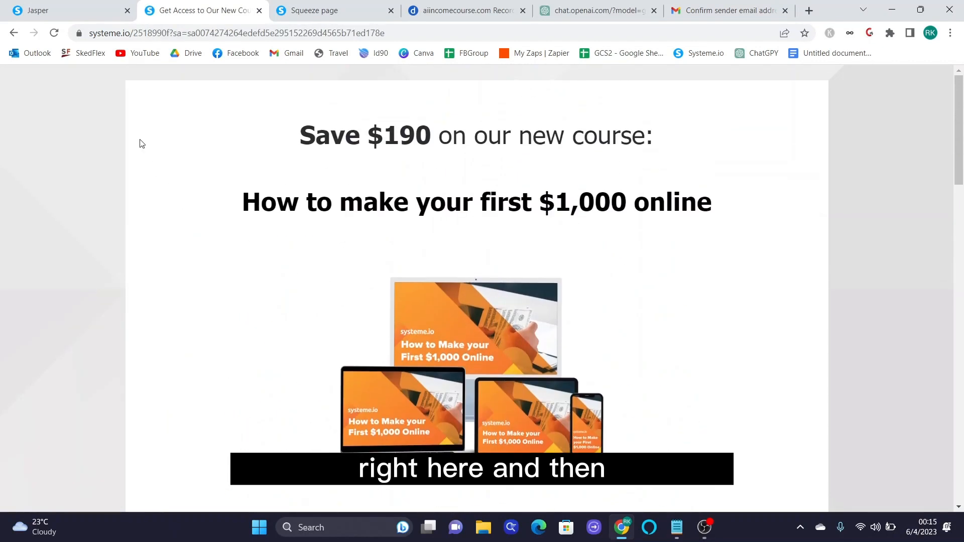
left_click(125, 34)
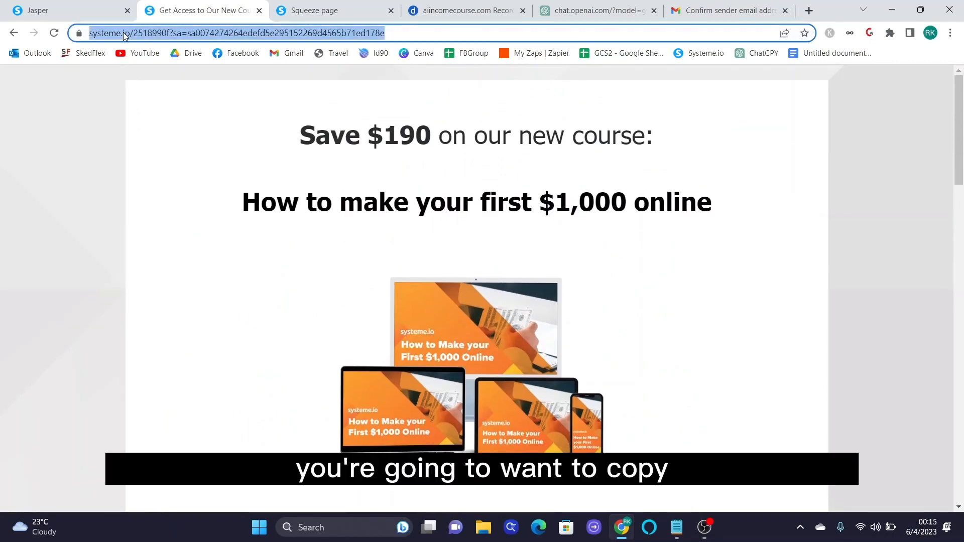
right_click(200, 32)
left_click(227, 105)
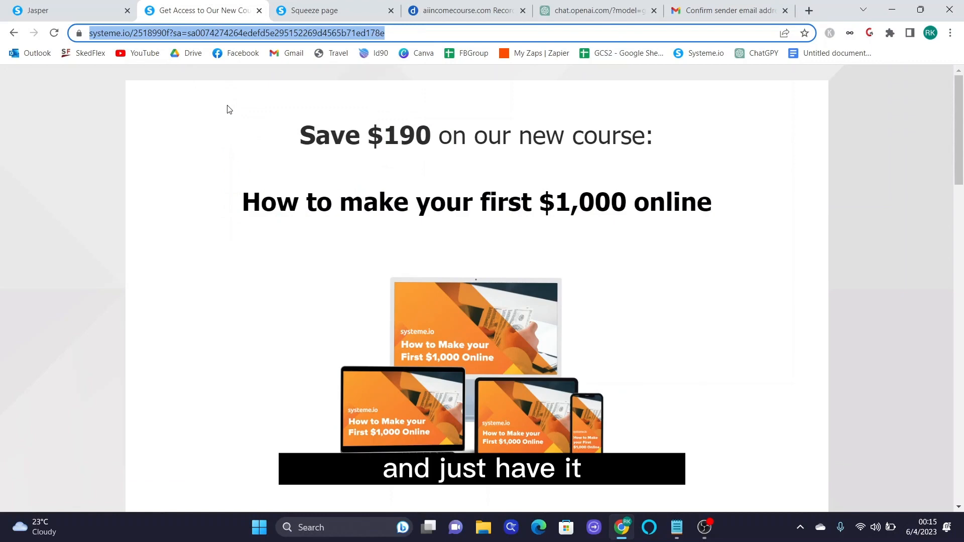
left_click(14, 33)
left_click(13, 33)
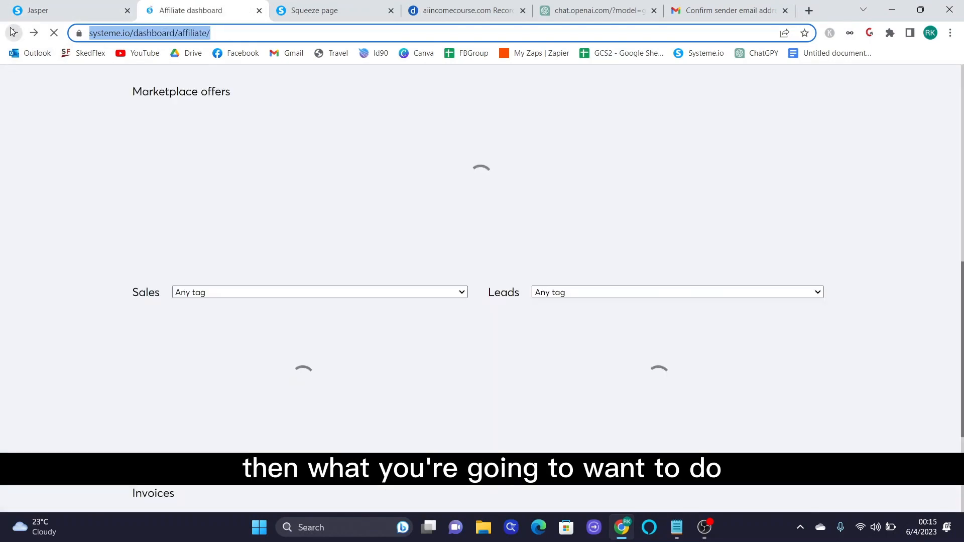
- Open the Ai Income Course Landing Page funnel's squeeze page in the editor
left_click(14, 33)
left_click(512, 86)
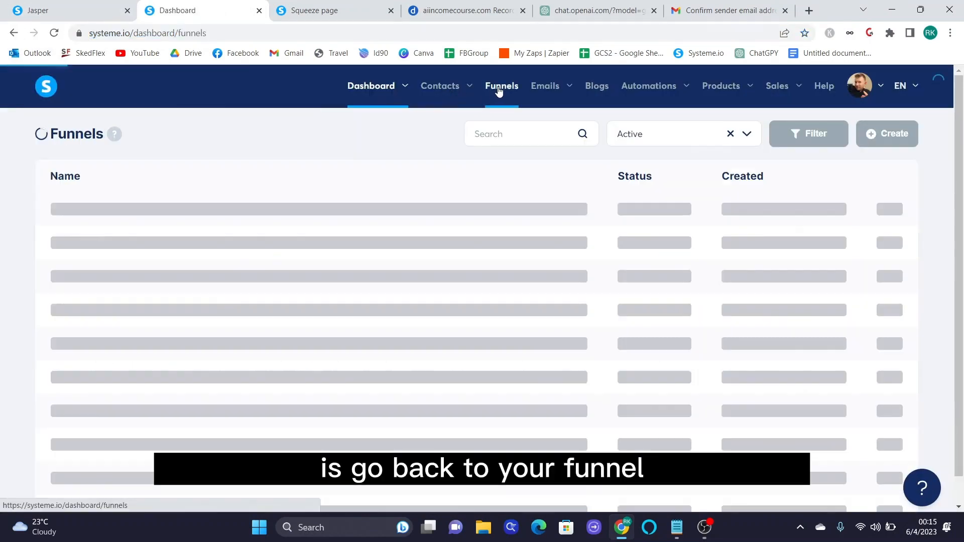
left_click(116, 210)
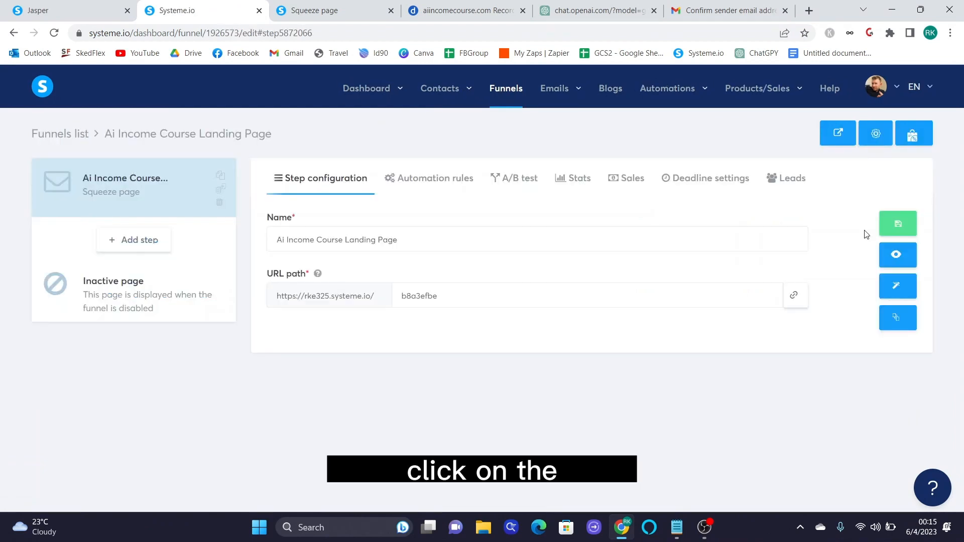
left_click(898, 286)
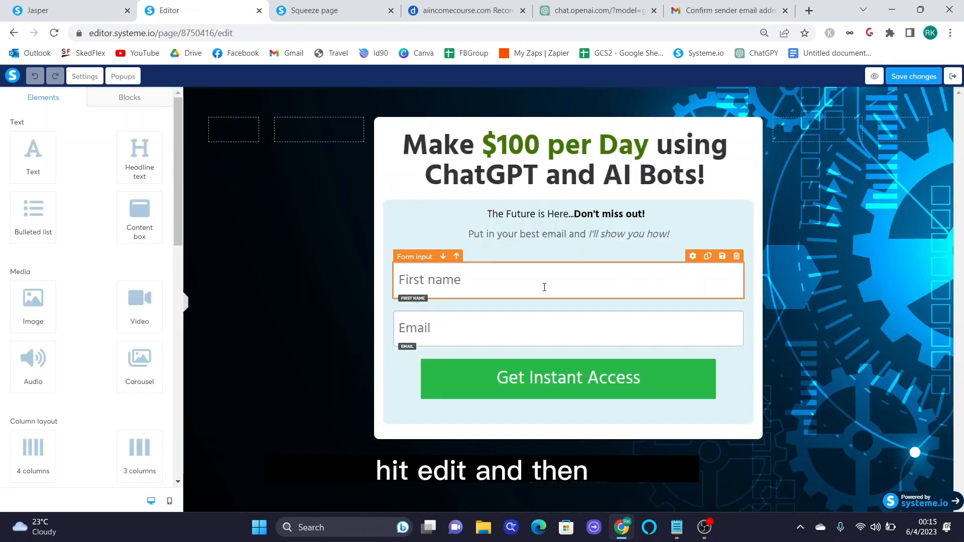
- Set the Get Instant Access button to Open URL with the pasted affiliate link, and save
left_click(556, 389)
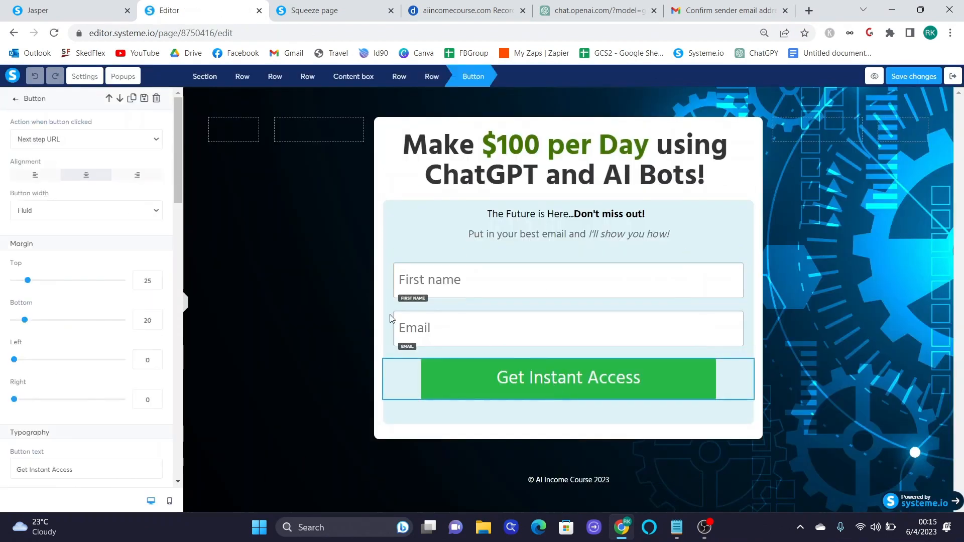
left_click(45, 140)
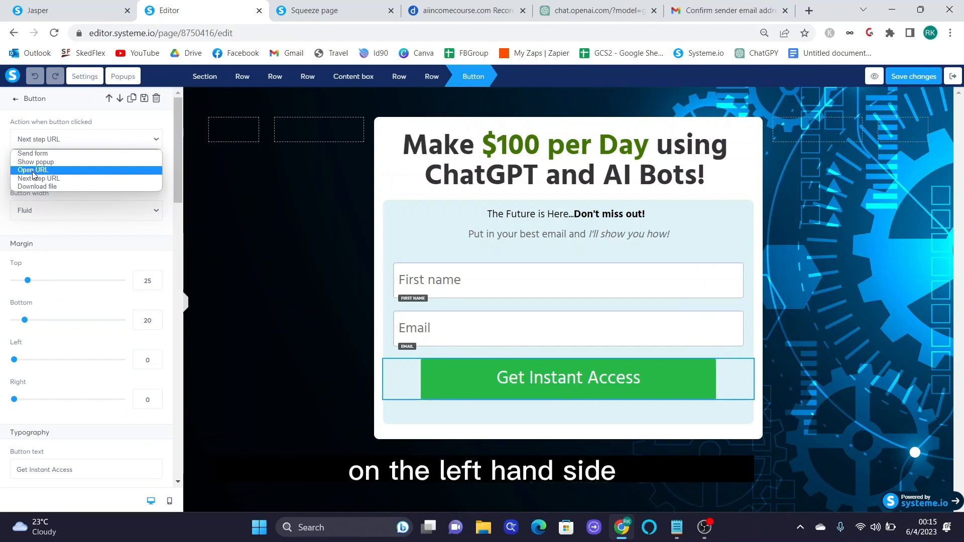
left_click(33, 171)
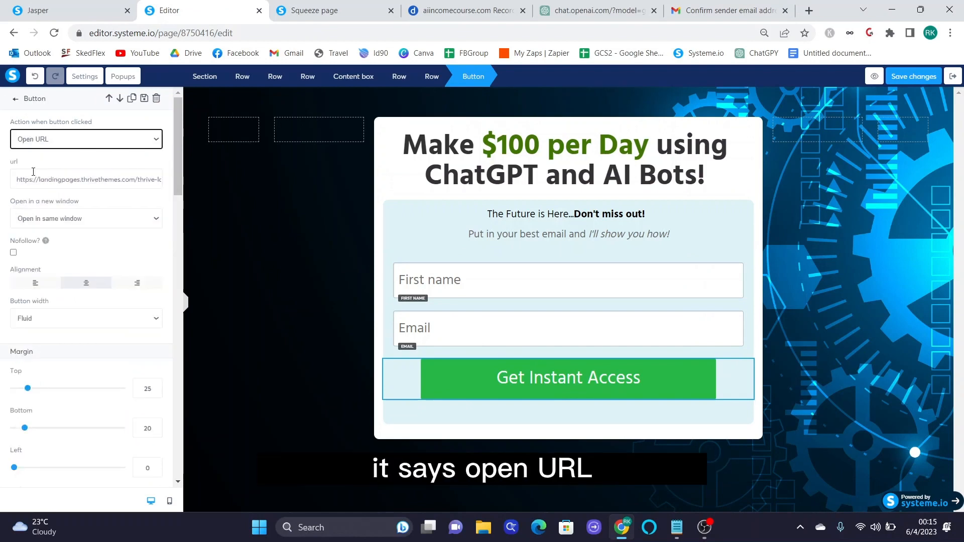
triple_click(39, 179)
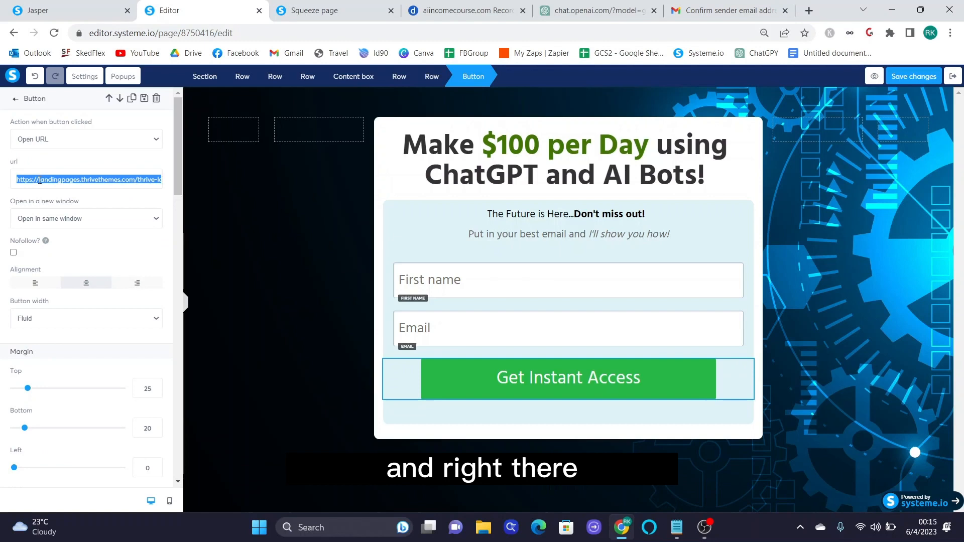
key("ctrl+v")
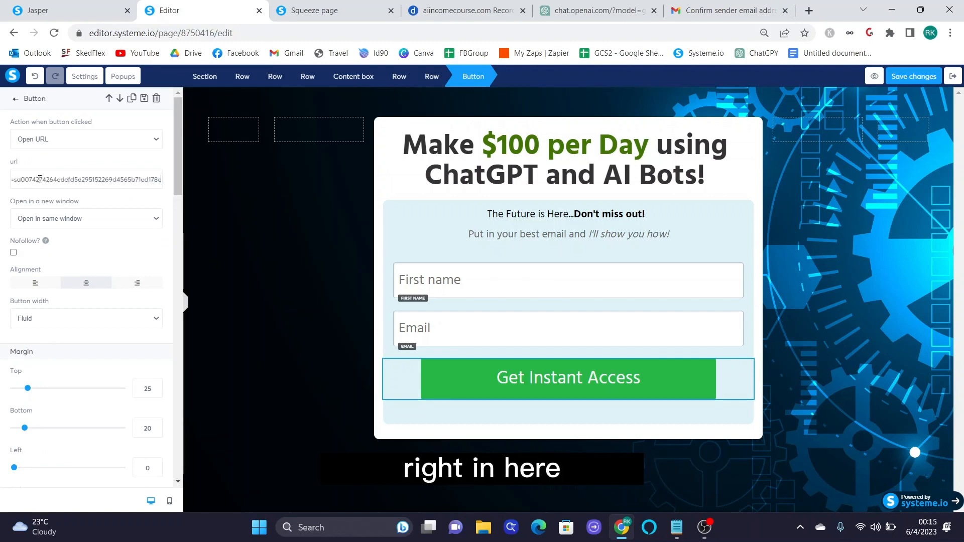
left_click(144, 99)
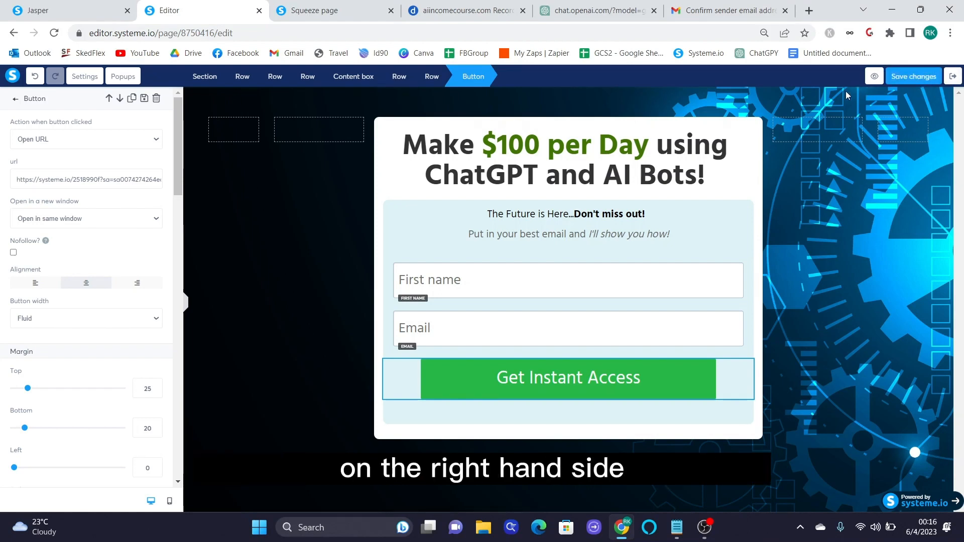
left_click(921, 82)
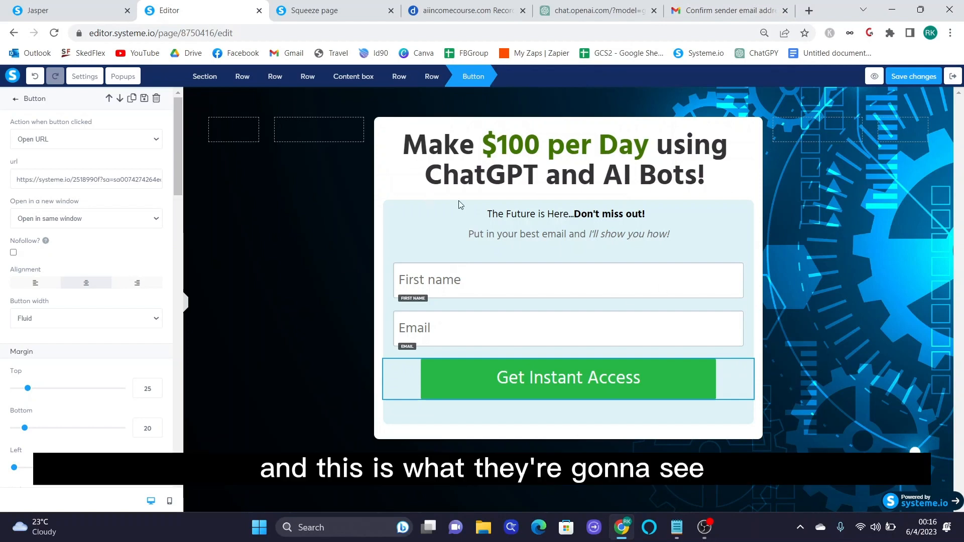
- Check the First name and Email fields, then exit the editor to the funnel step settings
left_click(446, 284)
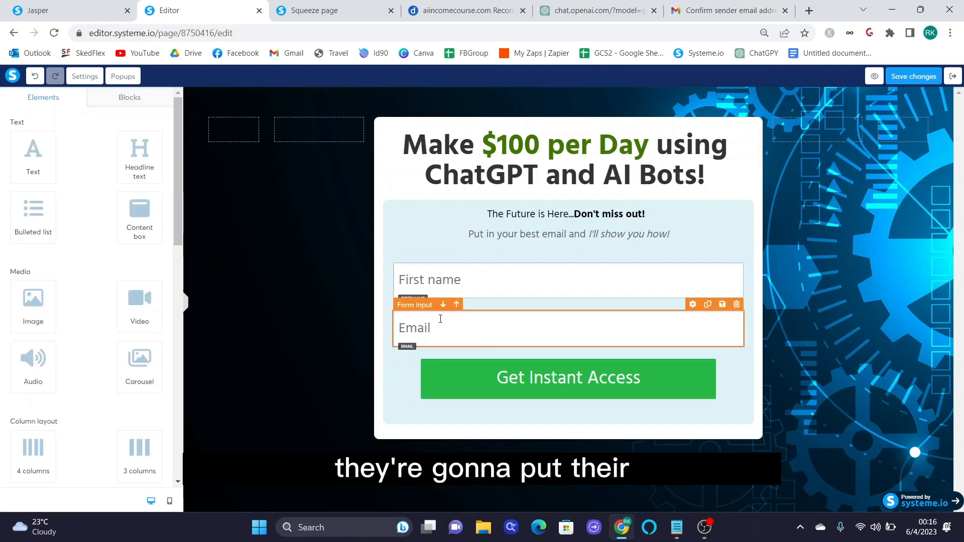
left_click(444, 334)
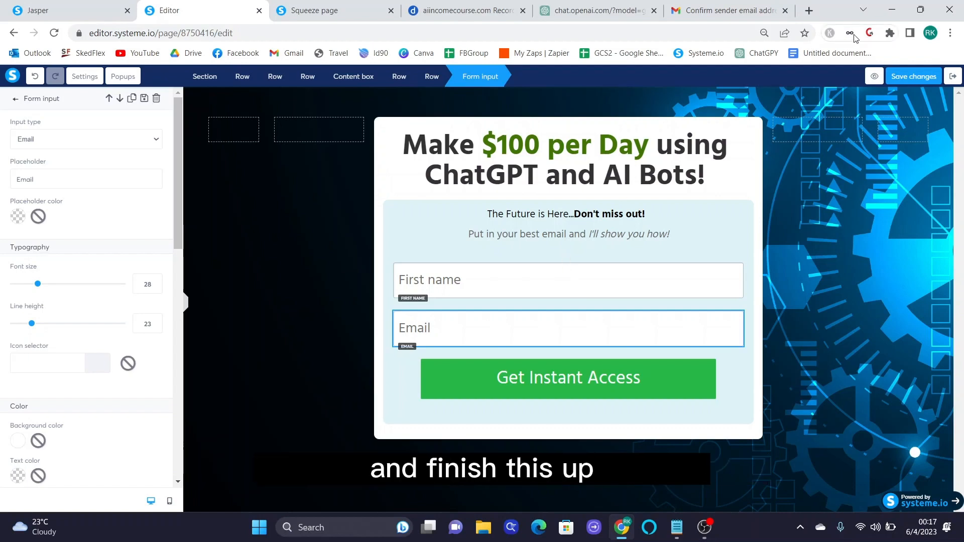
left_click(953, 77)
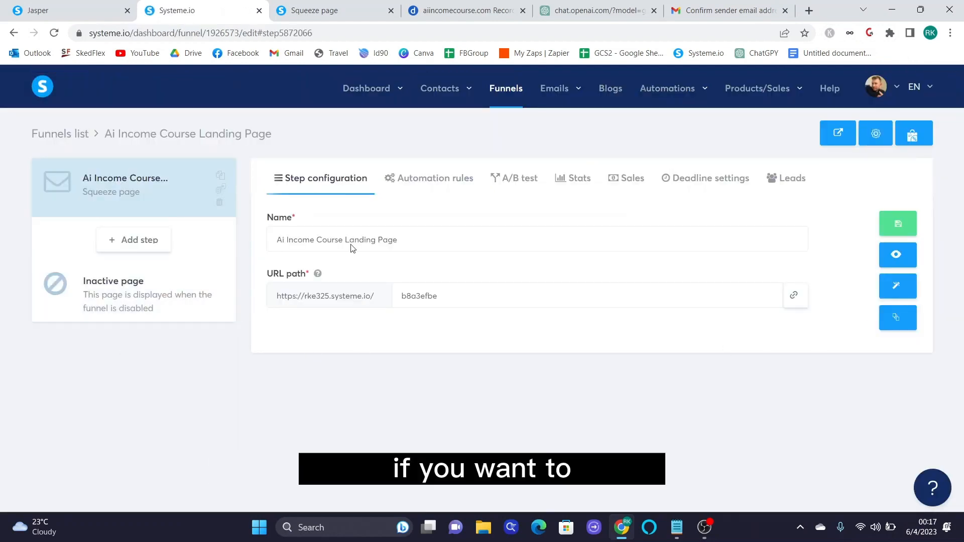
- Copy the squeeze page's URL path link and open a new browser tab to paste it
left_click_drag(266, 275, 324, 279)
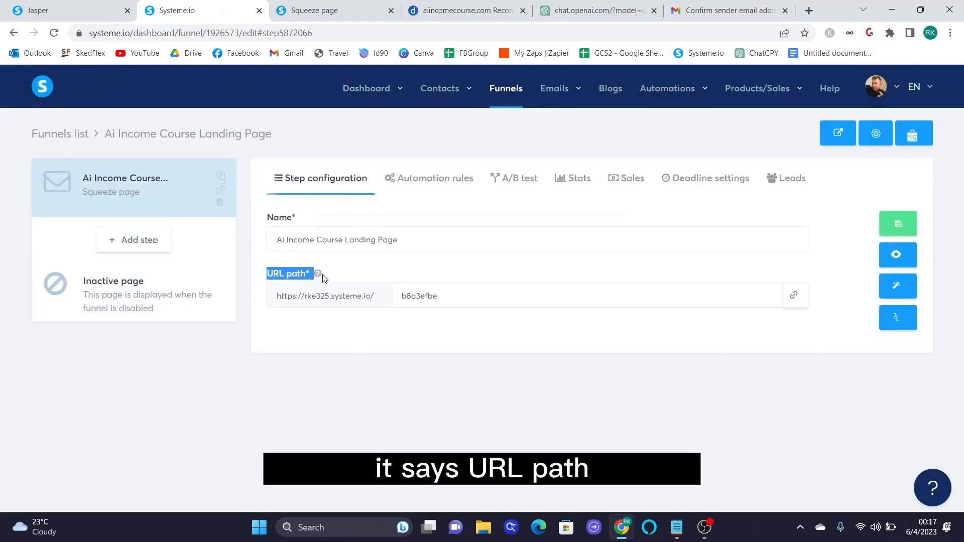
left_click(799, 303)
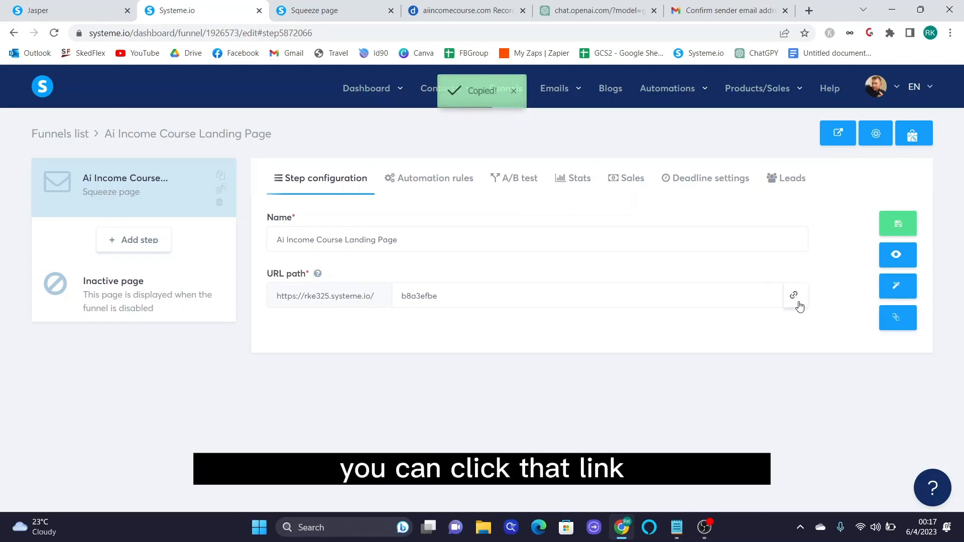
left_click(809, 10)
right_click(676, 35)
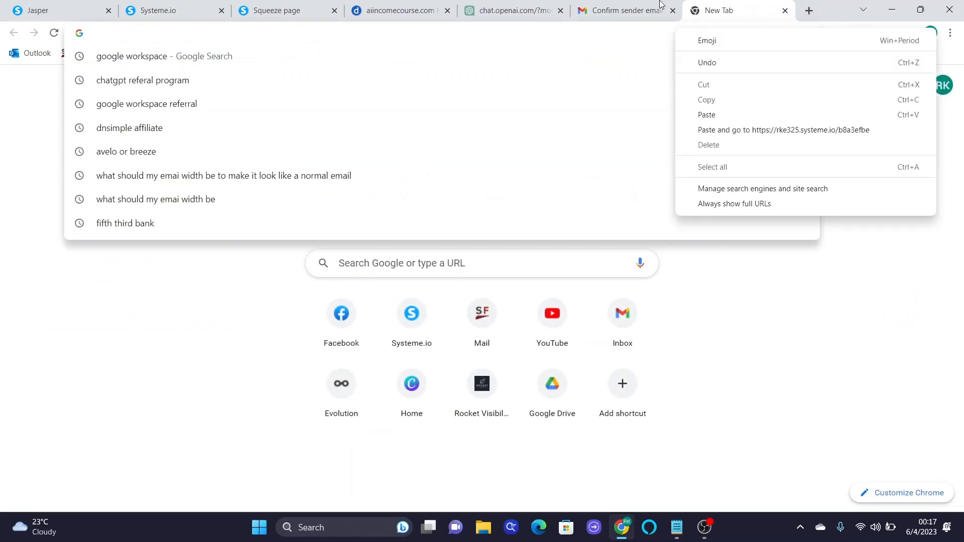
- Load the live squeeze page URL and test its First name and Email fields
left_click(753, 130)
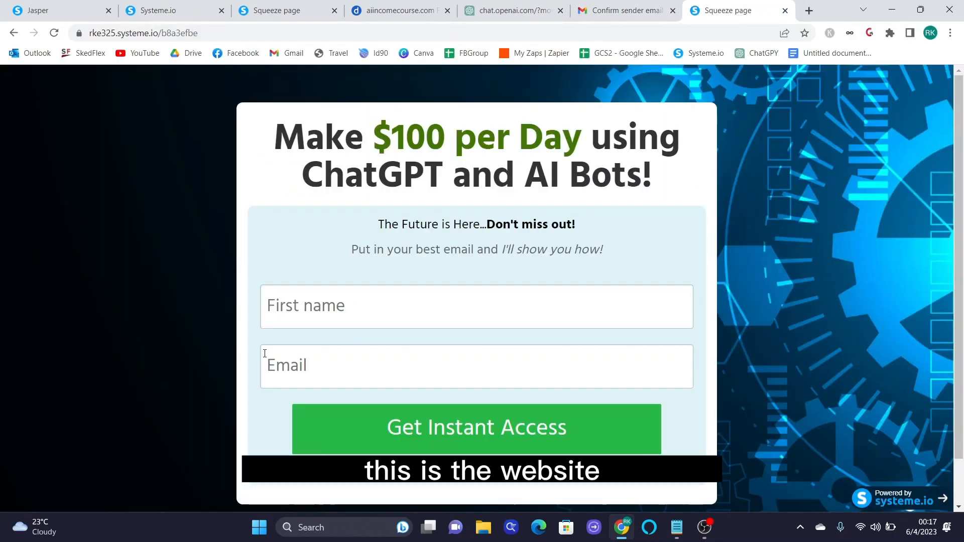
scroll(451, 402, "down", 1)
scroll(490, 427, "up", 1)
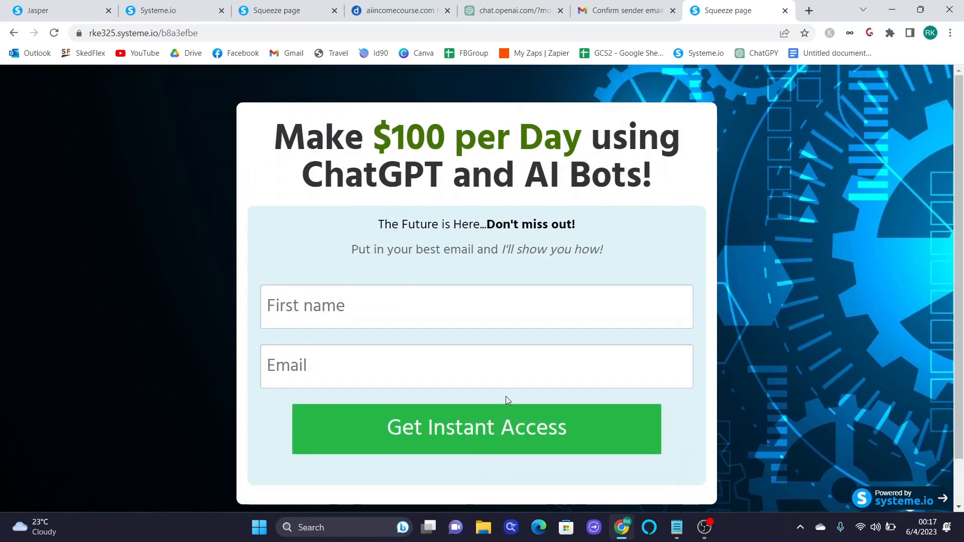
left_click(483, 314)
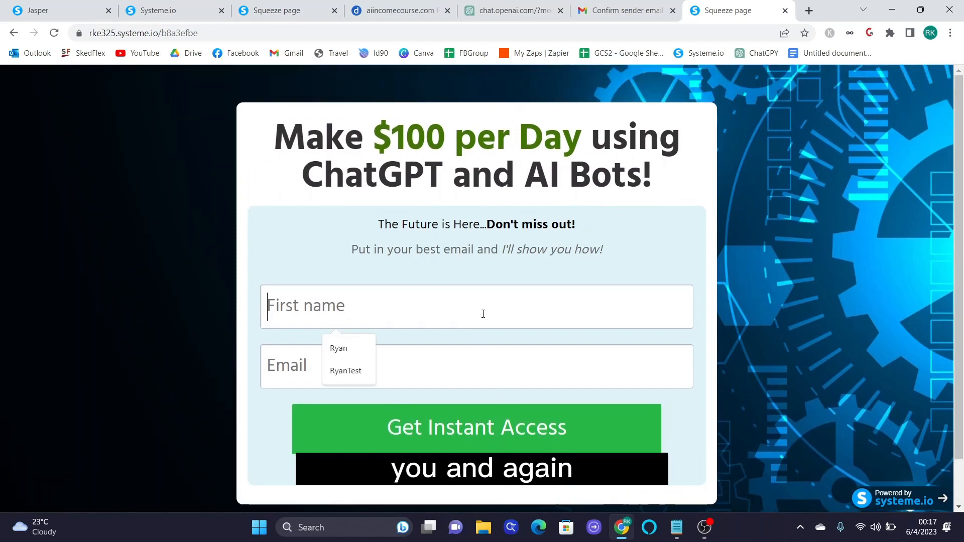
left_click(492, 384)
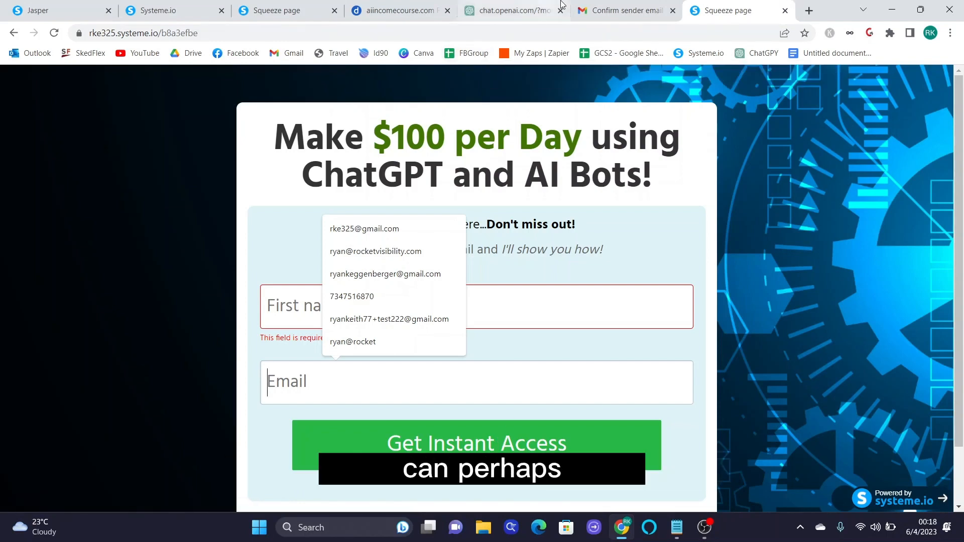
left_click(603, 11)
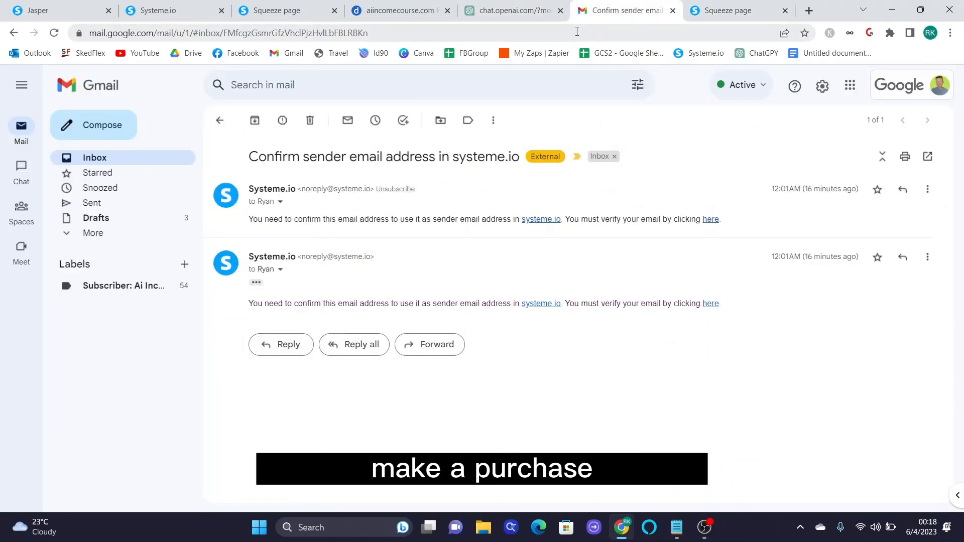
- Return to the Systeme.io tab and open Automations > Workflows
left_click(265, 6)
left_click(192, 4)
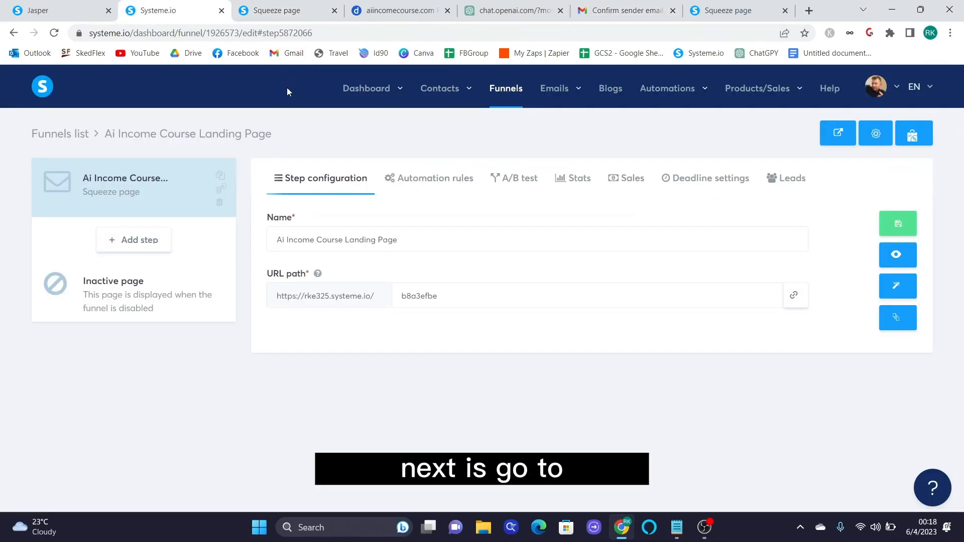
mouse_move(670, 93)
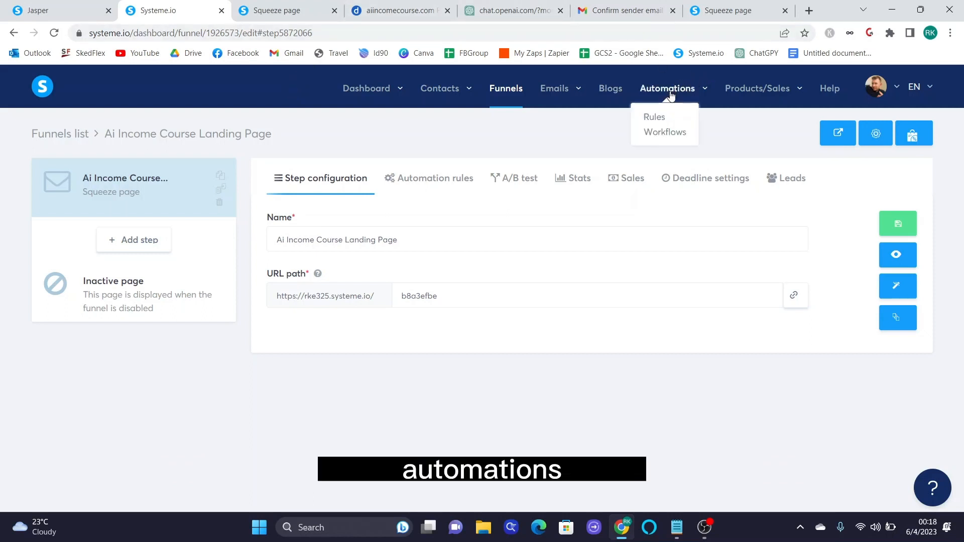
left_click(660, 135)
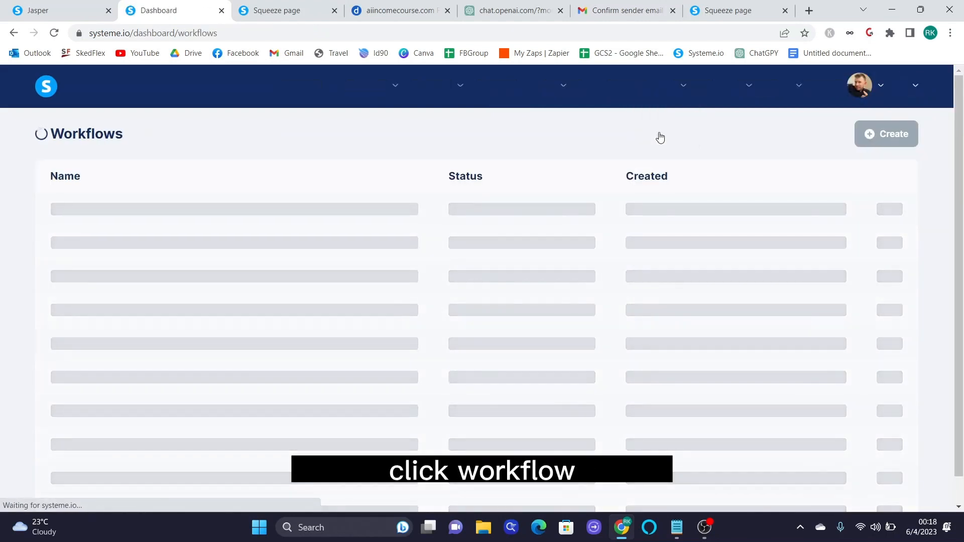
- Create a workflow named 'Ai Income Course Landing Page Workflow' and save it
left_click(910, 136)
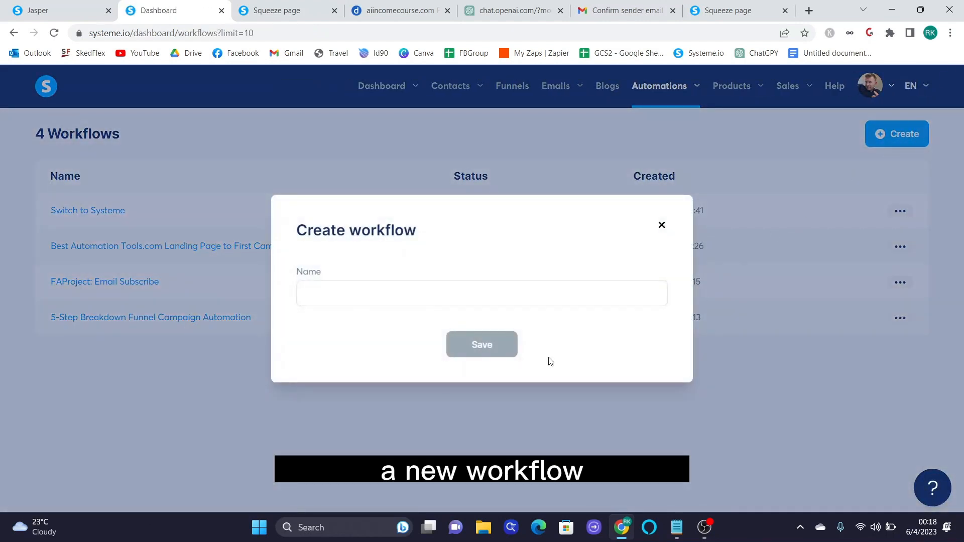
left_click(455, 294)
type("Ai Income C")
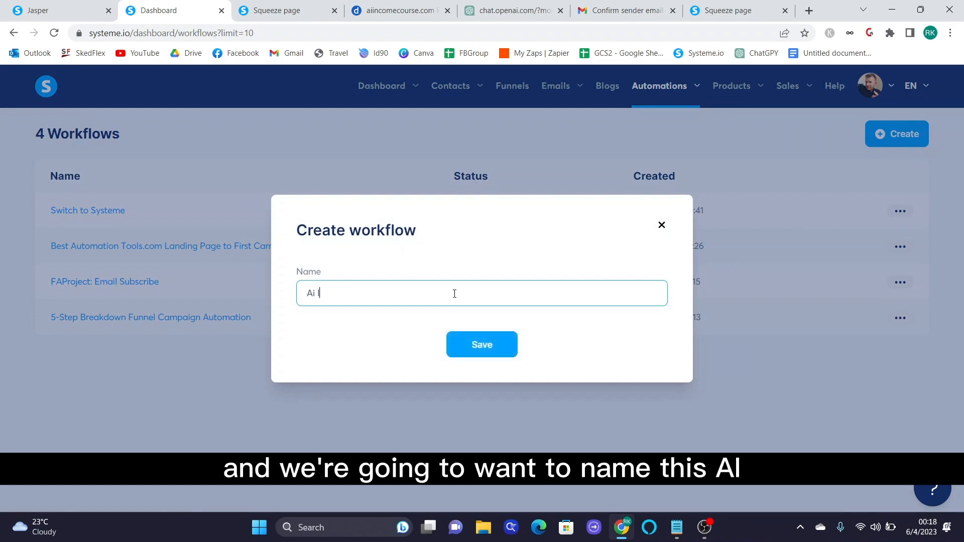
type("ourse W")
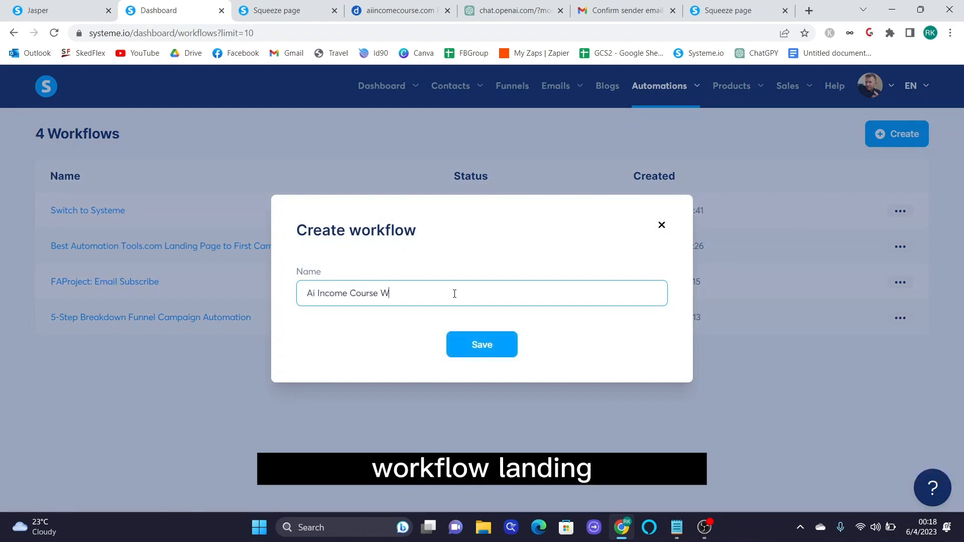
key("BackSpace")
type("Land")
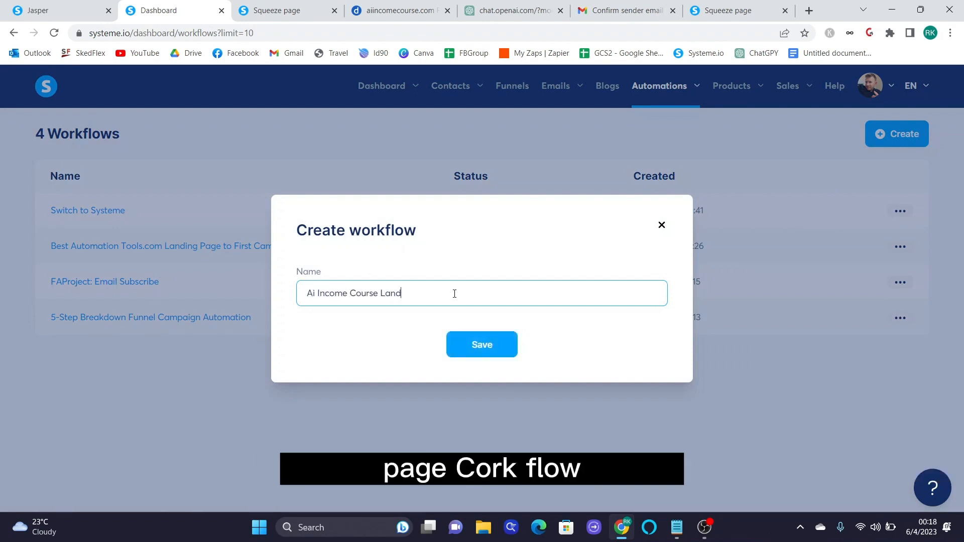
type("ing Page Workflow")
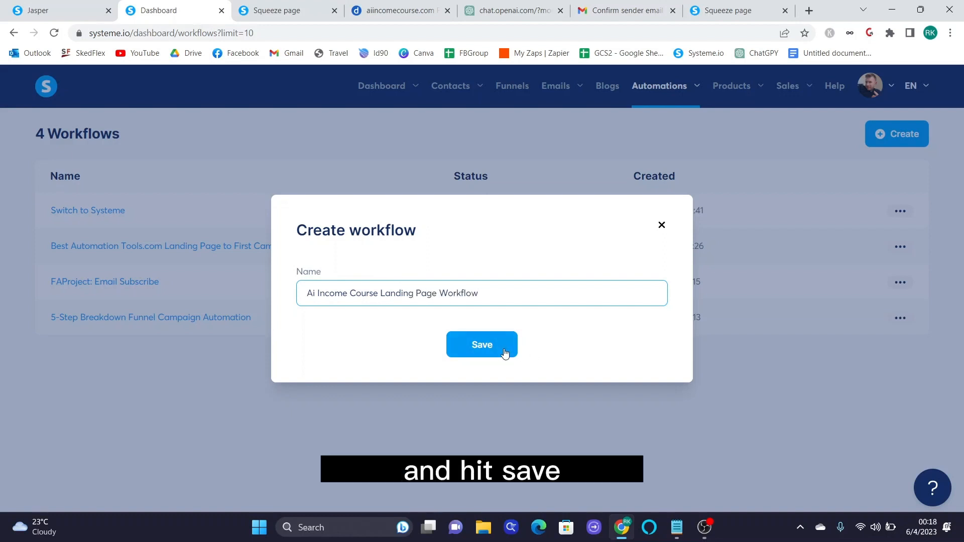
left_click(505, 350)
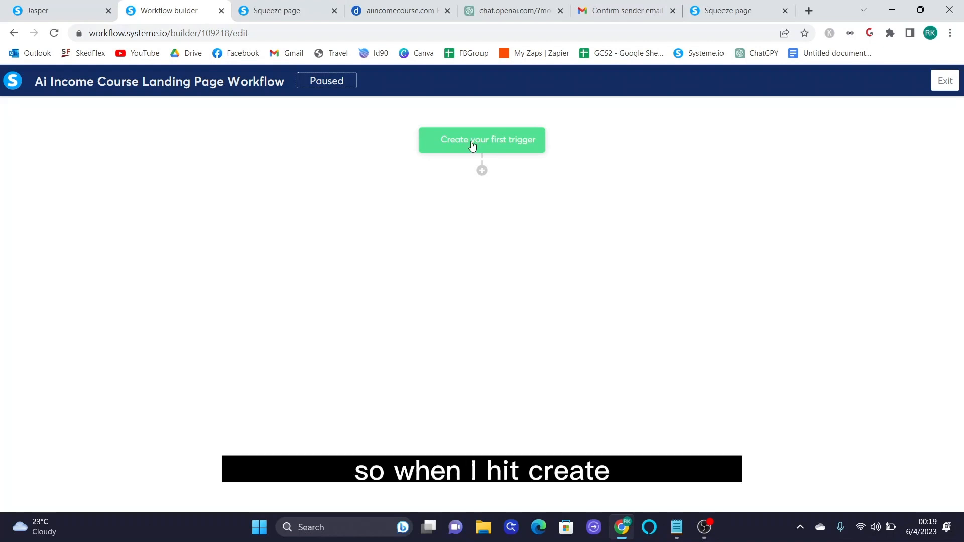
- Add a Funnel form subscribed trigger for the Ai Income Course Landing Page form
left_click(437, 146)
left_click(457, 255)
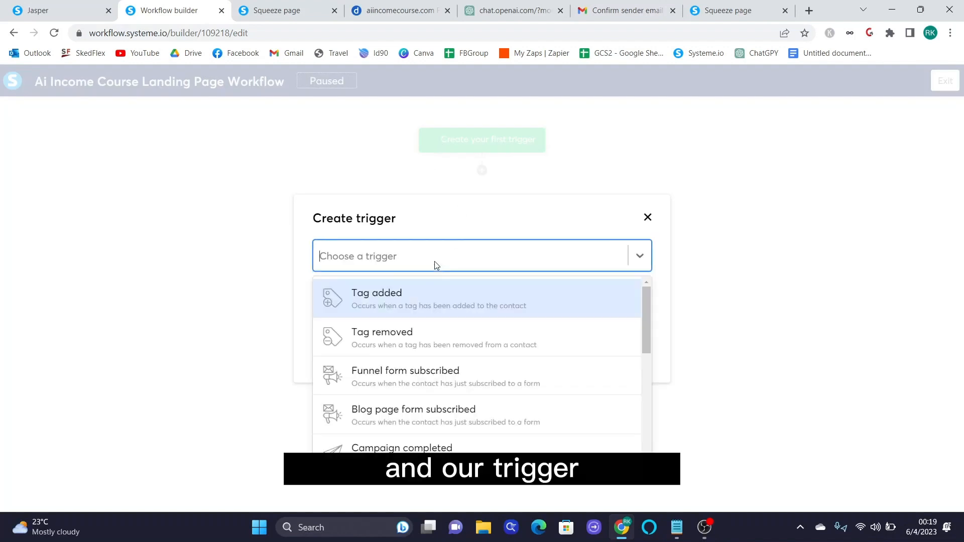
scroll(599, 367, "down", 1)
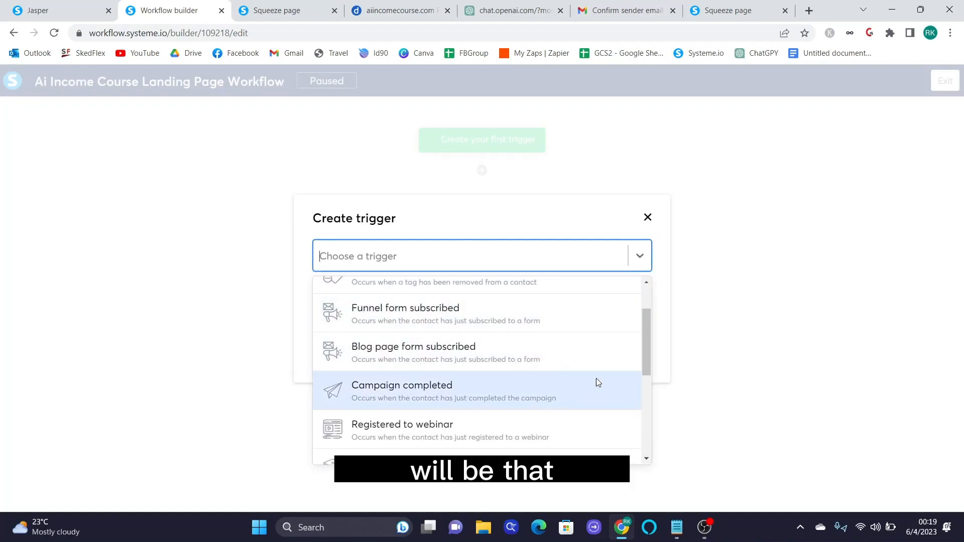
left_click(386, 315)
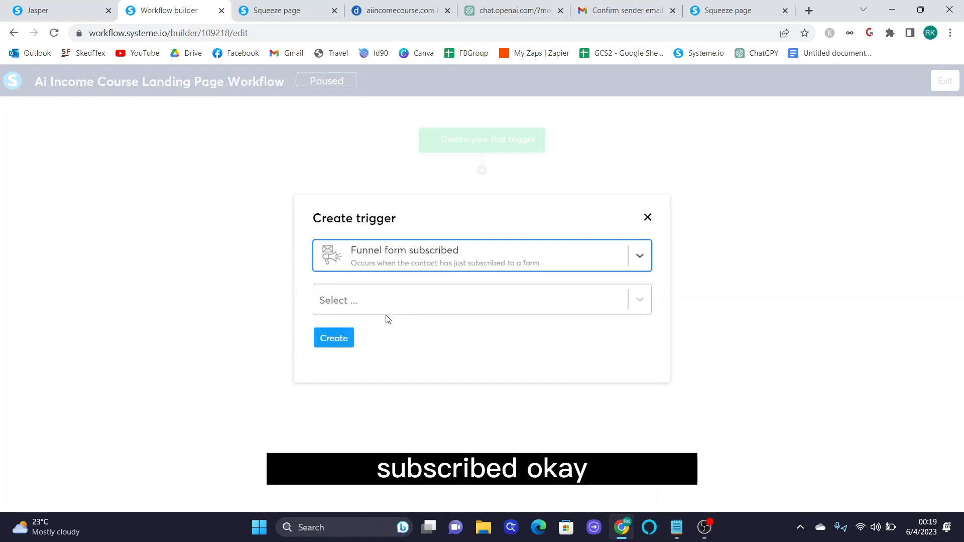
left_click(392, 310)
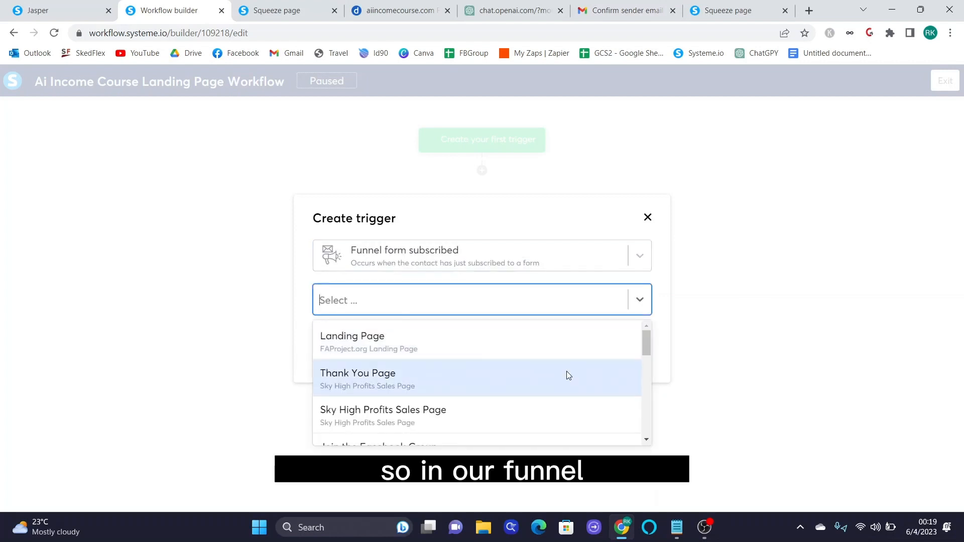
scroll(568, 374, "down", 1)
scroll(568, 375, "down", 5)
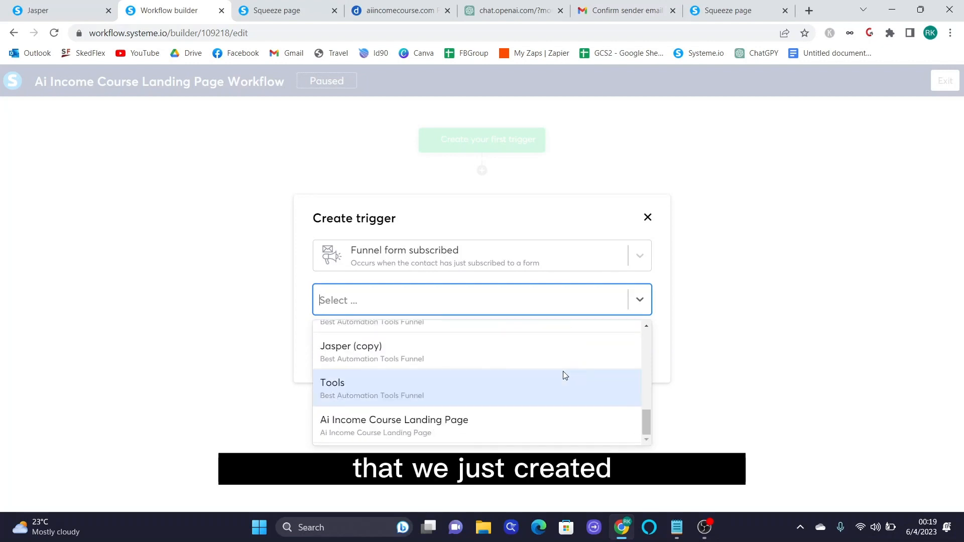
left_click(327, 427)
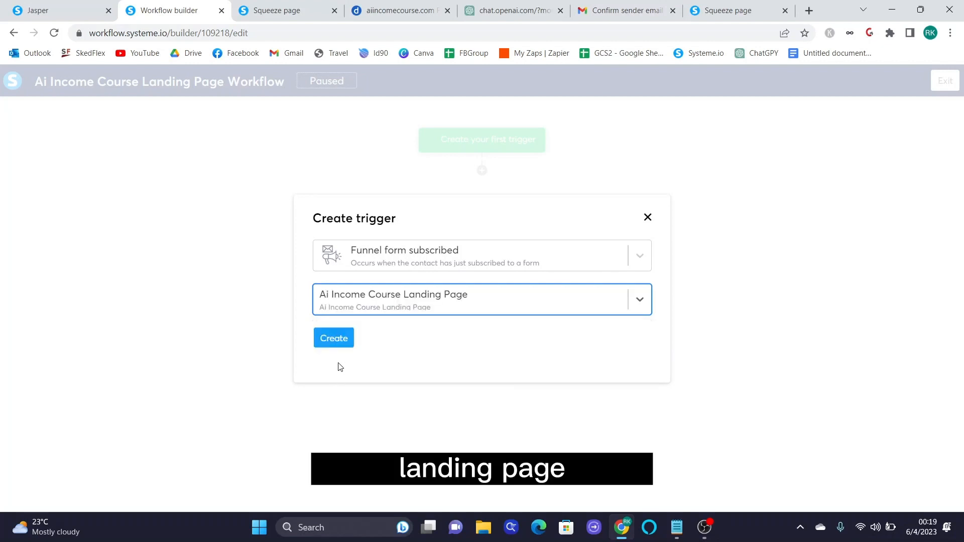
left_click(334, 341)
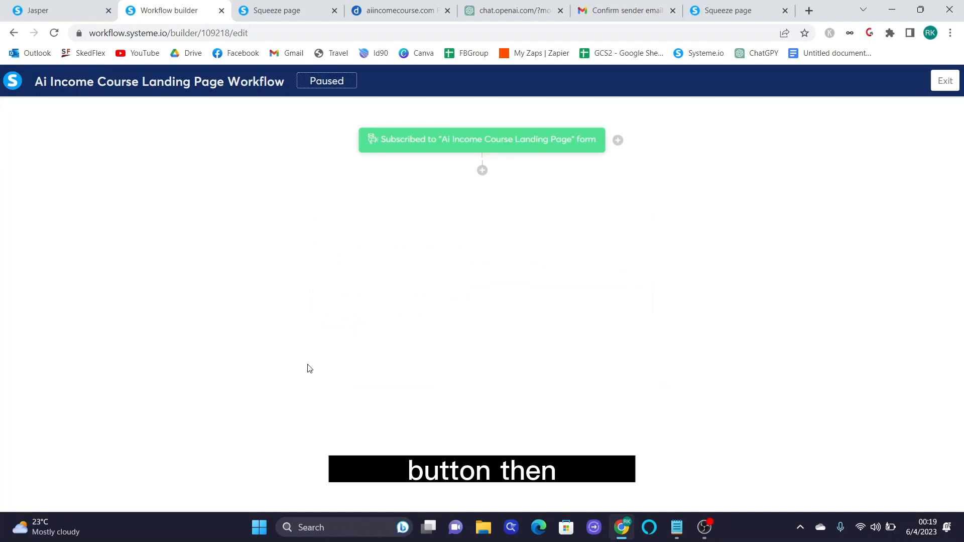
- Add an Apply a tag action for AiIncomeCourse.com after the trigger, then start another action step
left_click(481, 171)
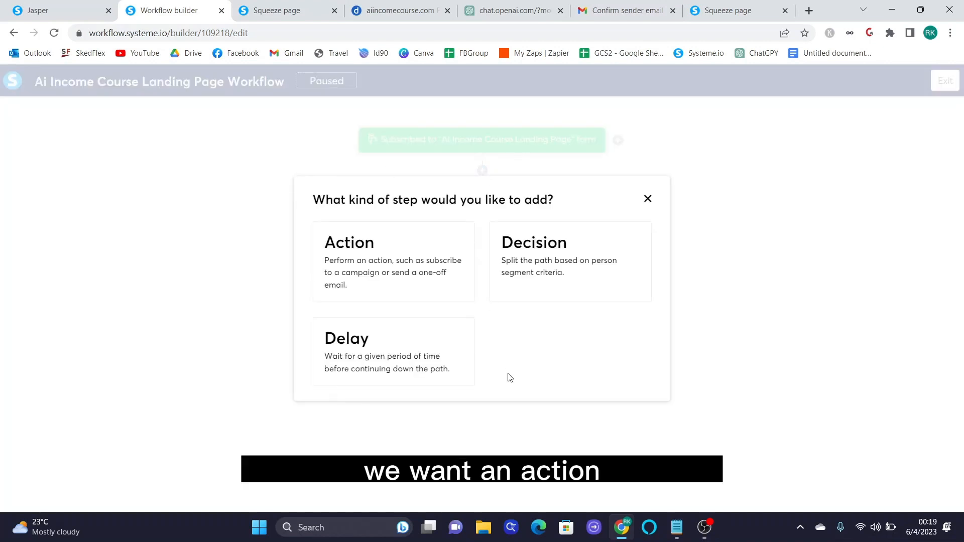
left_click(393, 276)
left_click(393, 266)
left_click(544, 302)
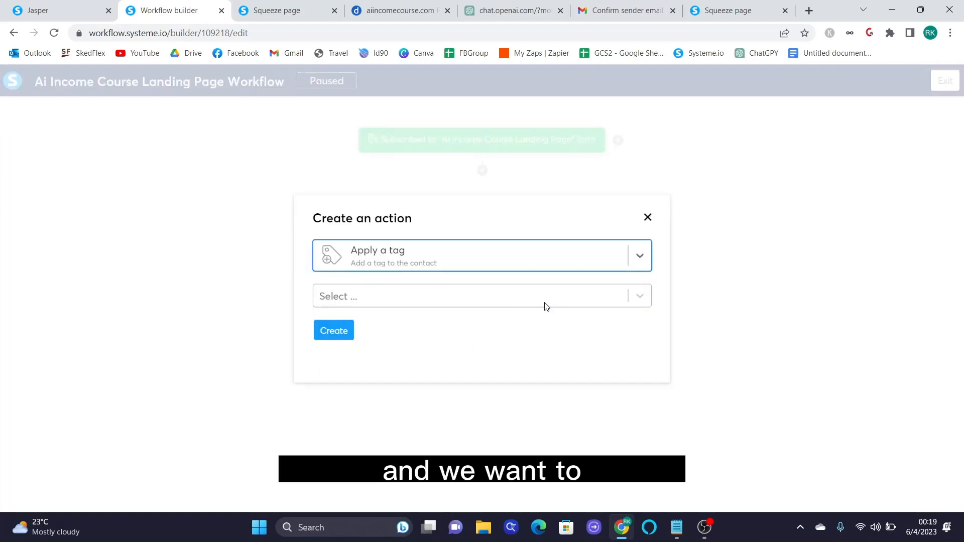
left_click(544, 303)
scroll(559, 352, "down", 3)
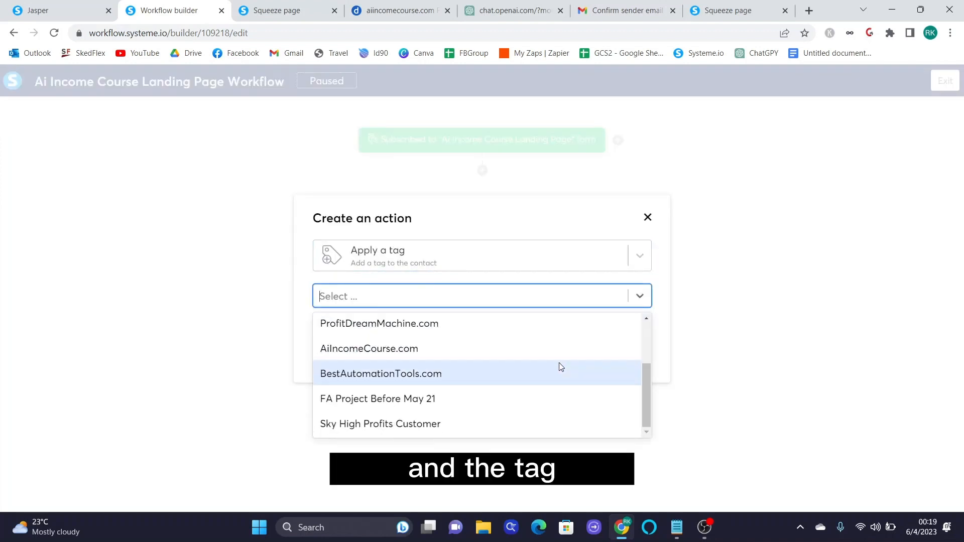
left_click(352, 350)
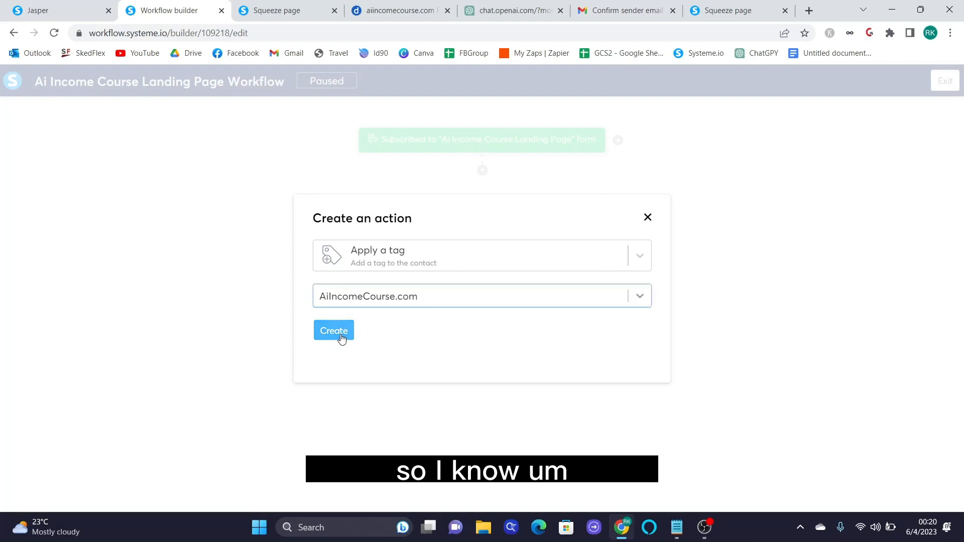
left_click(339, 336)
left_click(482, 229)
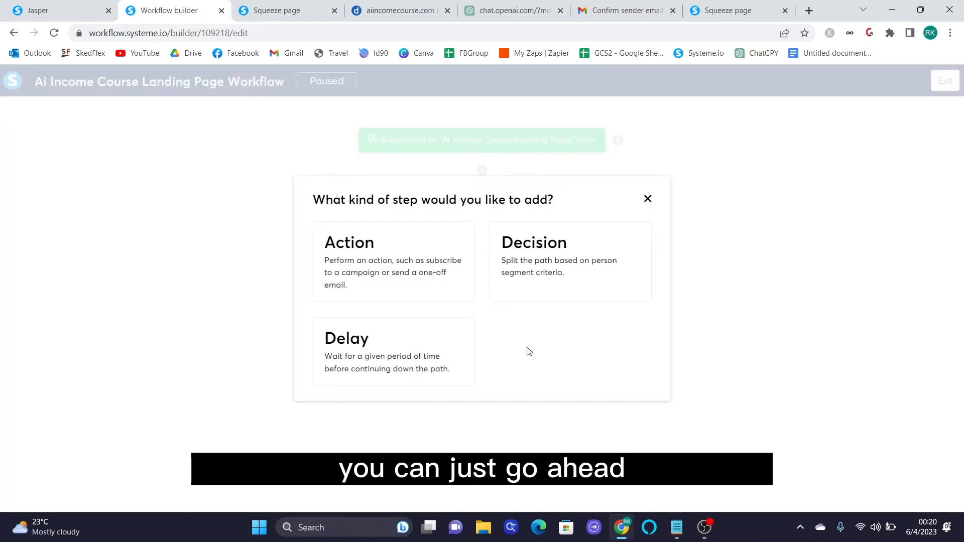
left_click(367, 269)
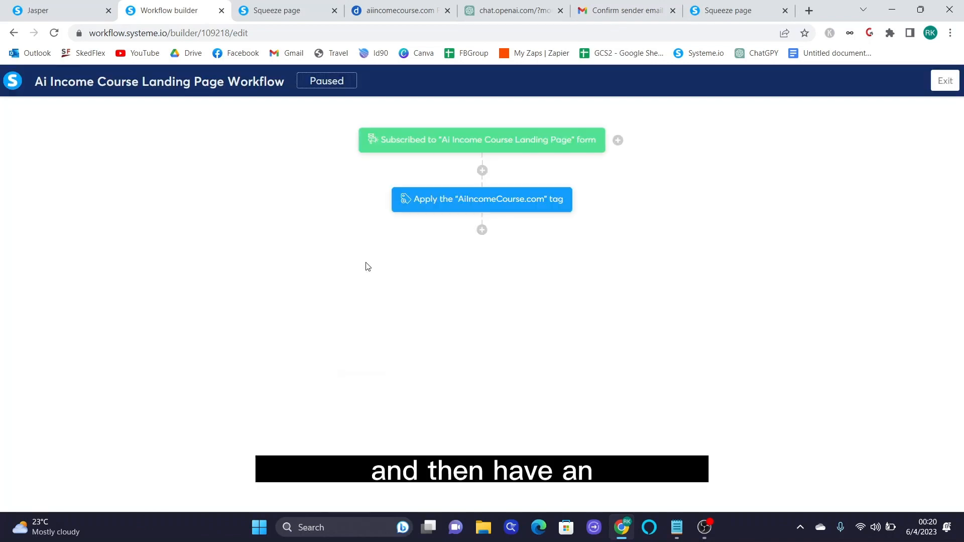
- Set the new action to Send an email and begin creating a new email instead of an existing one
left_click(368, 265)
scroll(505, 400, "up", 3)
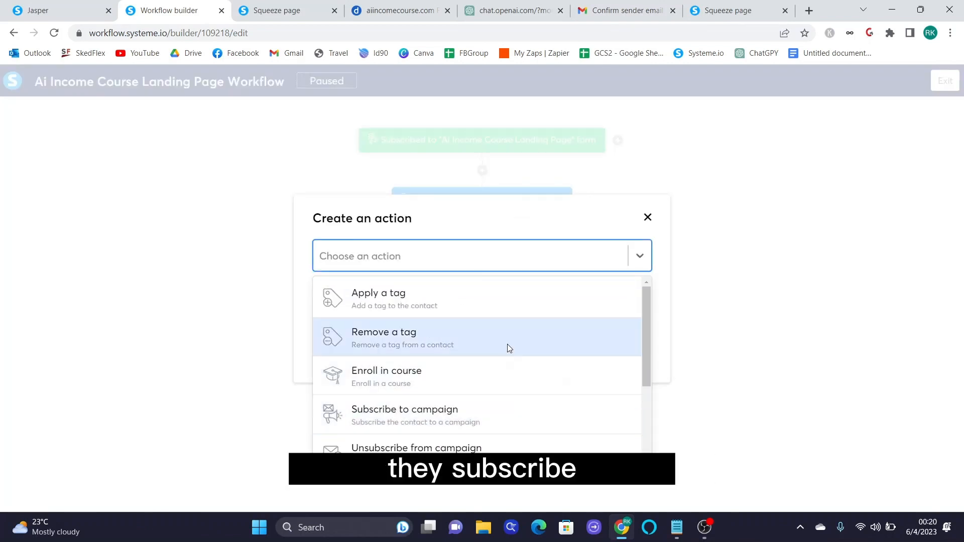
scroll(512, 336, "down", 3)
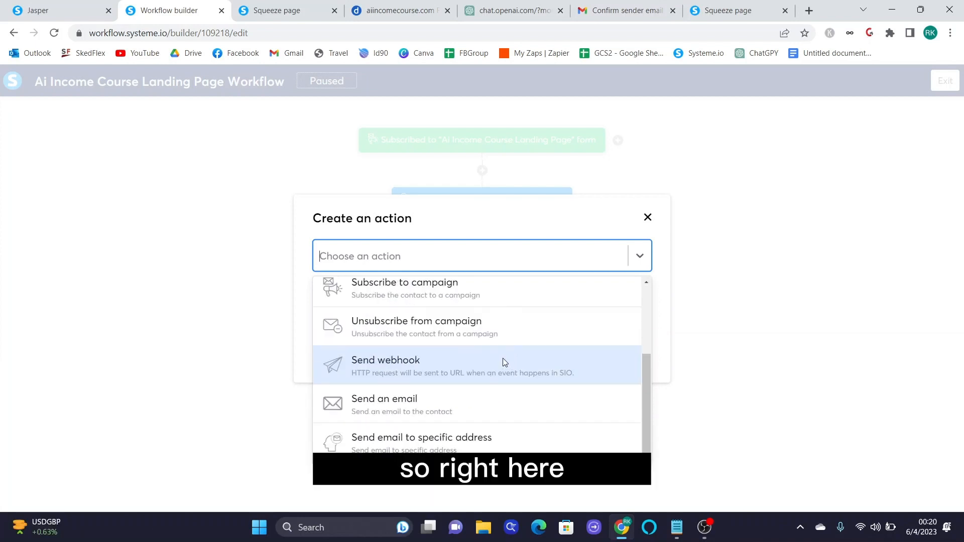
left_click(364, 406)
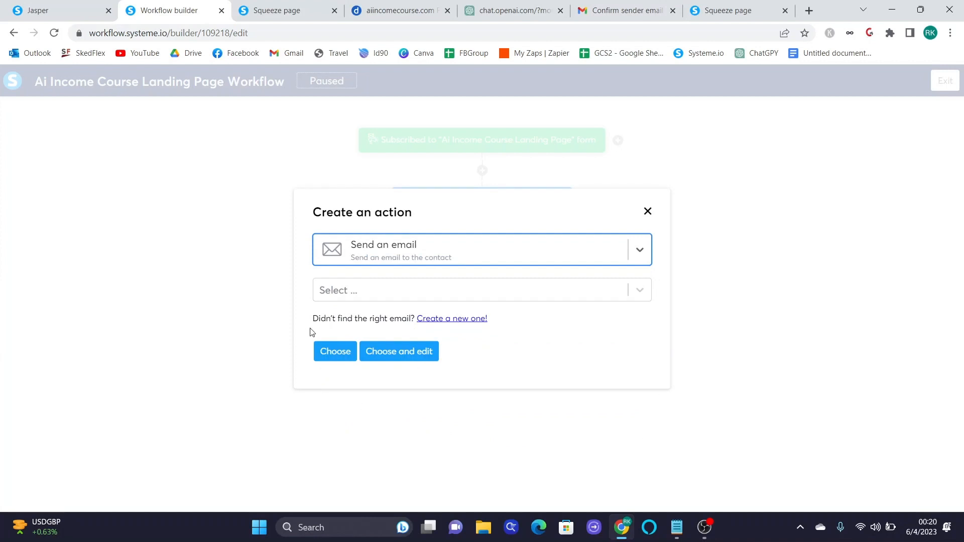
left_click(347, 294)
left_click(347, 294)
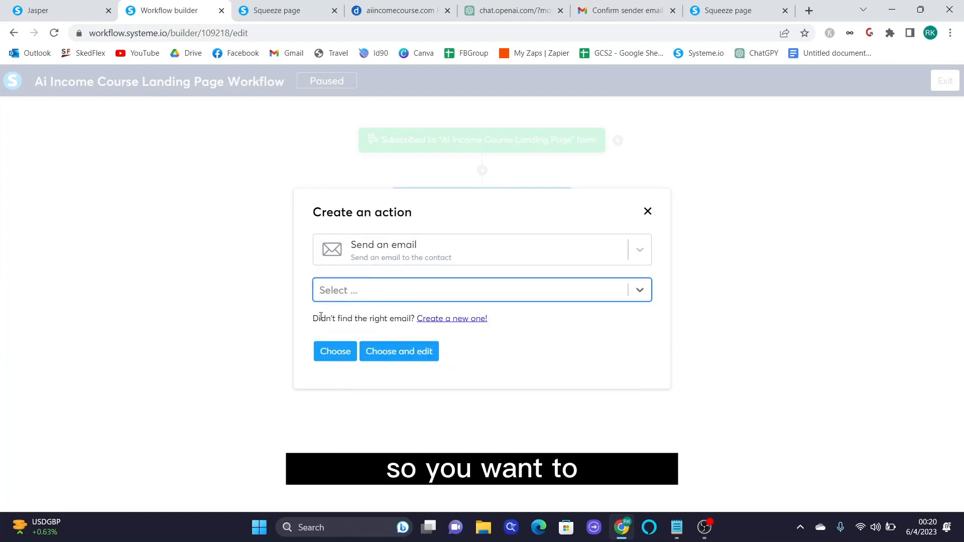
left_click_drag(320, 320, 326, 320)
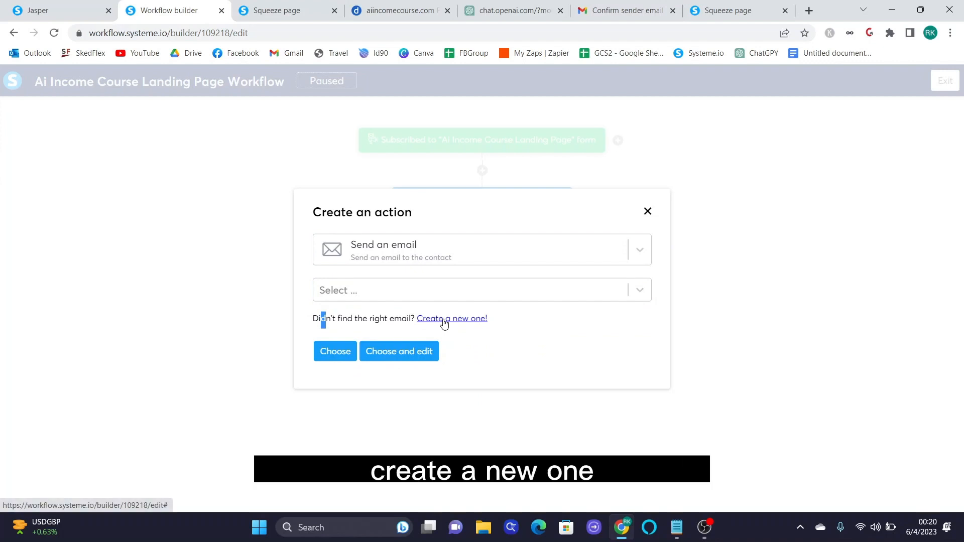
left_click(443, 320)
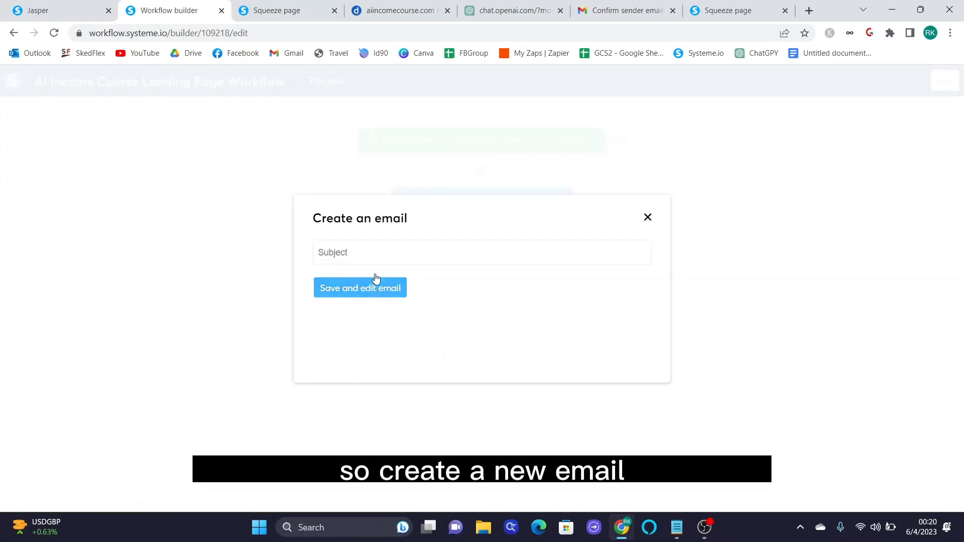
- Give the email the subject '$100 per day with ChapGPT? YES!' and save it for editing
left_click(377, 254)
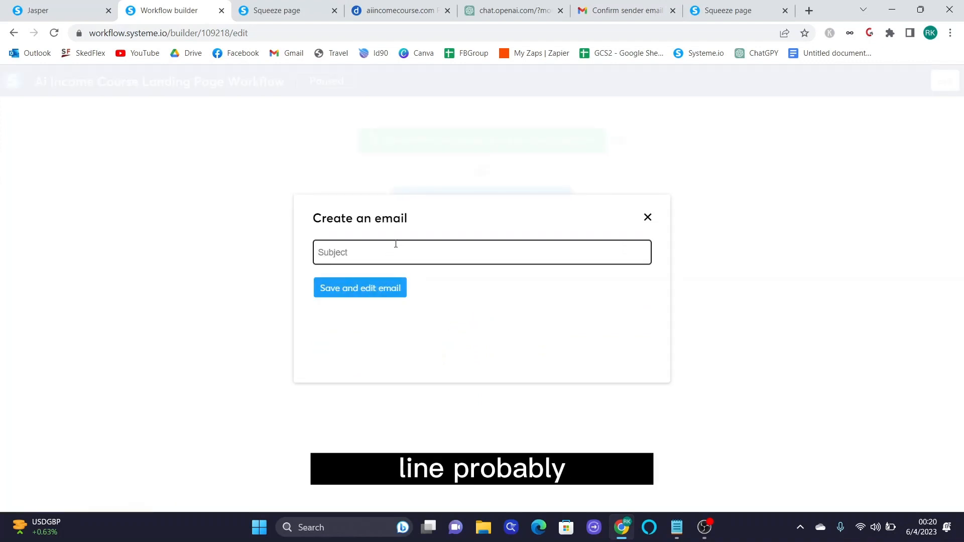
left_click(412, 10)
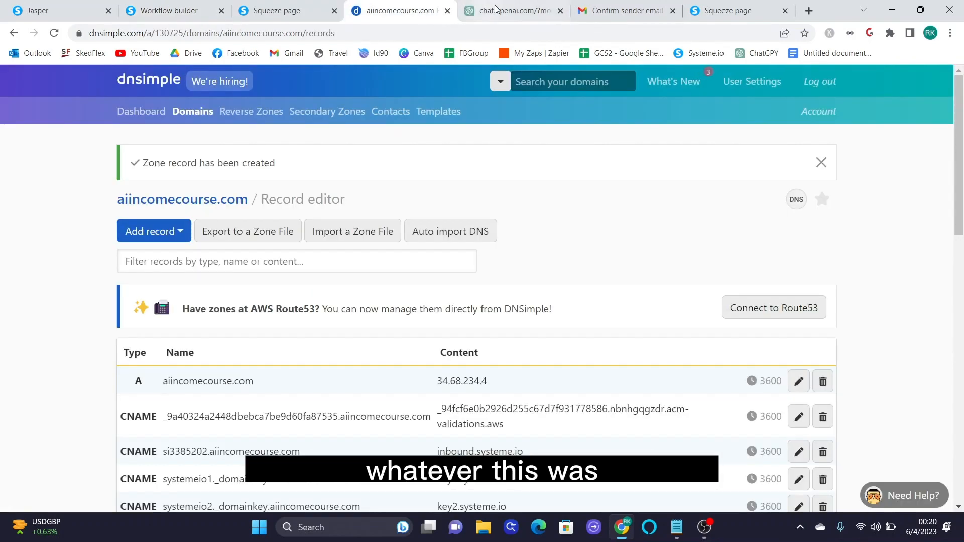
left_click(277, 10)
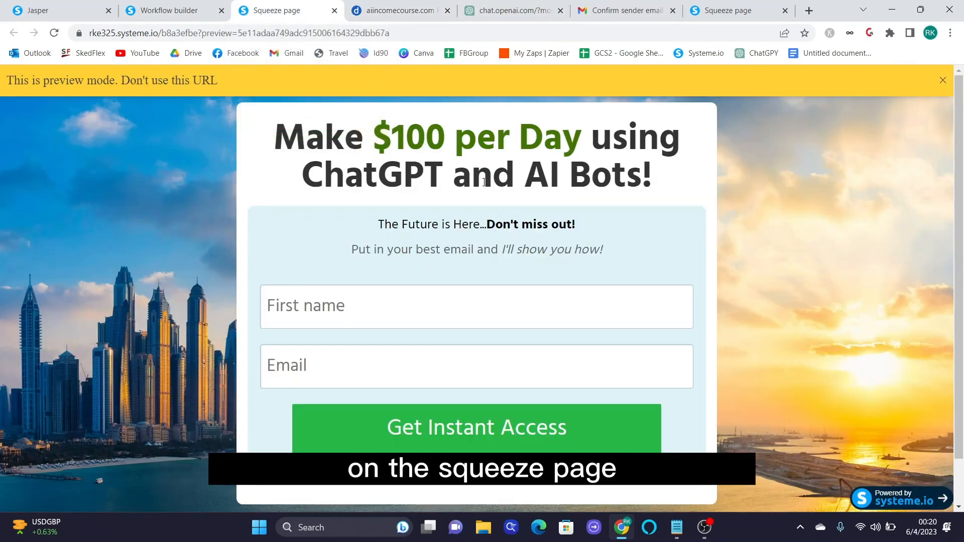
left_click_drag(683, 187, 350, 132)
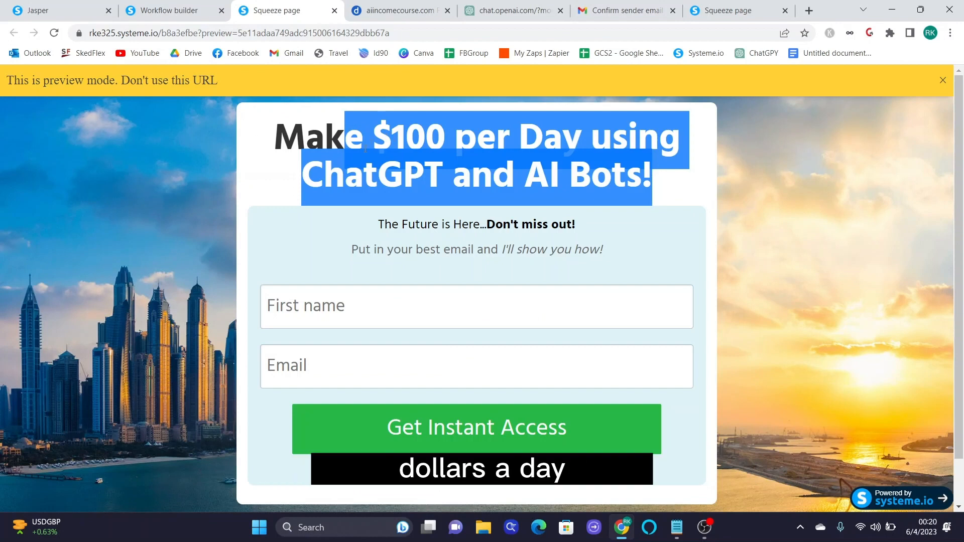
left_click(195, 10)
type("$100")
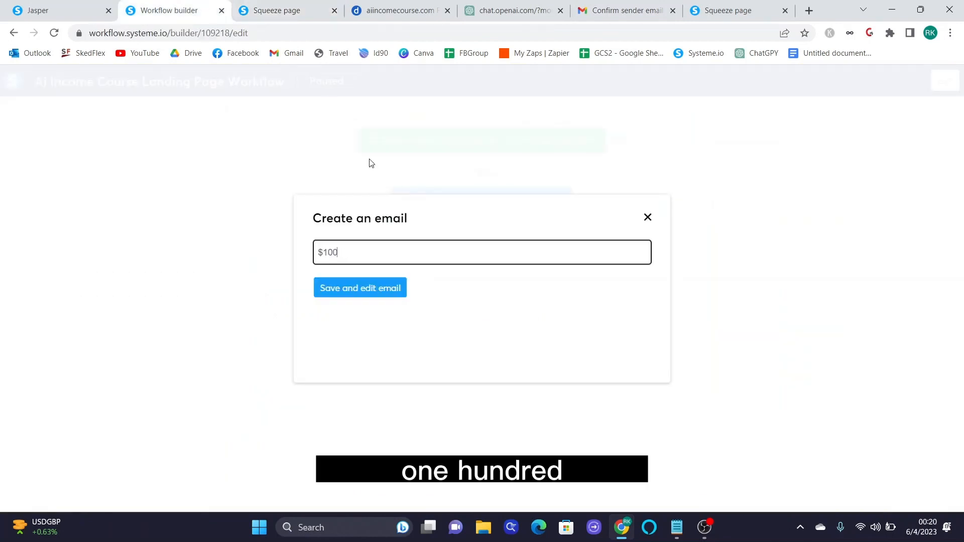
type(" per day with C")
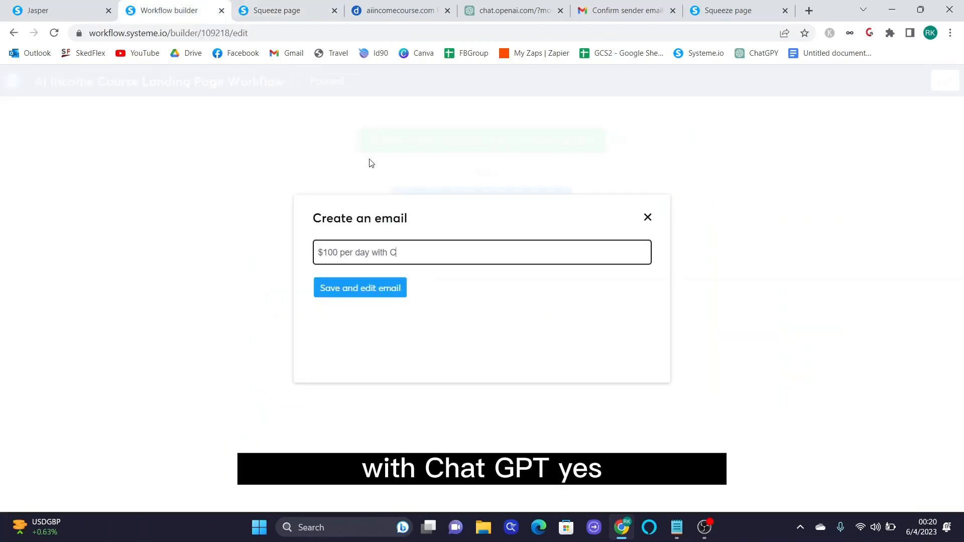
type("hapGPT? YES!")
left_click(396, 293)
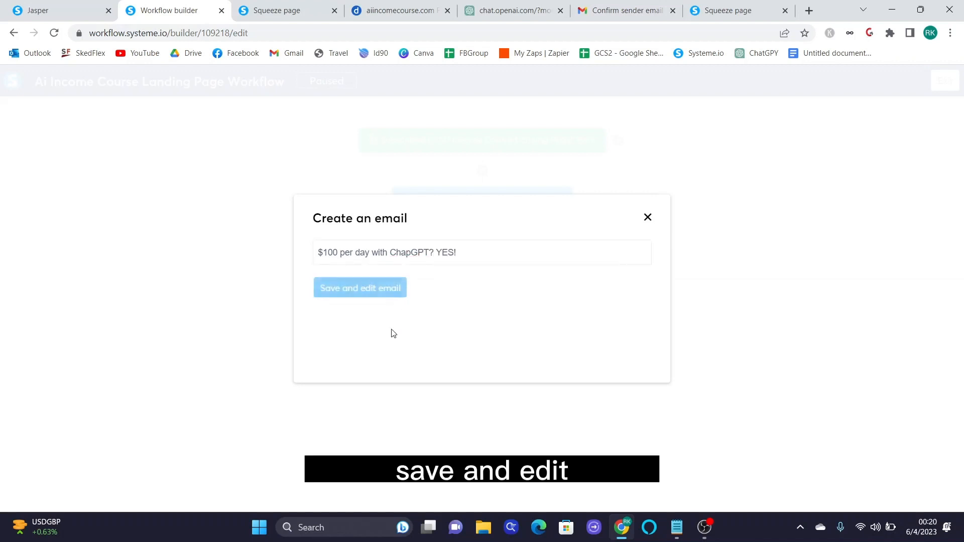
left_click(400, 301)
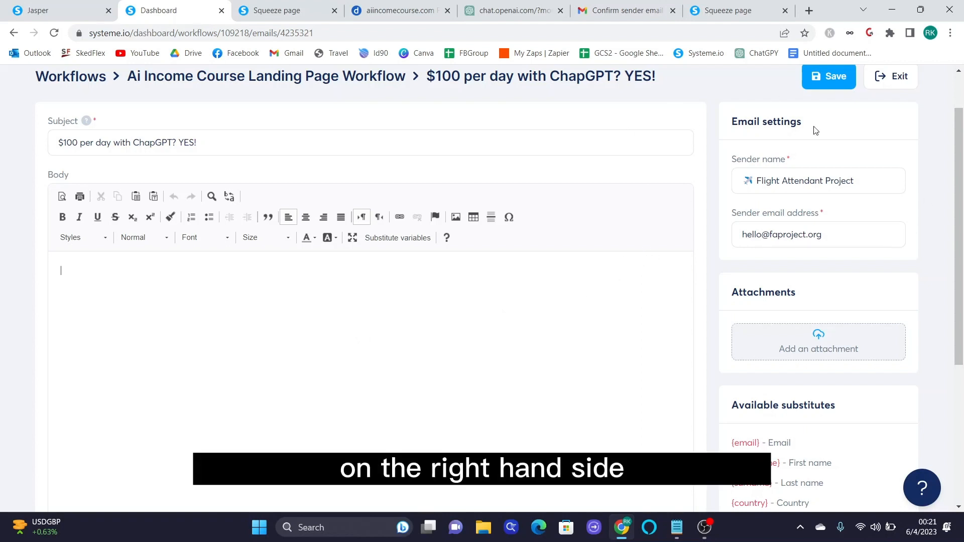
- Set the sender name to the author's name tagged [Ai Income Course] and enter a sender address at AiIncomeCourse.com
triple_click(785, 181)
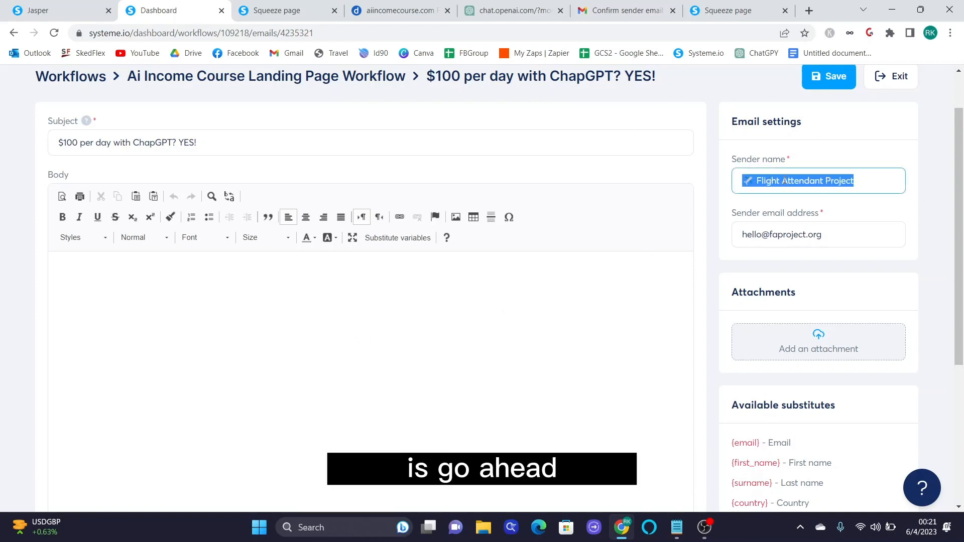
type("R")
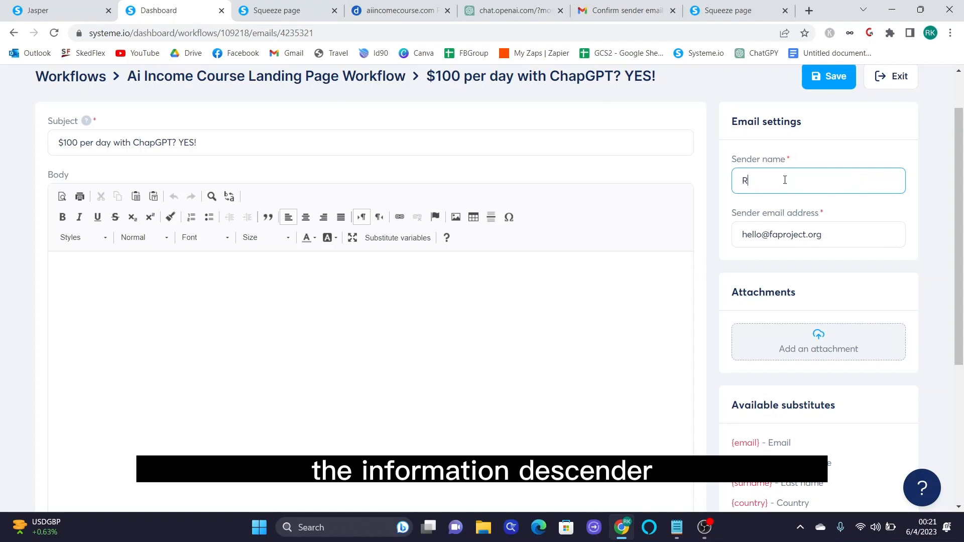
type("yan [")
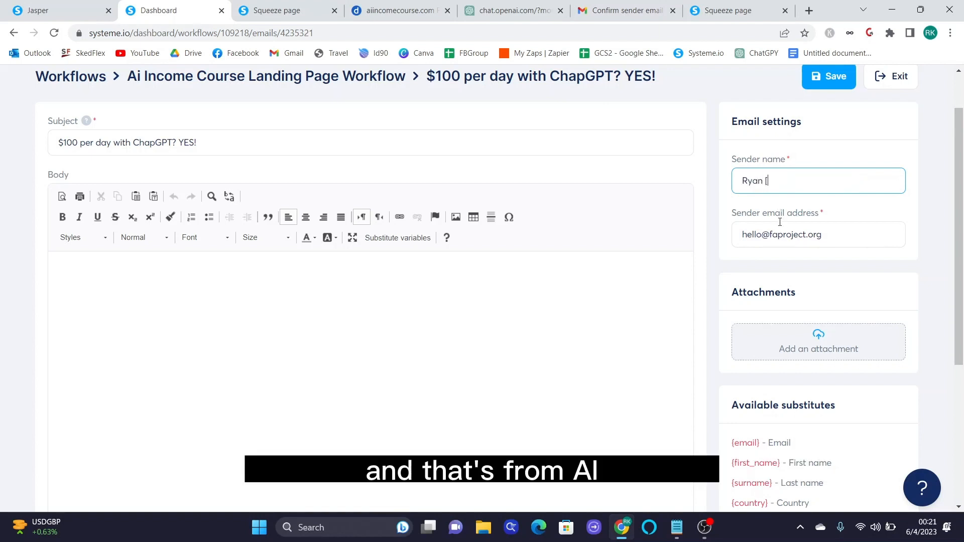
type("Ai Income c")
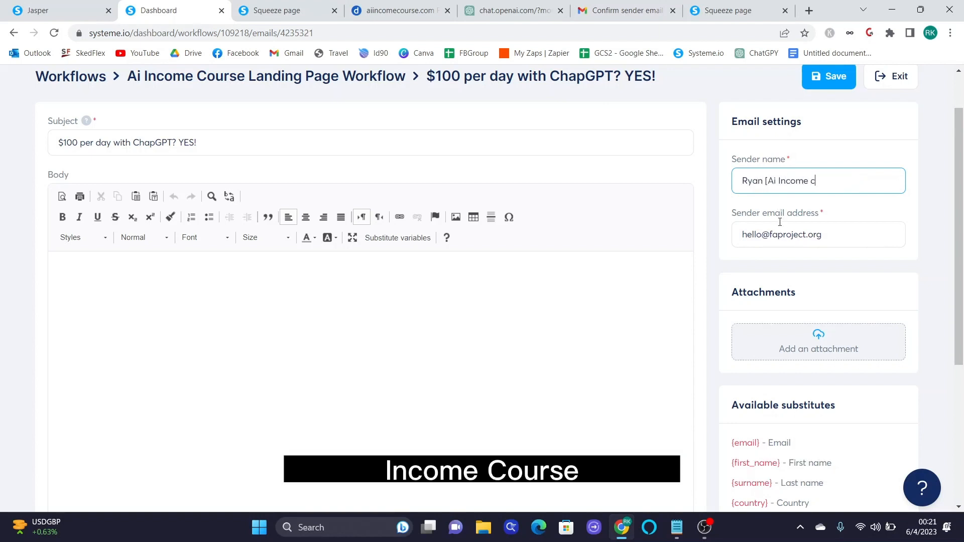
key("BackSpace")
type("Course]")
triple_click(782, 235)
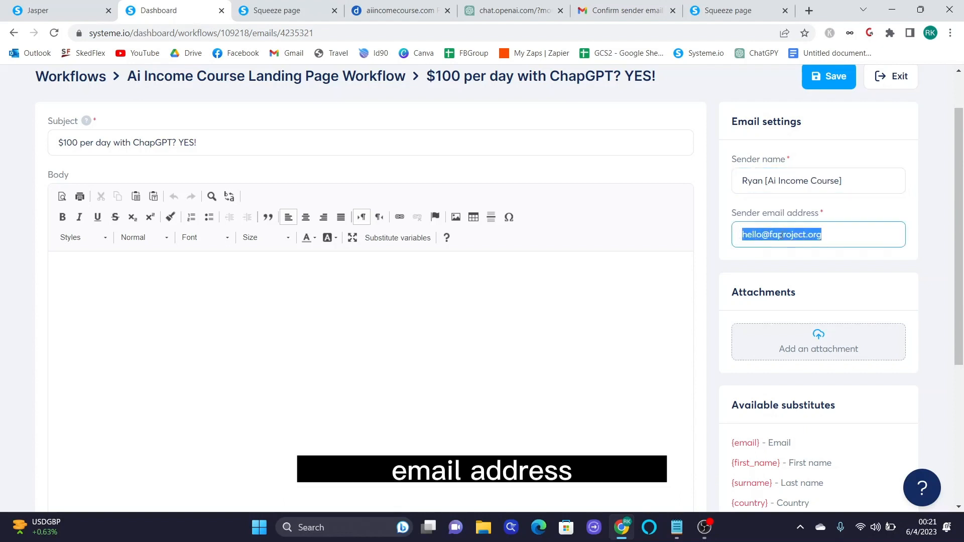
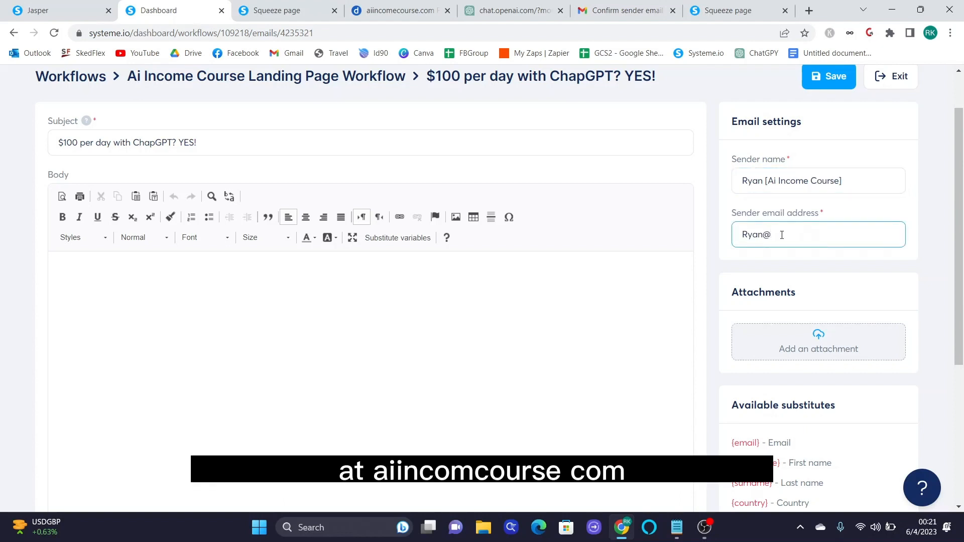
- Open the email body with a 'Hey {first_name}' greeting in which the sender introduces himself by name
left_click(872, 291)
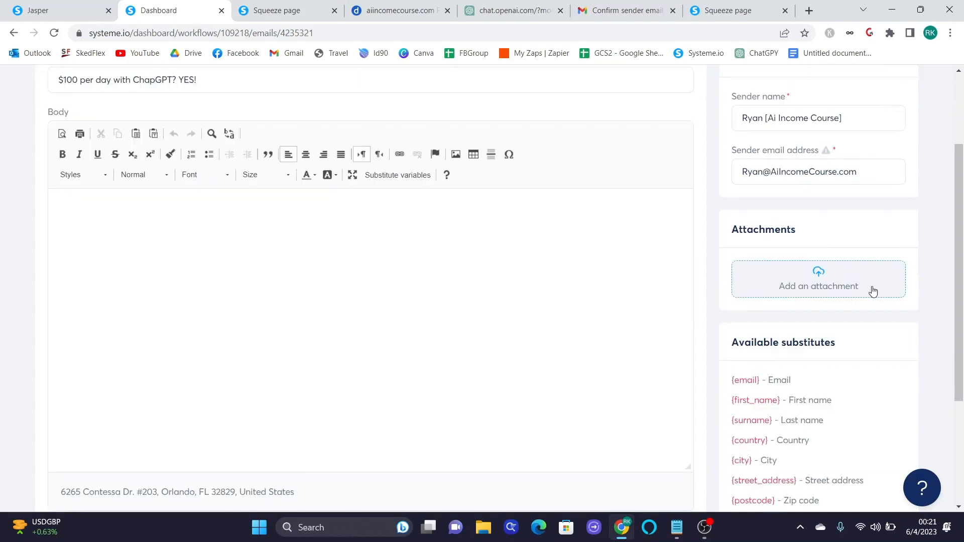
scroll(873, 291, "down", 1)
scroll(873, 294, "down", 2)
scroll(908, 303, "up", 2)
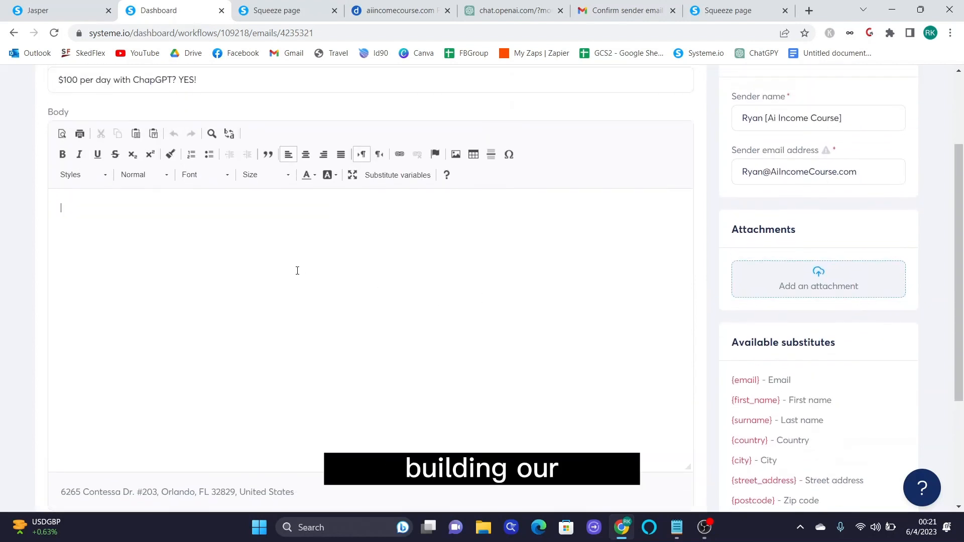
scroll(630, 269, "down", 1)
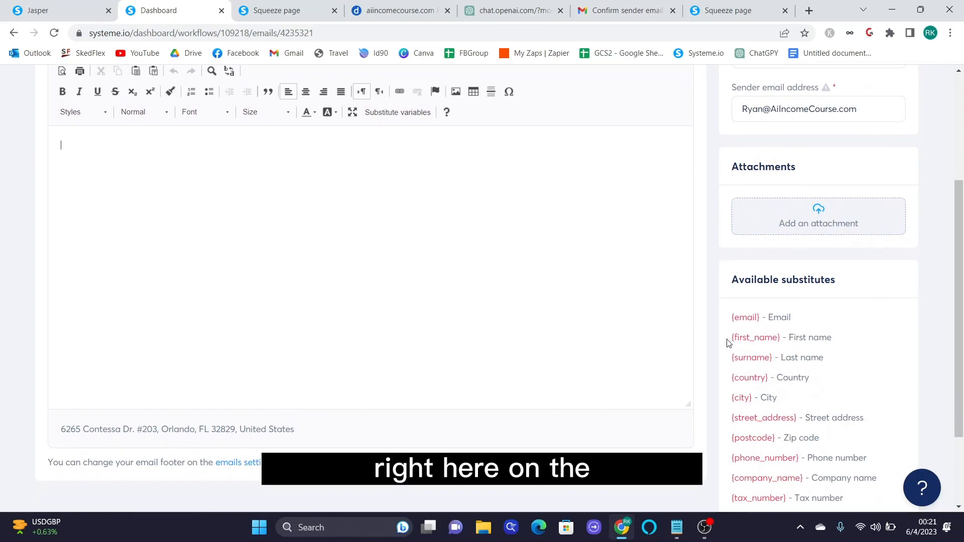
left_click_drag(728, 343, 783, 340)
key("ctrl+c")
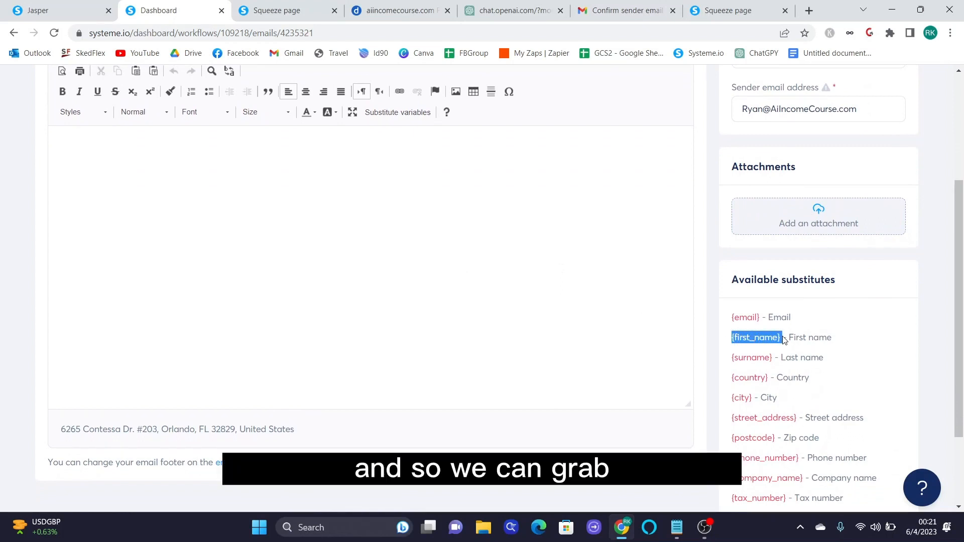
left_click(246, 182)
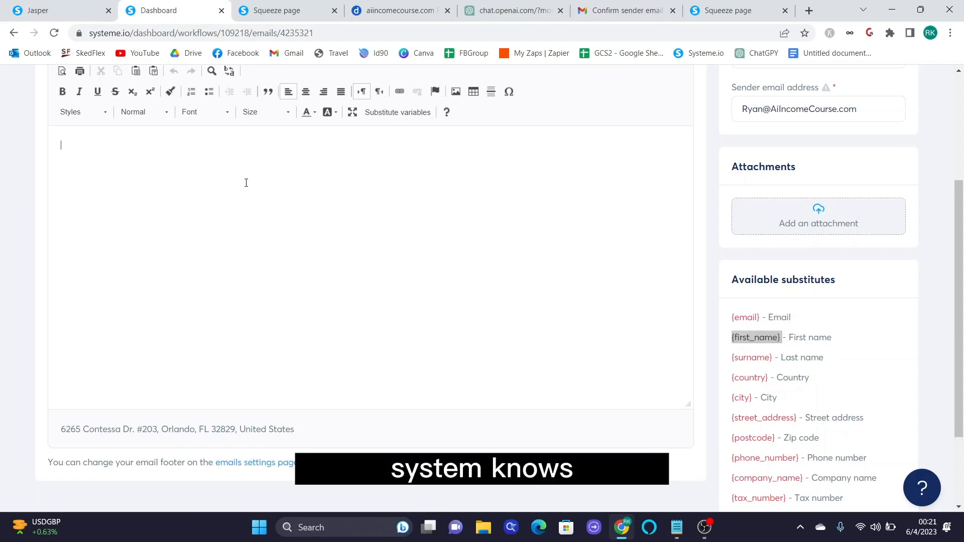
key("ctrl+v")
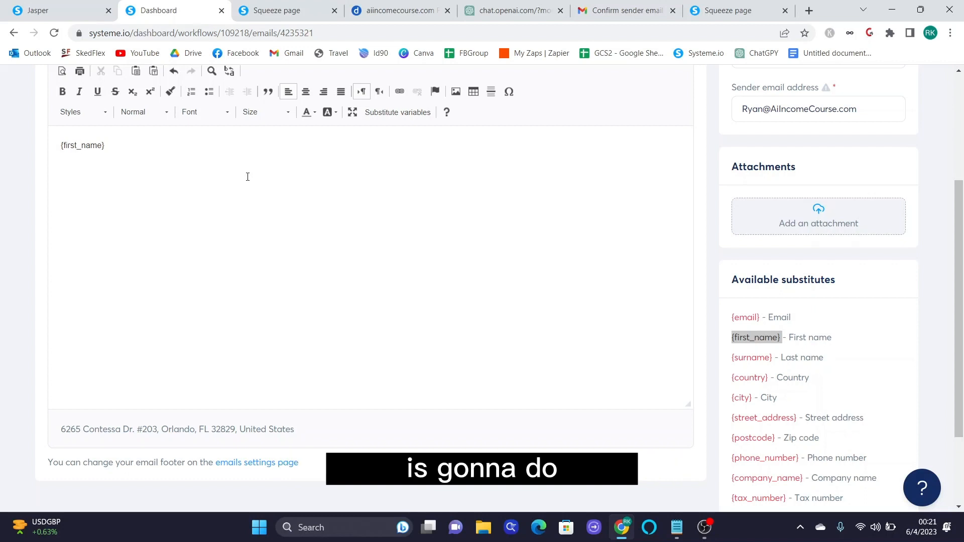
key("Home")
type("Hey {first_name}")
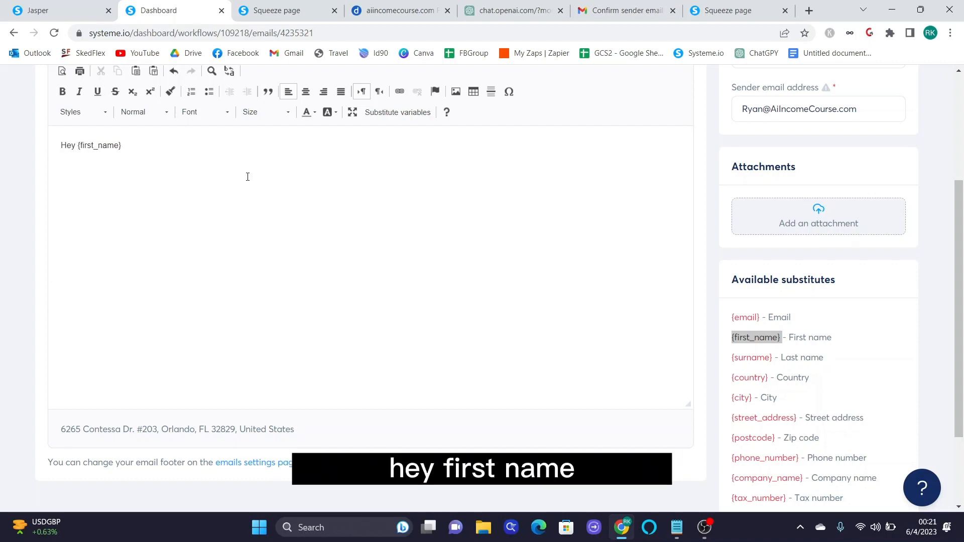
type(", it's Ryan")
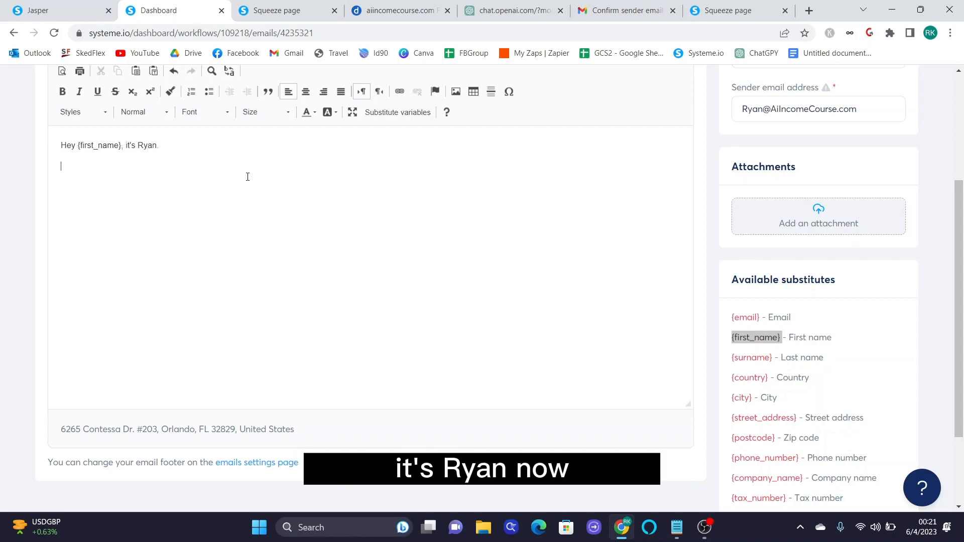
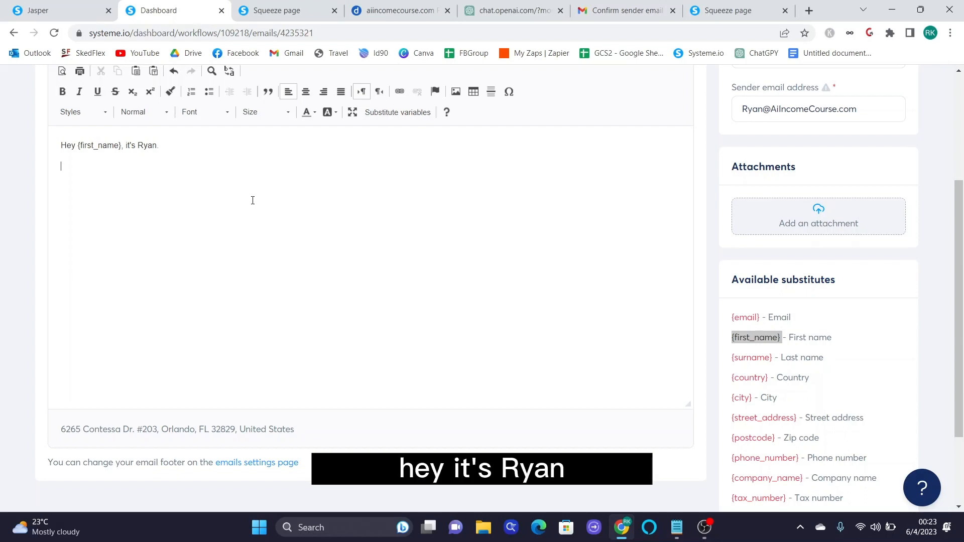
- Write the lines 'Did you know it's possible to make $100 per day using ChatGPT?', 'It's amazing...', 'I want to show you how.'
scroll(242, 214, "up", 1)
type("Did")
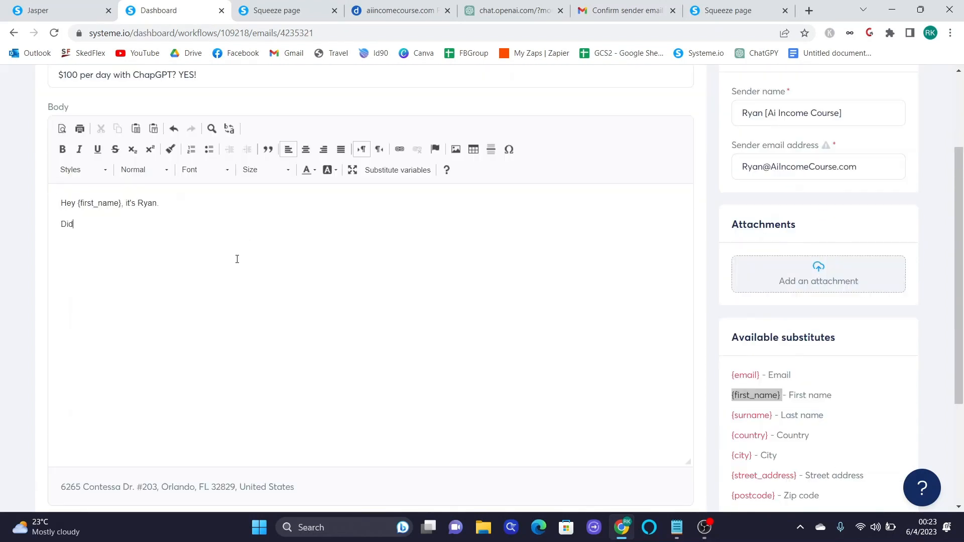
type(" you know it's poss")
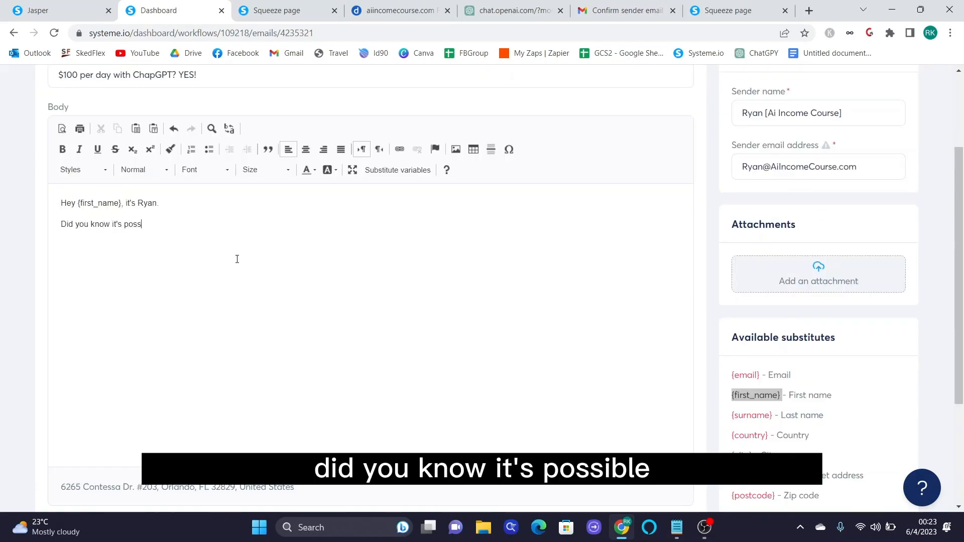
type("ible to make $10")
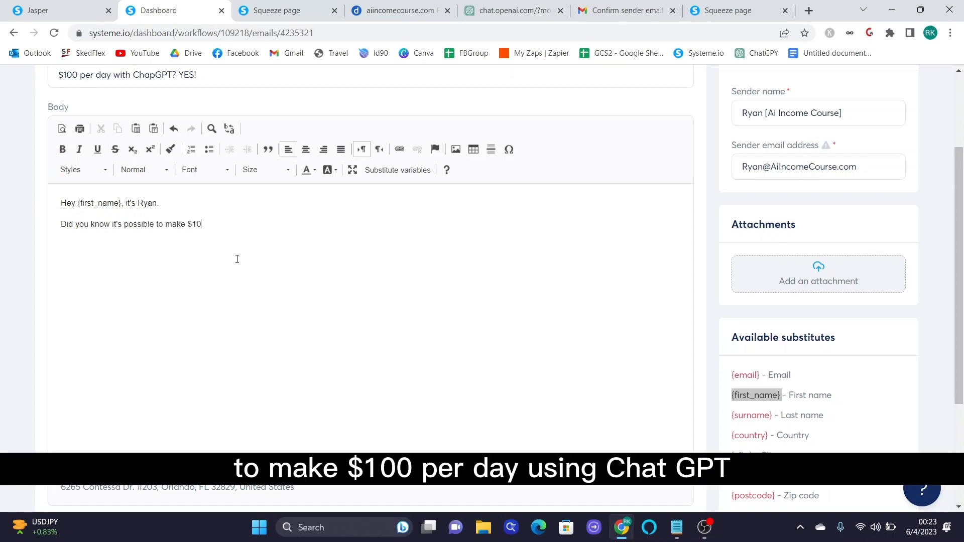
type("0 per day using ChatGPT?")
key("Return")
type("It's amazing...")
key("Return")
type("I want tos how y")
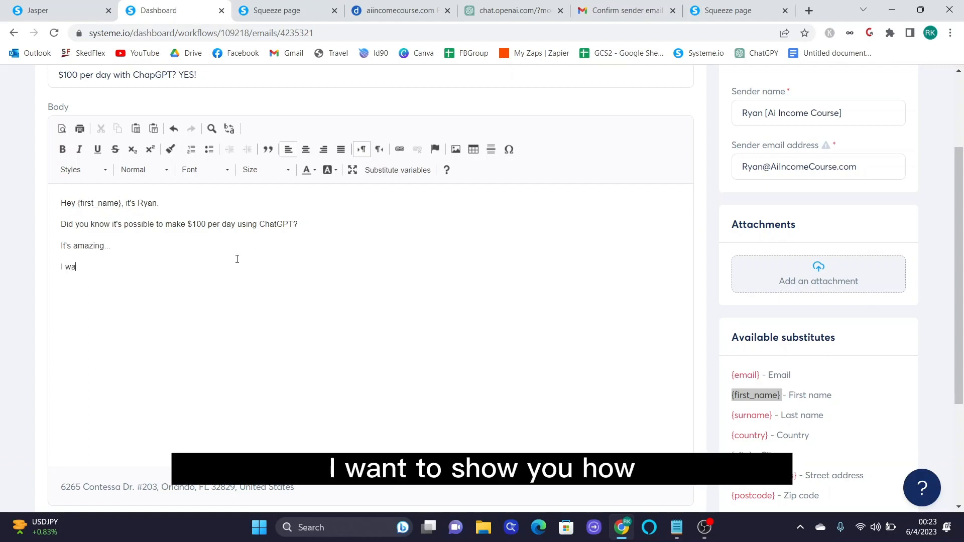
key("BackSpace")
key("BackSpace")
key("BackSpace")
key("BackSpace")
key("BackSpace")
type("show you how.")
key("Return")
- Add 'Click here to learn.', 'See you on the inside.' and the sender's name, and select the link line
type("Click here to learn.")
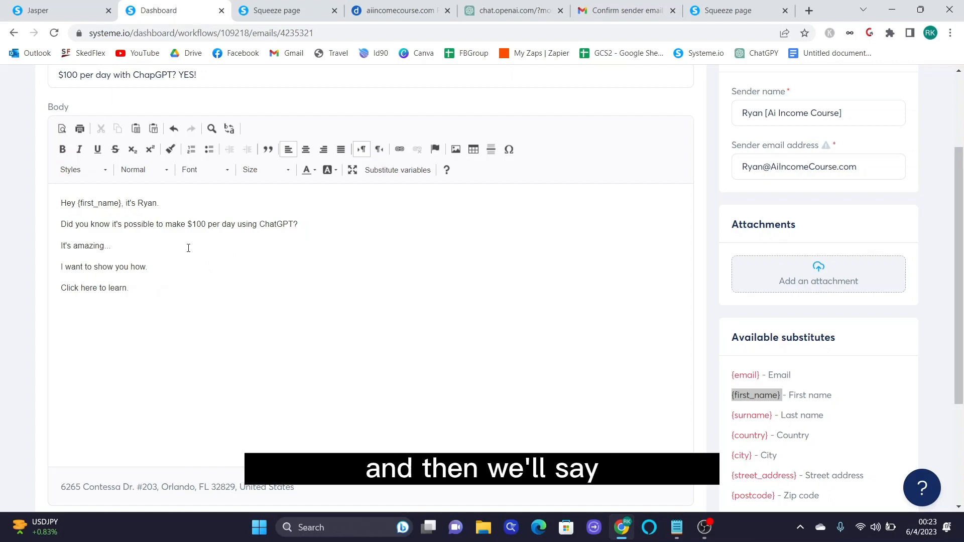
key("BackSpace")
key("BackSpace")
type("See you on the inside.")
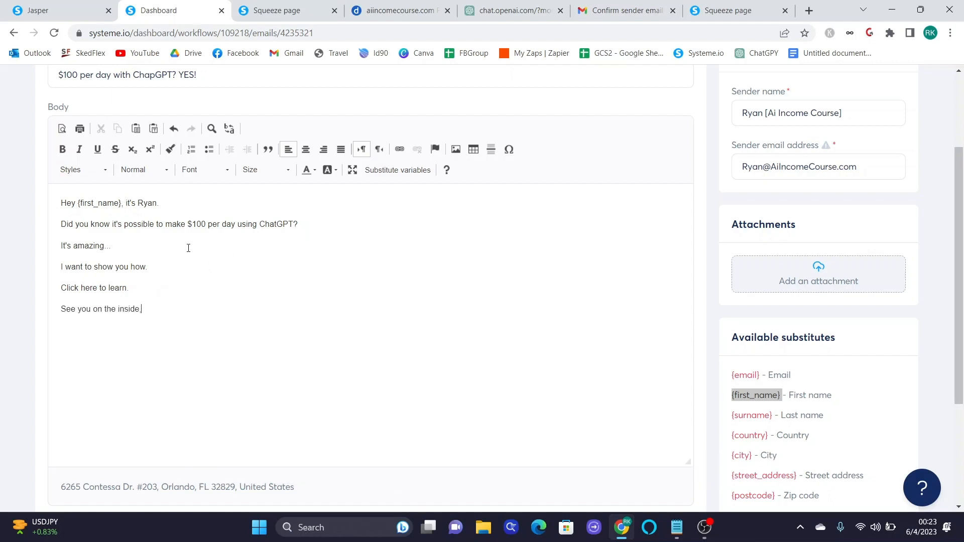
key("Return")
type("Ryan")
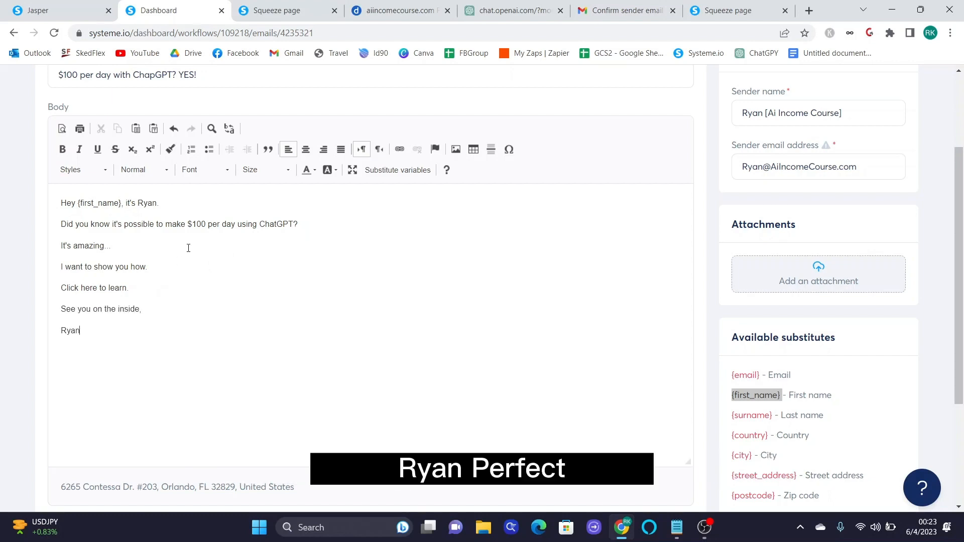
left_click_drag(155, 293, 59, 289)
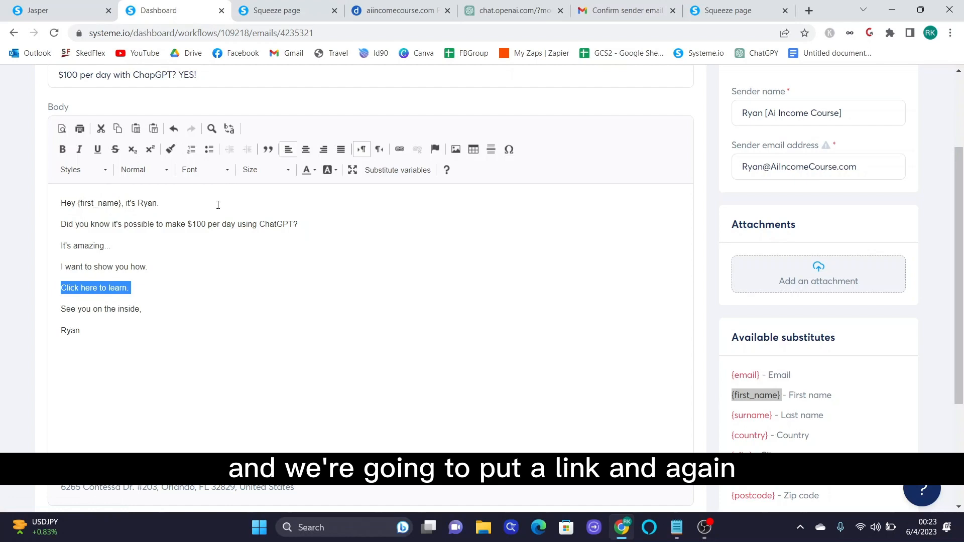
- Look through the open browser tabs, including the squeeze page preview
left_click(281, 10)
left_click(64, 6)
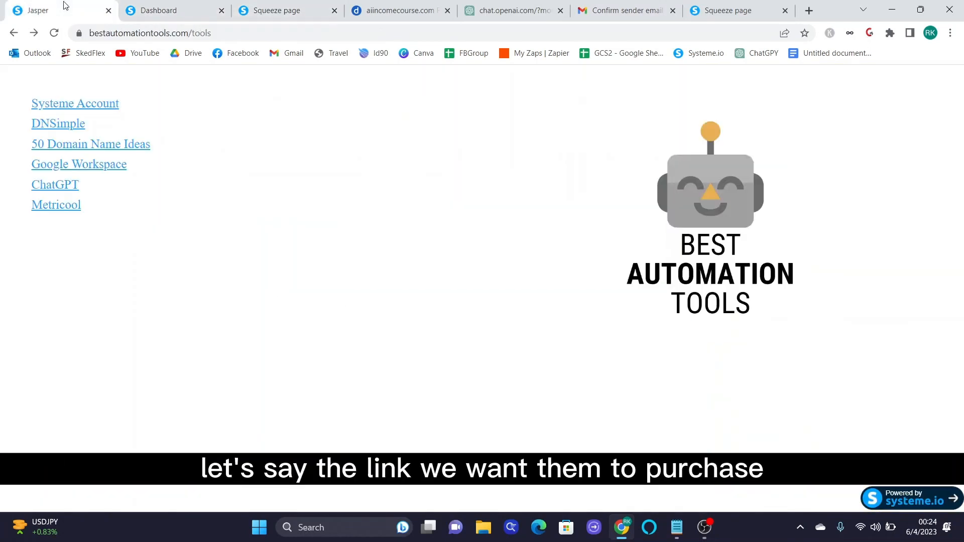
left_click(124, 7)
left_click(228, 8)
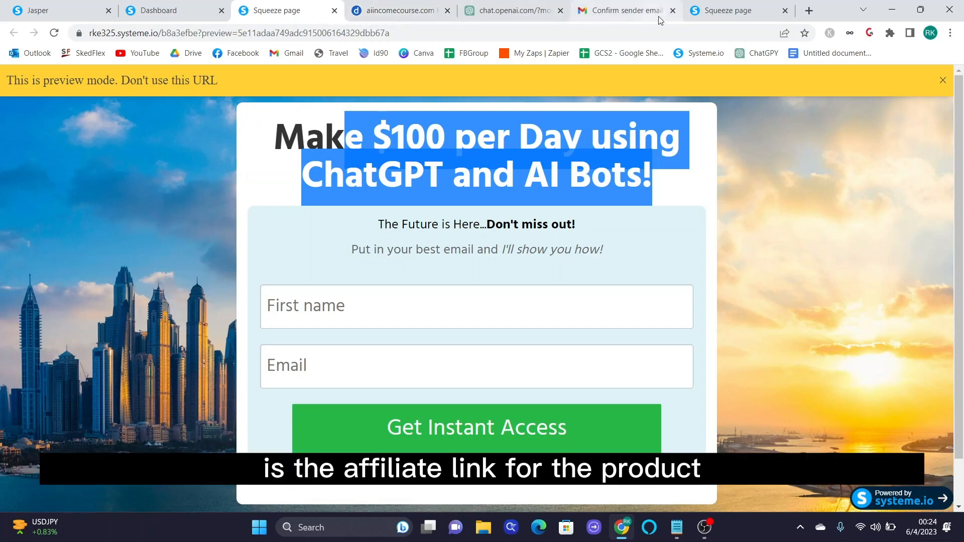
left_click(734, 6)
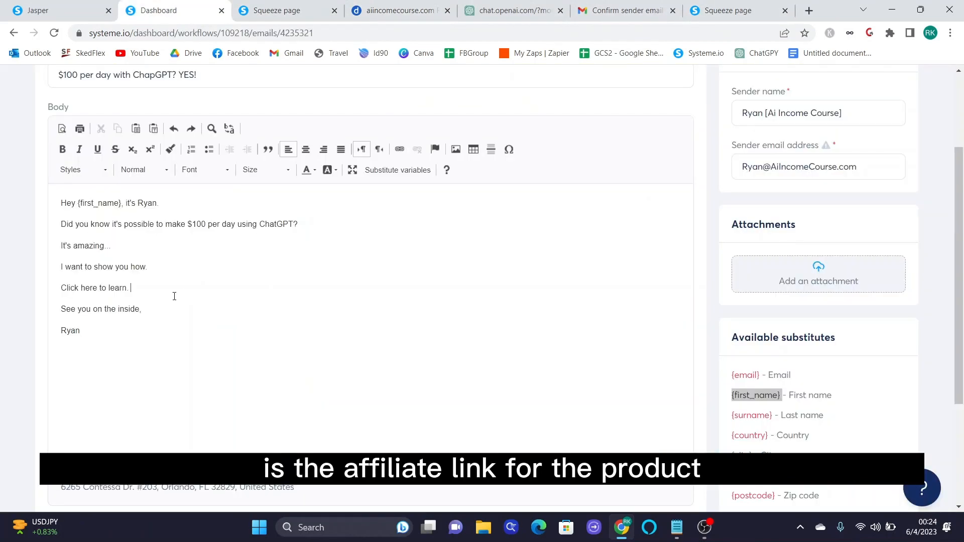
left_click(260, 8)
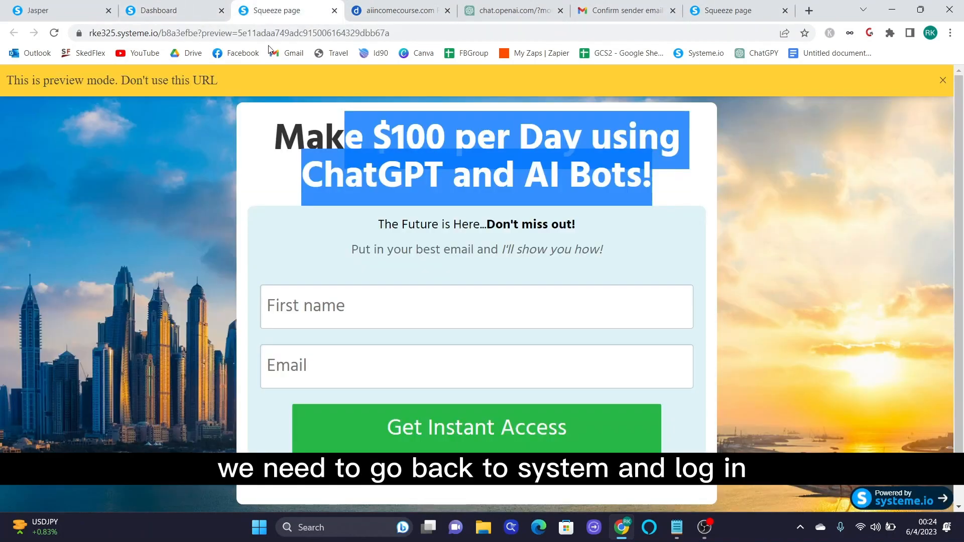
- Go to systeme.io, sign in, and open the Affiliate dashboard
left_click(245, 31)
type("systeme.io")
key("Return")
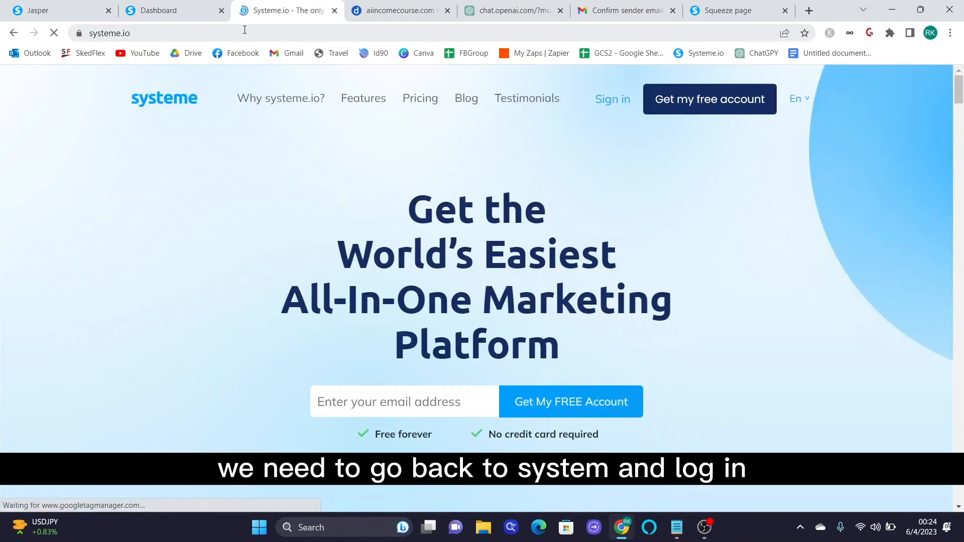
left_click(610, 100)
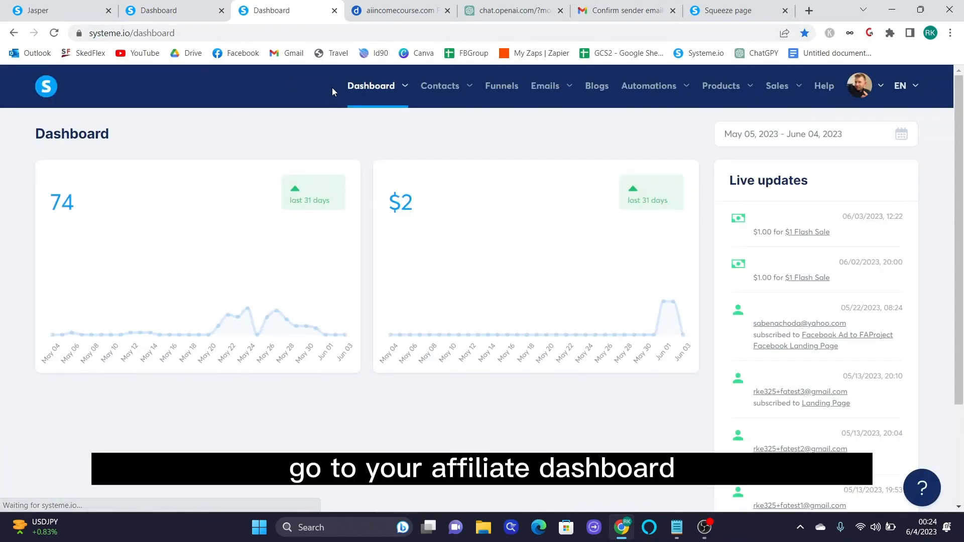
mouse_move(372, 86)
left_click(374, 136)
- Open the 'How to make your first $1,000 Online' offer's sales page and copy its URL
scroll(431, 351, "down", 5)
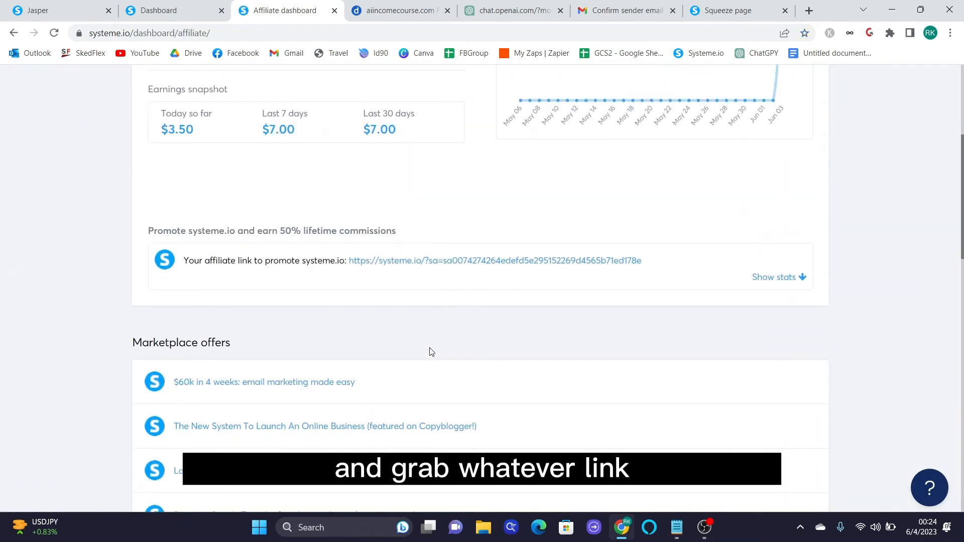
scroll(531, 345, "down", 3)
scroll(531, 344, "up", 3)
left_click_drag(656, 270, 340, 276)
scroll(510, 336, "down", 6)
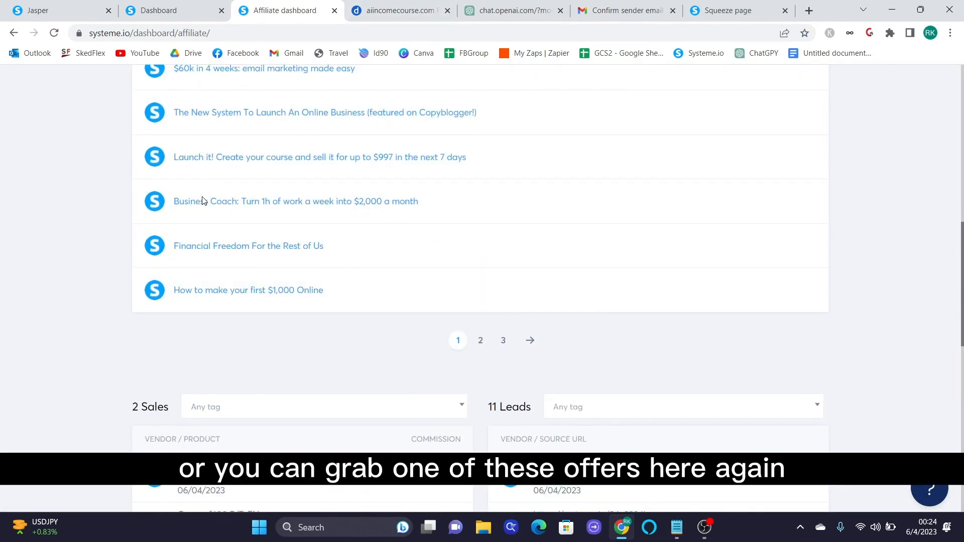
left_click(263, 294)
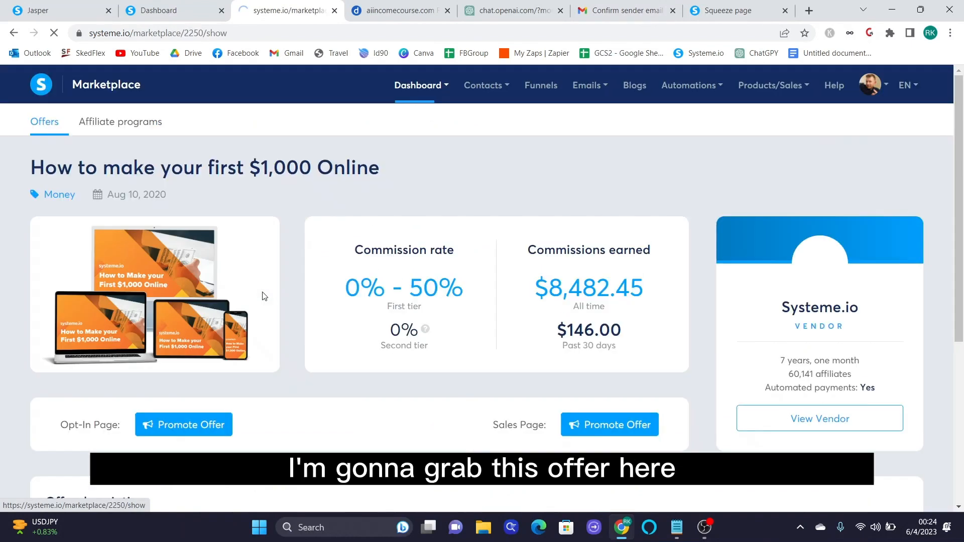
left_click(603, 423)
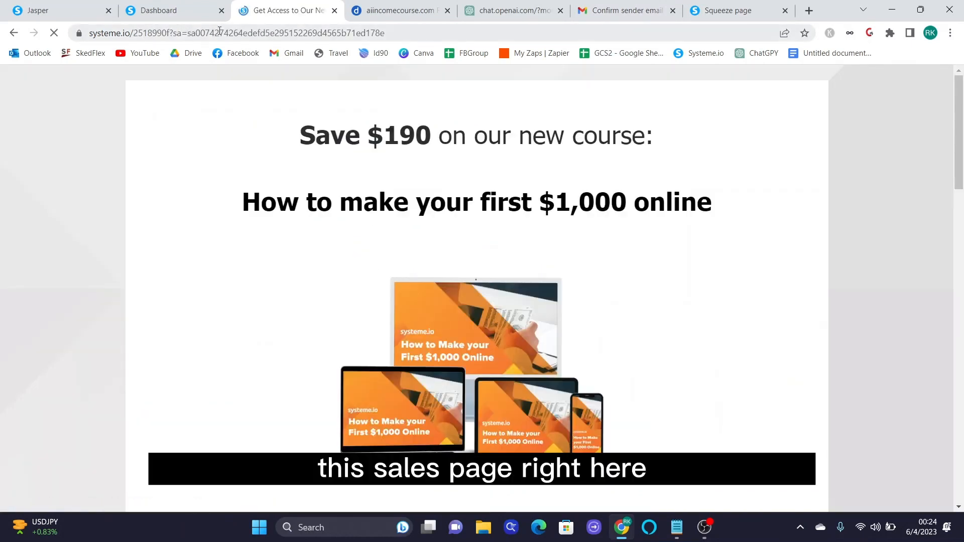
left_click(219, 33)
left_click(200, 11)
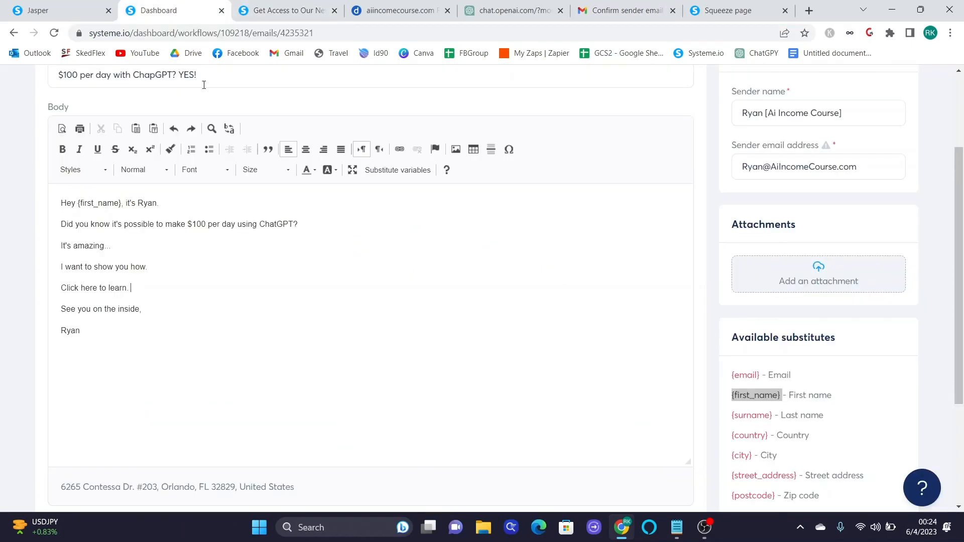
- Link 'Click here to learn.' to the copied affiliate sales-page URL and save the welcome email
left_click_drag(138, 288, 59, 288)
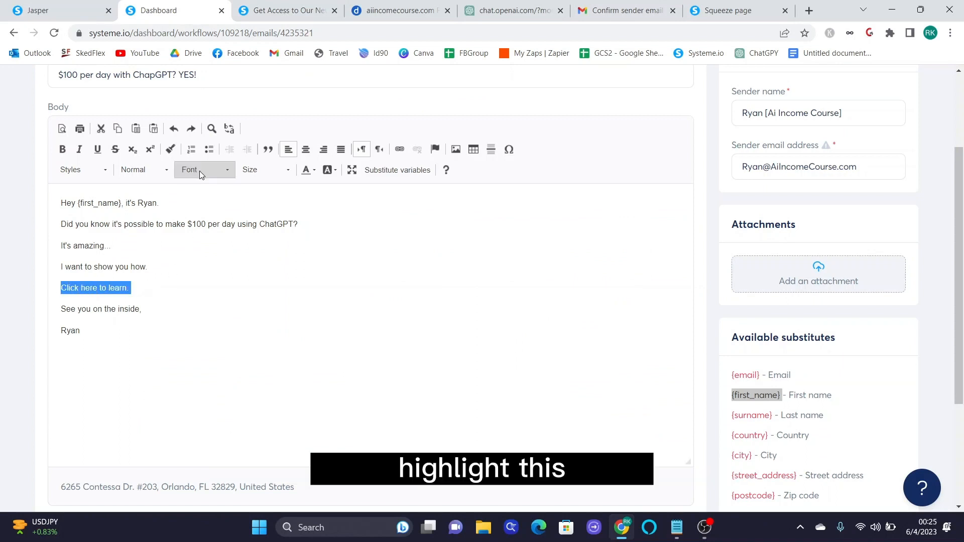
left_click(399, 150)
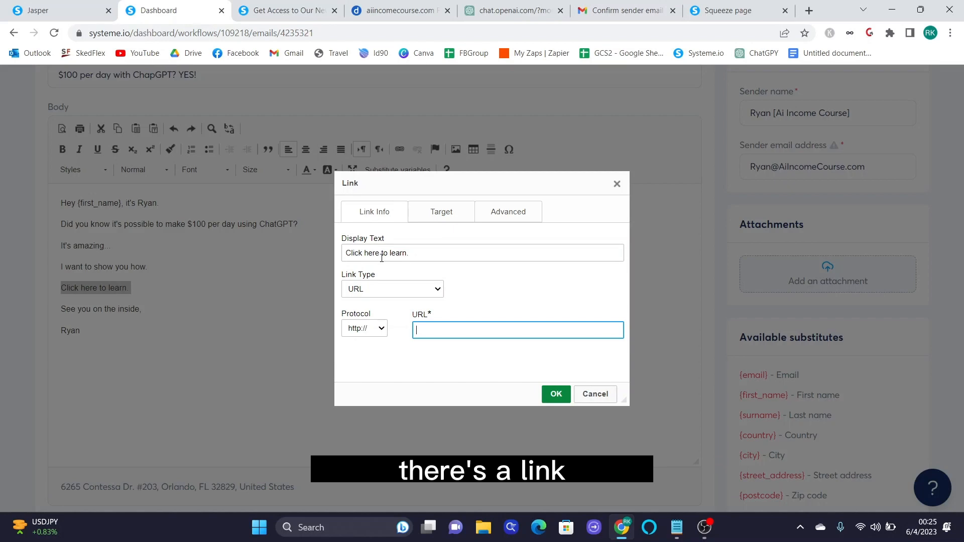
key("ctrl+v")
key("Return")
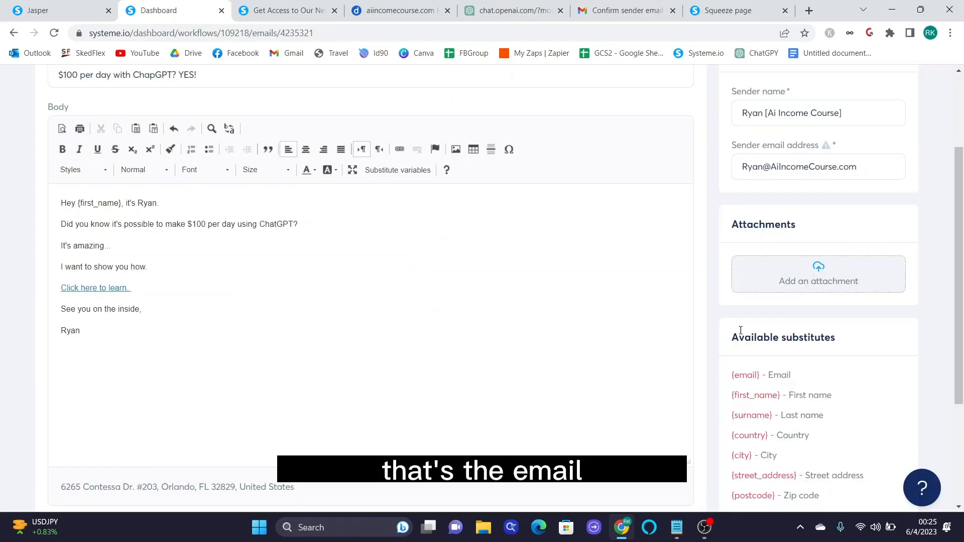
scroll(740, 330, "up", 3)
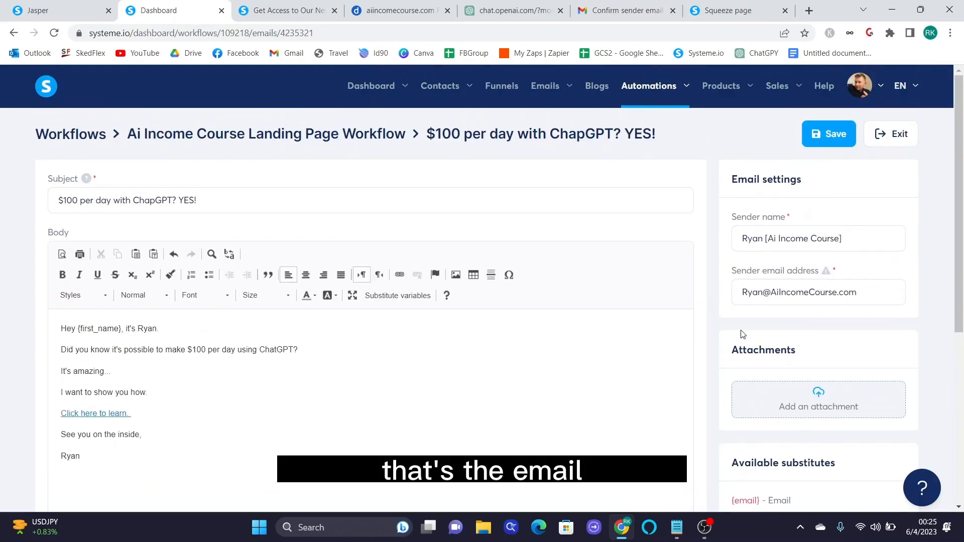
left_click(814, 124)
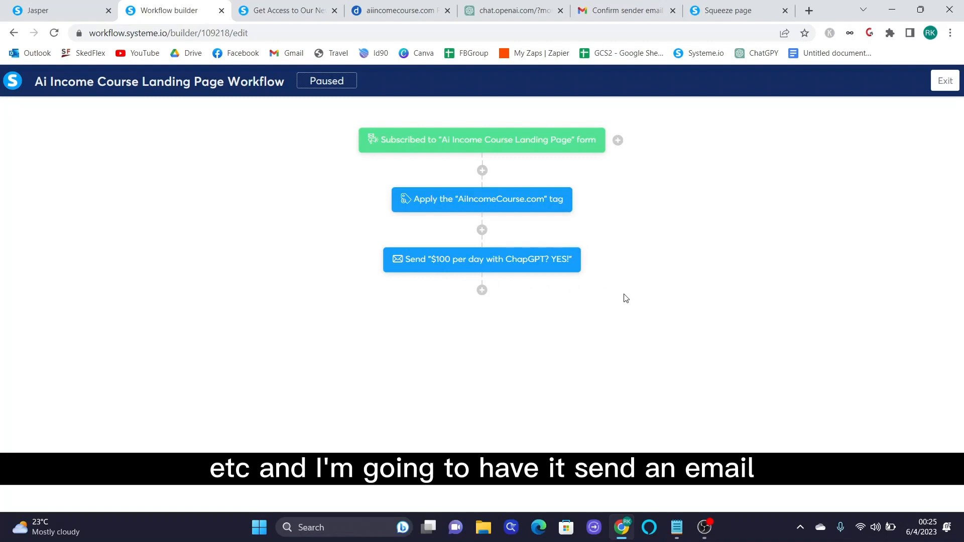
- Add a Delay step of 25 hours after the welcome email
left_click(482, 290)
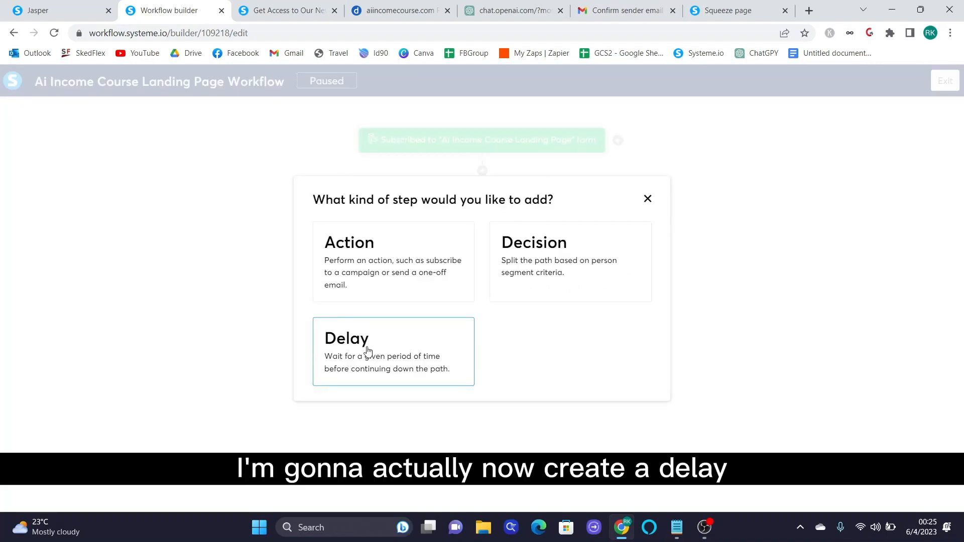
left_click(368, 350)
left_click(458, 285)
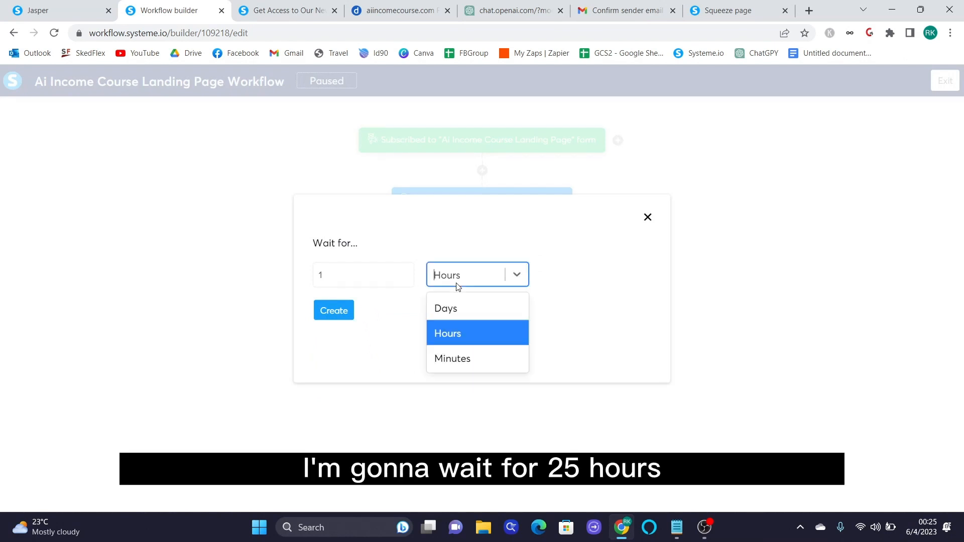
double_click(379, 275)
type("25")
key("Return")
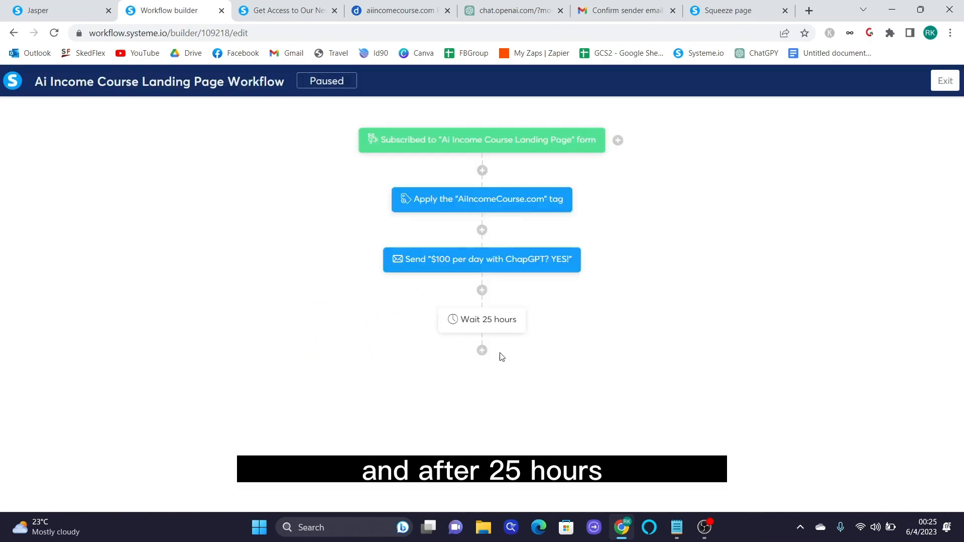
- Add a Send an email action below the wait, start creating a new email, then cancel it
left_click(482, 351)
left_click(409, 267)
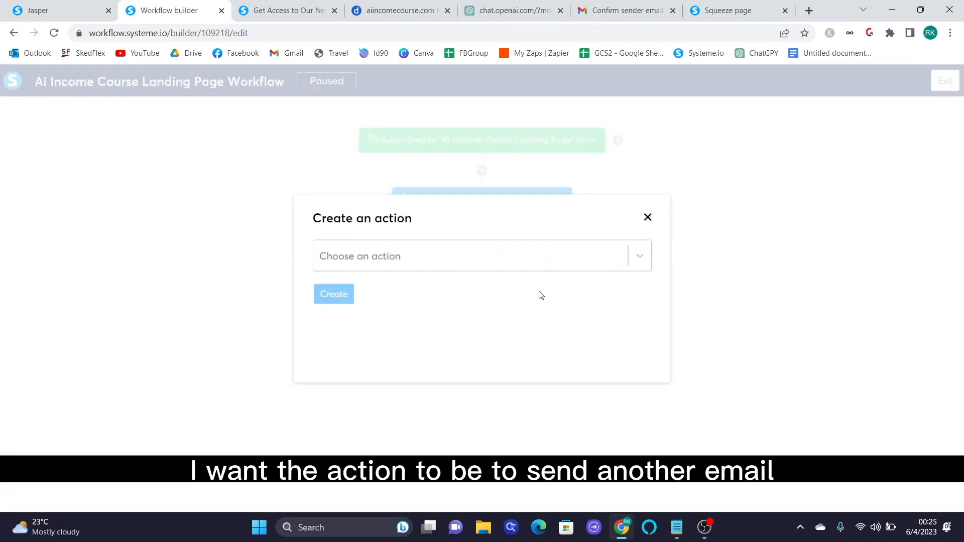
left_click(521, 269)
scroll(502, 352, "down", 3)
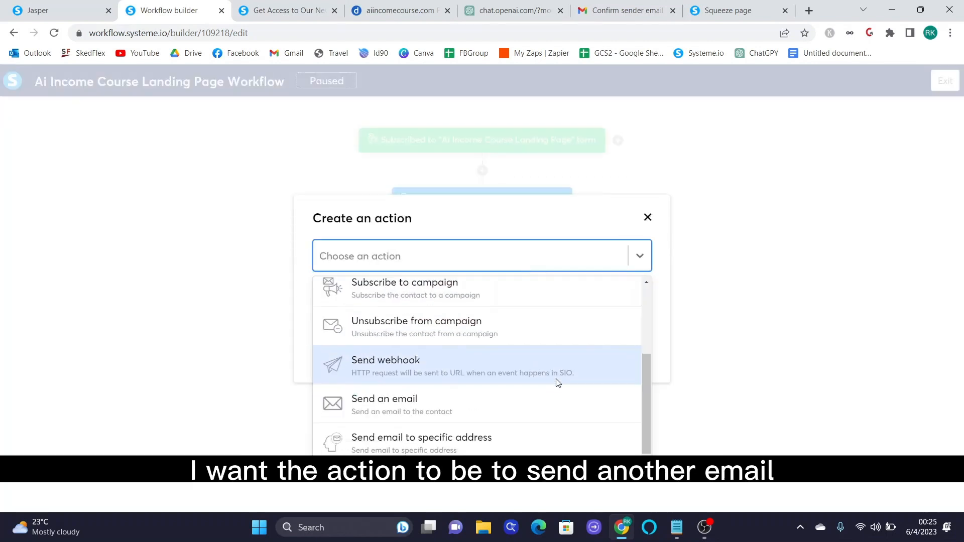
left_click(432, 399)
left_click(354, 294)
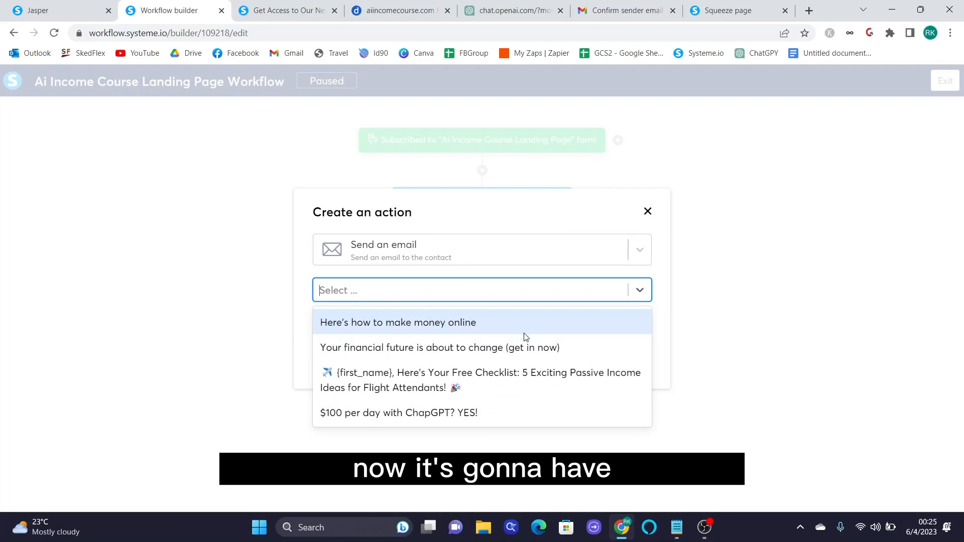
left_click(551, 301)
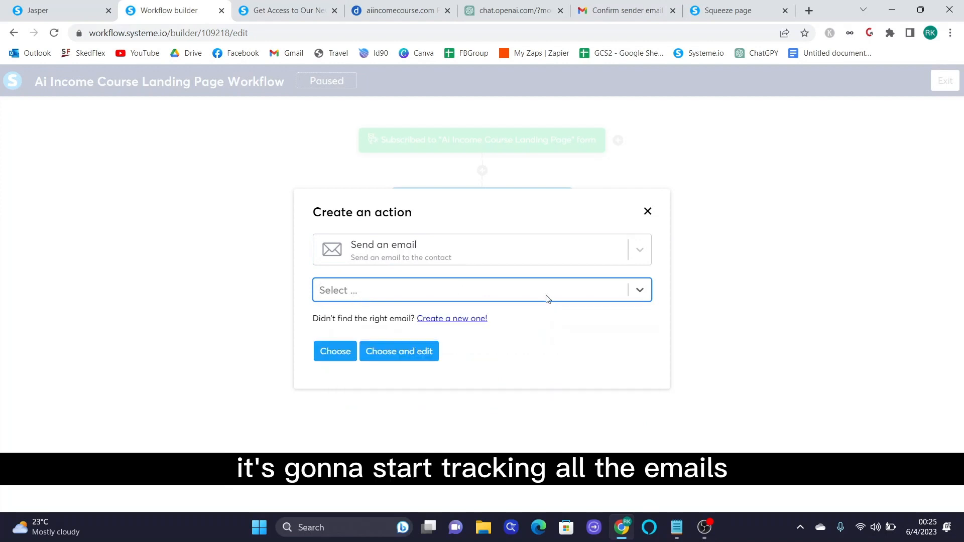
left_click(456, 318)
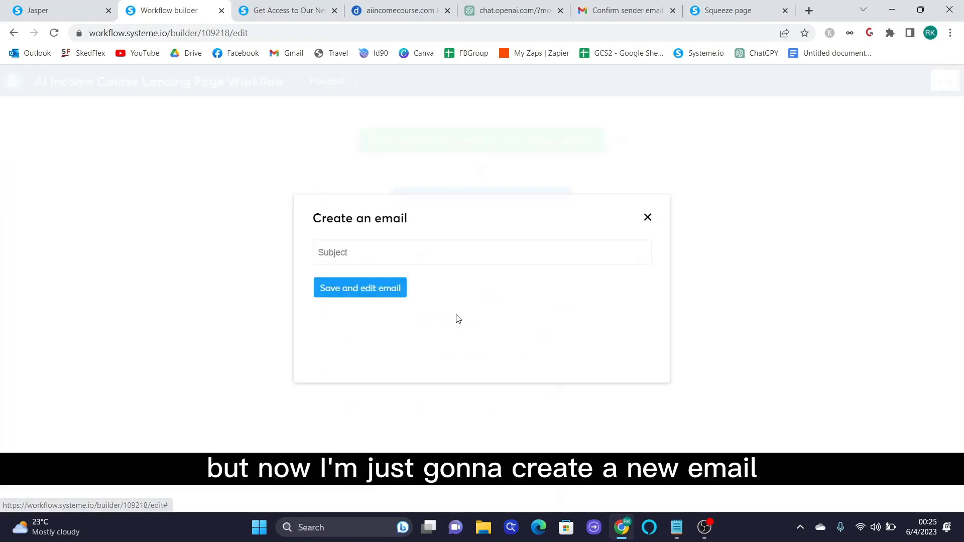
left_click(367, 253)
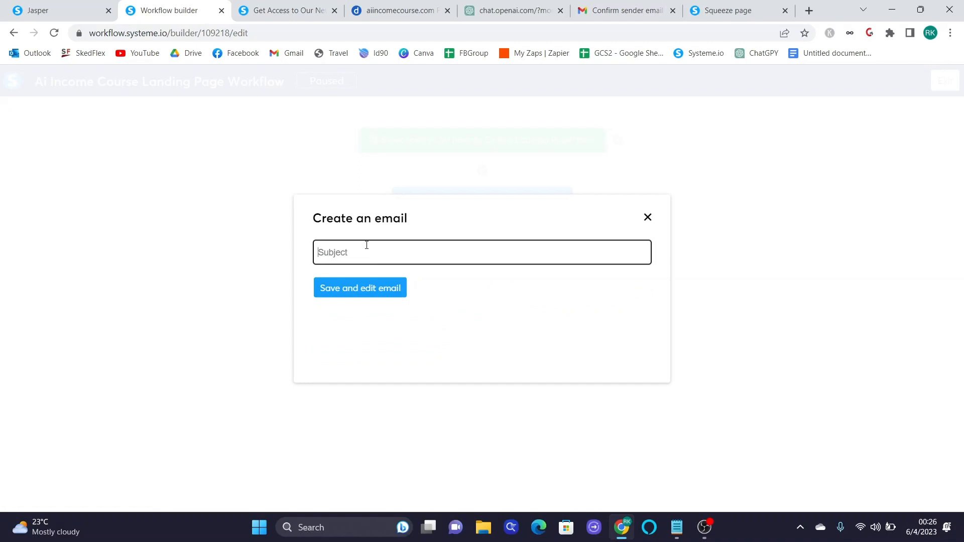
left_click(646, 219)
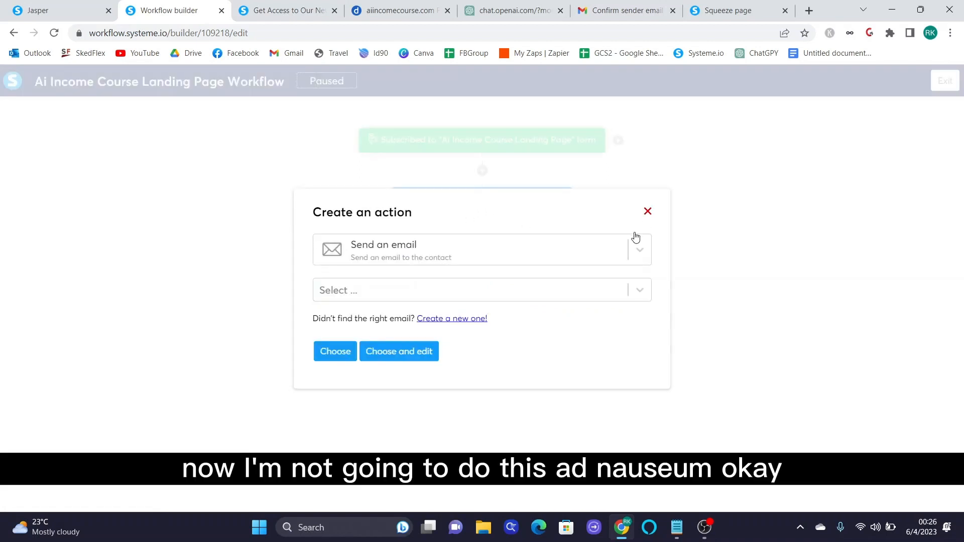
- Close the unfinished Create an action dialog, leaving the 25-hour wait as the last step
left_click(647, 212)
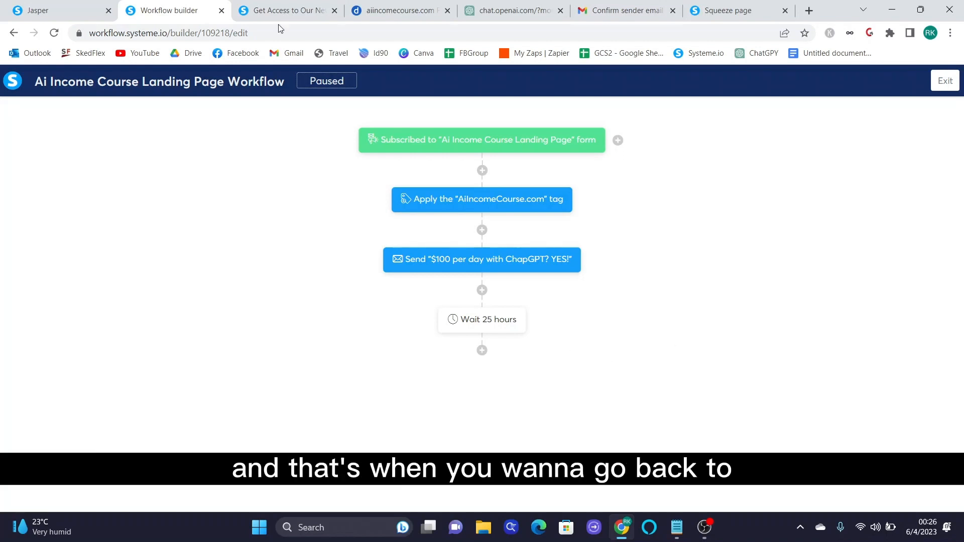
- Open ChatGPT from the bestautomationtools.com tools page in a new tab and switch to it
left_click(46, 8)
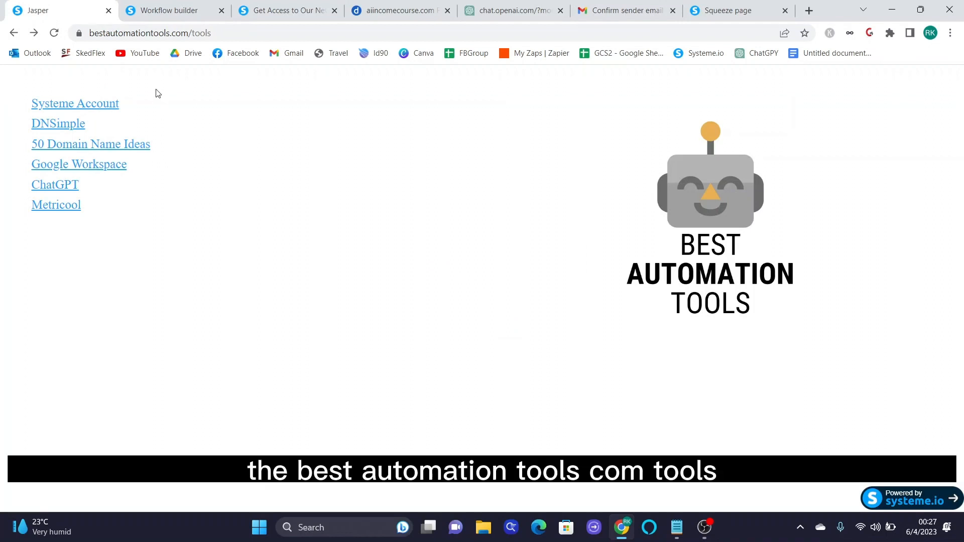
right_click(70, 188)
left_click(88, 196)
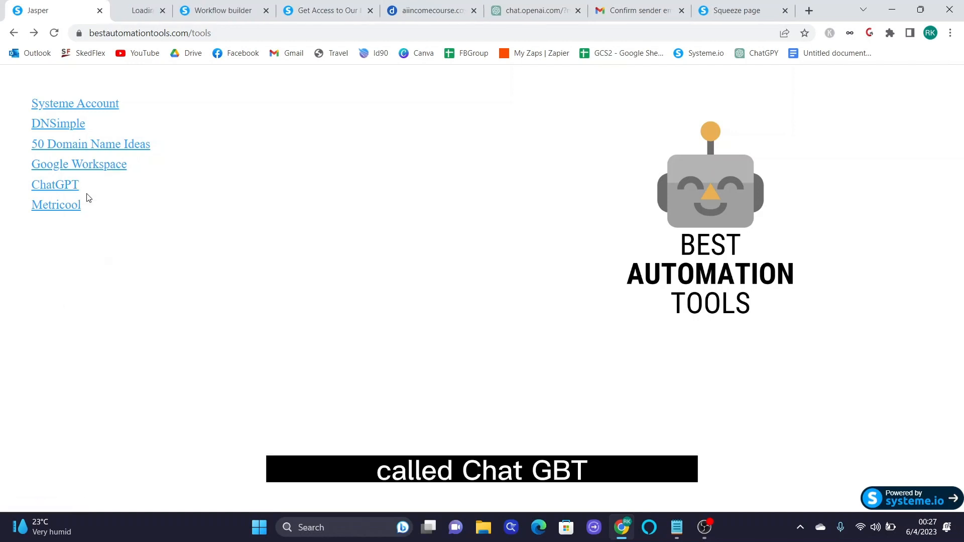
left_click(146, 12)
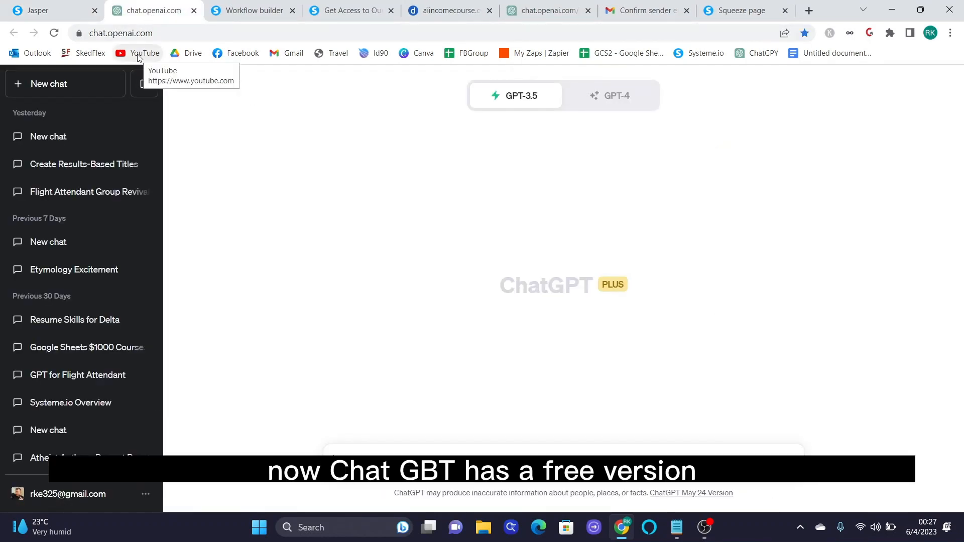
- Switch to GPT-4 and draft a prompt for the second Systeme.io affiliate email: serious, short, one sentence per line, with a click-the-link call to action
mouse_move(540, 105)
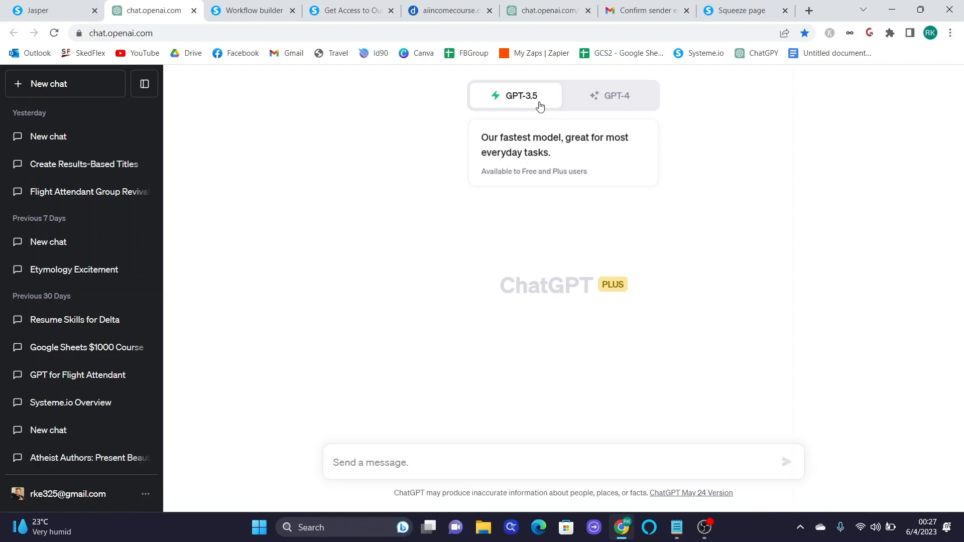
left_click(640, 94)
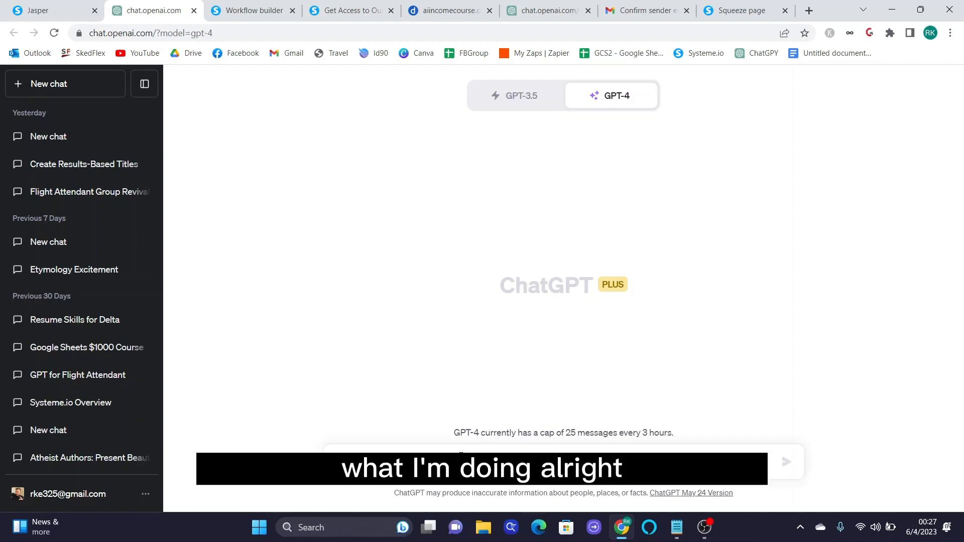
type("Go")
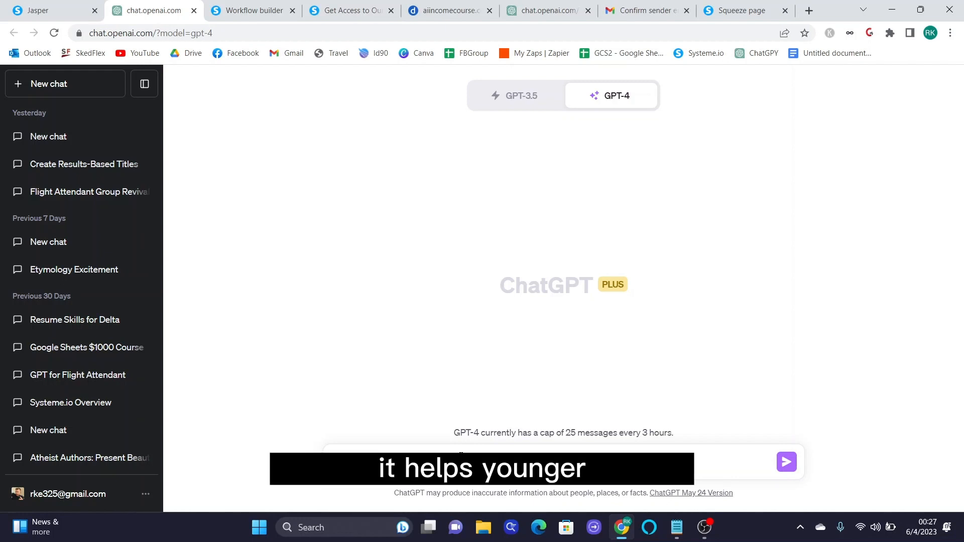
type("y people")
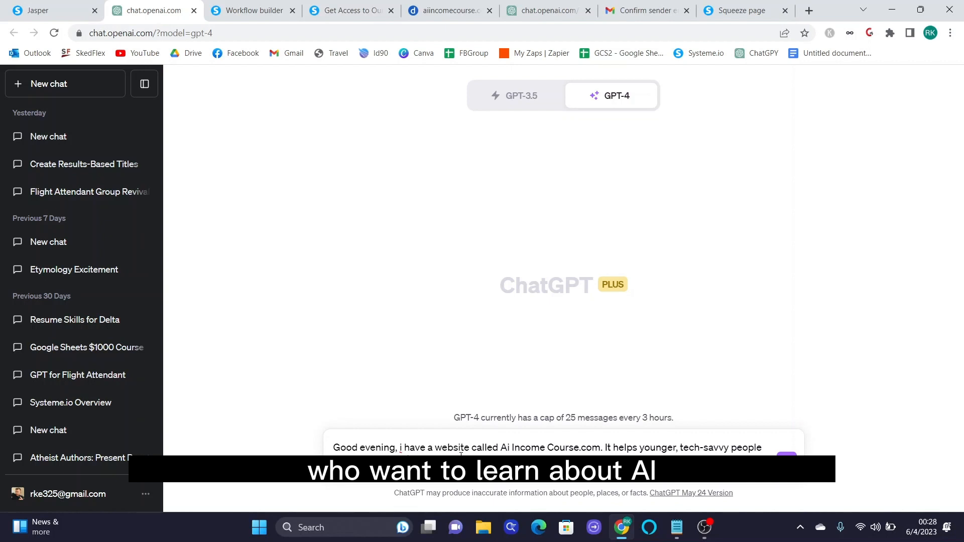
type(" wand")
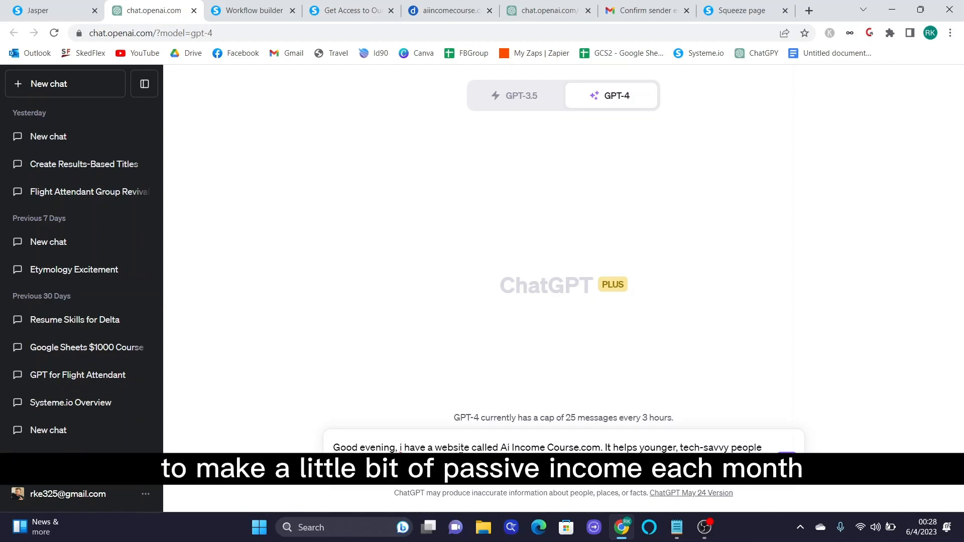
type("so")
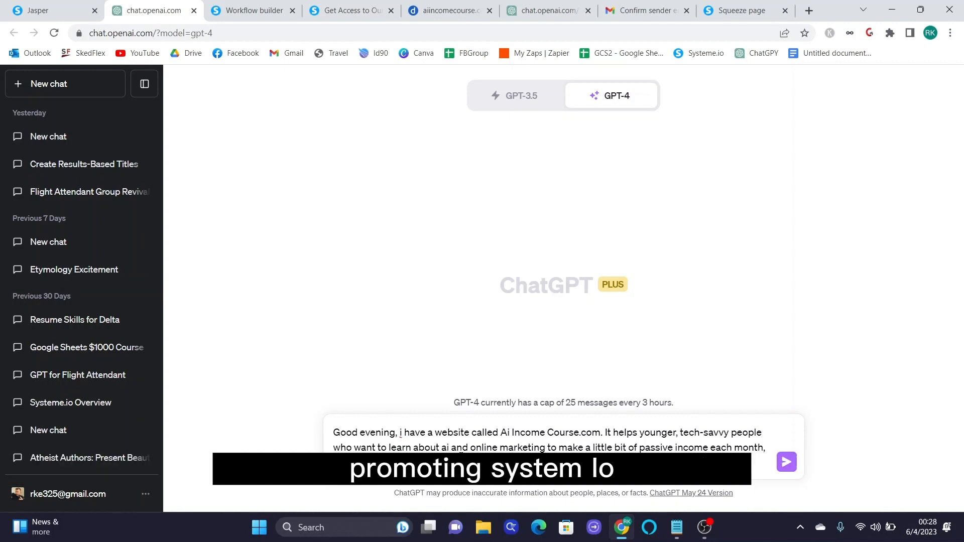
type("me.io")
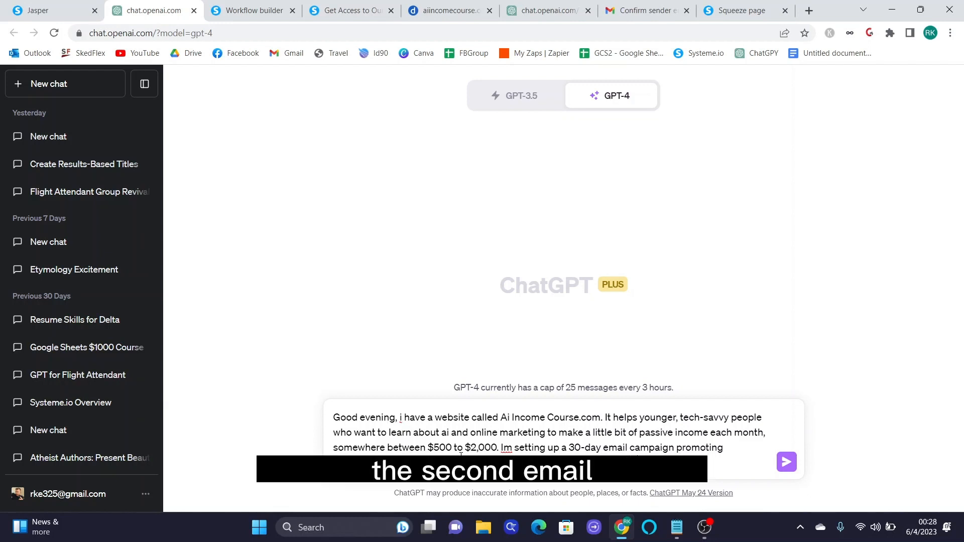
type("sequence?")
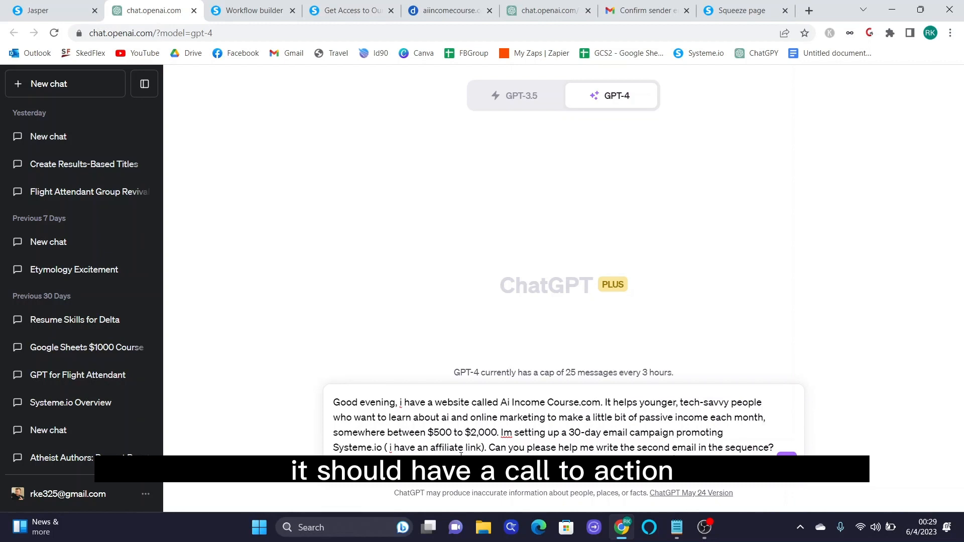
type("click the link")
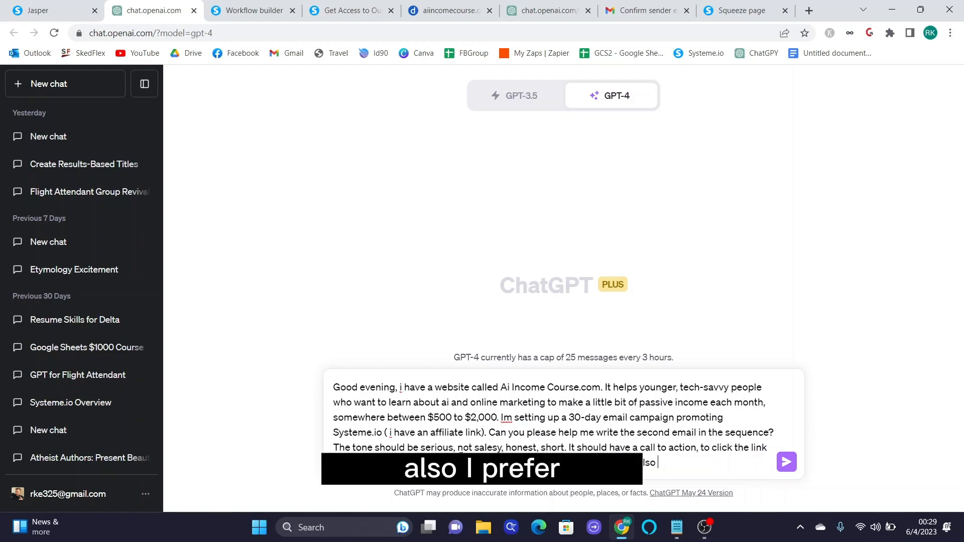
type("prefer")
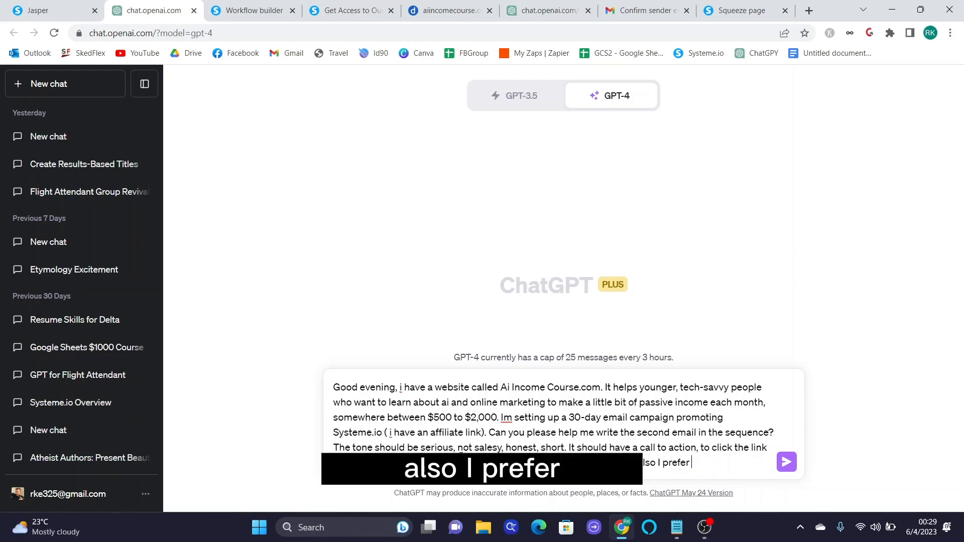
type("one setnence pe")
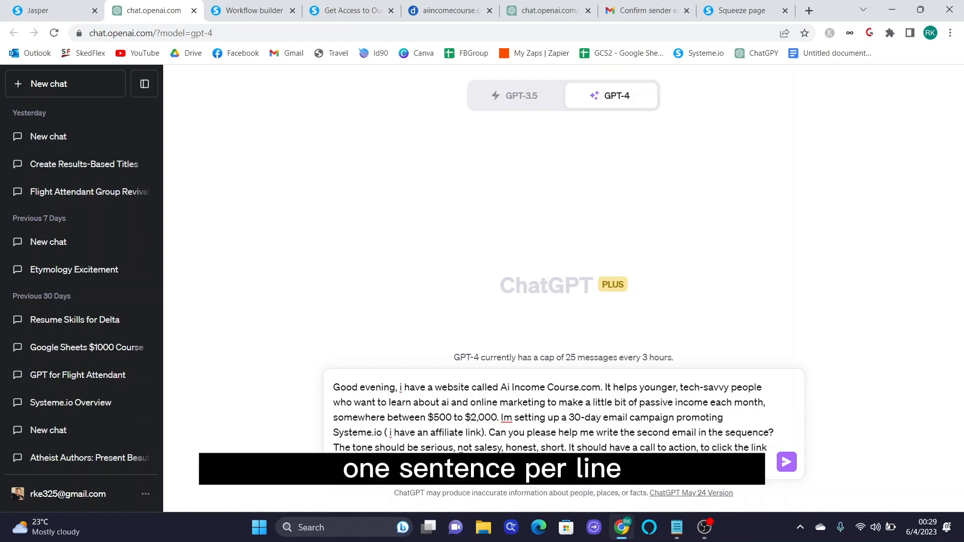
type("r line")
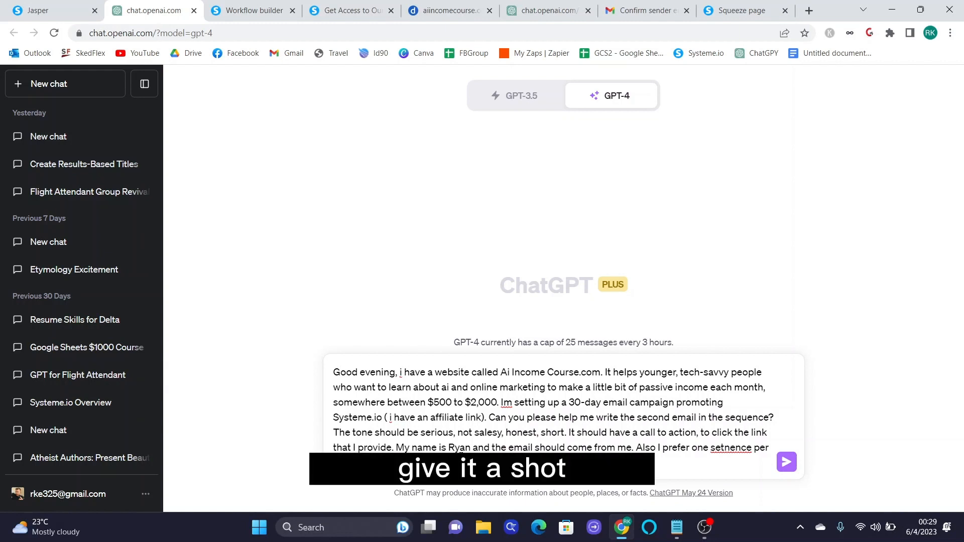
- Send the email prompt to GPT-4 and read through its draft
key("Return")
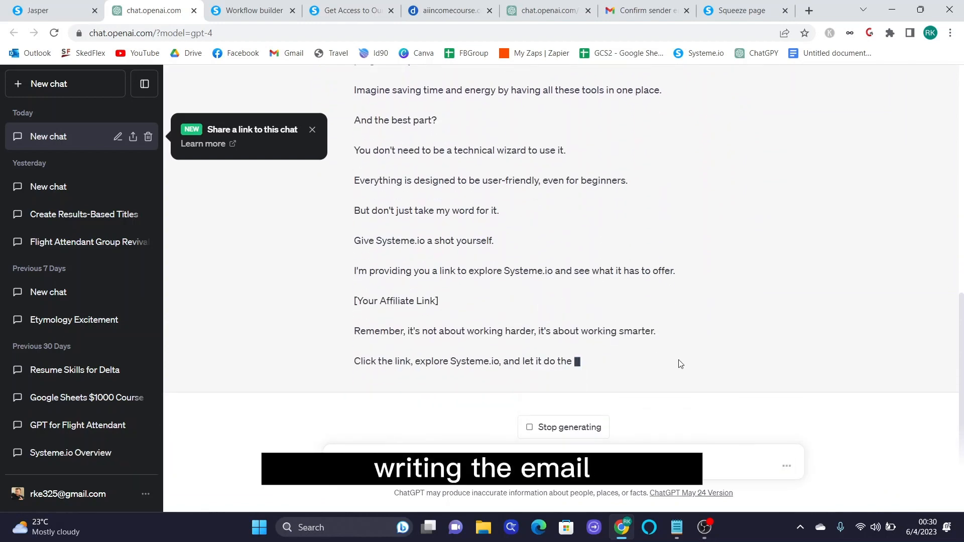
scroll(679, 359, "up", 5)
scroll(681, 366, "down", 5)
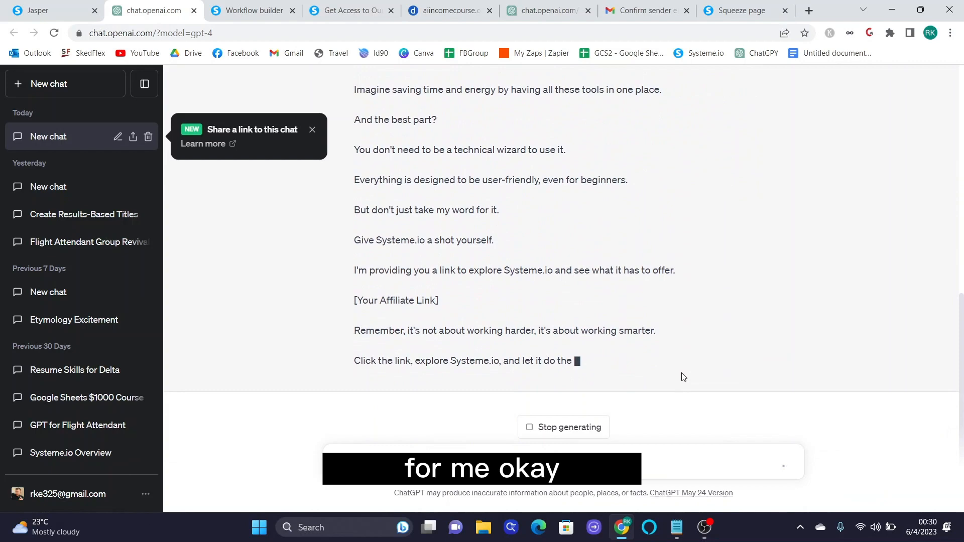
scroll(683, 377, "up", 4)
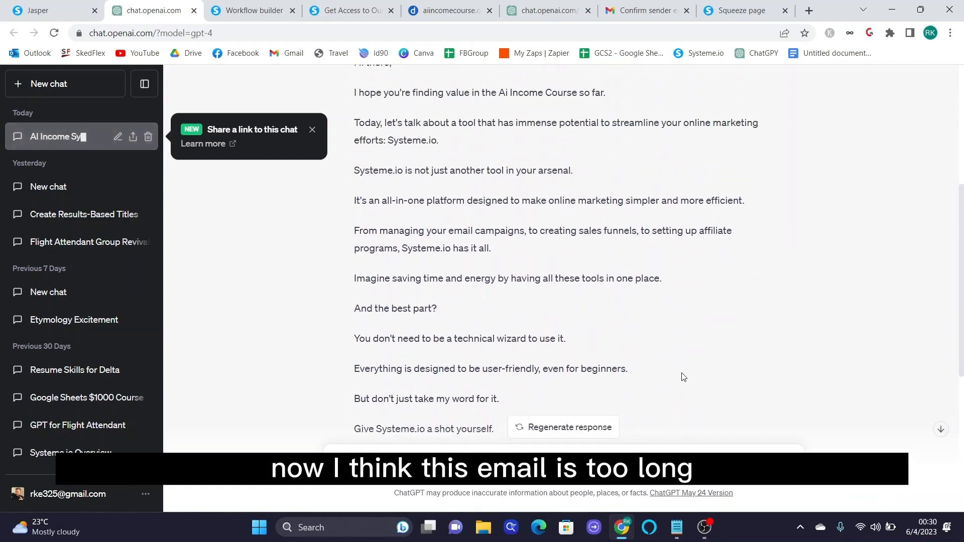
scroll(683, 376, "down", 7)
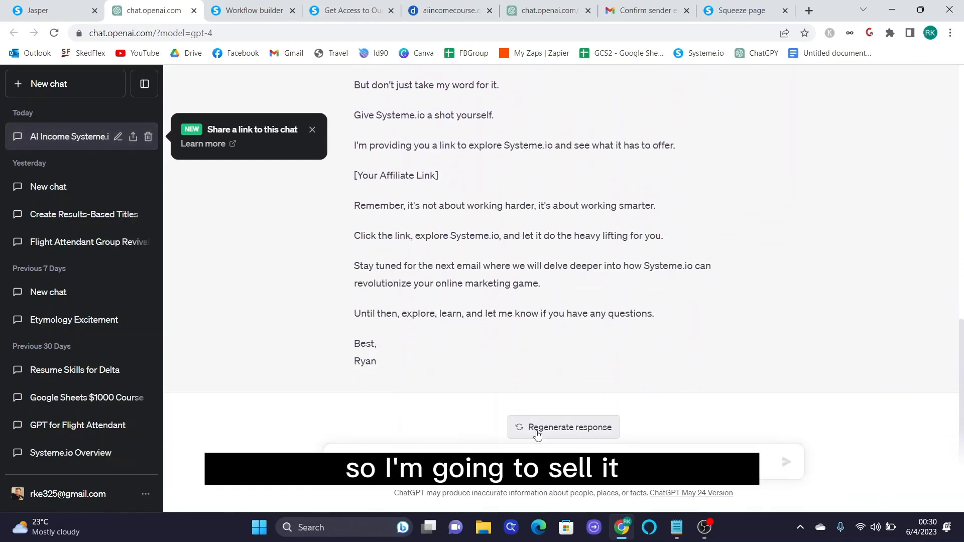
- Ask GPT-4 to shorten the email and copy the shorter reply
type("That")
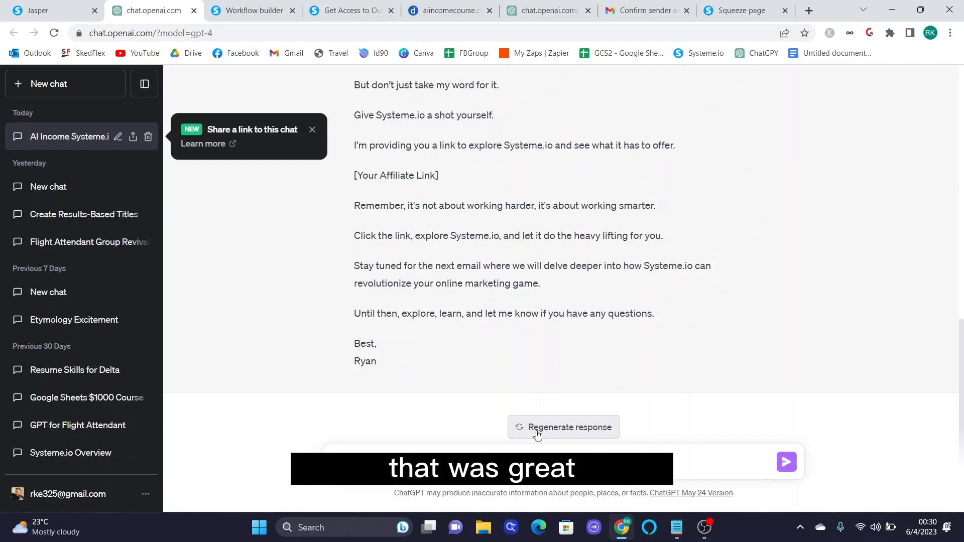
type(" was great thank you, but")
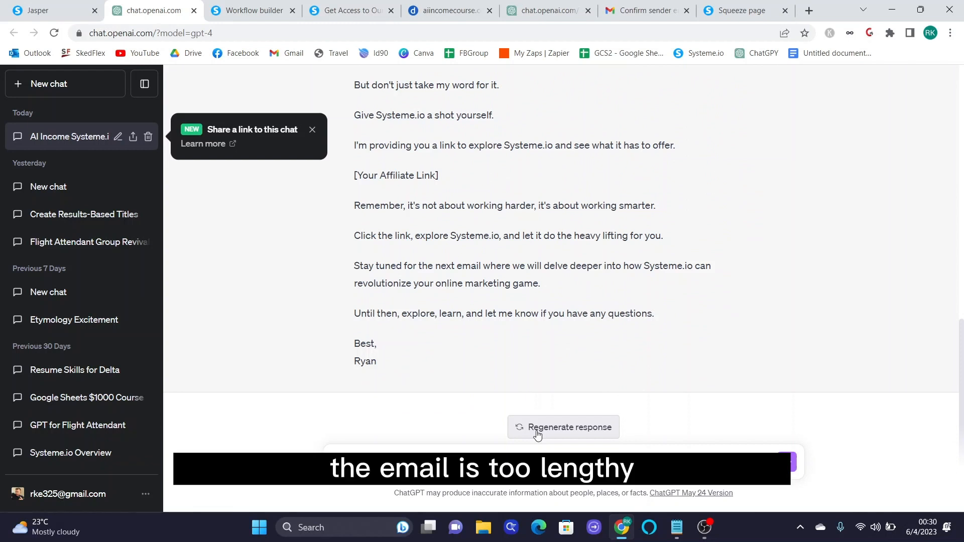
type(" the email is too lengthy.")
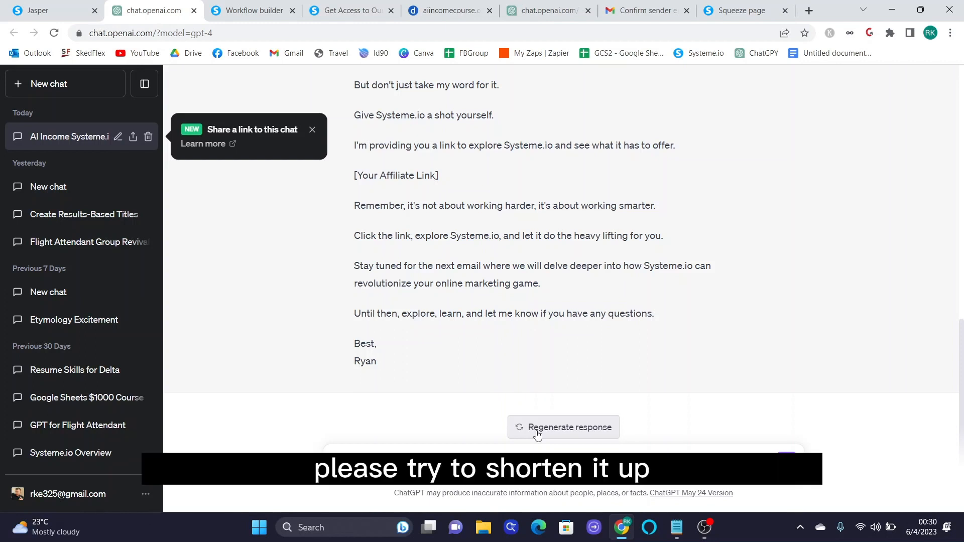
type(" Please try to shorten it up.")
key("Return")
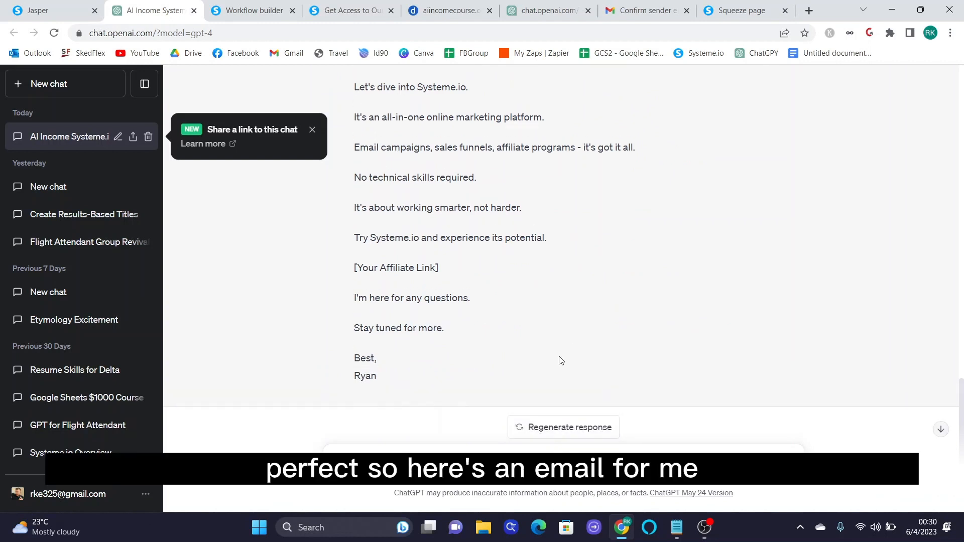
scroll(553, 362, "up", 3)
left_click_drag(350, 195, 552, 446)
key("ctrl+c")
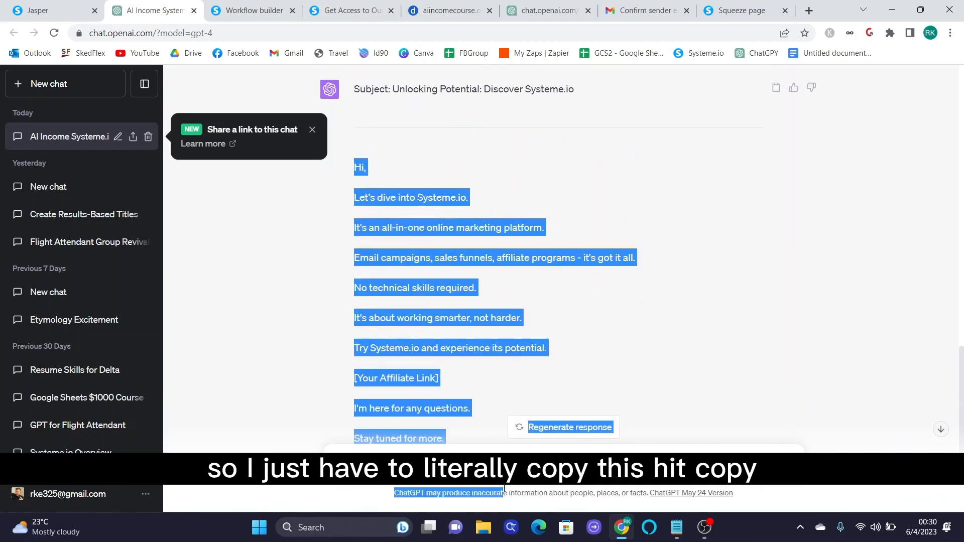
scroll(272, 100, "down", 3)
left_click(247, 11)
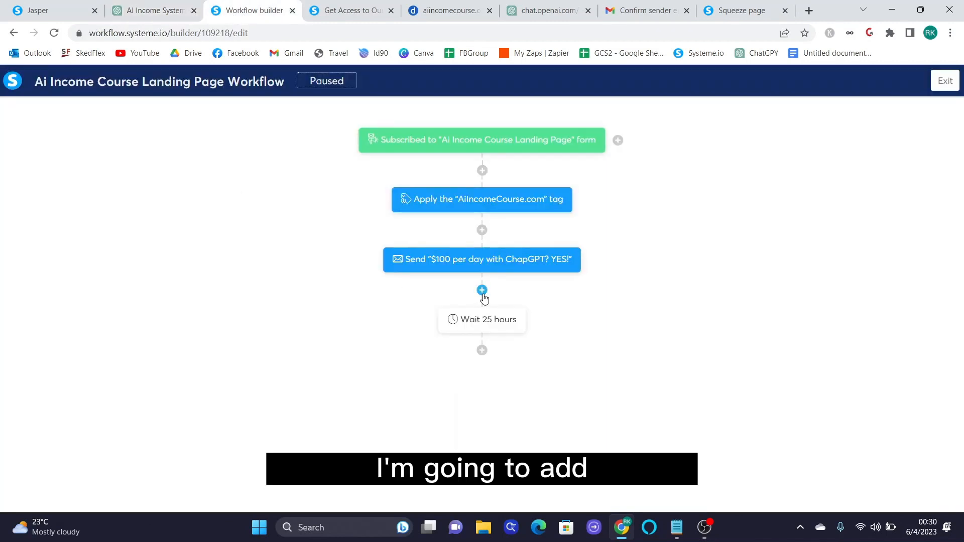
- Add a Send an email action after the 25-hour wait with a new email titled 'sd'
left_click(482, 351)
left_click(398, 262)
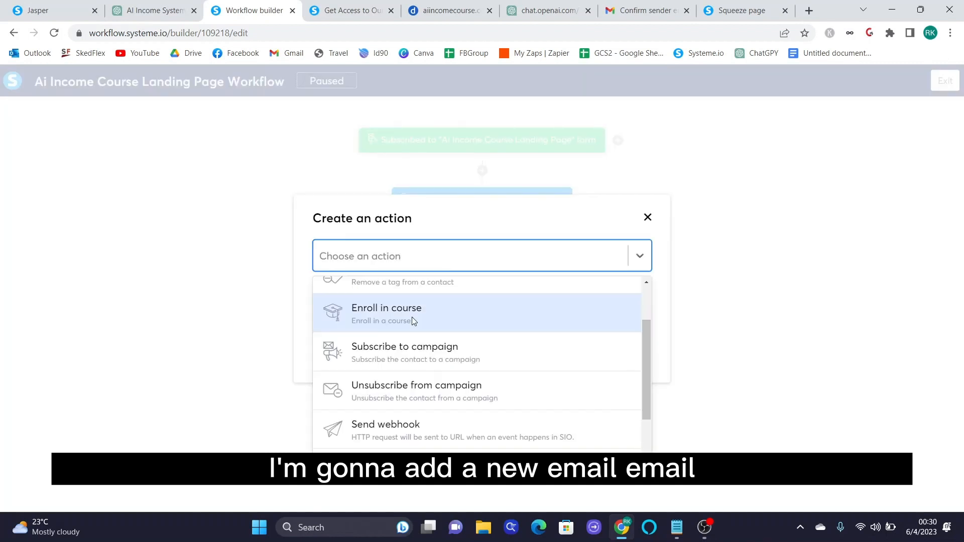
scroll(452, 347, "down", 2)
left_click(470, 400)
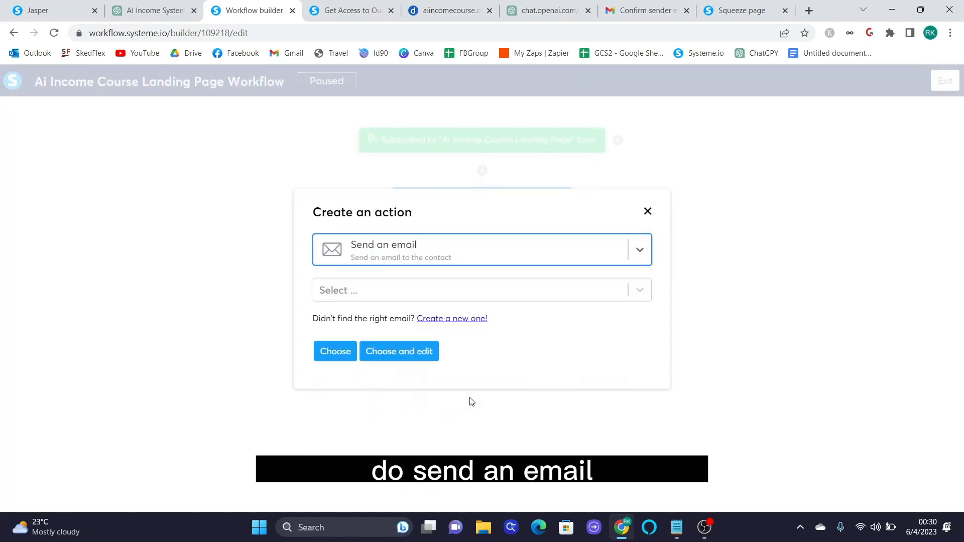
left_click(439, 319)
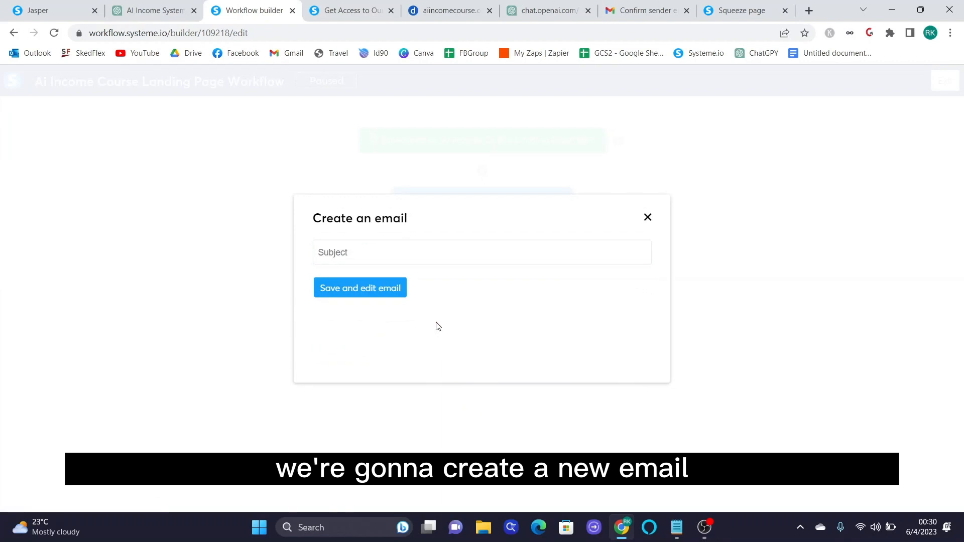
left_click(366, 257)
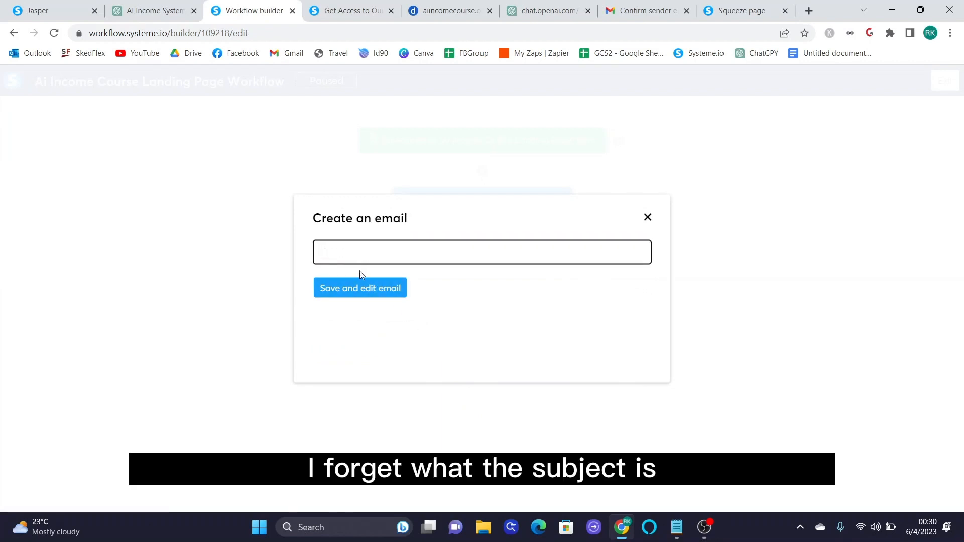
left_click(360, 290)
left_click(380, 250)
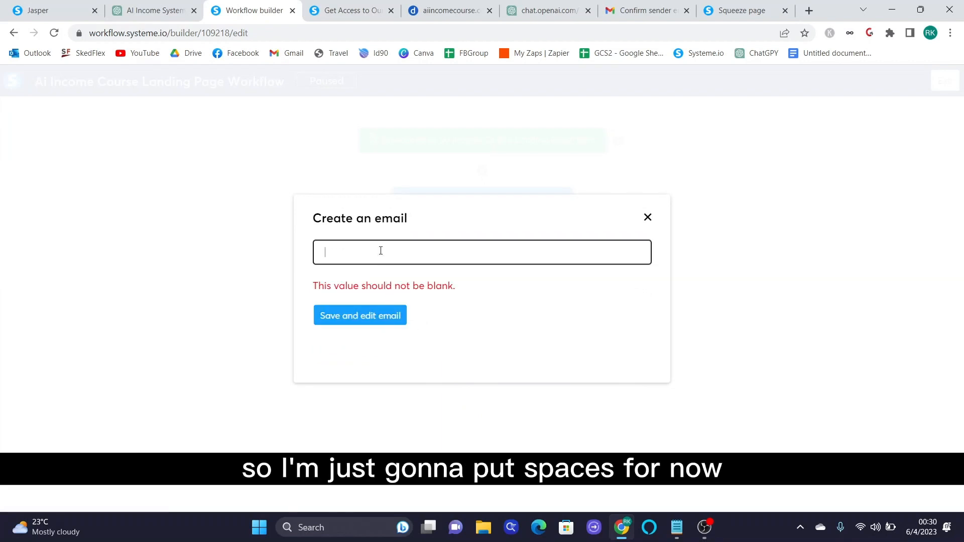
type("sd")
left_click(375, 314)
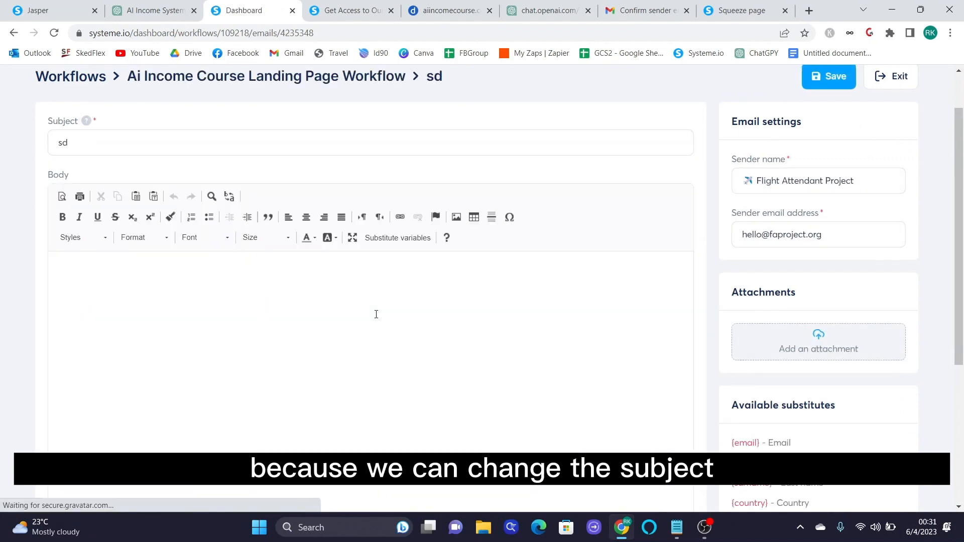
- Paste the shortened ChatGPT text into the body and set it to size 14
left_click(342, 316)
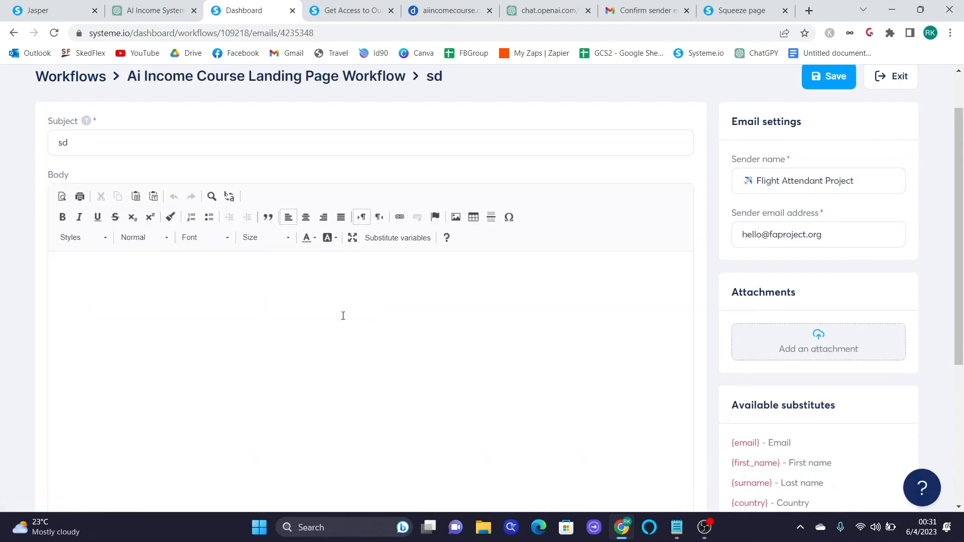
key("ctrl+v")
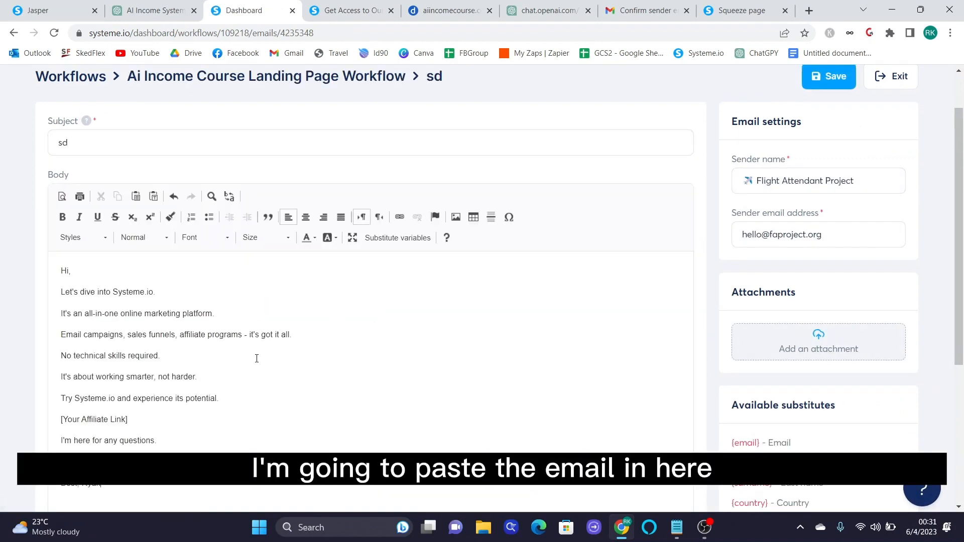
key("ctrl+a")
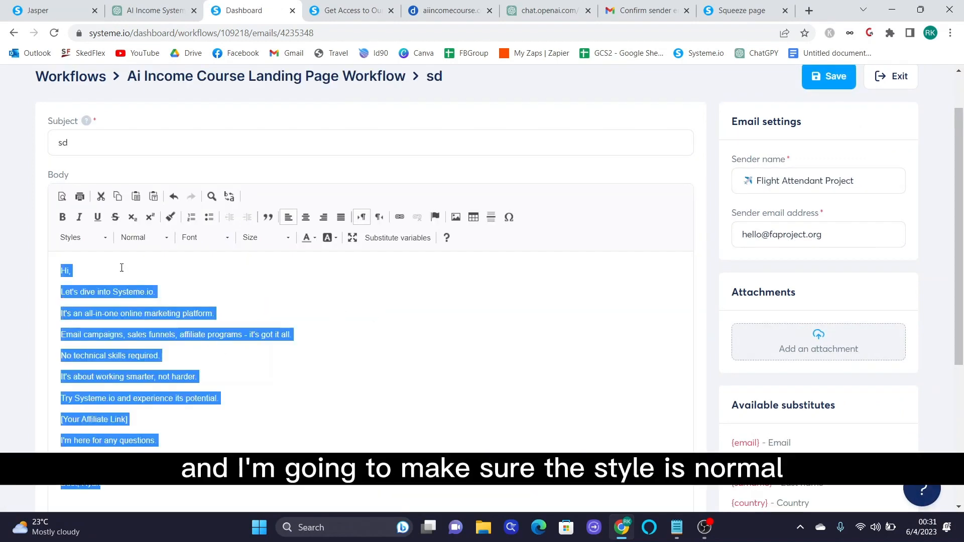
left_click(86, 243)
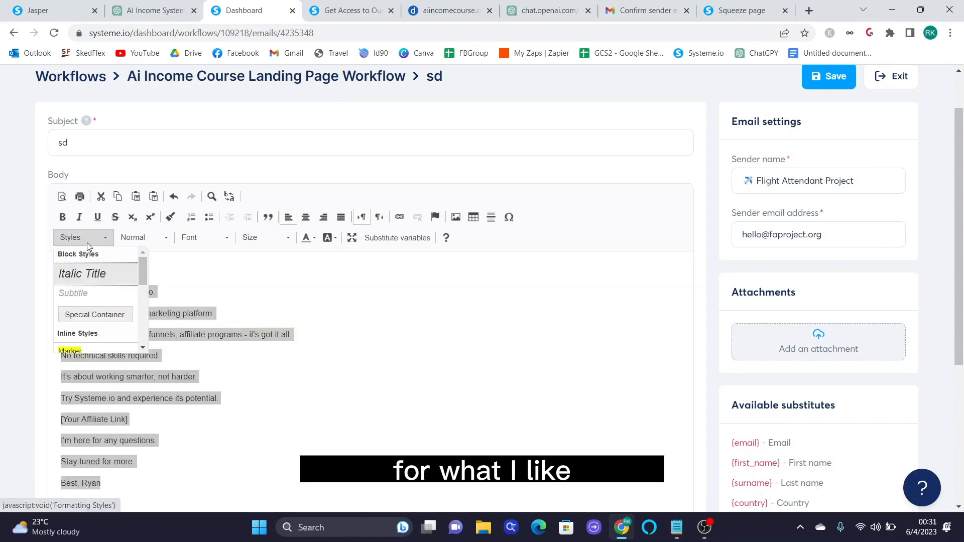
left_click(87, 242)
left_click(265, 237)
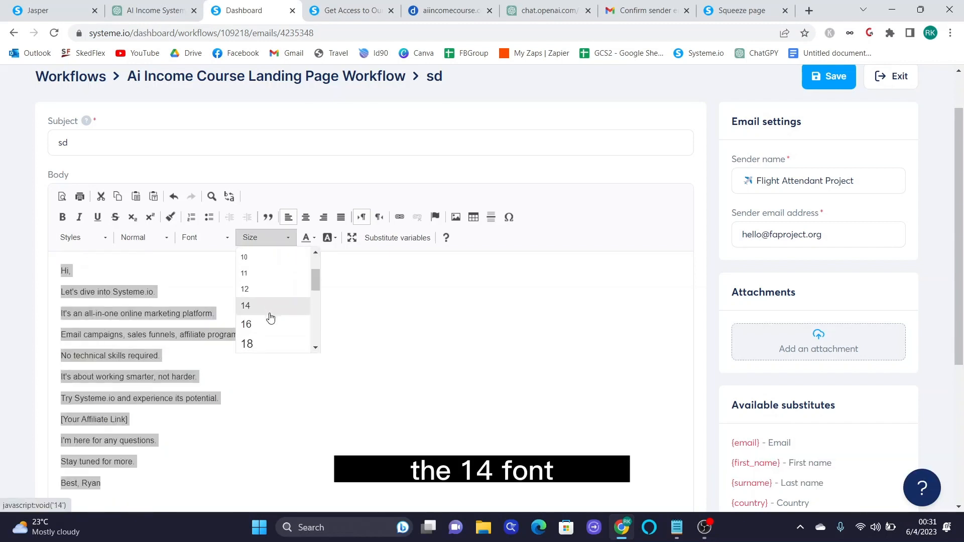
left_click(270, 318)
left_click(251, 359)
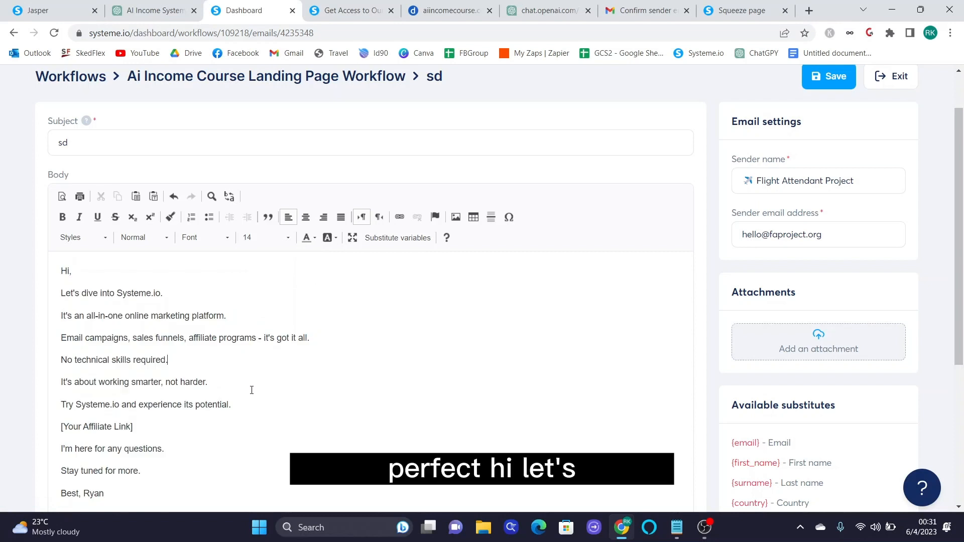
- Insert the contact's first name into the 'Hi' greeting and change 'Systeme.io' to 'Systeme' in two lines
left_click(106, 270)
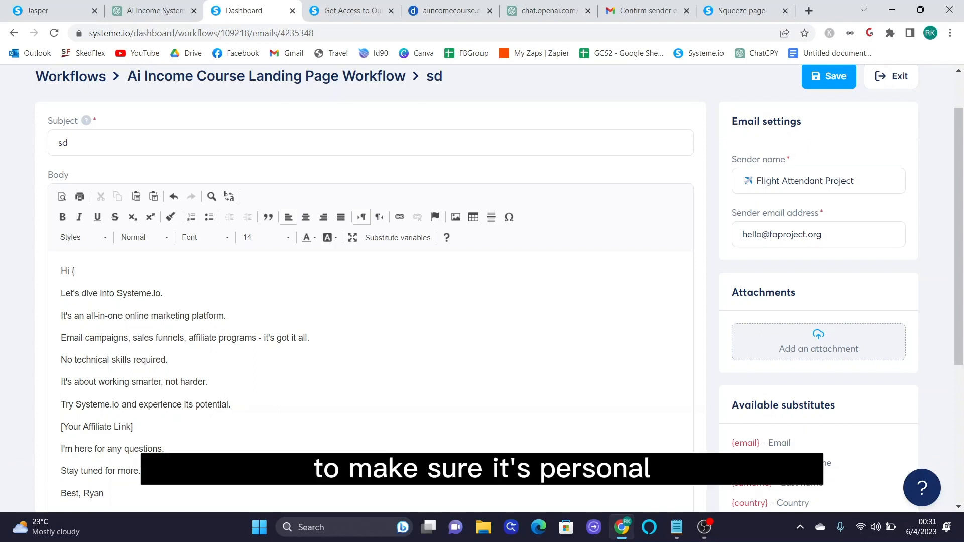
left_click(746, 463)
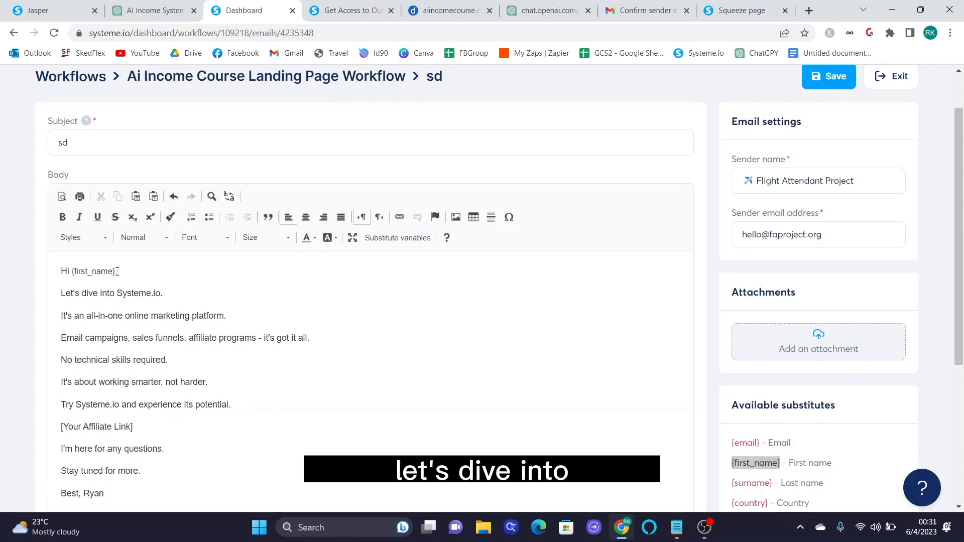
type(",")
left_click(167, 293)
key("BackSpace")
key("BackSpace")
key("BackSpace")
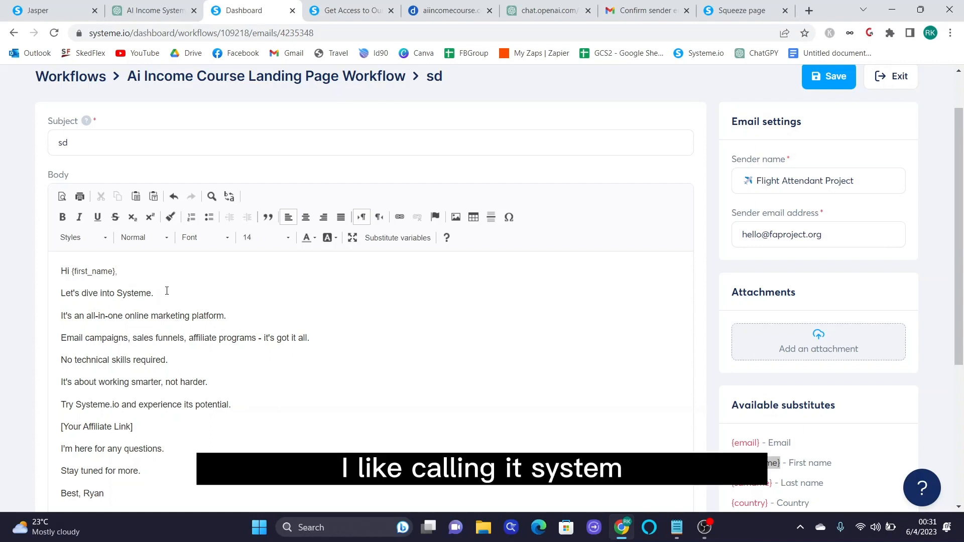
scroll(274, 363, "down", 1)
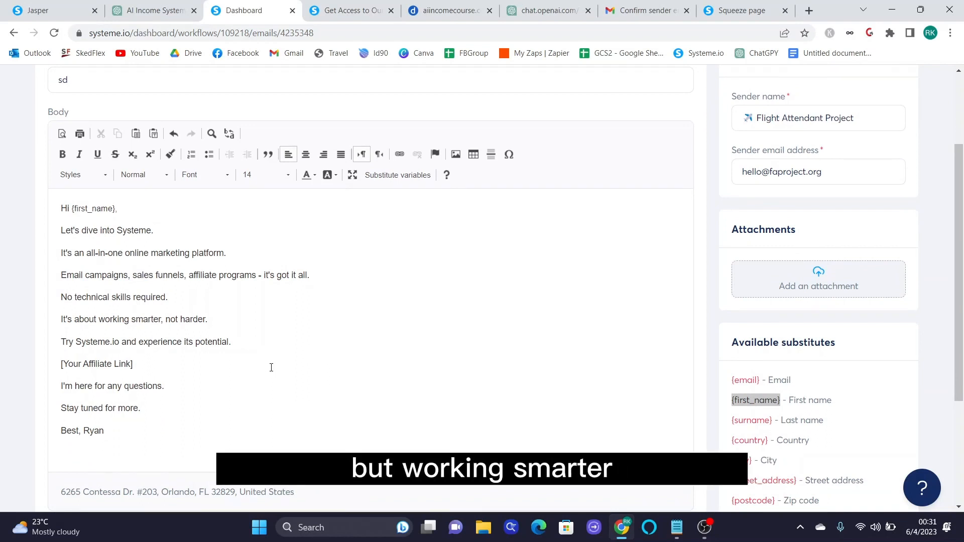
left_click(122, 342)
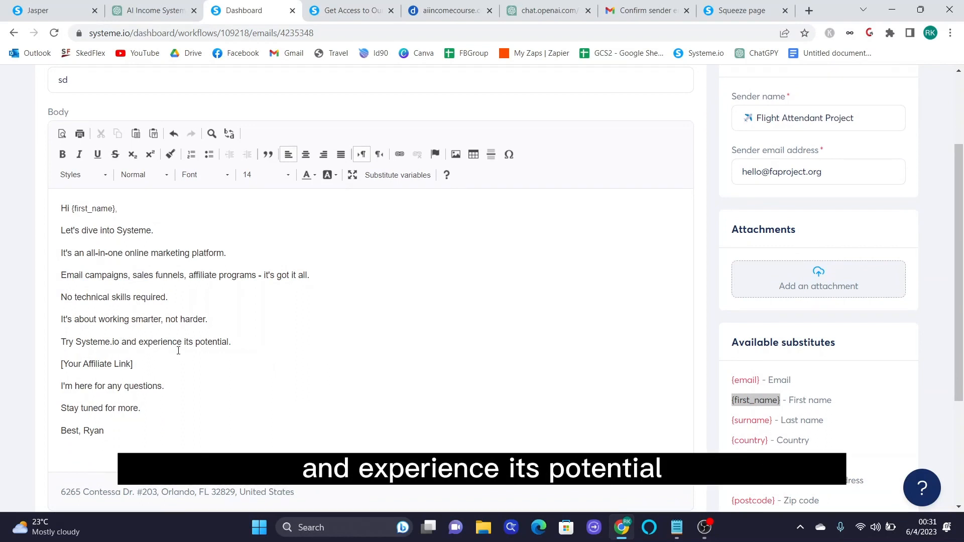
key("BackSpace")
key("BackSpace")
key("BackSpace")
key("BackSpace")
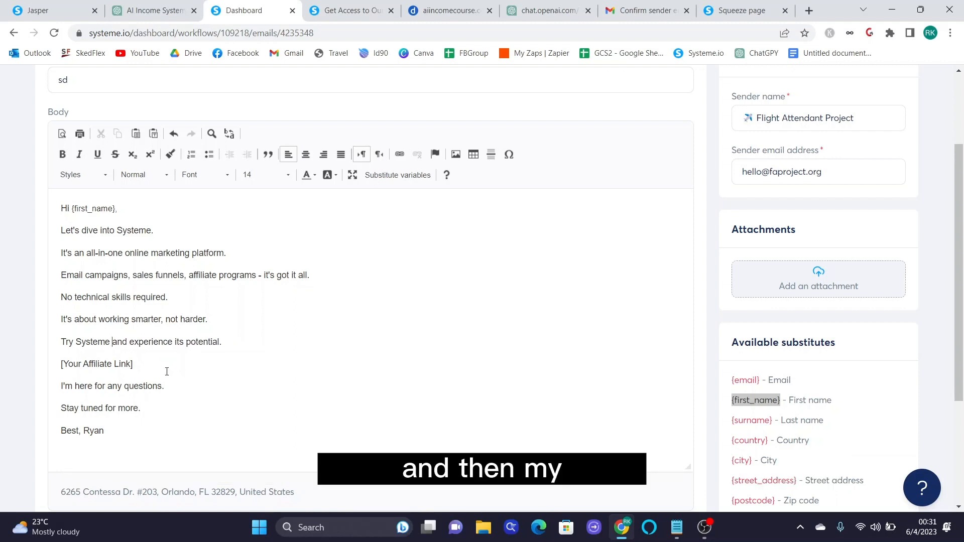
- Replace the affiliate-link placeholder with 'Click here to get started'
triple_click(165, 370)
left_click(157, 361)
left_click_drag(142, 362, 65, 363)
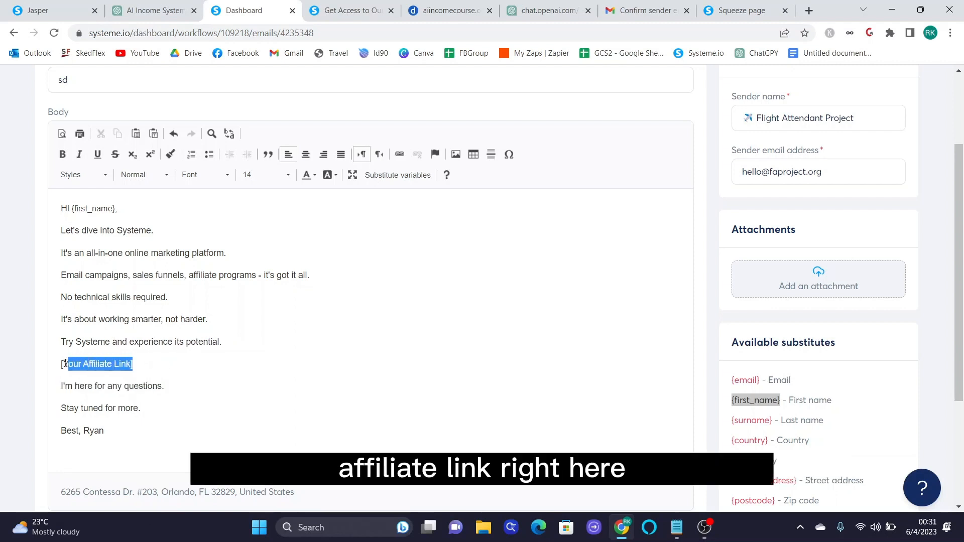
type("Click here to")
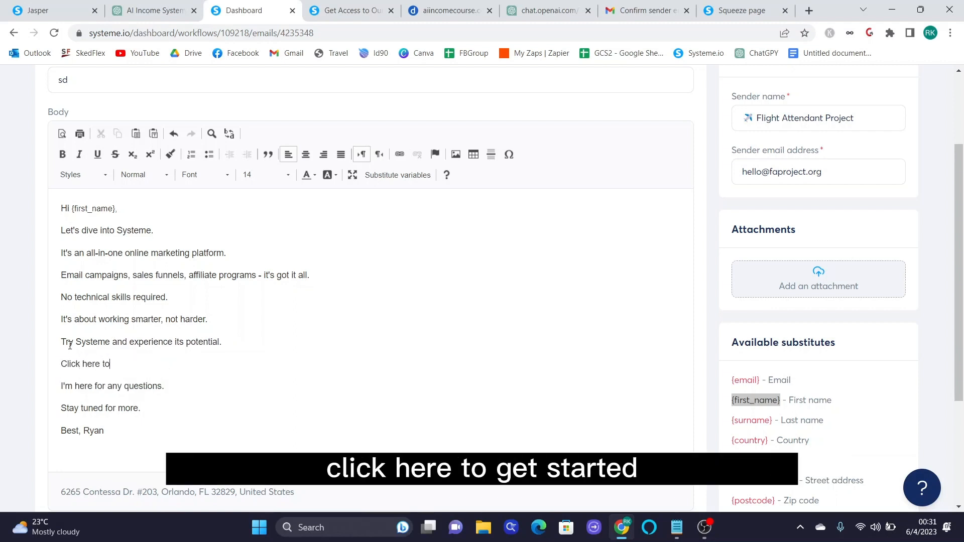
type(" get started!")
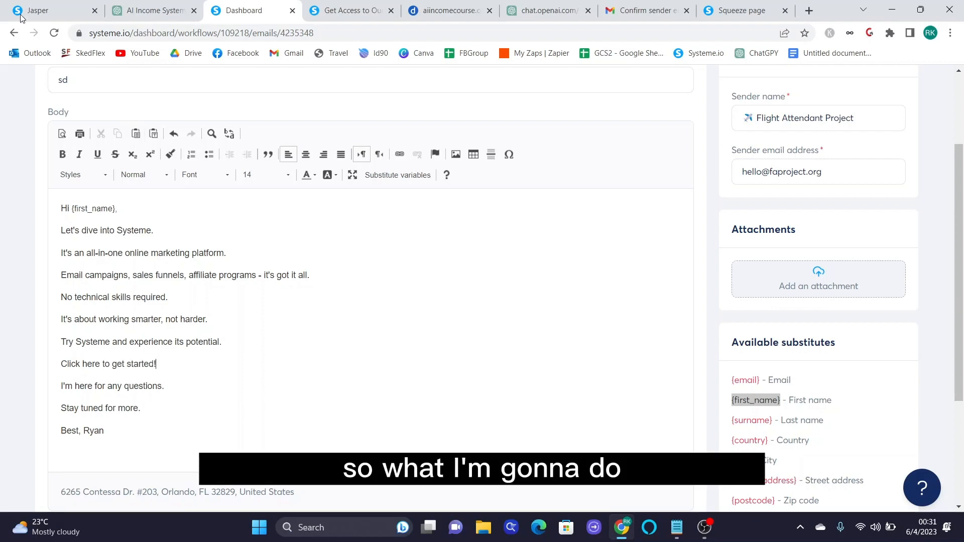
- Copy the affiliate link URL from the Systeme.io affiliate dashboard
left_click(30, 5)
left_click(347, 10)
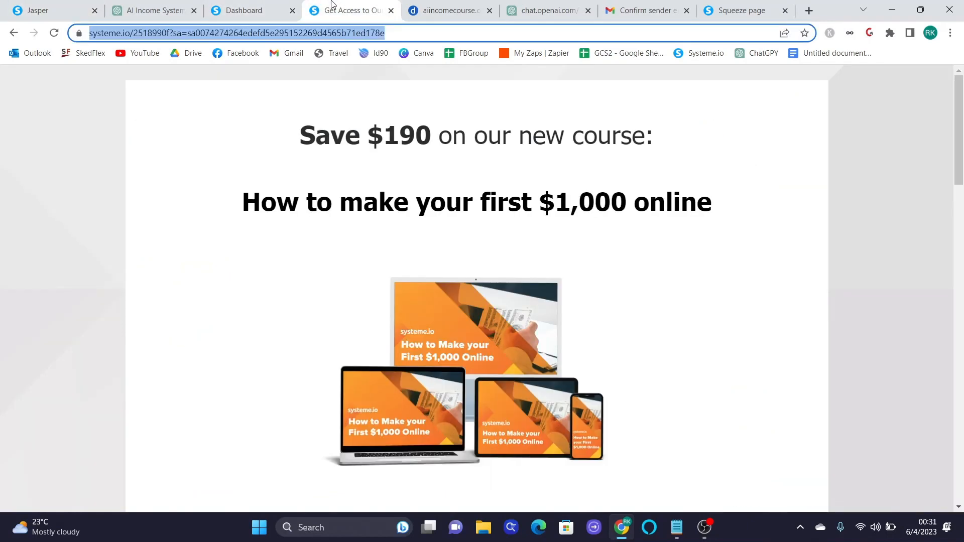
left_click(420, 85)
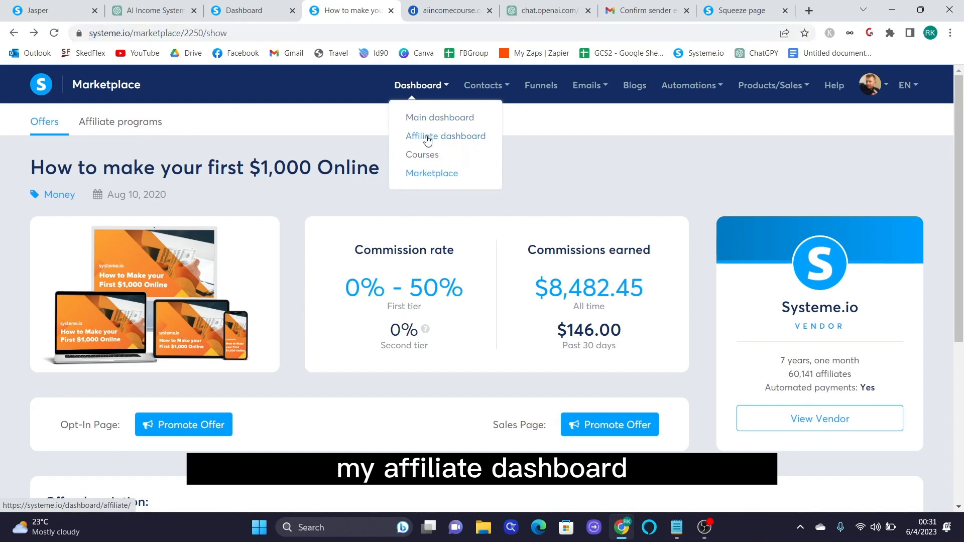
left_click(423, 137)
scroll(502, 341, "down", 4)
left_click_drag(668, 333, 350, 325)
right_click(355, 325)
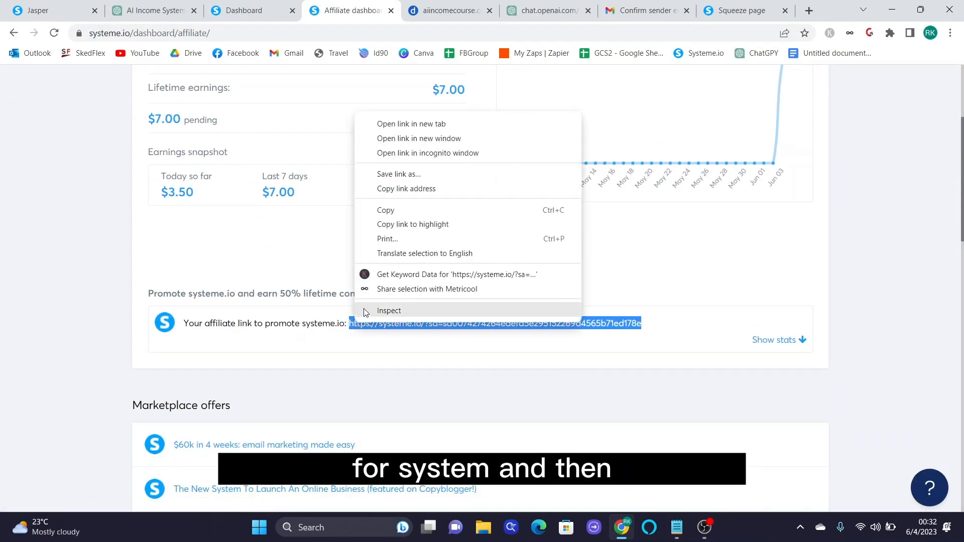
left_click(385, 209)
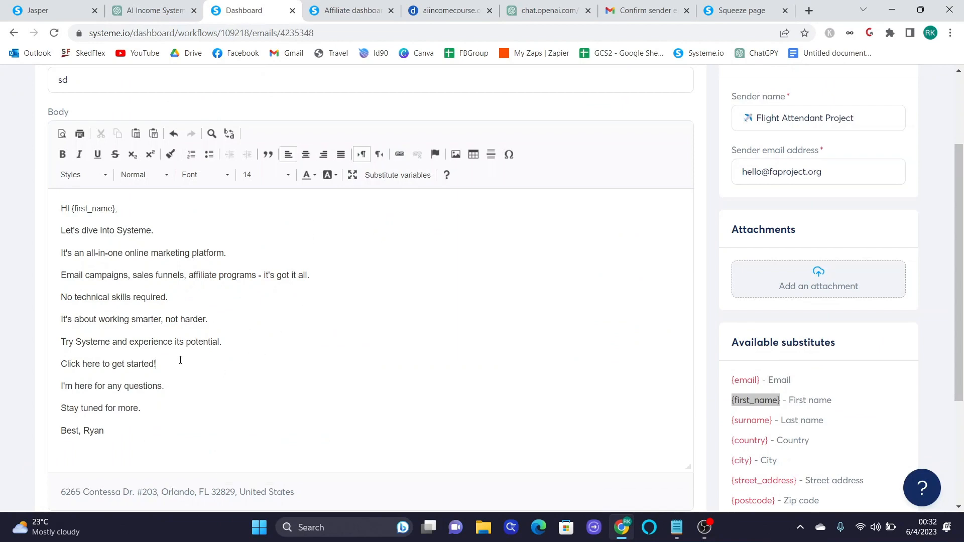
- Hyperlink the 'Click here to get started!' line to the pasted affiliate URL
left_click_drag(181, 360, 60, 363)
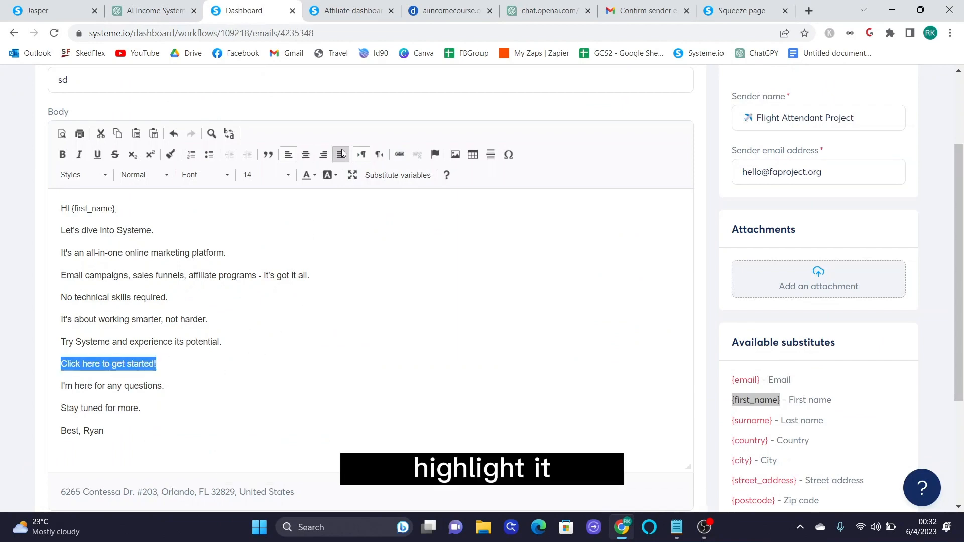
left_click(399, 154)
key("ctrl+v")
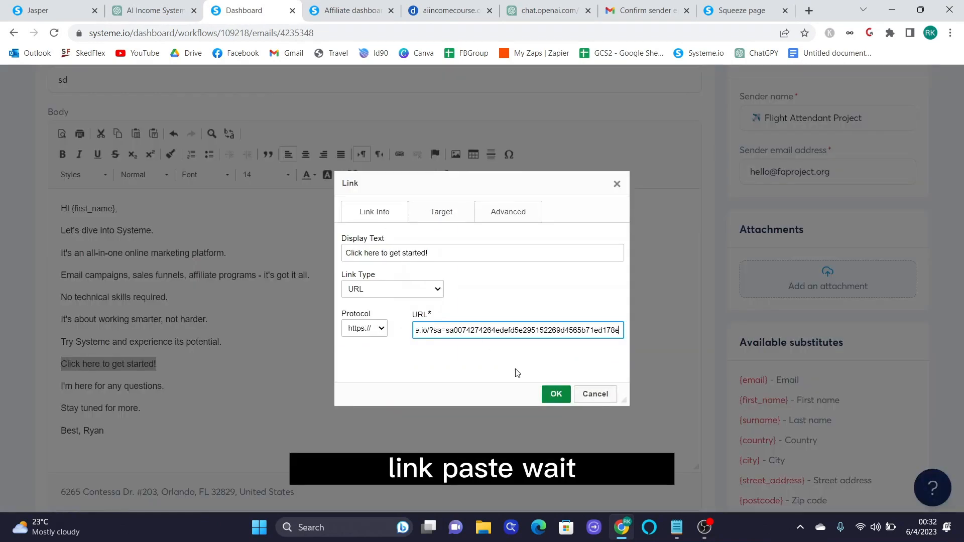
left_click(556, 393)
scroll(382, 394, "down", 2)
- Save the edited follow-up email and exit back to the workflow
scroll(383, 392, "up", 2)
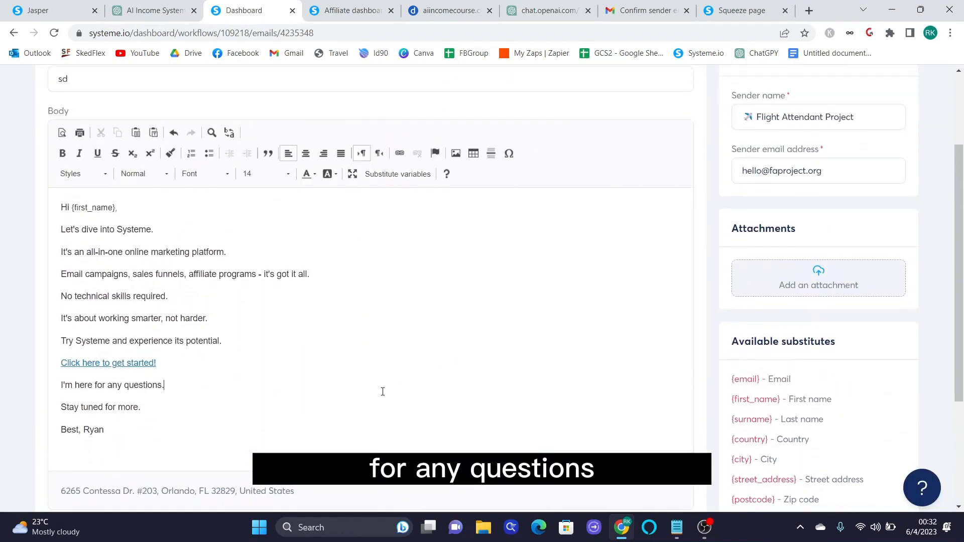
scroll(383, 394, "down", 4)
scroll(691, 241, "up", 6)
left_click(803, 131)
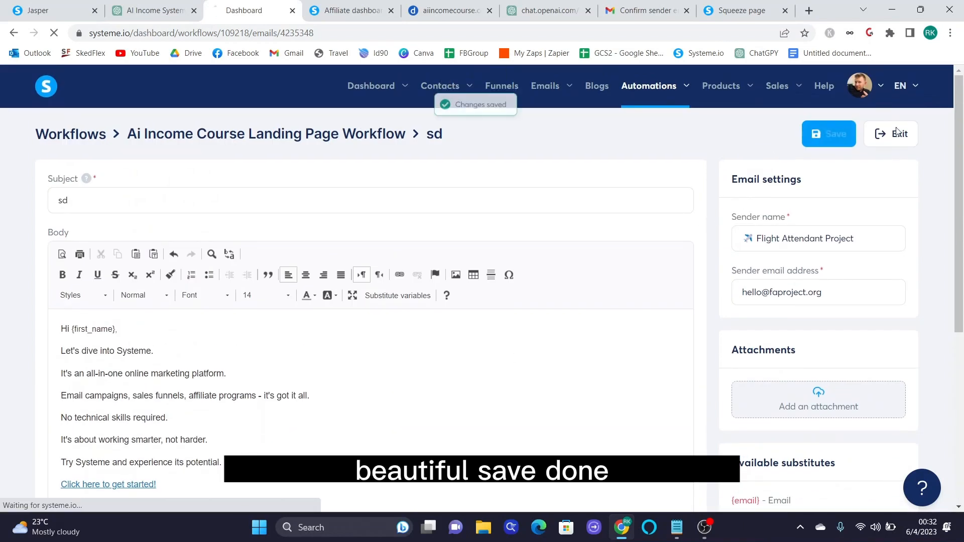
left_click(898, 133)
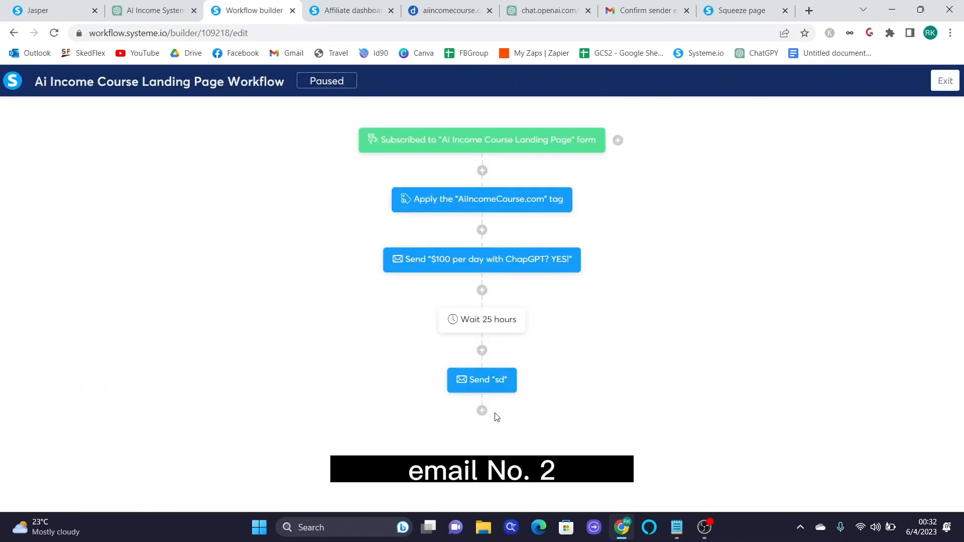
- Reopen the second email step with 'sd' selected as its email for editing
left_click(486, 386)
left_click(370, 283)
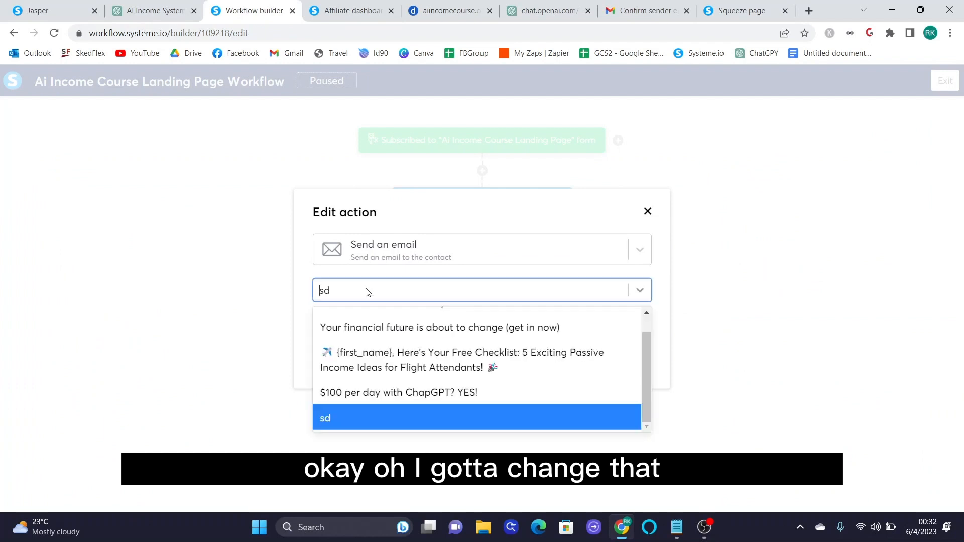
left_click(366, 288)
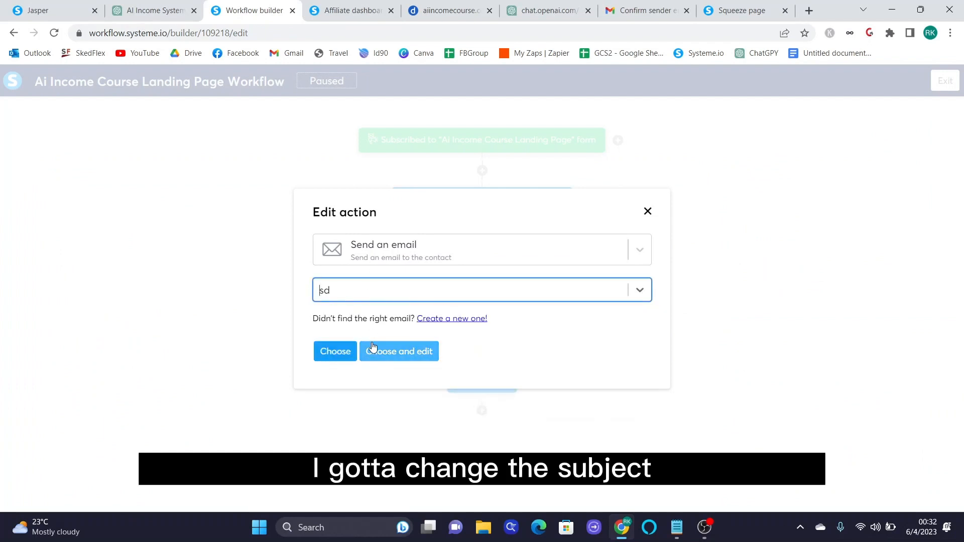
left_click(388, 351)
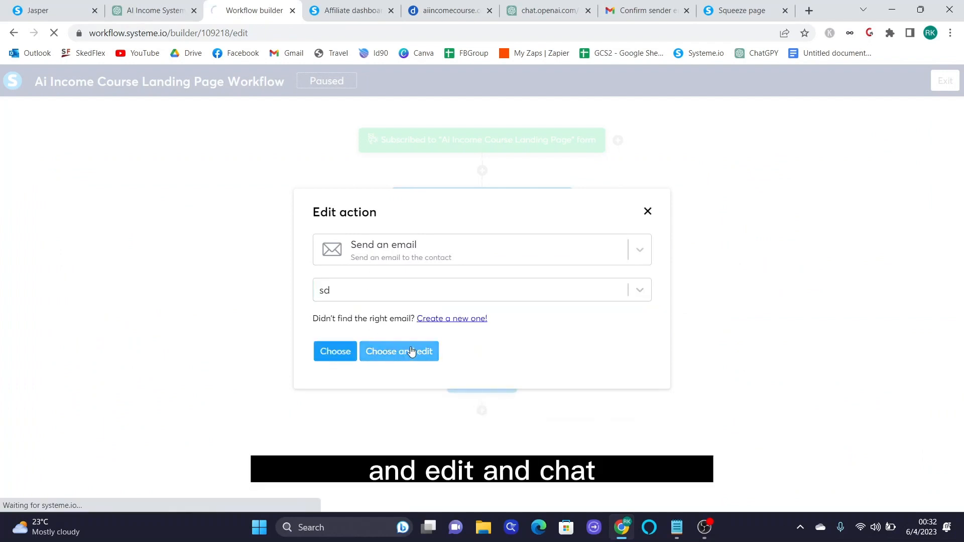
left_click(170, 11)
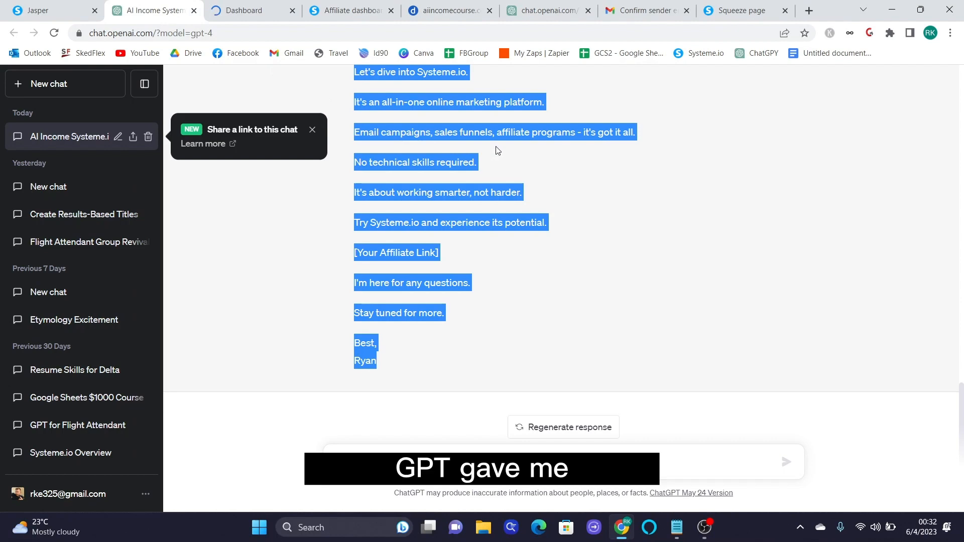
- Ask ChatGPT for a different subject and copy 'Fast-track Your Success with Systeme.io'
left_click(528, 188)
scroll(528, 191, "up", 3)
scroll(529, 193, "up", 1)
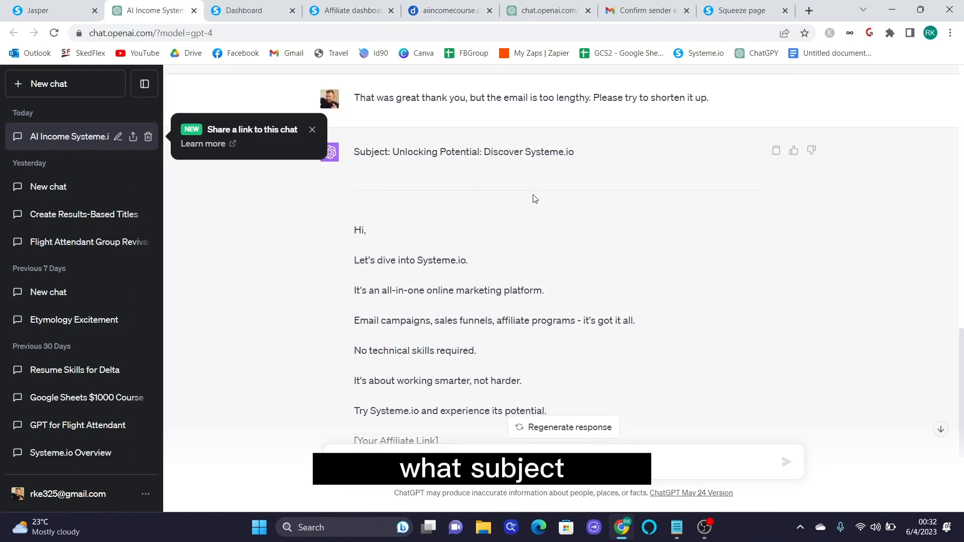
left_click_drag(584, 152, 401, 151)
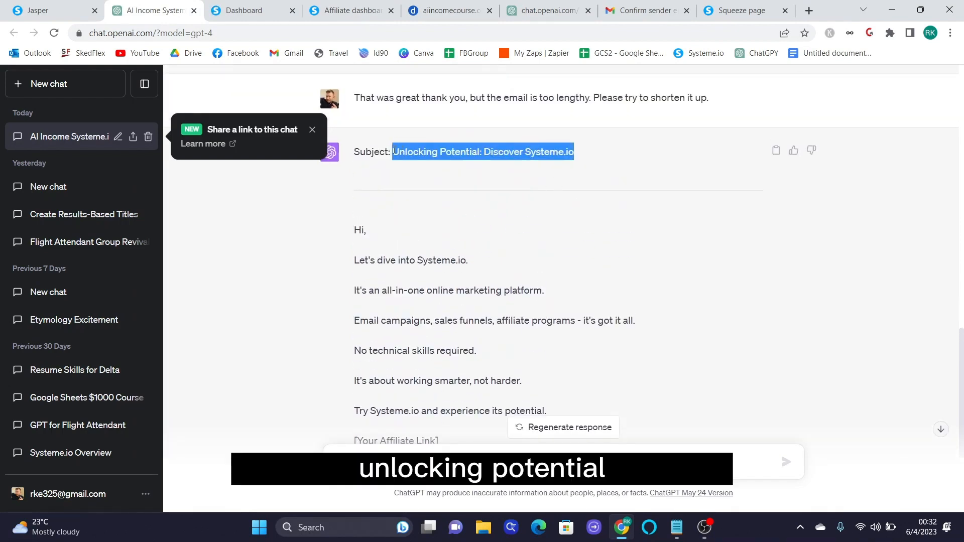
key("ctrl+Tab")
key("ctrl+shift+Tab")
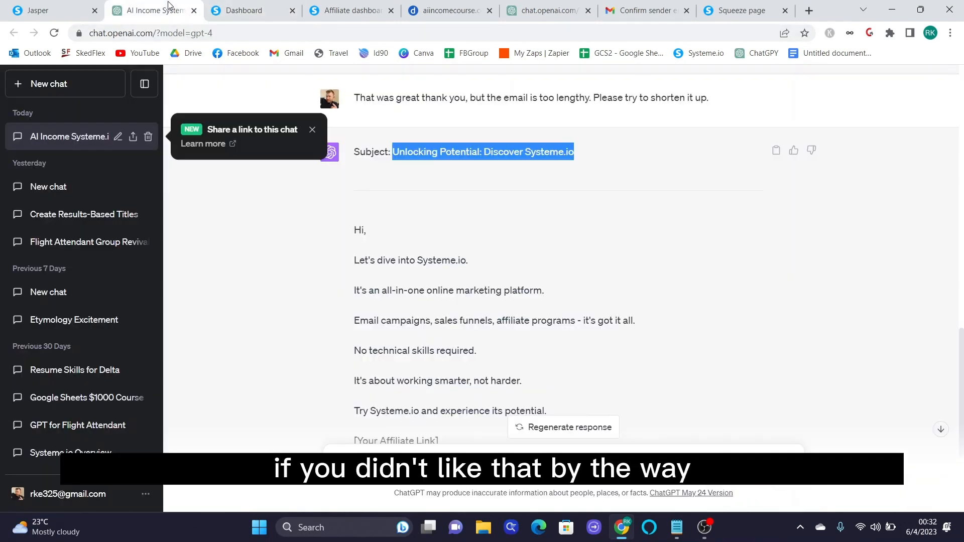
scroll(502, 252, "down", 4)
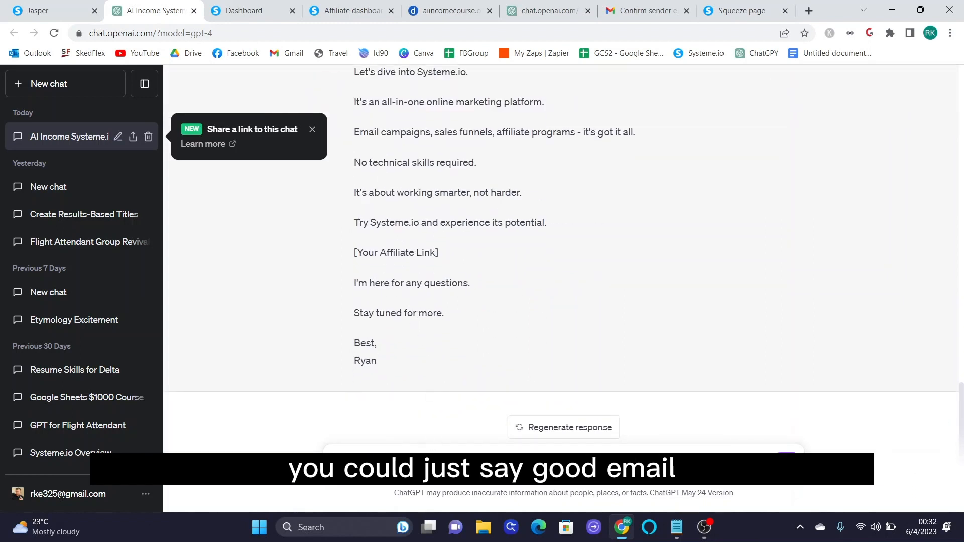
key("Return")
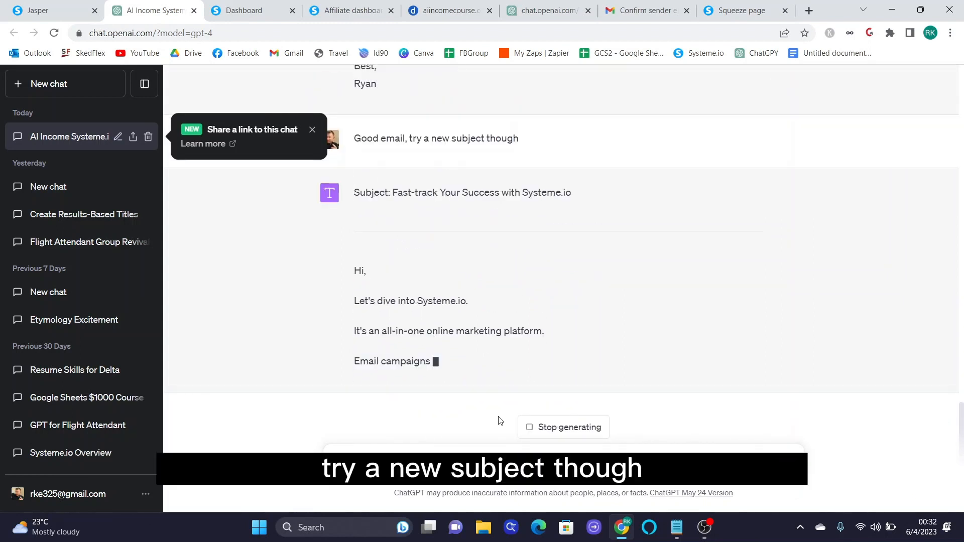
scroll(536, 303, "up", 1)
left_click_drag(572, 195, 392, 189)
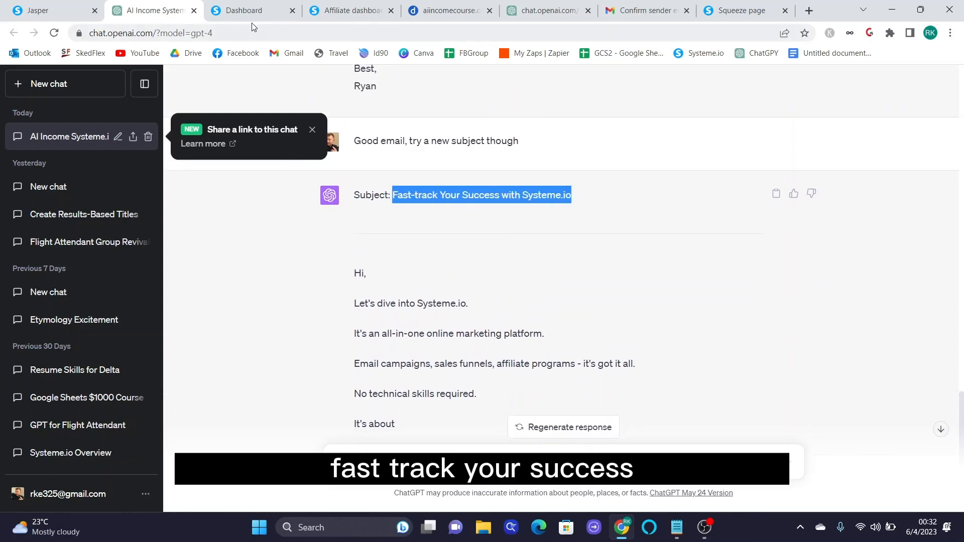
left_click(244, 11)
- Replace the sender name and sender e-mail with the course-branded ones, then save the email
triple_click(791, 180)
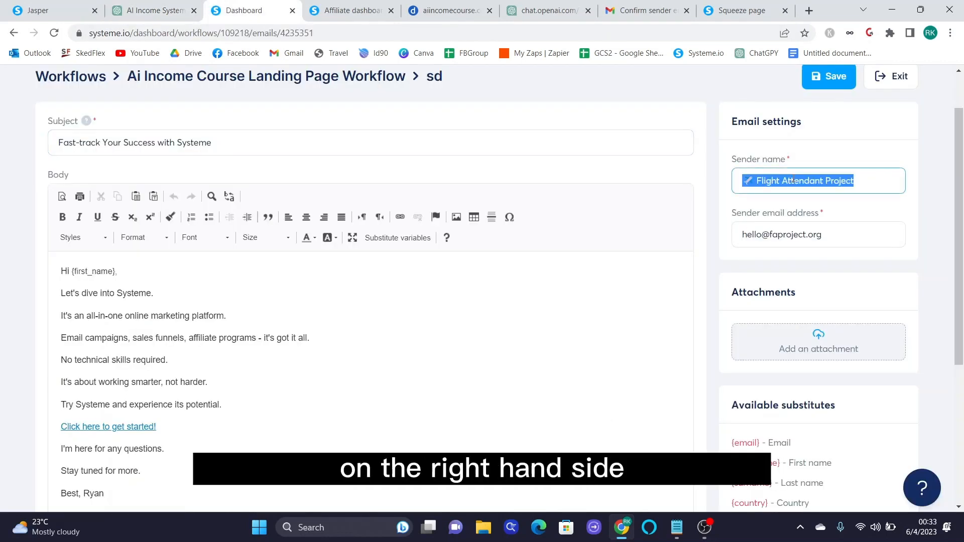
type("Ryan ")
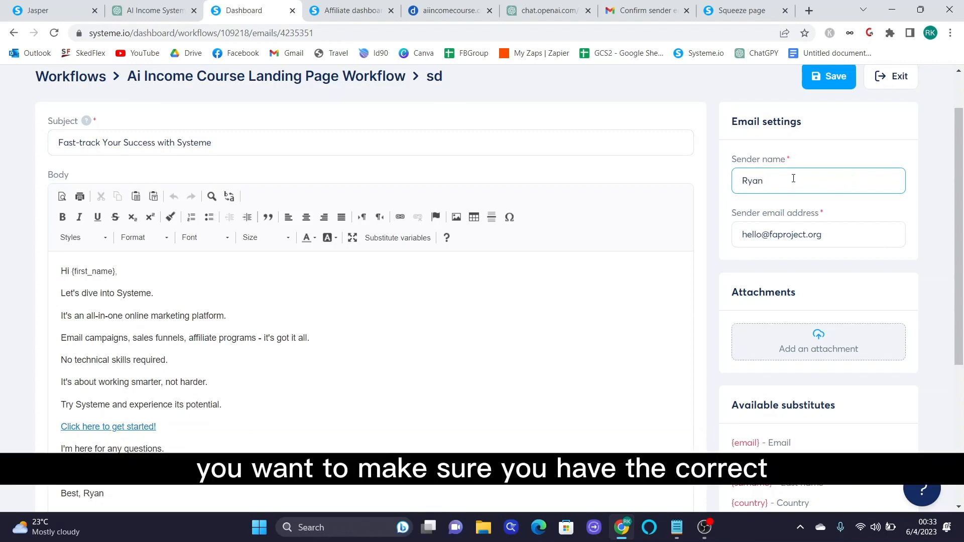
type("[Ai Income Course")
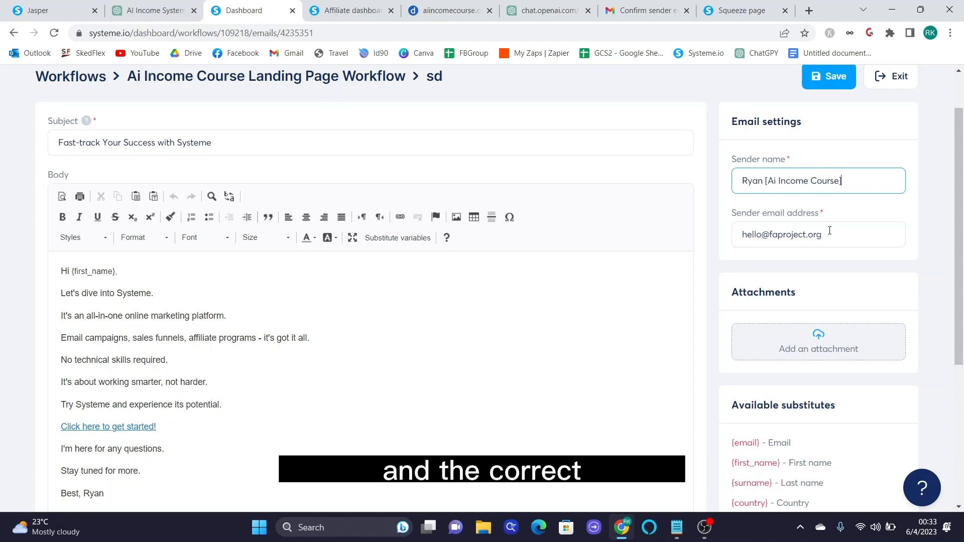
left_click_drag(830, 234, 744, 235)
type("ra")
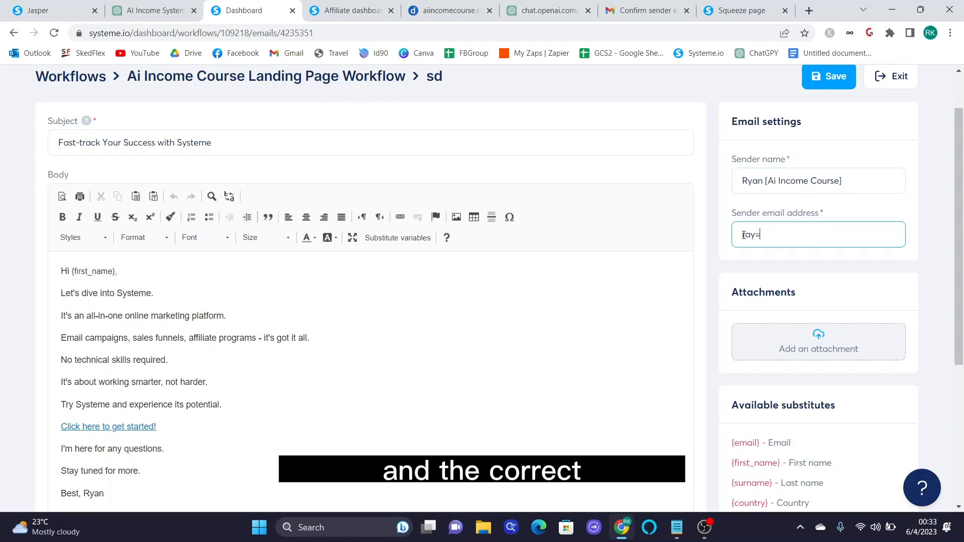
key("BackSpace")
key("BackSpace")
key("BackSpace")
key("BackSpace")
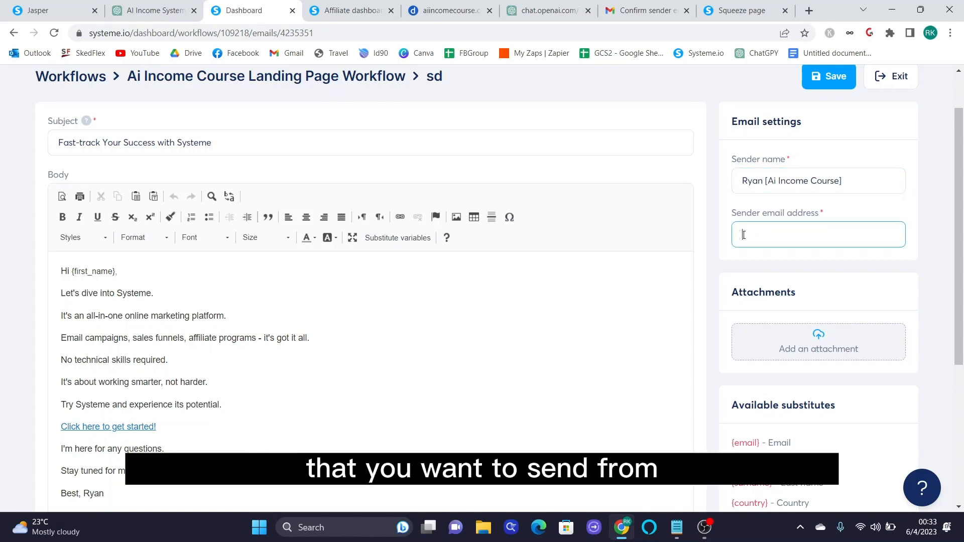
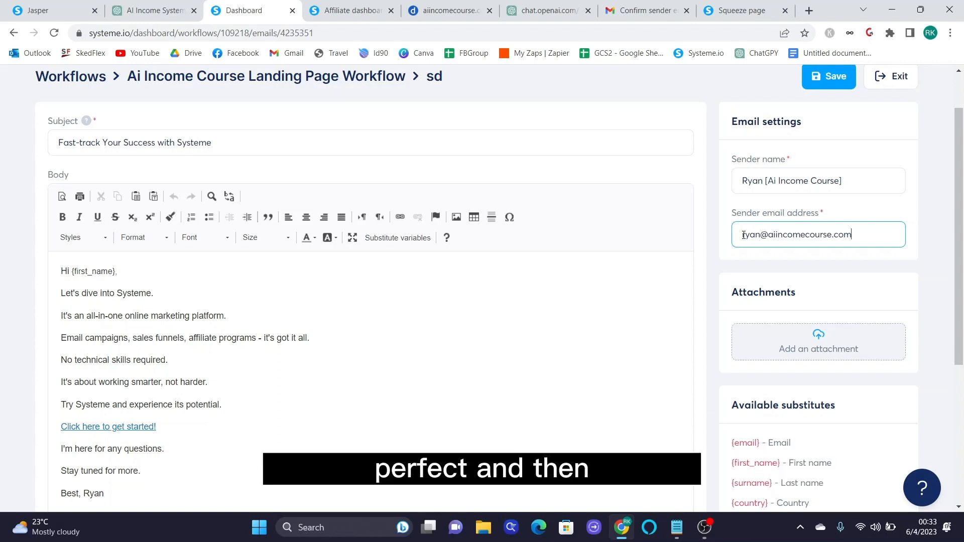
left_click(835, 80)
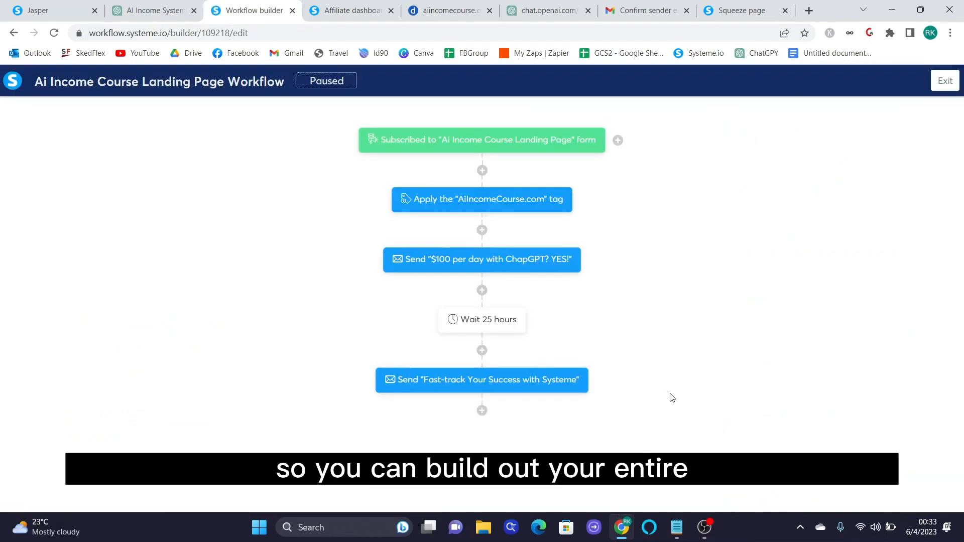
- Activate the Ai Income Course Landing Page Workflow from the workflows list and confirm
left_click(950, 77)
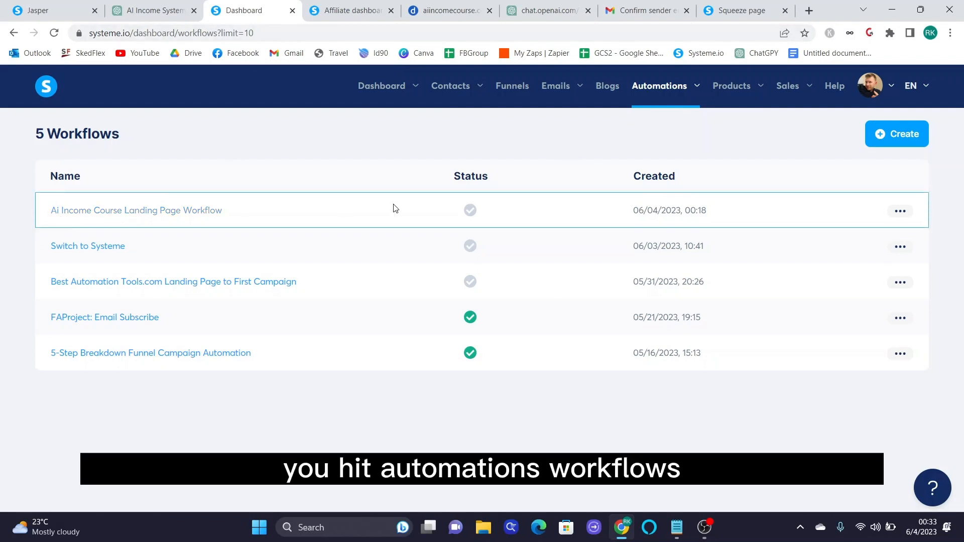
left_click(899, 211)
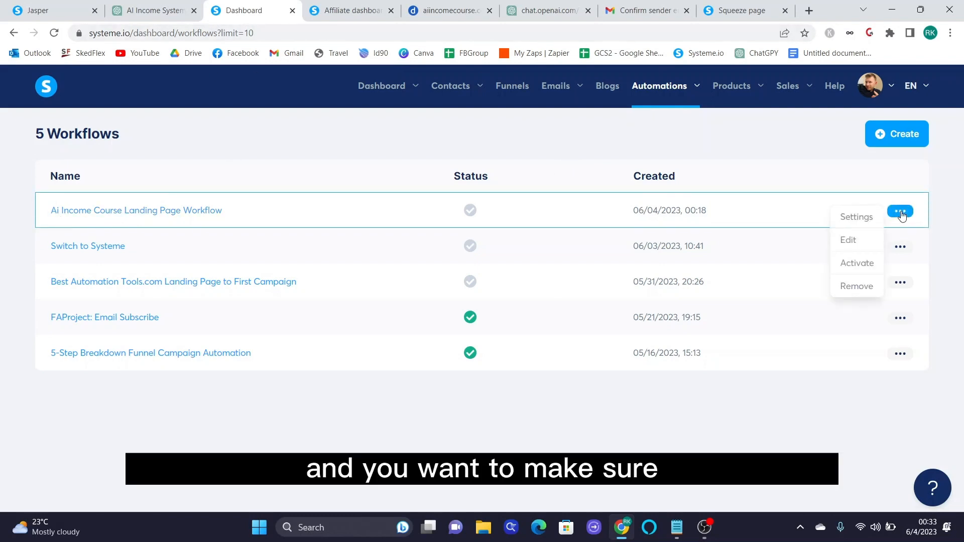
left_click(857, 261)
left_click(409, 332)
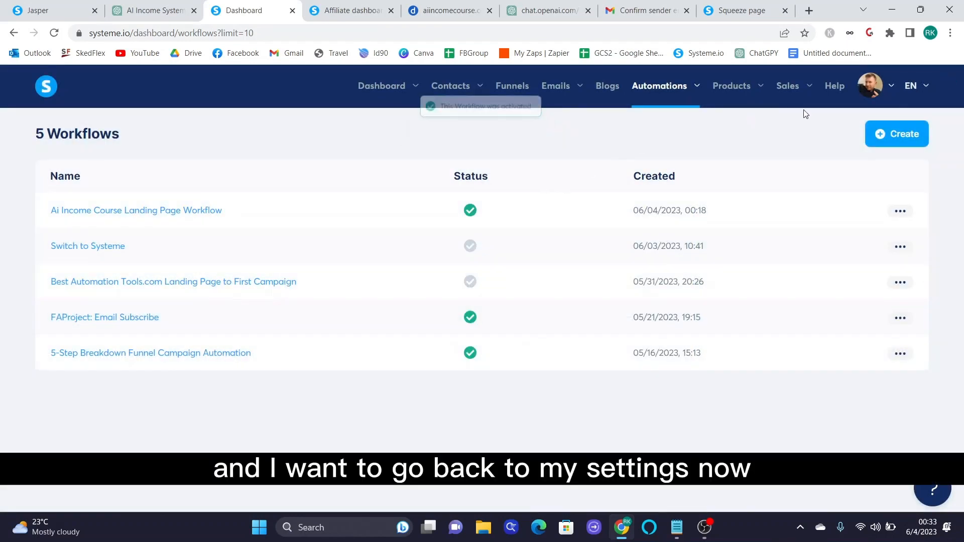
mouse_move(883, 93)
left_click(864, 125)
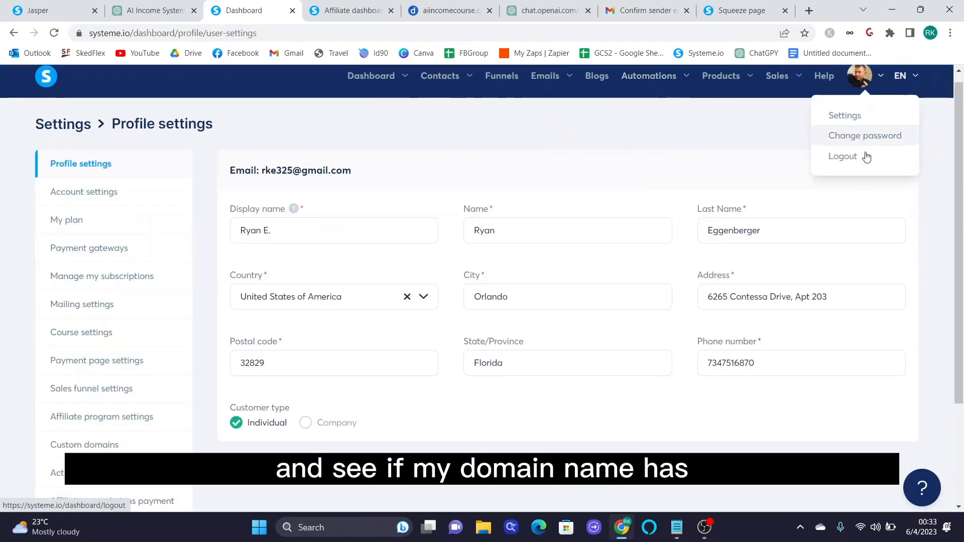
scroll(119, 260, "down", 3)
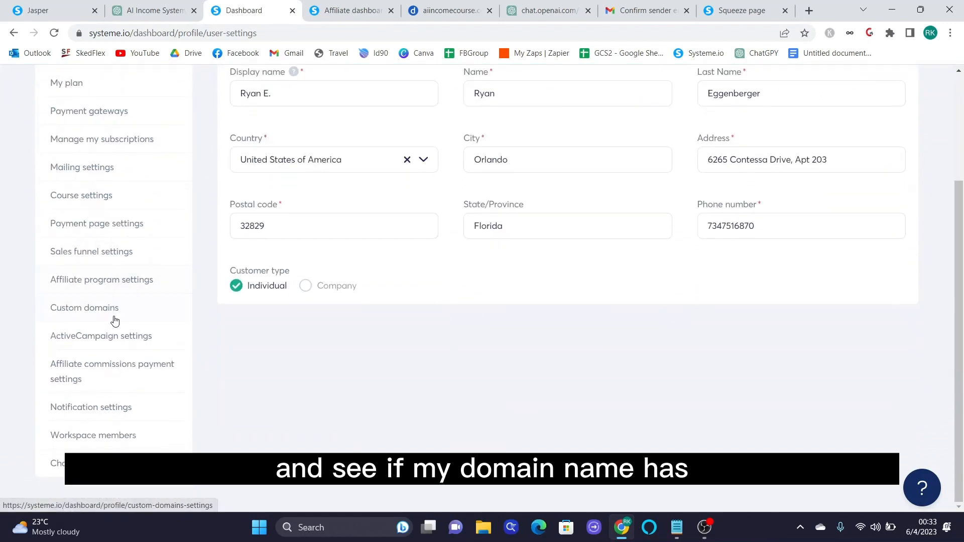
left_click(114, 321)
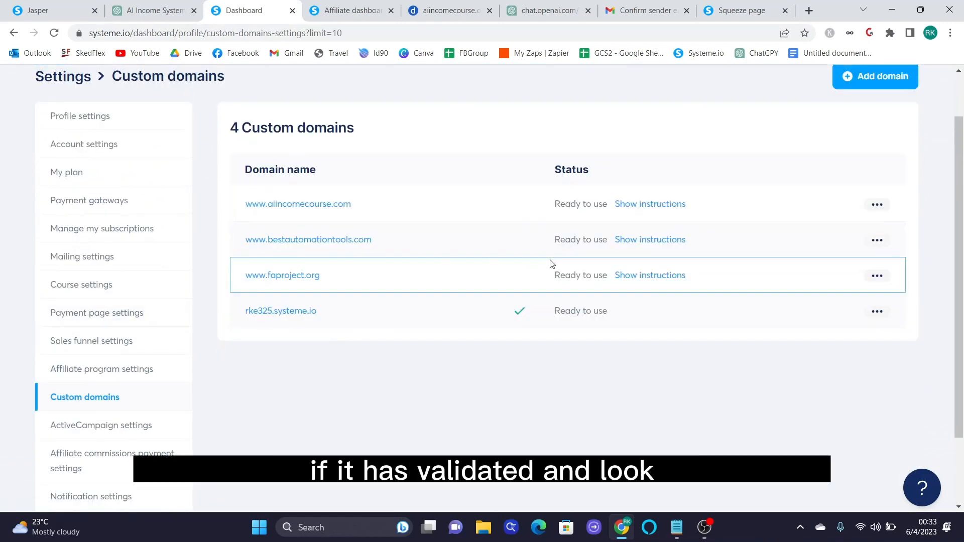
left_click_drag(556, 208, 608, 207)
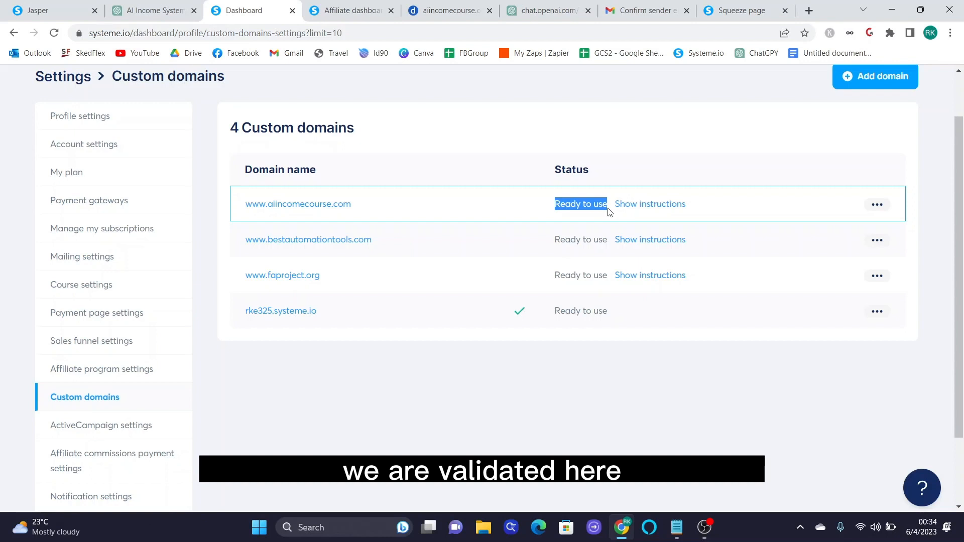
scroll(608, 212, "up", 2)
left_click(512, 86)
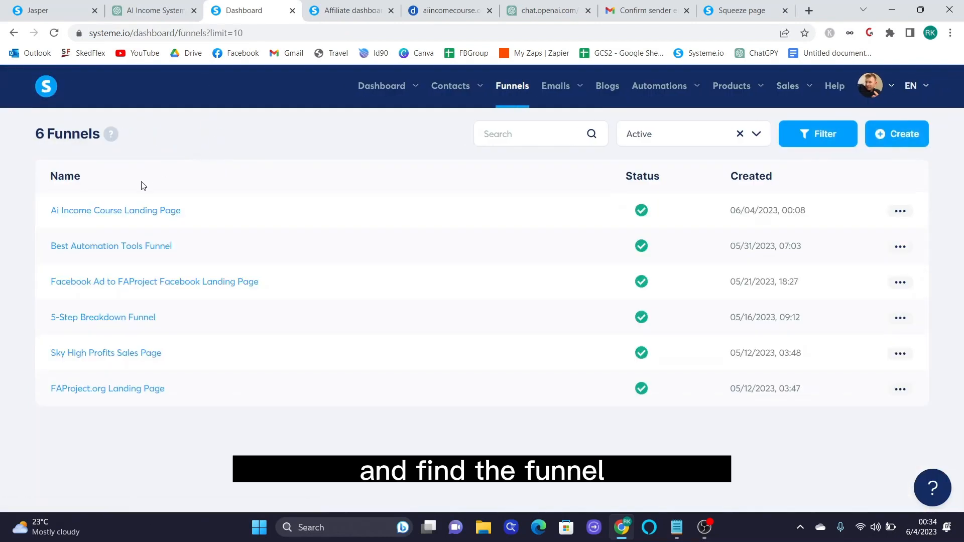
left_click(88, 210)
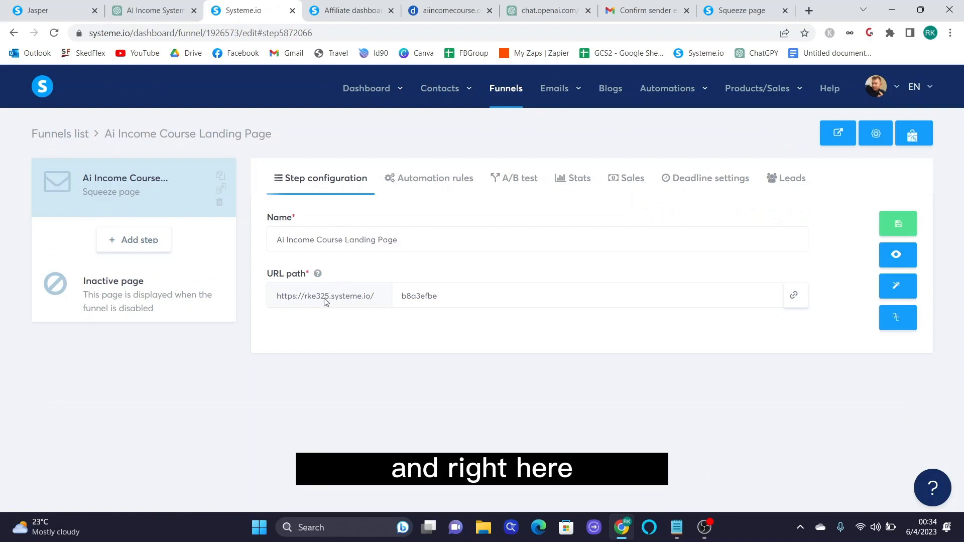
mouse_move(319, 275)
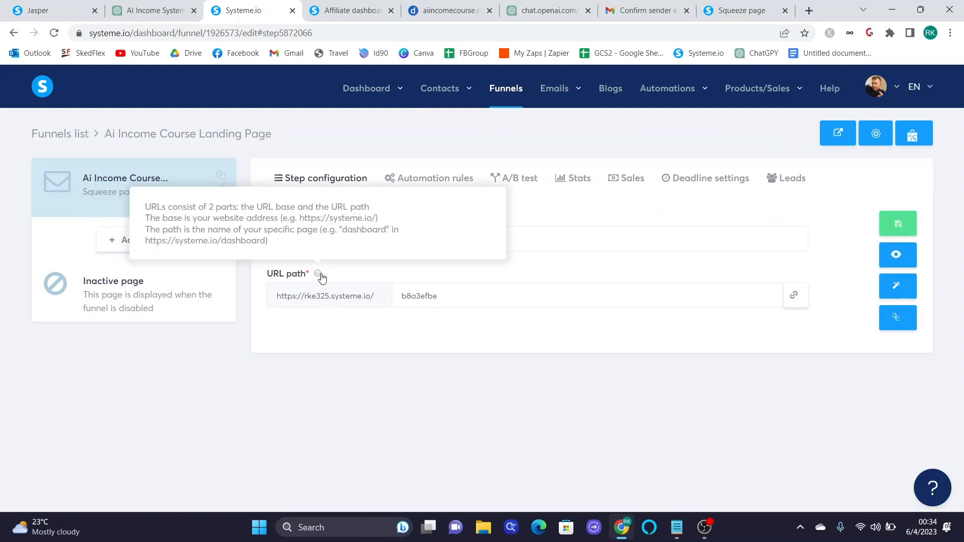
left_click(884, 143)
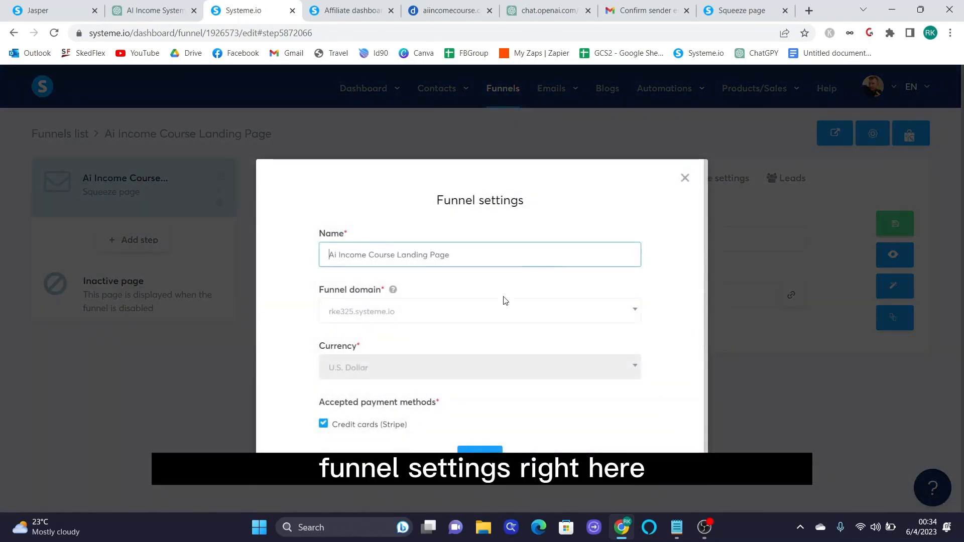
left_click(522, 313)
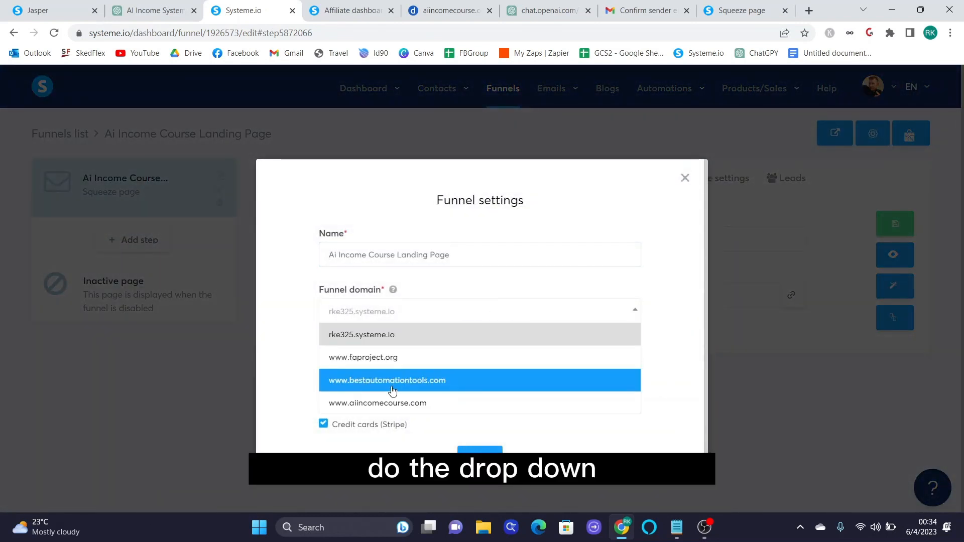
left_click(387, 403)
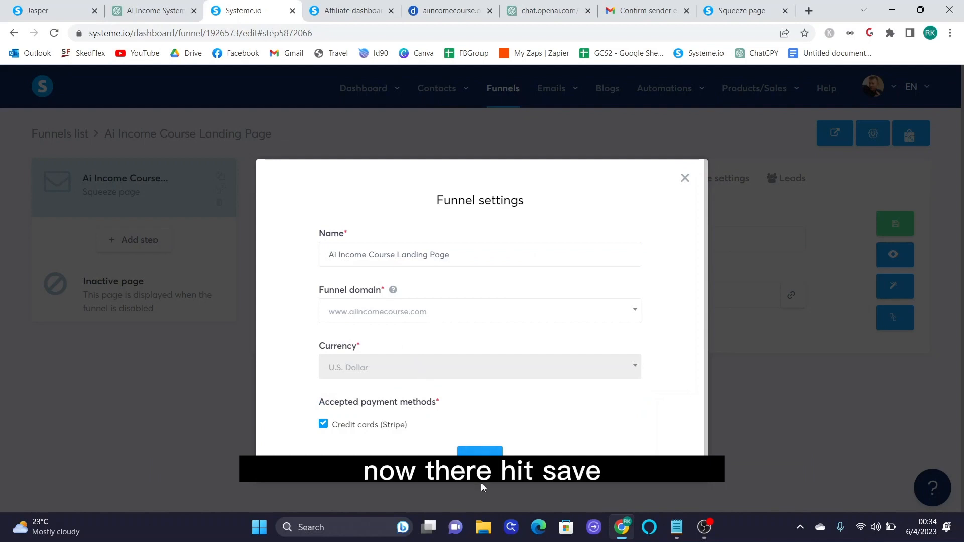
left_click(480, 465)
- Delete the b8a3efbe URL slug so the funnel step loads at the root, and save
double_click(471, 297)
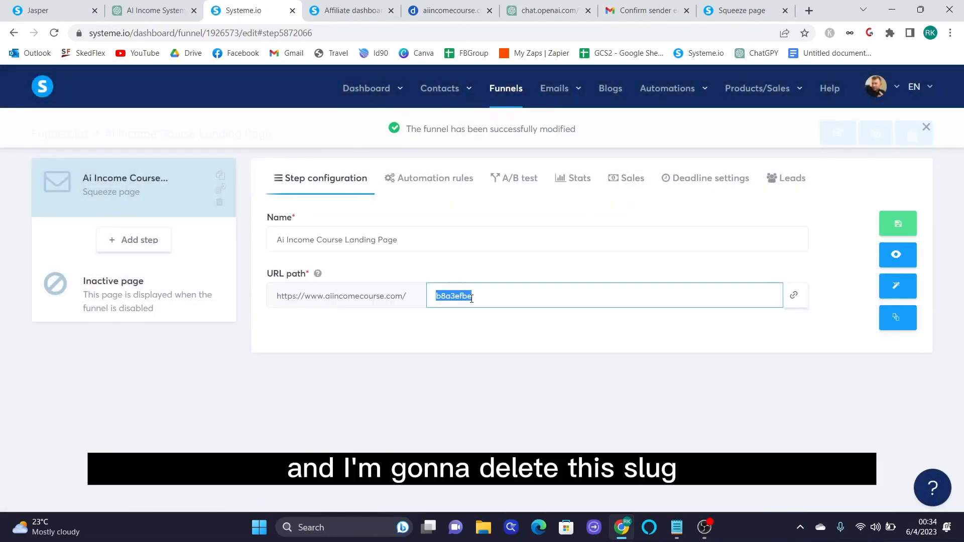
key("BackSpace")
left_click(382, 322)
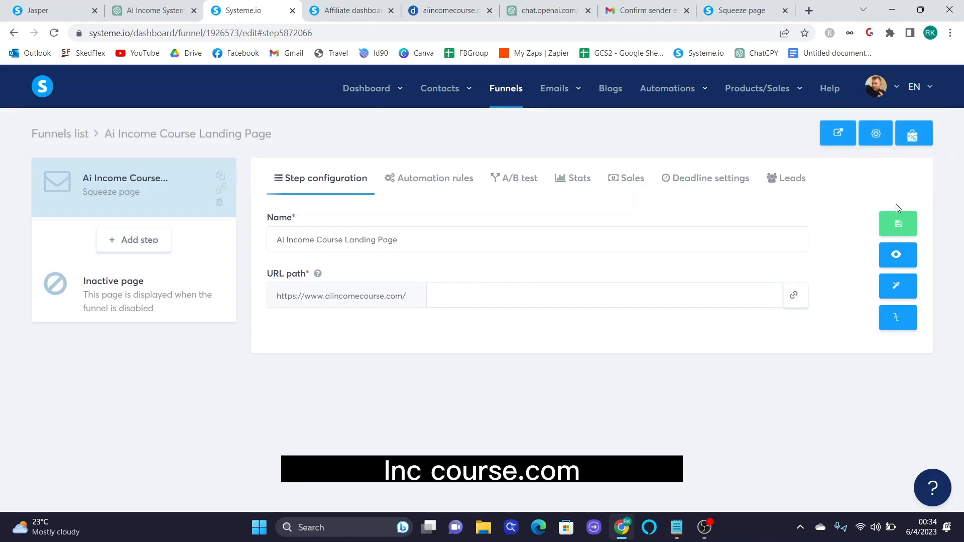
left_click(913, 229)
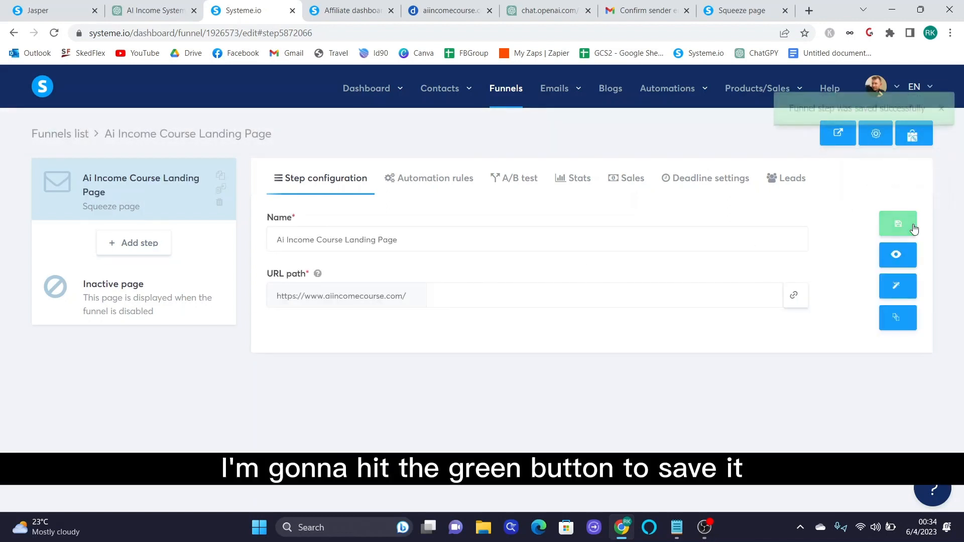
left_click(809, 10)
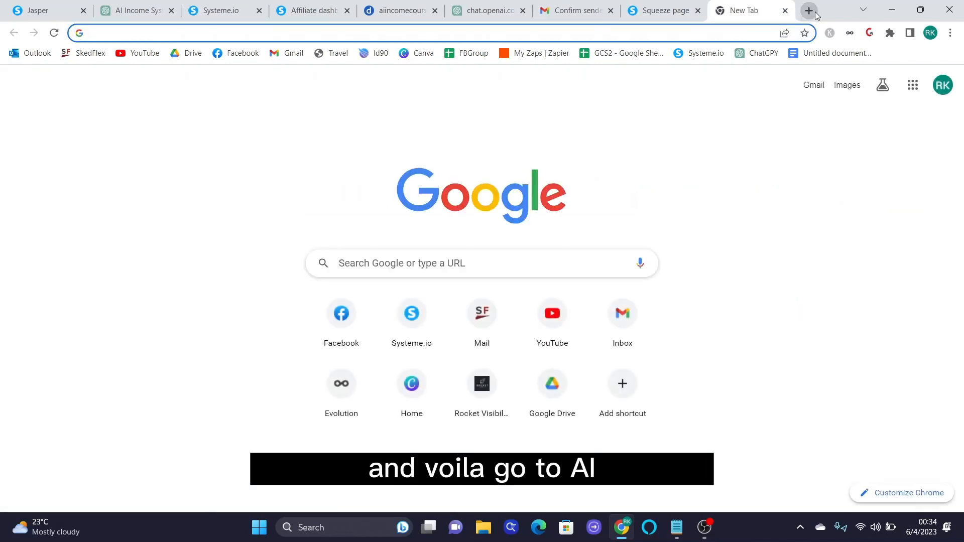
type("www.aiincomecourse.com")
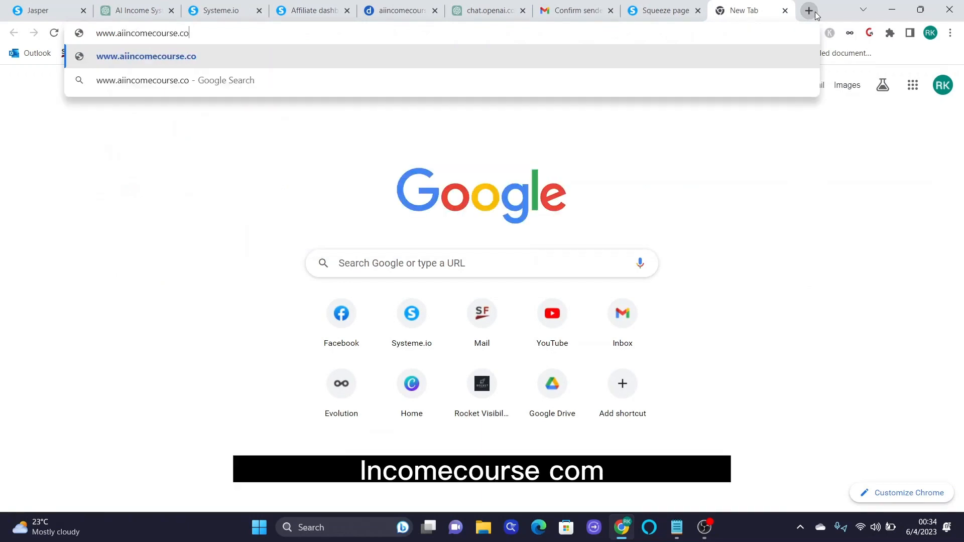
key("Return")
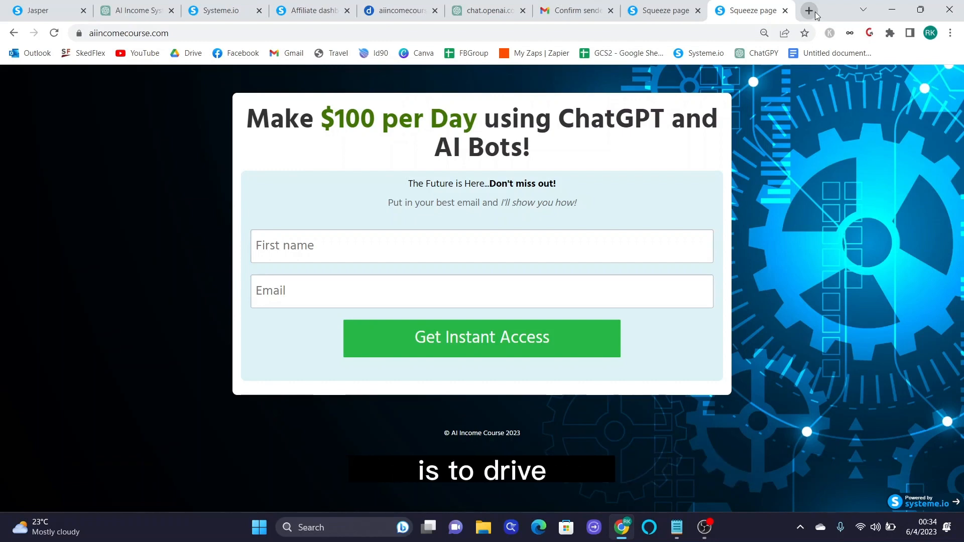
key("ctrl+l")
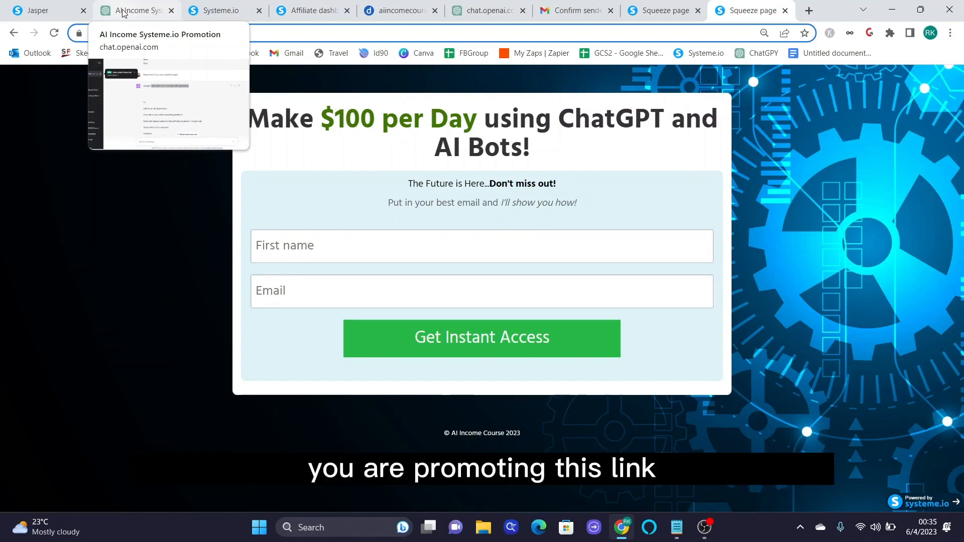
left_click(180, 31)
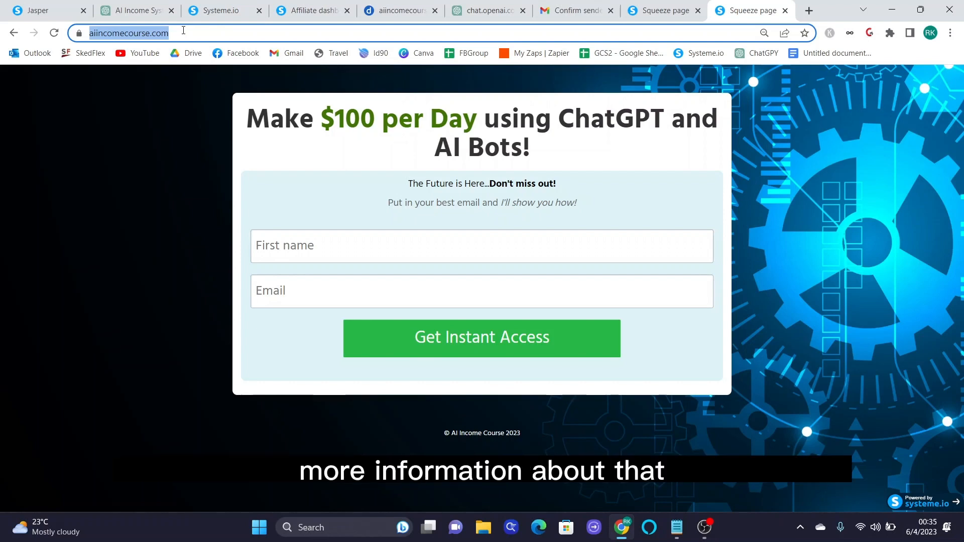
- Open the Metricool link from the tools page in a new tab, then minimise Chrome
left_click(60, 11)
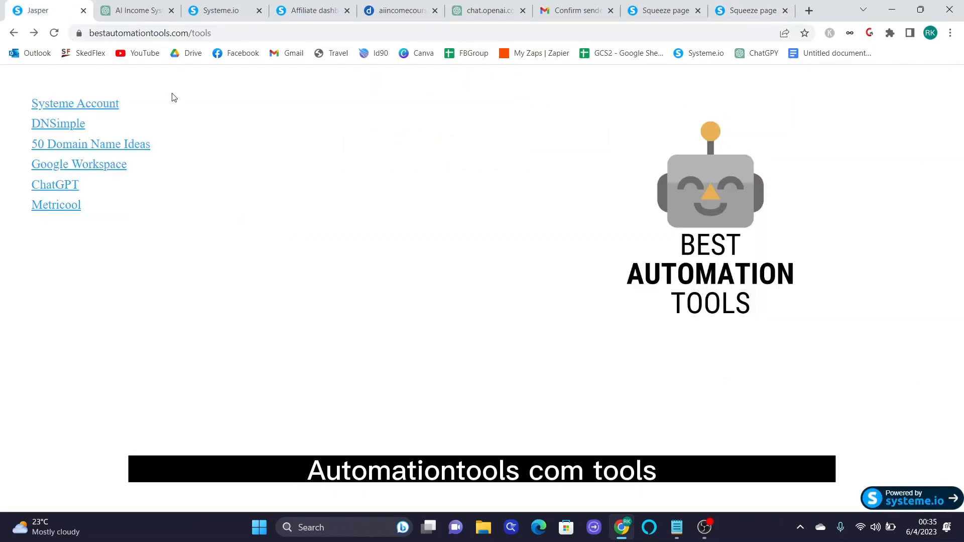
right_click(73, 209)
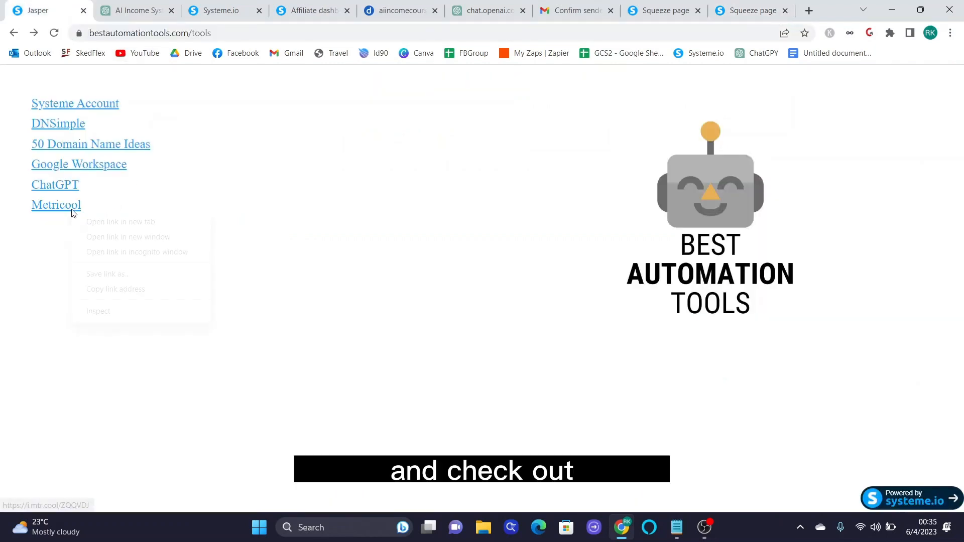
left_click(90, 222)
left_click(126, 11)
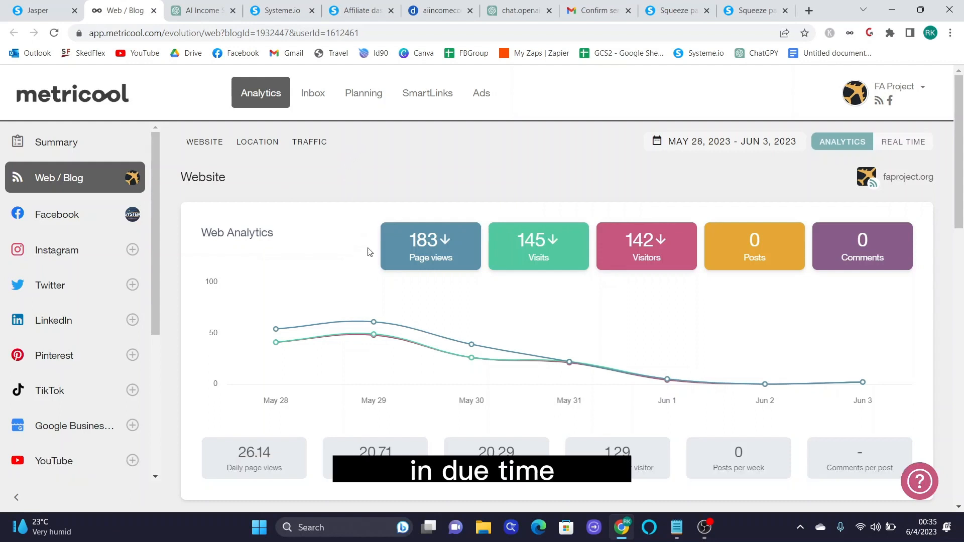
left_click(889, 12)
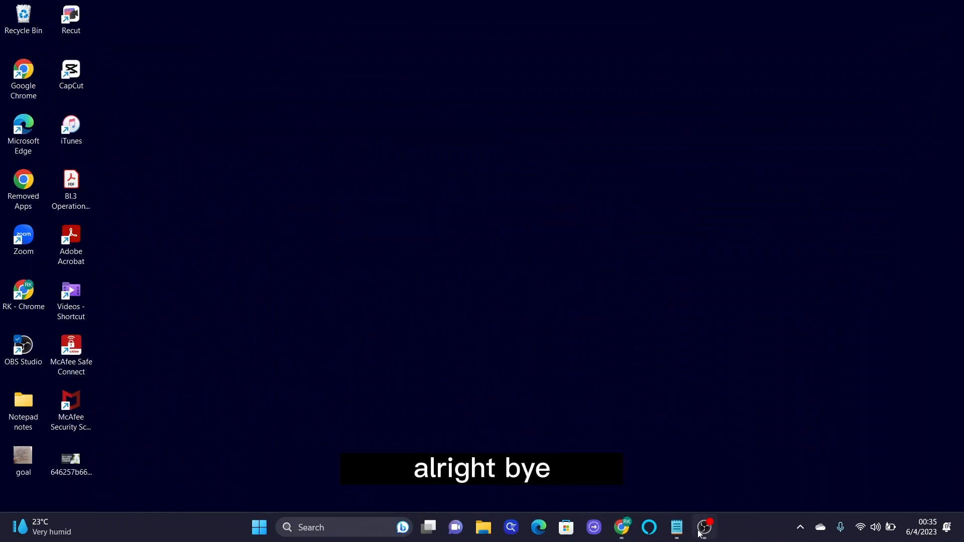